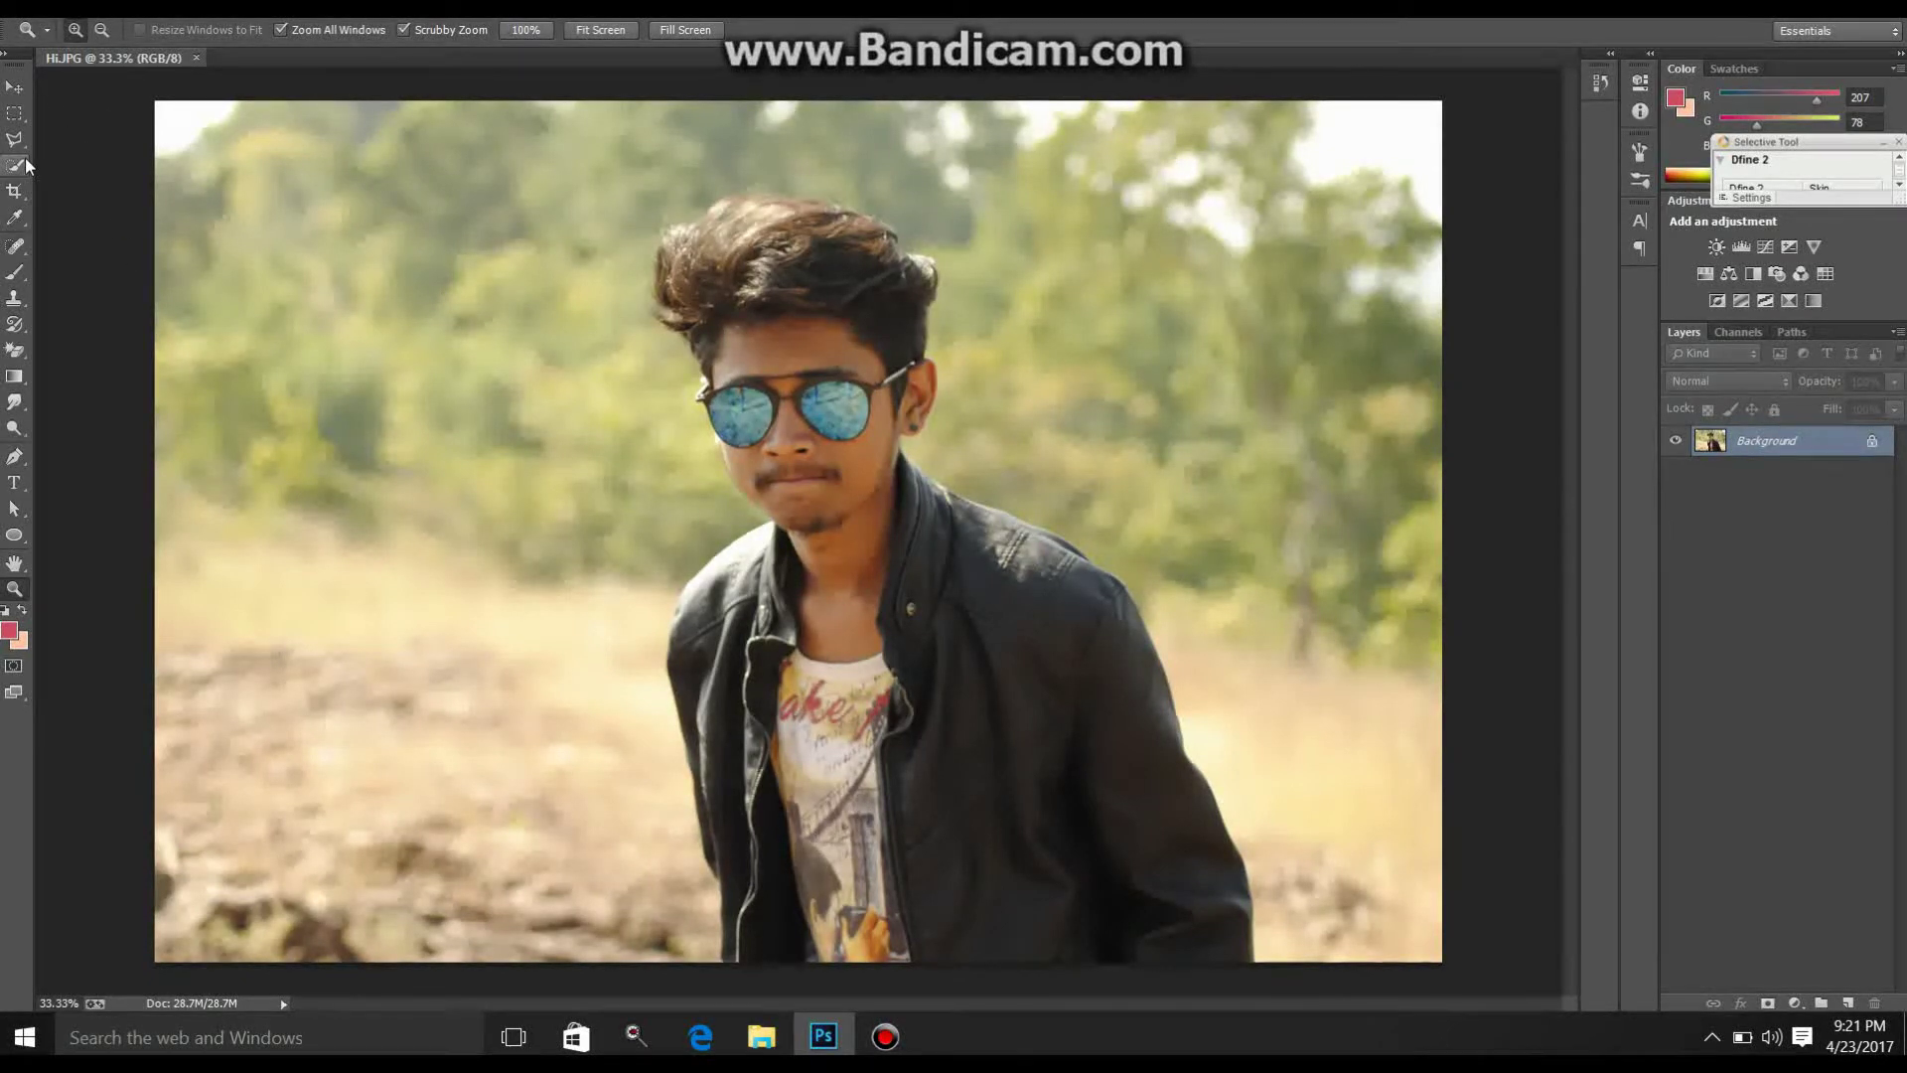
Step: Apply Auto Tone to the photo and zoom in on the man
left_click(127, 8)
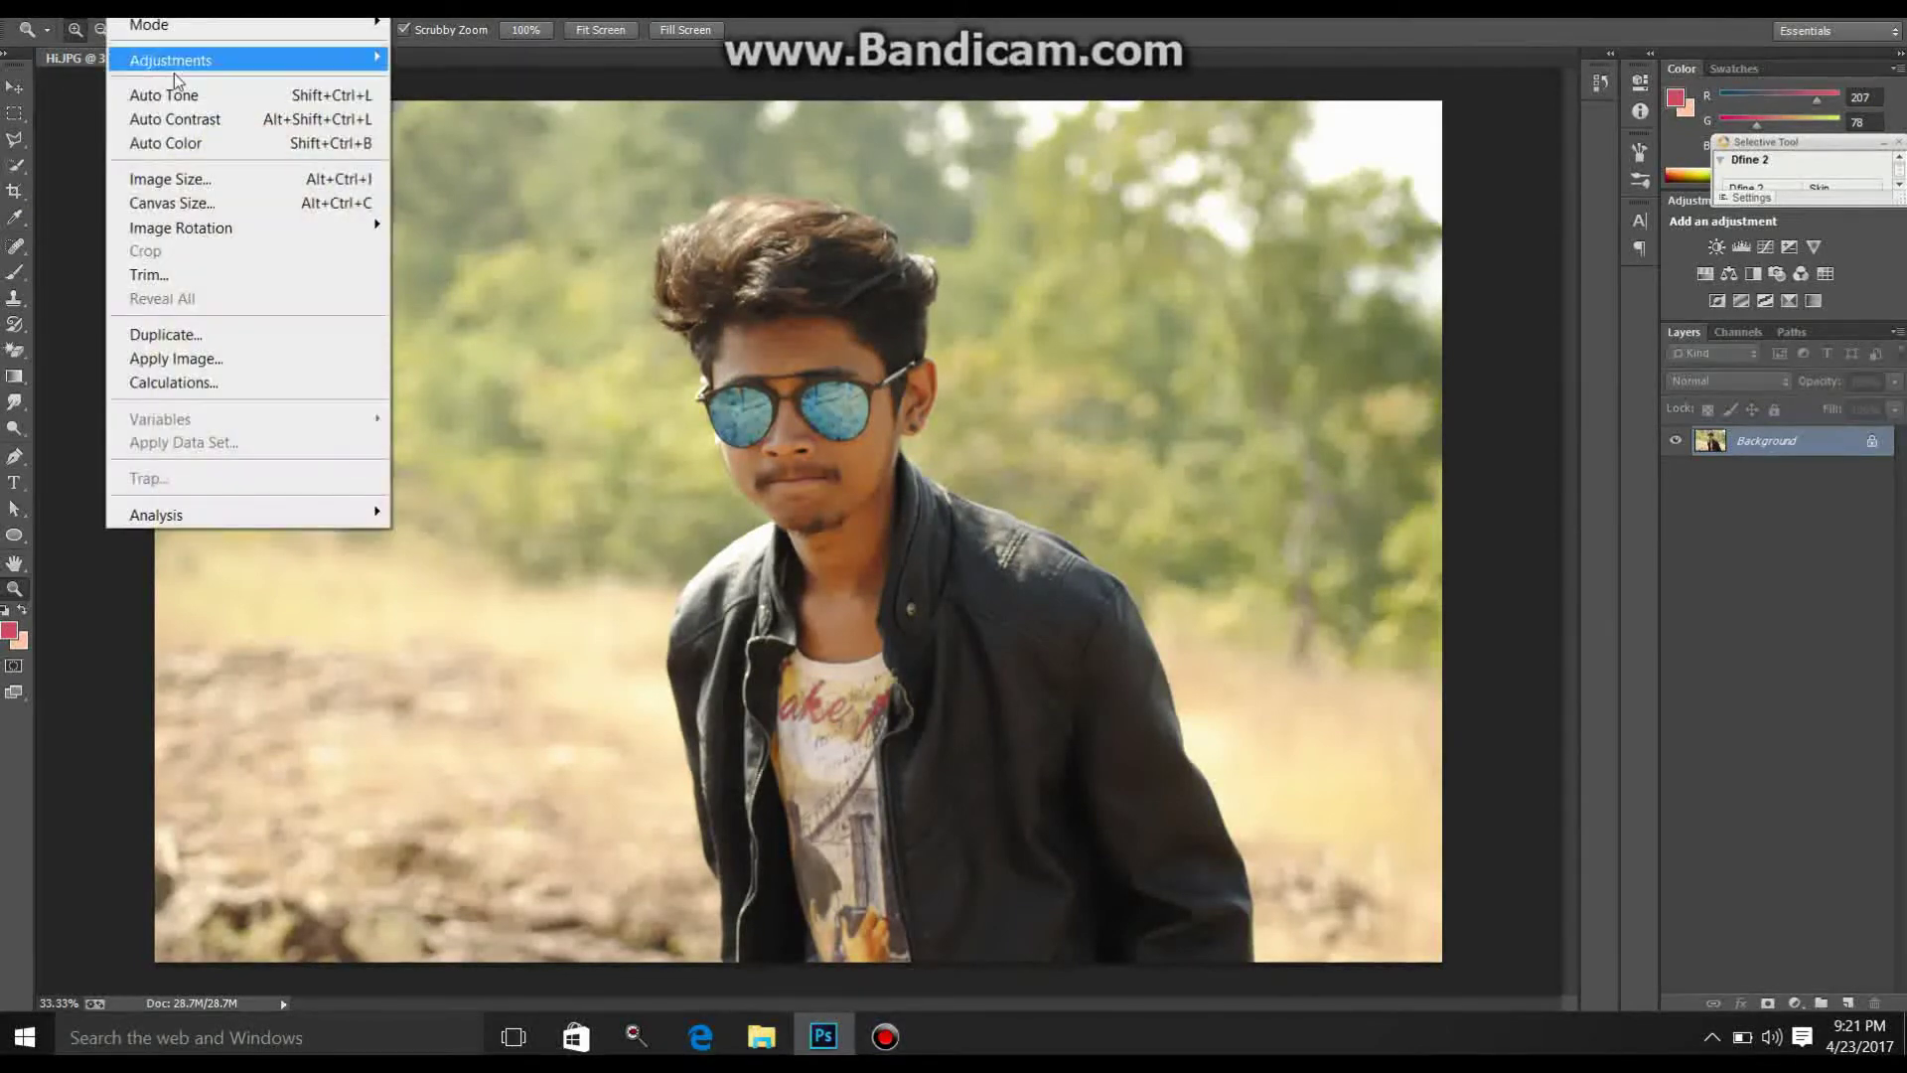
left_click(179, 96)
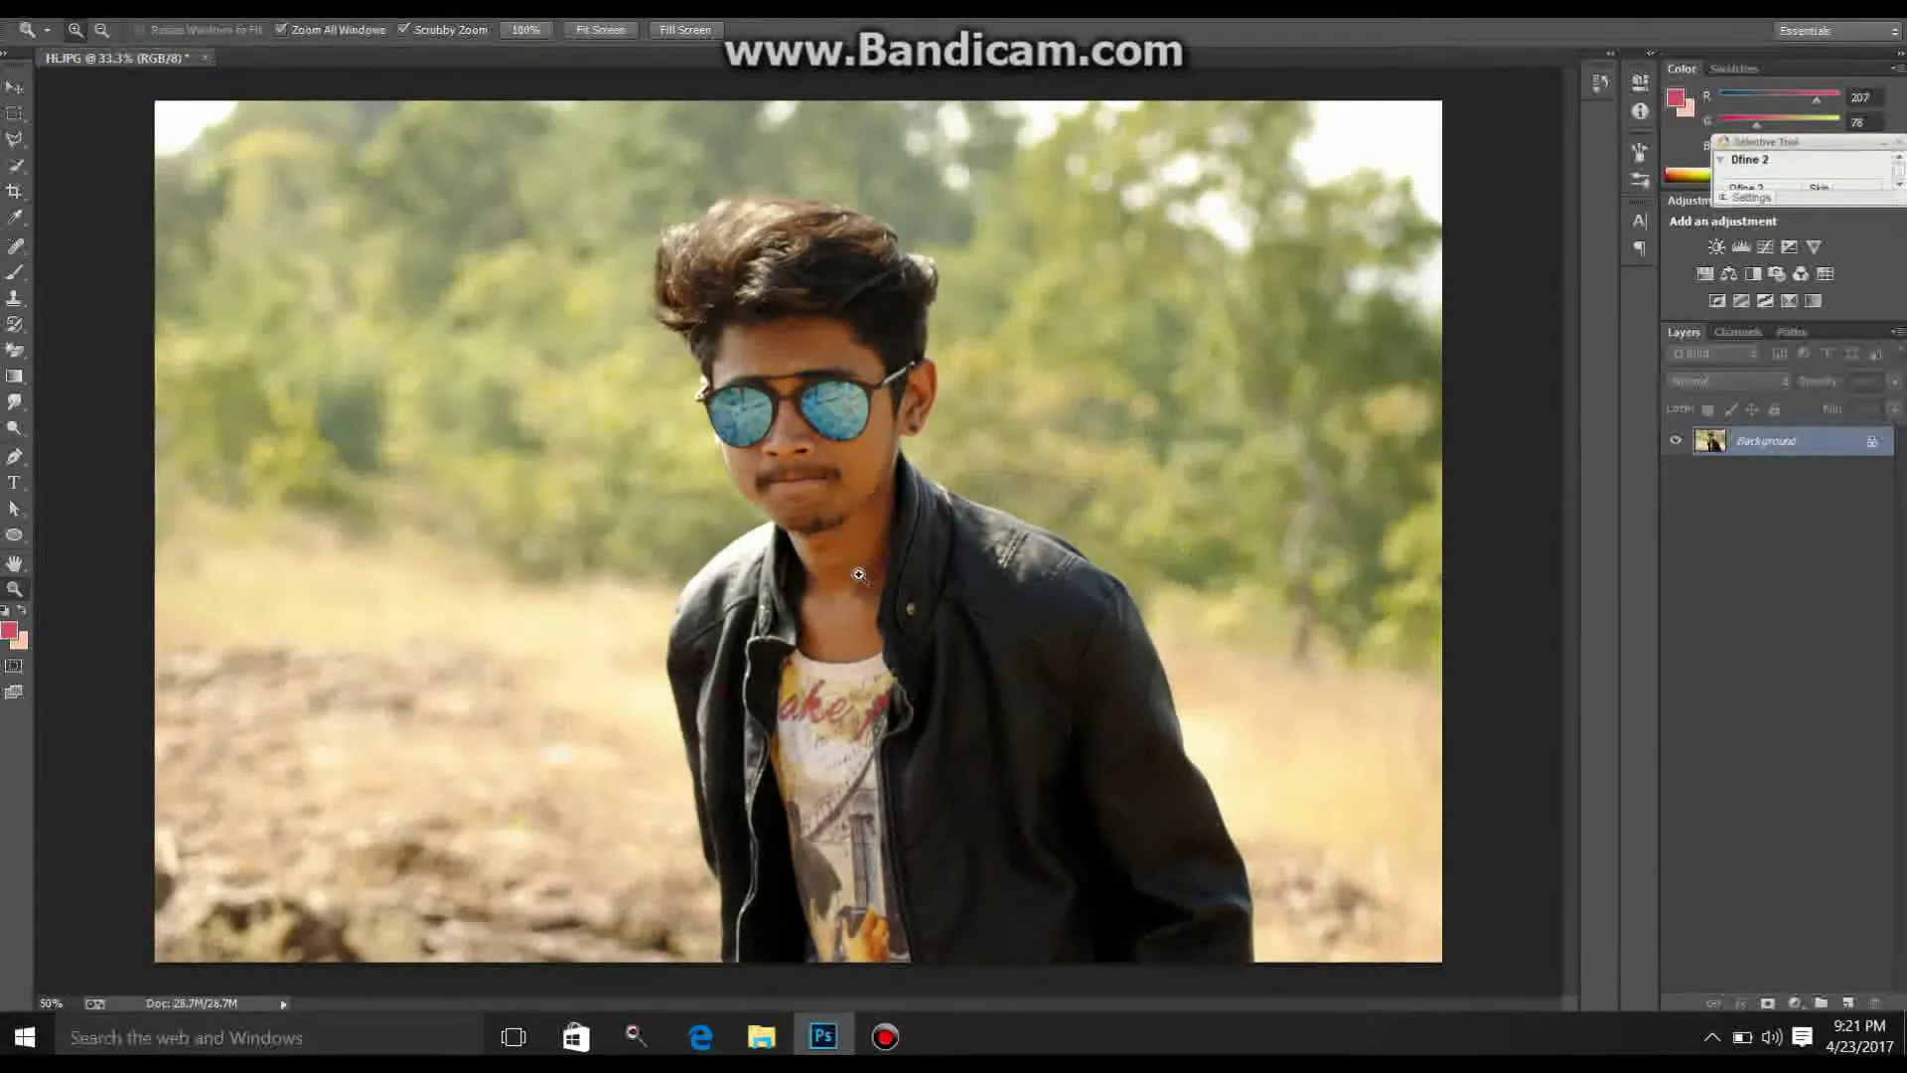
left_click(842, 550)
Step: Select the man from head to jacket with a 14 px Quick Selection brush
left_click(14, 165)
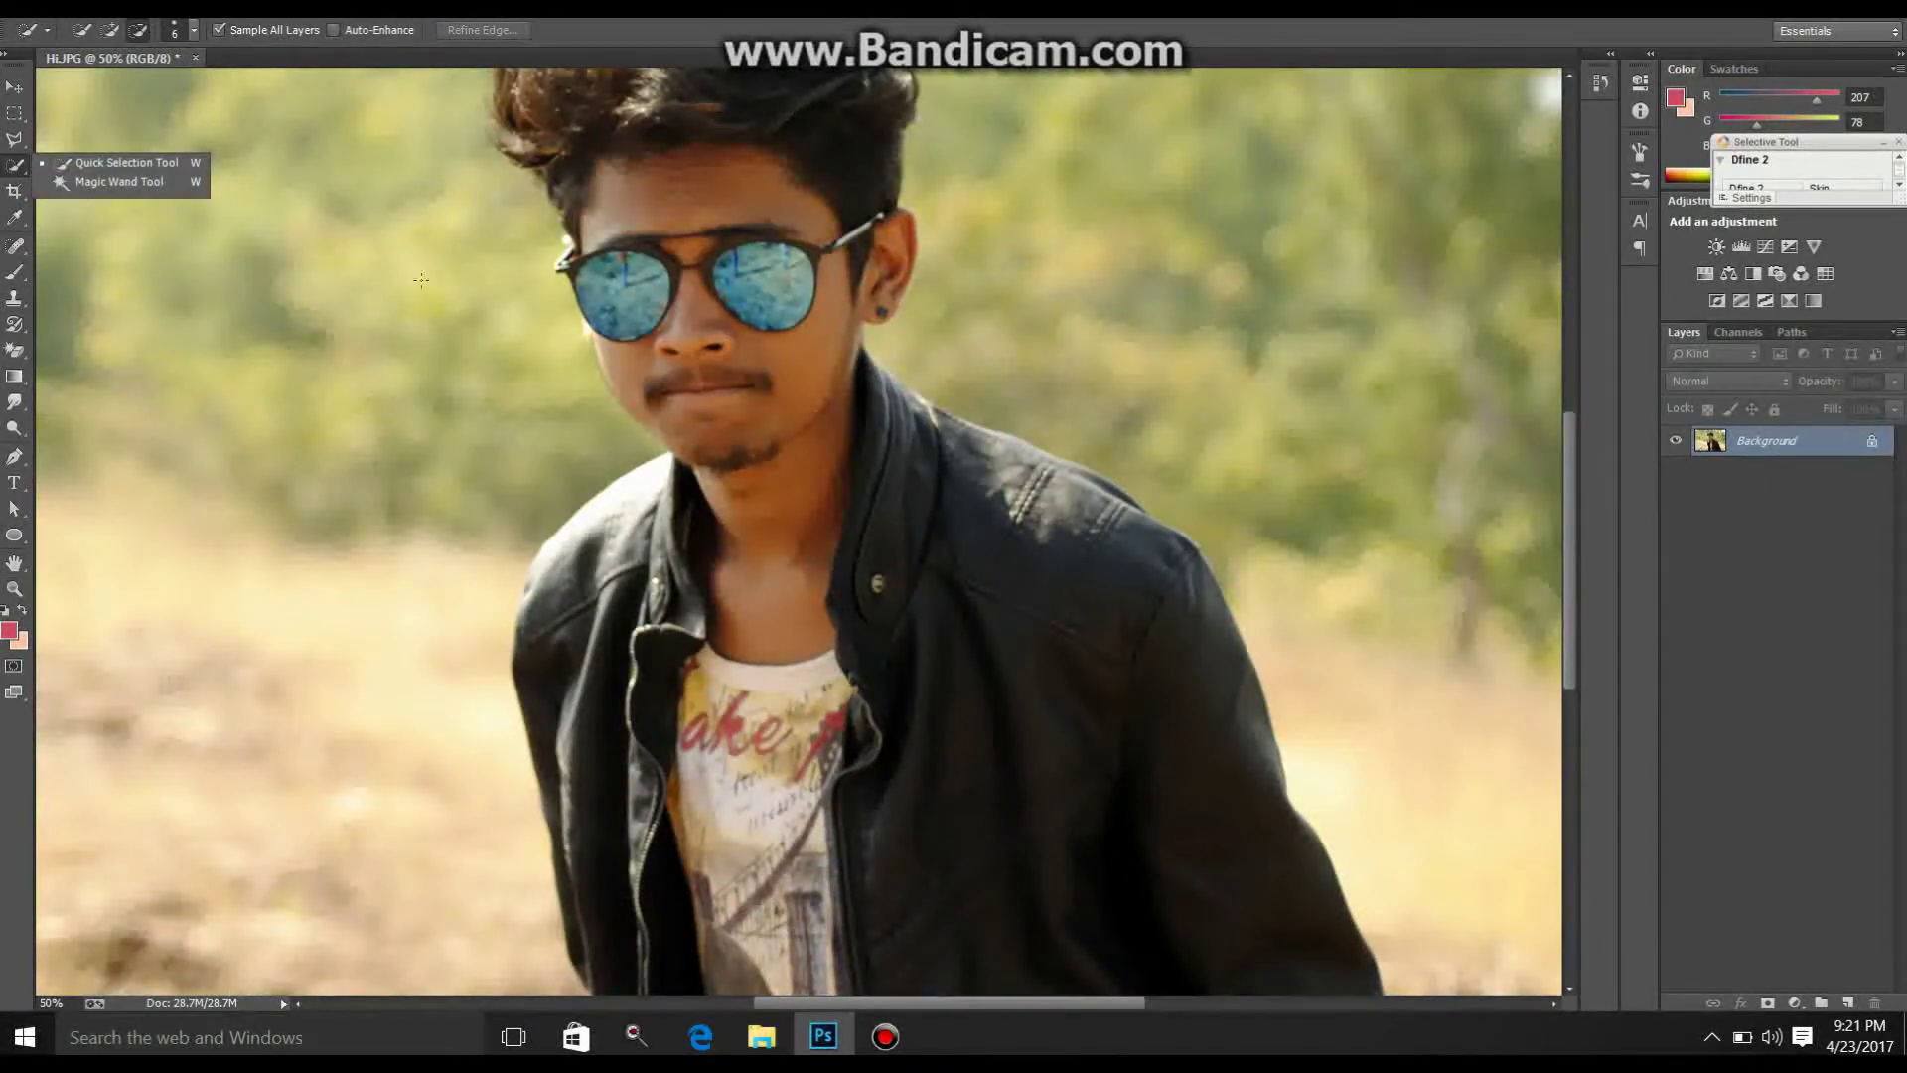
left_click_drag(545, 324, 507, 537)
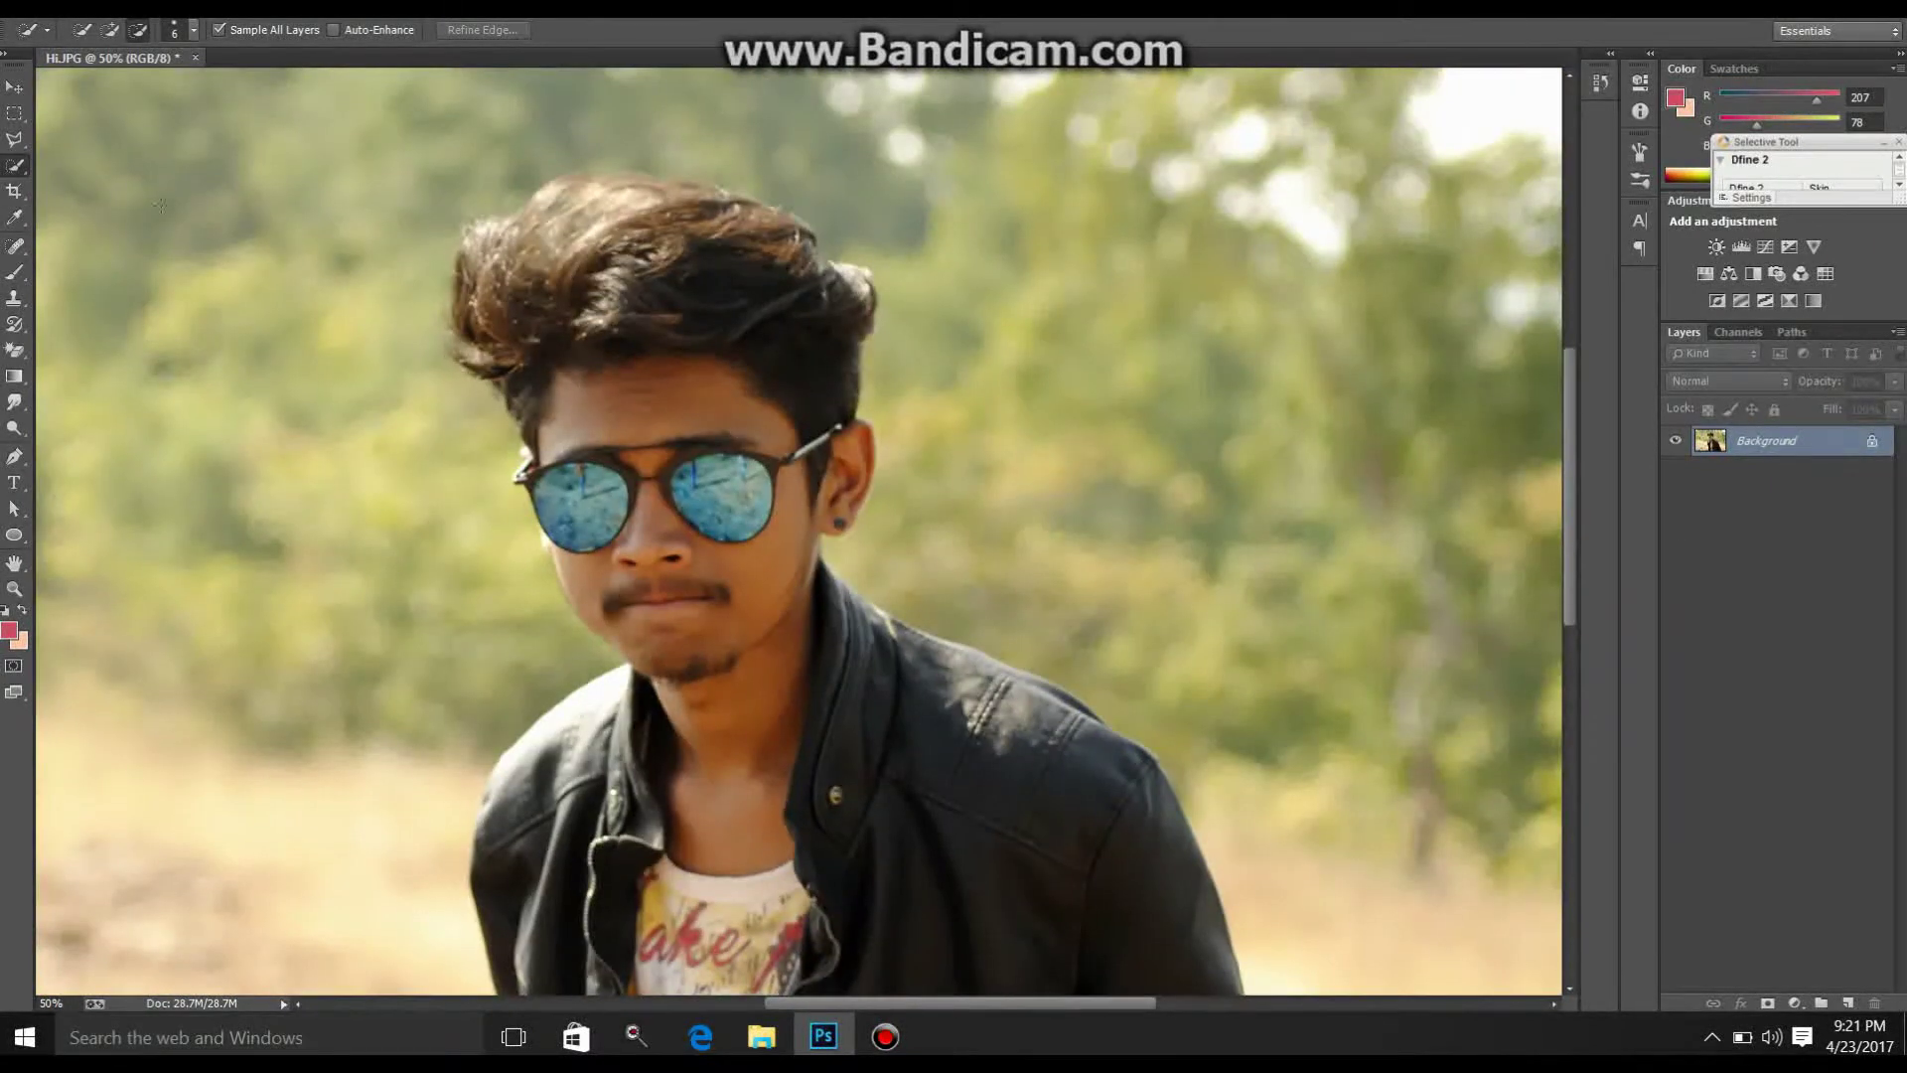
left_click(187, 32)
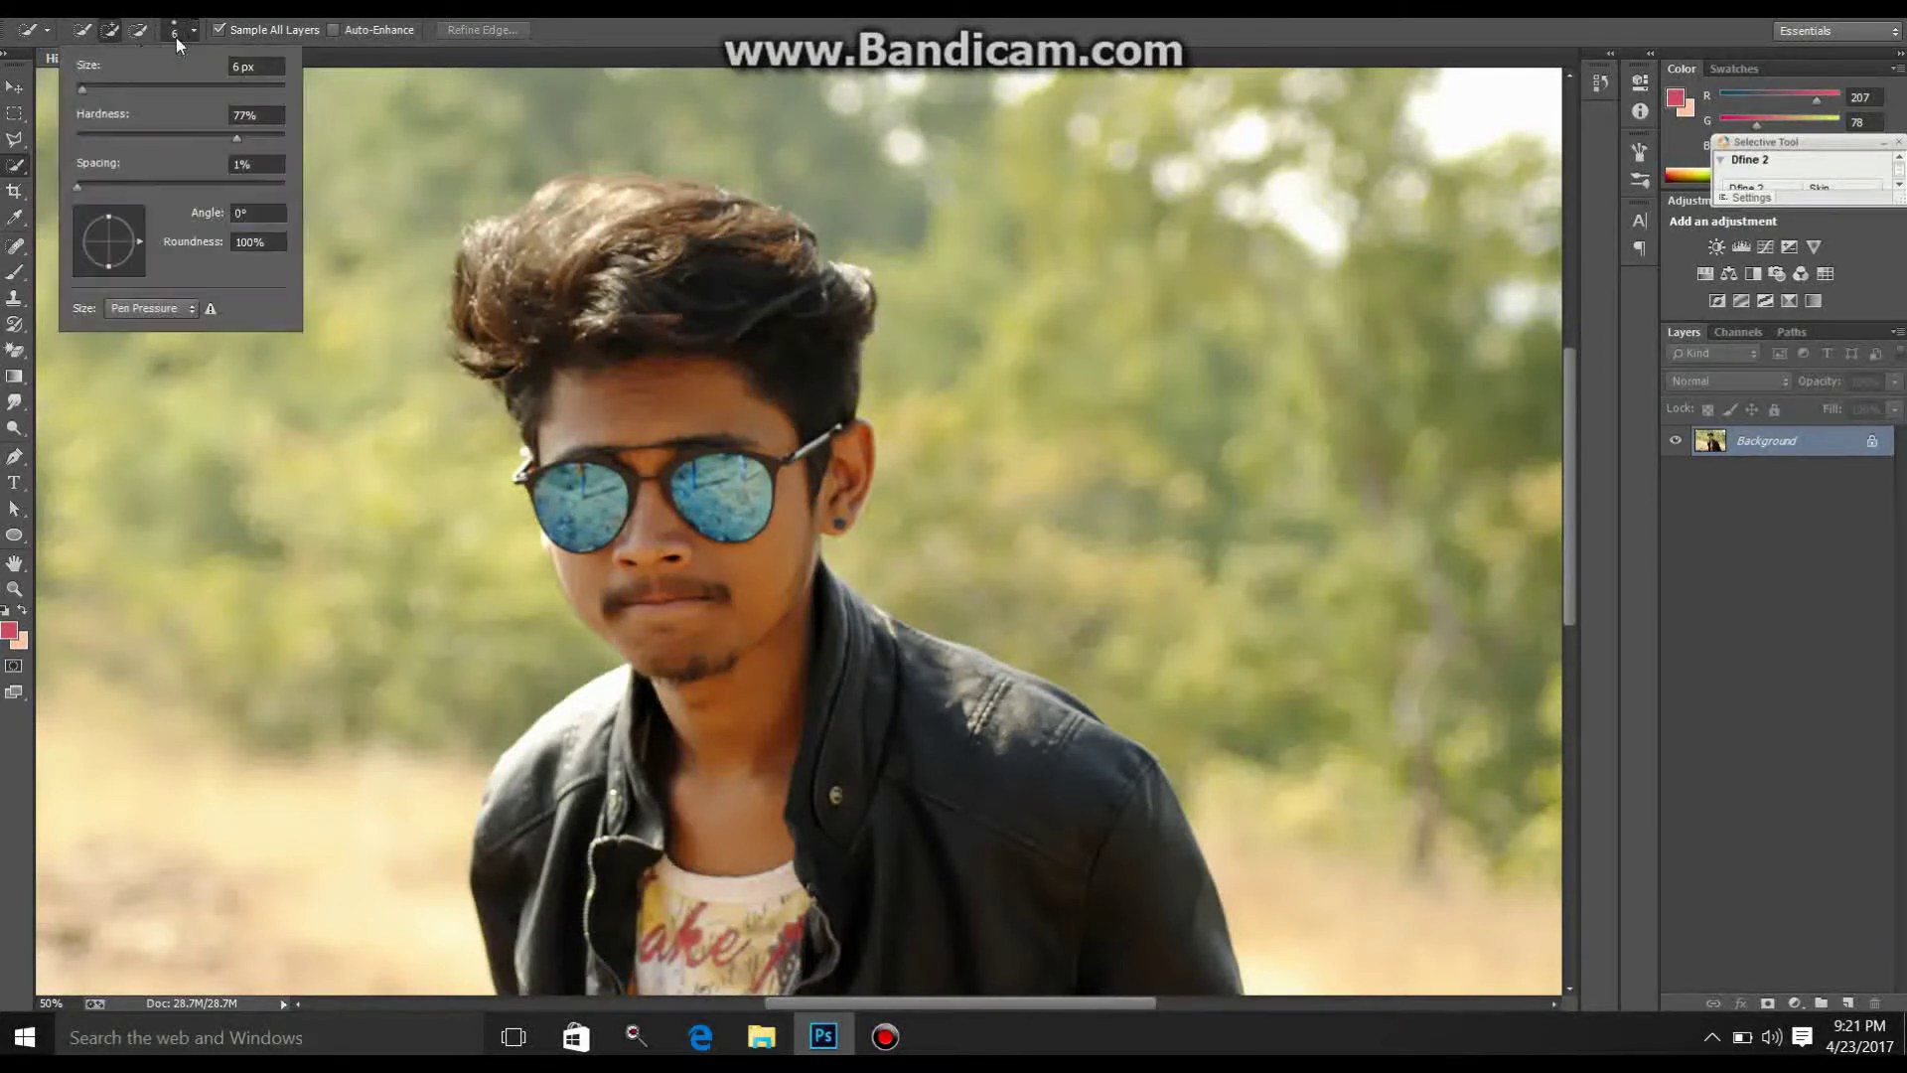
left_click(91, 88)
key("Return")
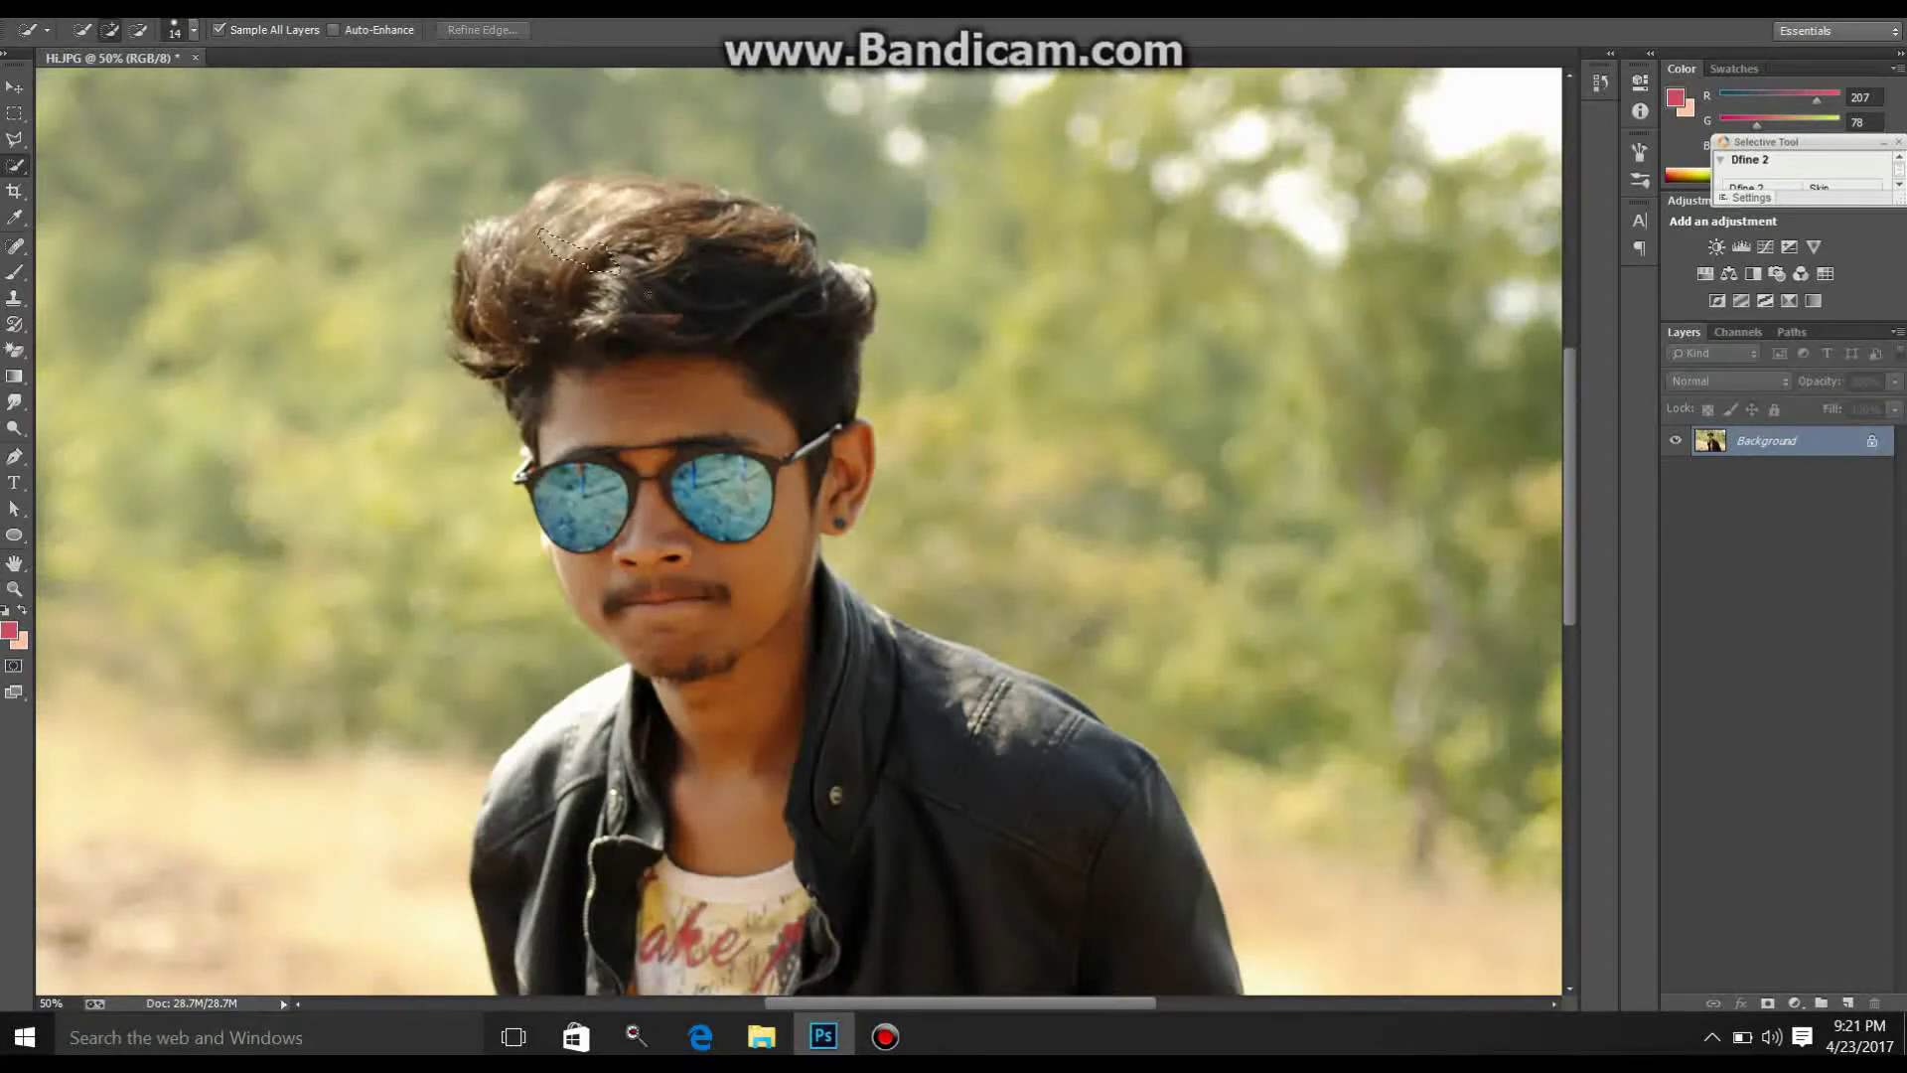
mouse_move(695, 337)
left_mouse_down()
mouse_move(801, 636)
mouse_move(878, 761)
left_mouse_up()
left_click_drag(878, 761, 914, 825)
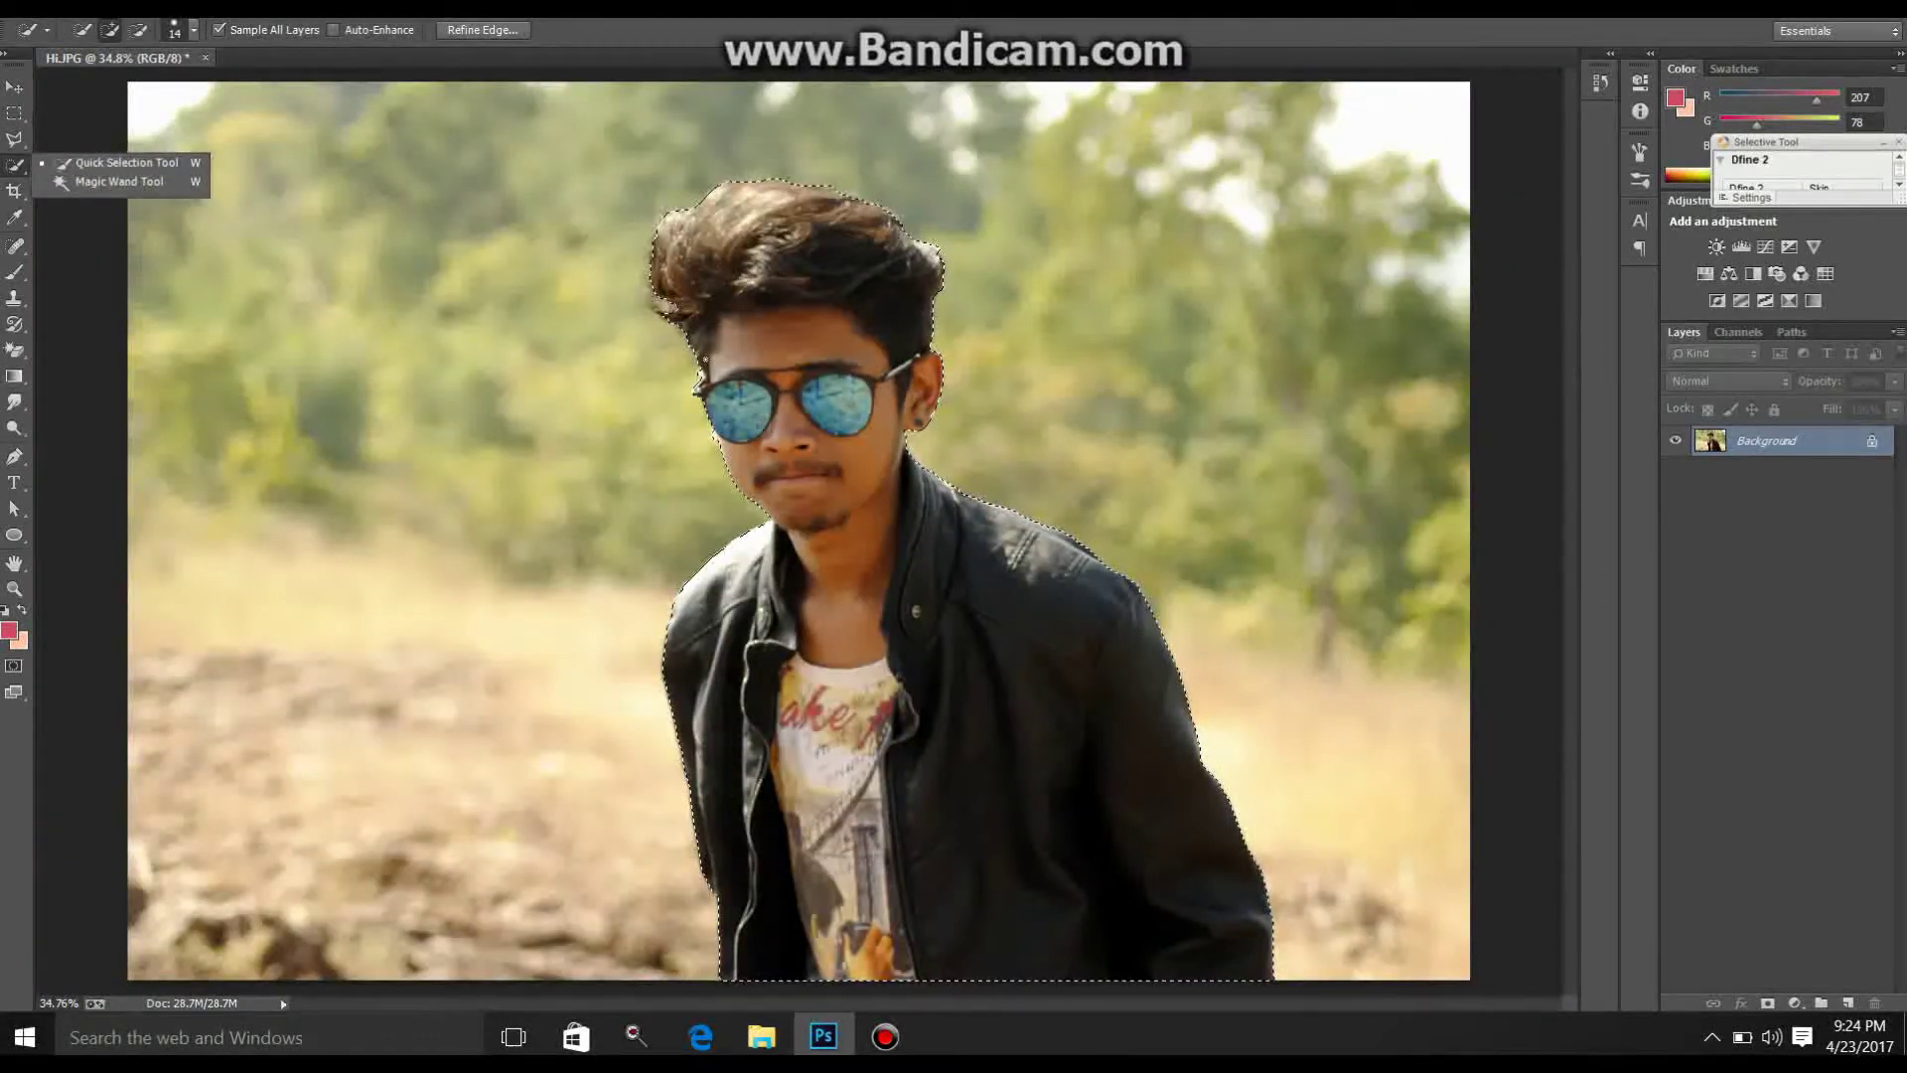
Step: Refine the selection edge with Shift Edge +21% and a slight Smooth increase
right_click(706, 364)
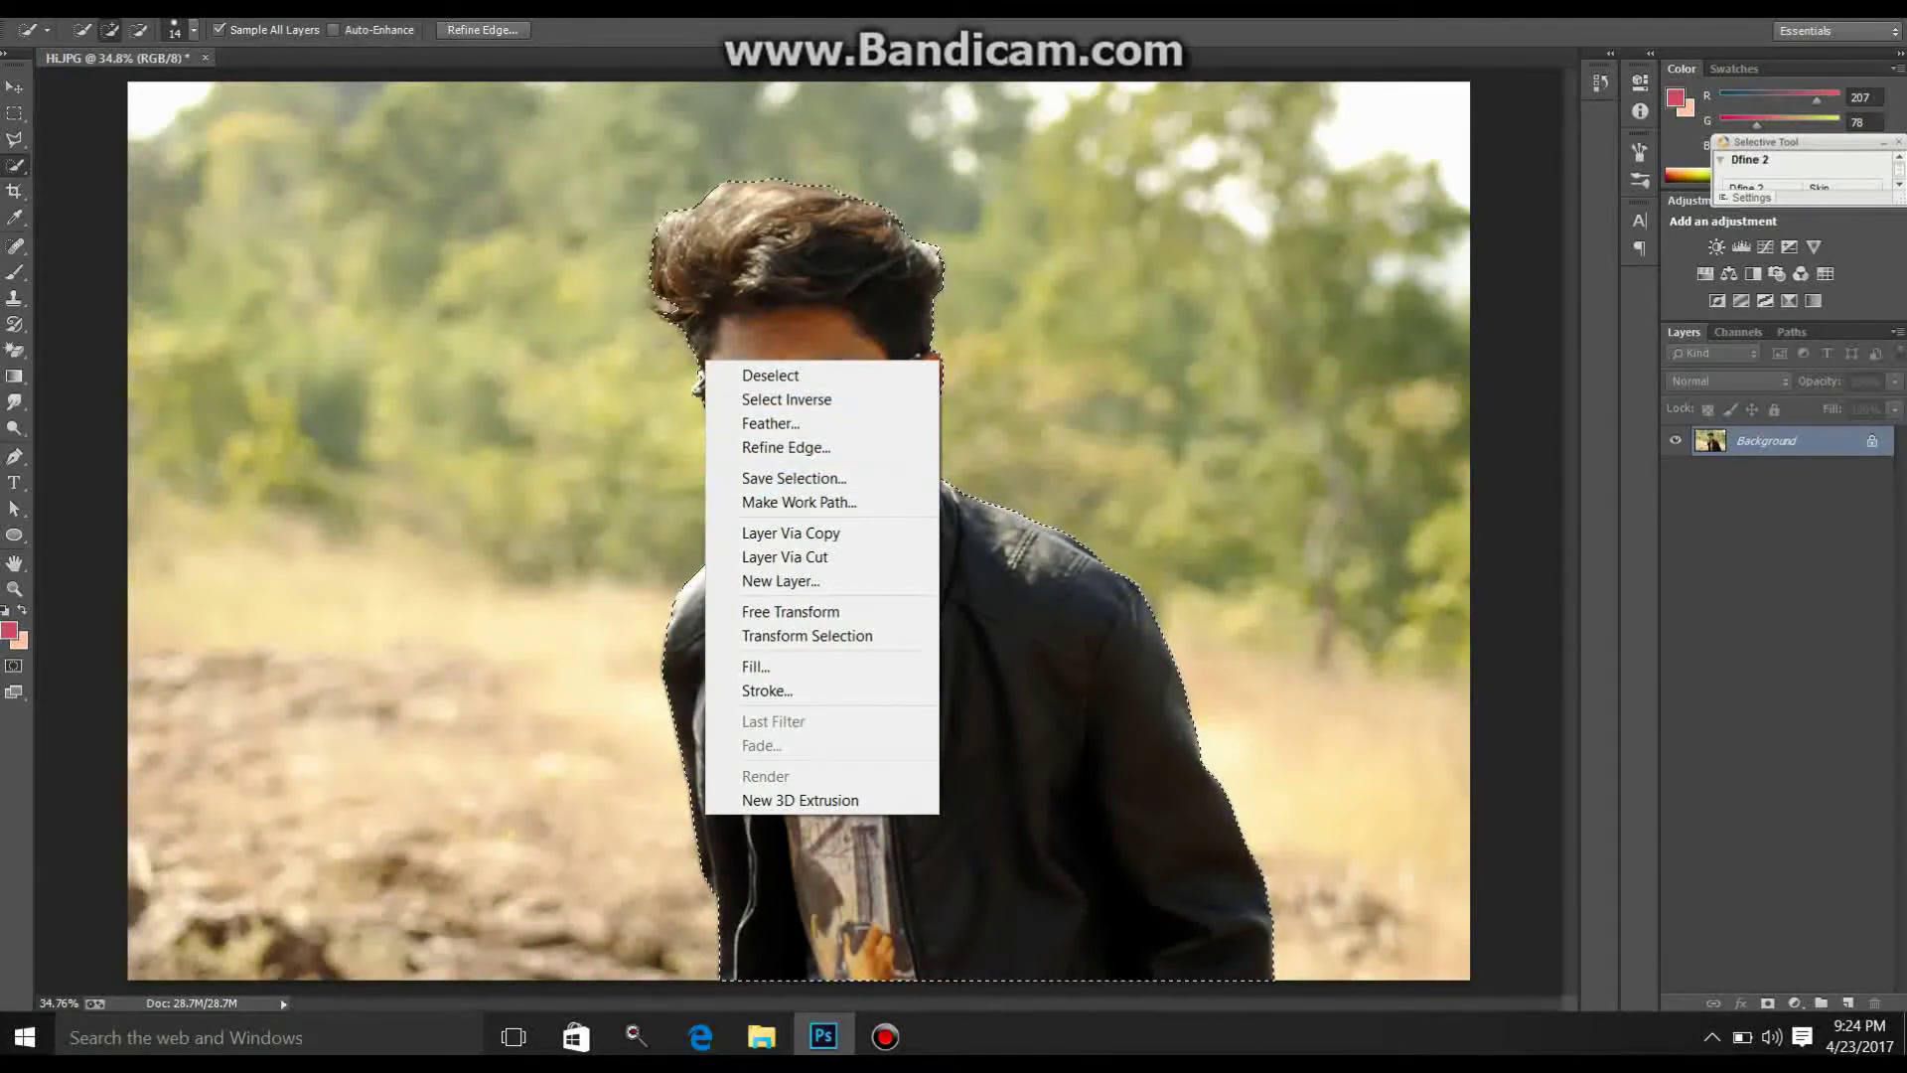
left_click(453, 32)
left_click(453, 31)
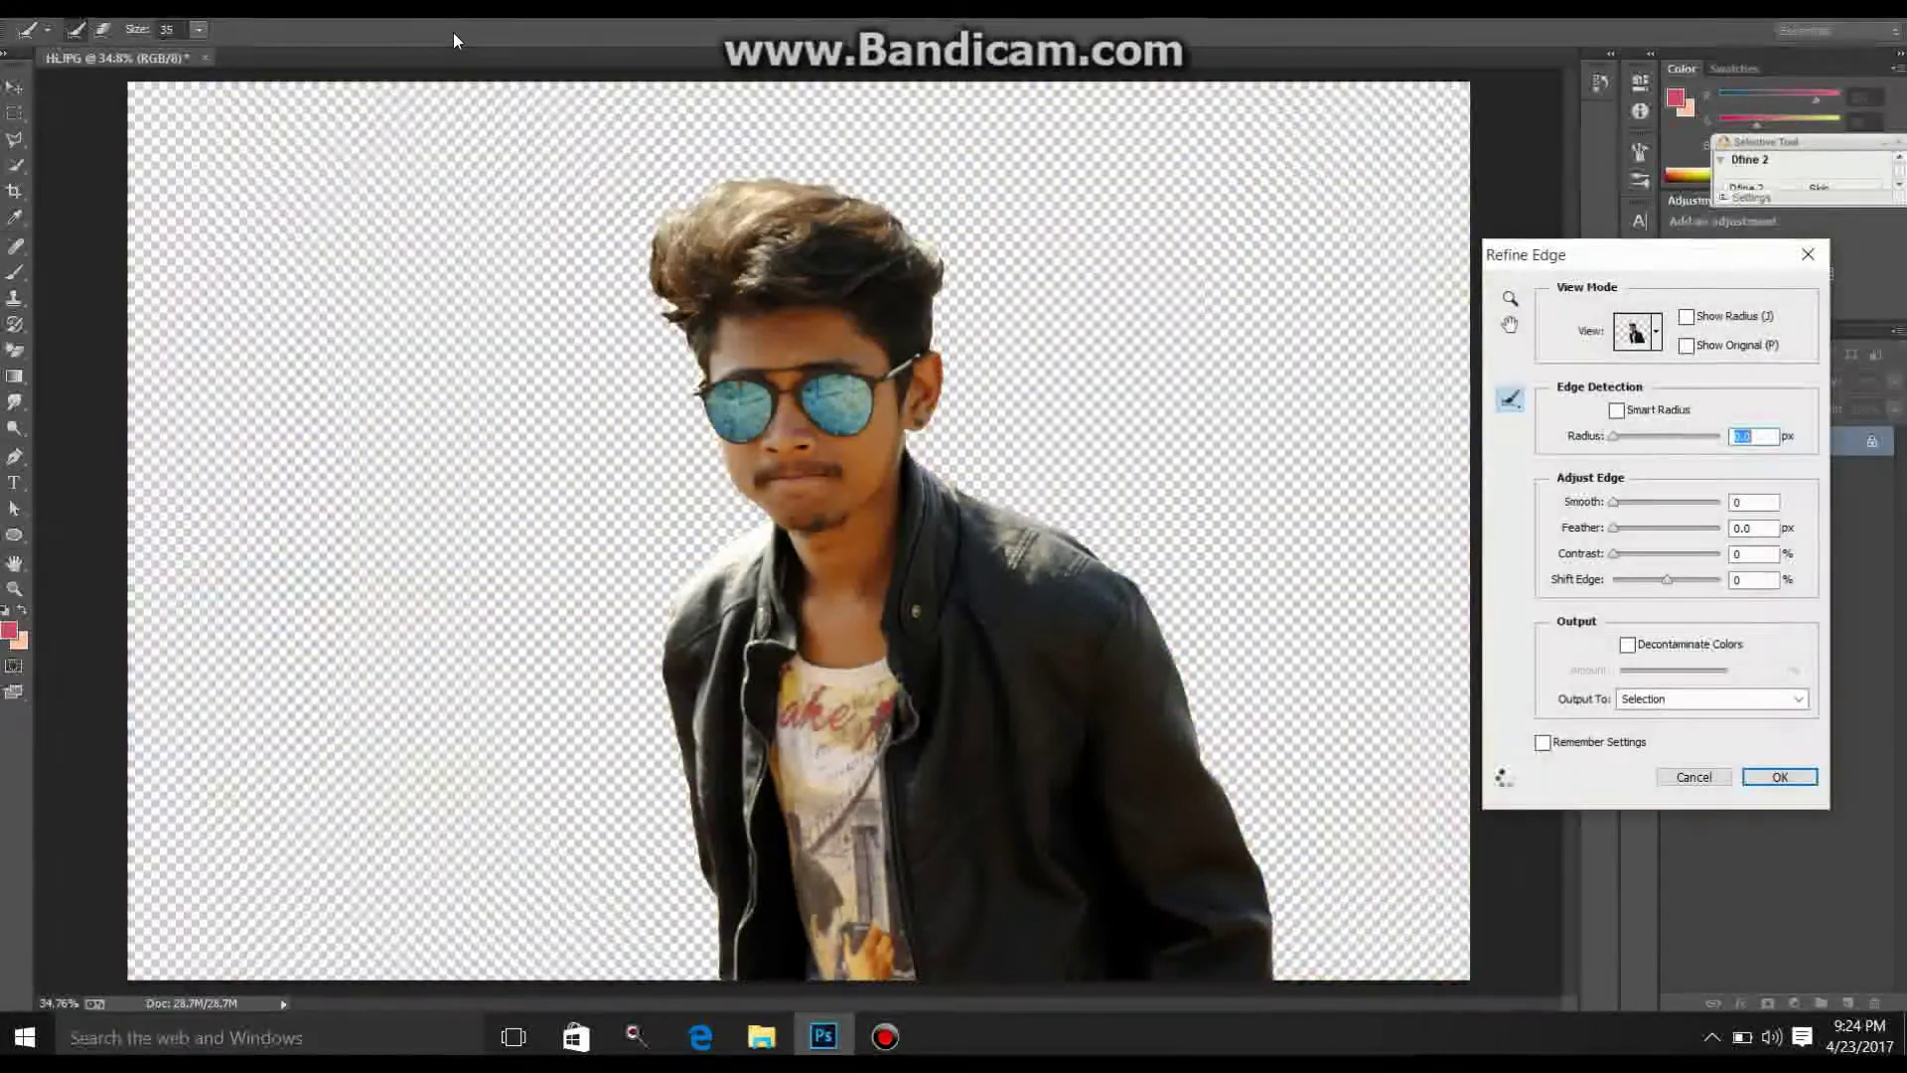
left_click_drag(1669, 580, 1677, 581)
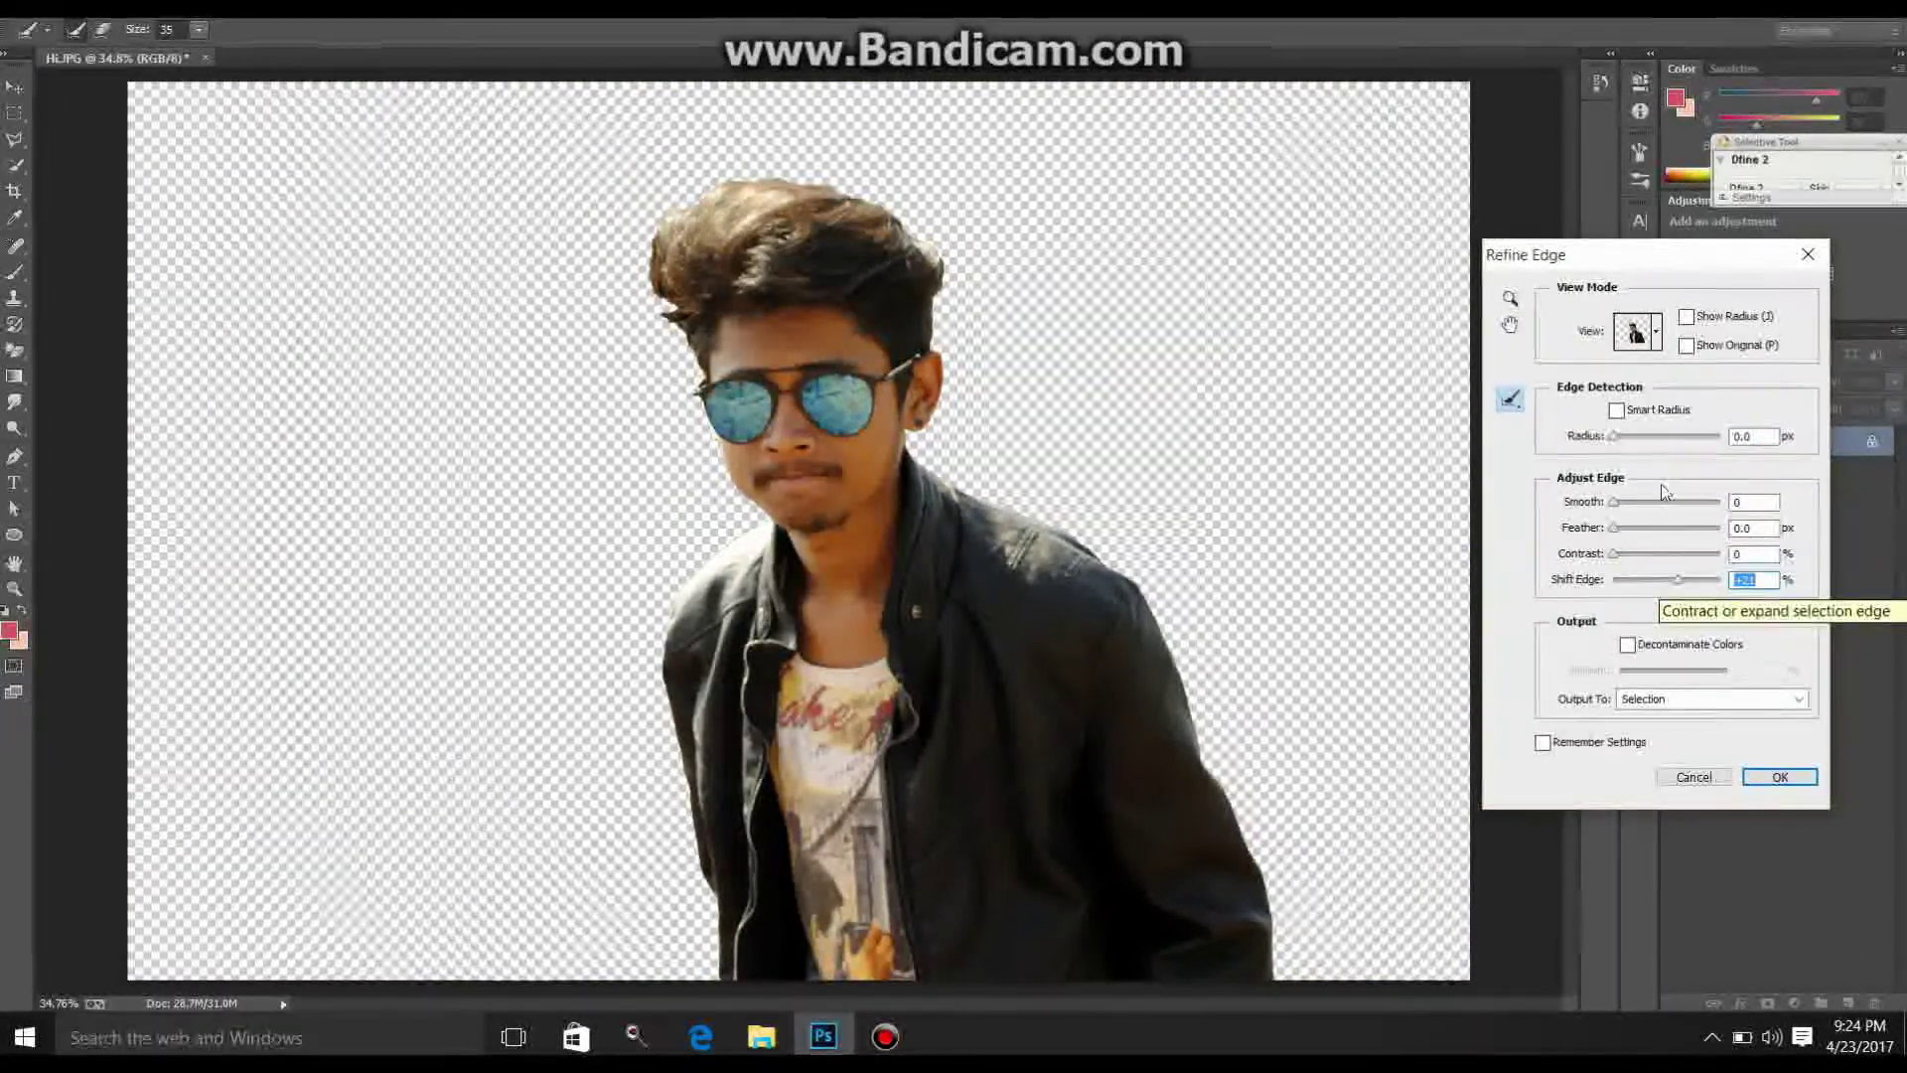
left_click_drag(1614, 501, 1622, 503)
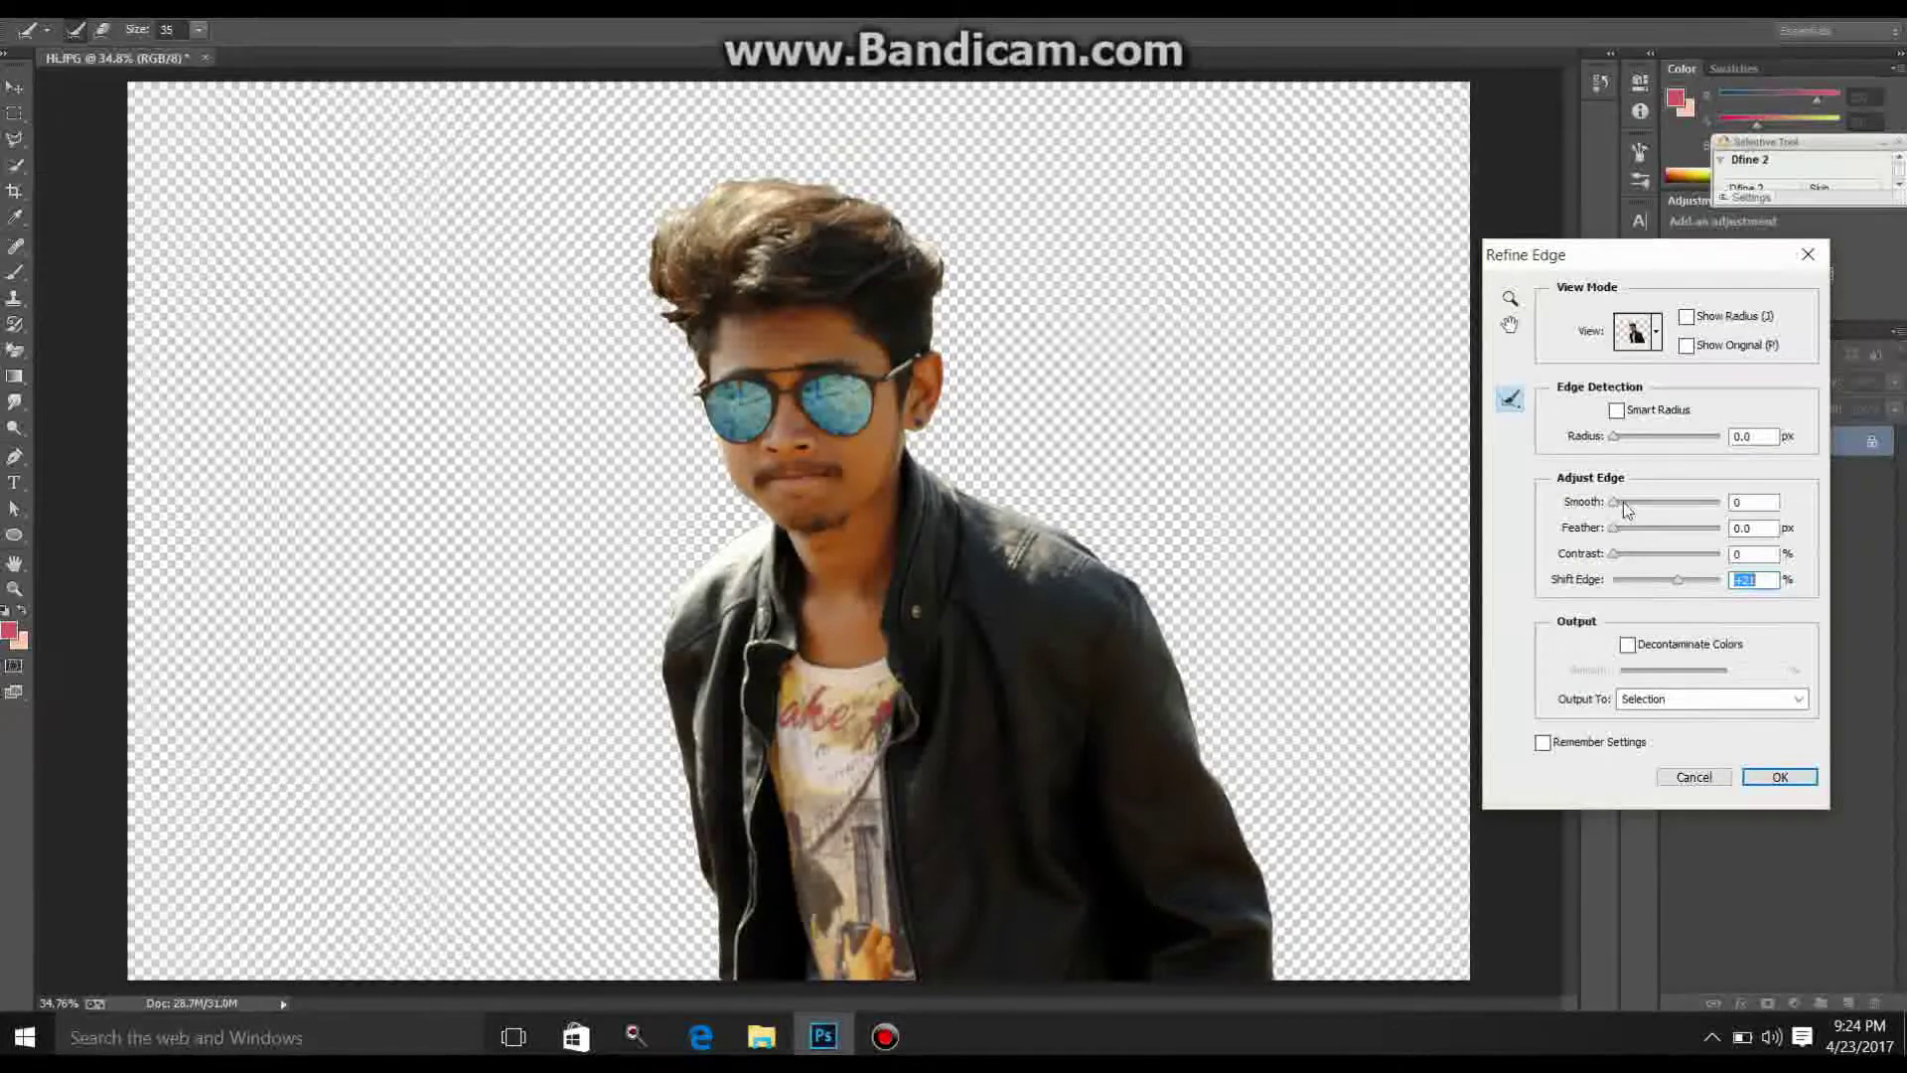
left_click(1778, 777)
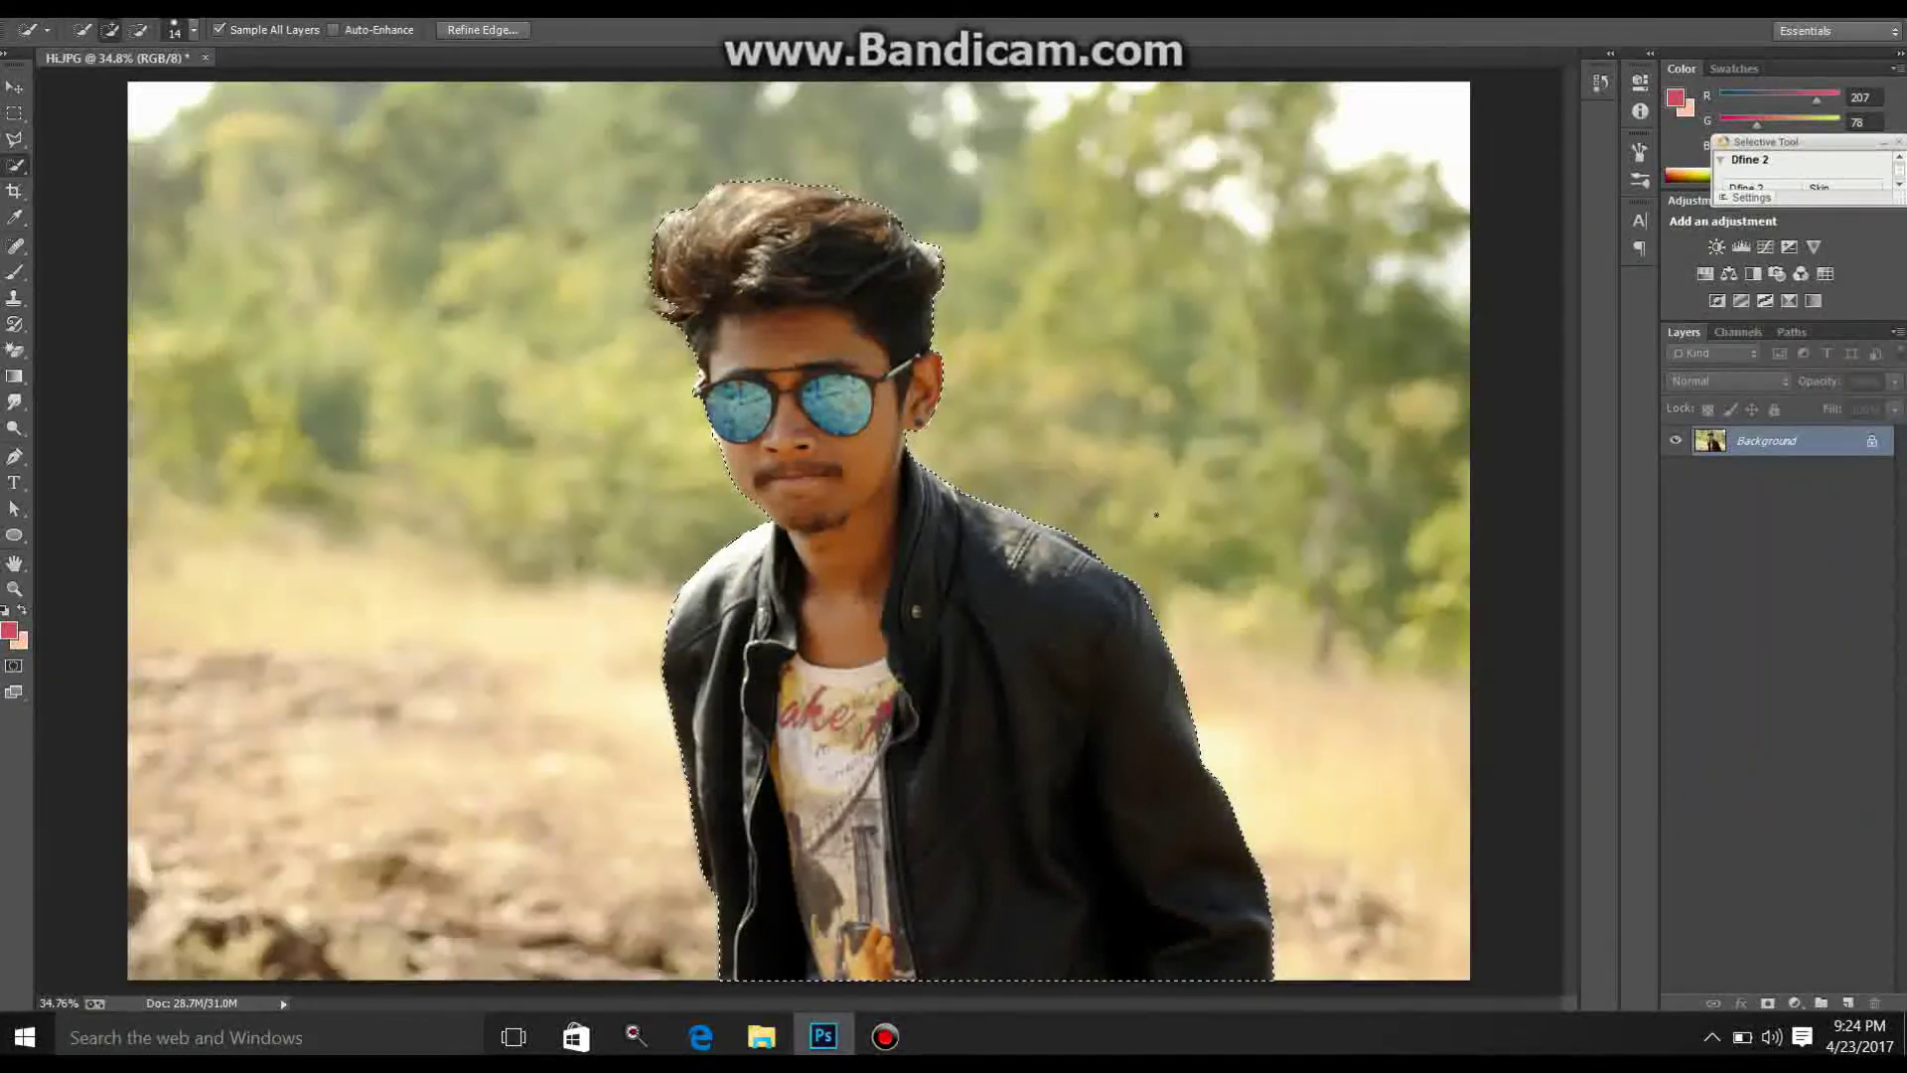
right_click(1157, 516)
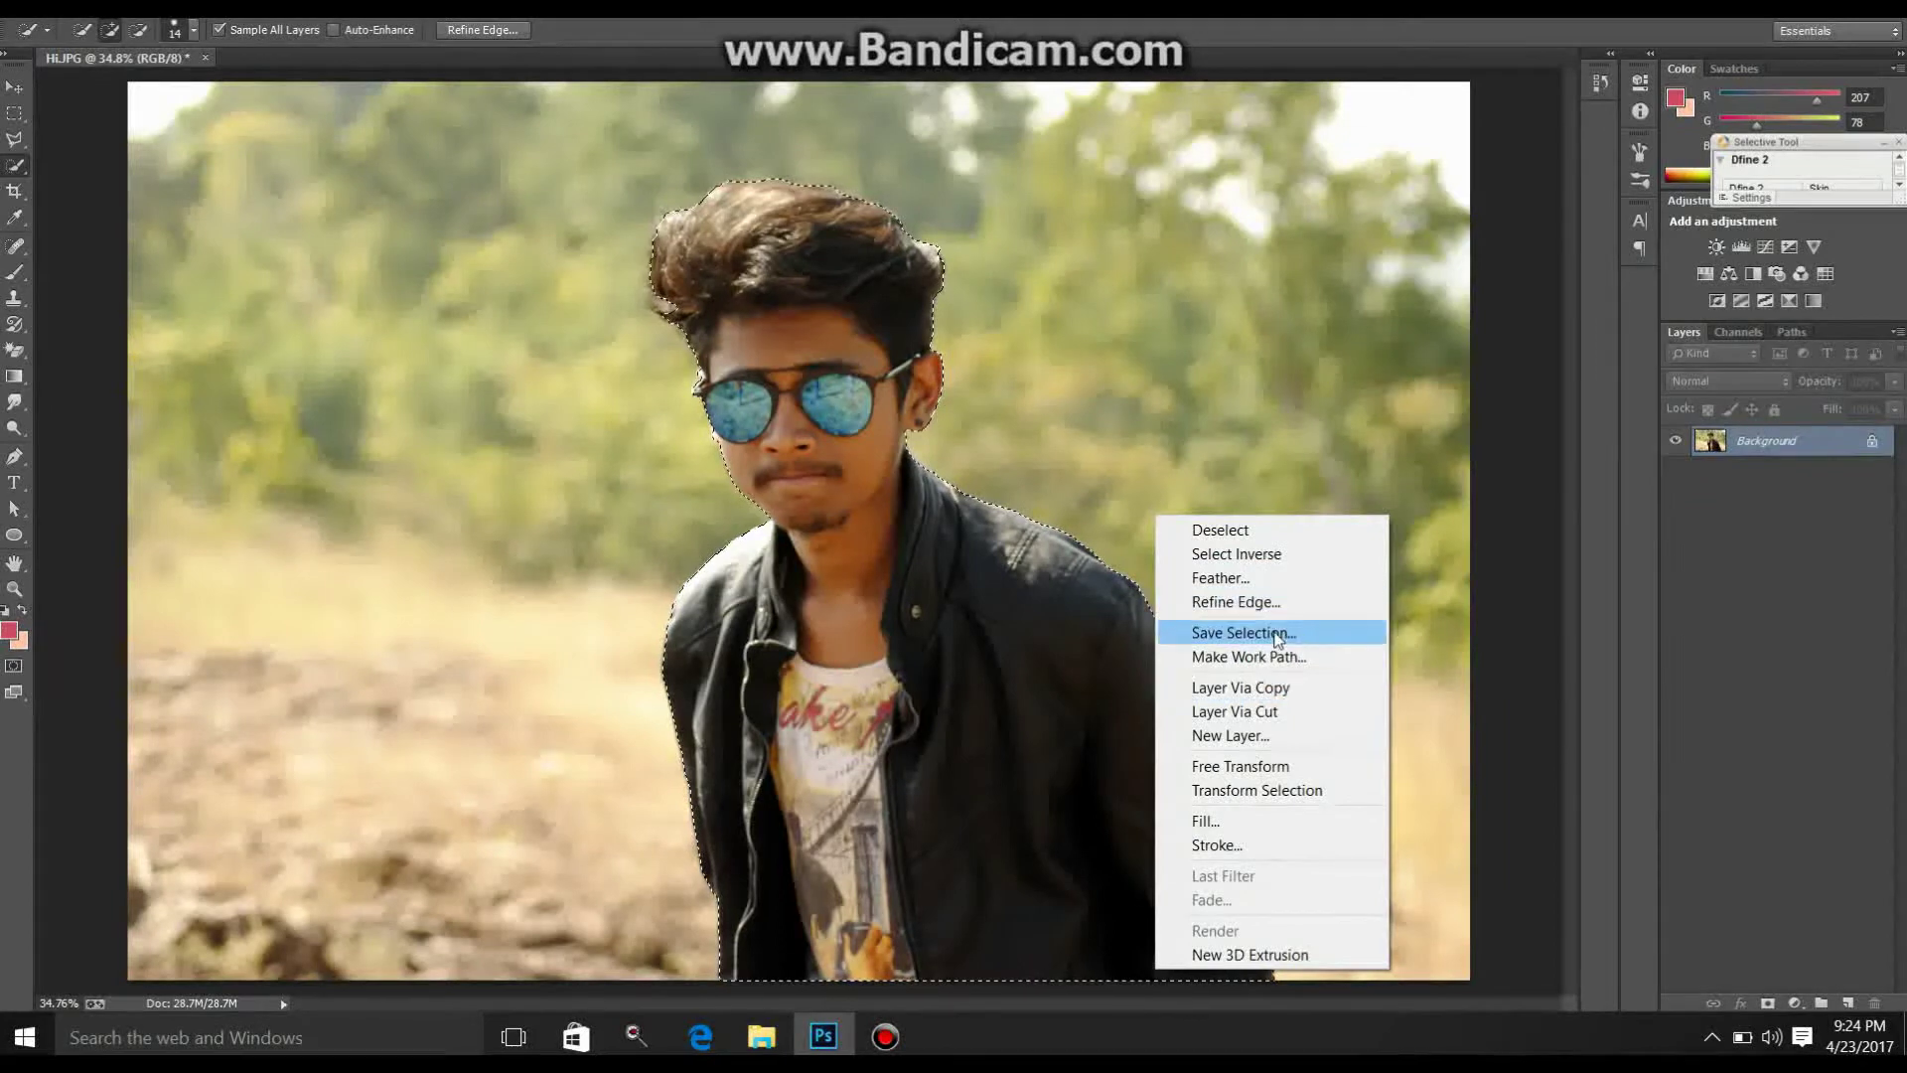
Step: Save the person selection as a new channel named 'background'
left_click(1244, 633)
type("background")
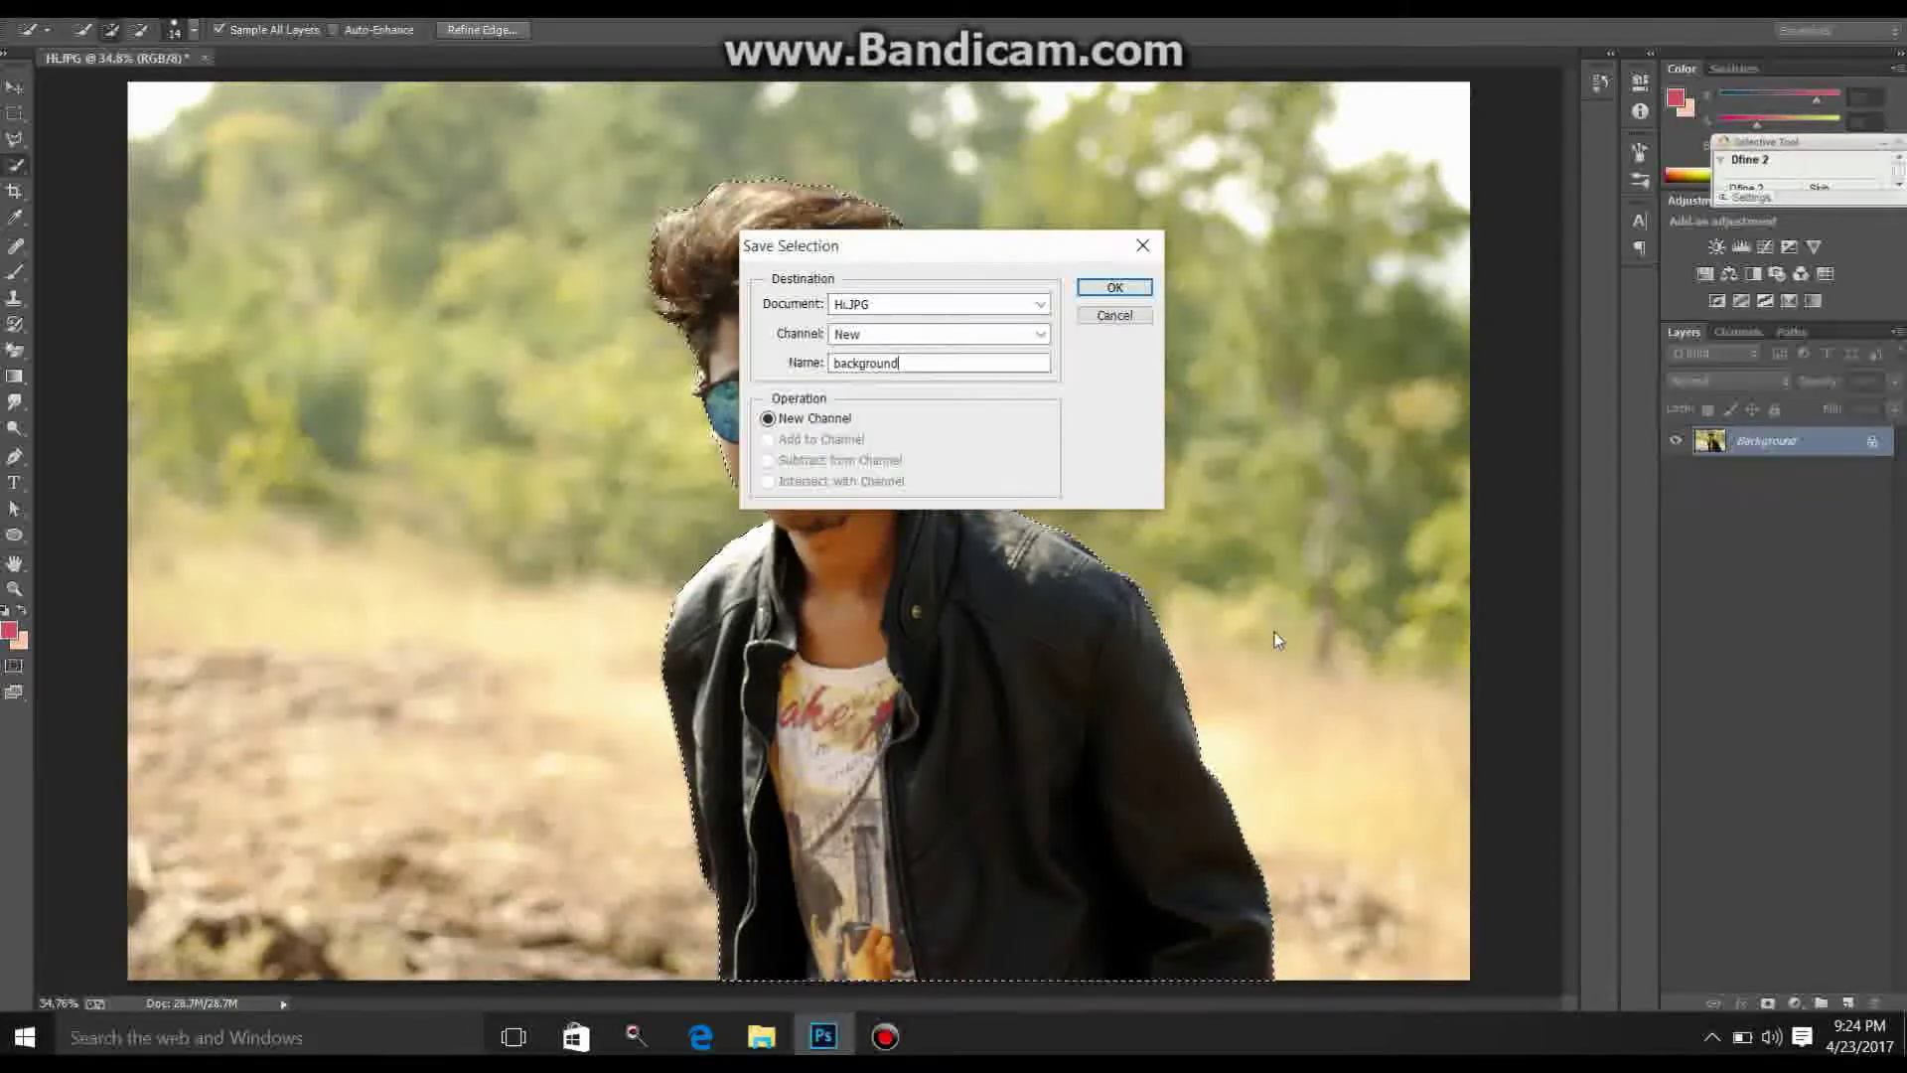
key("Return")
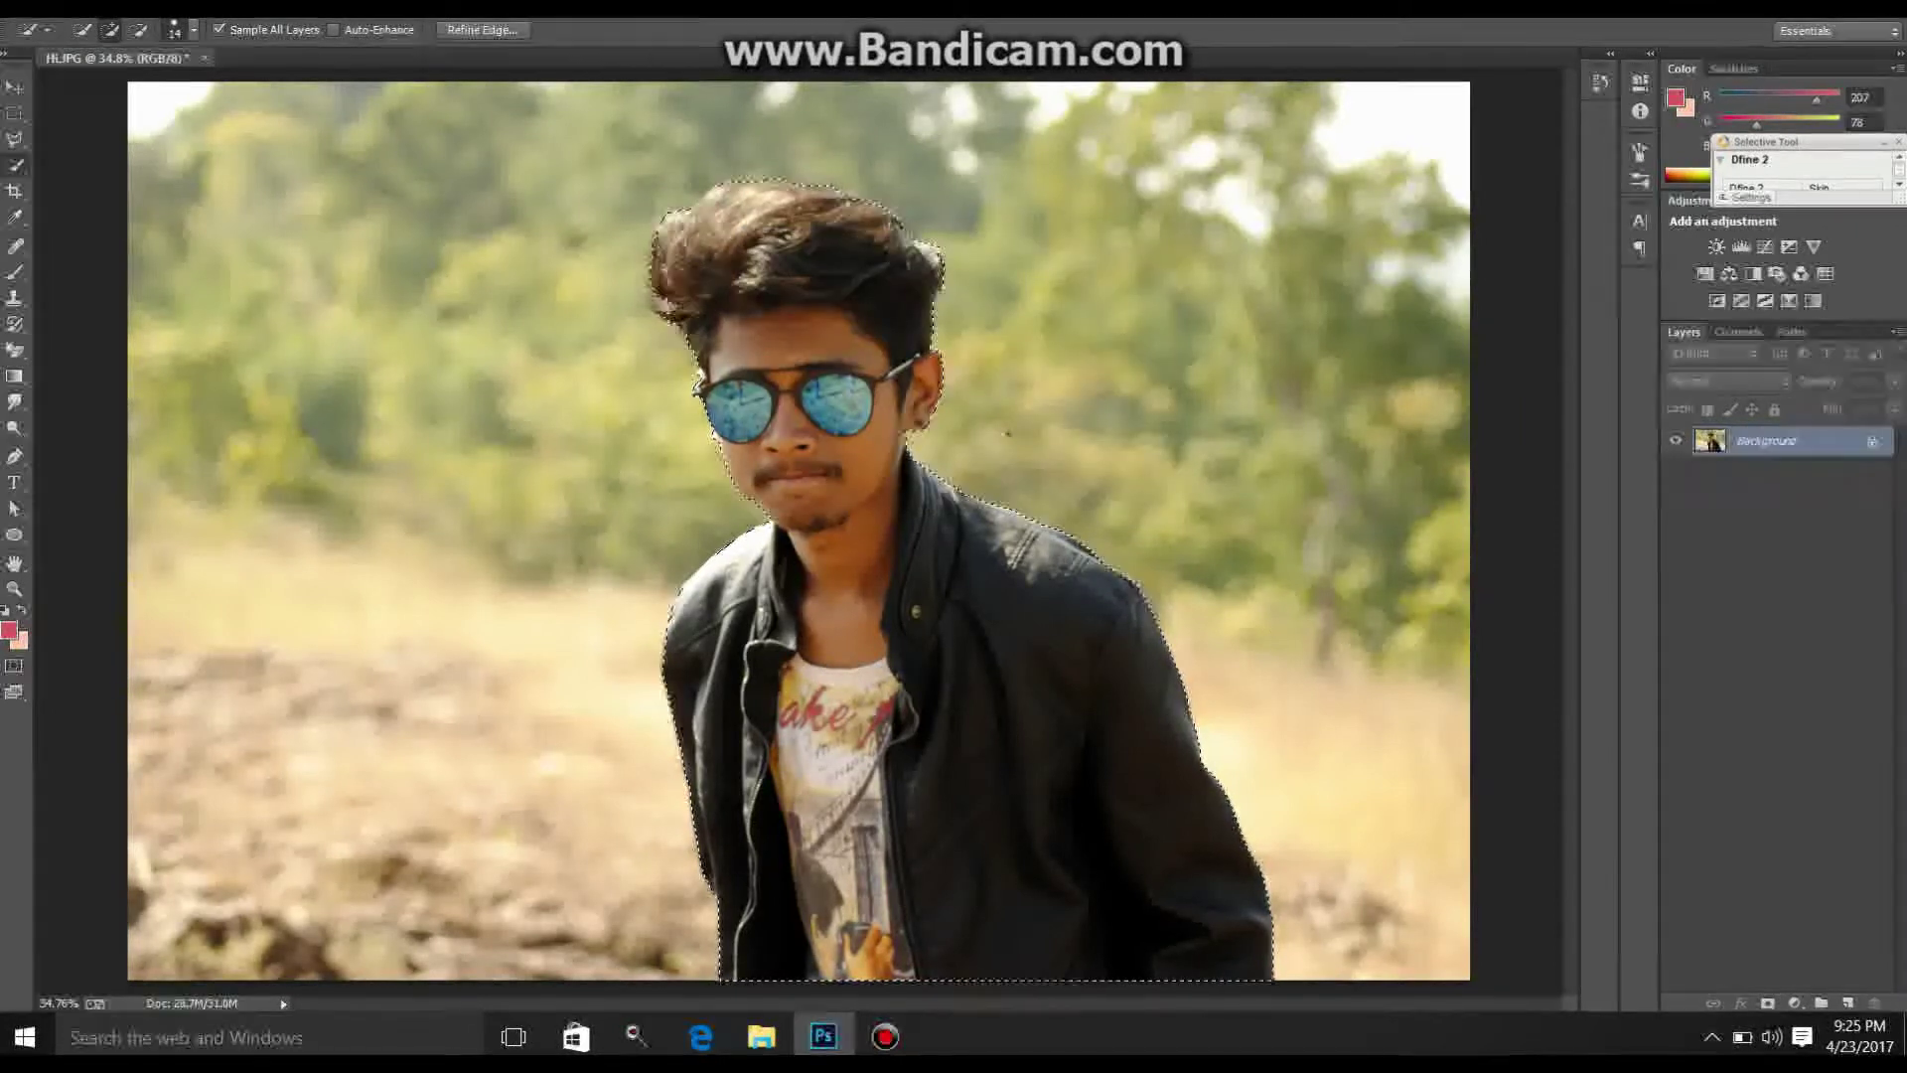
Step: Deselect and unlock the Background layer into Layer 0
right_click(925, 338)
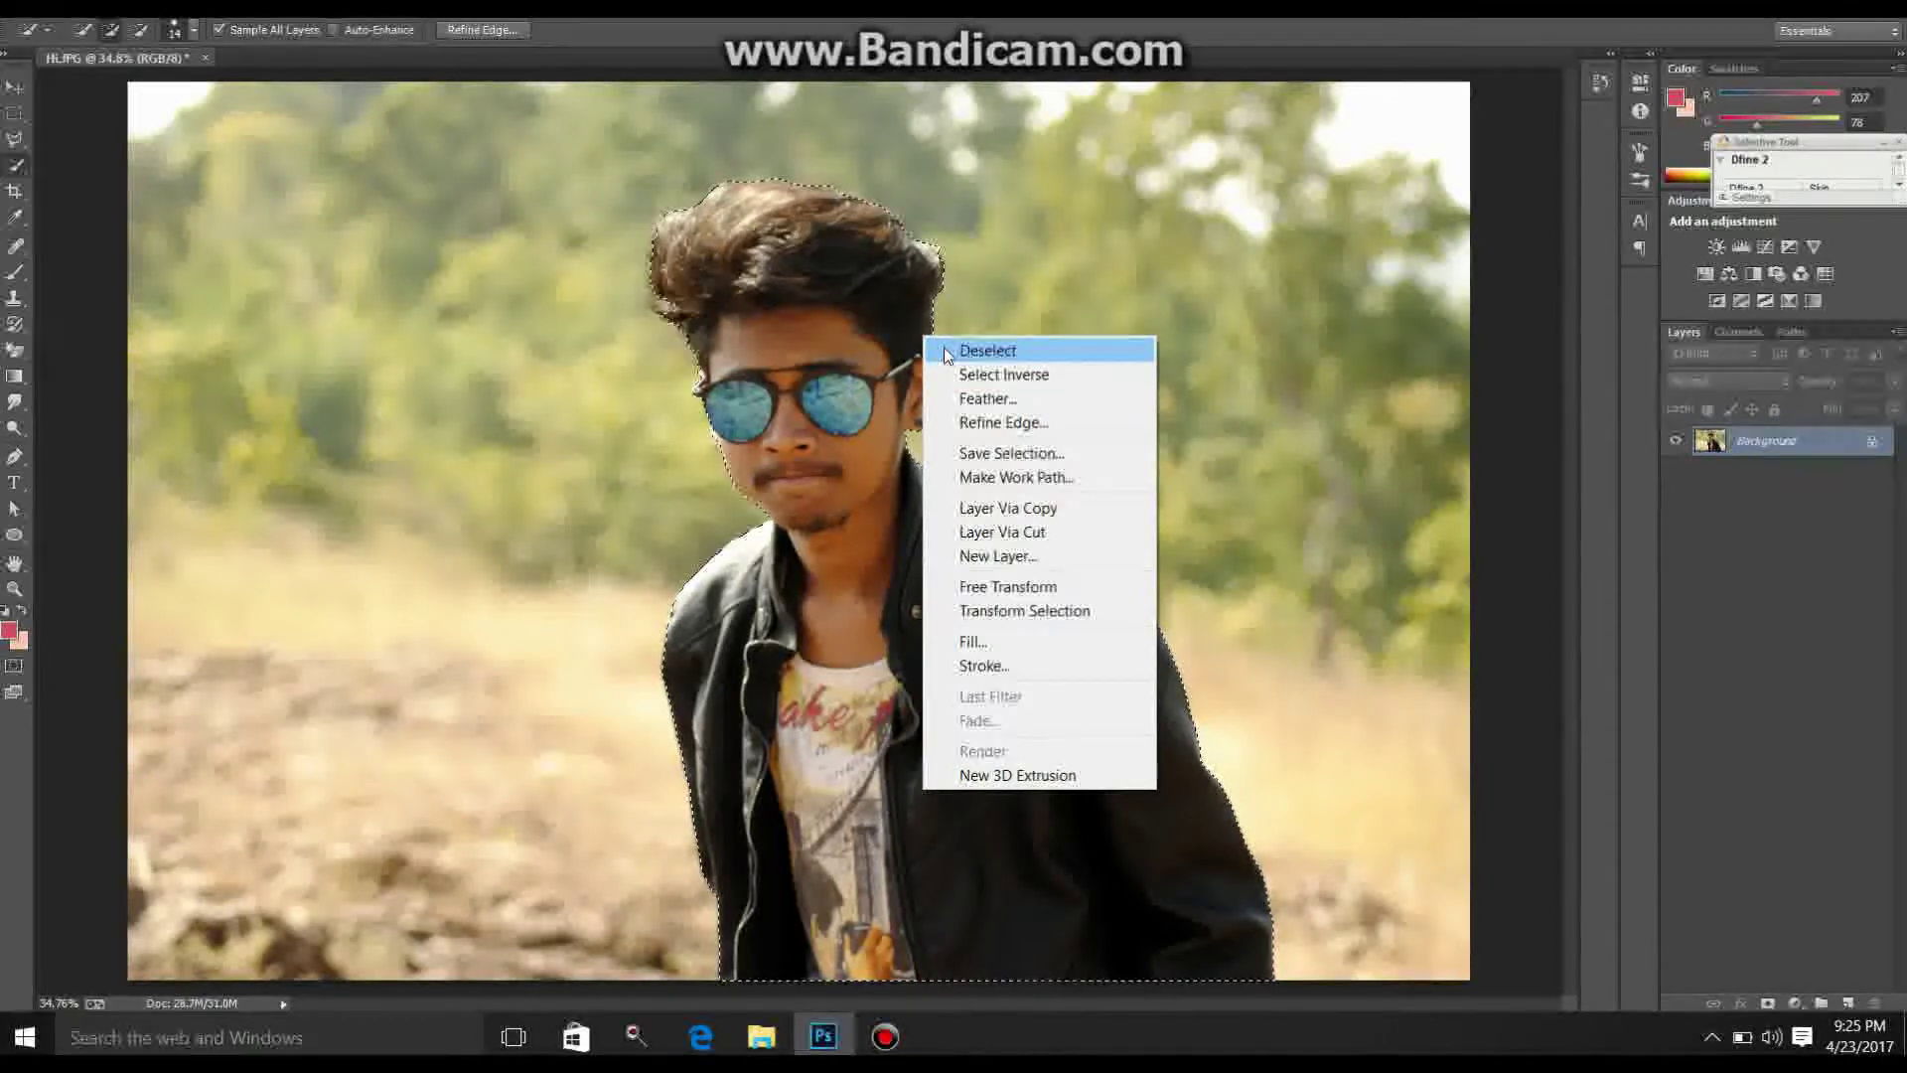
left_click(984, 351)
left_click(1873, 442)
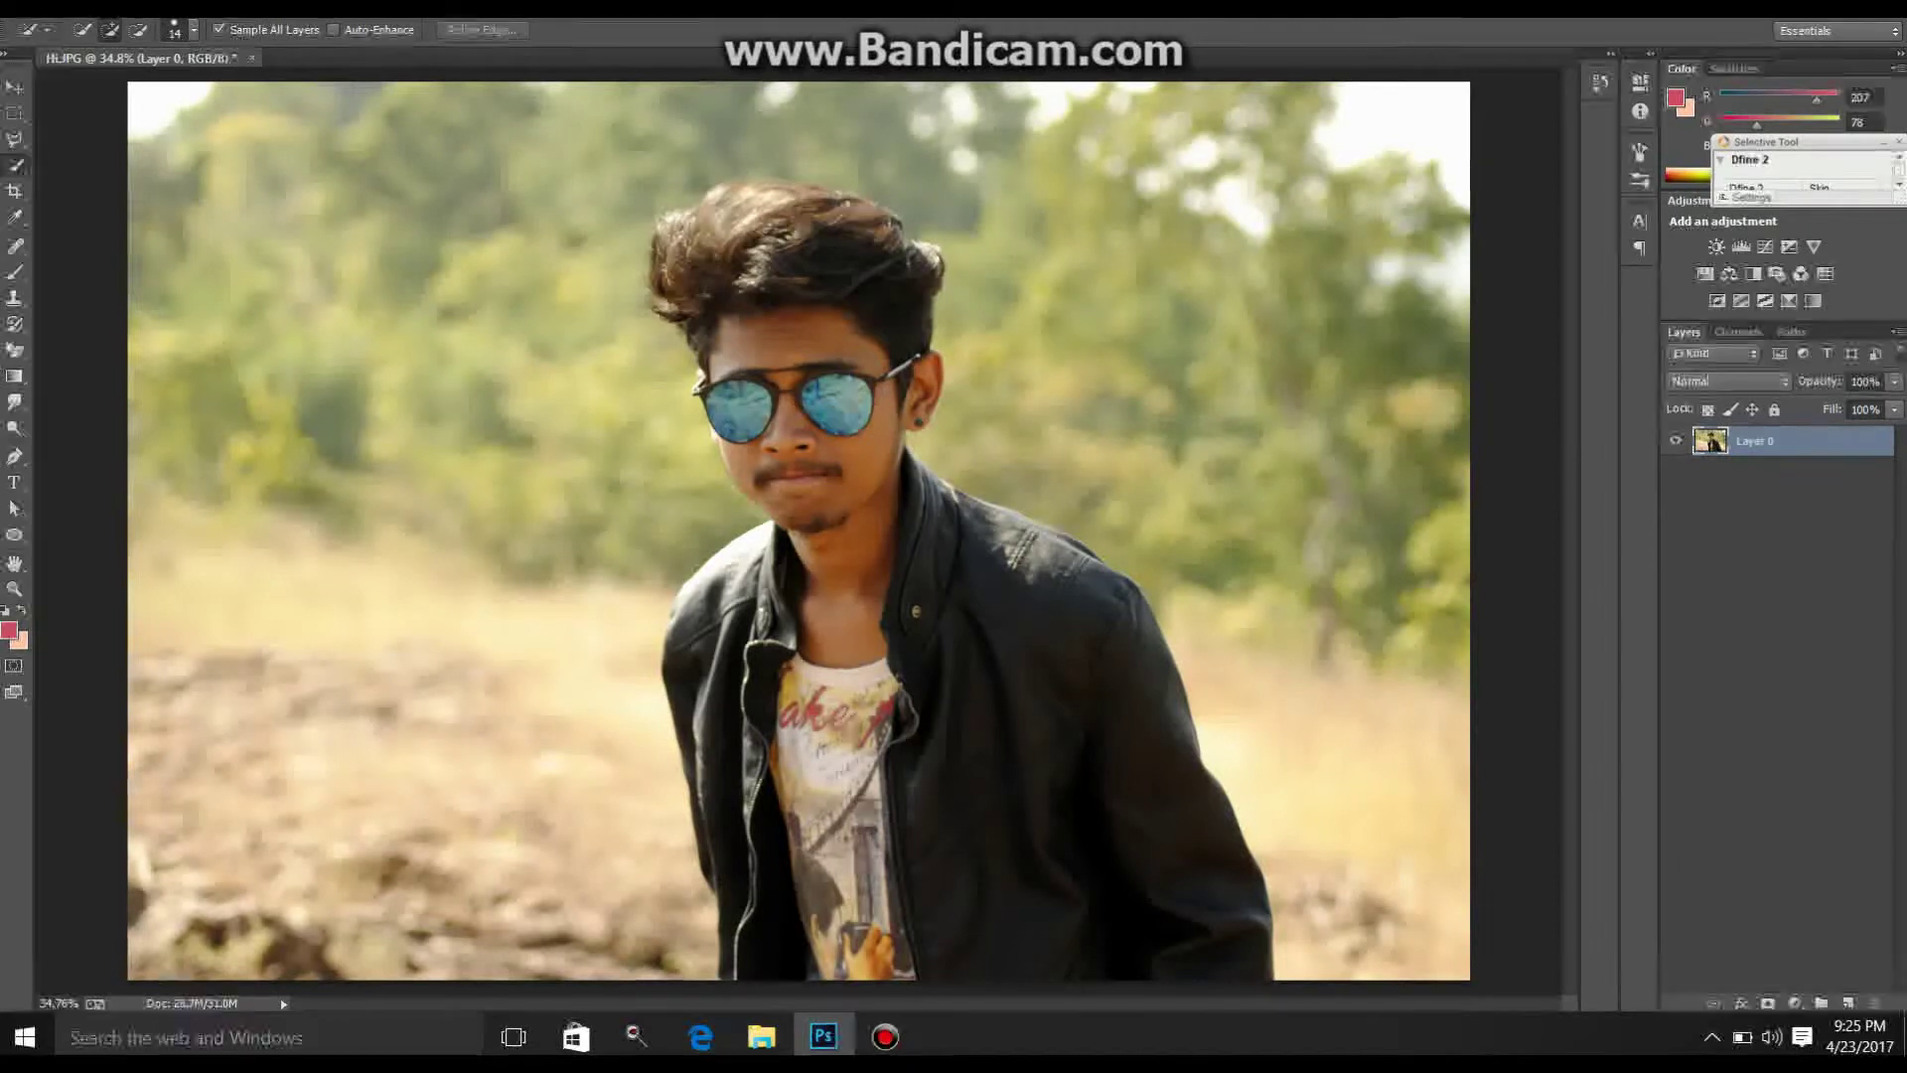
Step: Launch Nik Collection Color Efex Pro 4 on the photo from the Filter menu
key("alt+t")
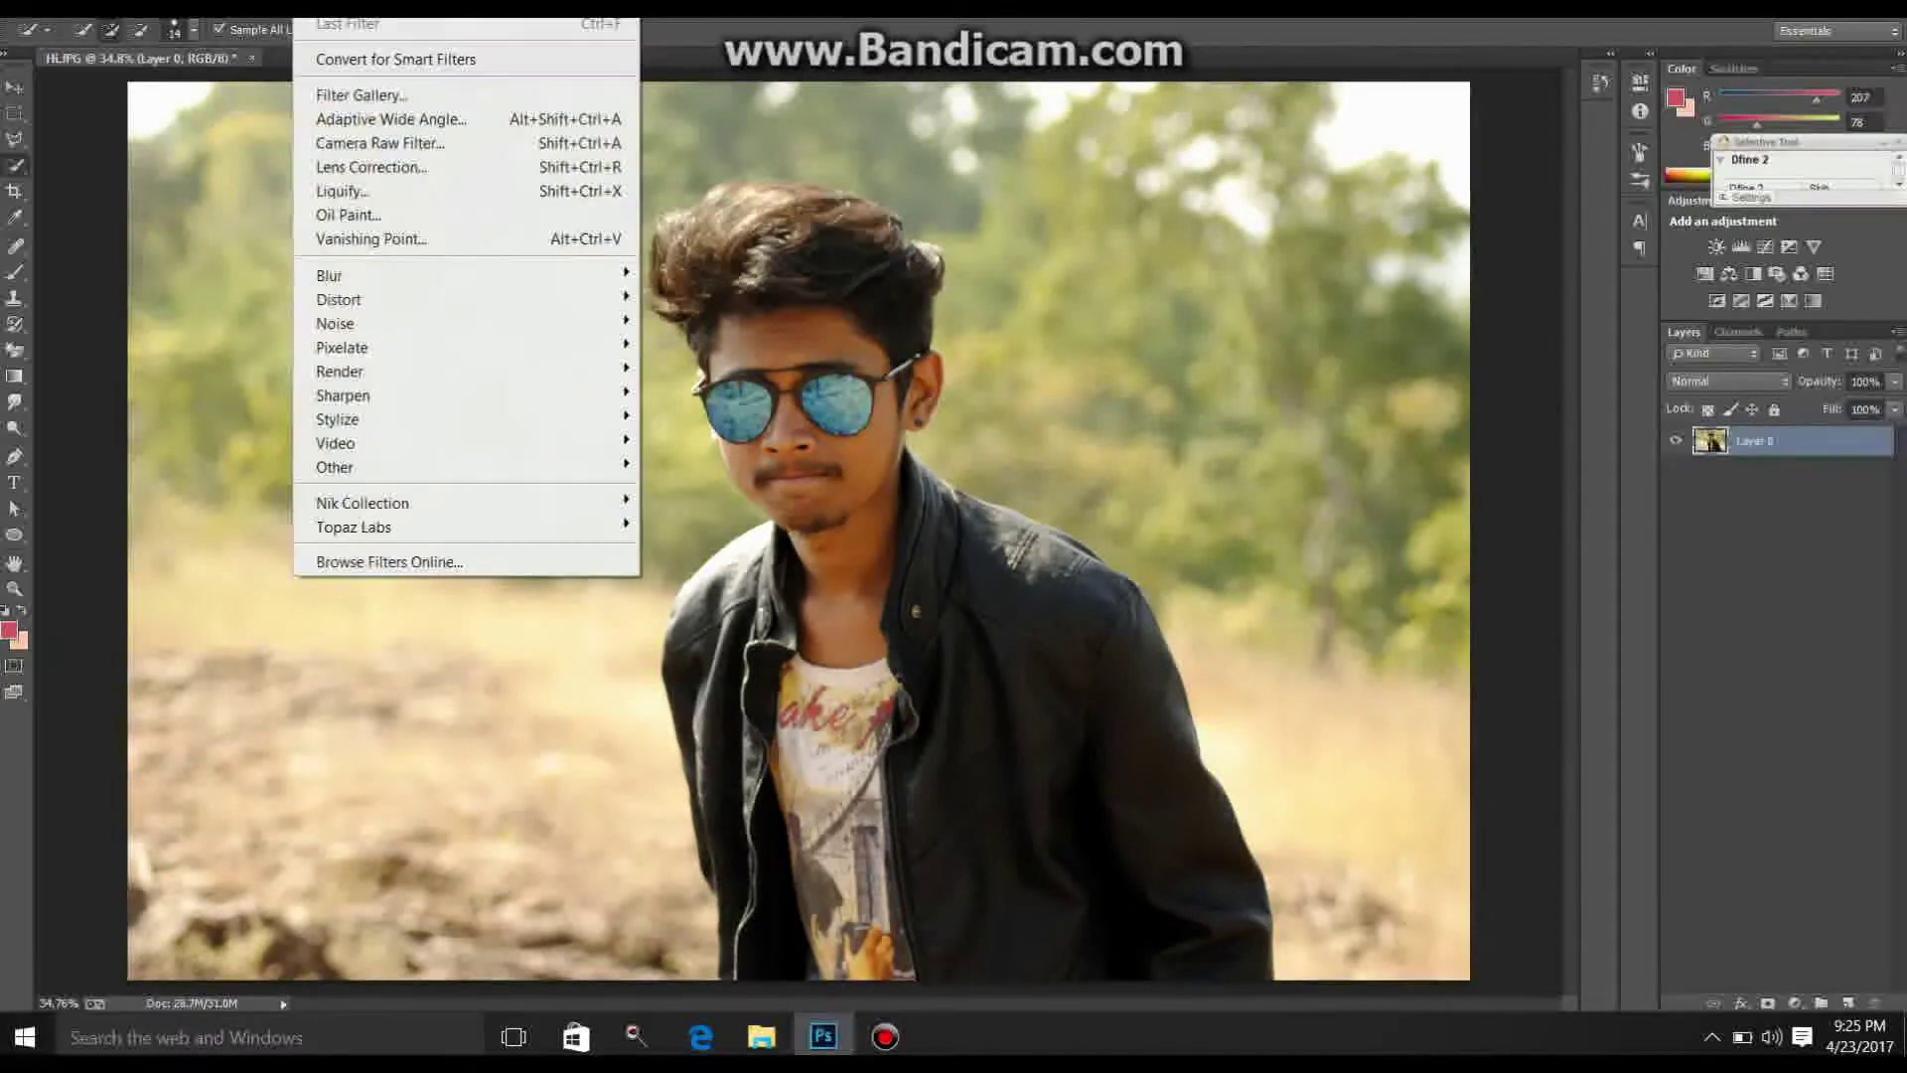
mouse_move(361, 503)
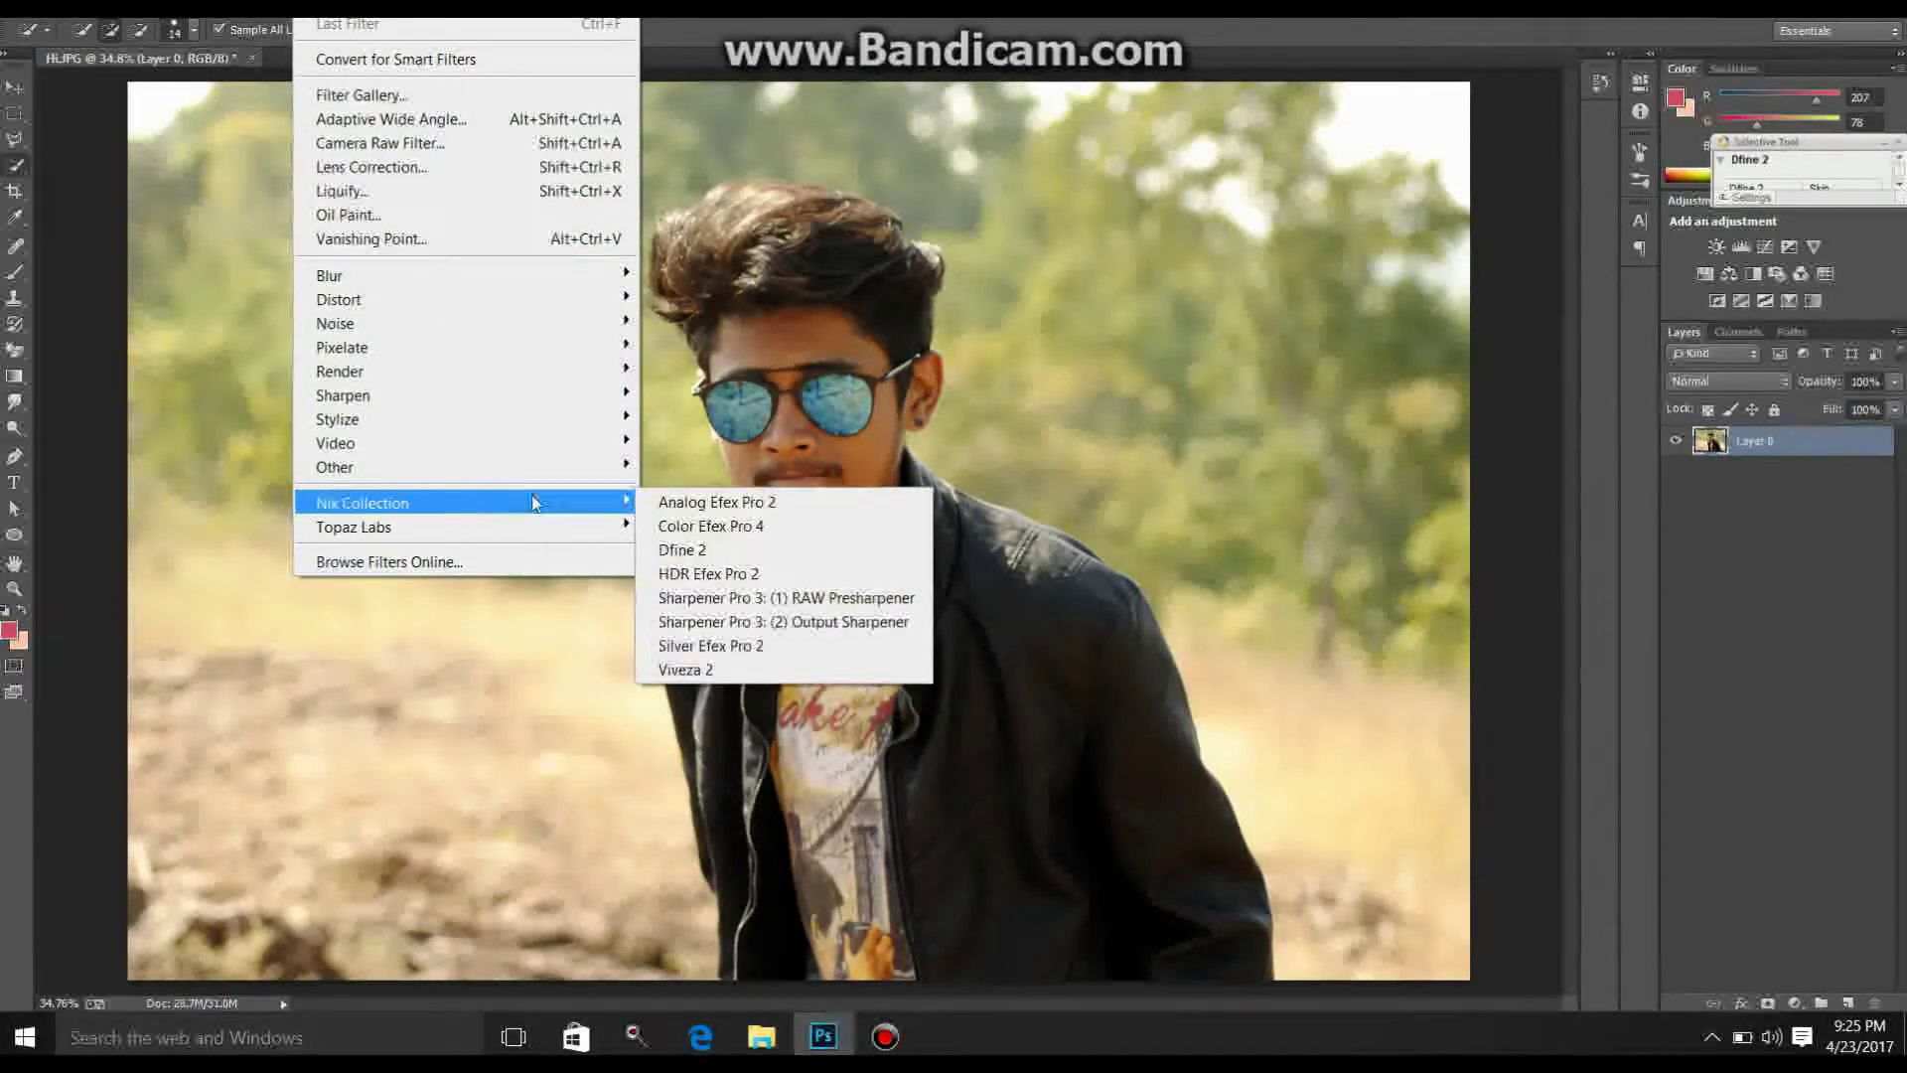
left_click(681, 527)
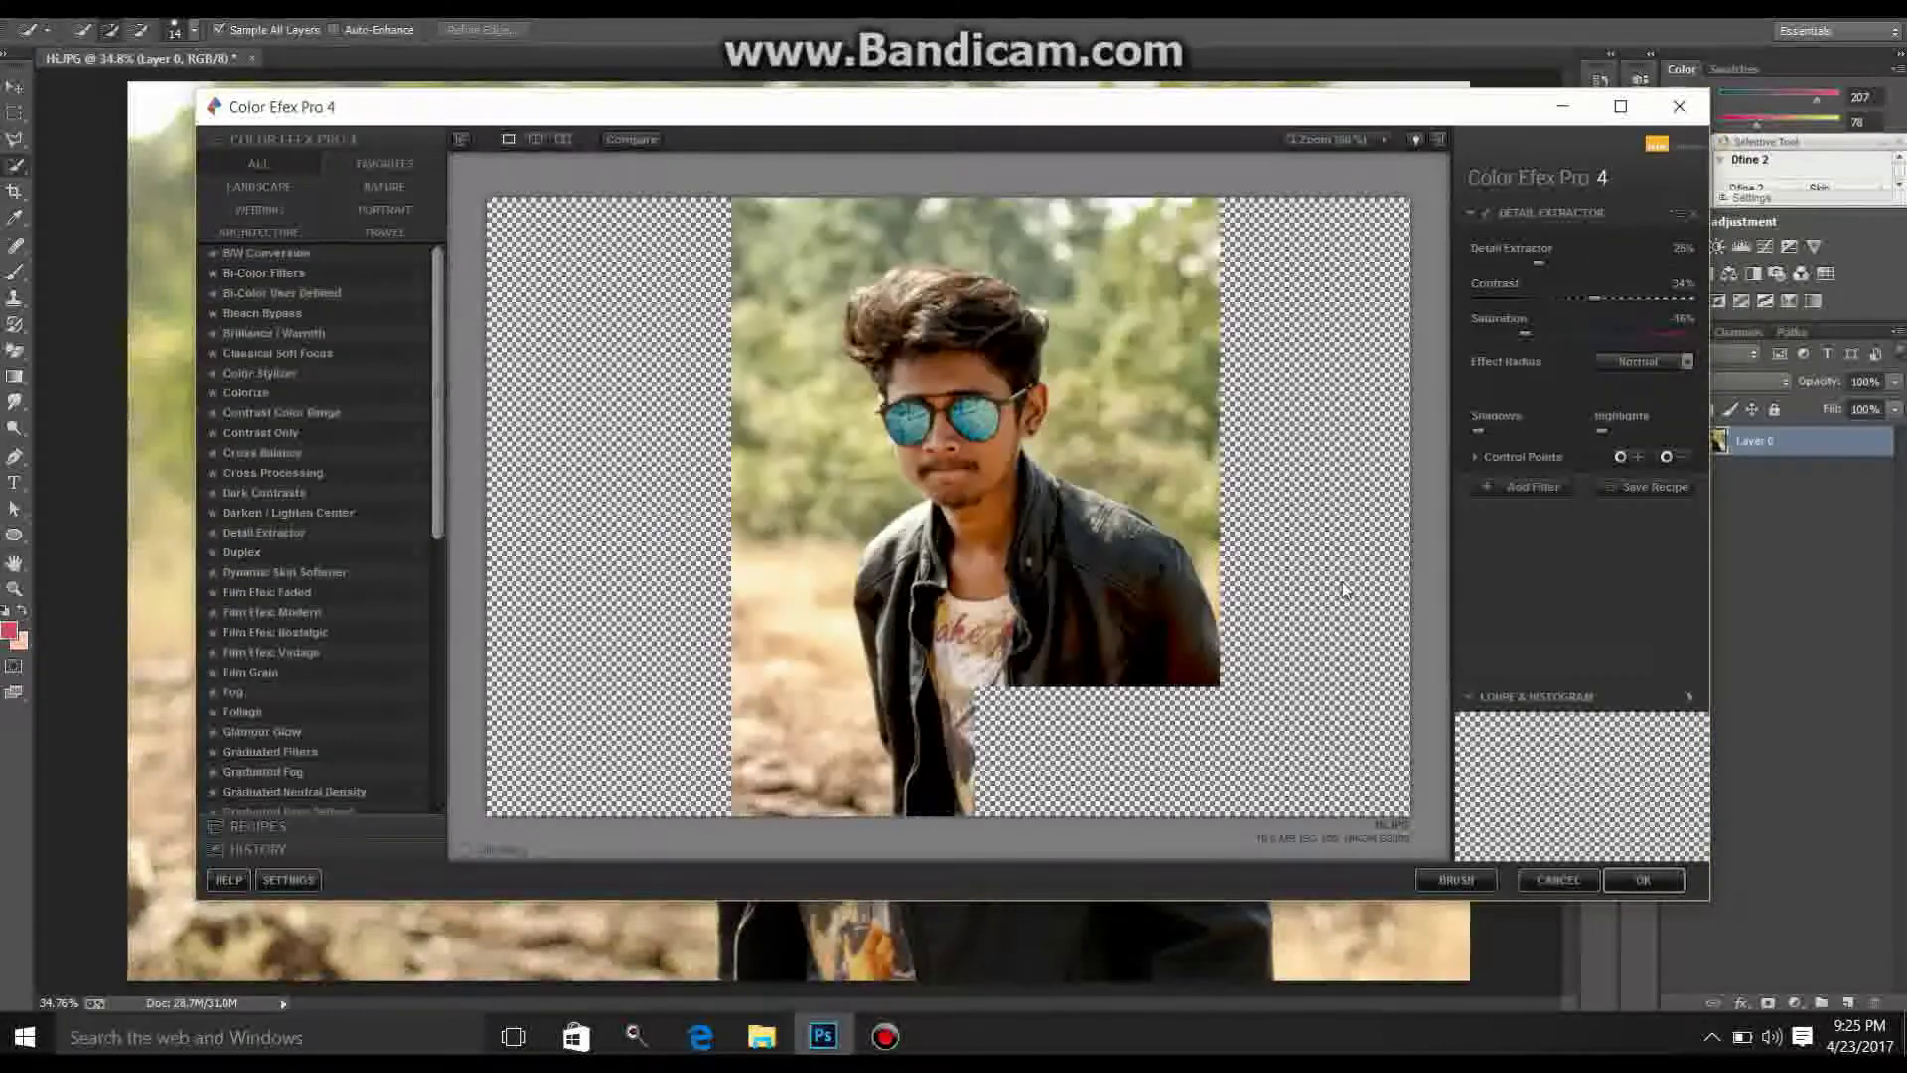
Step: Set Detail Extractor saturation to 26% and contrast to -7%
left_click_drag(1566, 333, 1585, 332)
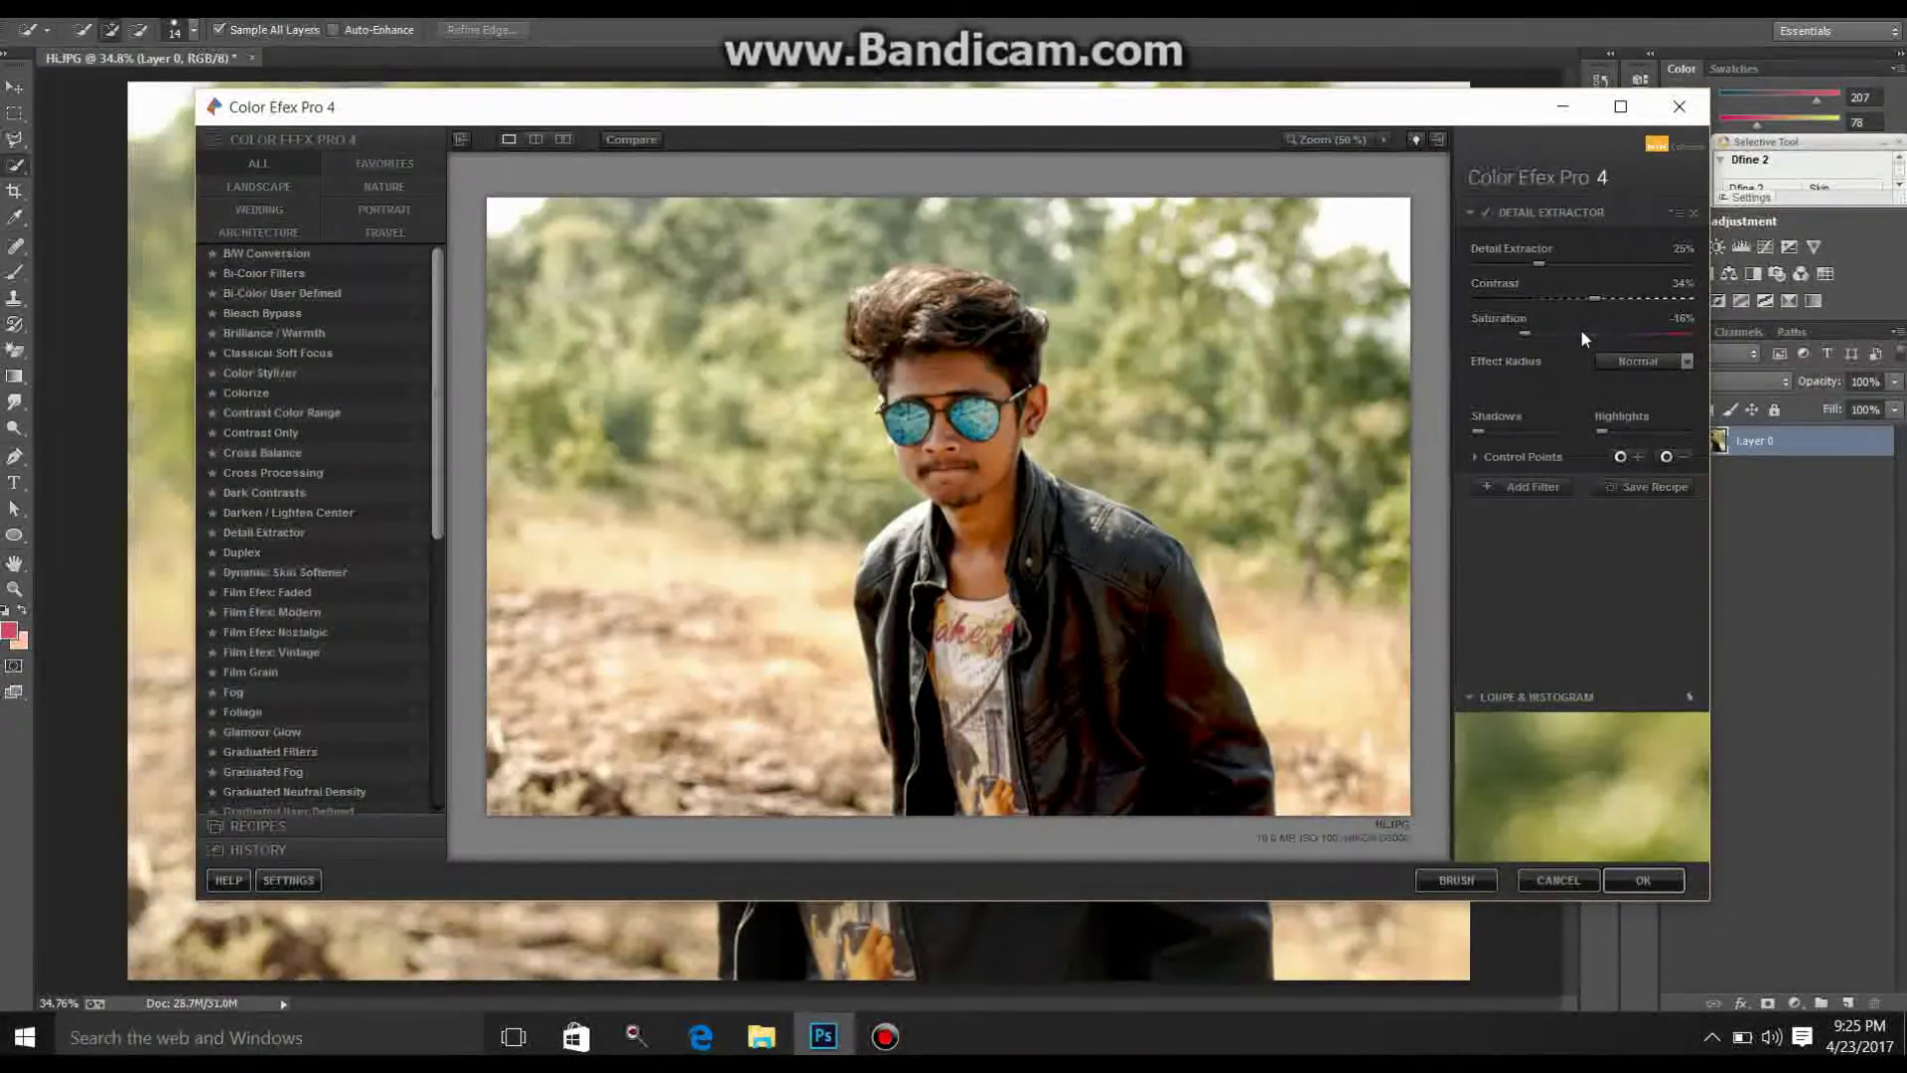
left_click(1538, 298)
left_click_drag(1539, 263, 1600, 264)
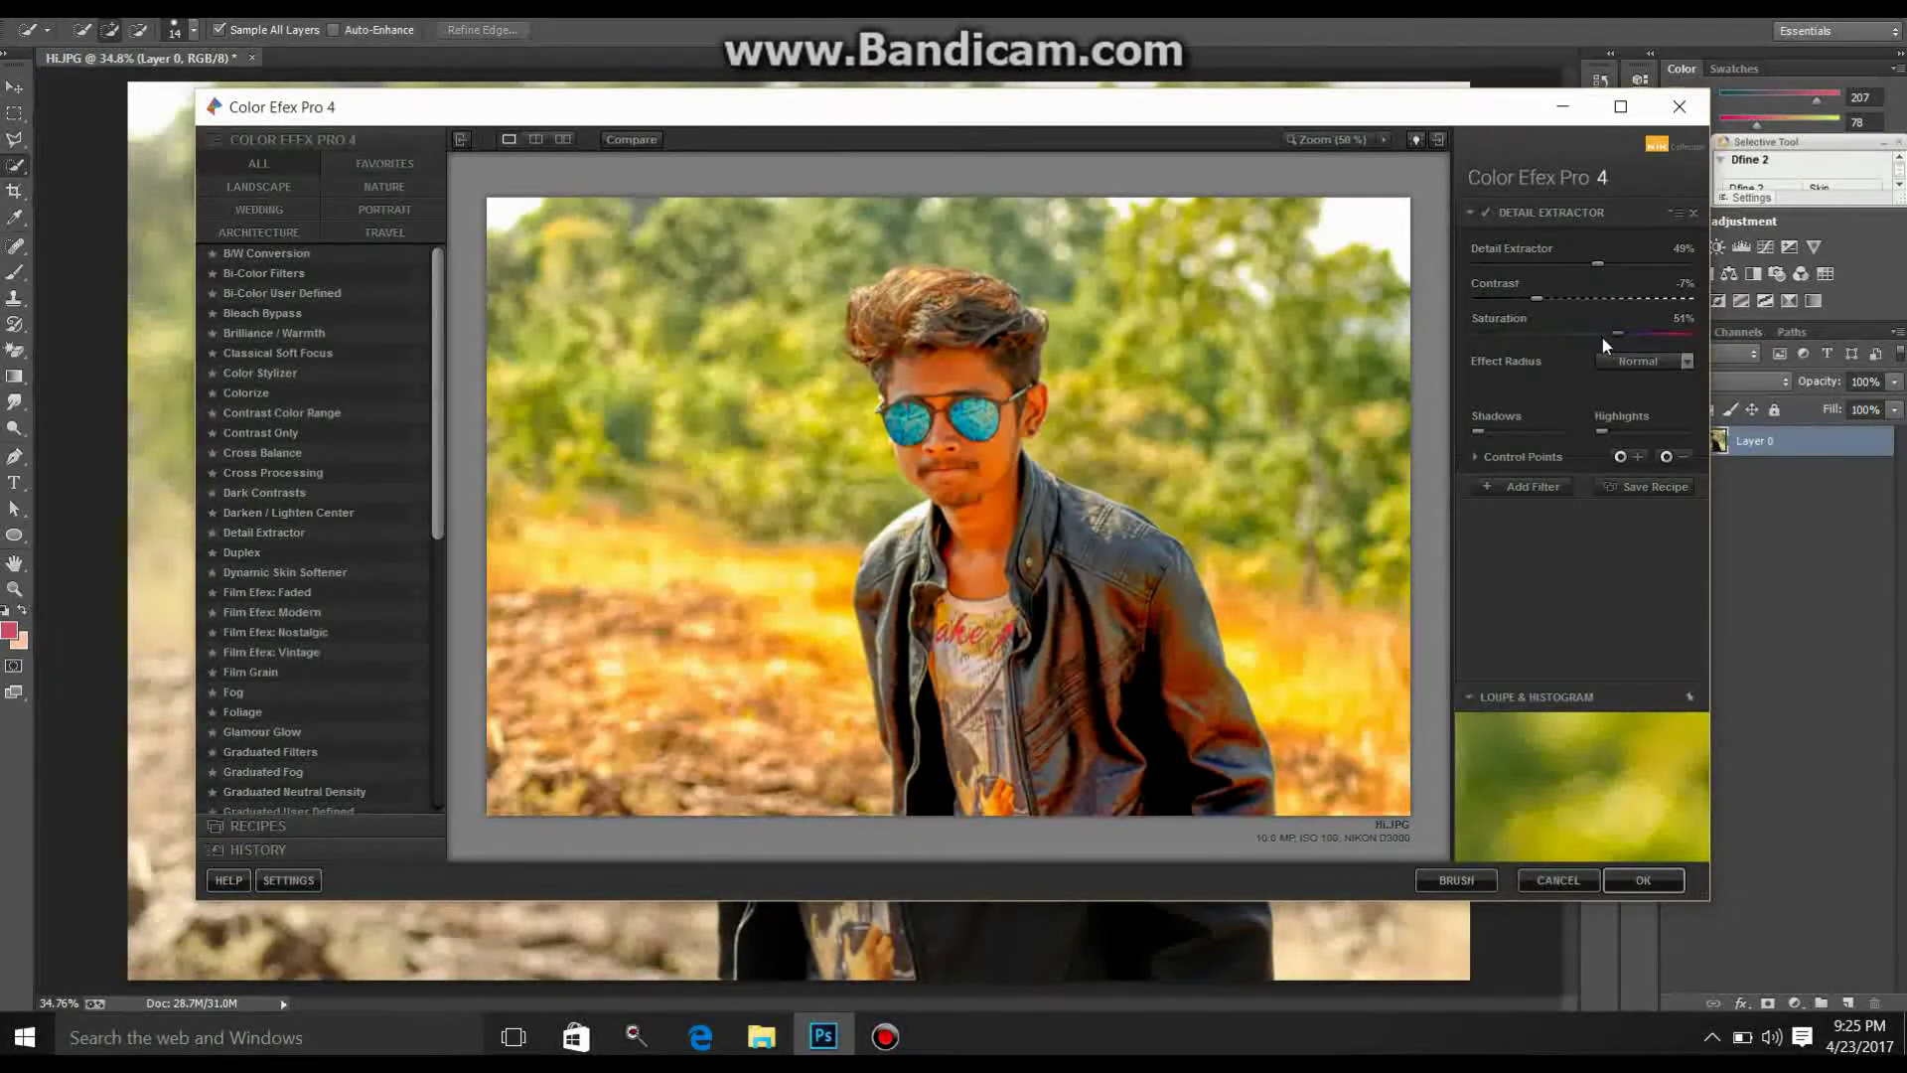
Step: Stack Indian Summer using Method 3 with Enhance Foliage 40%, then add an empty filter slot
left_click(1529, 484)
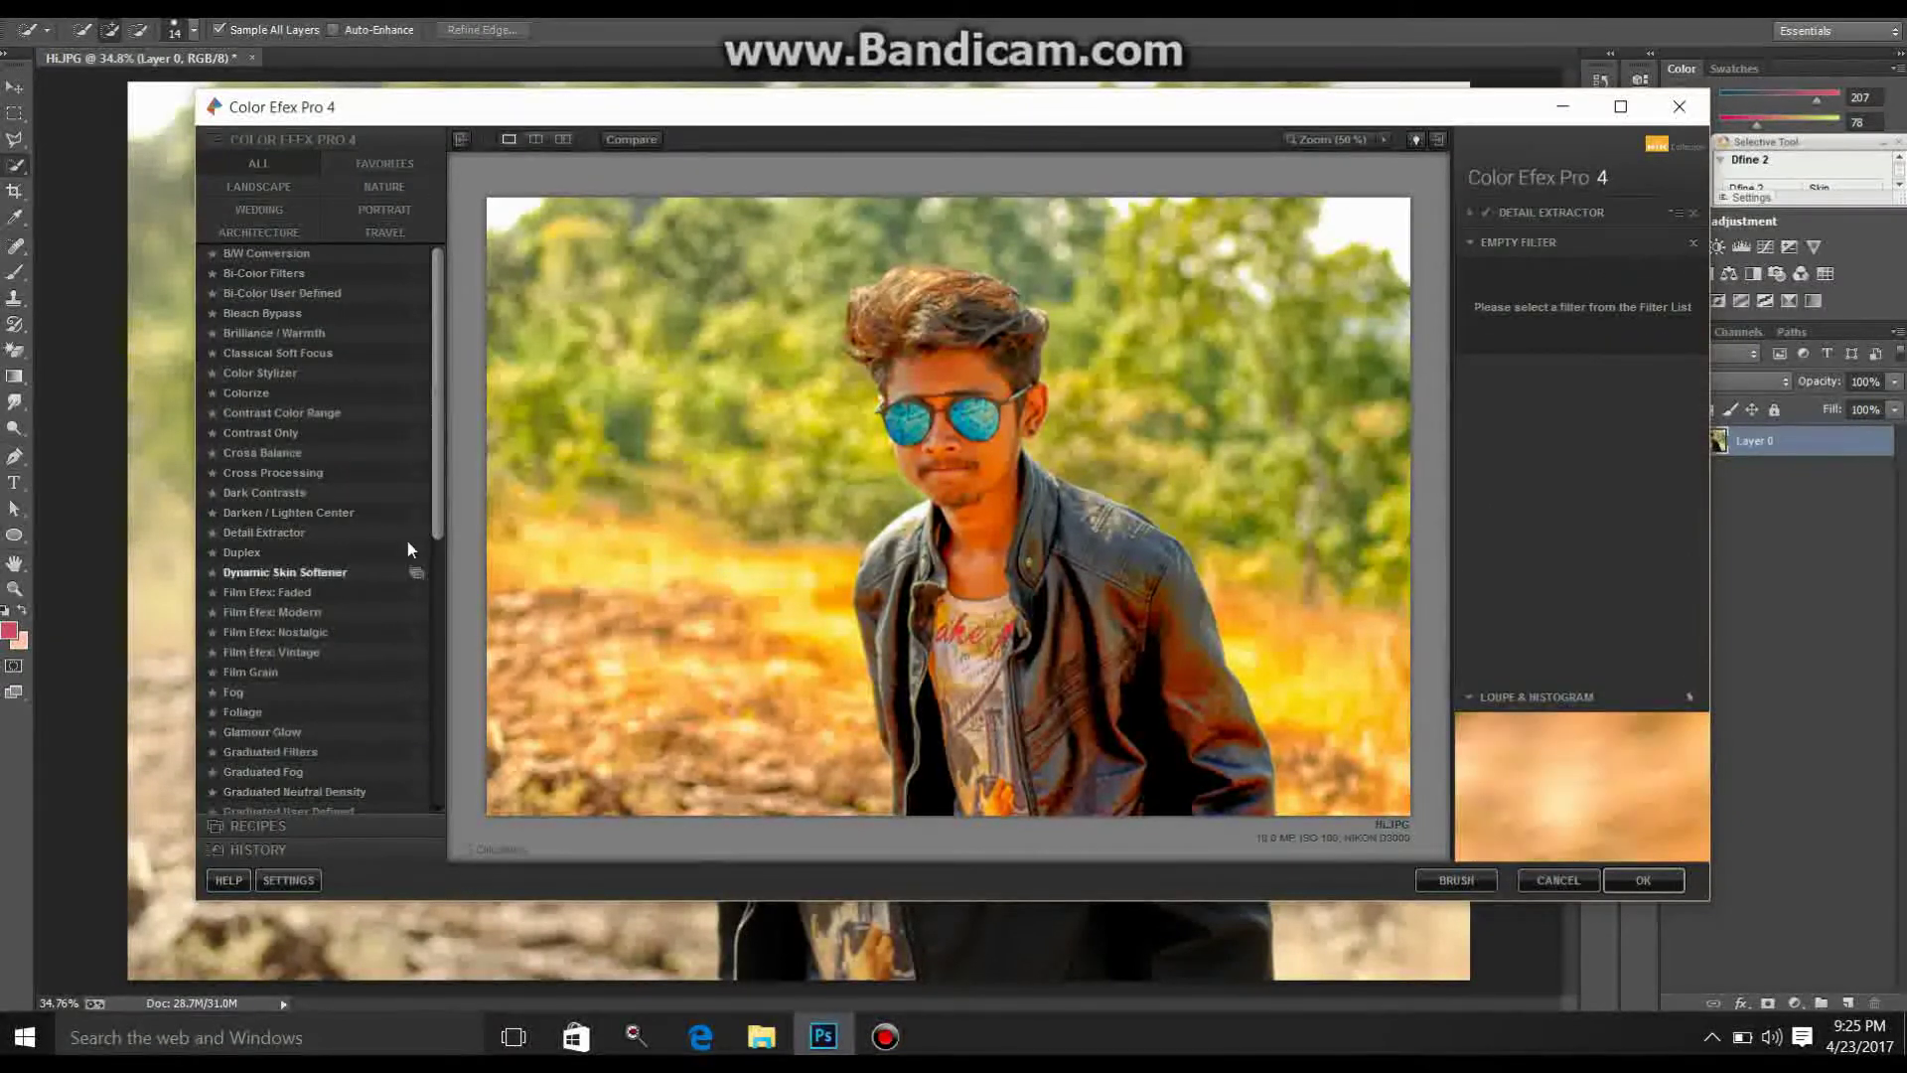
left_click_drag(439, 501, 445, 645)
scroll(445, 638, "down", 2)
left_click(342, 557)
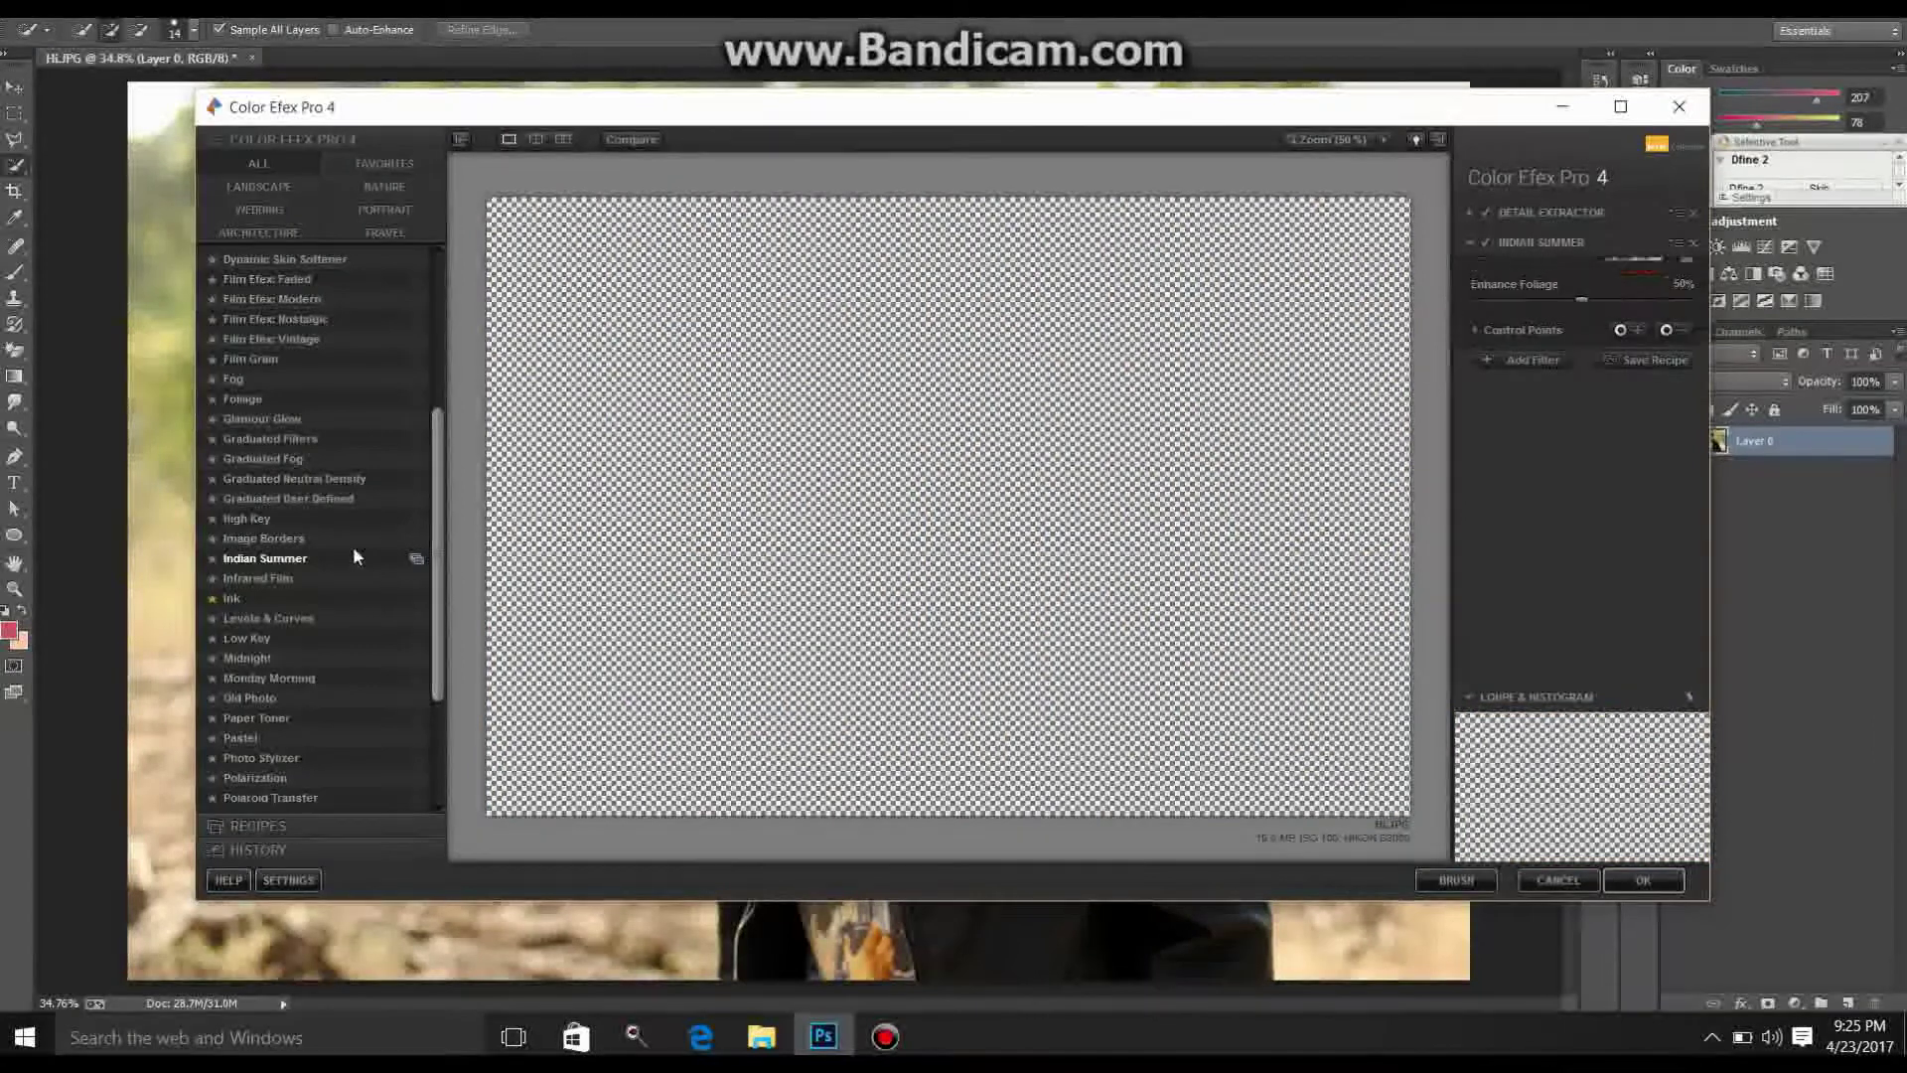
left_click(1673, 291)
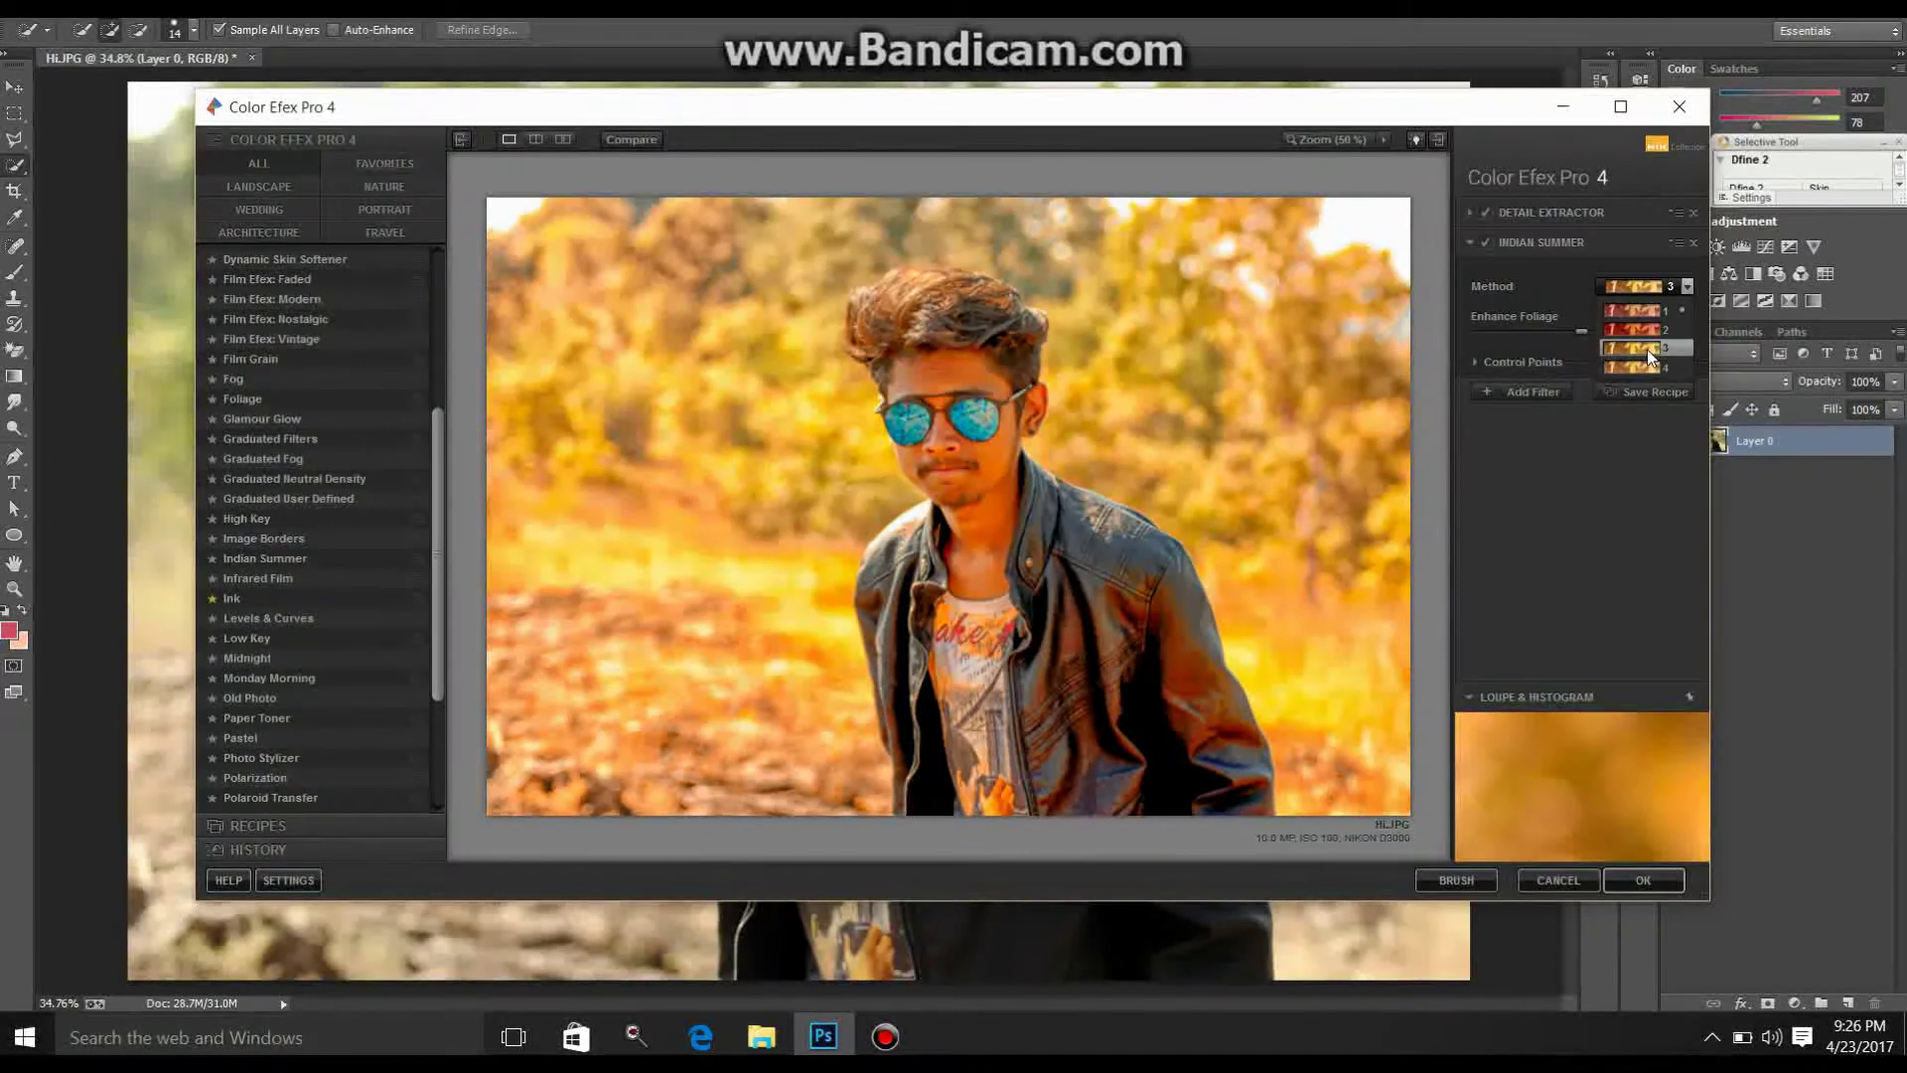
left_click(1564, 330)
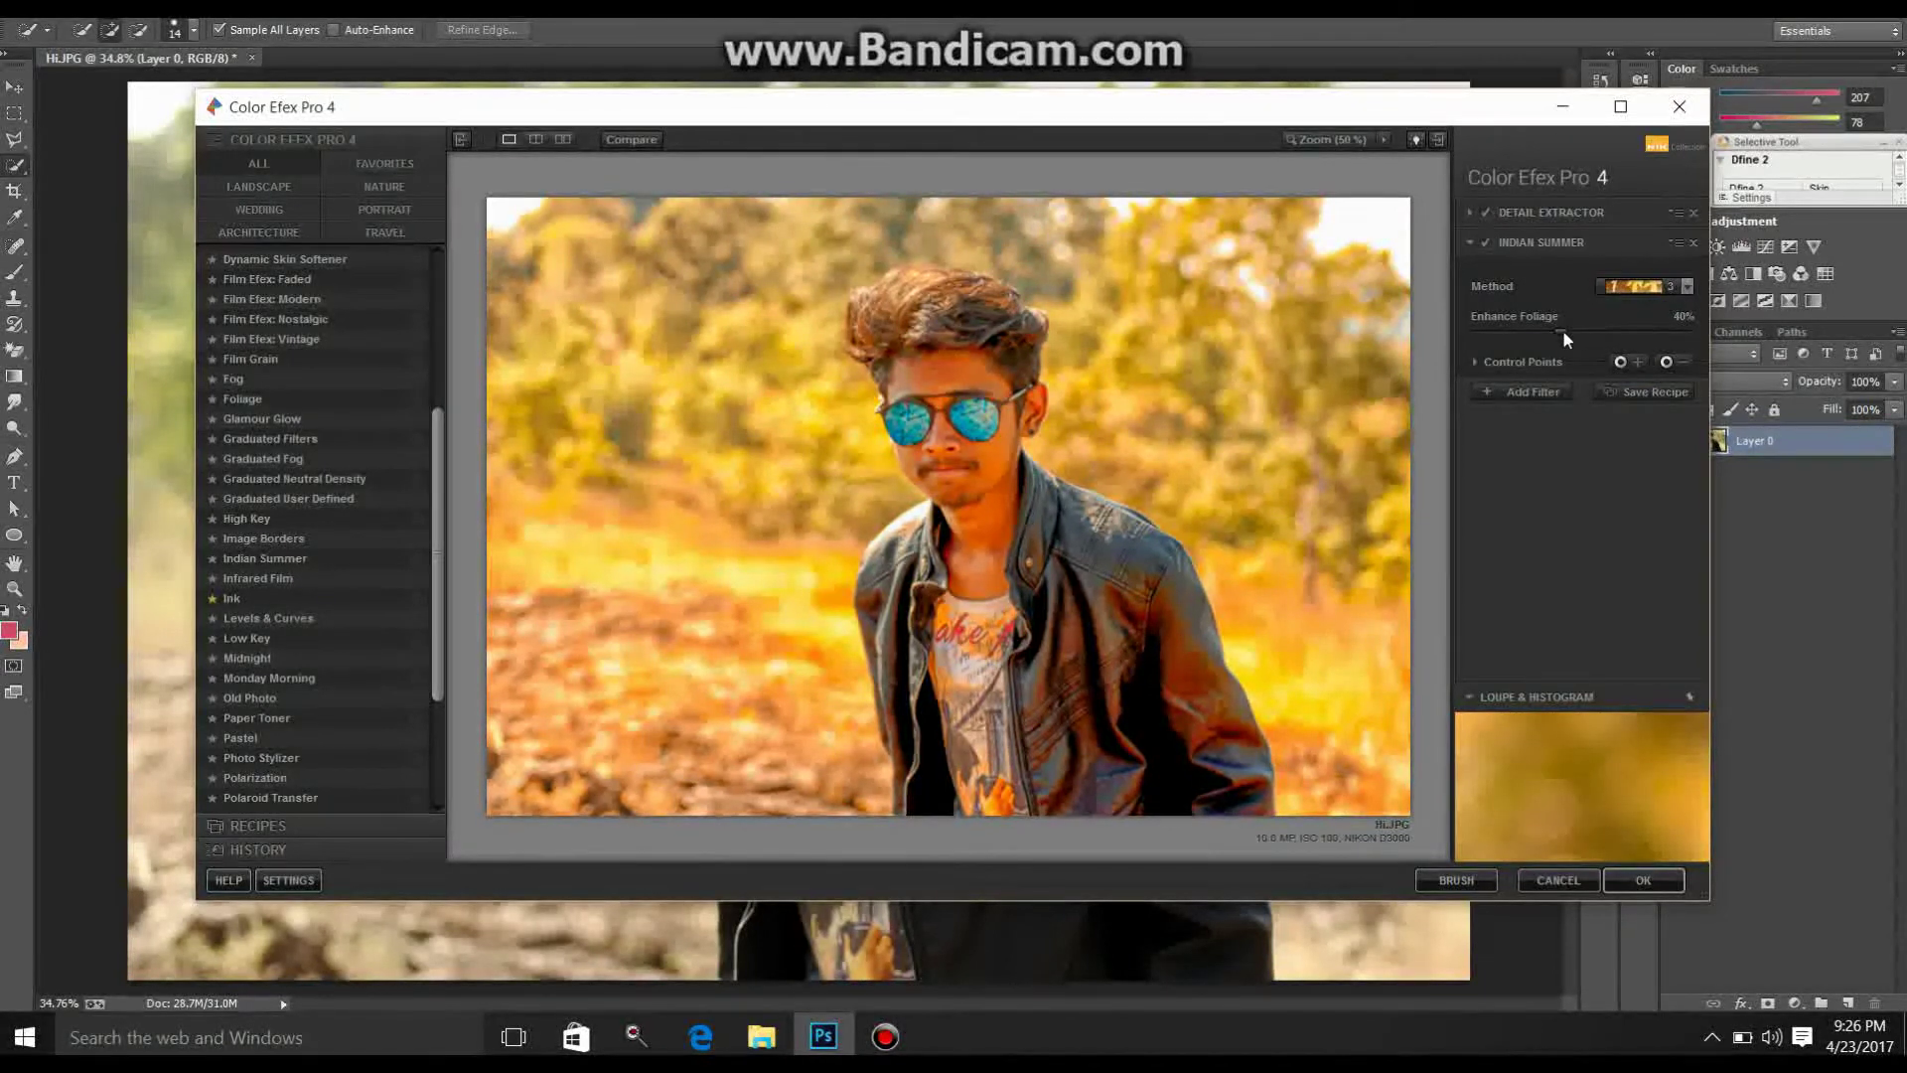
left_click(1532, 392)
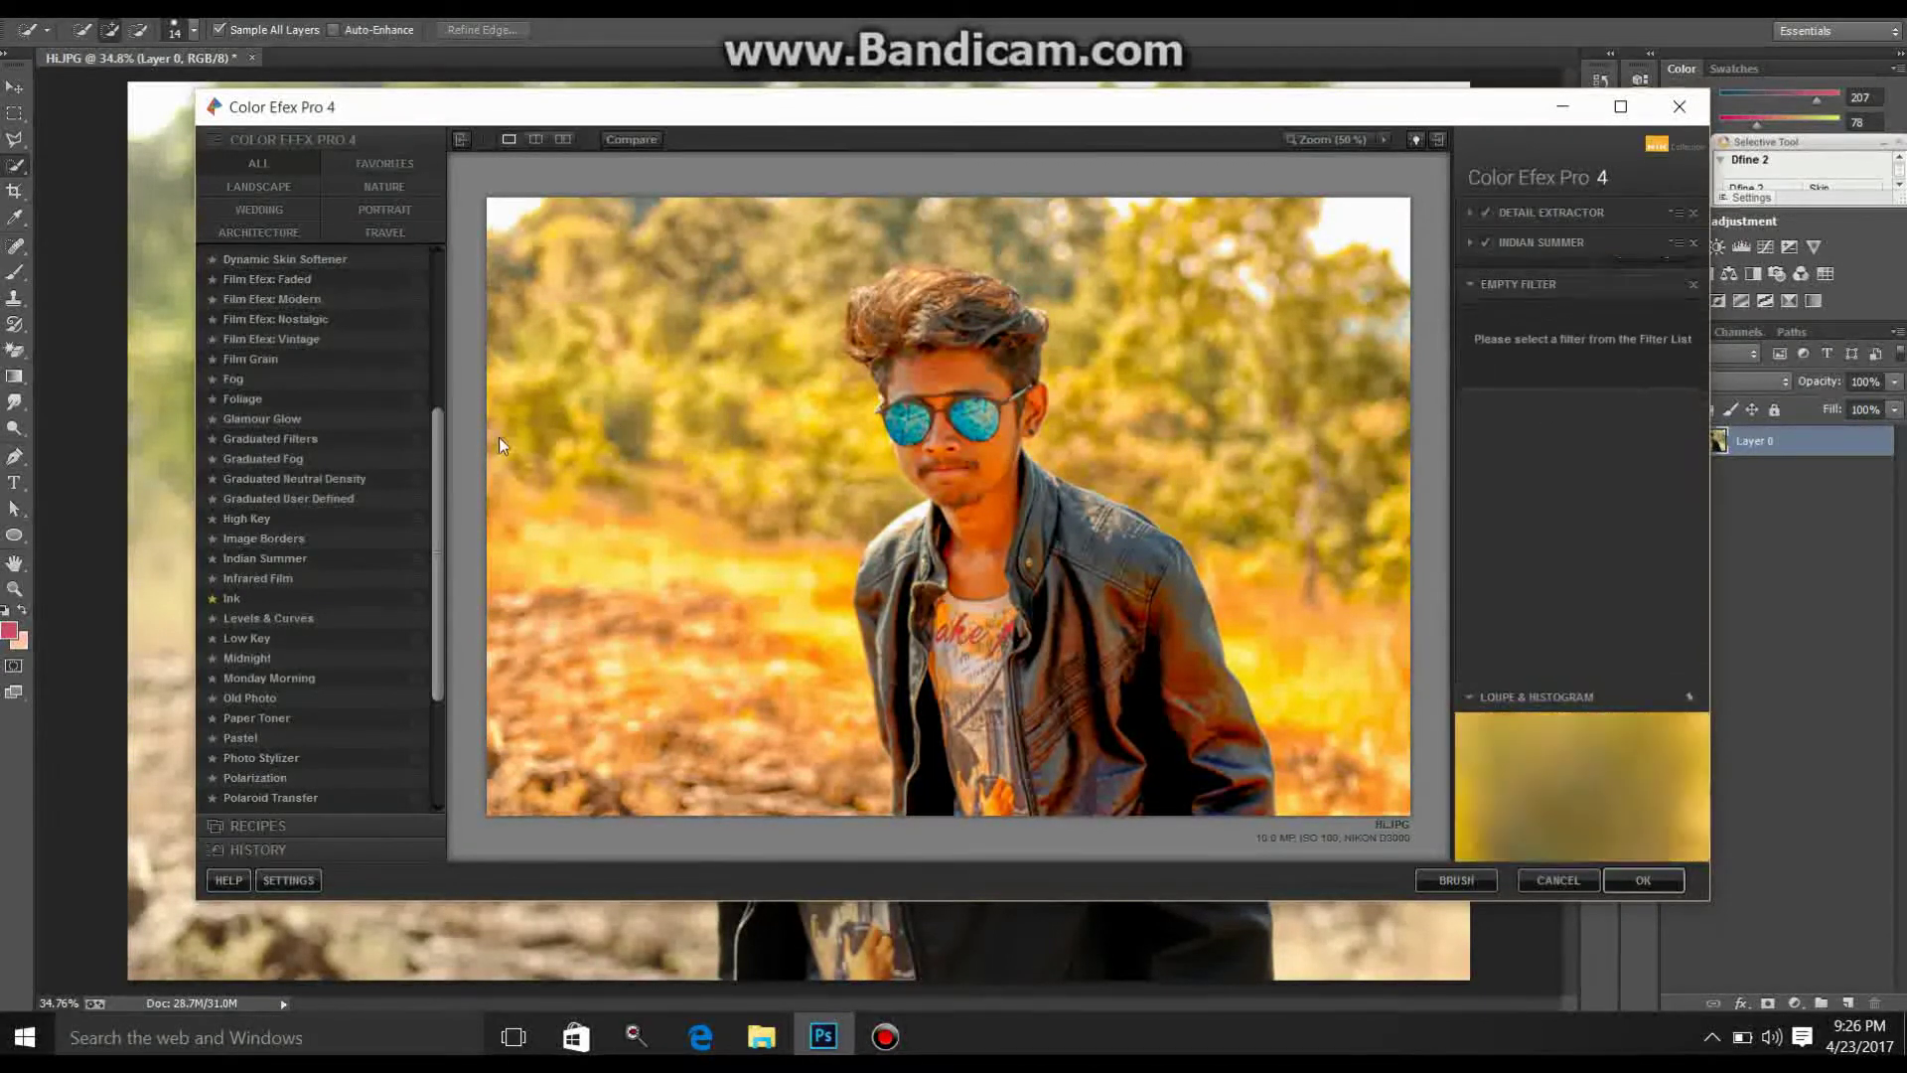
left_click(438, 316)
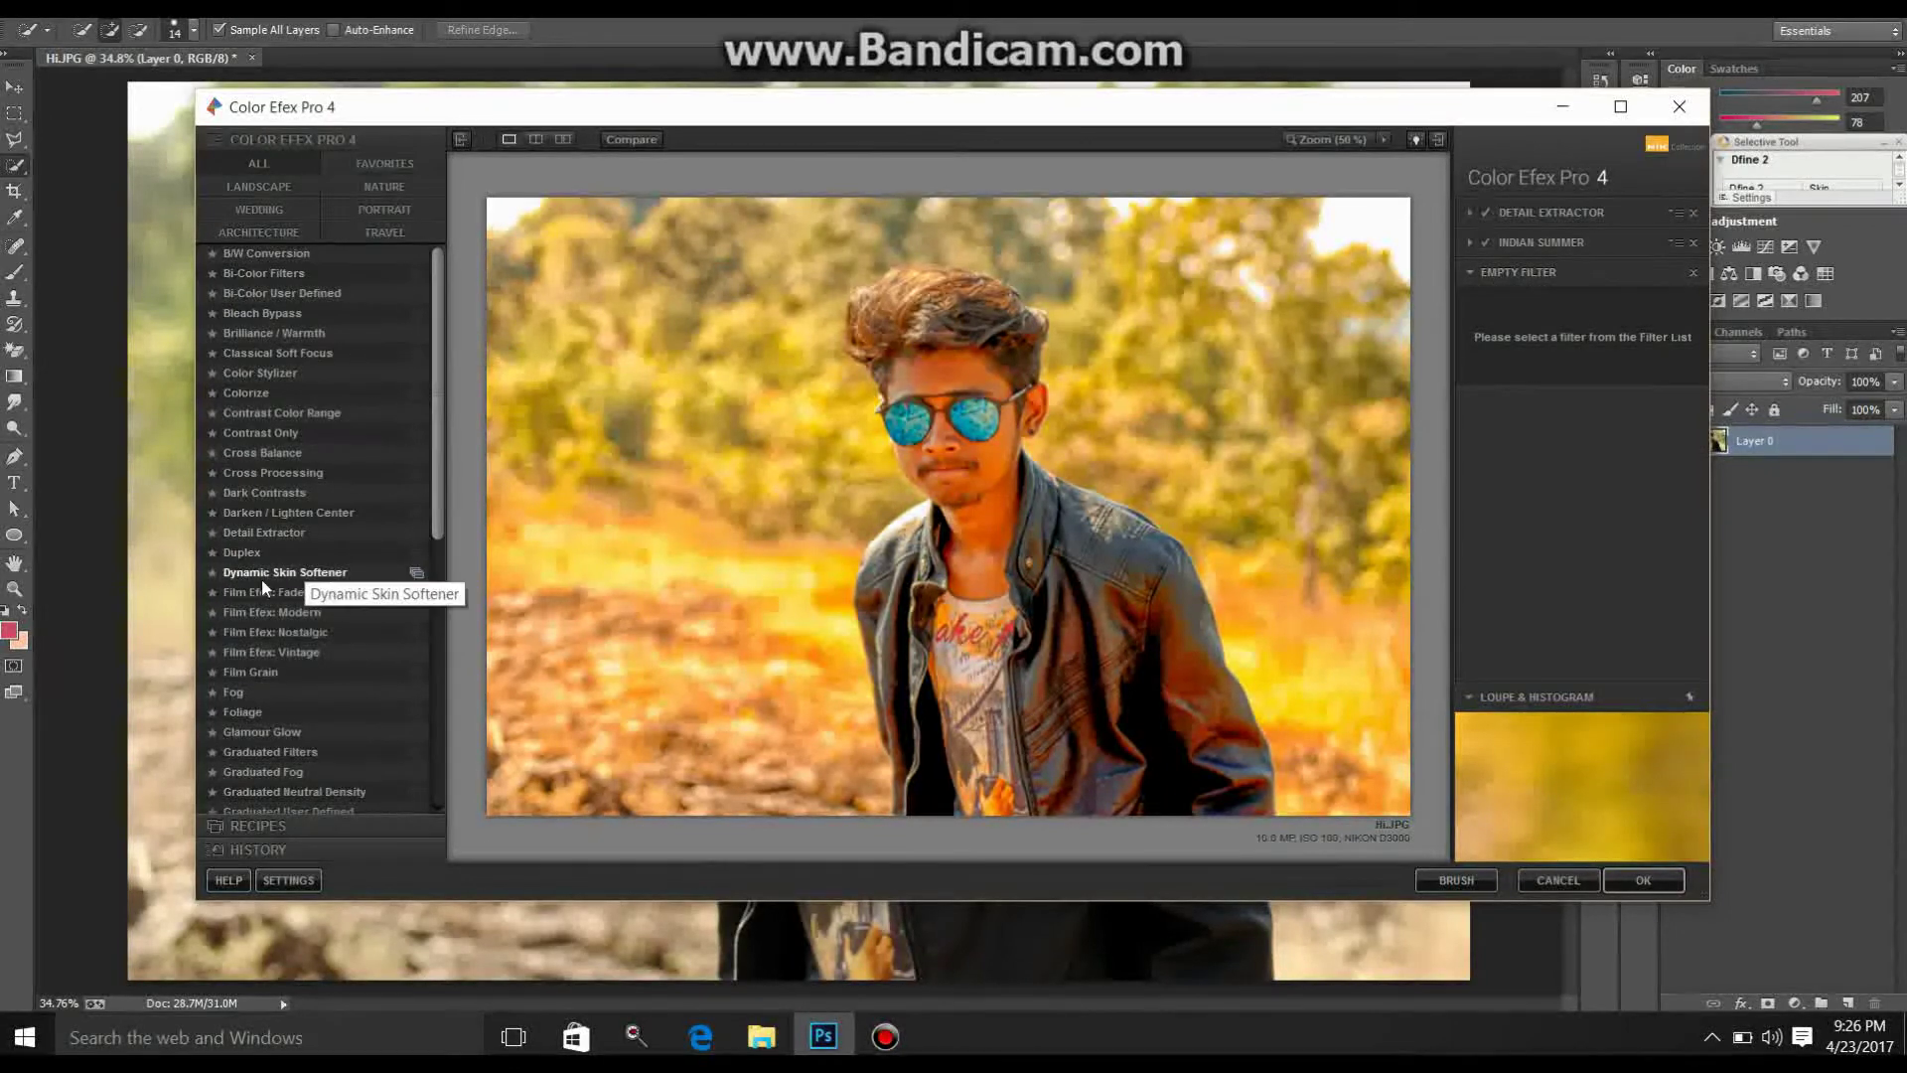
Step: Apply Dark Contrasts with brightness -41%, saturation 10% and Dark Detail Extractor 50%
left_click(238, 493)
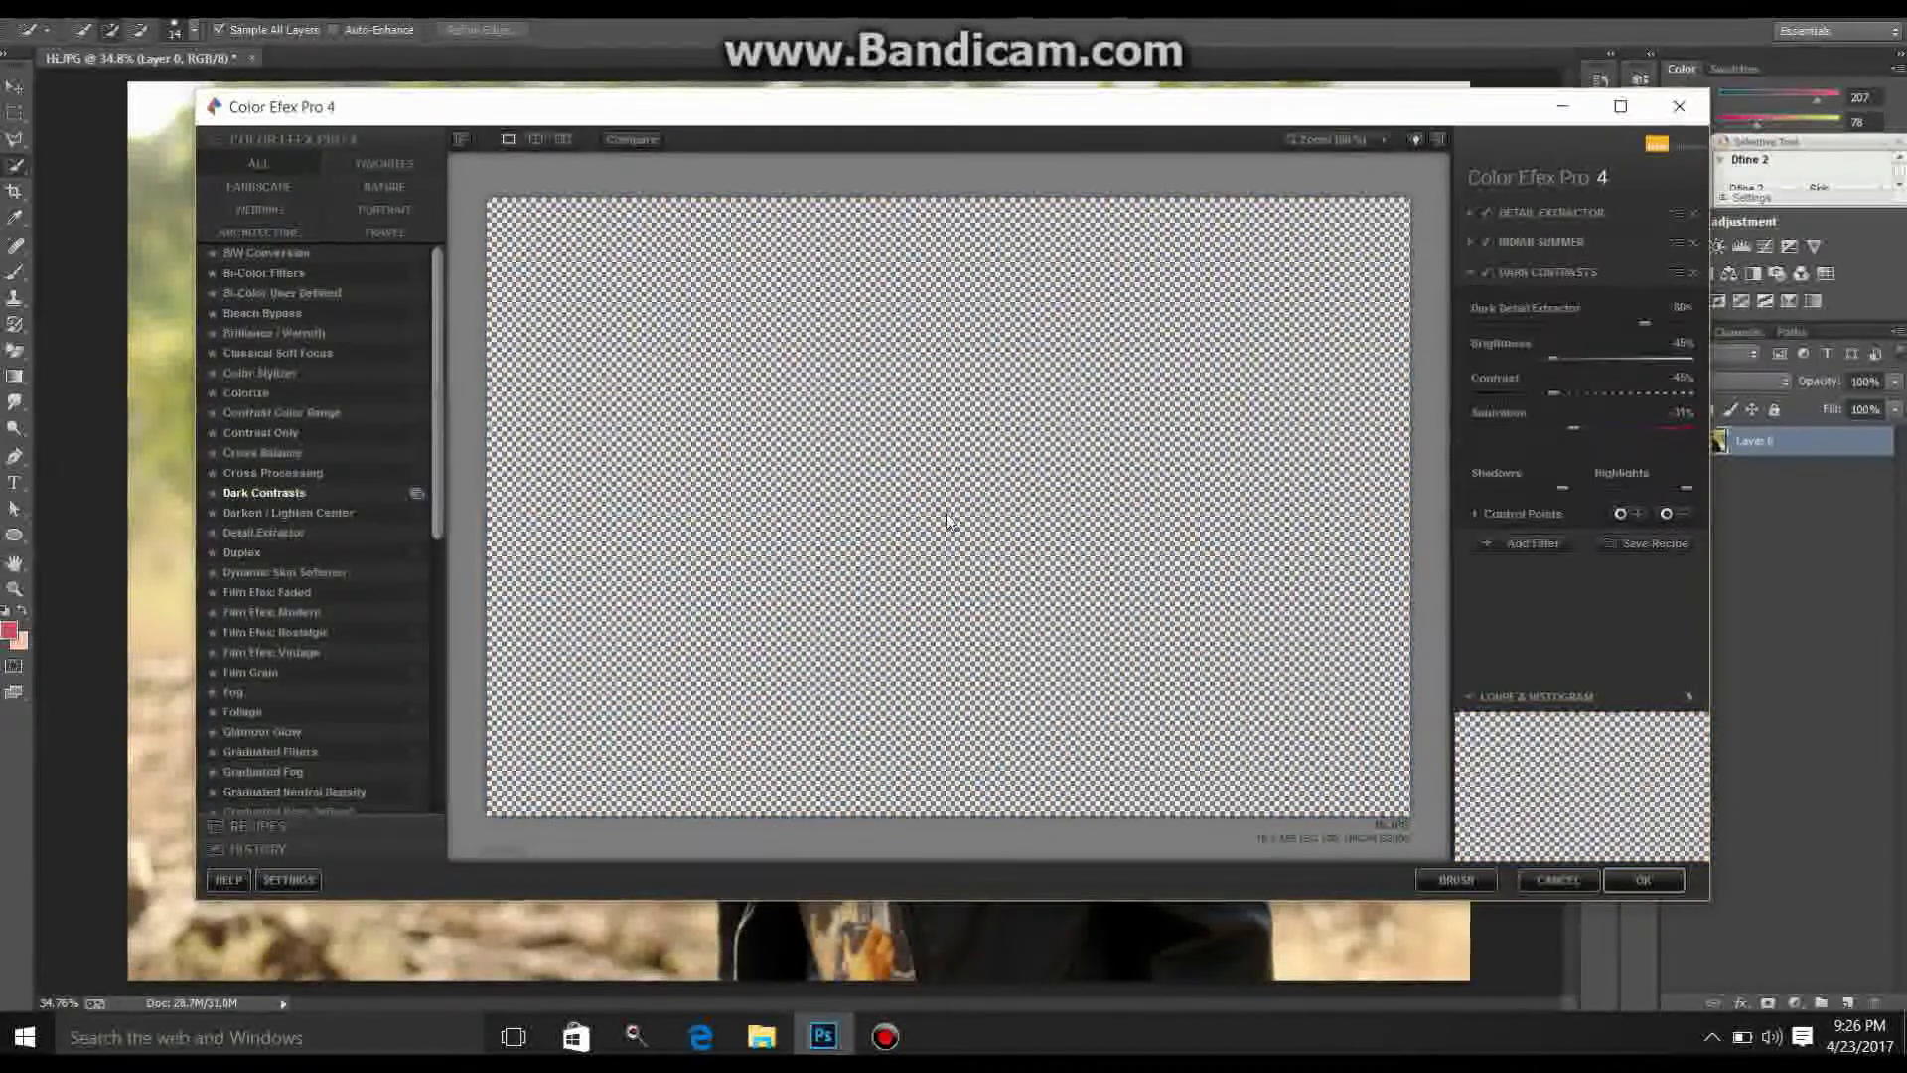
left_click(1601, 357)
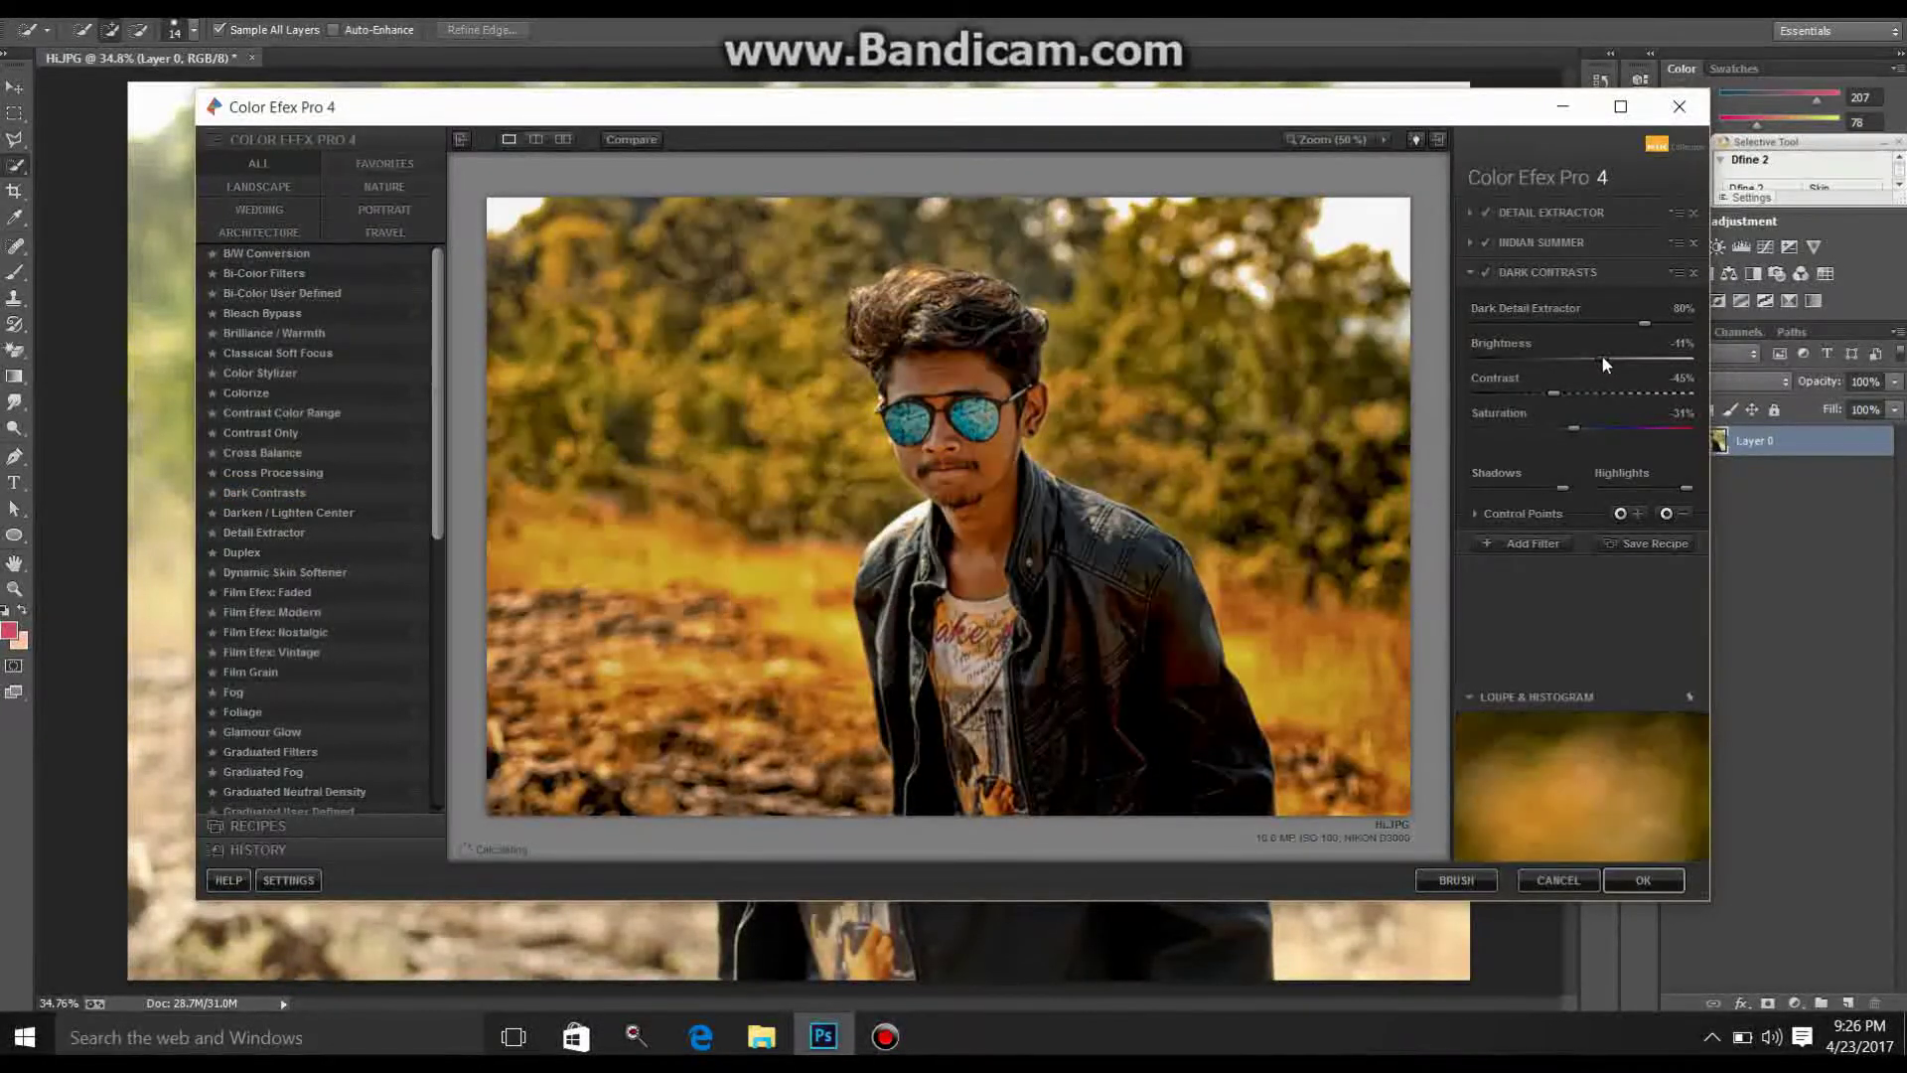
left_click(1632, 428)
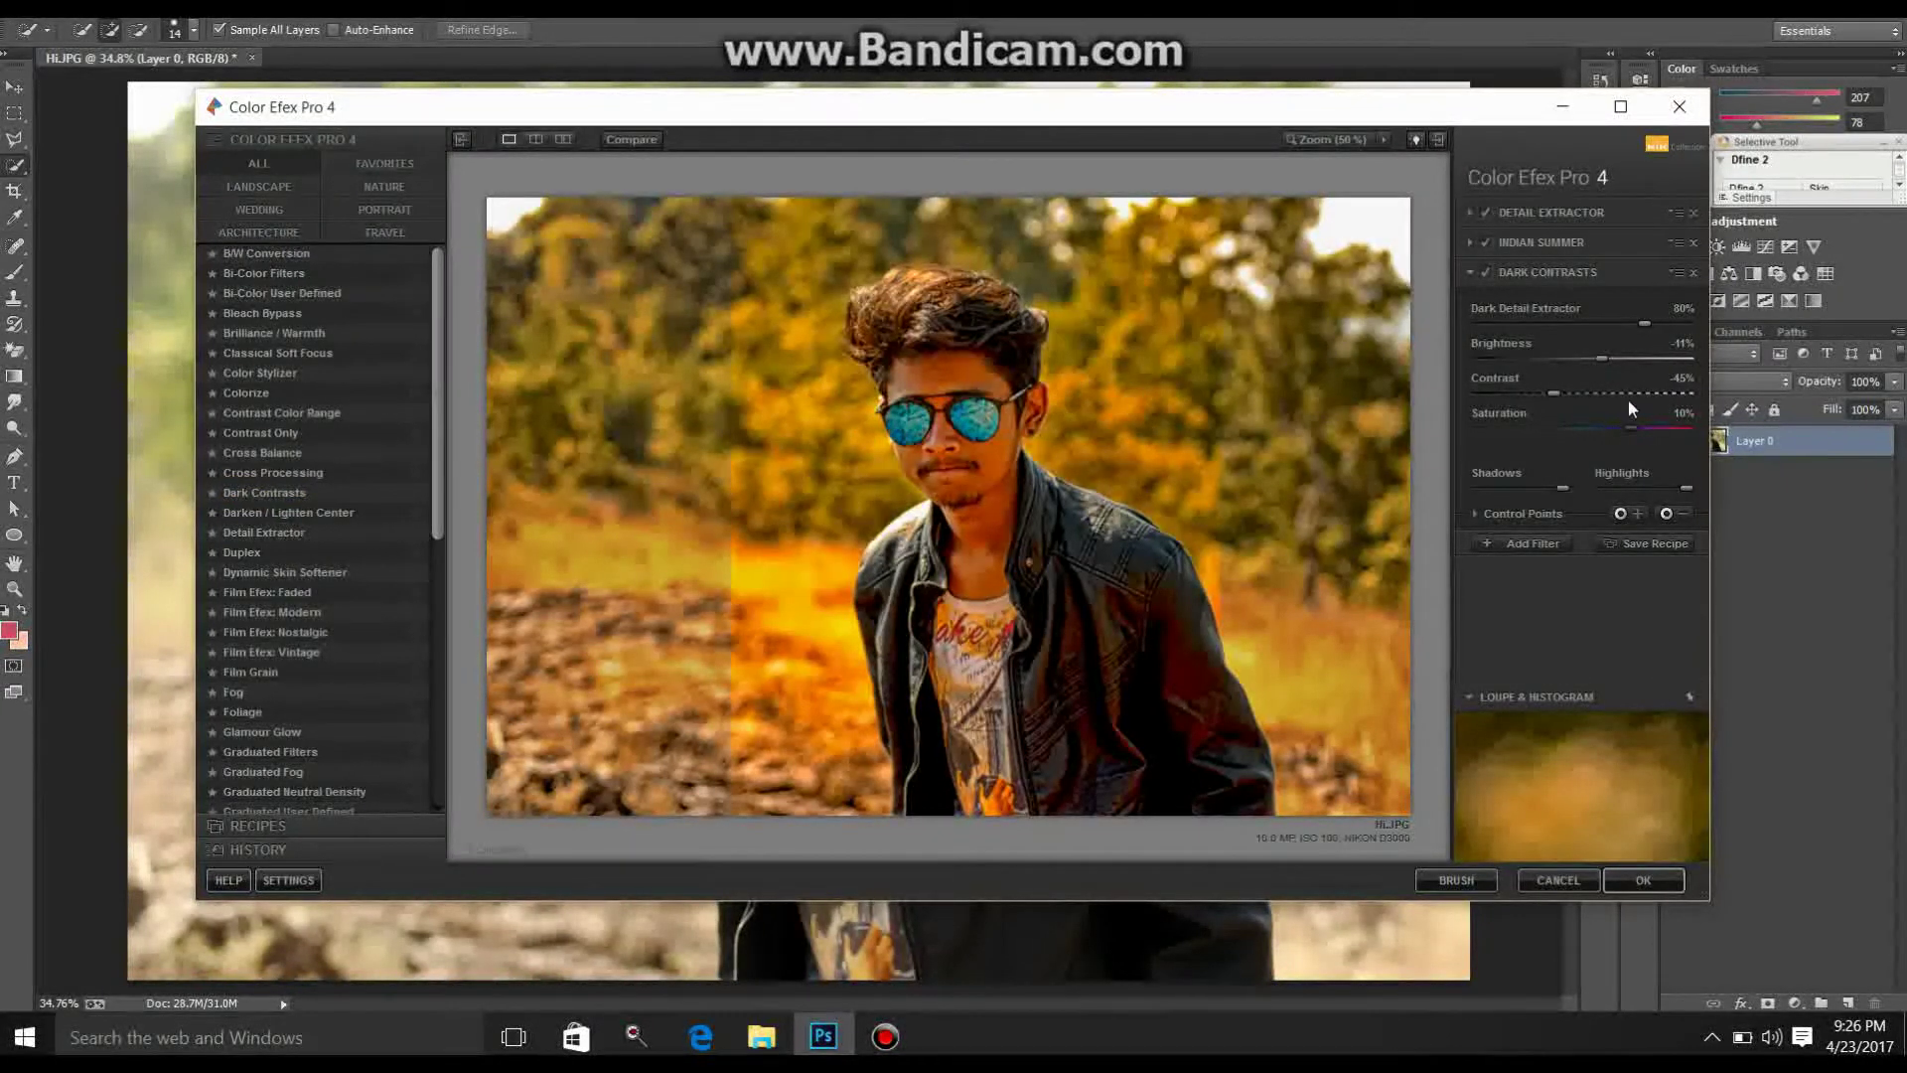
left_click(1583, 324)
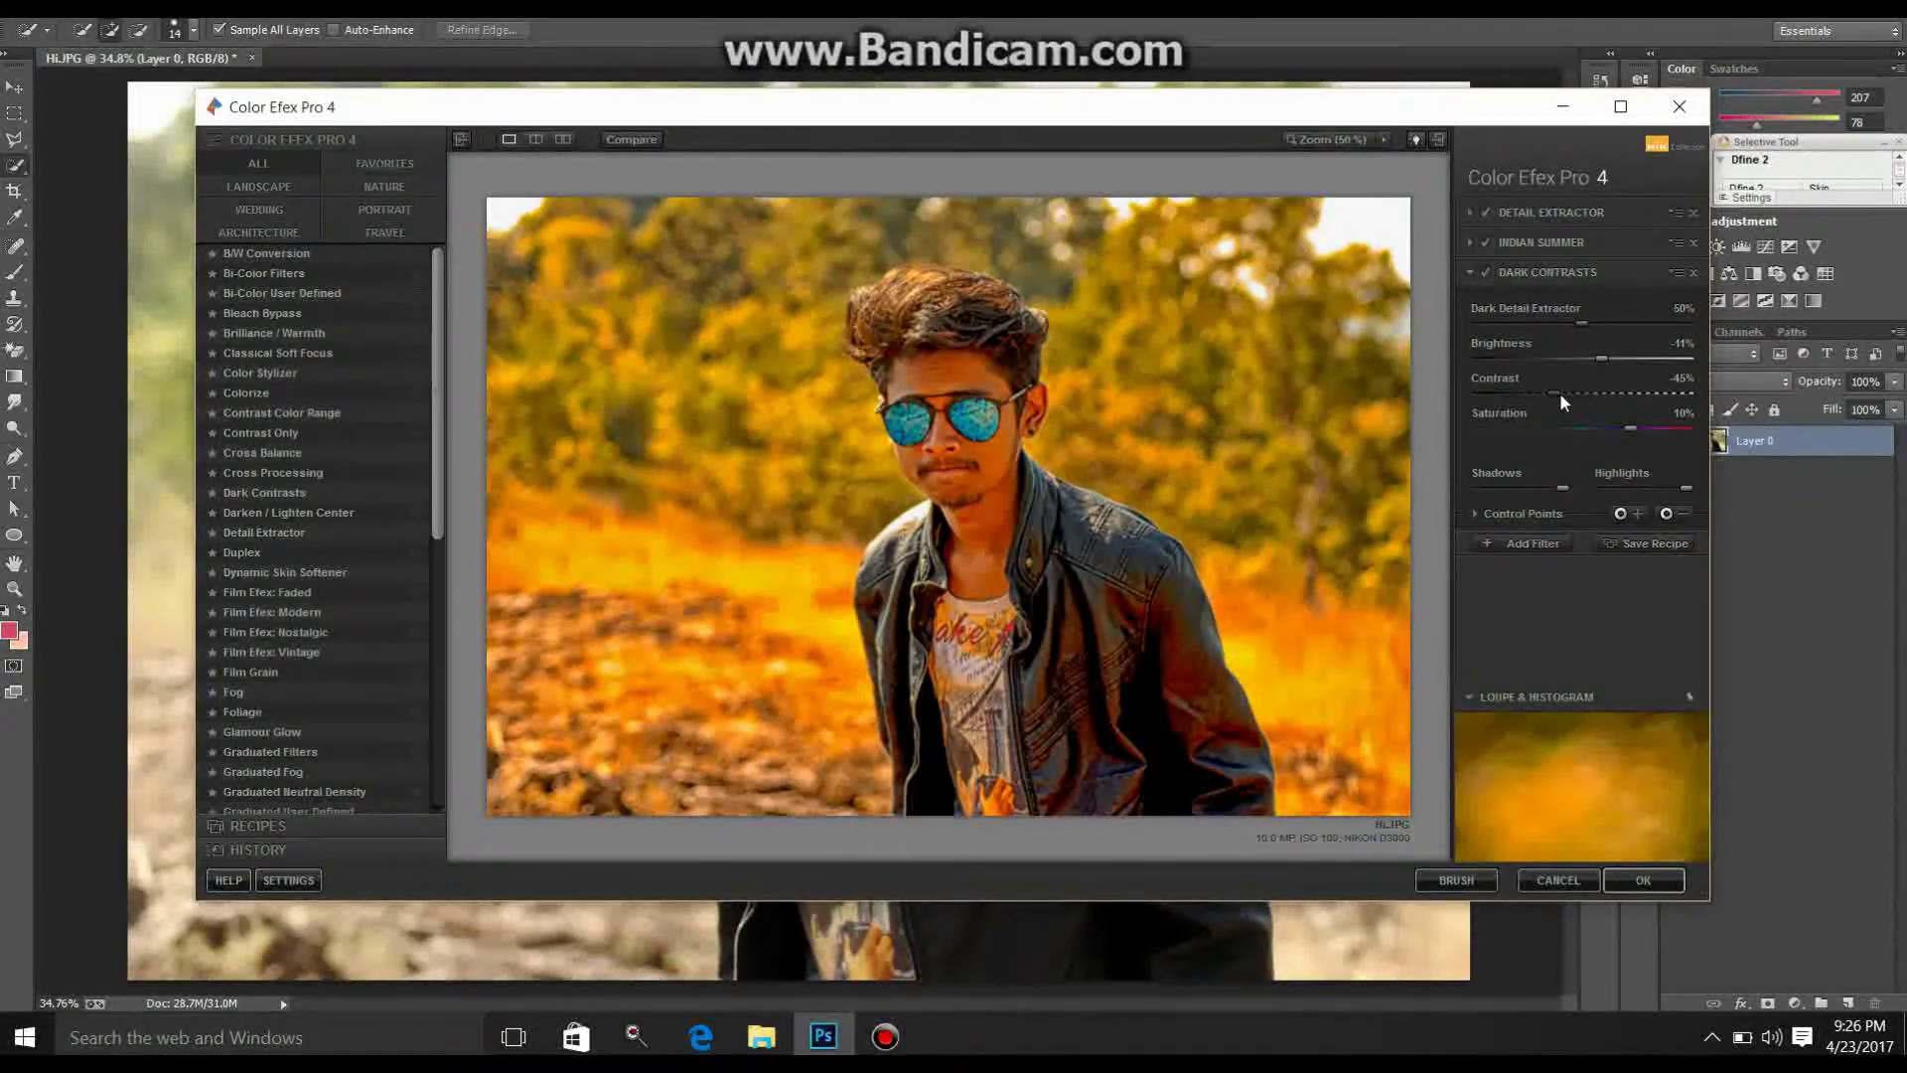
Step: Fine-tune Dark Contrasts to contrast -52%, saturation -10%, brightness -3%, detail 53%, and Brush it back
left_click_drag(1560, 393, 1529, 394)
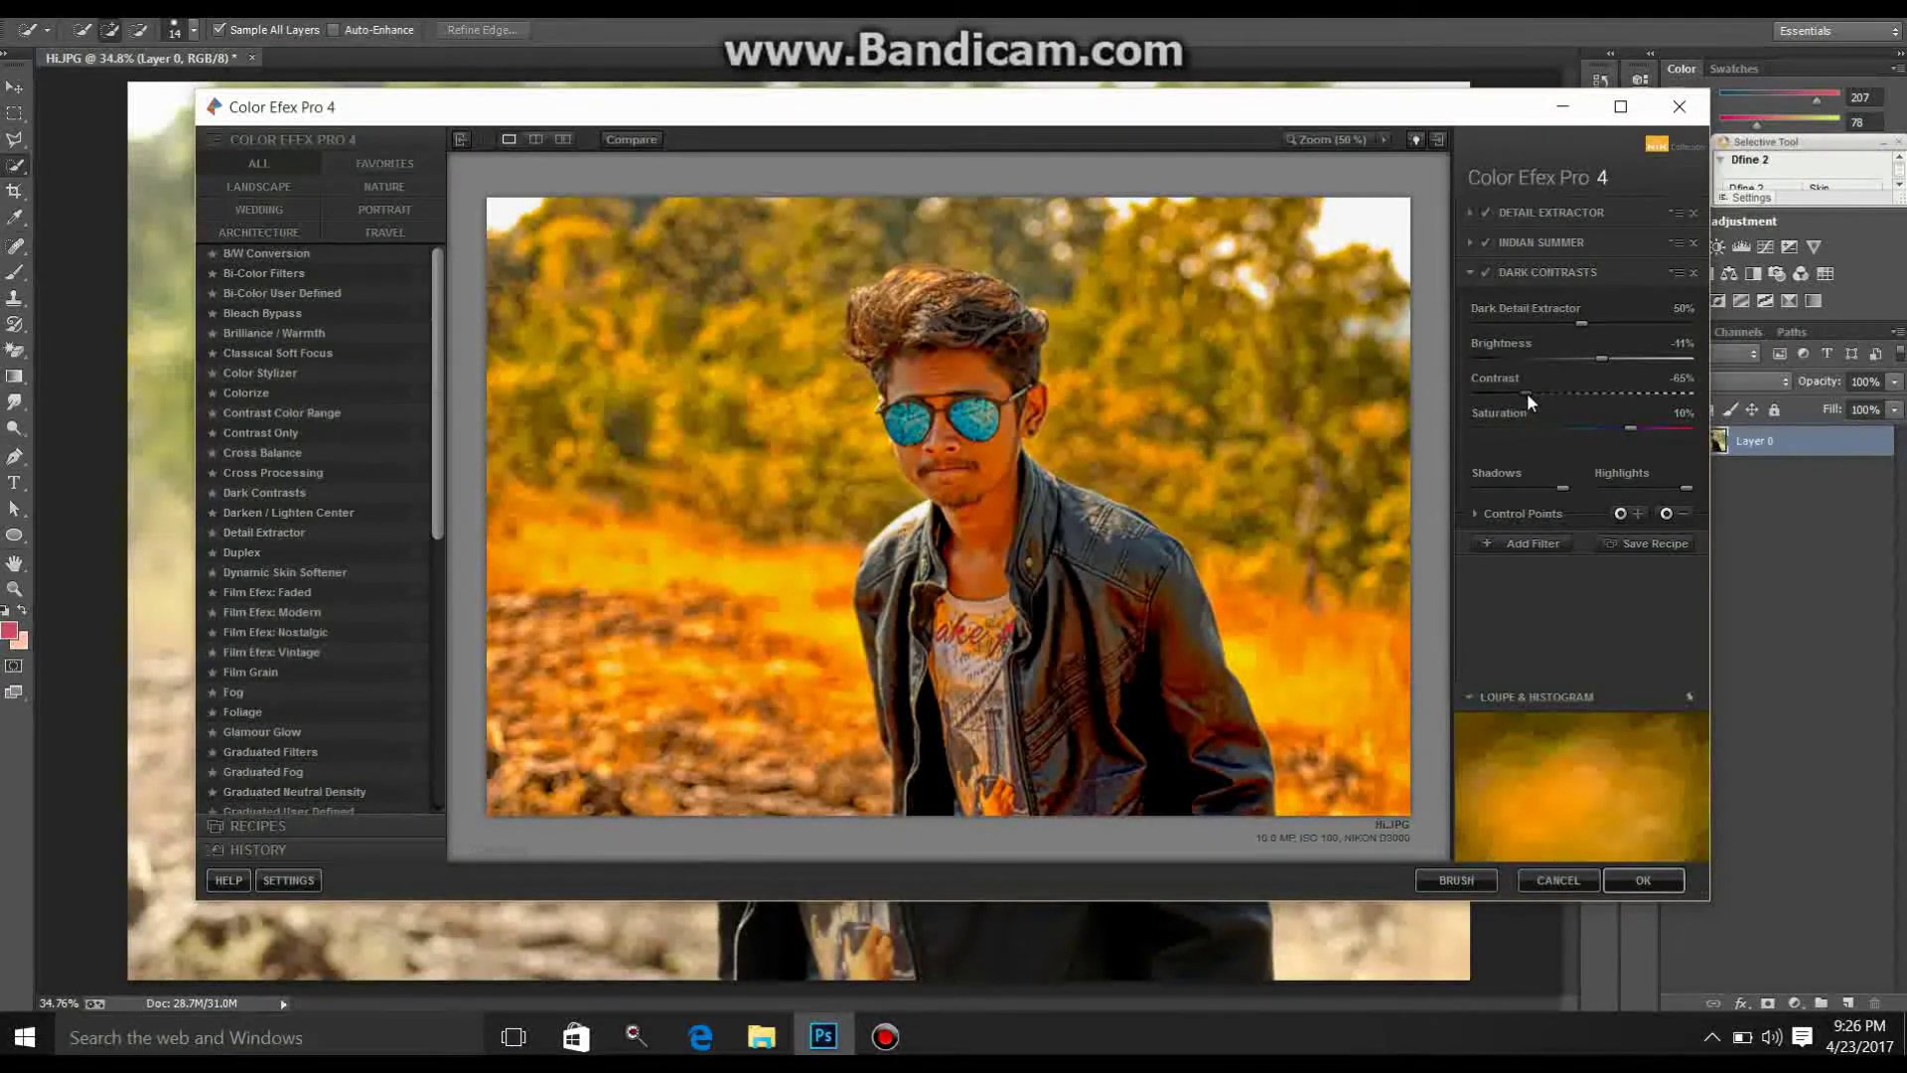
left_click(1603, 426)
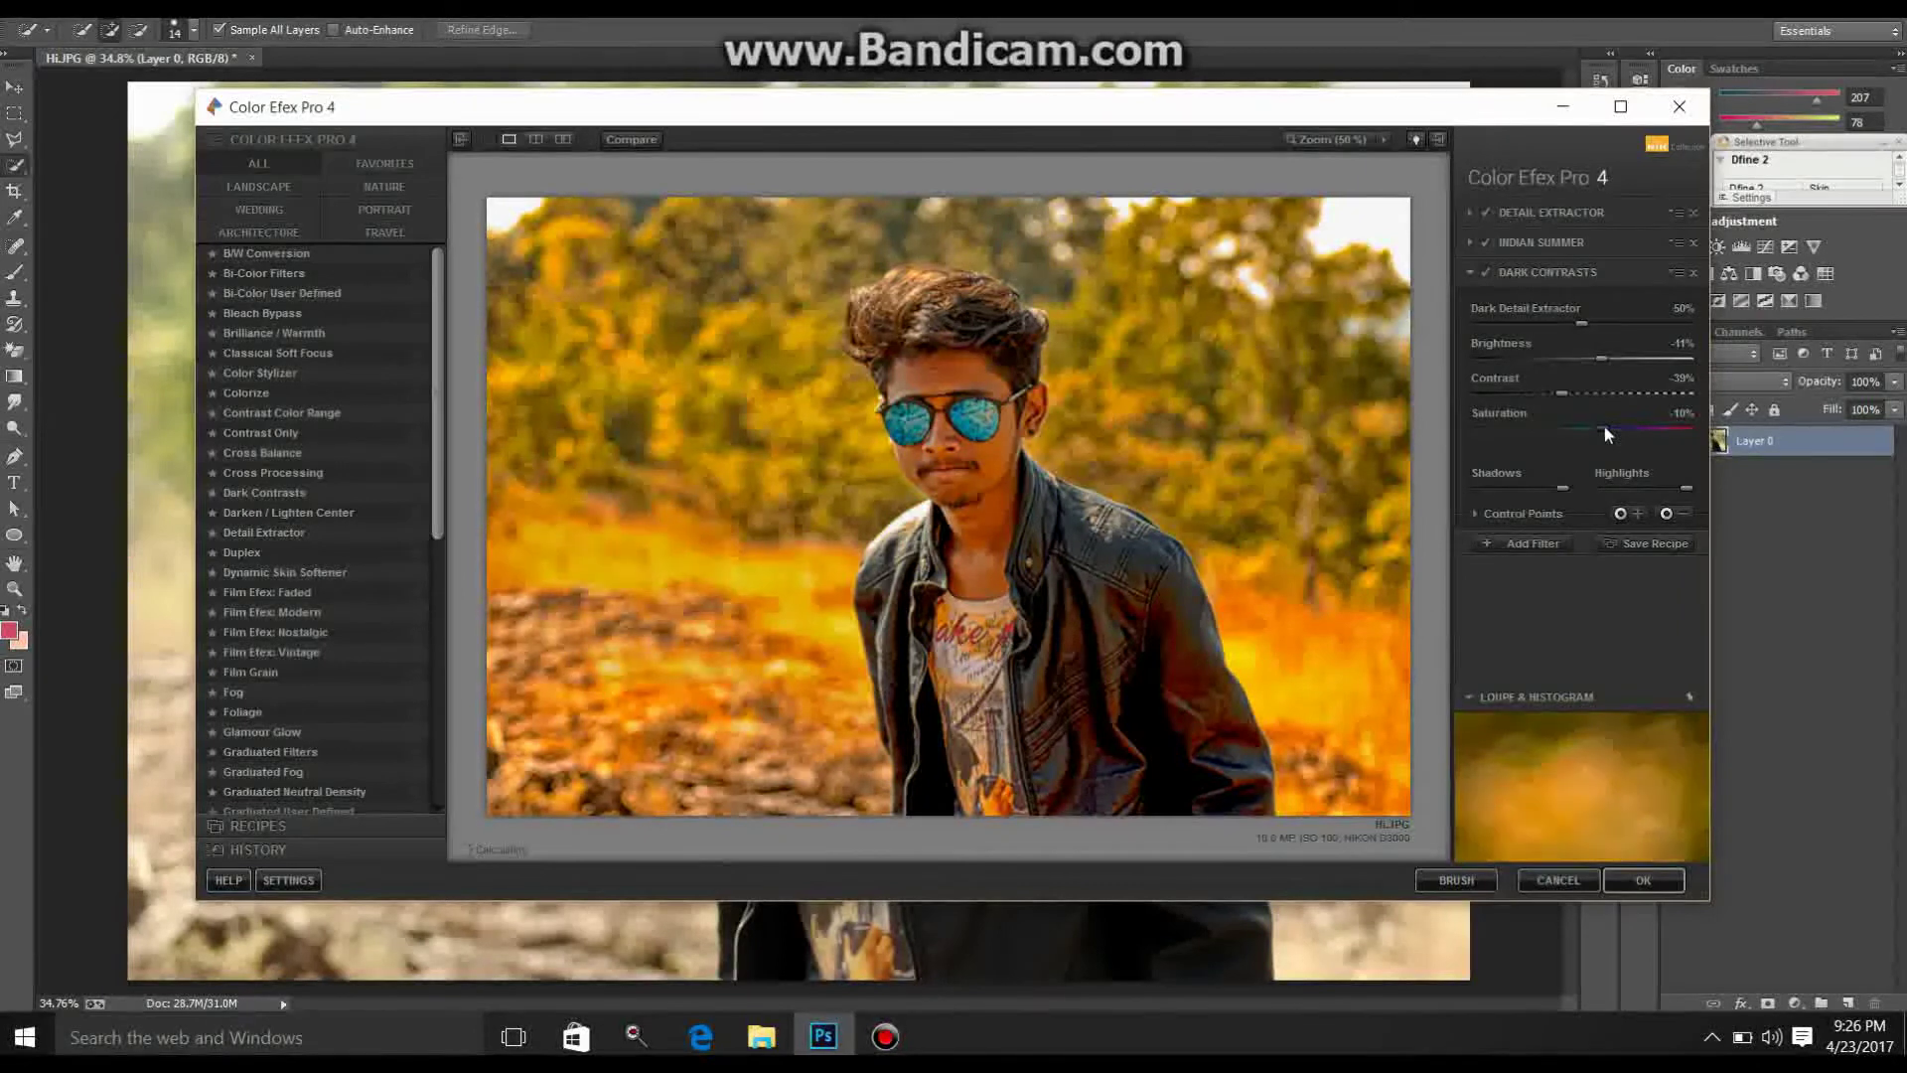
left_click(1613, 357)
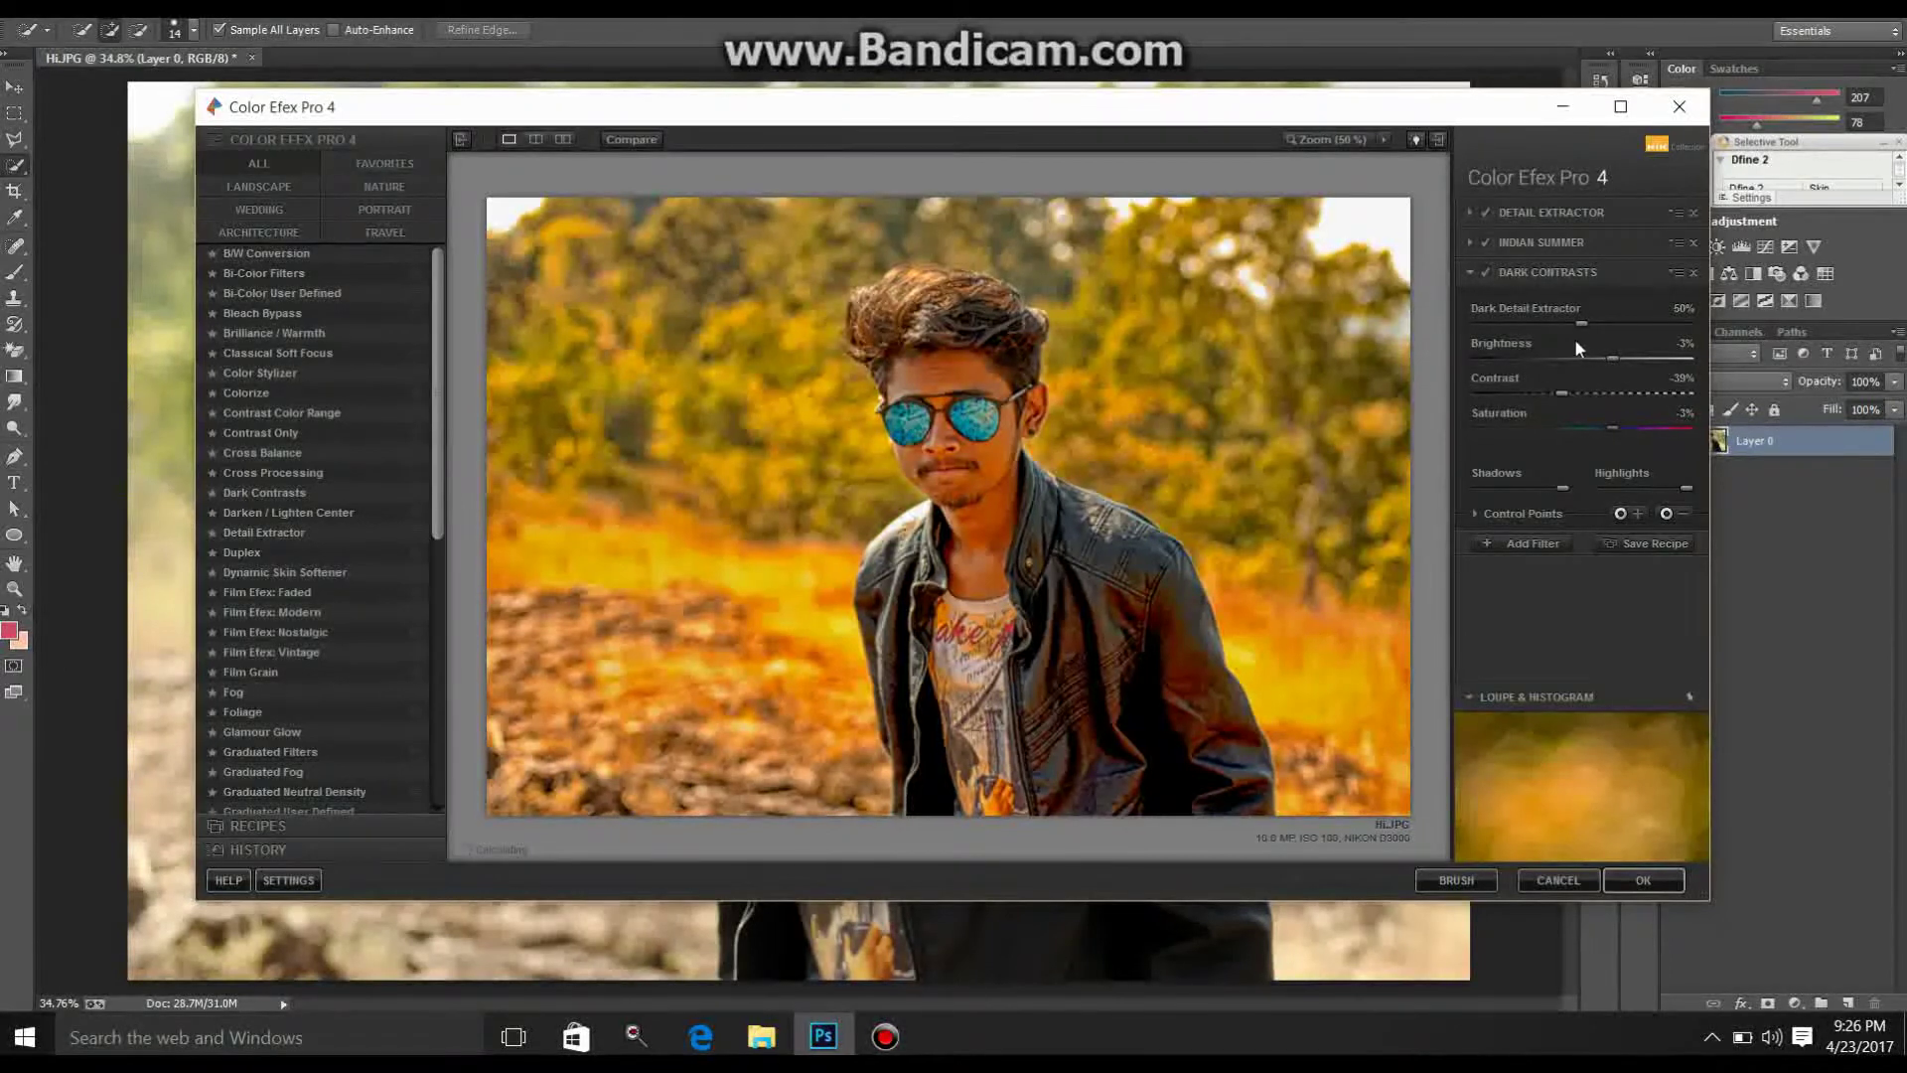
left_click_drag(1556, 324, 1595, 324)
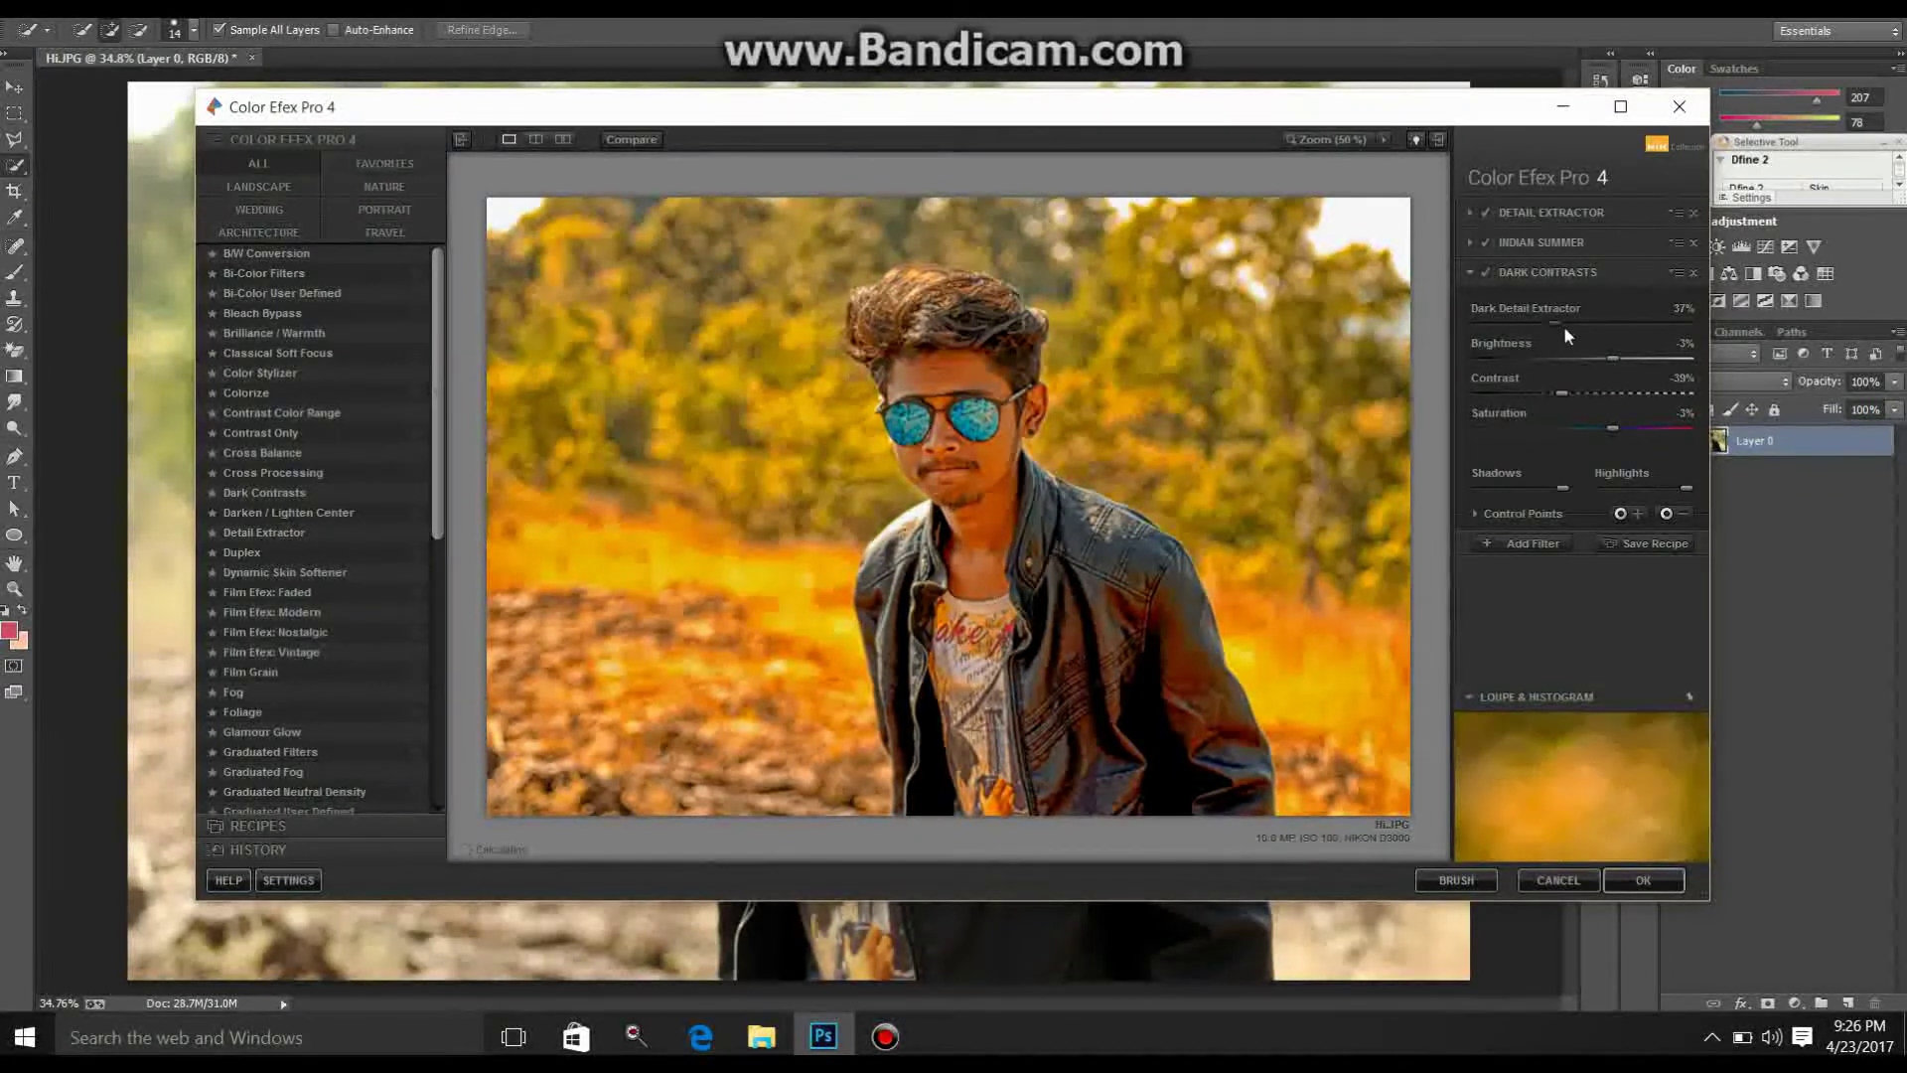
left_click_drag(1562, 394, 1545, 392)
left_click(1564, 323)
left_click(1588, 324)
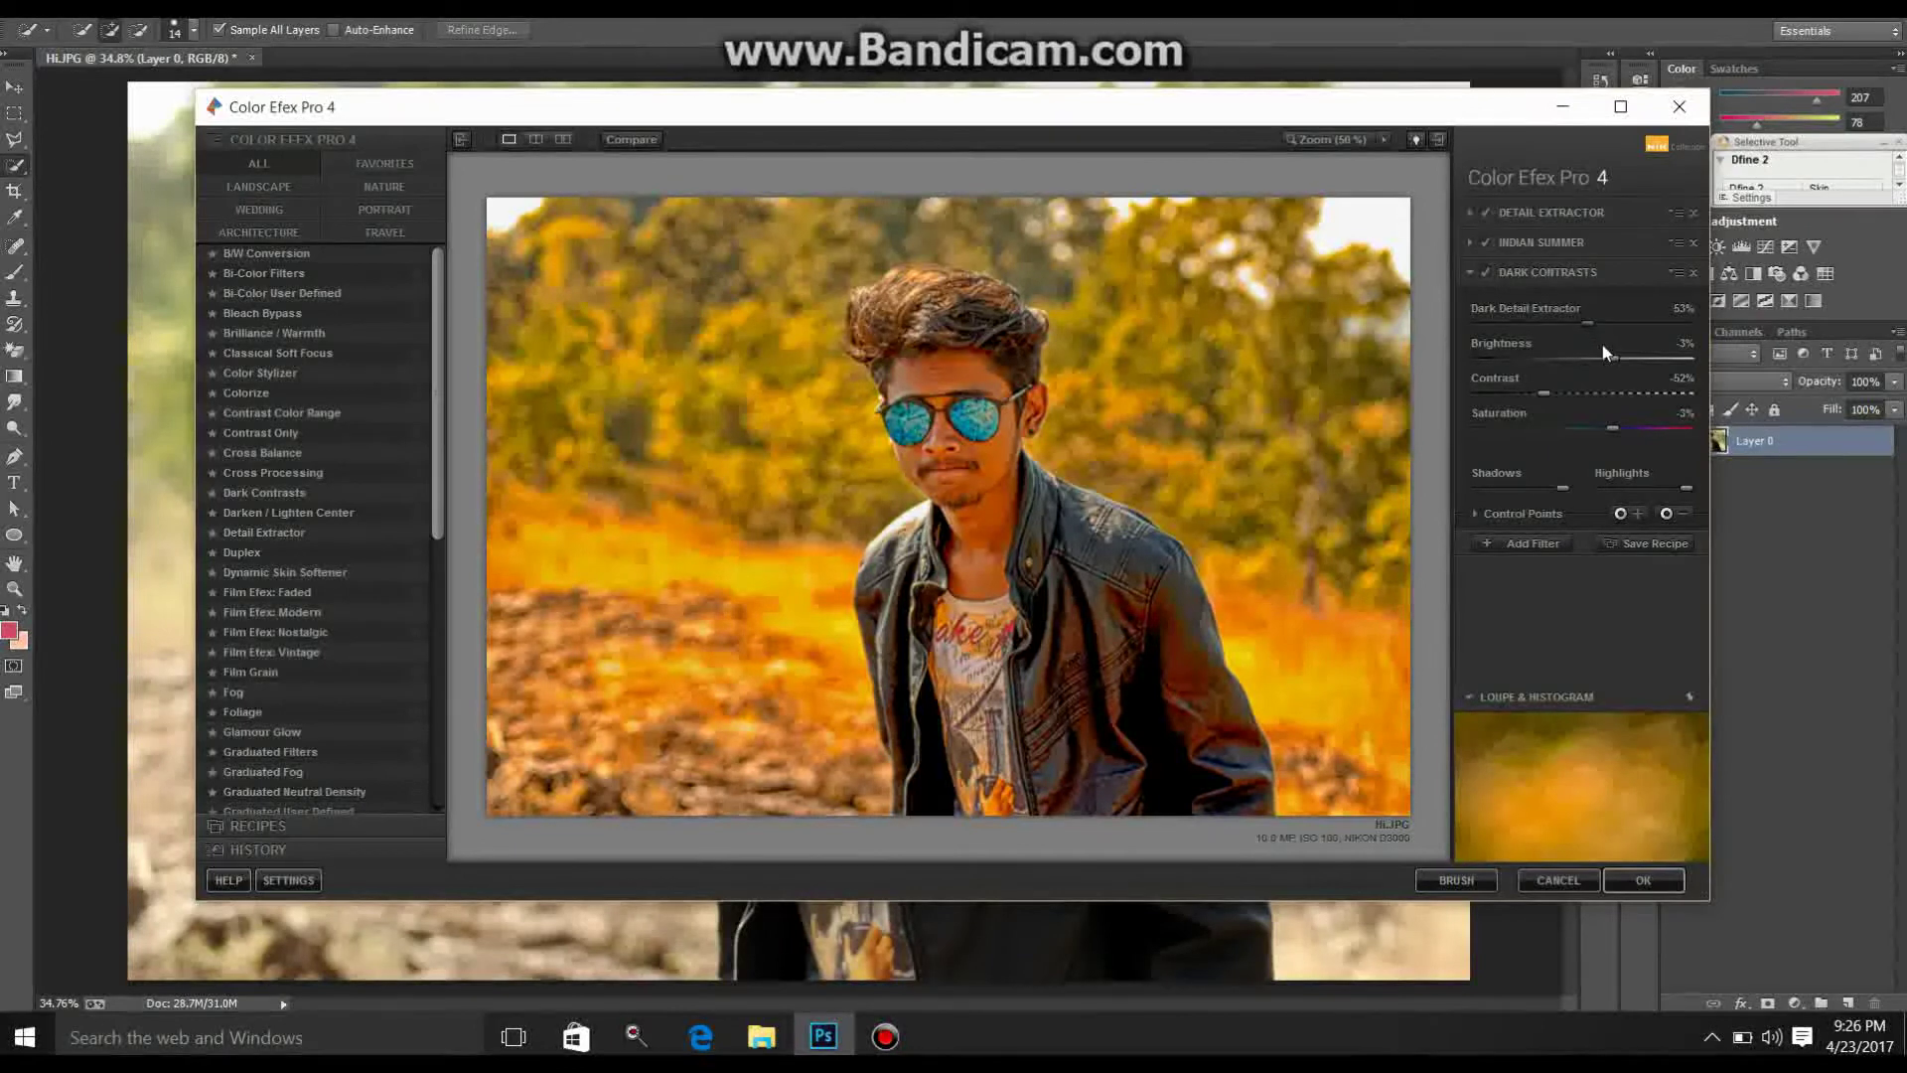
left_click(1426, 882)
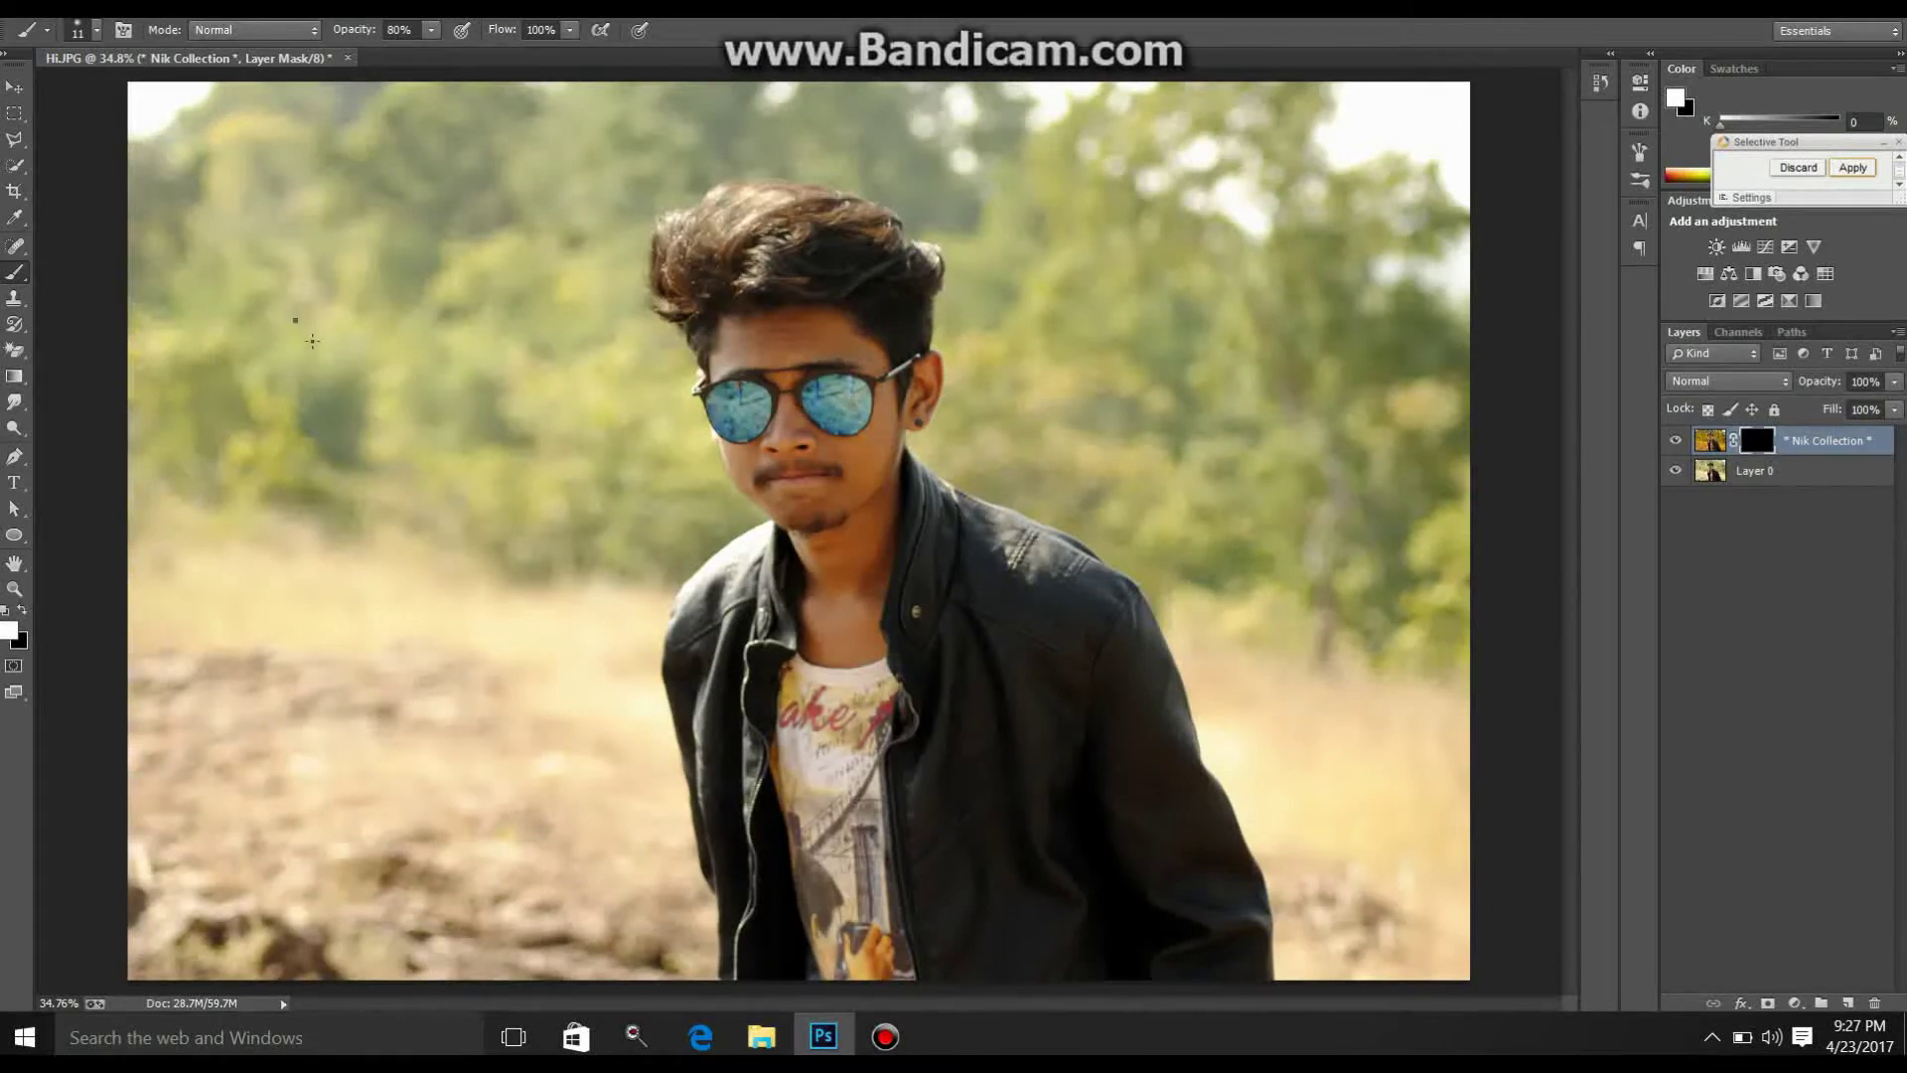
Step: Set the soft brush to 189 px at 100% opacity
right_click(296, 320)
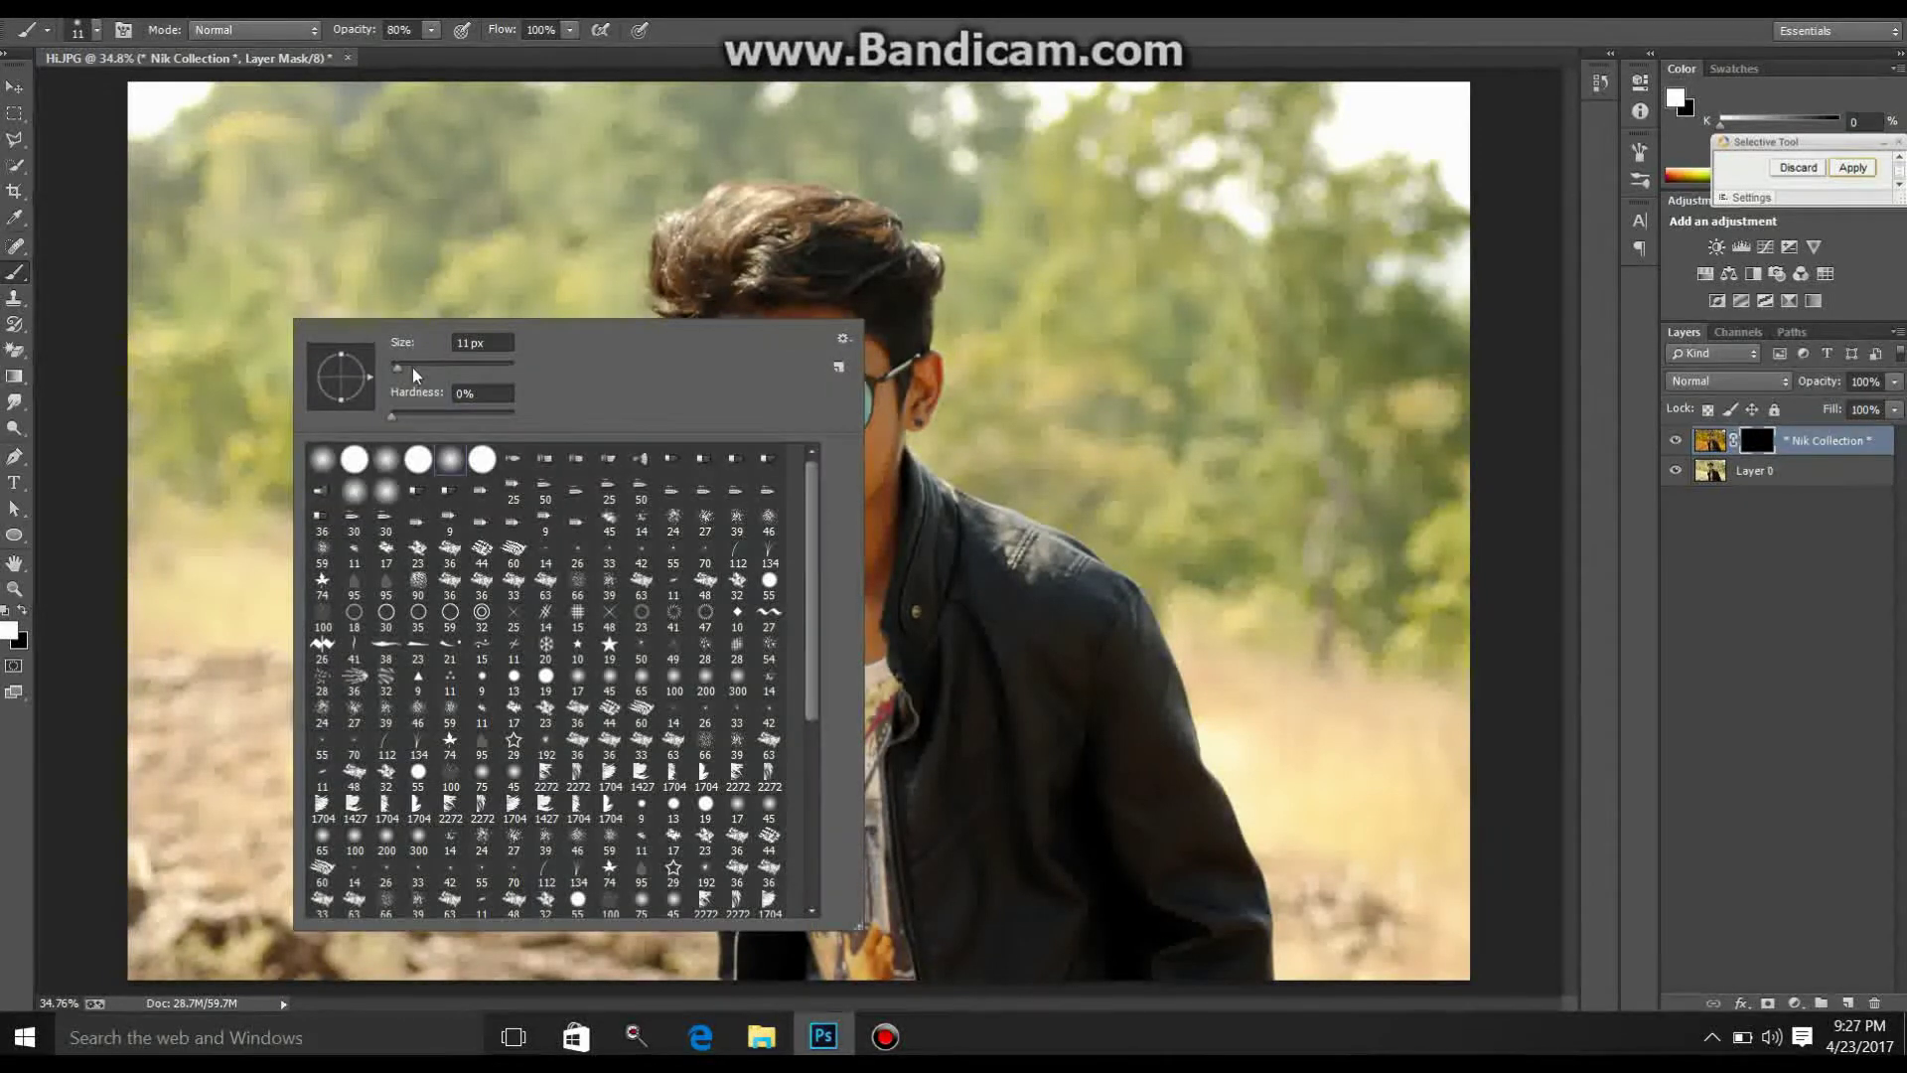
left_click_drag(417, 368, 438, 367)
left_click_drag(484, 377, 511, 372)
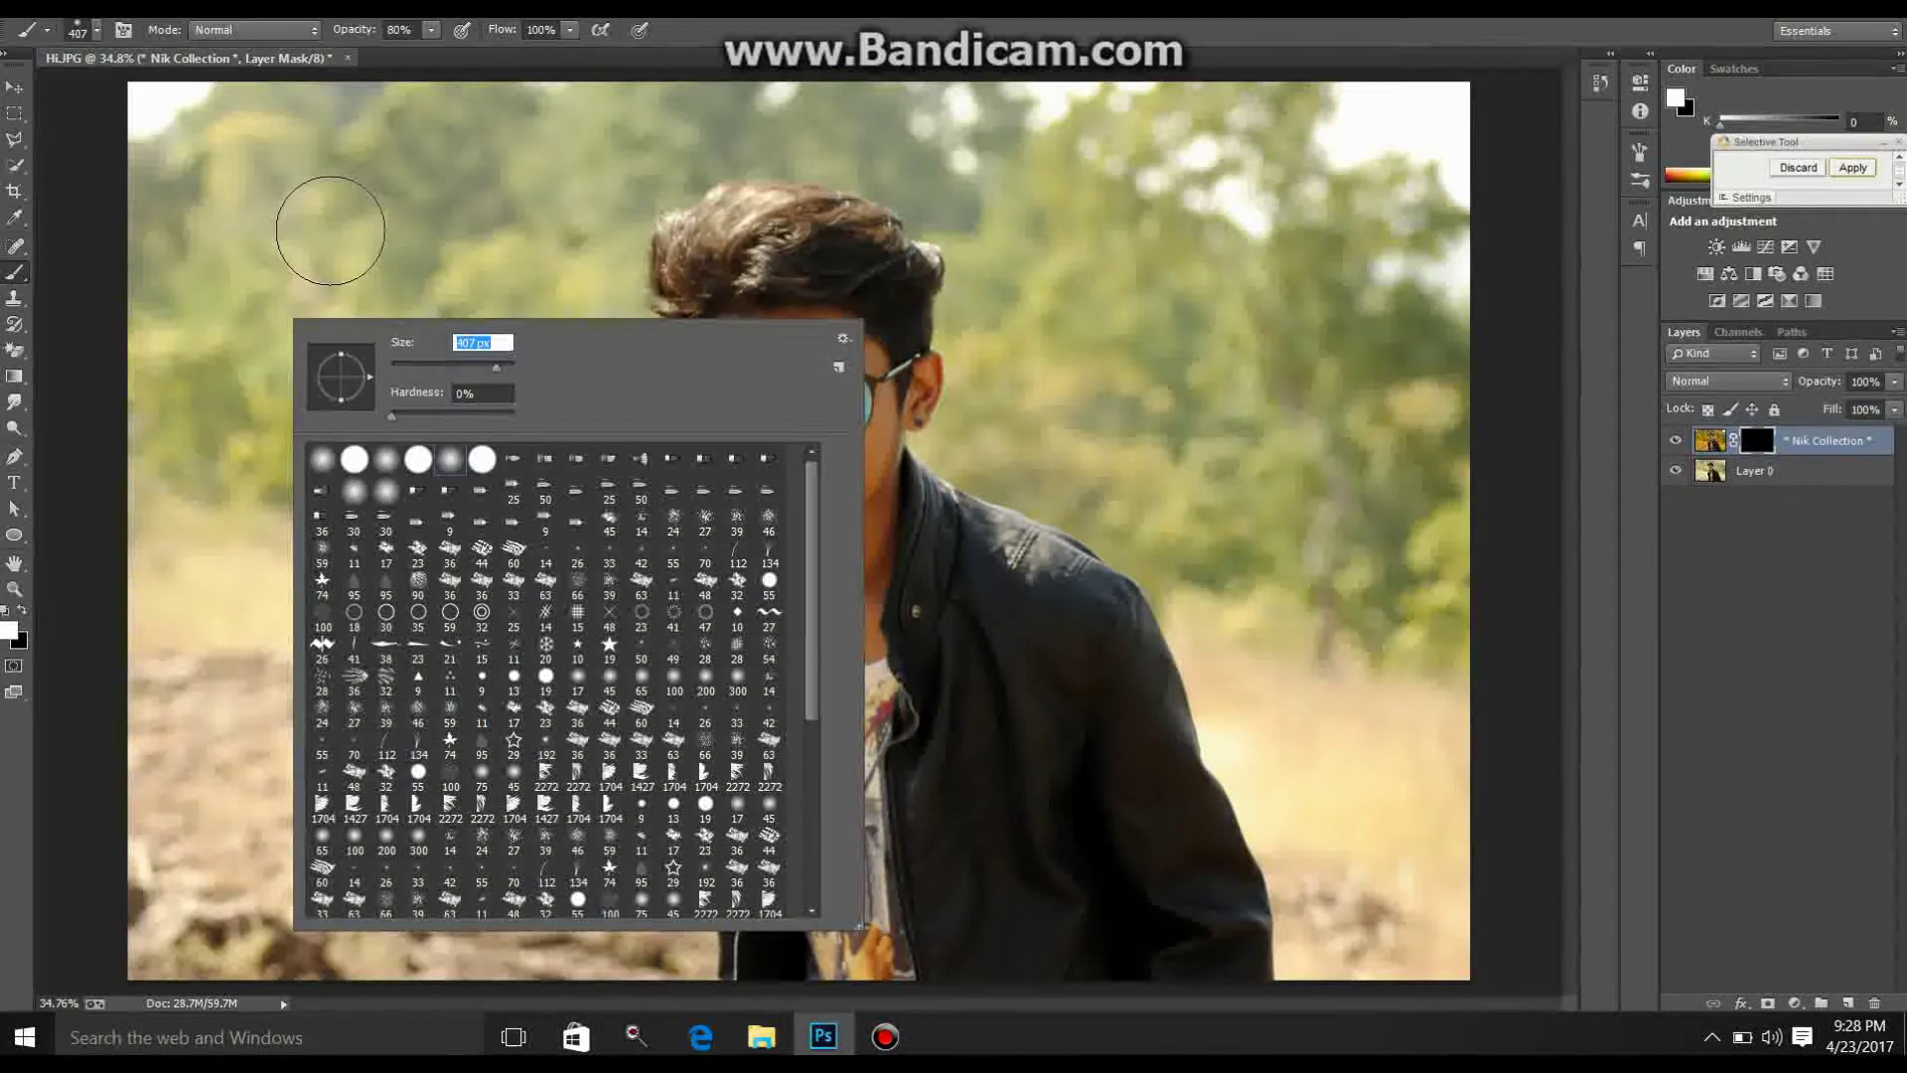
right_click(337, 227)
left_click(442, 94)
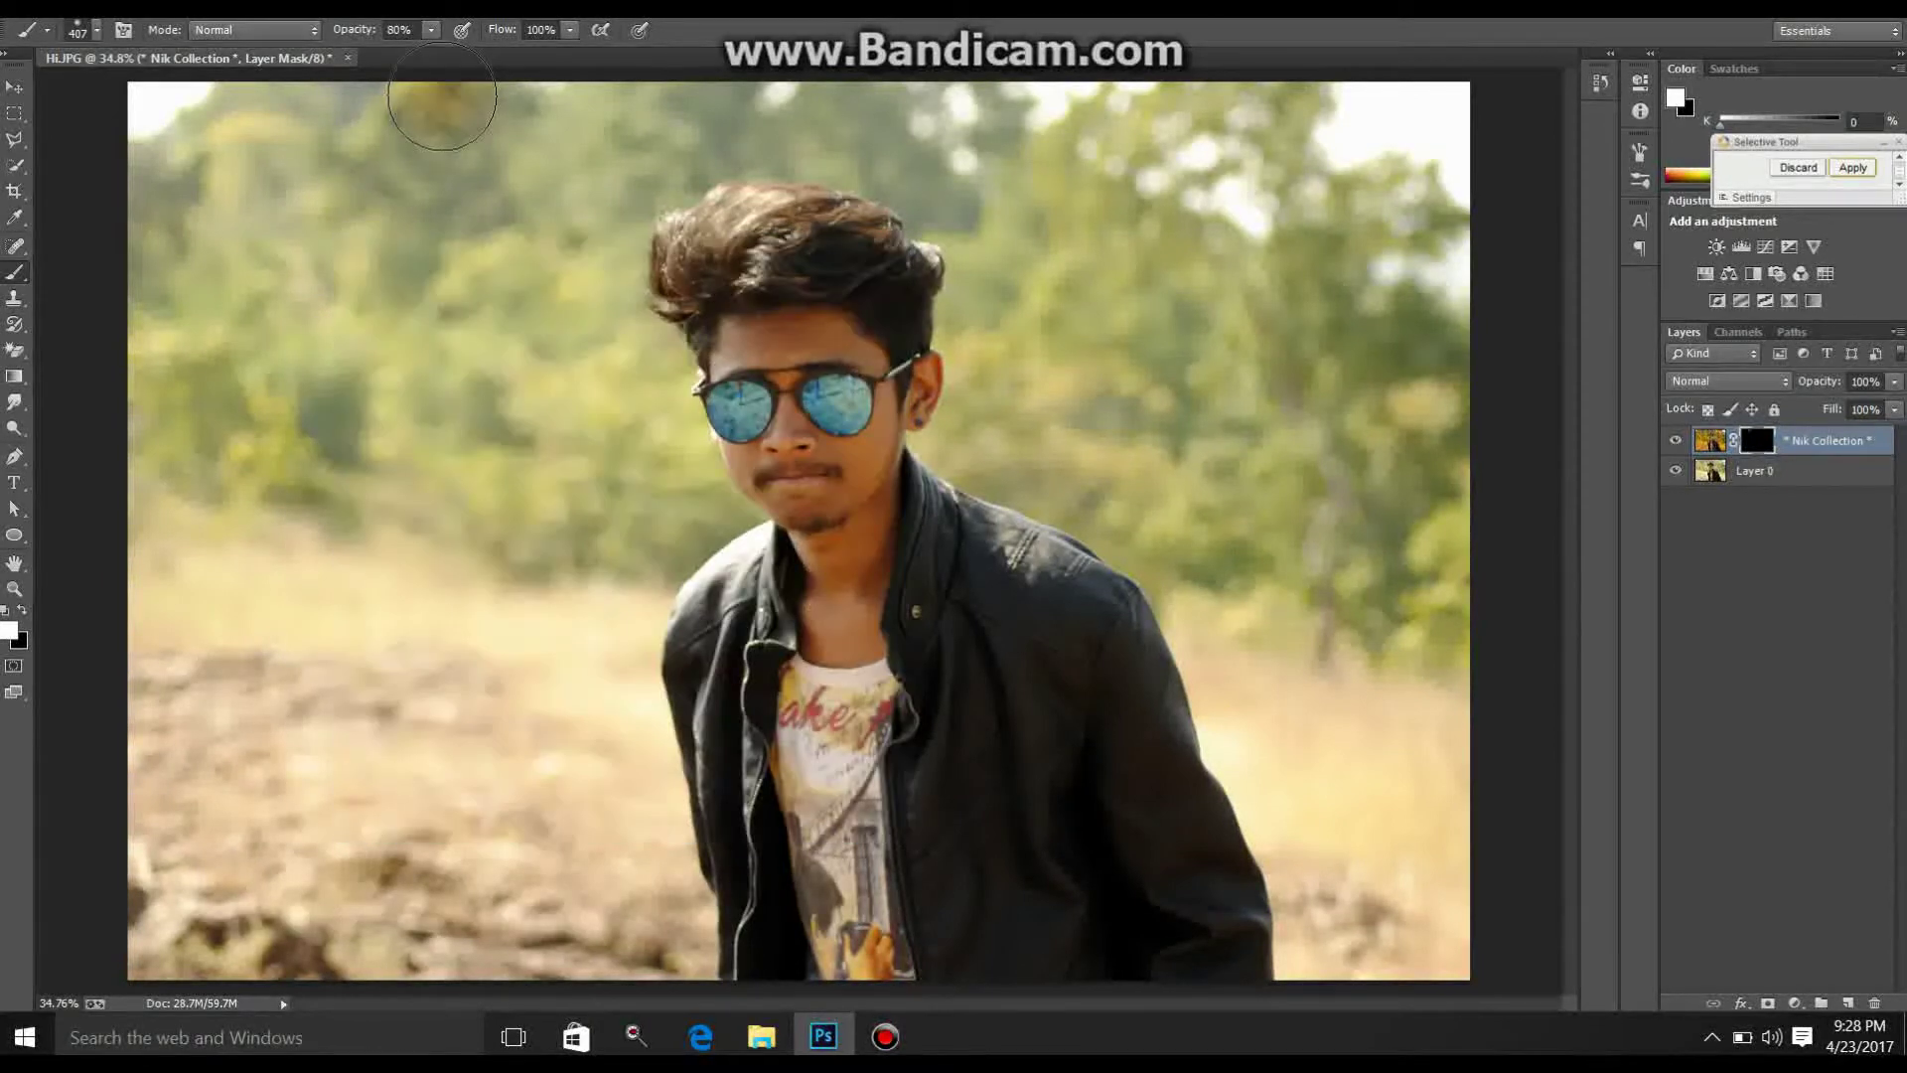
left_click(433, 31)
left_click_drag(452, 53, 462, 68)
Step: Paint the mask to reveal the warm effect over background foliage and ground, brush shrunk to 73 px
left_click_drag(272, 157, 191, 129)
mouse_move(372, 139)
left_mouse_down()
mouse_move(167, 344)
mouse_move(170, 914)
mouse_move(235, 785)
mouse_move(277, 545)
mouse_move(245, 653)
mouse_move(331, 374)
mouse_move(362, 477)
mouse_move(199, 328)
mouse_move(245, 127)
left_mouse_up()
mouse_move(1212, 159)
left_mouse_down()
mouse_move(1239, 200)
mouse_move(1405, 277)
mouse_move(1348, 293)
mouse_move(1411, 228)
mouse_move(1380, 517)
mouse_move(1400, 616)
mouse_move(1450, 397)
left_mouse_up()
mouse_move(1415, 801)
left_mouse_down()
mouse_move(1414, 779)
mouse_move(1411, 894)
mouse_move(1401, 675)
mouse_move(1284, 379)
mouse_move(1386, 149)
mouse_move(1430, 139)
mouse_move(1404, 115)
mouse_move(1029, 107)
mouse_move(1063, 129)
mouse_move(576, 99)
mouse_move(349, 125)
mouse_move(382, 99)
mouse_move(496, 164)
mouse_move(616, 149)
mouse_move(591, 174)
mouse_move(710, 124)
mouse_move(874, 149)
mouse_move(1163, 258)
mouse_move(1132, 297)
mouse_move(1193, 477)
mouse_move(1273, 681)
mouse_move(1346, 779)
mouse_move(1357, 695)
mouse_move(1354, 822)
mouse_move(1388, 809)
mouse_move(1371, 944)
left_mouse_up()
left_click_drag(1426, 85, 1405, 180)
mouse_move(1048, 288)
left_mouse_down()
mouse_move(1043, 361)
mouse_move(944, 135)
left_mouse_up()
mouse_move(427, 404)
left_mouse_down()
mouse_move(438, 546)
mouse_move(289, 794)
mouse_move(405, 673)
mouse_move(503, 873)
mouse_move(497, 484)
mouse_move(492, 616)
mouse_move(536, 298)
mouse_move(496, 229)
left_mouse_up()
mouse_move(219, 135)
left_mouse_down()
mouse_move(457, 209)
mouse_move(497, 417)
mouse_move(566, 238)
mouse_move(495, 322)
left_mouse_up()
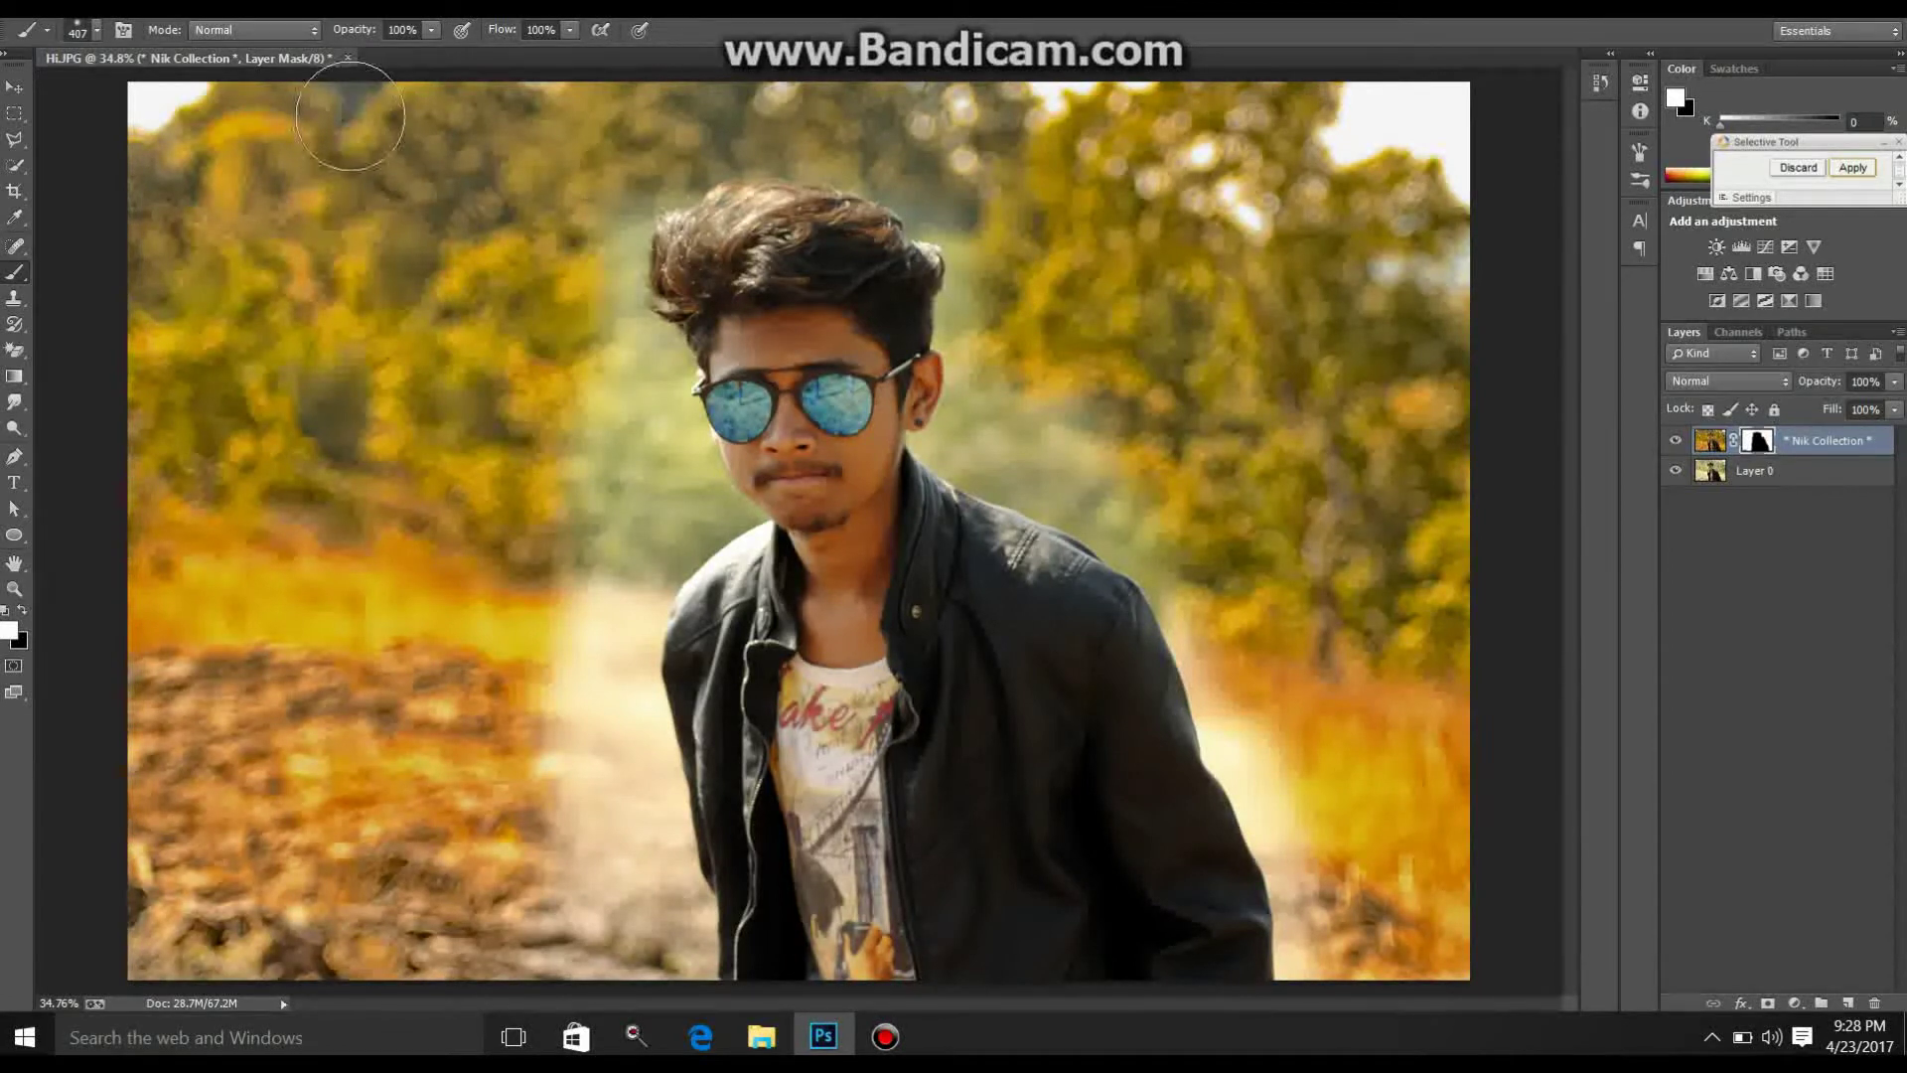
right_click(369, 129)
left_click(499, 161)
Step: With a 163 px brush, paint the warm effect up to the hair, face and nearby trees
key("Return")
right_click(598, 161)
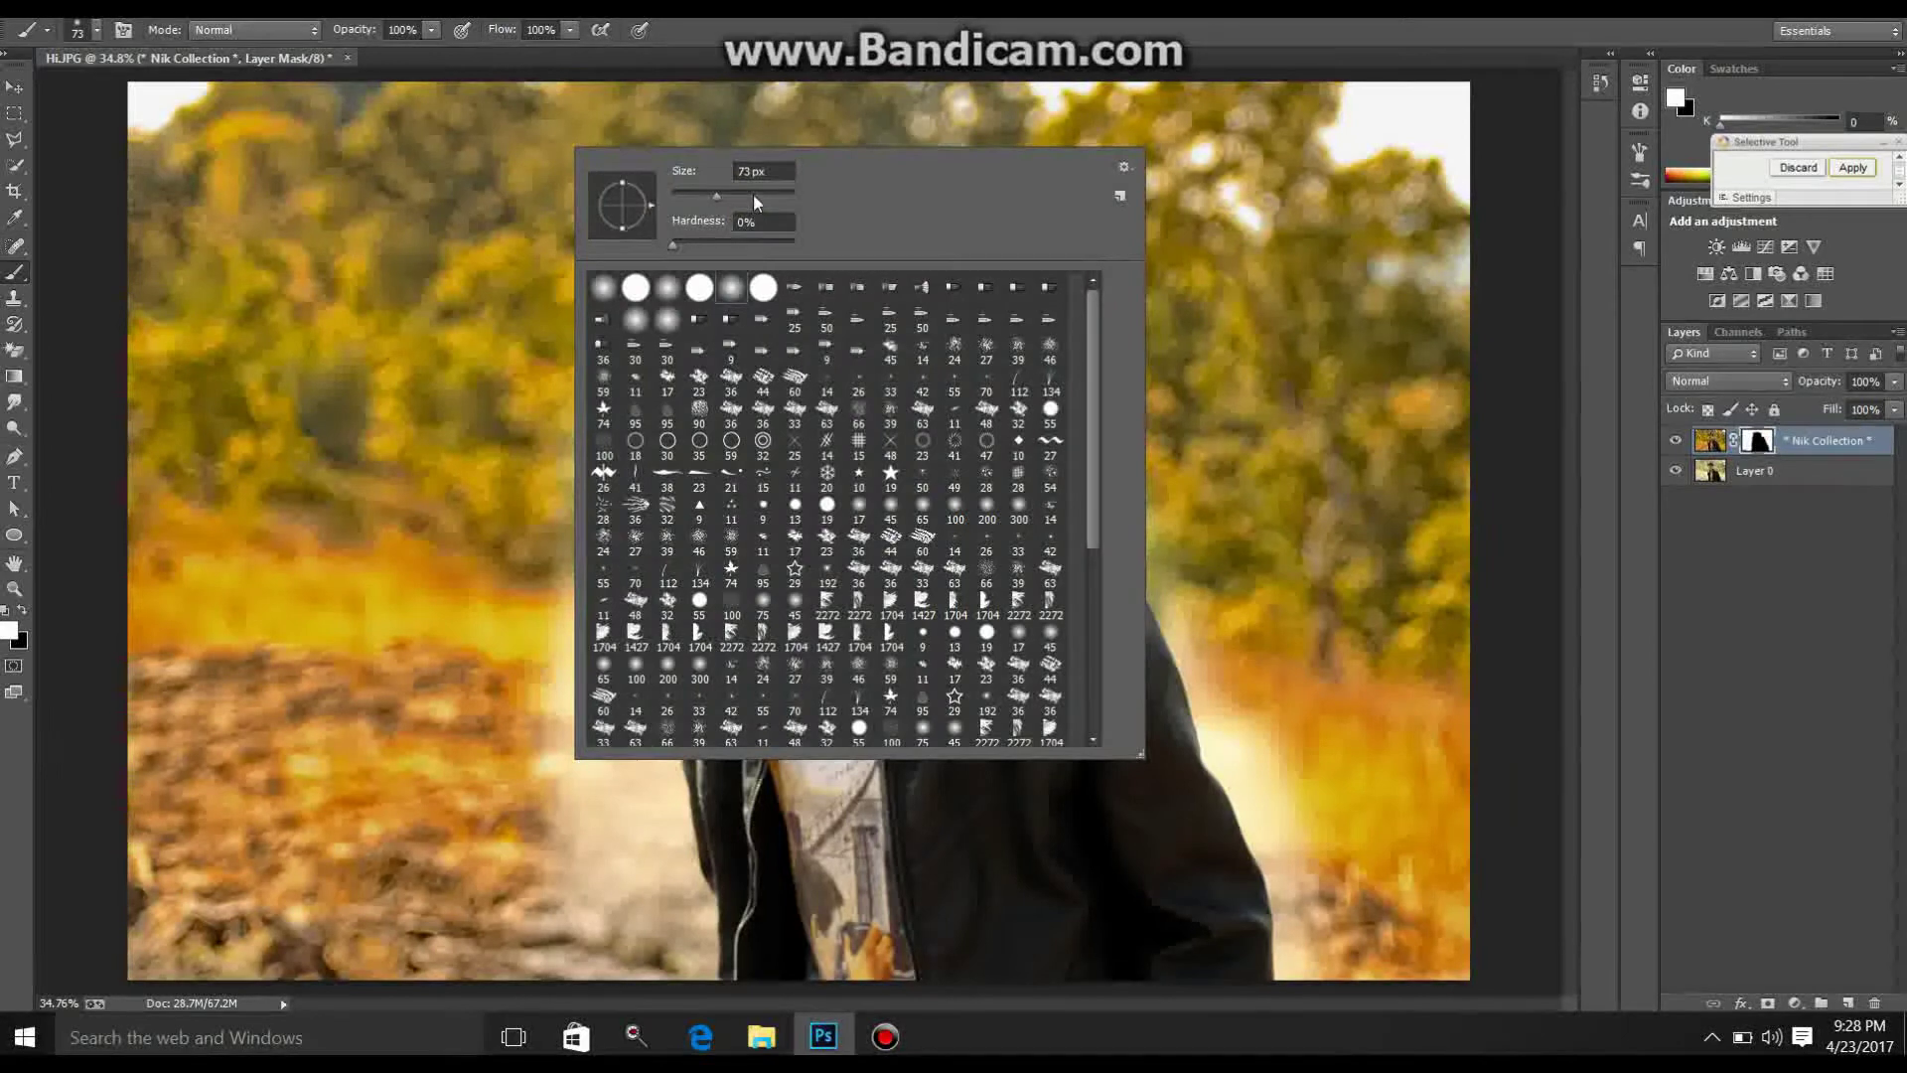
left_click(751, 194)
key("Return")
mouse_move(627, 228)
left_mouse_down()
mouse_move(558, 622)
mouse_move(591, 634)
mouse_move(557, 646)
mouse_move(556, 973)
mouse_move(625, 469)
left_mouse_up()
mouse_move(623, 375)
left_mouse_down()
mouse_move(621, 283)
mouse_move(661, 477)
mouse_move(643, 352)
left_mouse_up()
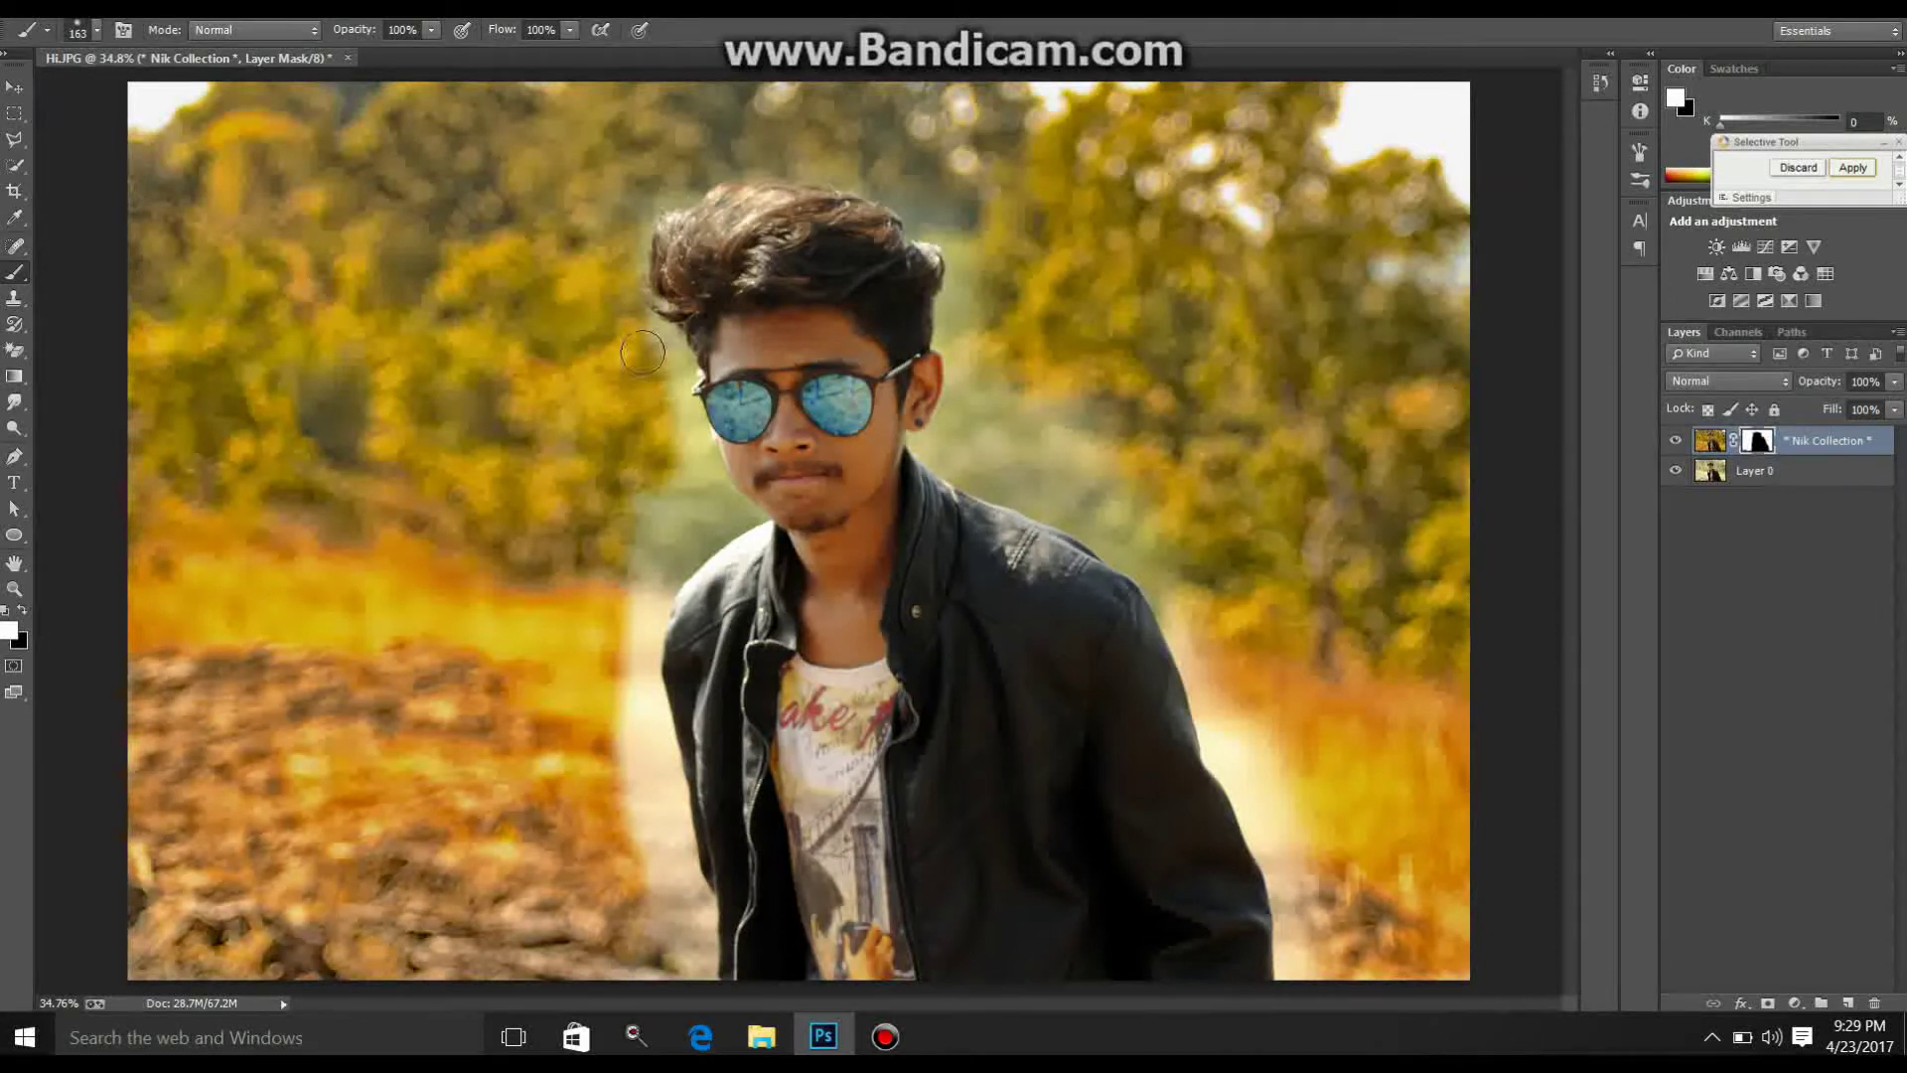
mouse_move(625, 505)
left_mouse_down()
mouse_move(611, 596)
mouse_move(645, 485)
left_mouse_up()
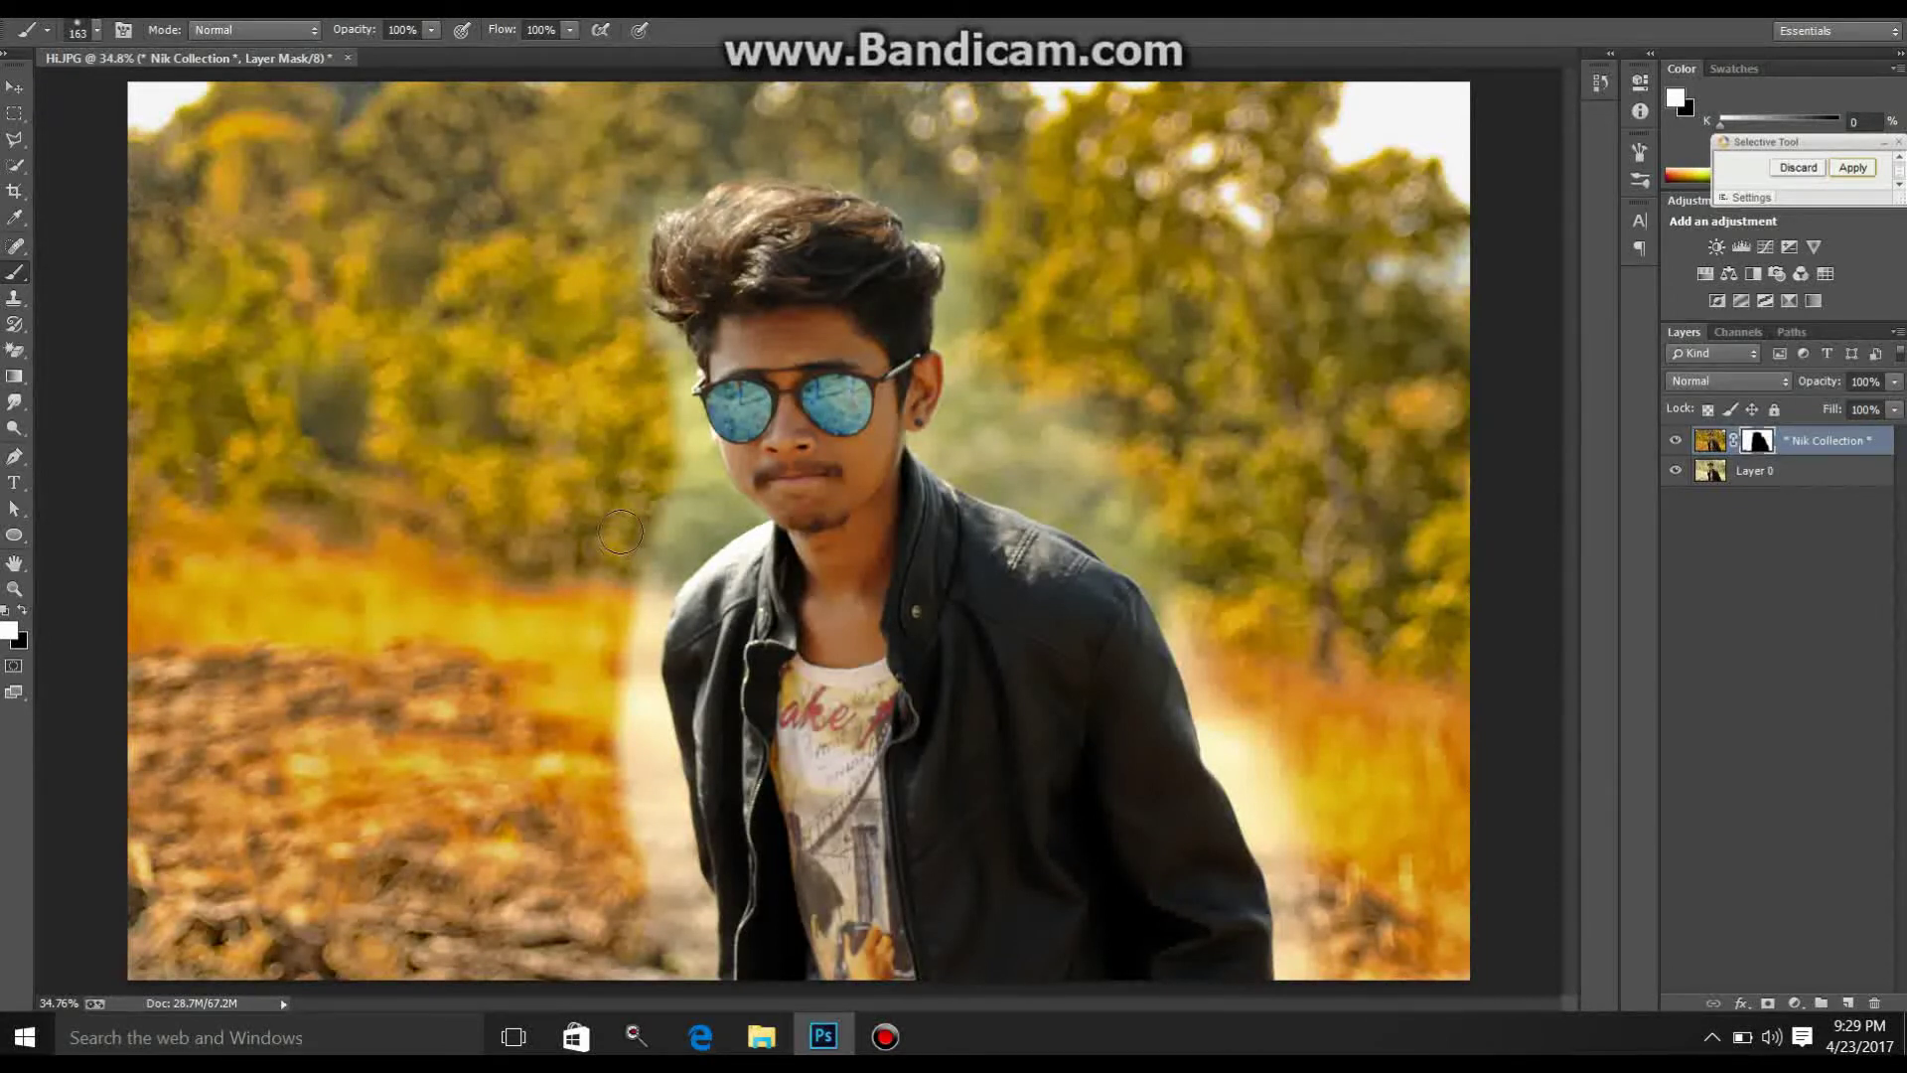
mouse_move(600, 378)
left_mouse_down()
mouse_move(642, 175)
mouse_move(651, 298)
left_mouse_up()
left_click_drag(894, 189, 877, 176)
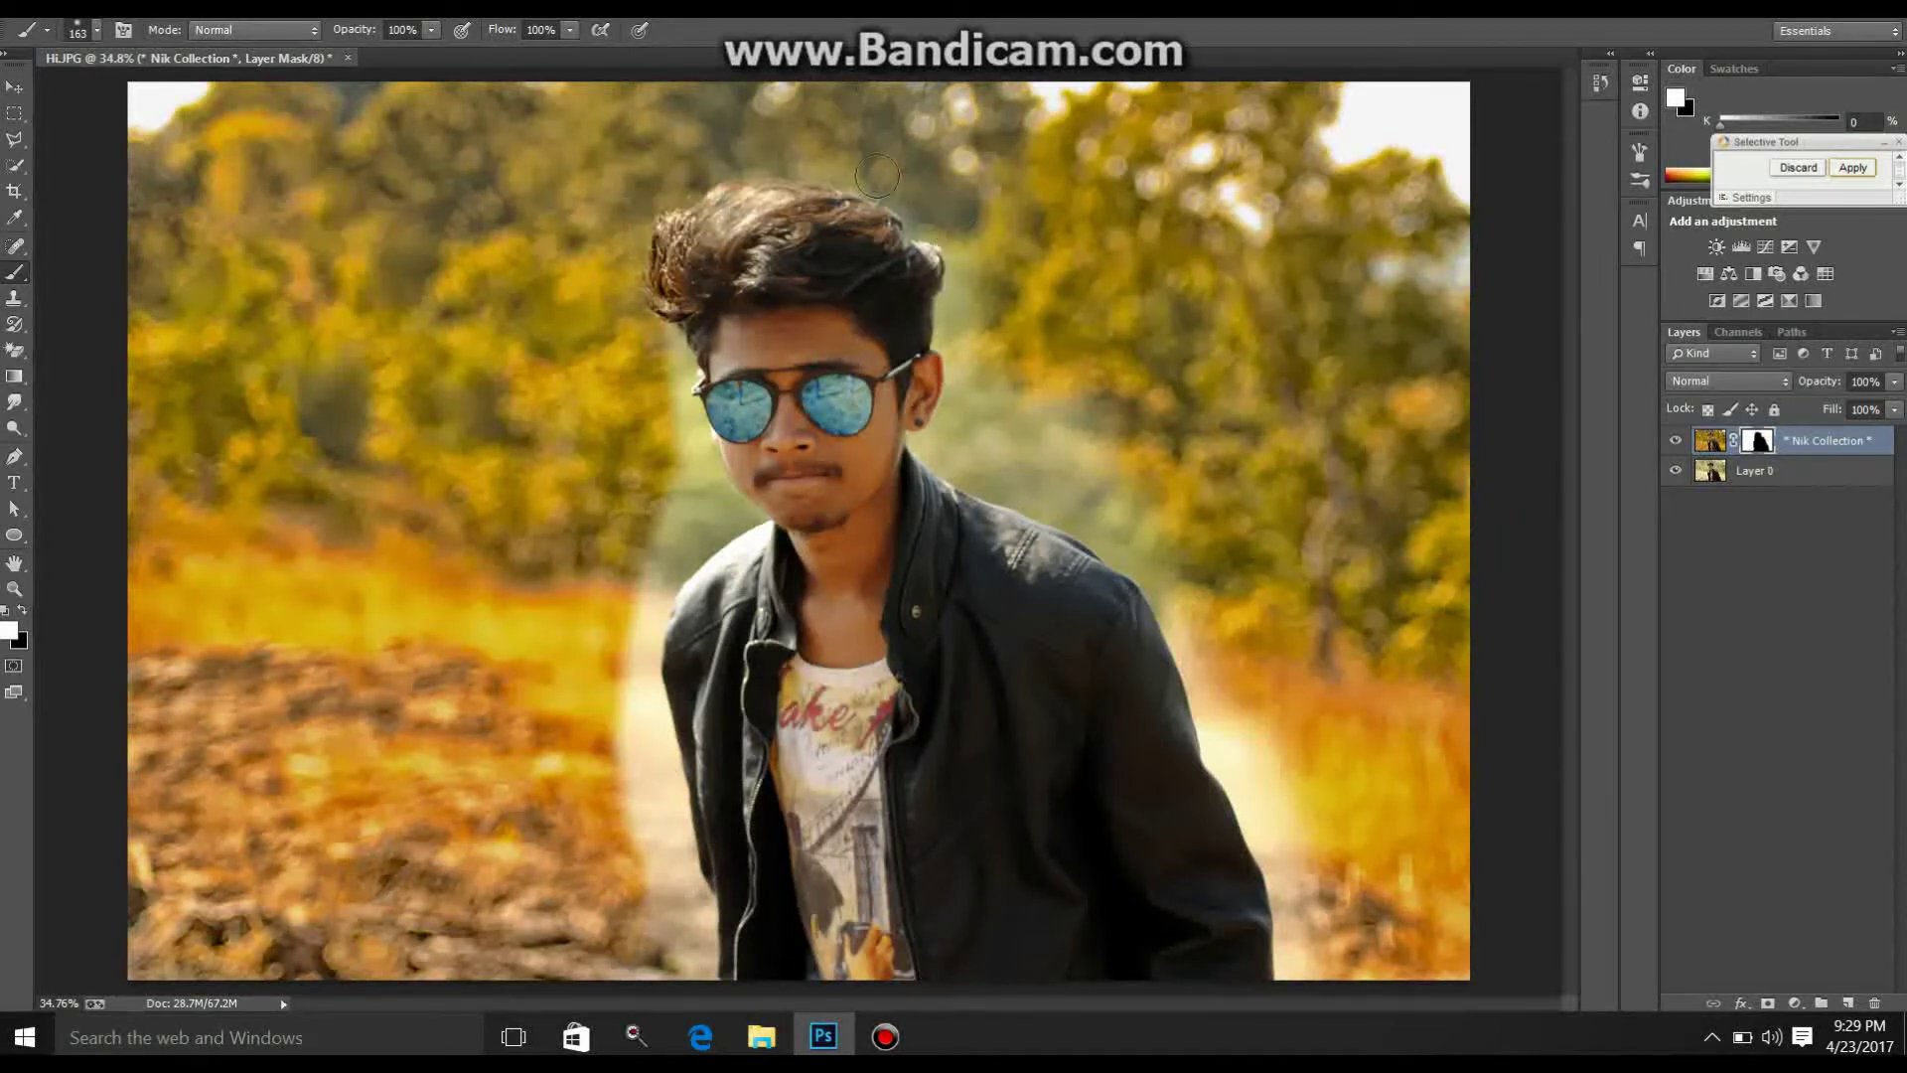
left_click_drag(755, 152, 704, 147)
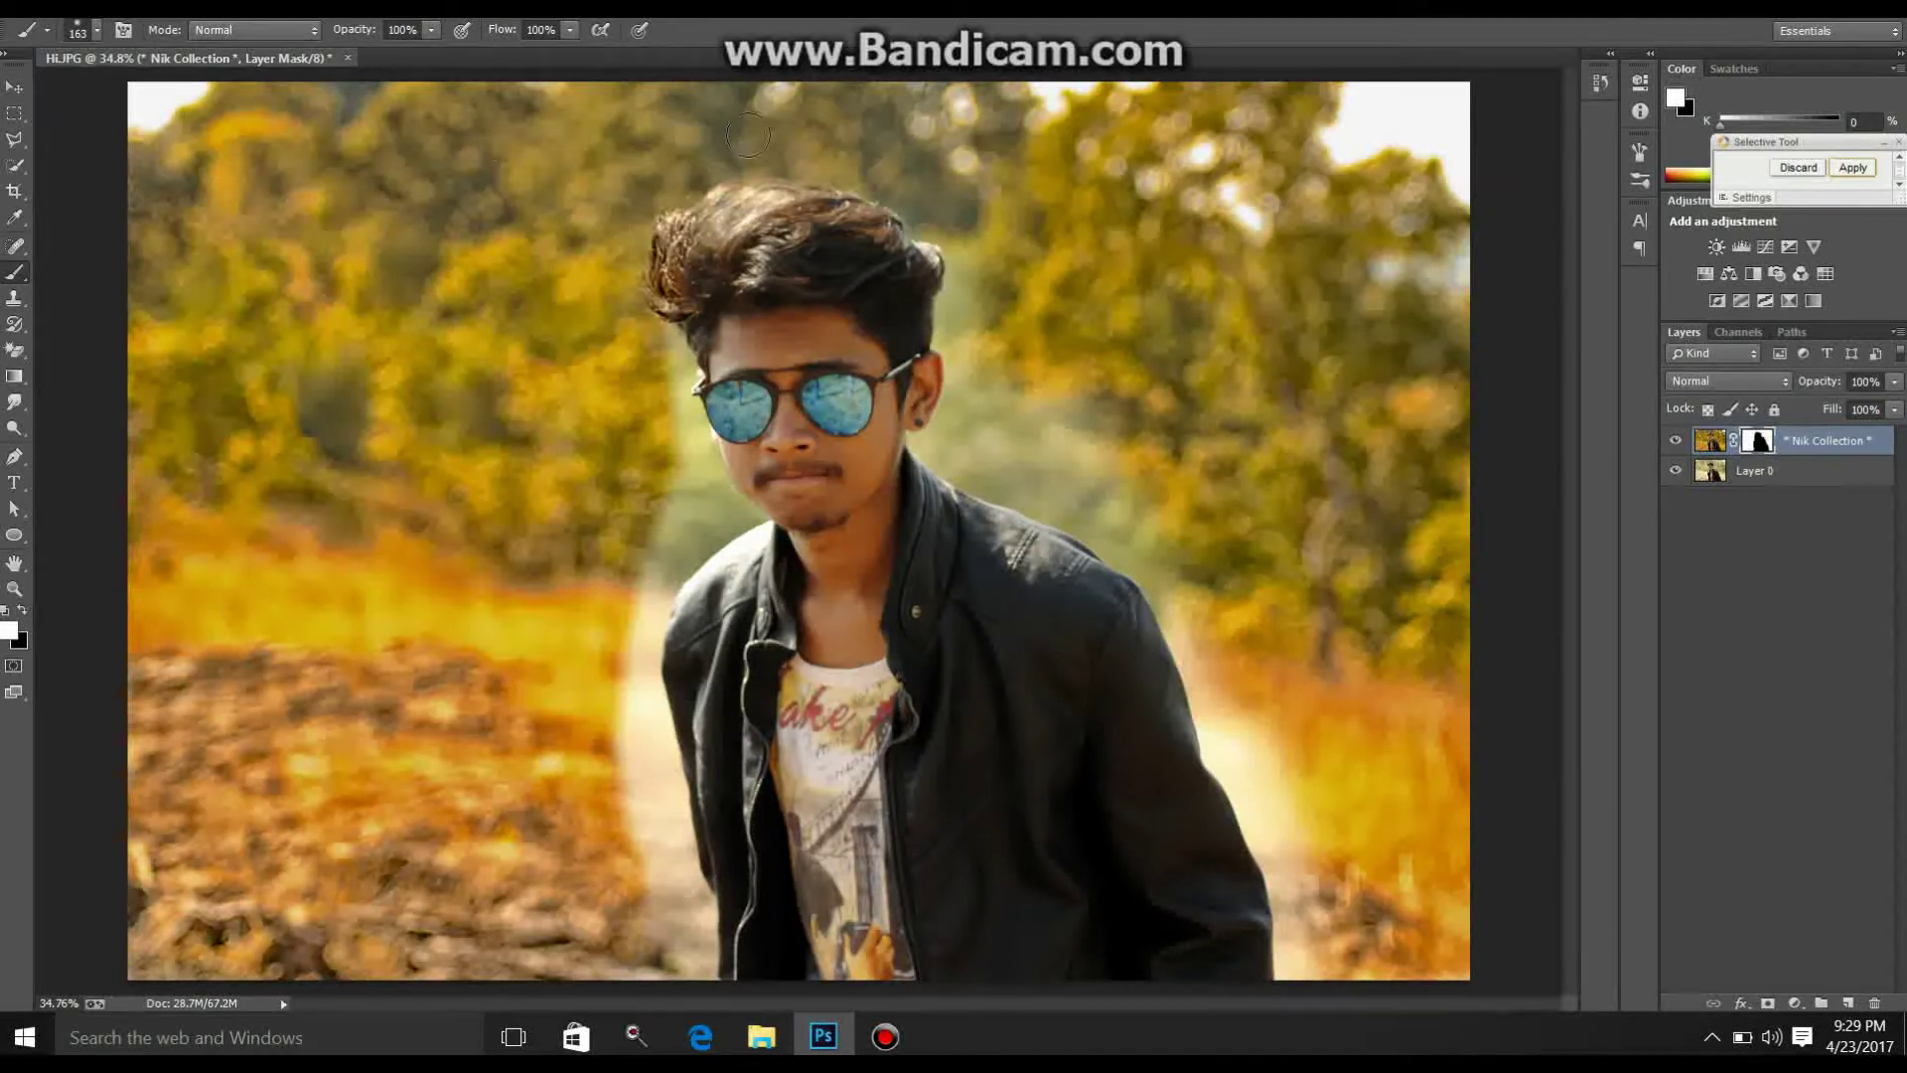
mouse_move(984, 293)
left_mouse_down()
mouse_move(1004, 418)
mouse_move(1053, 467)
mouse_move(1121, 429)
mouse_move(1038, 412)
mouse_move(1152, 487)
mouse_move(1306, 939)
mouse_move(1298, 822)
mouse_move(1226, 749)
mouse_move(1267, 827)
left_mouse_up()
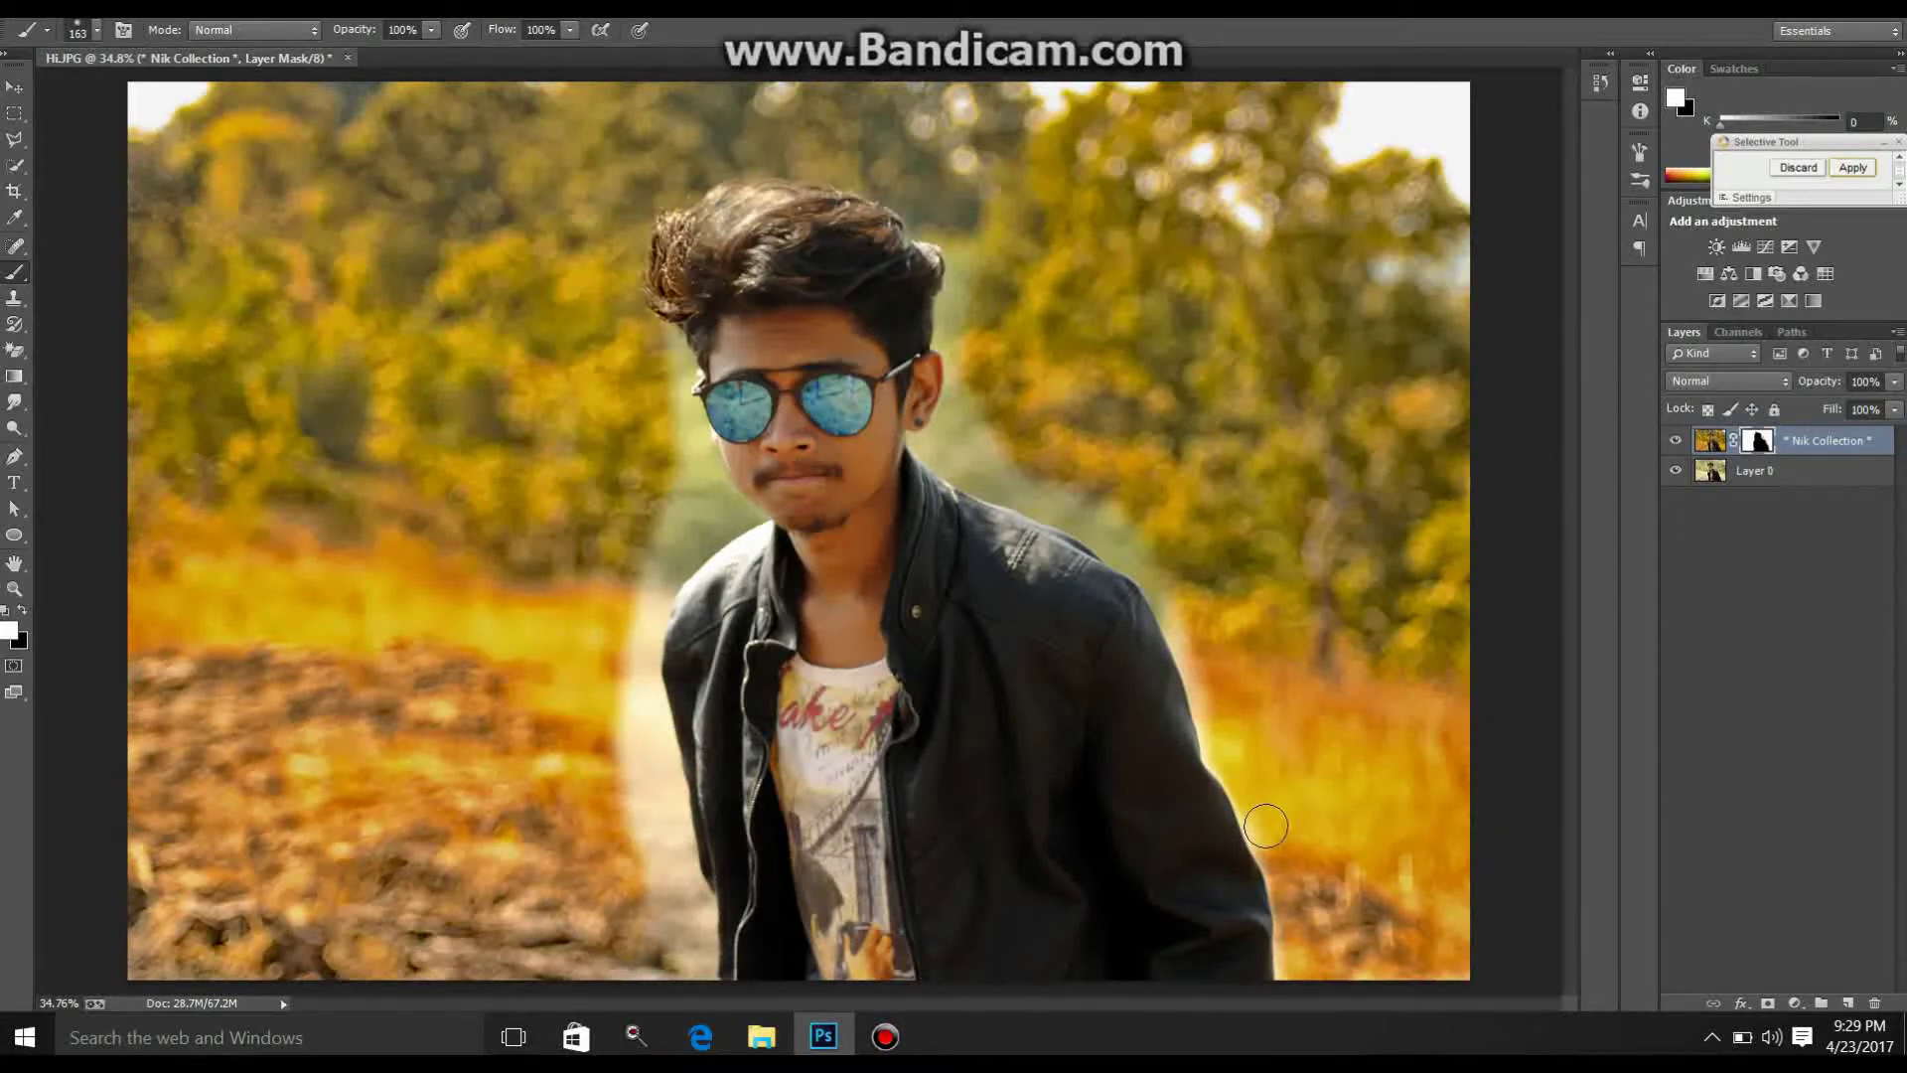
Step: Hide Layer 0 to fill missed foliage, grass, halo and rock patches, then show it again
left_click(1675, 470)
left_click_drag(1095, 365, 1076, 334)
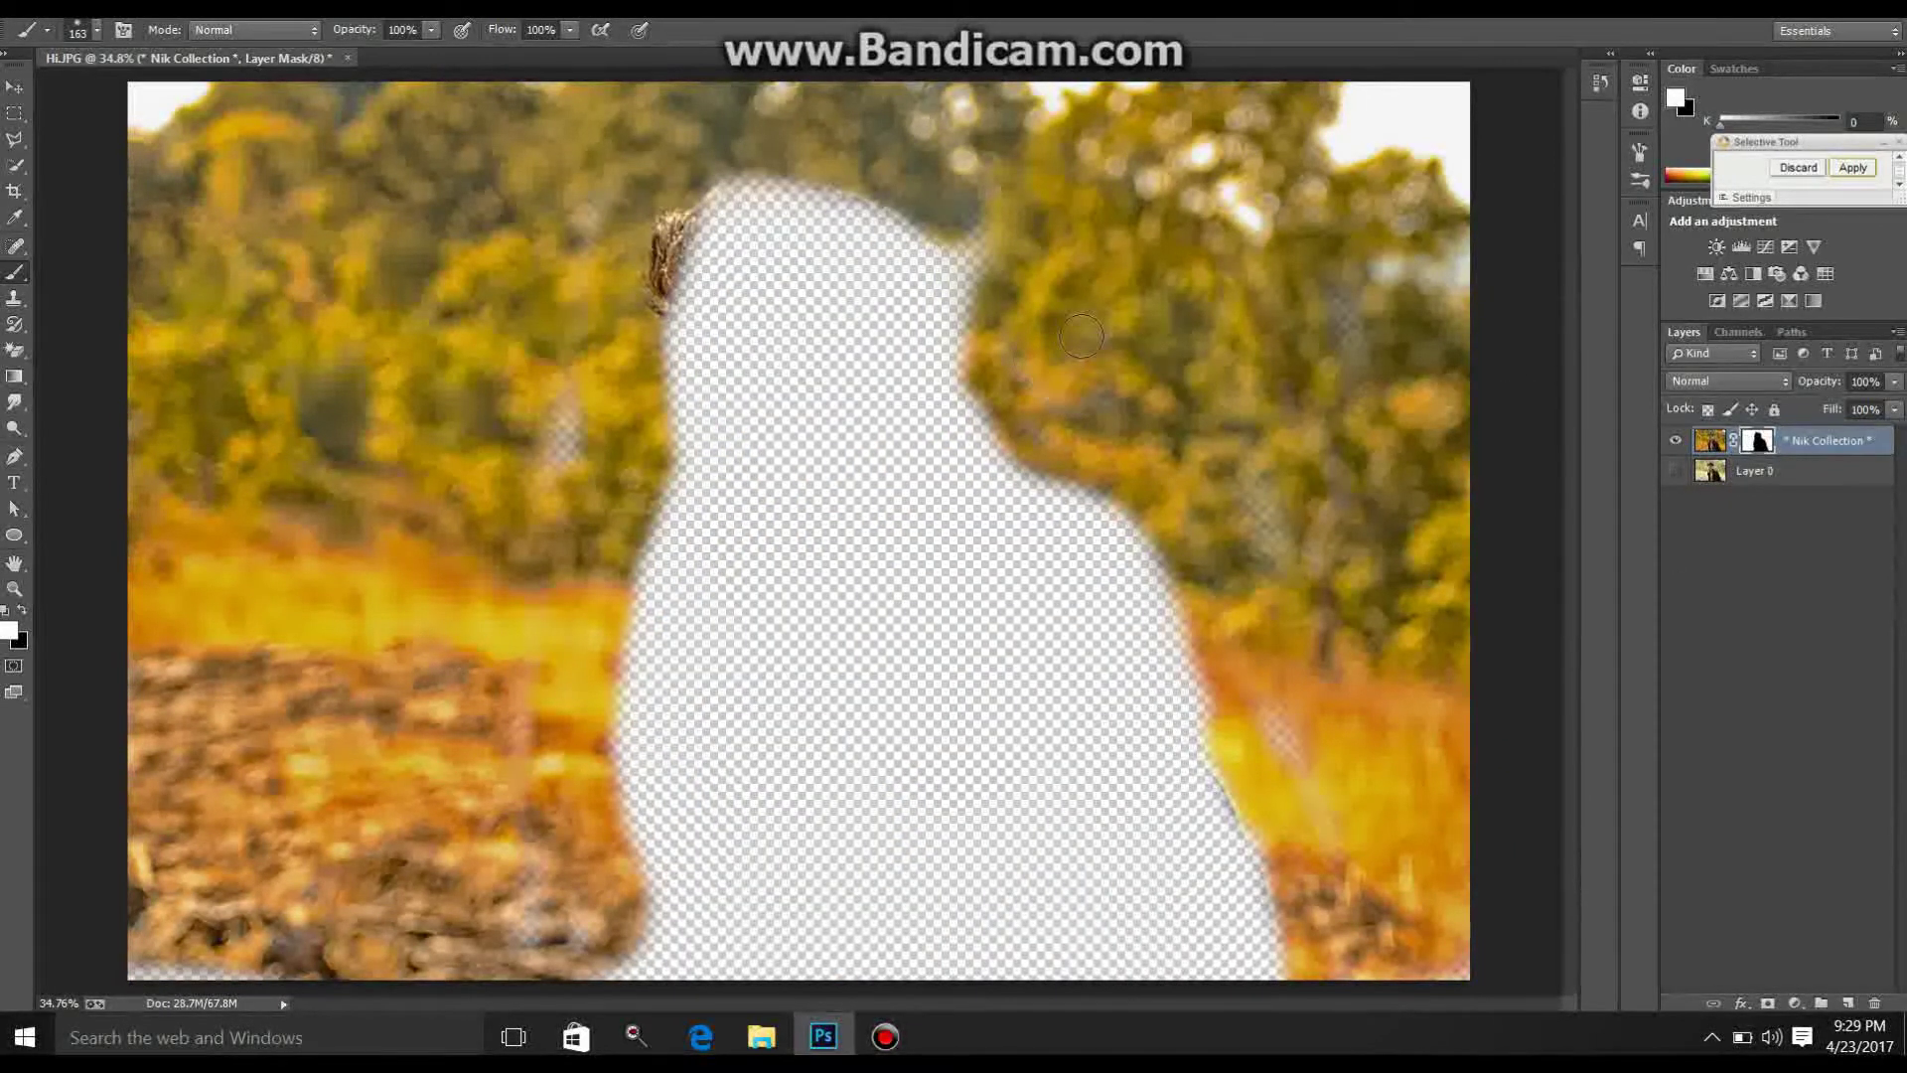
left_click_drag(1326, 378, 1343, 400)
left_click_drag(1299, 511, 1248, 627)
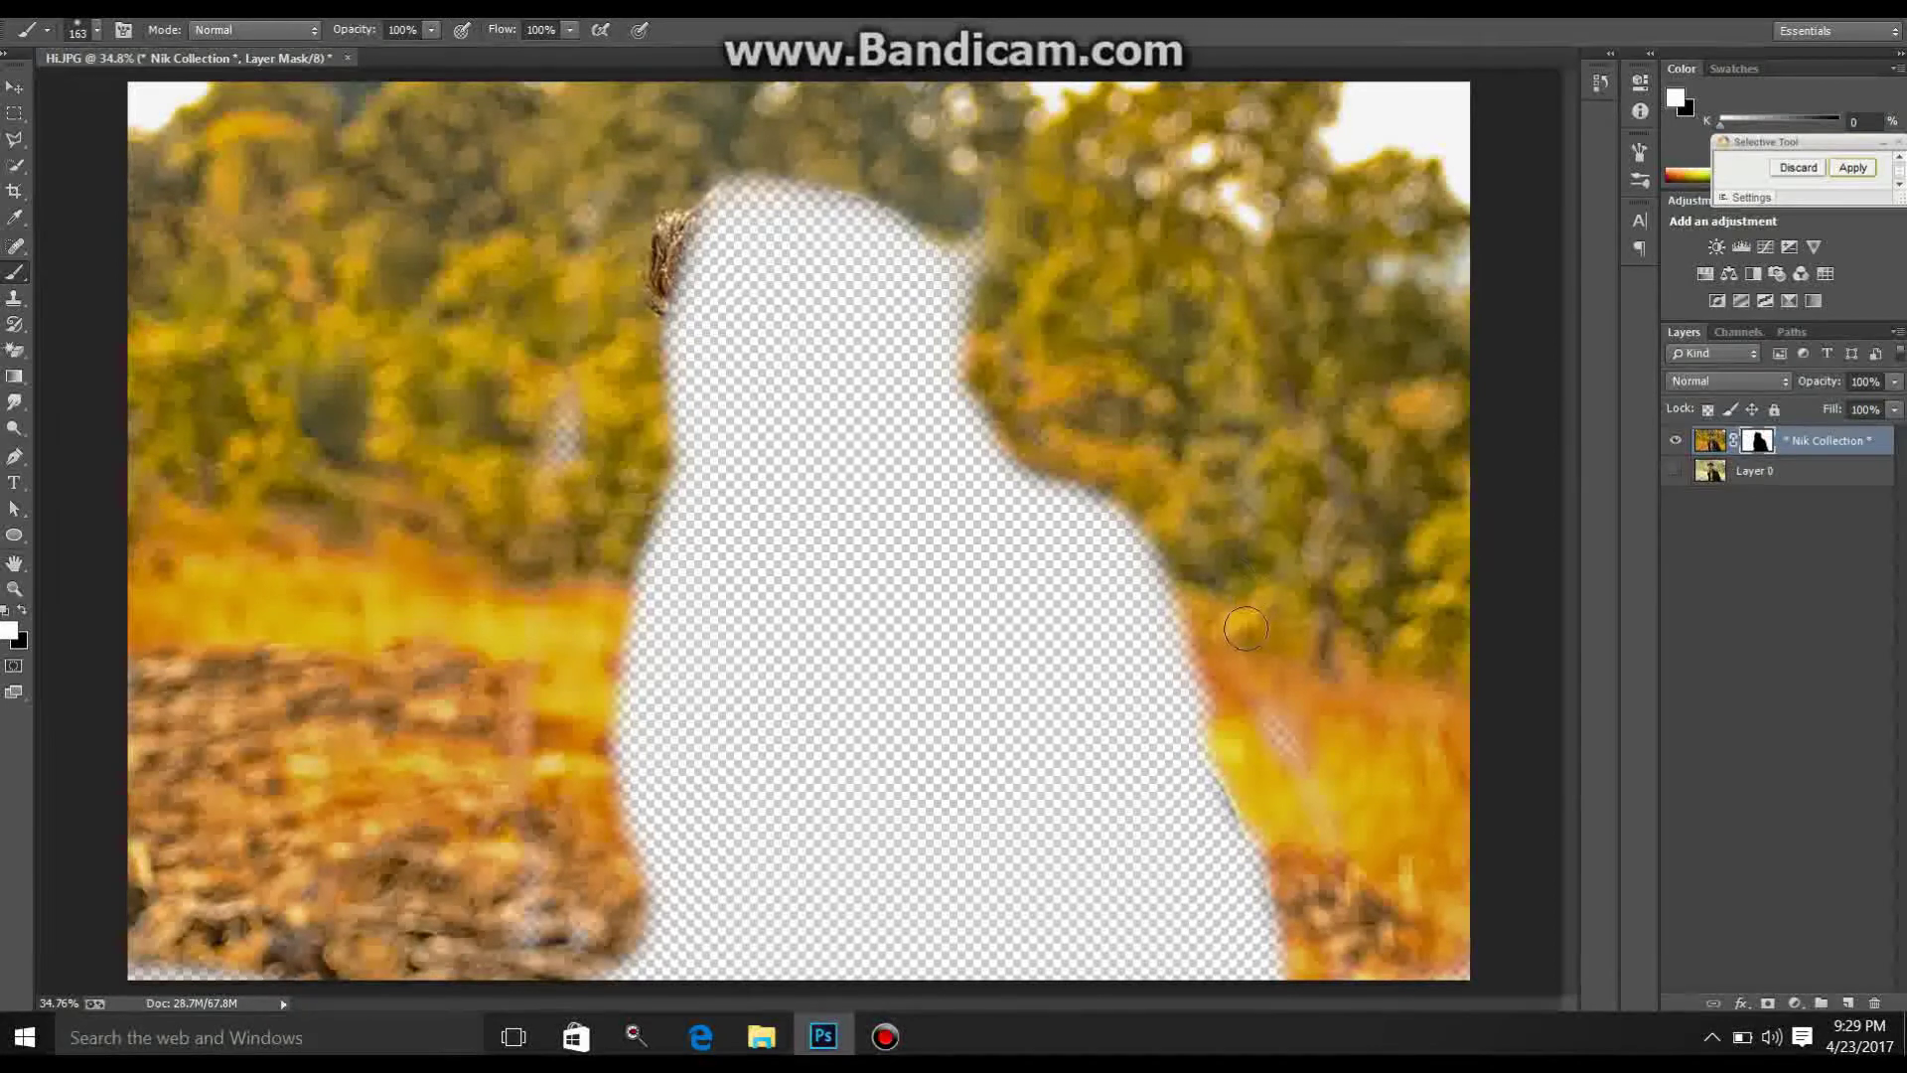
left_click_drag(1308, 792, 1312, 740)
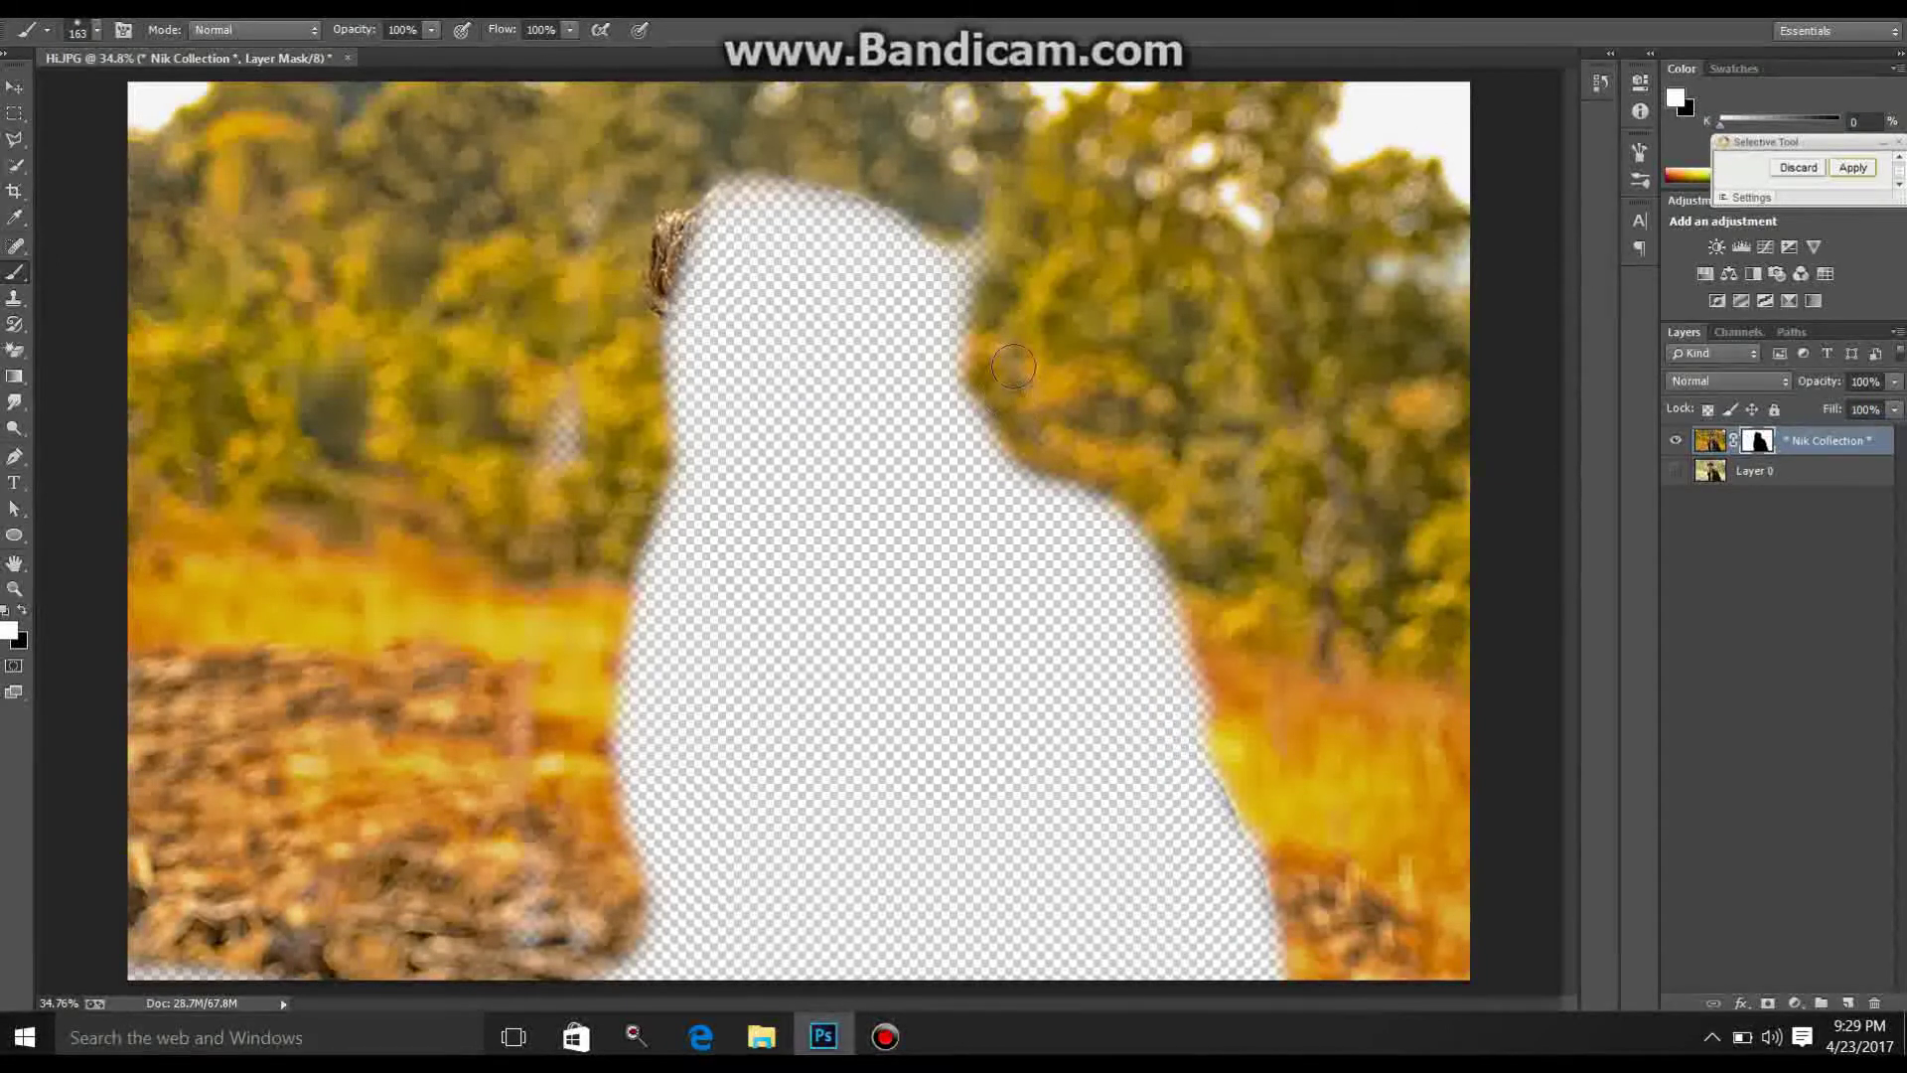
mouse_move(1037, 264)
left_mouse_down()
mouse_move(981, 259)
mouse_move(863, 156)
left_mouse_up()
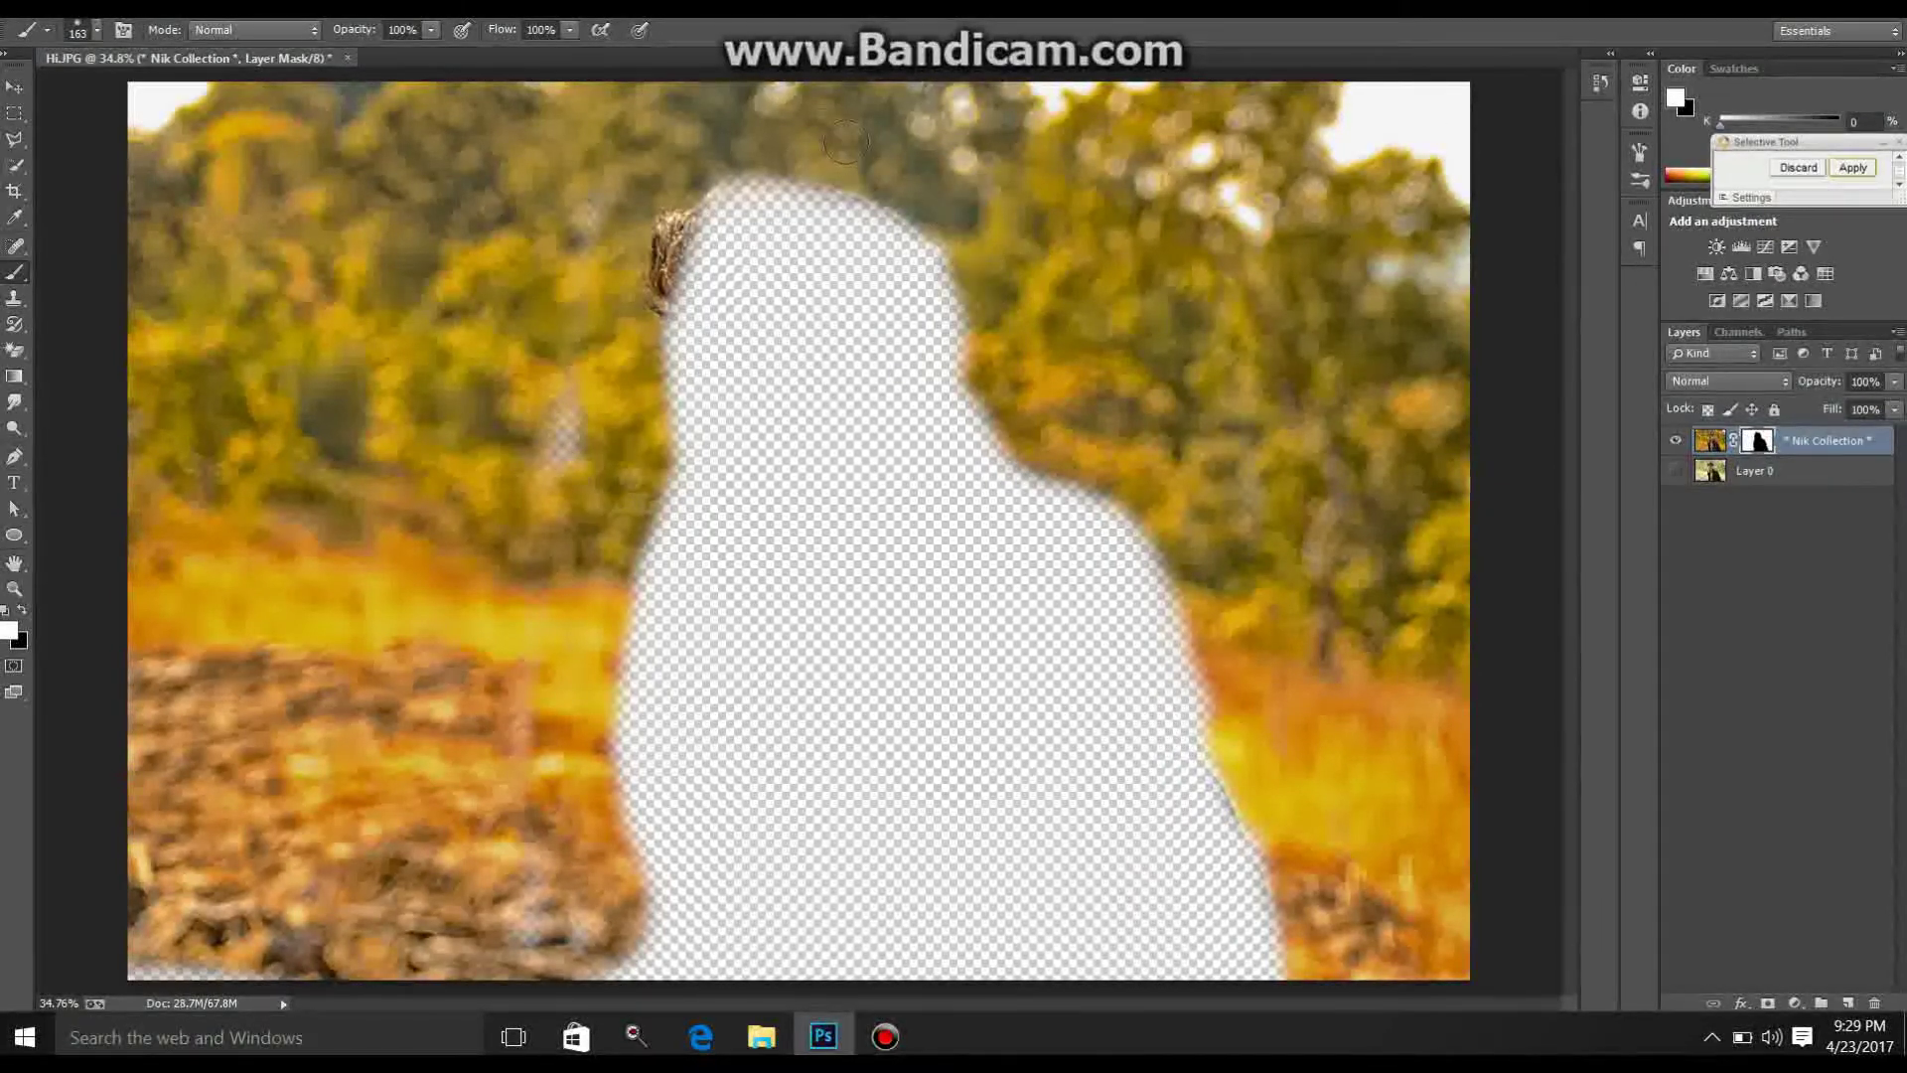
left_click_drag(572, 261, 516, 759)
mouse_move(517, 842)
left_mouse_down()
mouse_move(537, 921)
mouse_move(586, 974)
left_mouse_up()
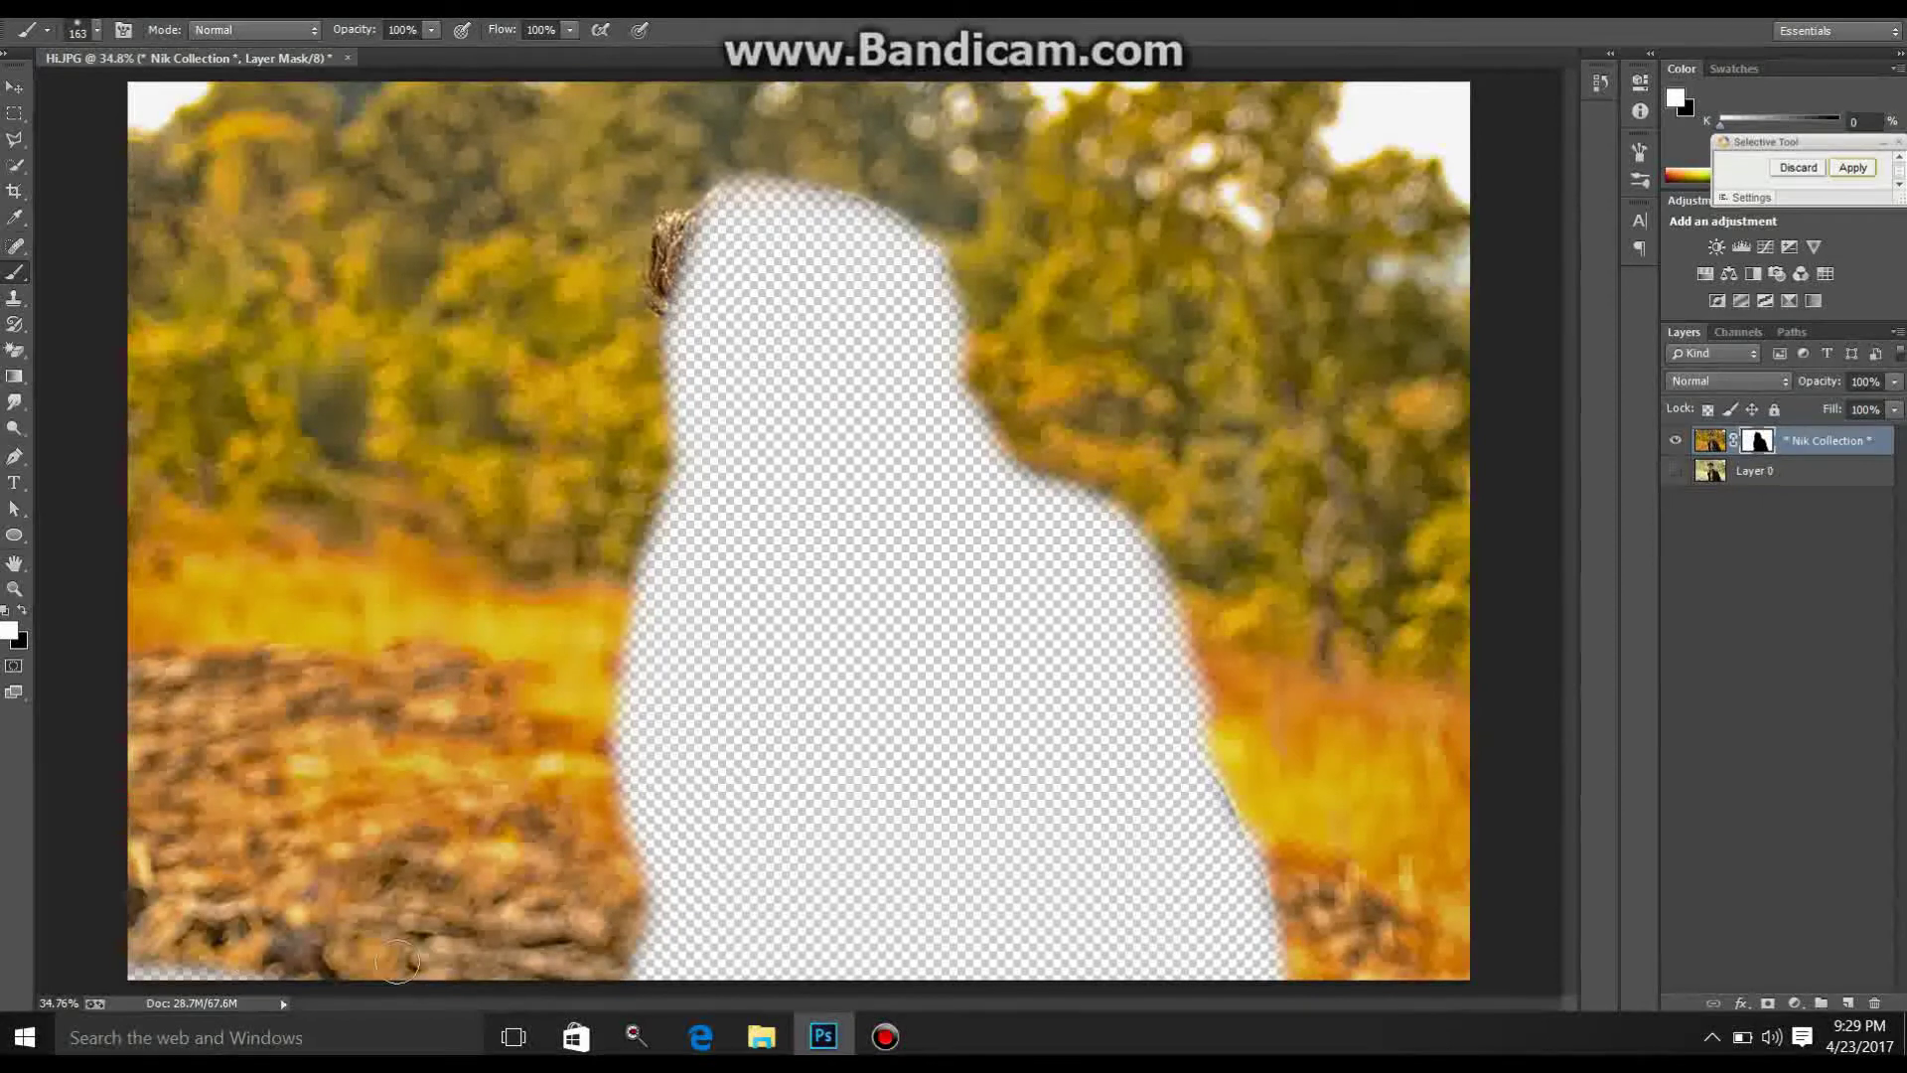
left_click_drag(398, 961, 247, 987)
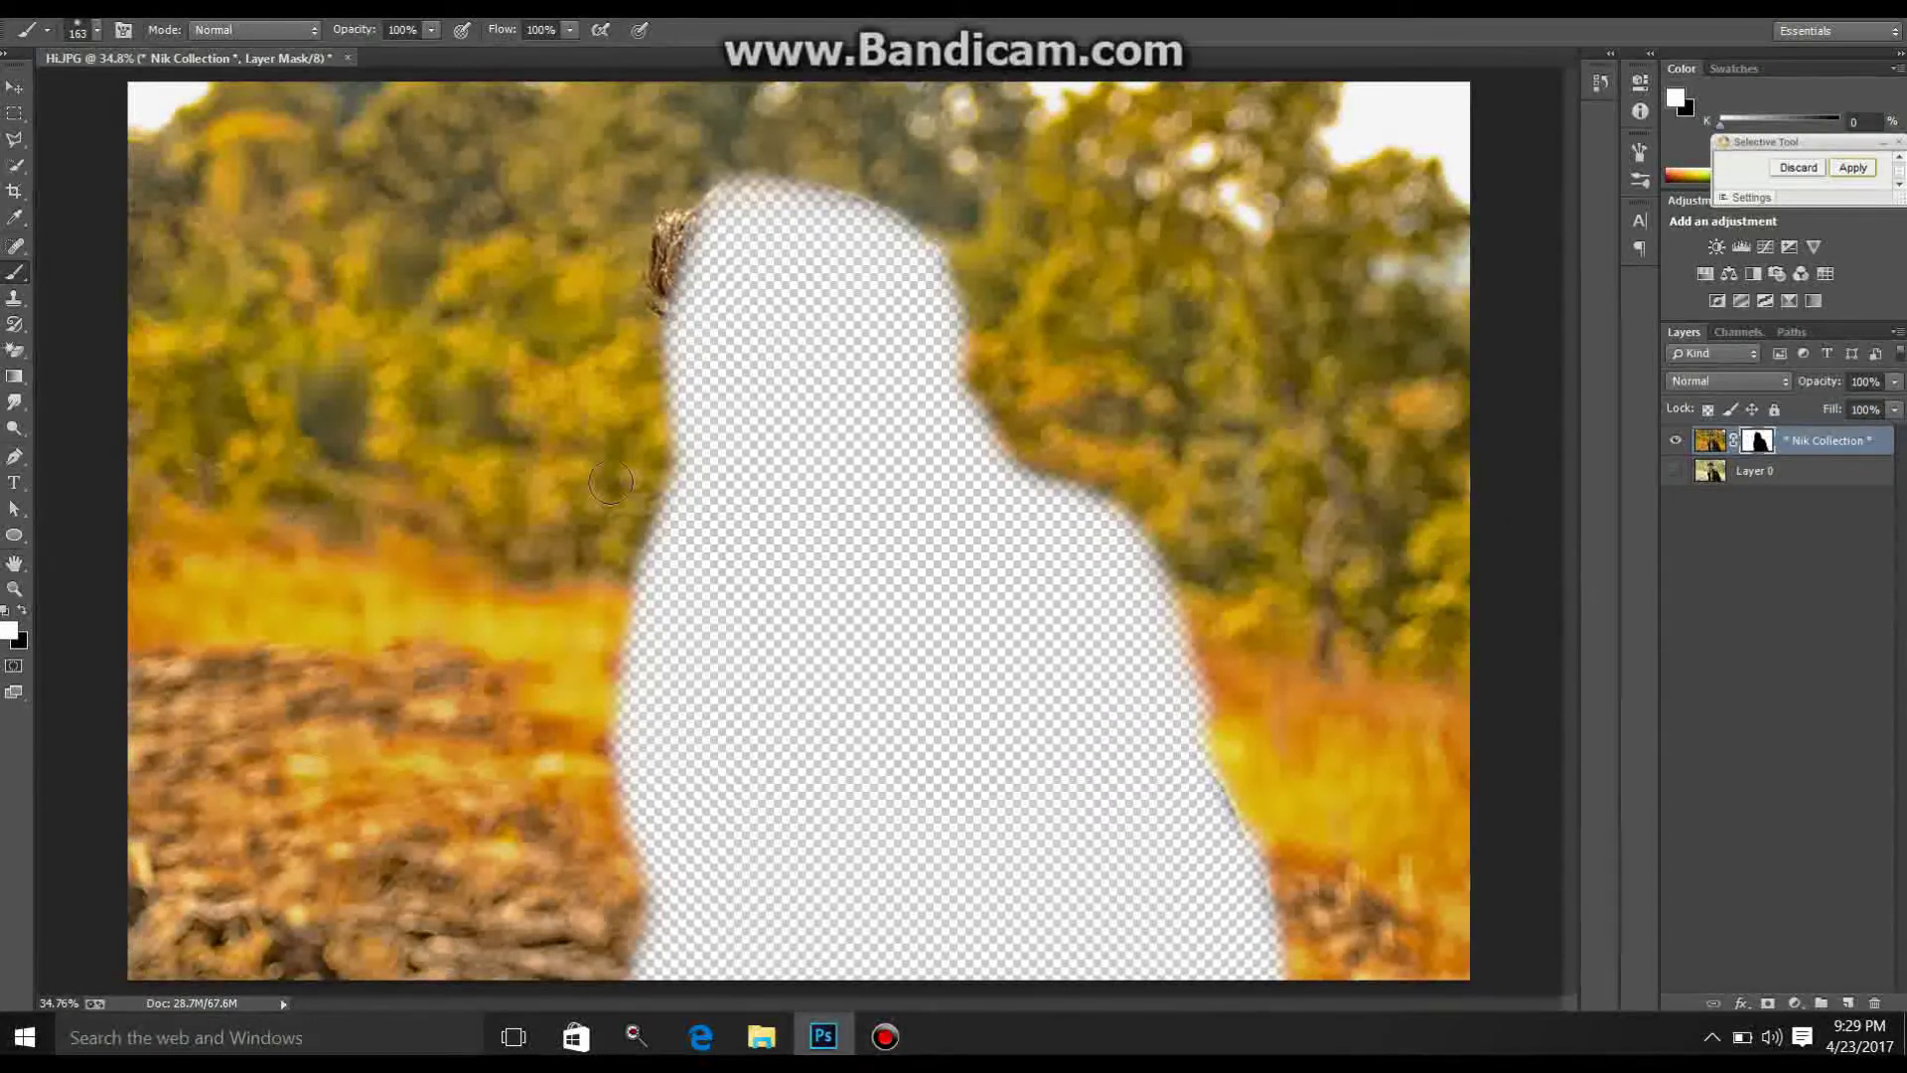
left_click(1678, 472)
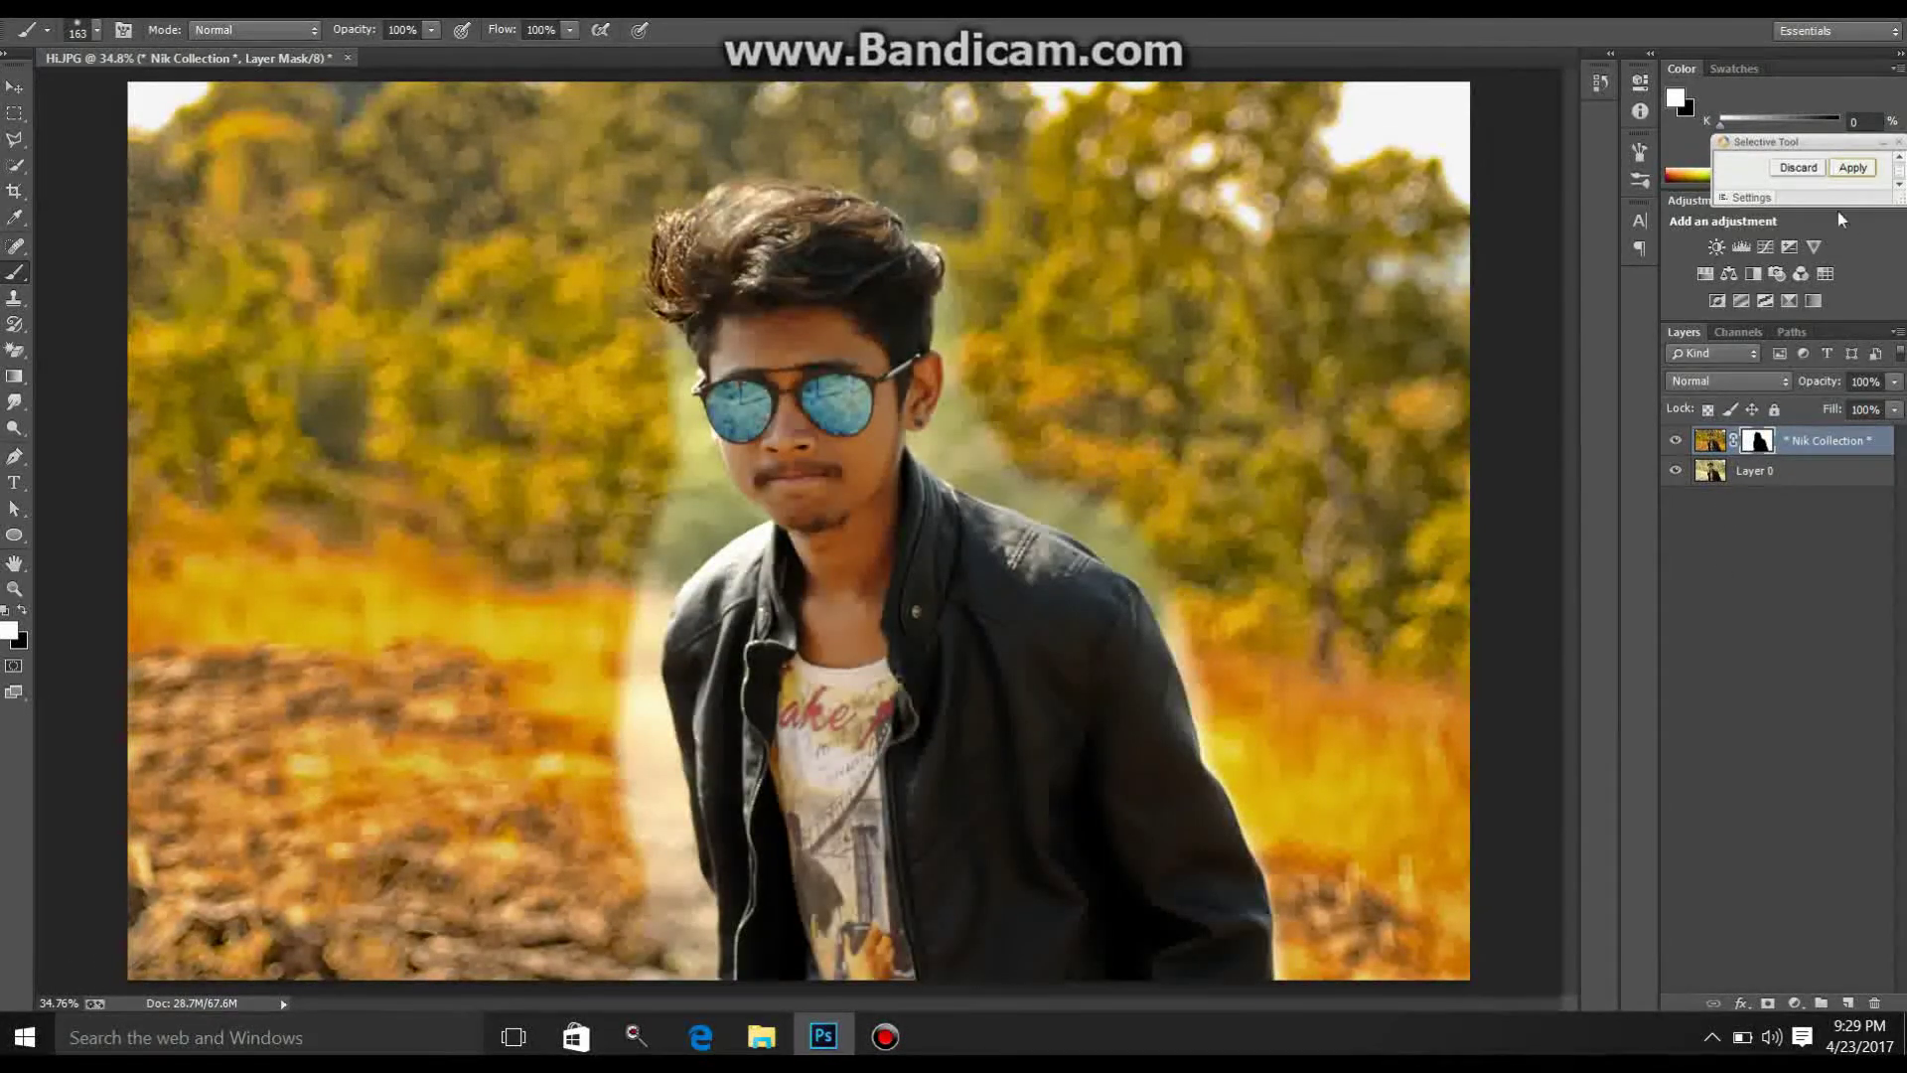
left_click(1767, 437)
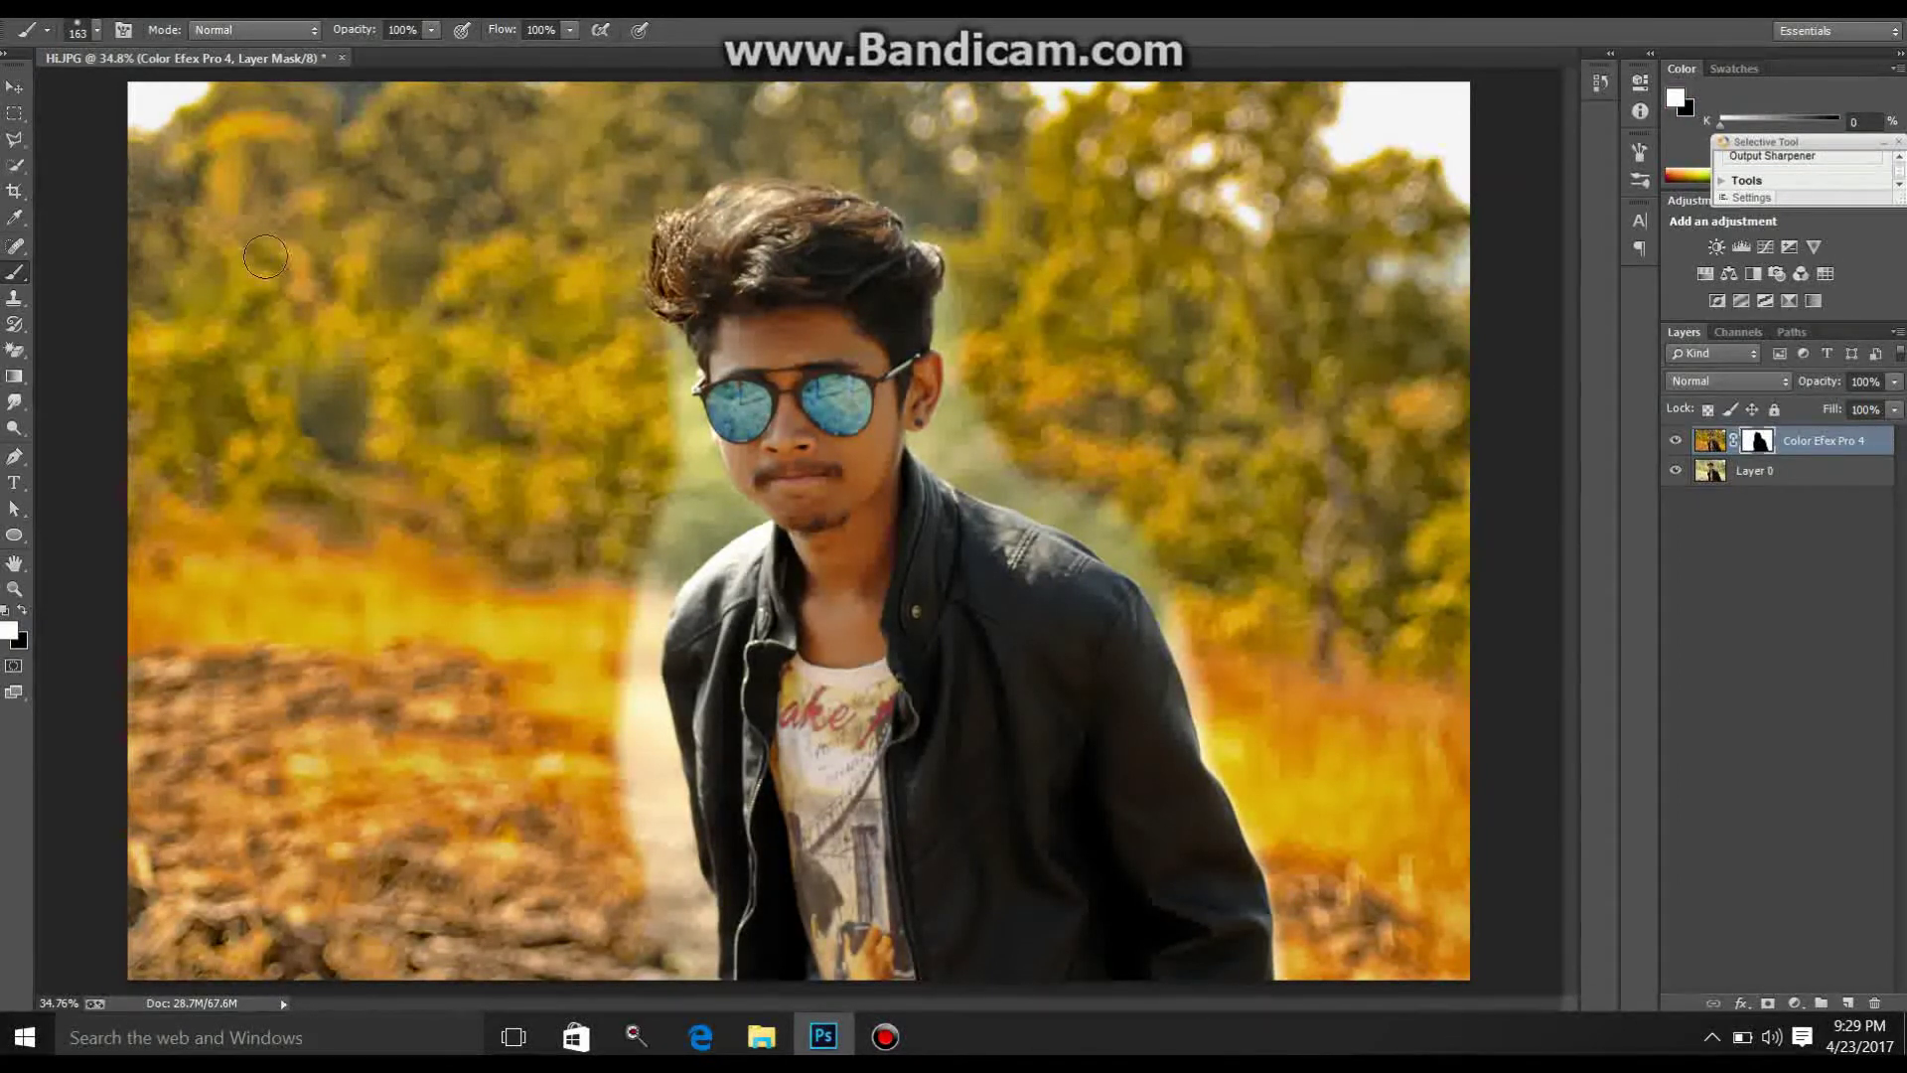
Step: Switch to the standard Eraser at 163 px
left_click(26, 352)
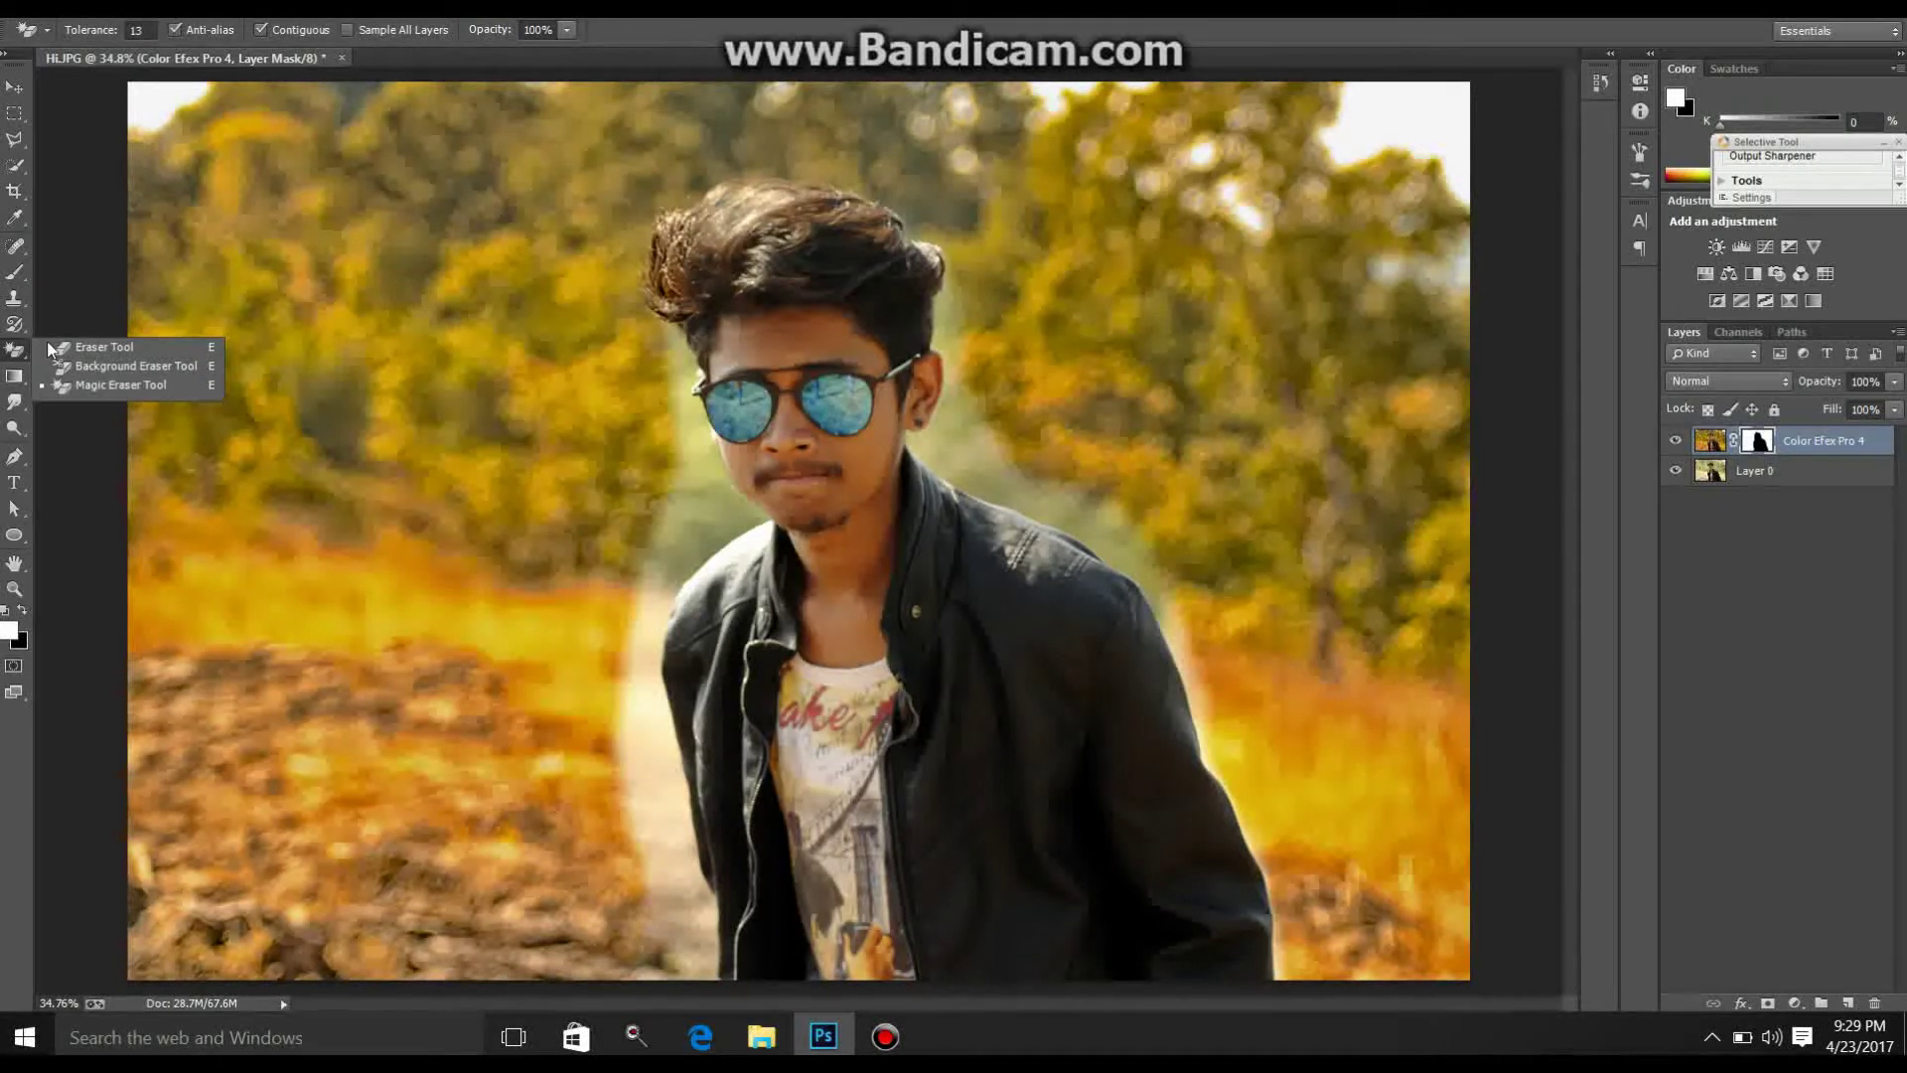
left_click(52, 346)
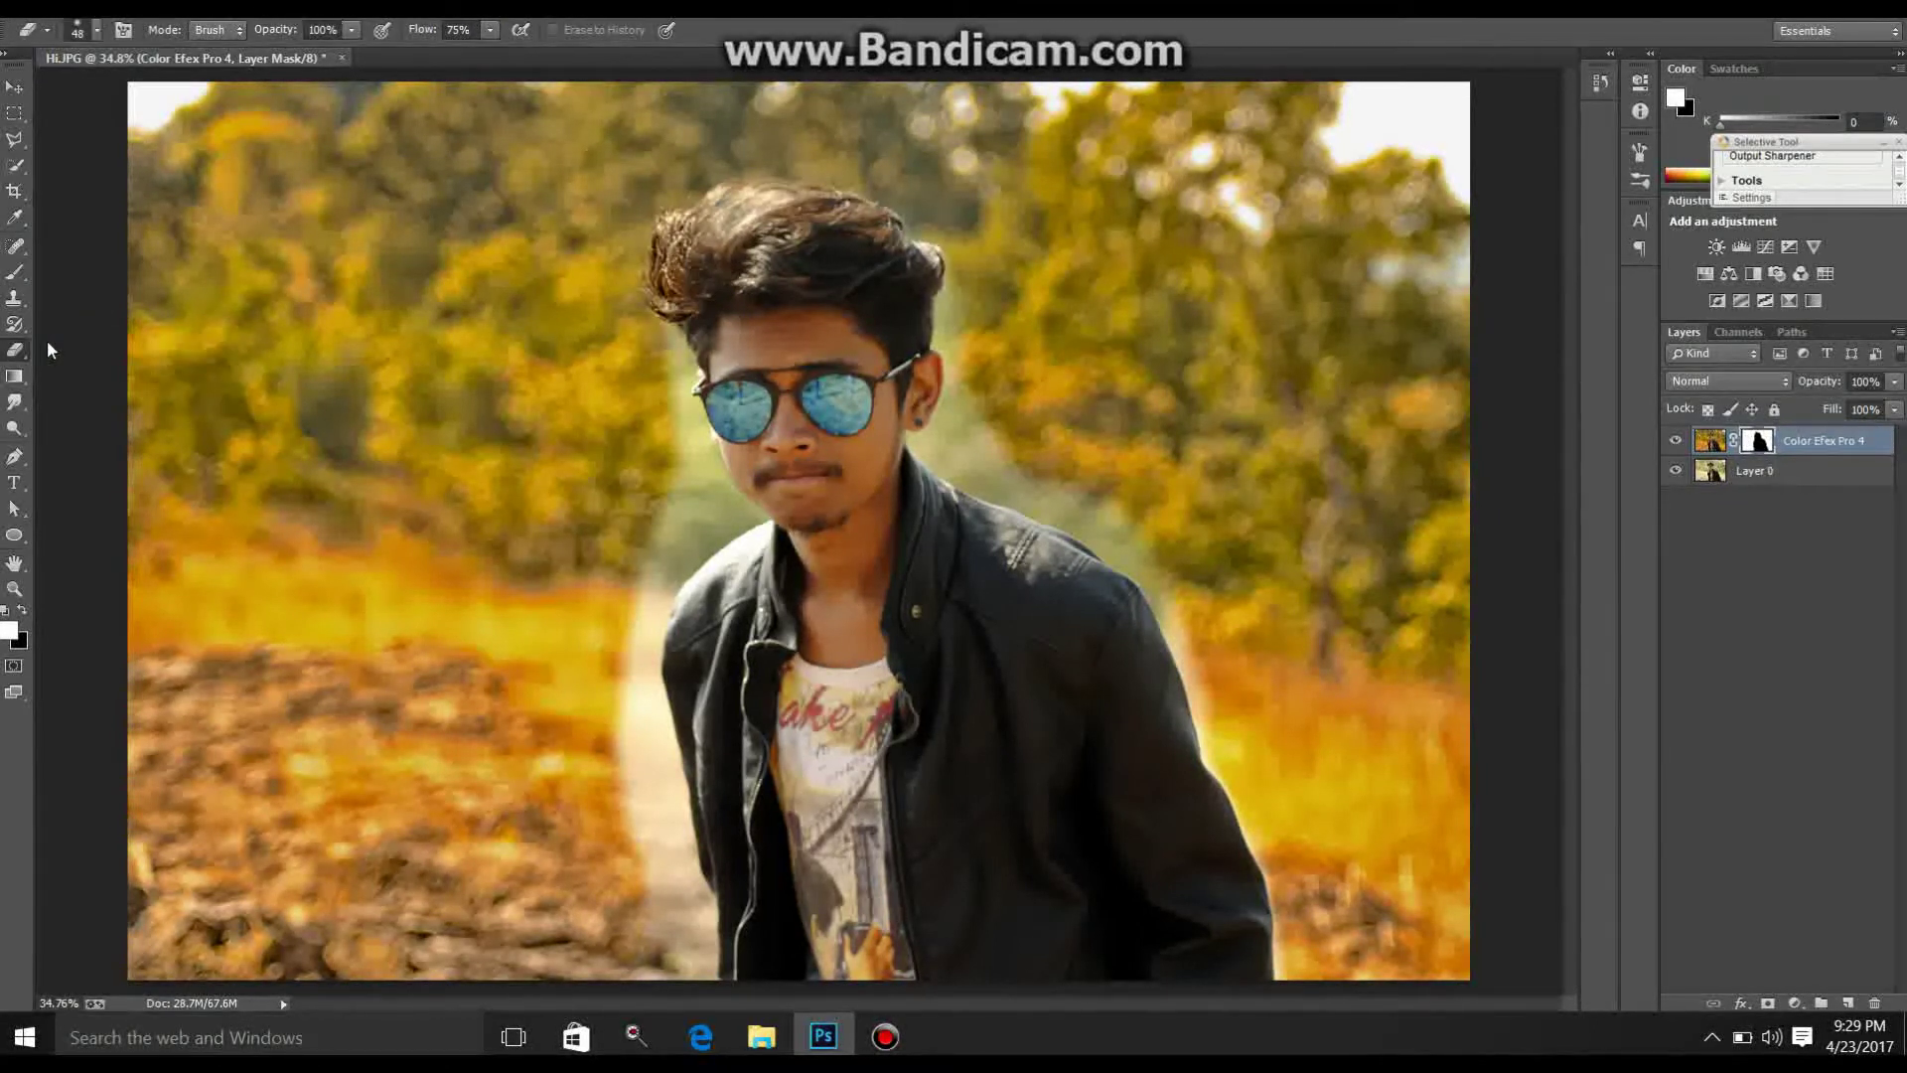
right_click(291, 210)
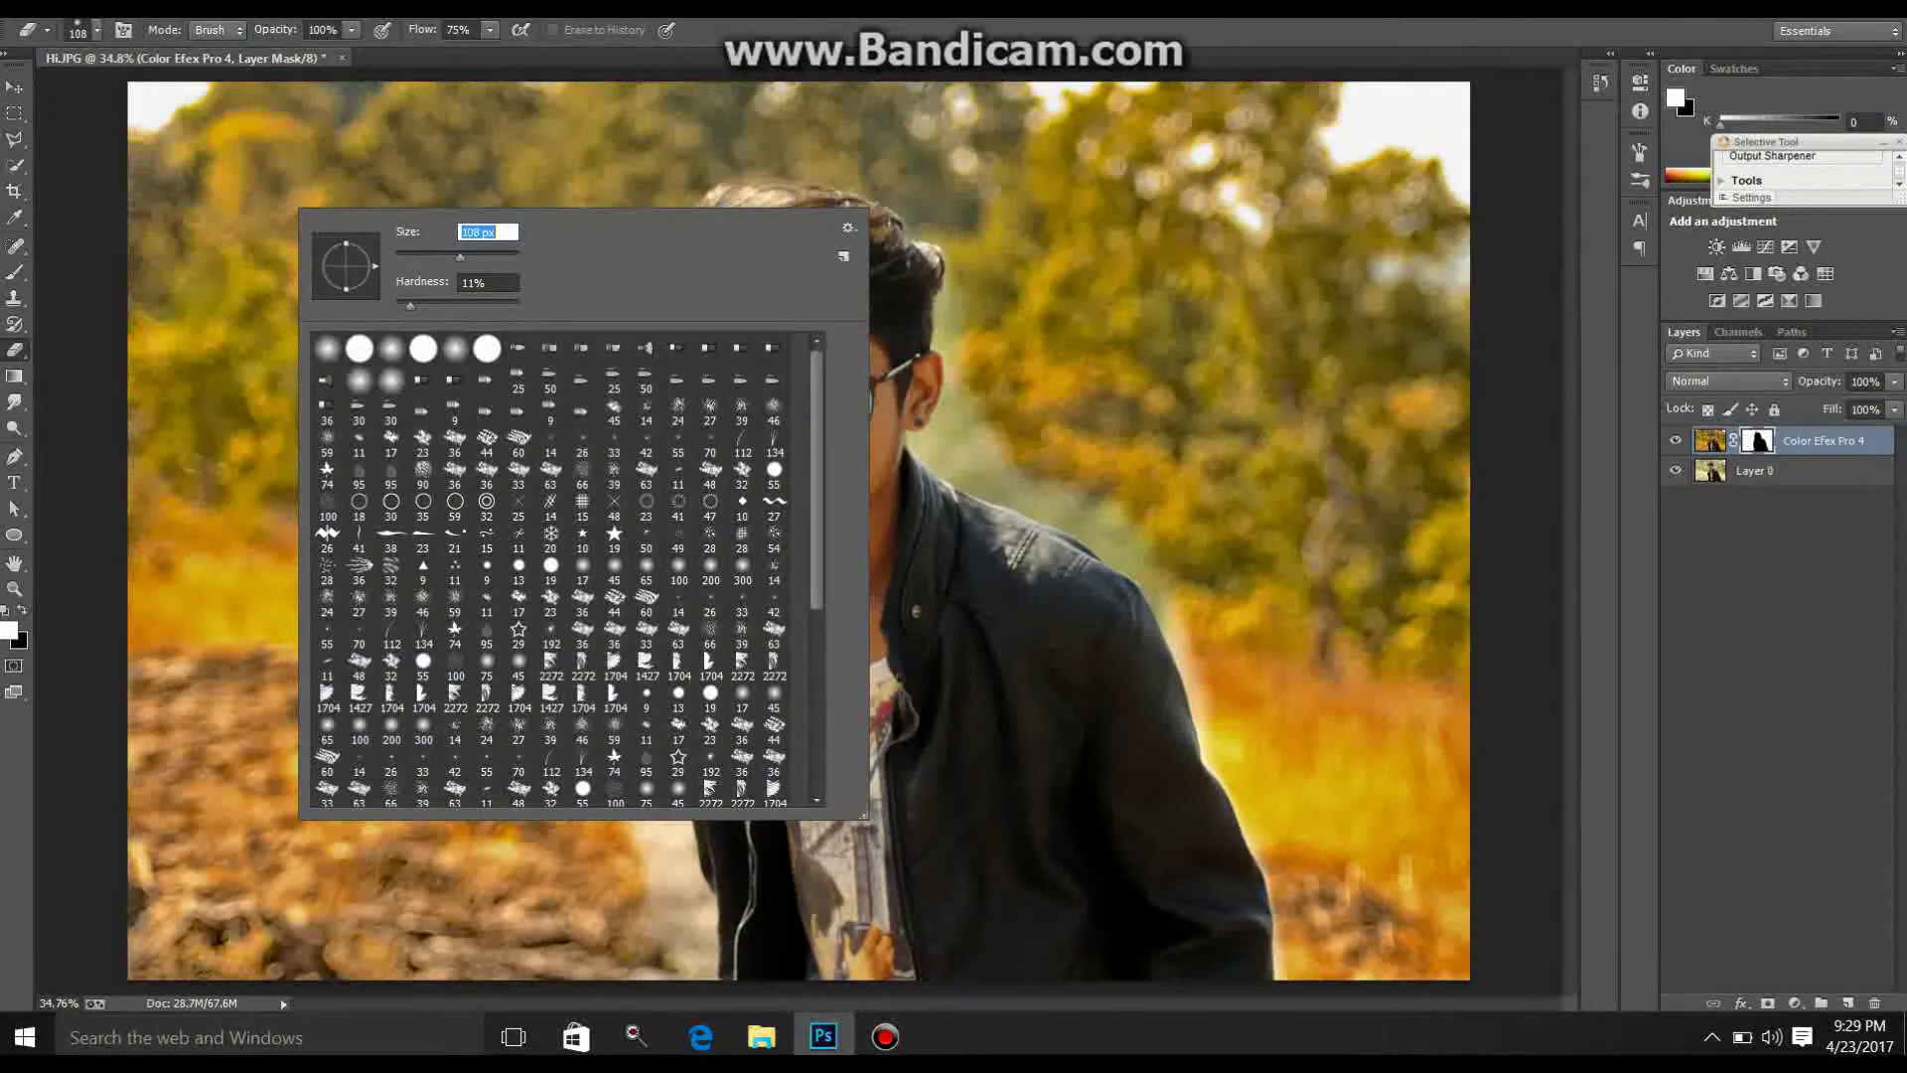
type("163")
key("Return")
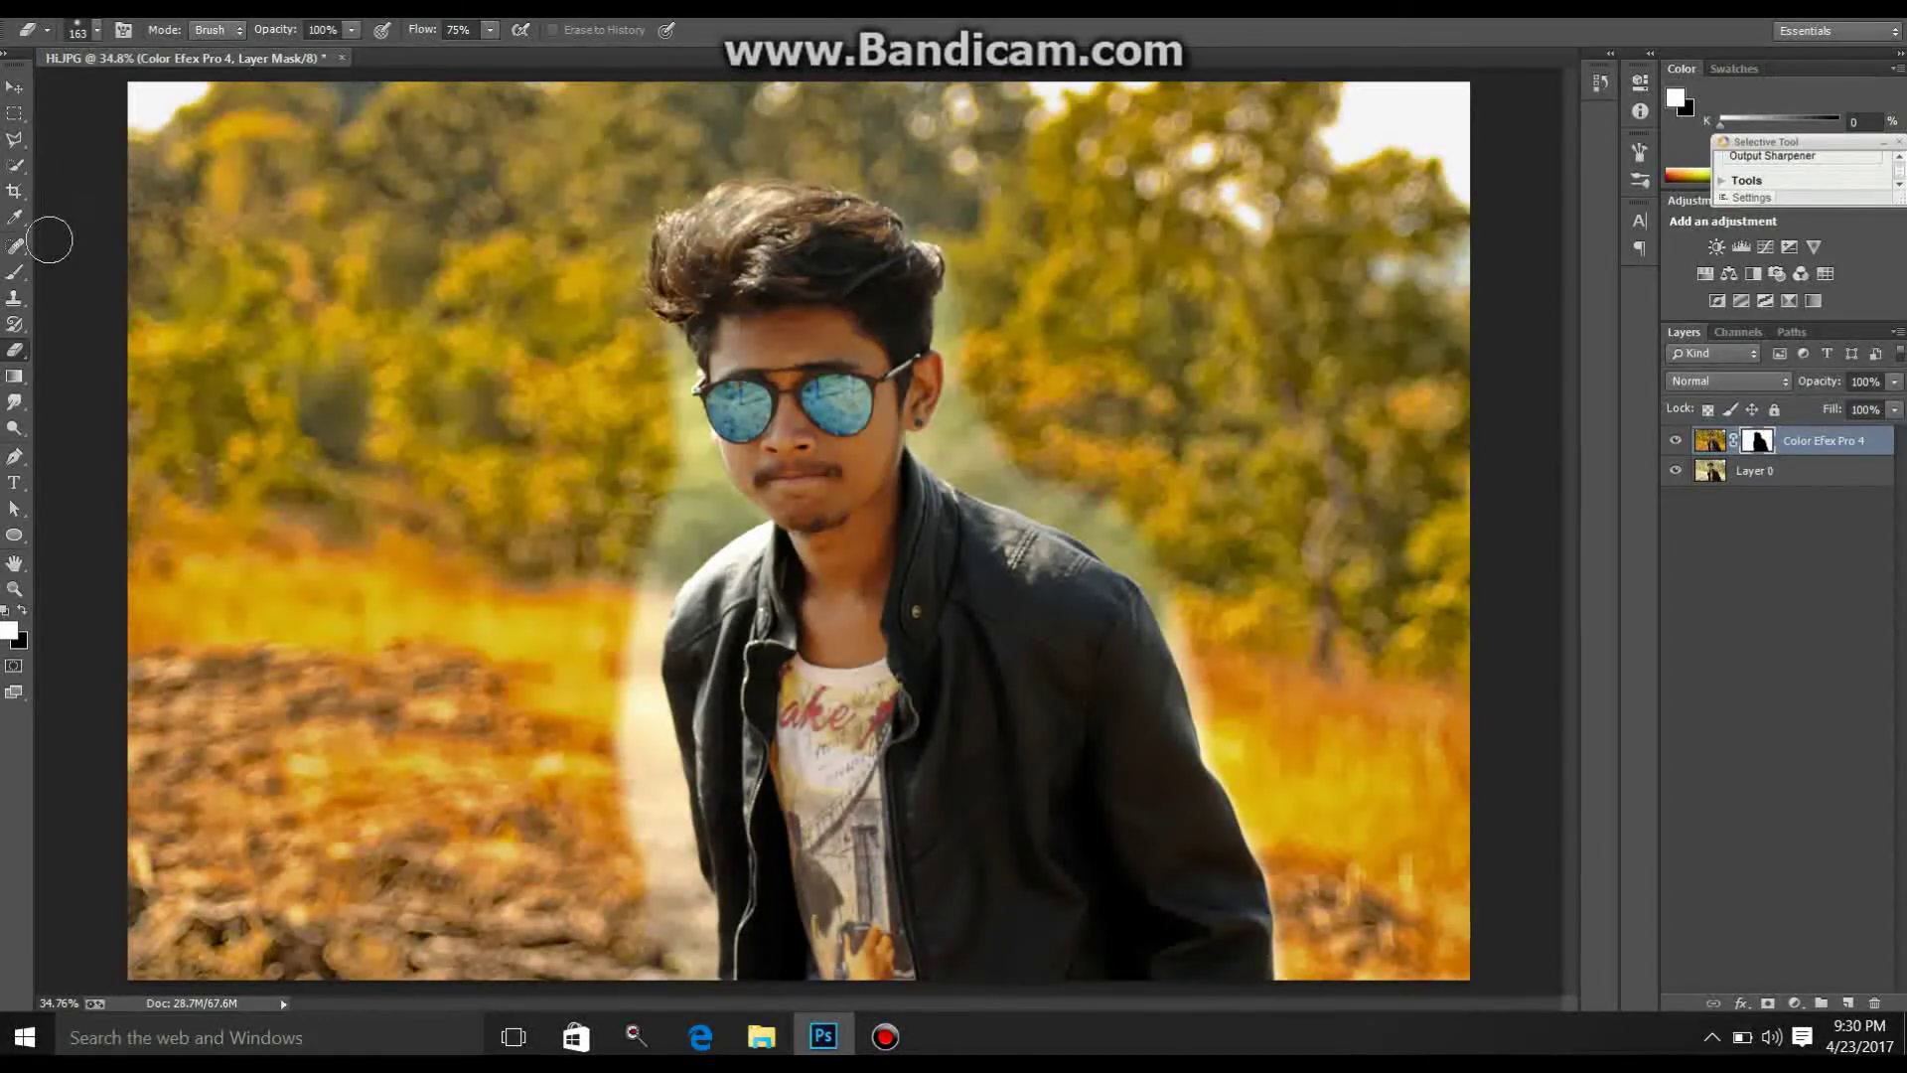
Step: Brush more warm effect down the path and along the jacket's left edge
left_click(15, 272)
mouse_move(648, 454)
left_mouse_down()
mouse_move(627, 694)
mouse_move(685, 964)
left_mouse_up()
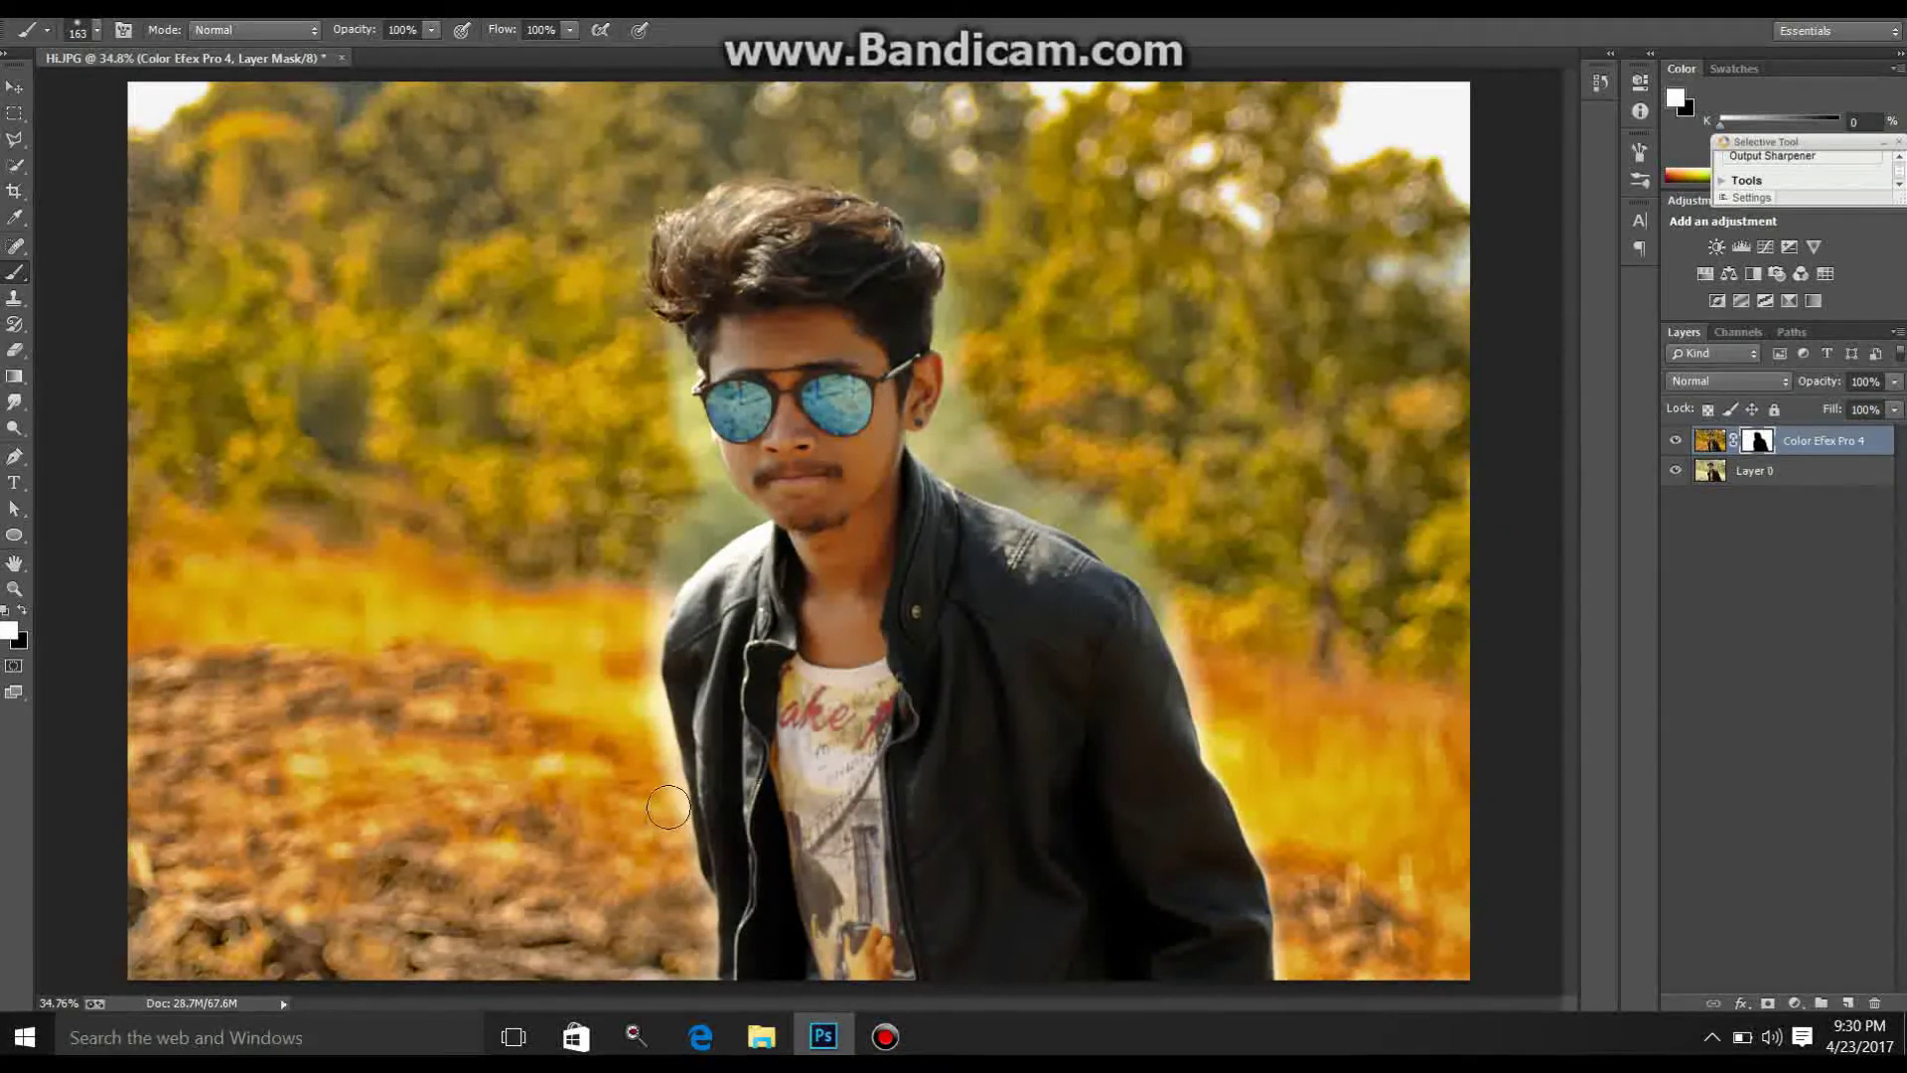
left_click_drag(643, 665, 663, 388)
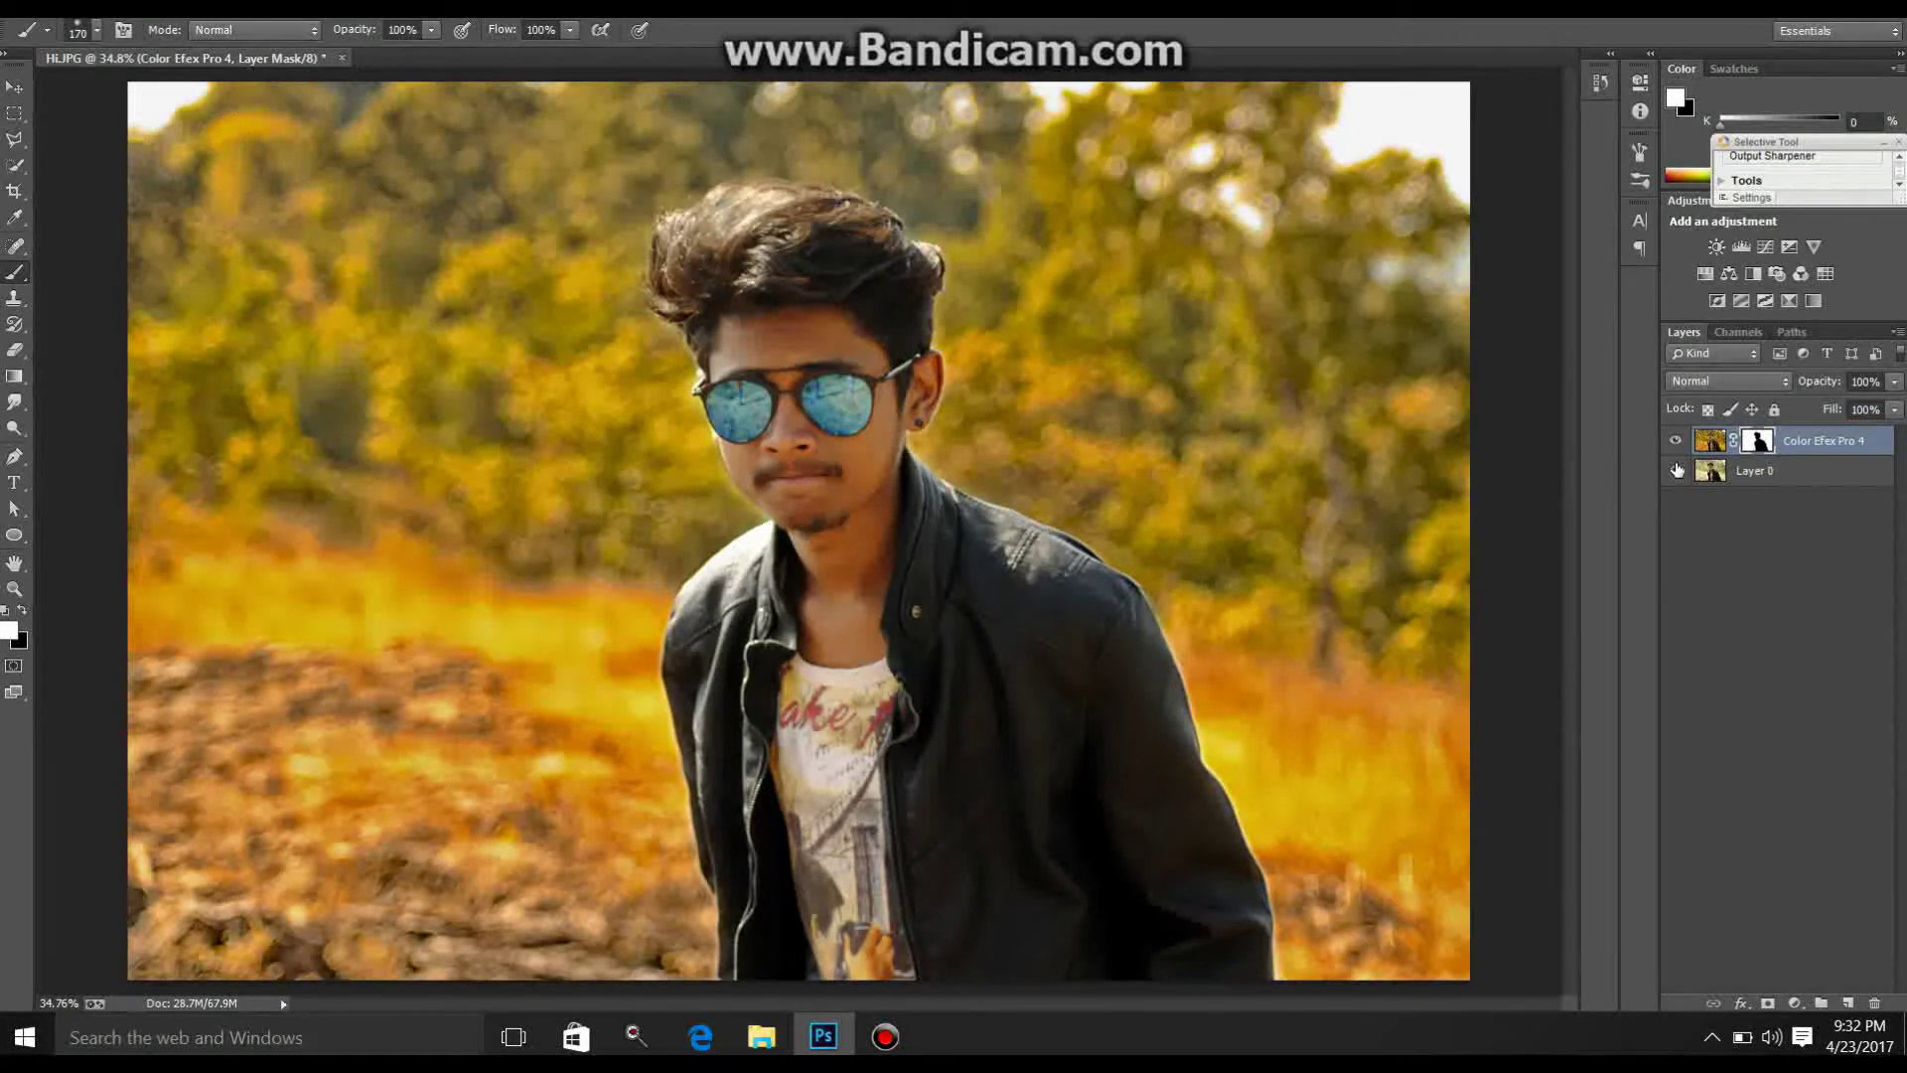
right_click(1758, 441)
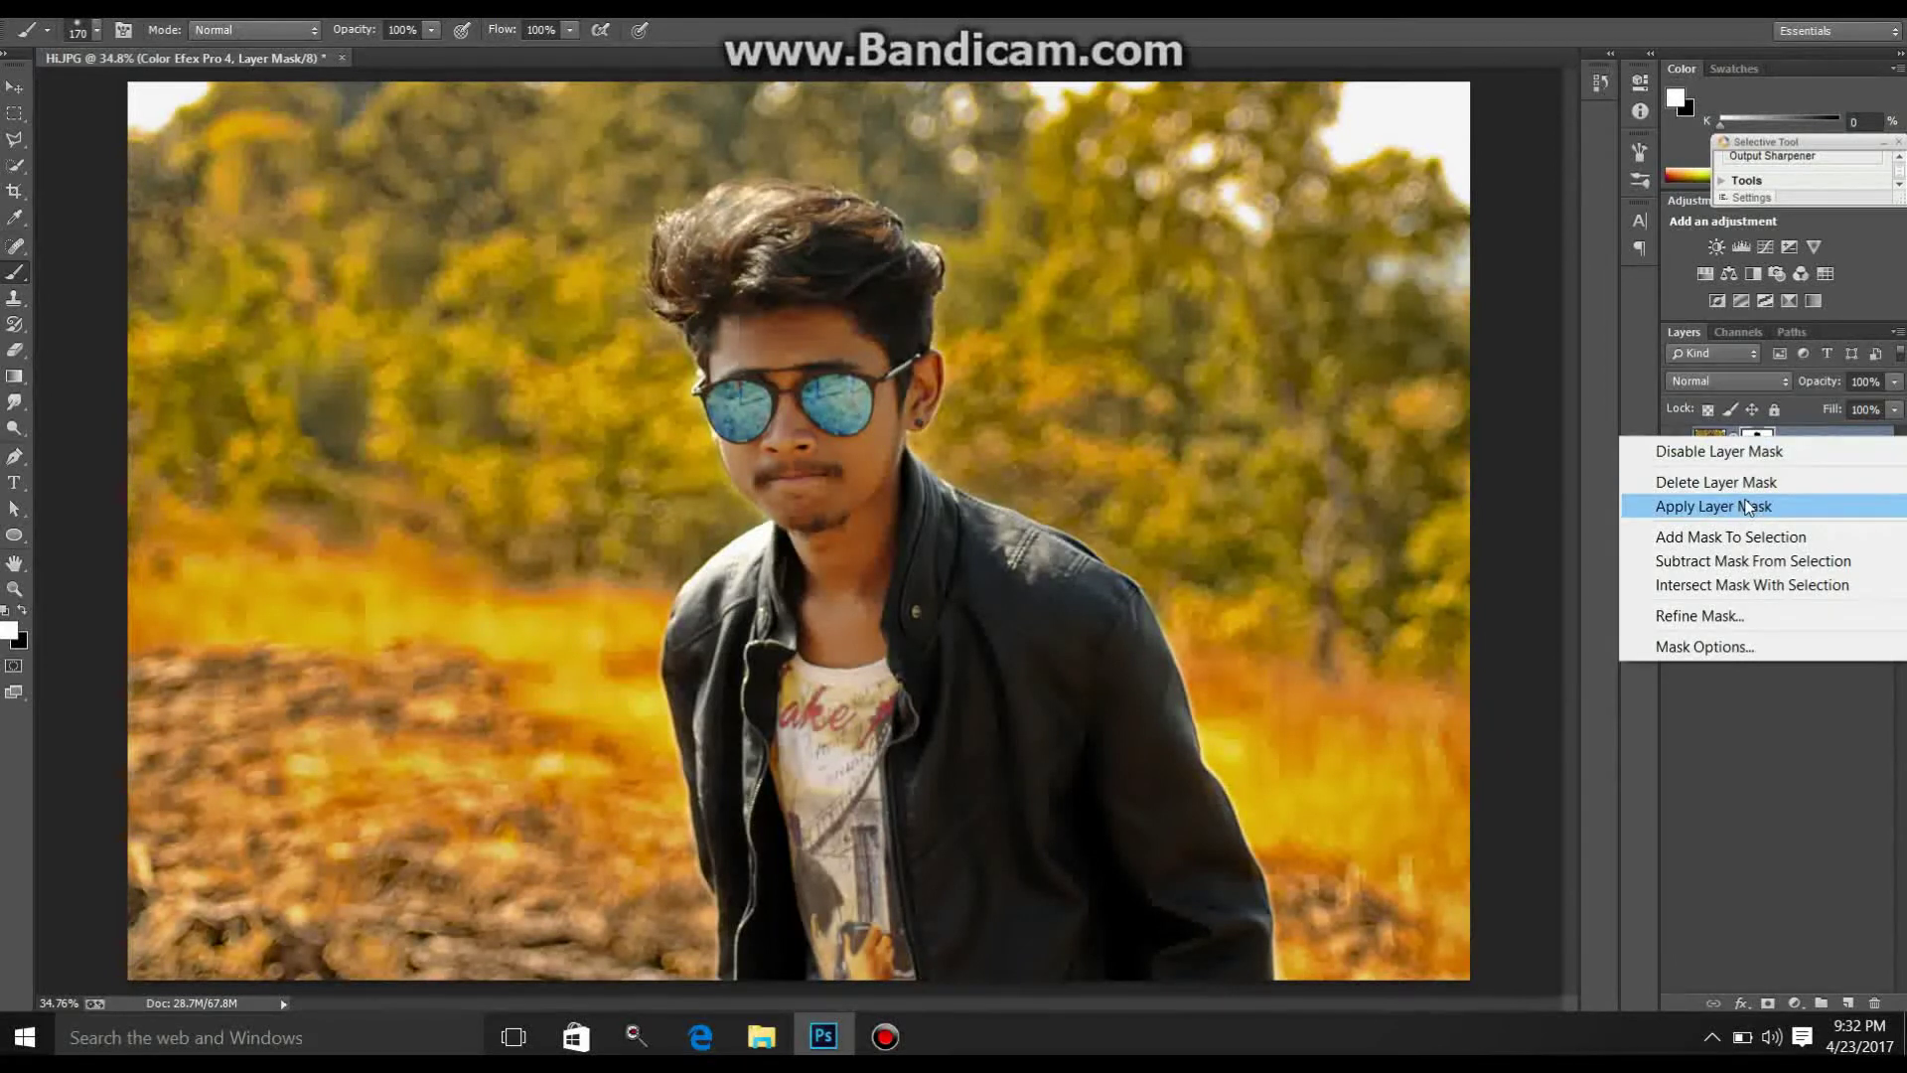
Step: Apply the layer mask permanently and toggle the effect layer to compare before and after
left_click(1748, 507)
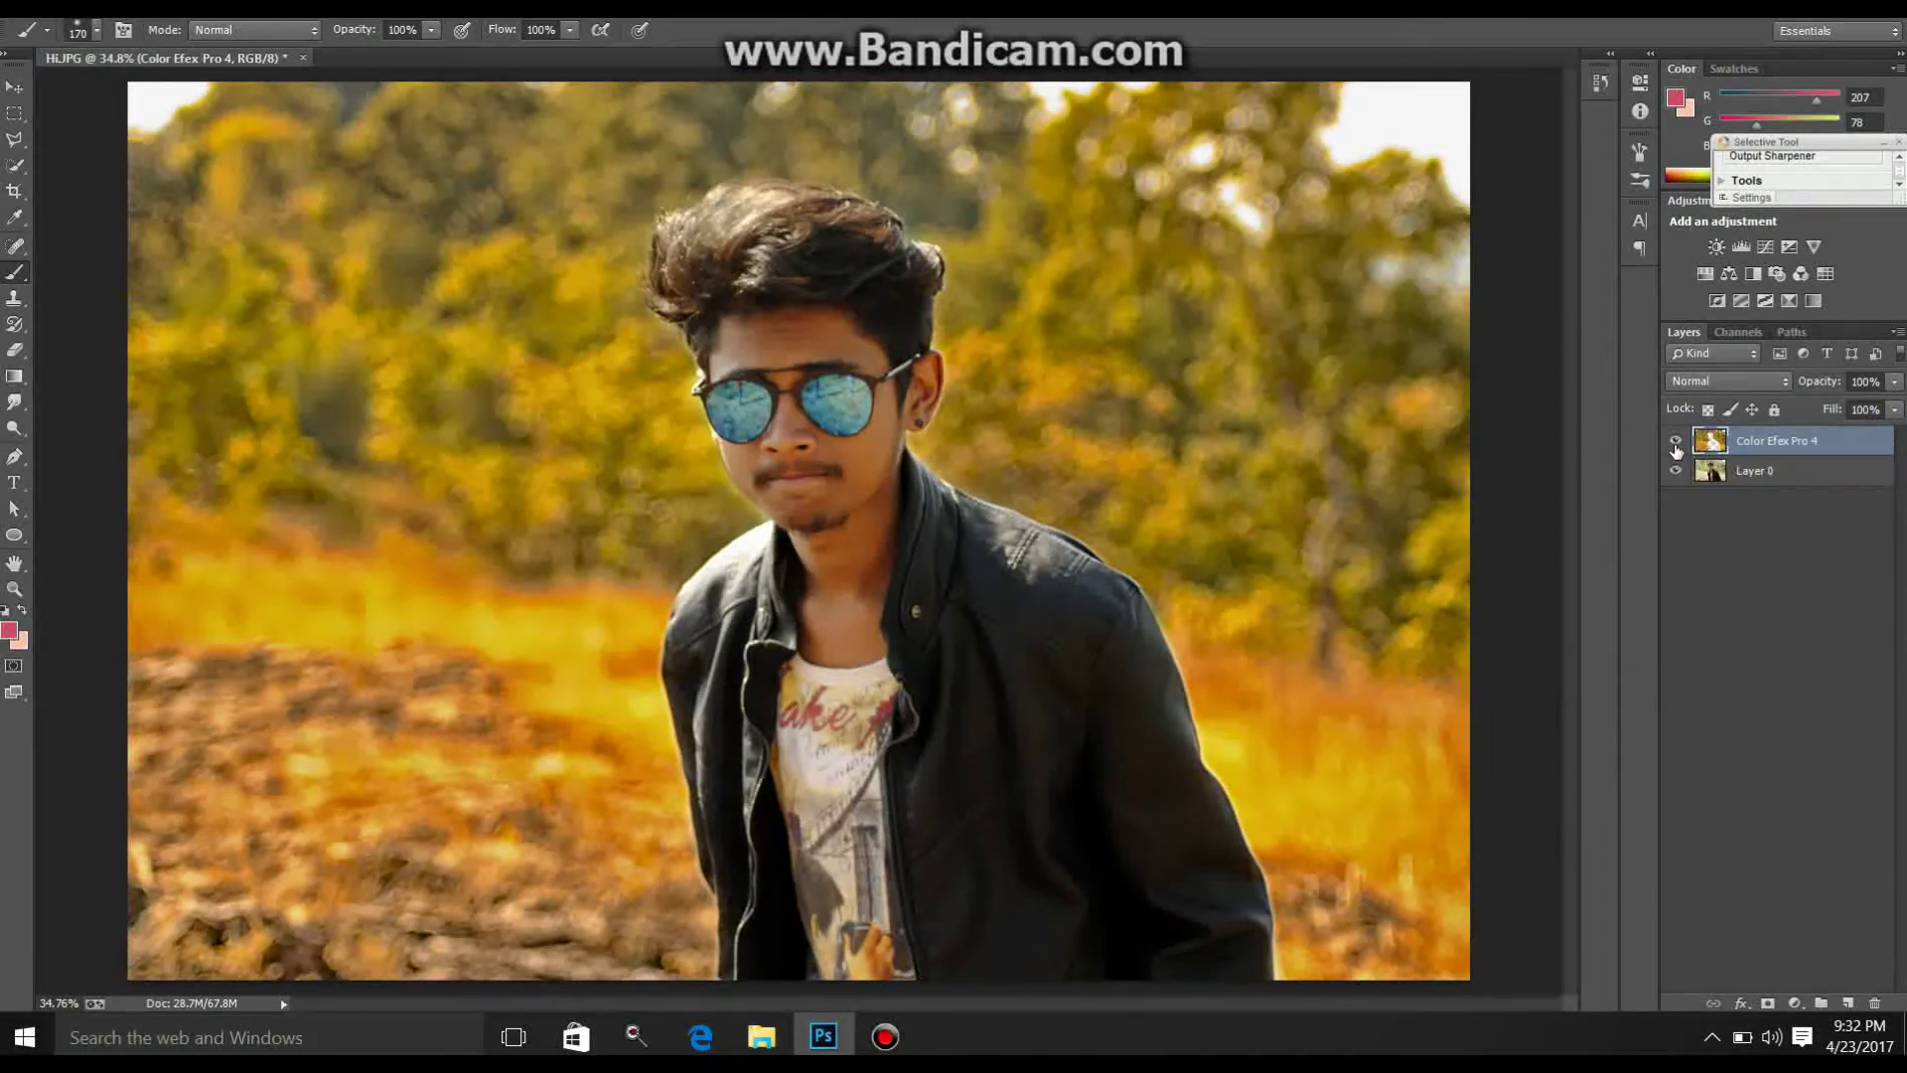
left_click(1676, 442)
left_click(1676, 442)
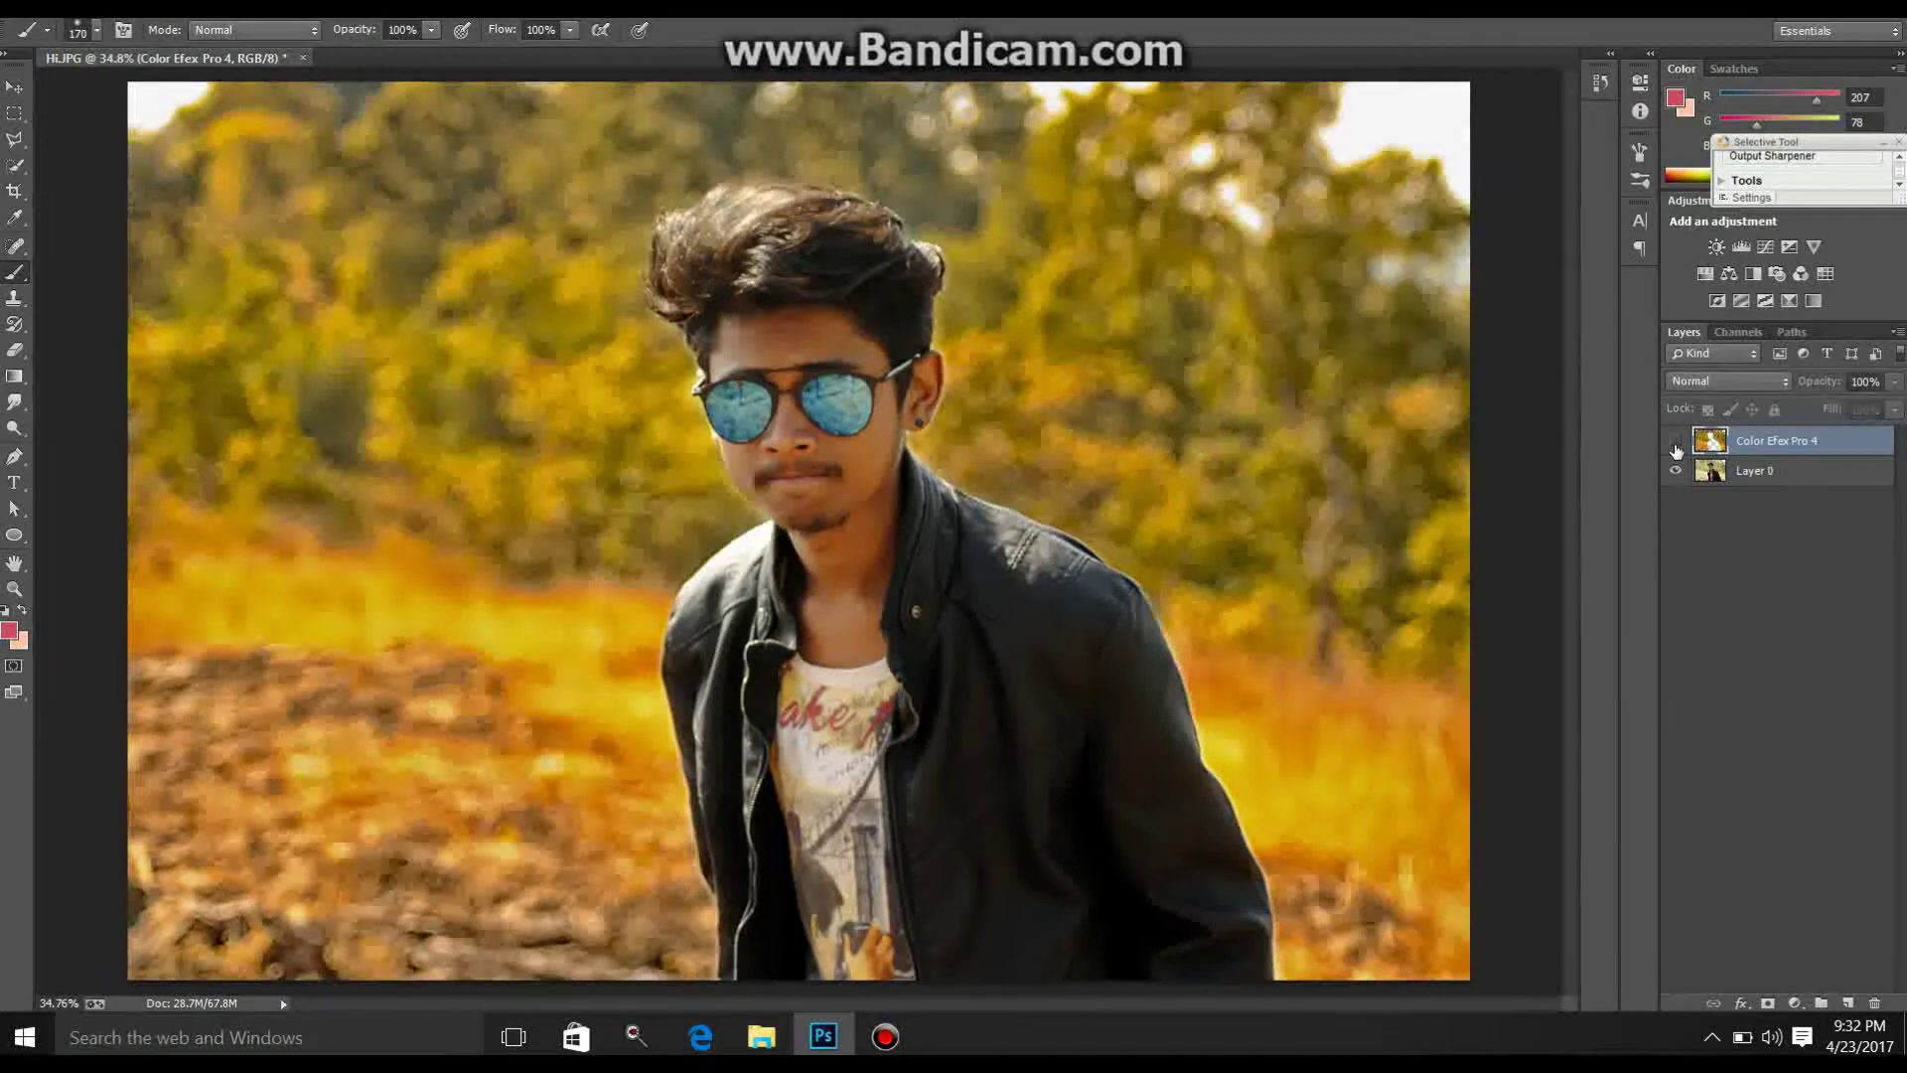
left_click(1676, 442)
left_click(1676, 442)
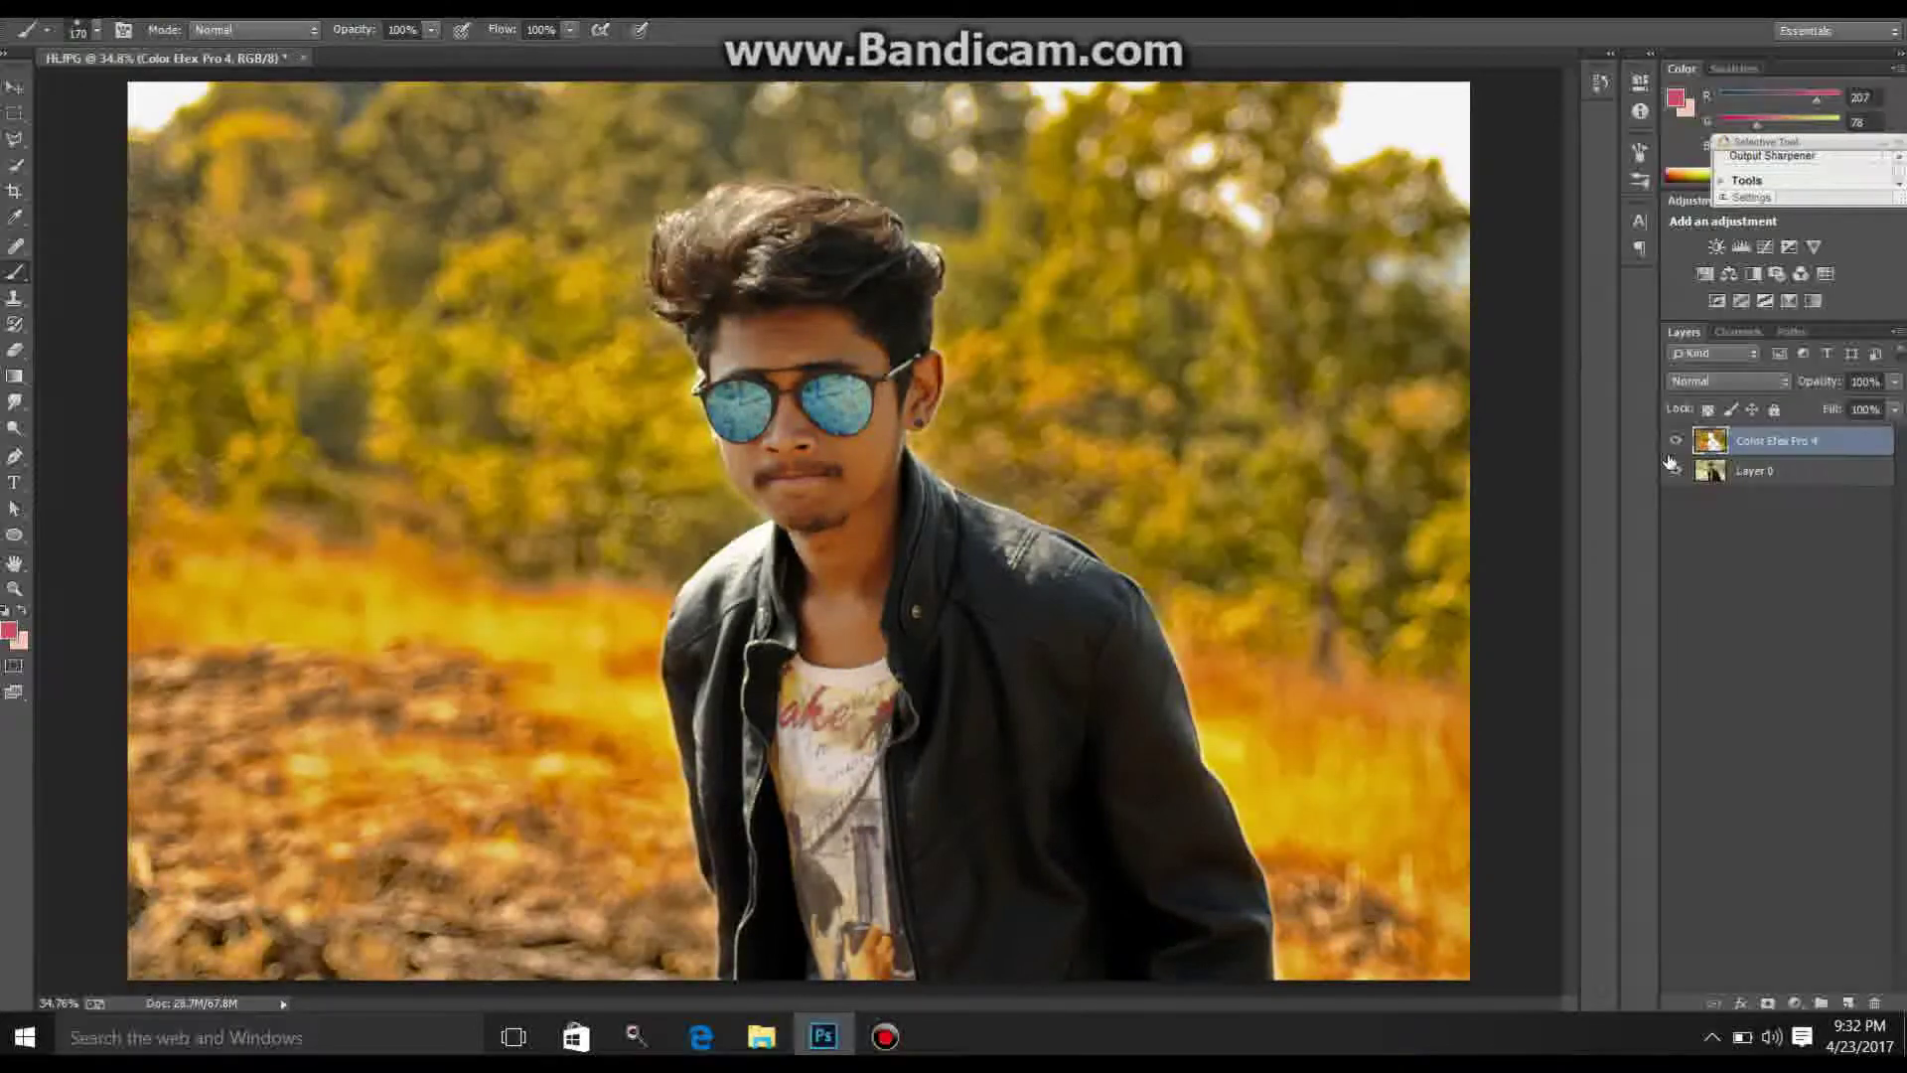
Step: Select Layer 0 and launch Color Efex Pro 4 on it
left_click(1748, 473)
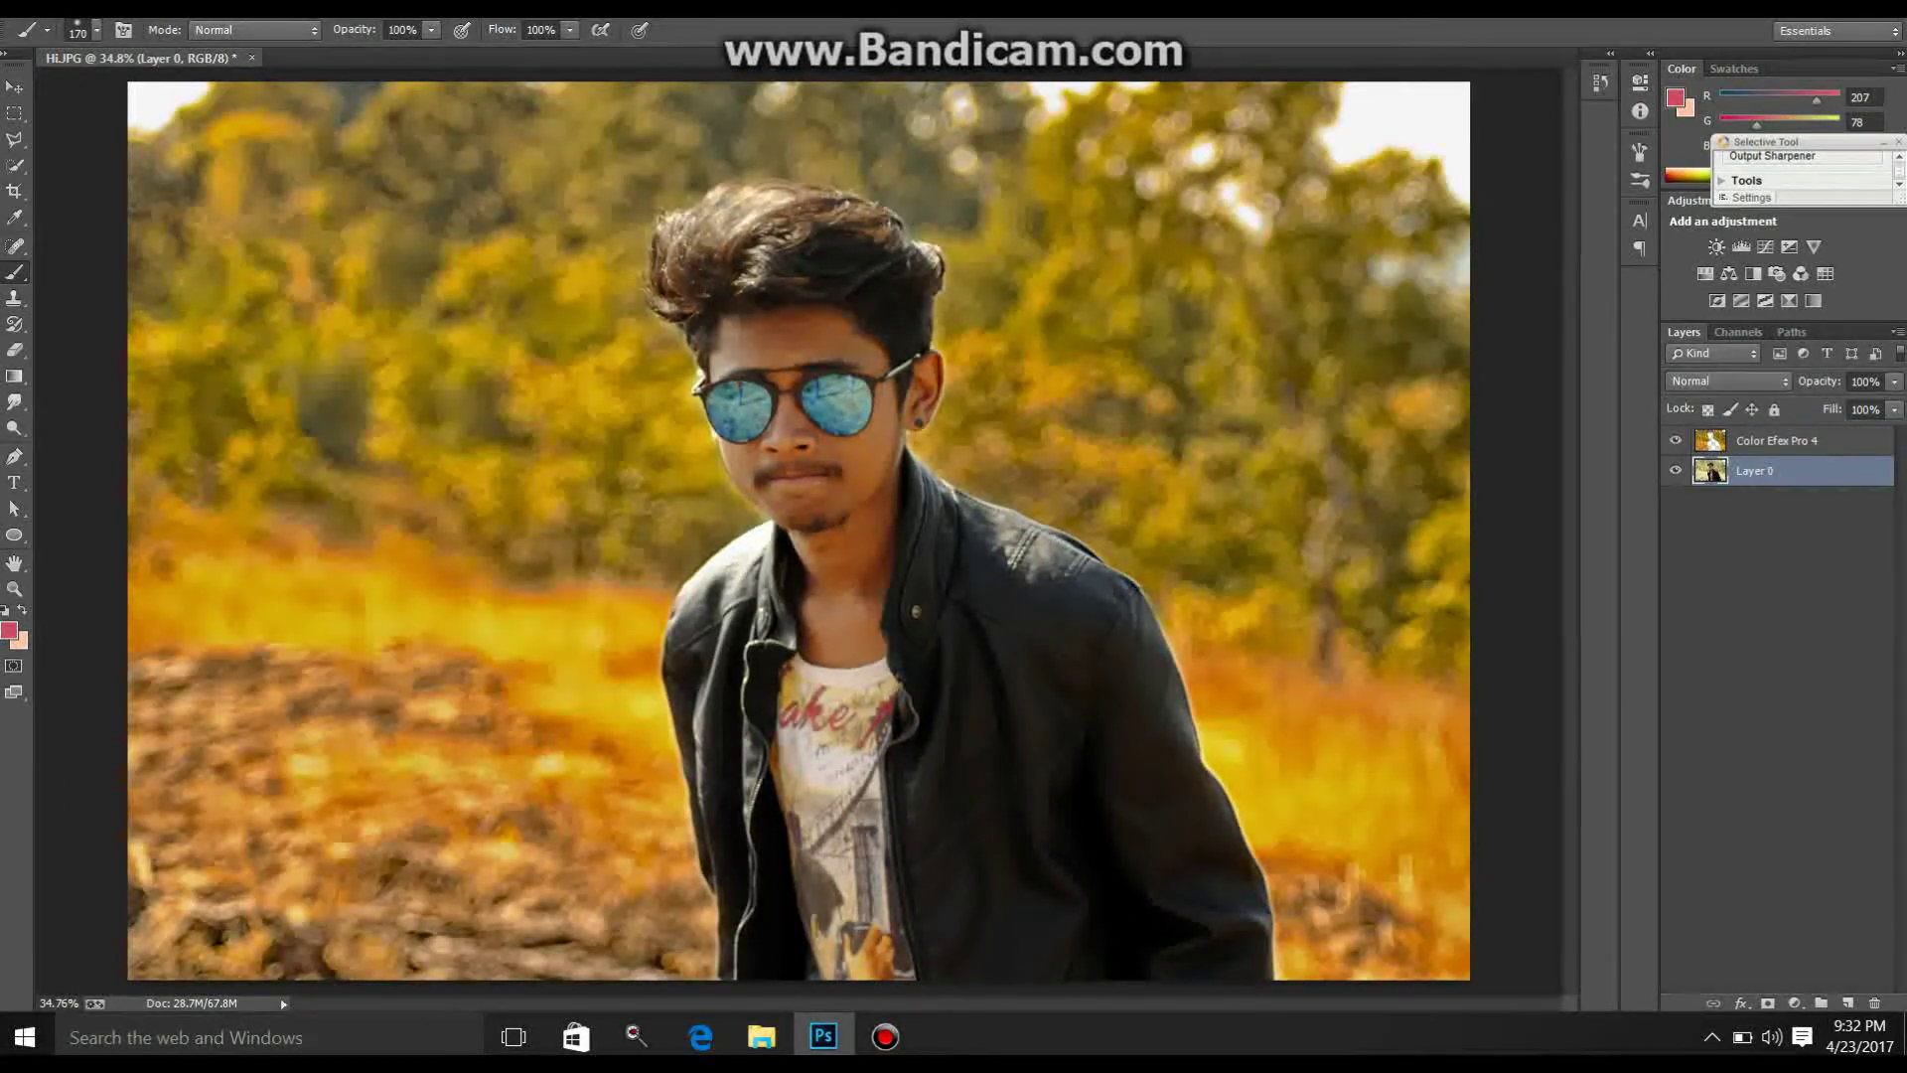
left_click(313, 10)
mouse_move(361, 503)
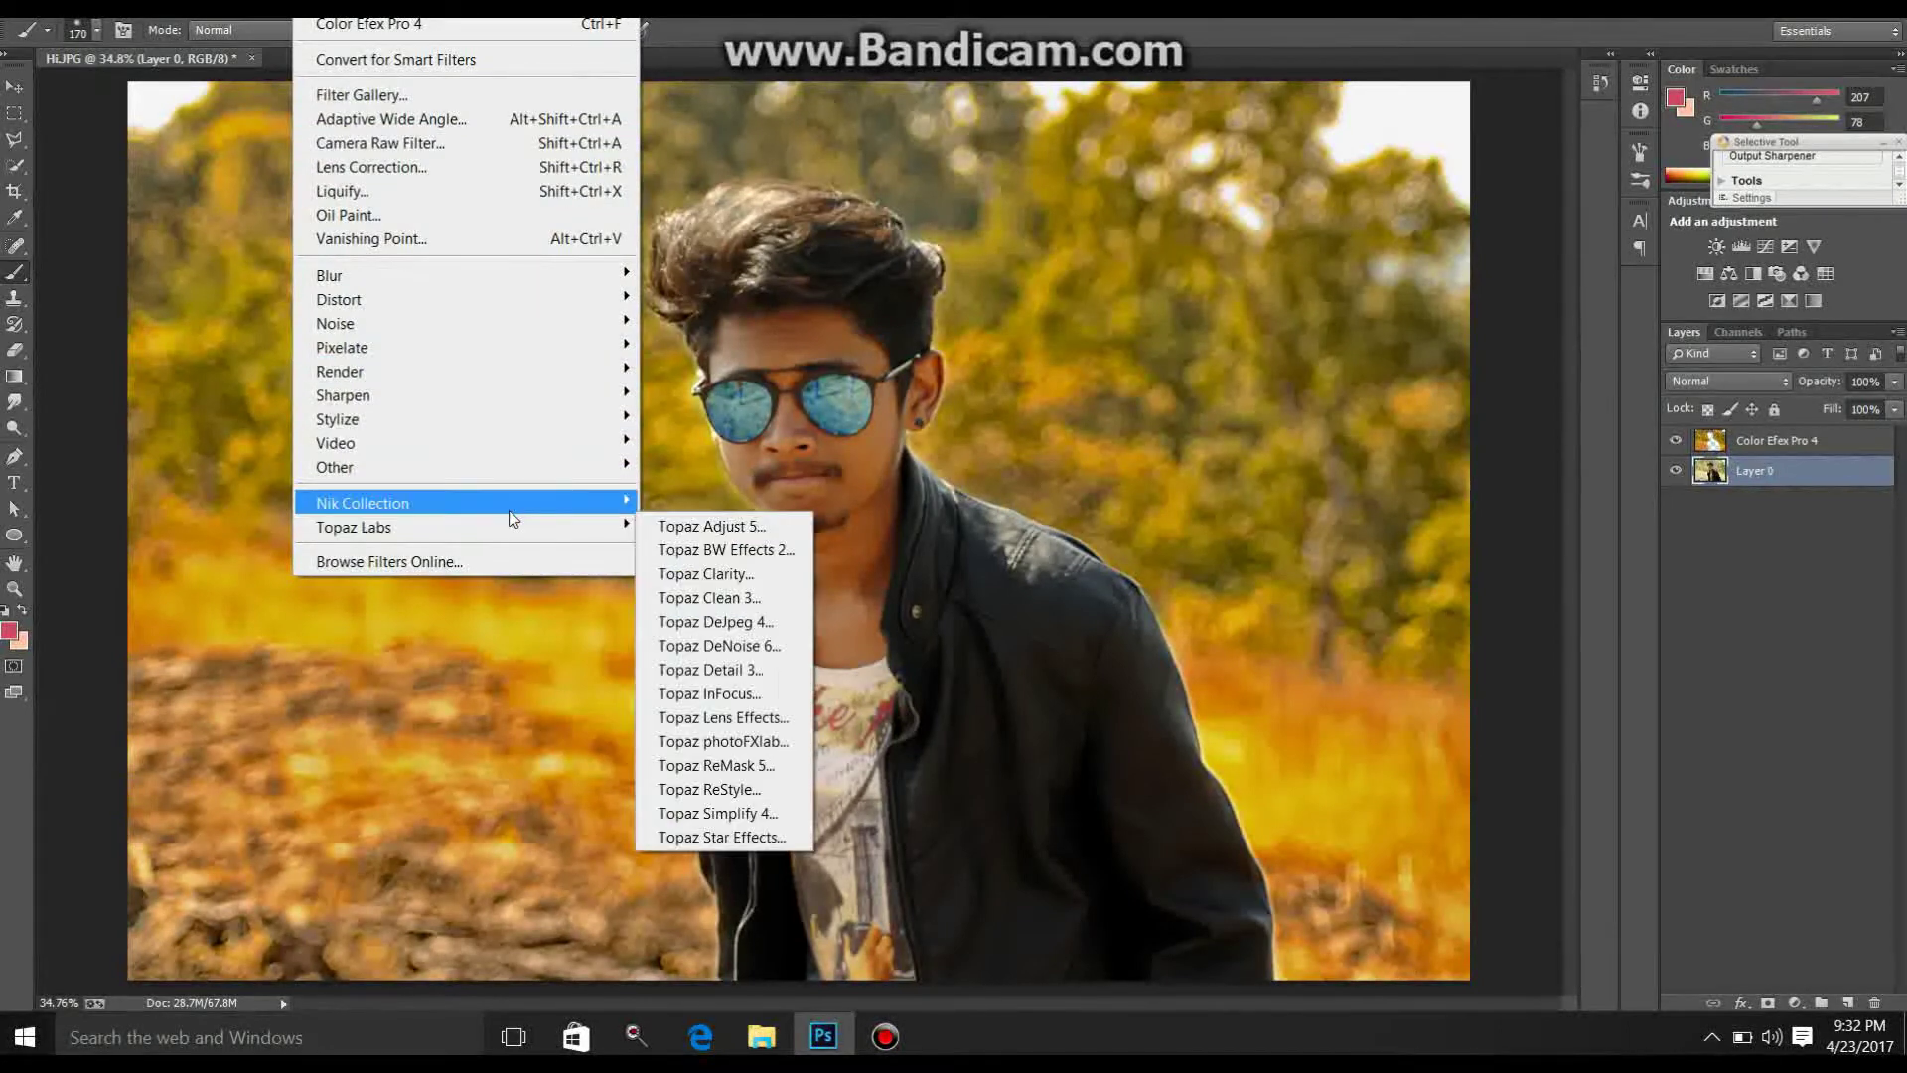
left_click(668, 523)
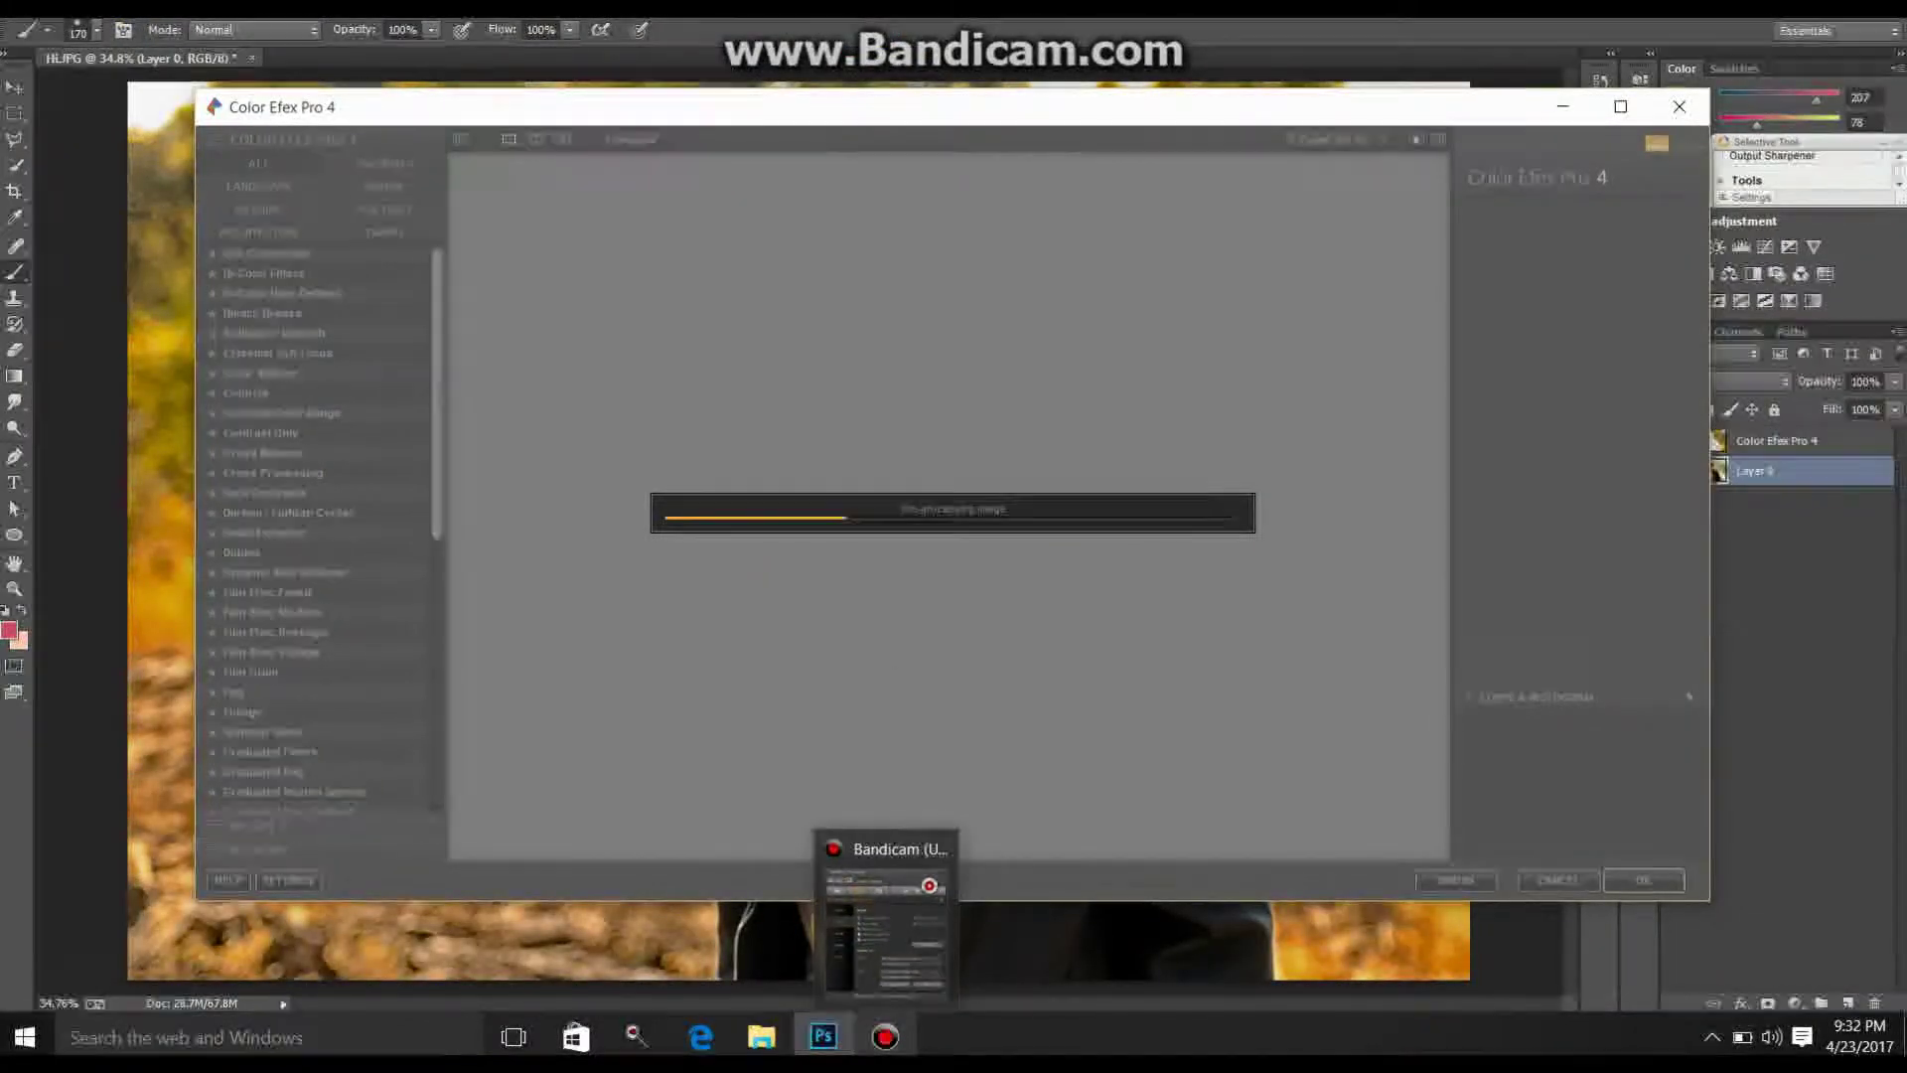
mouse_move(885, 1037)
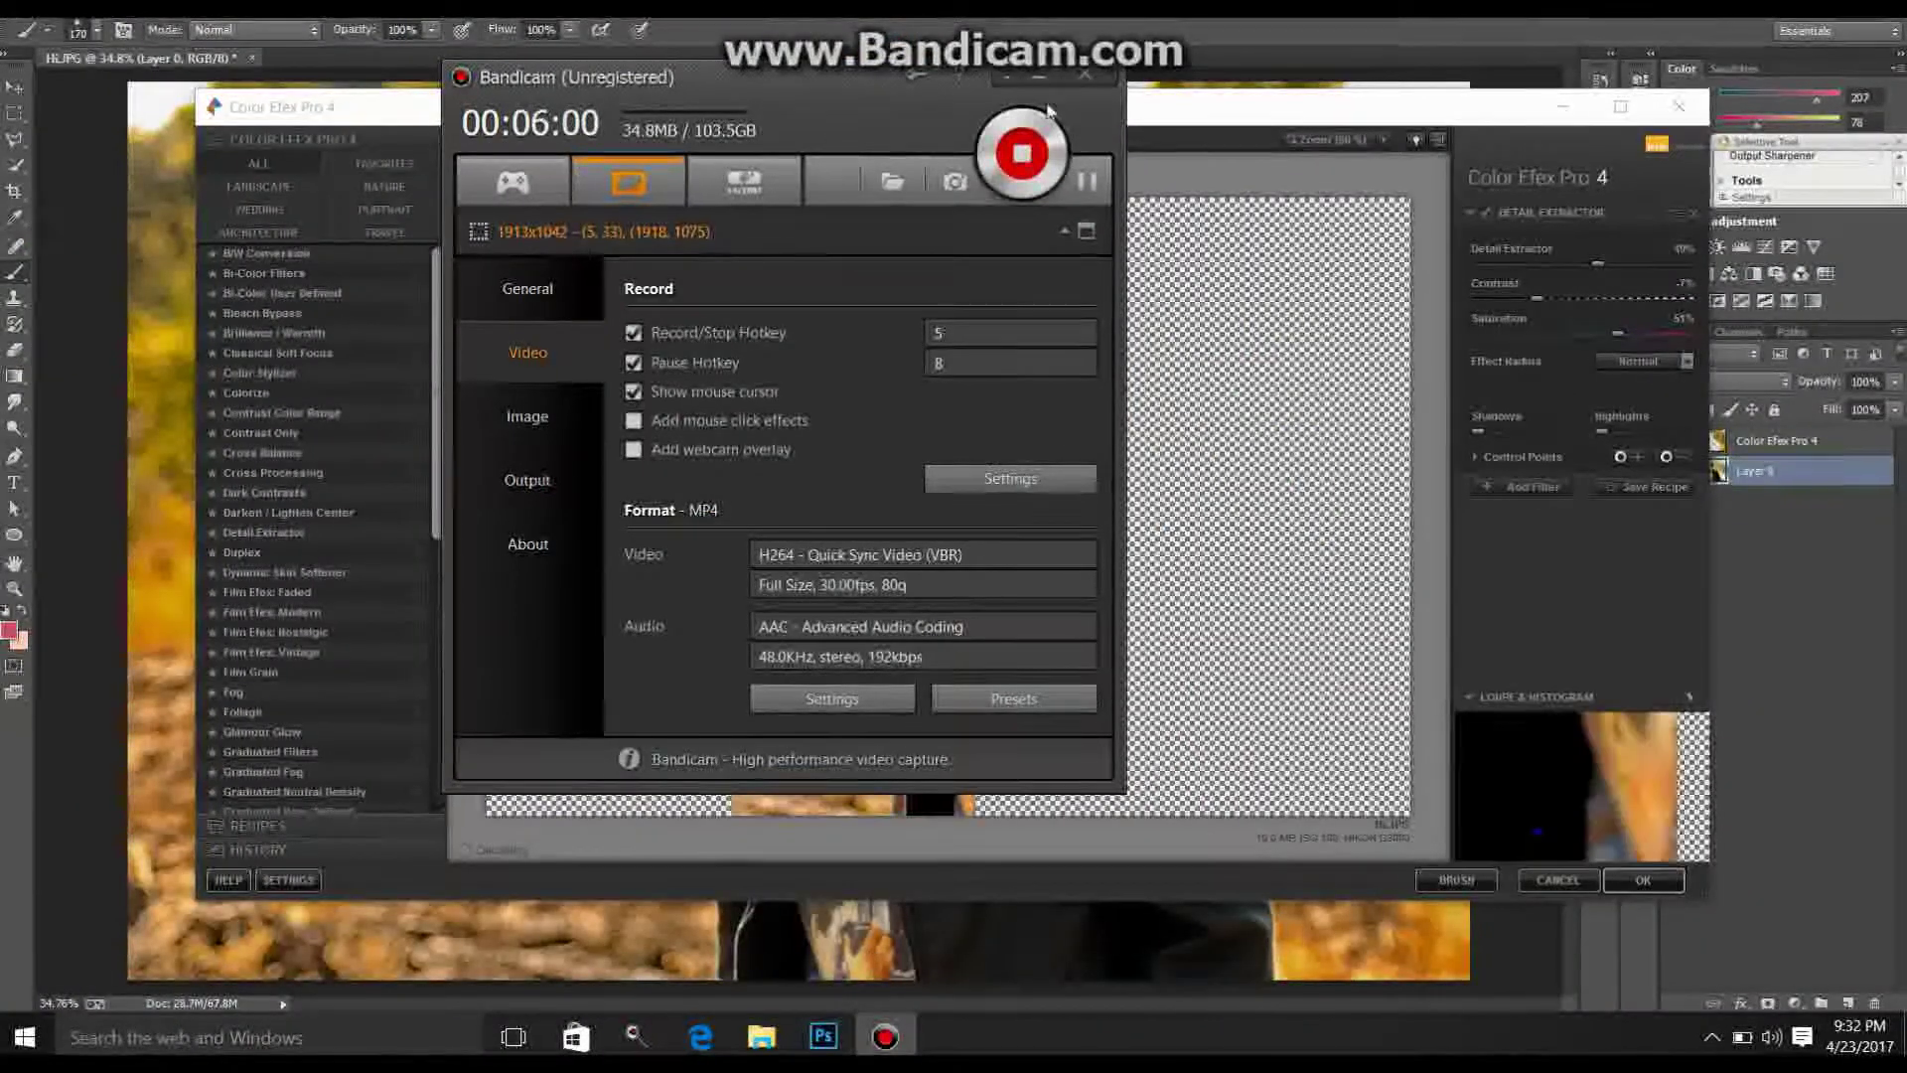
left_click(1040, 76)
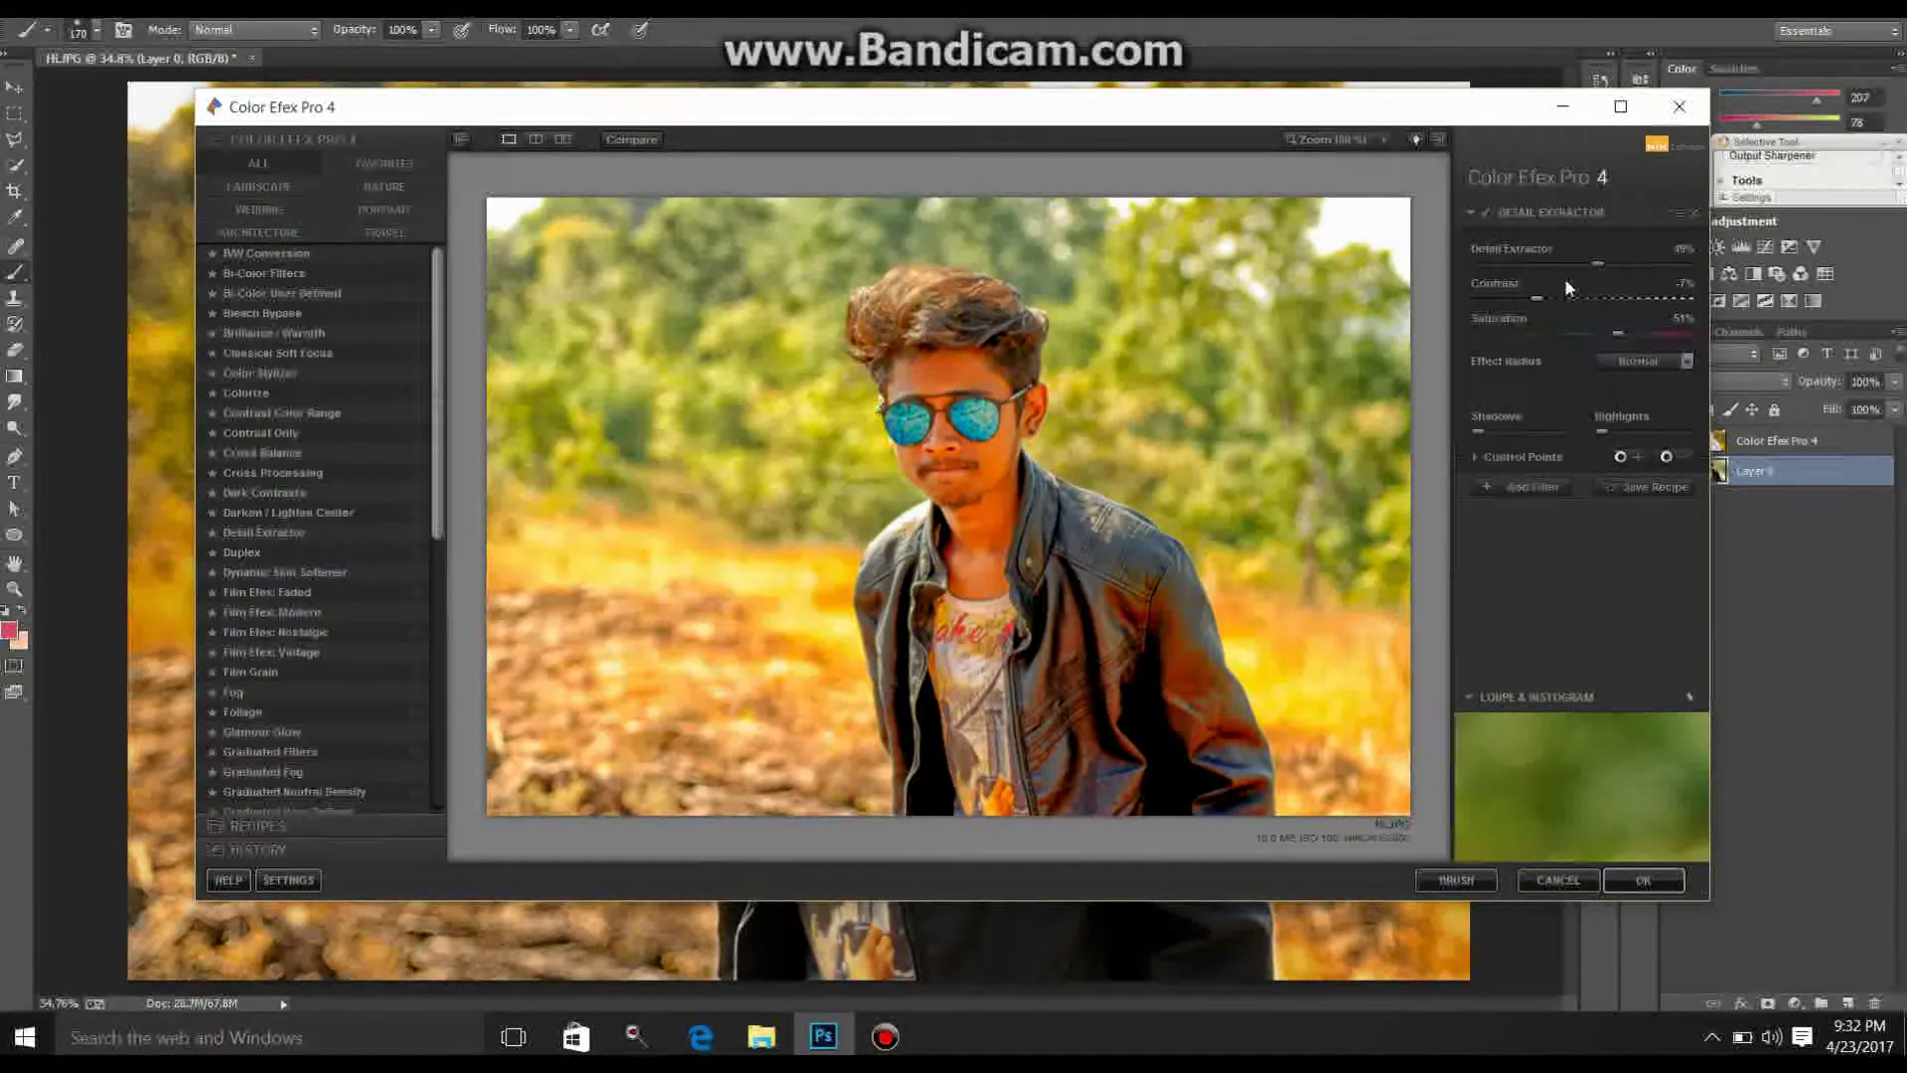
Step: Retune Detail Extractor to 53% detail, -5% contrast and 3% saturation, and add an empty filter slot
left_click(1591, 297)
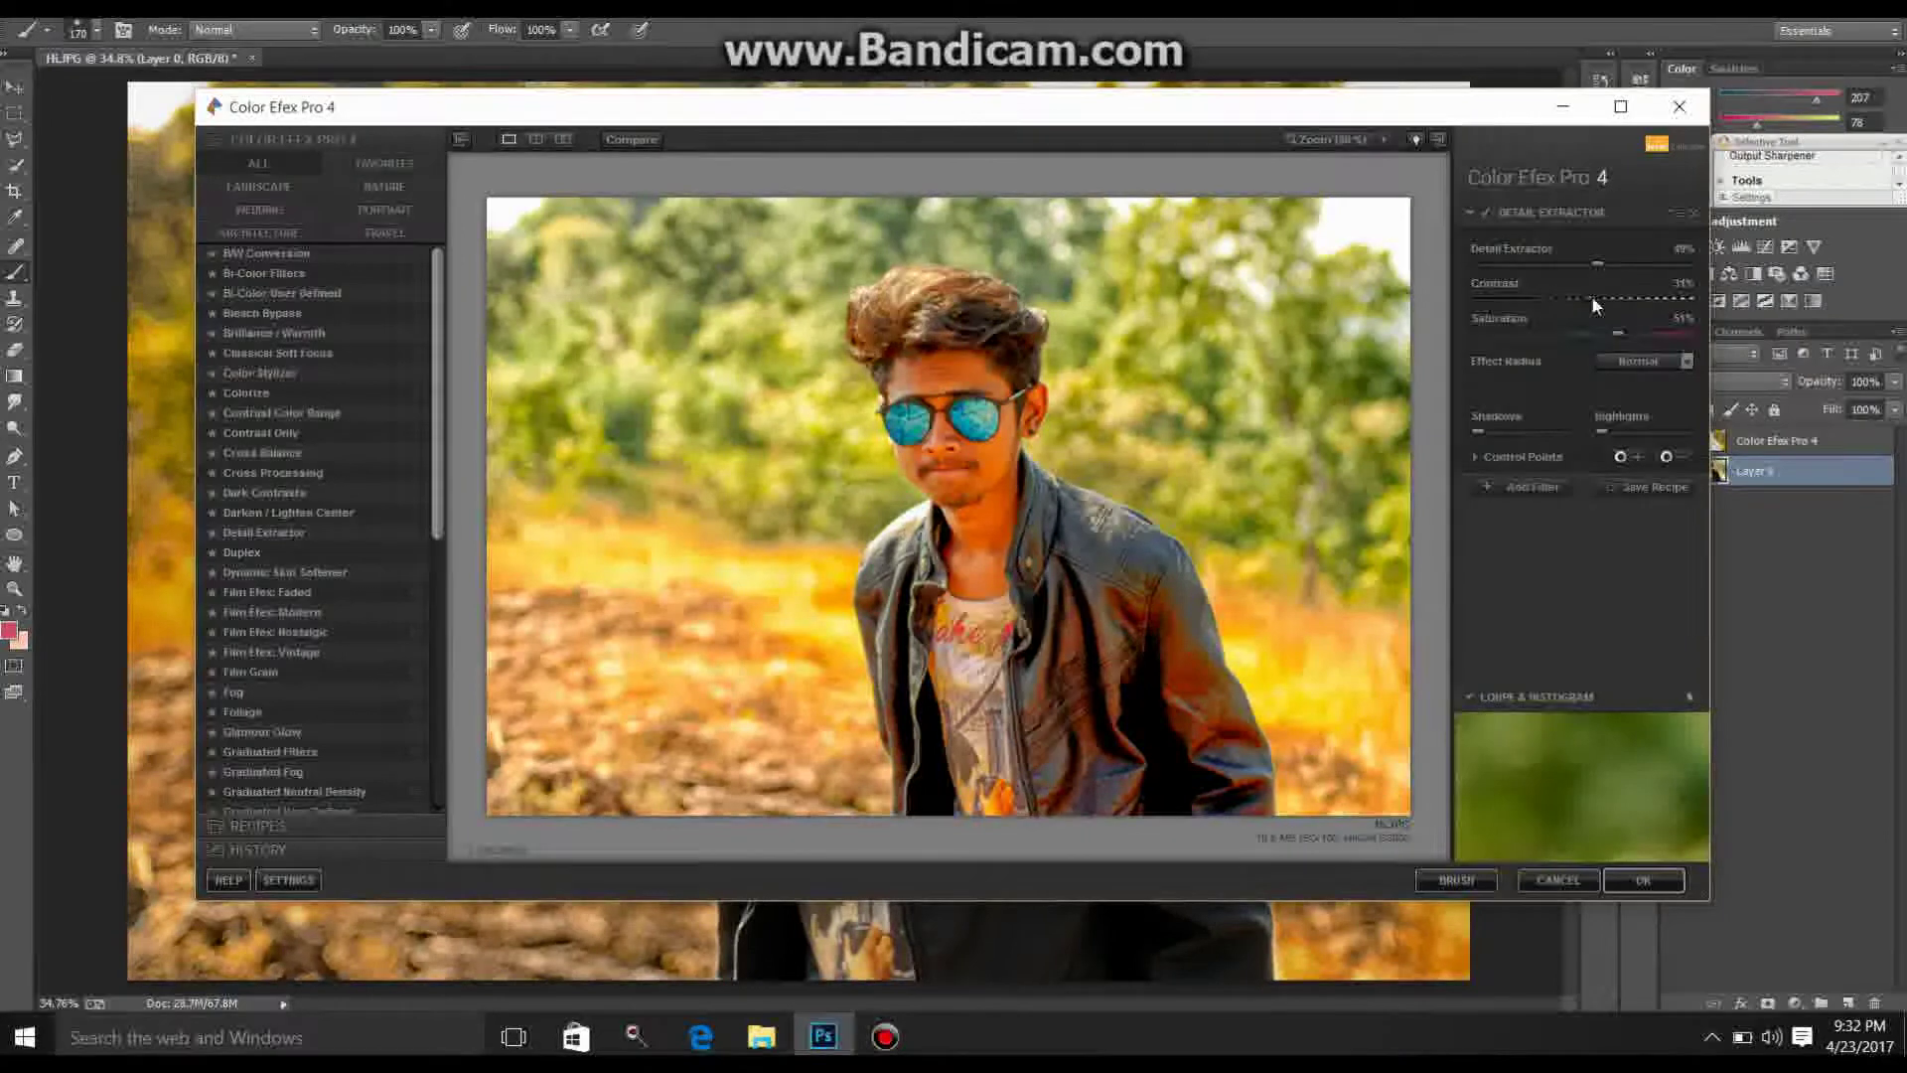
left_click(1551, 335)
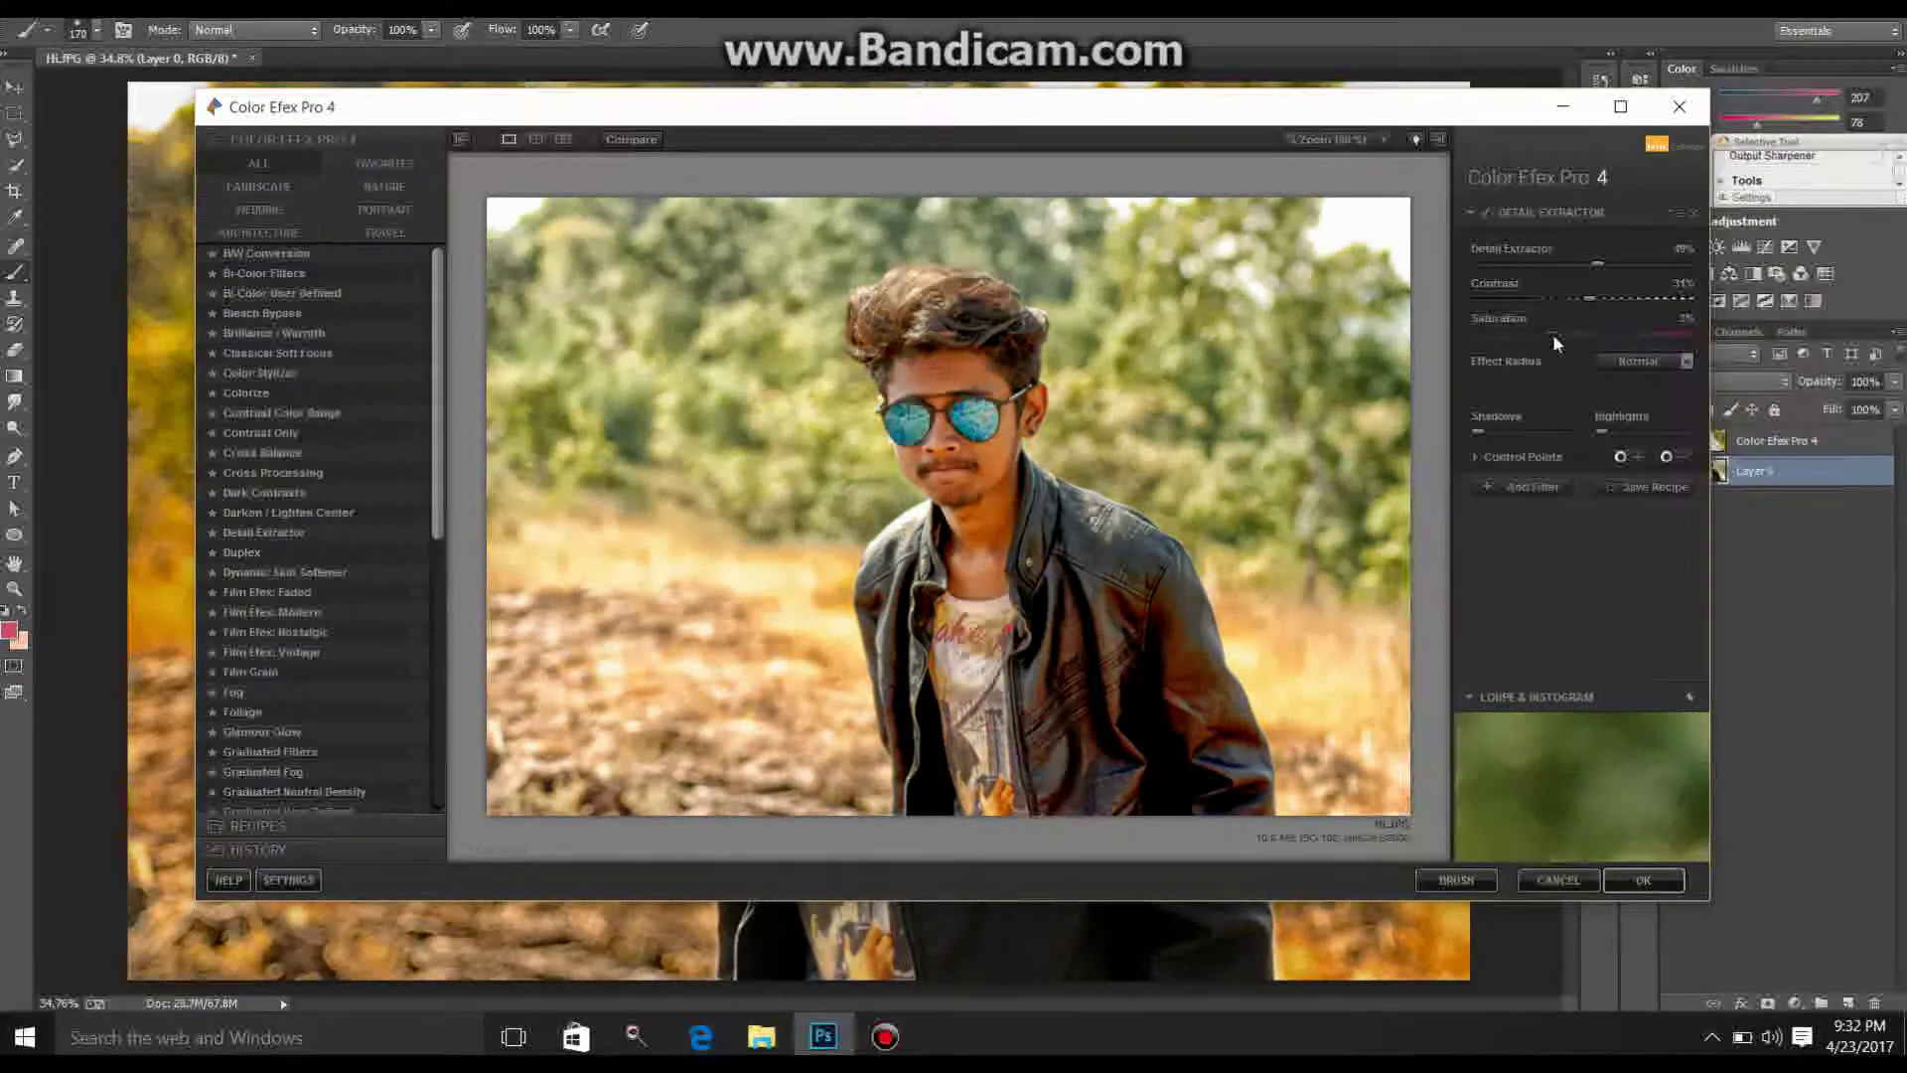
left_click(1540, 298)
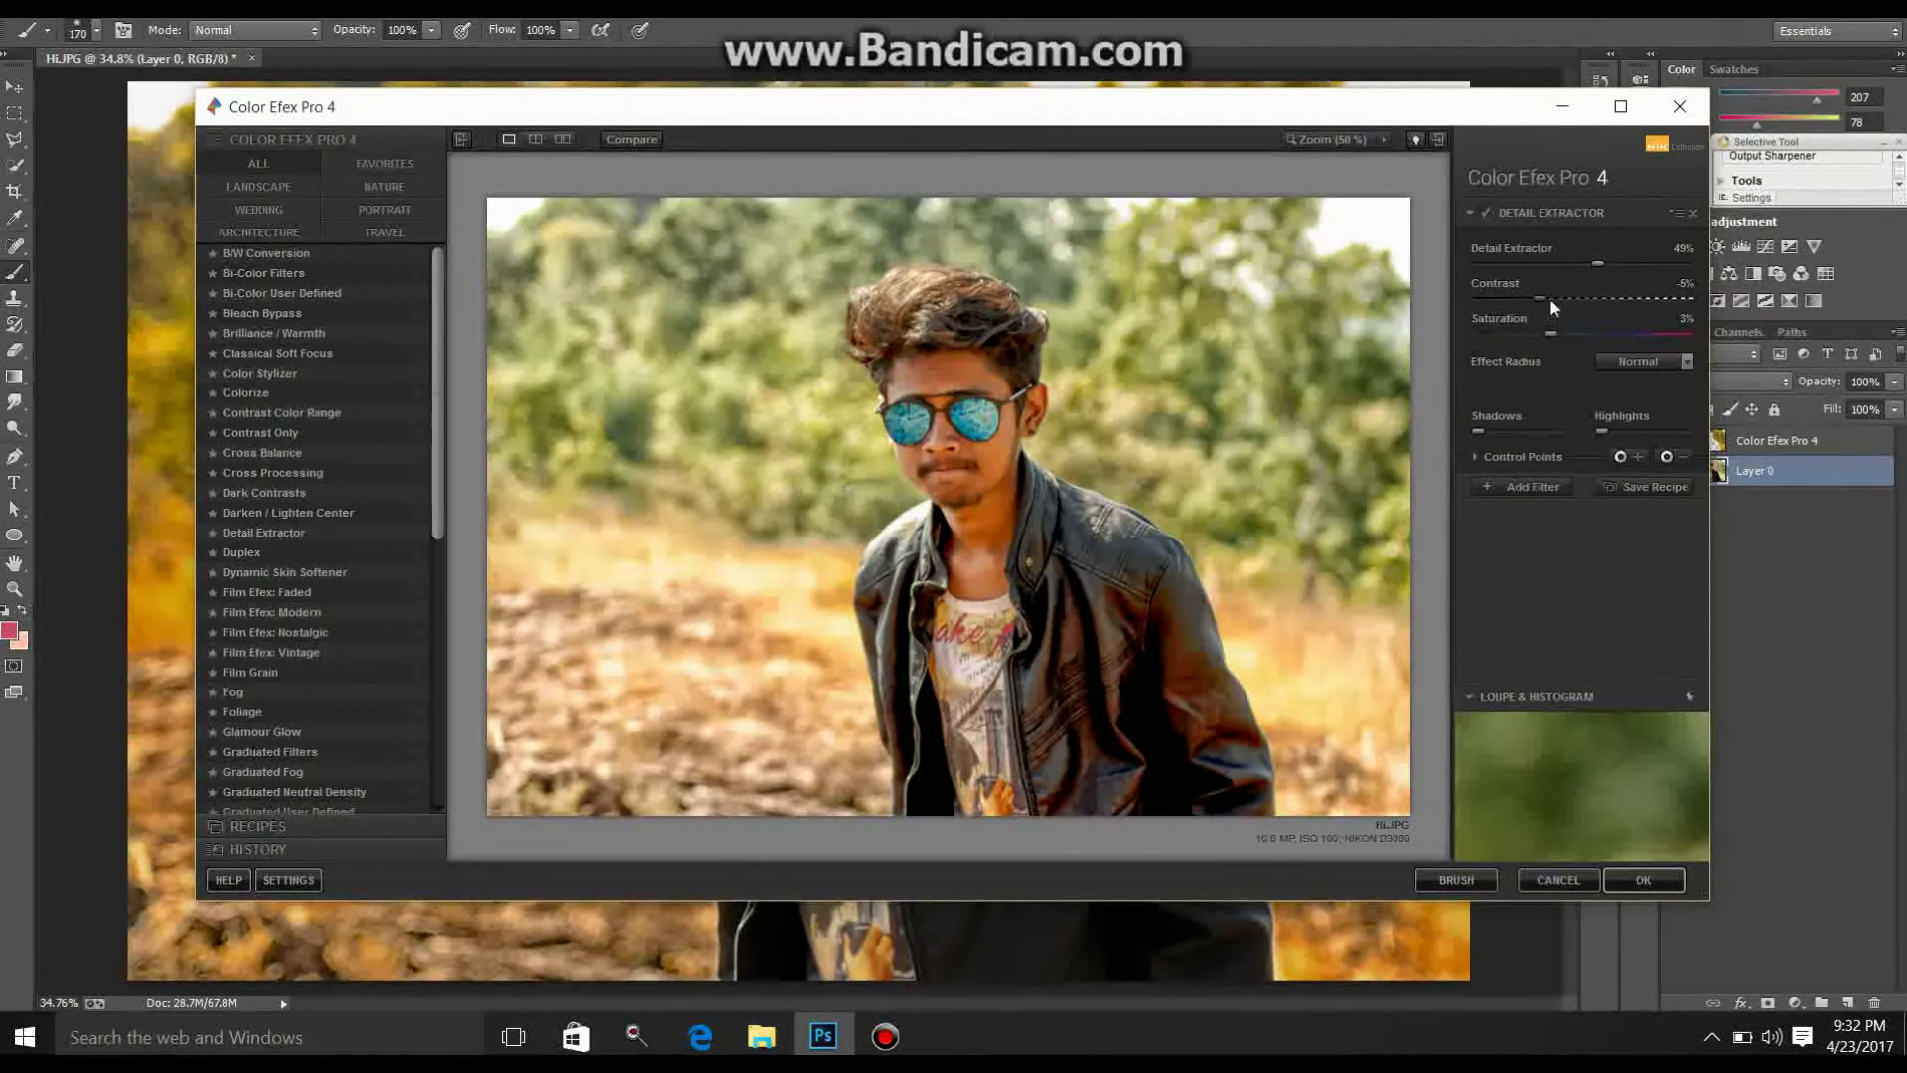
left_click(1608, 263)
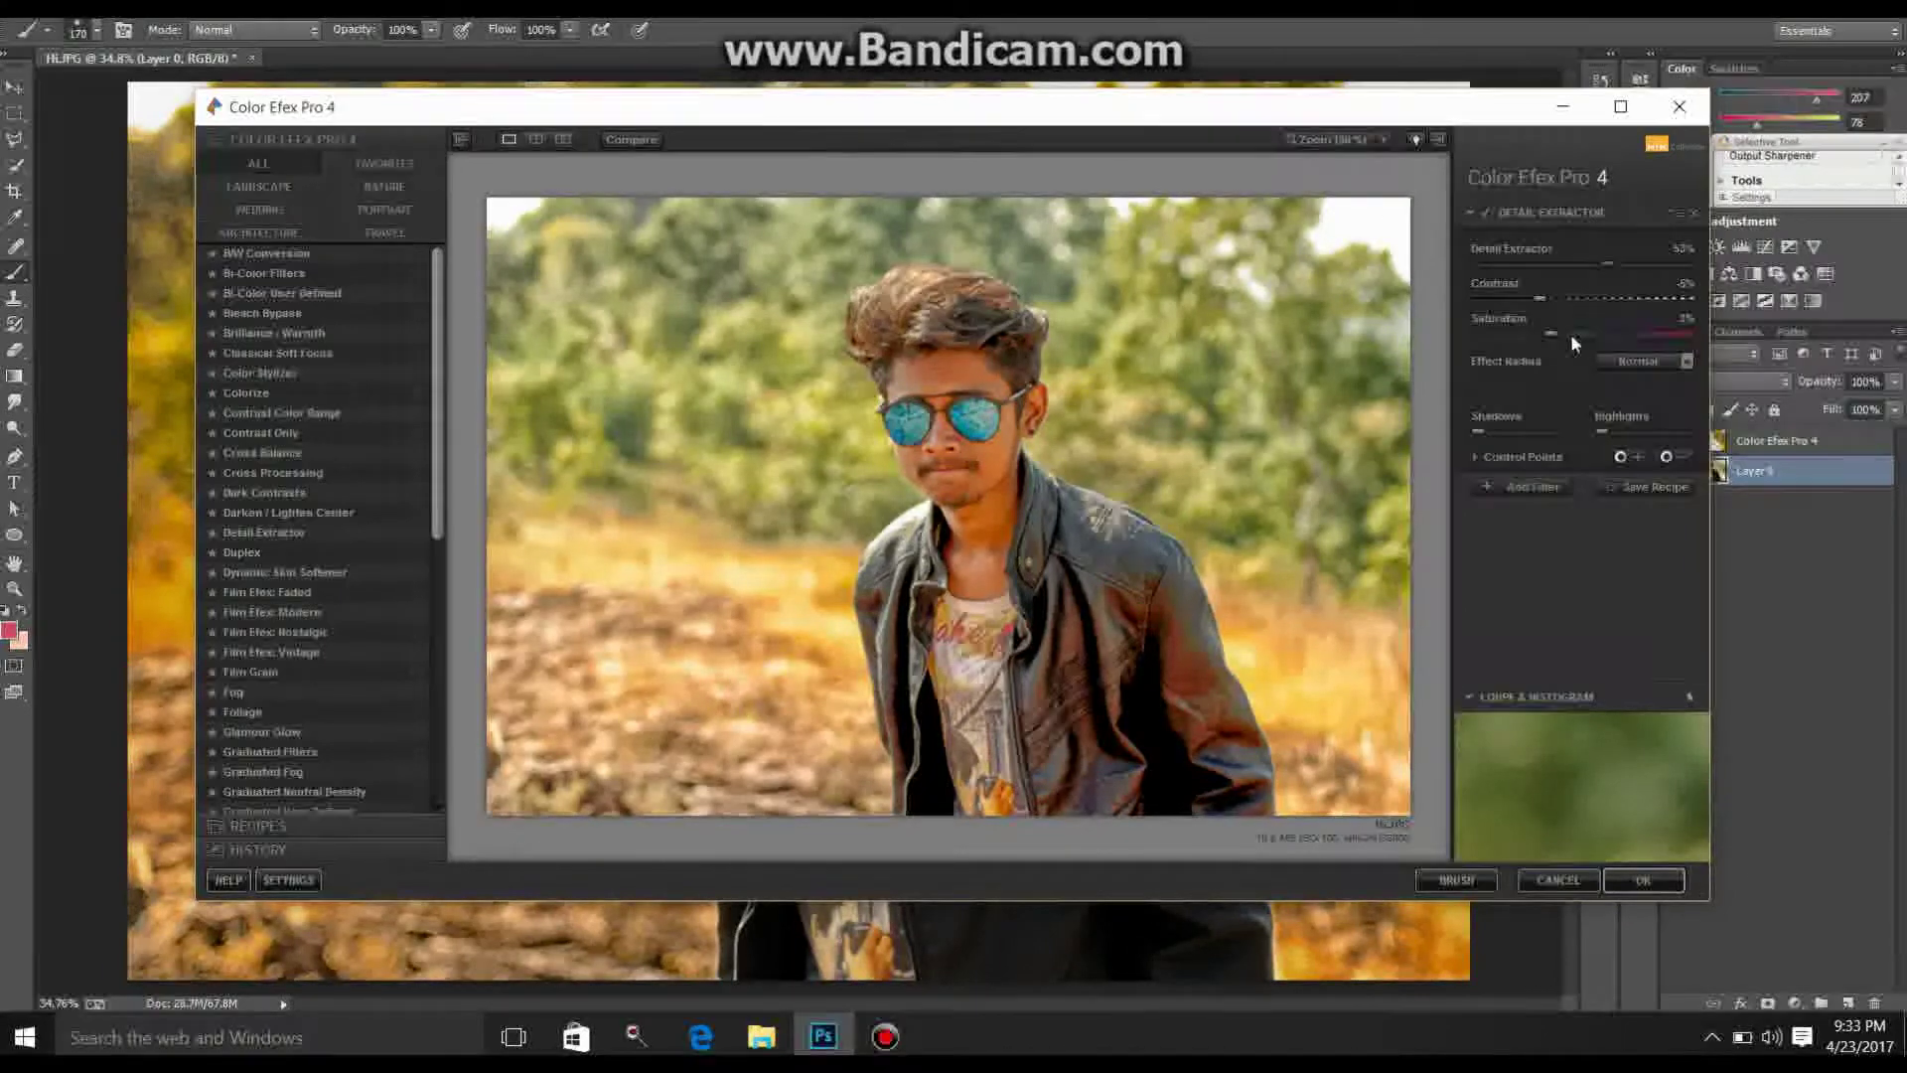
left_click(1510, 487)
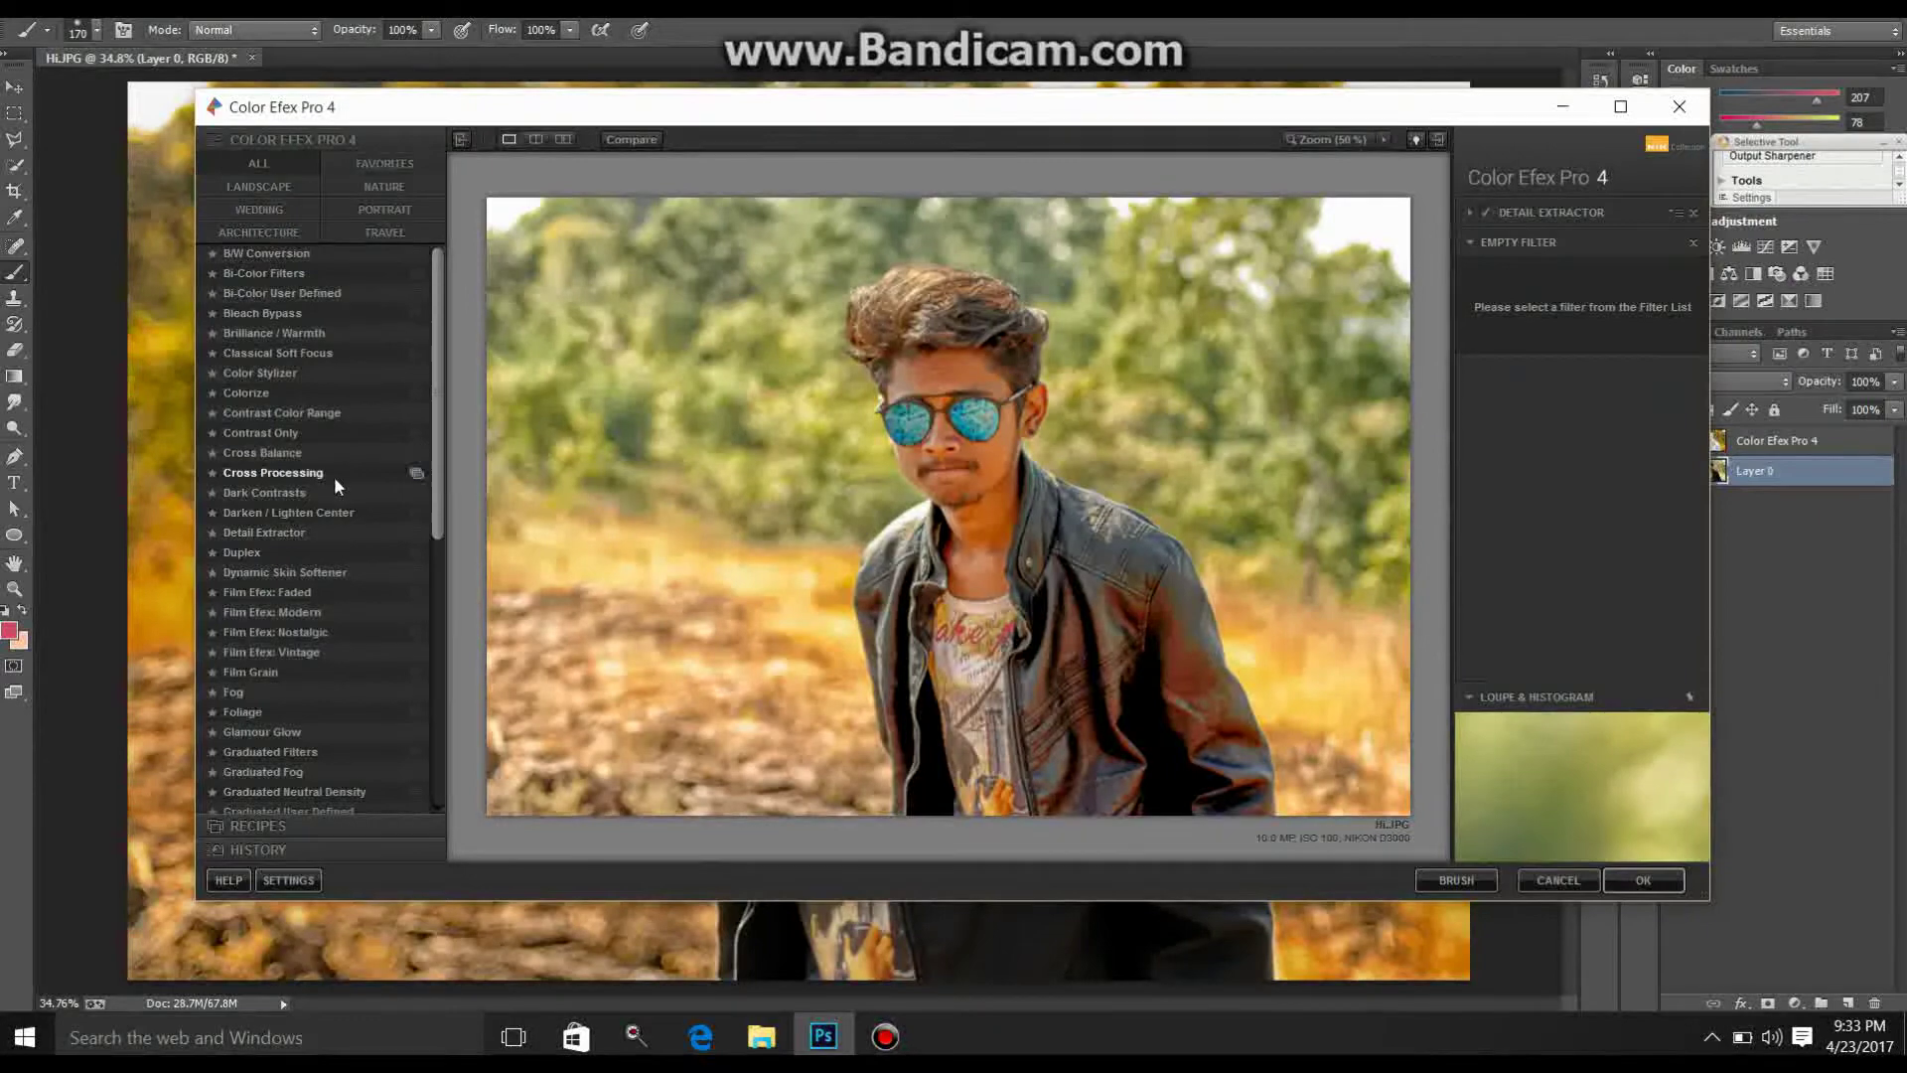
Step: Add the Dark Contrasts filter and try out its brightness, contrast and saturation sliders
left_click(275, 493)
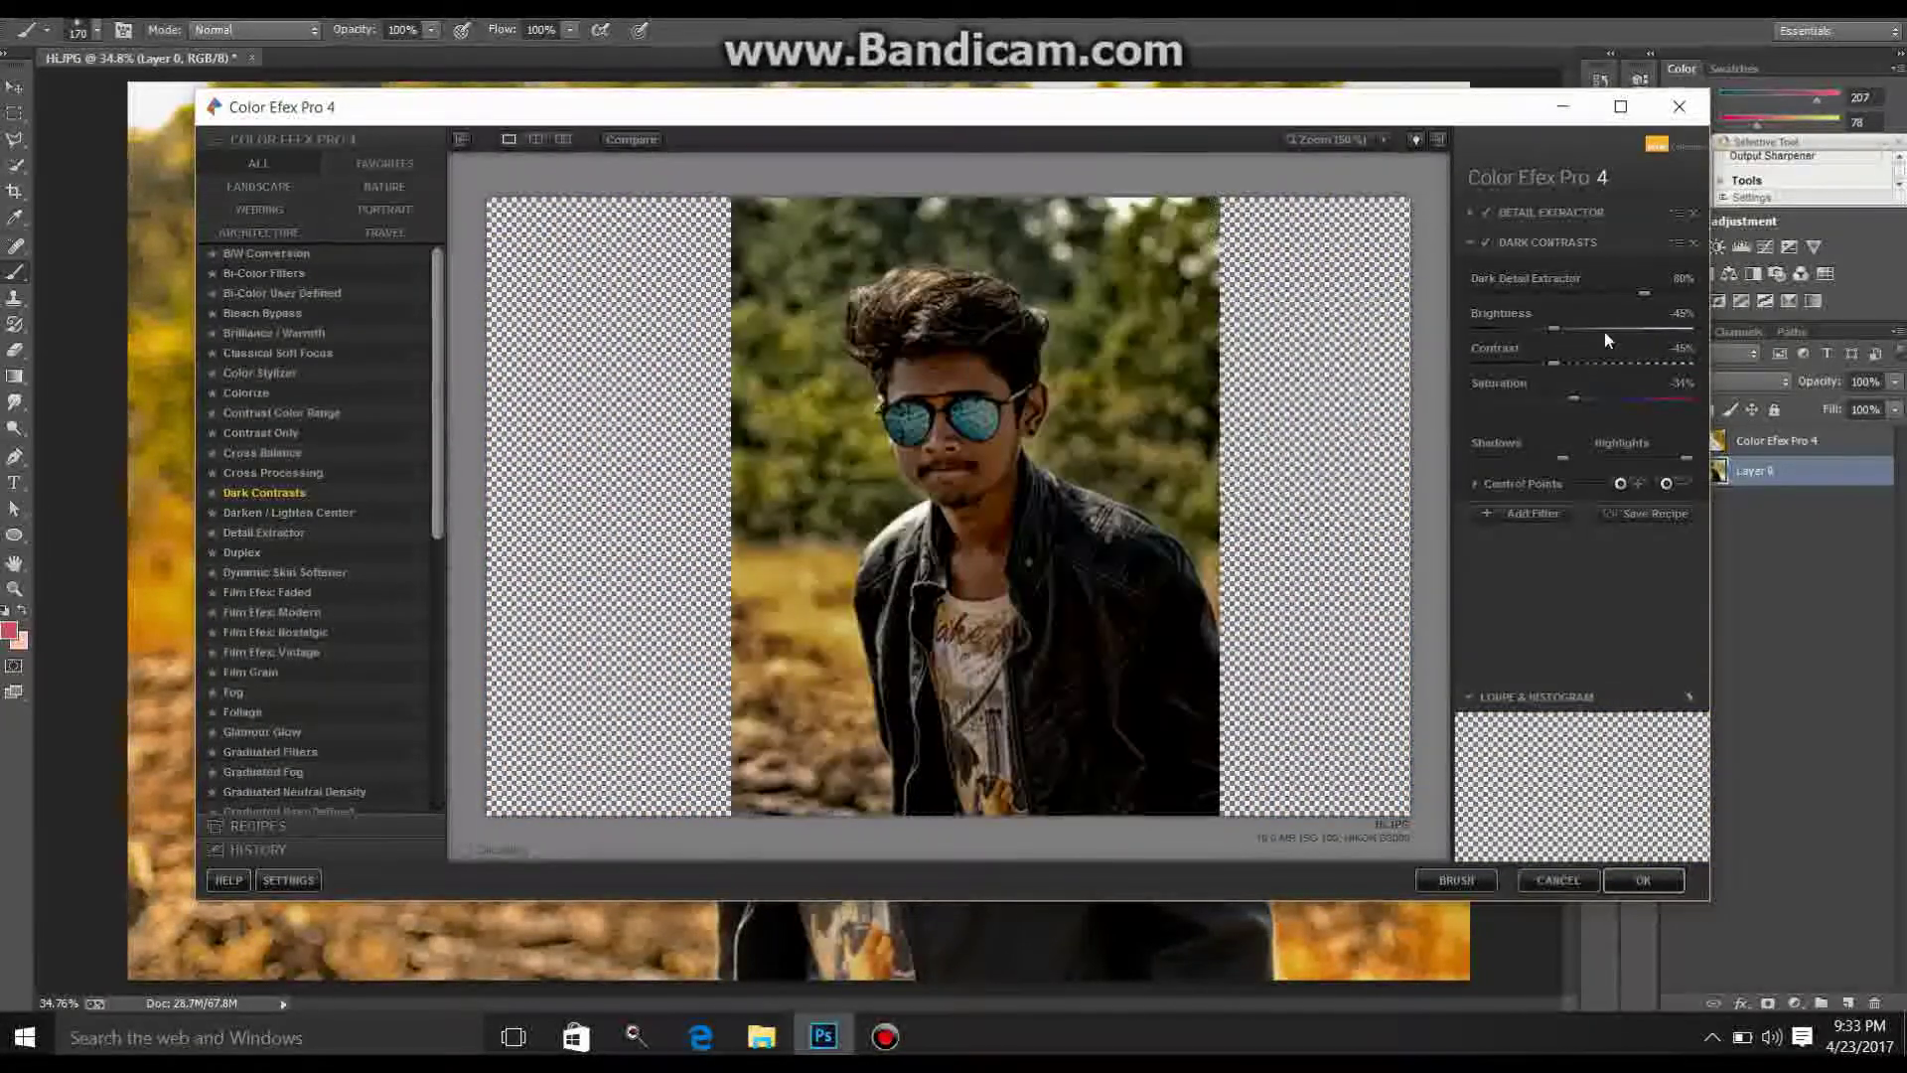
left_click(1606, 329)
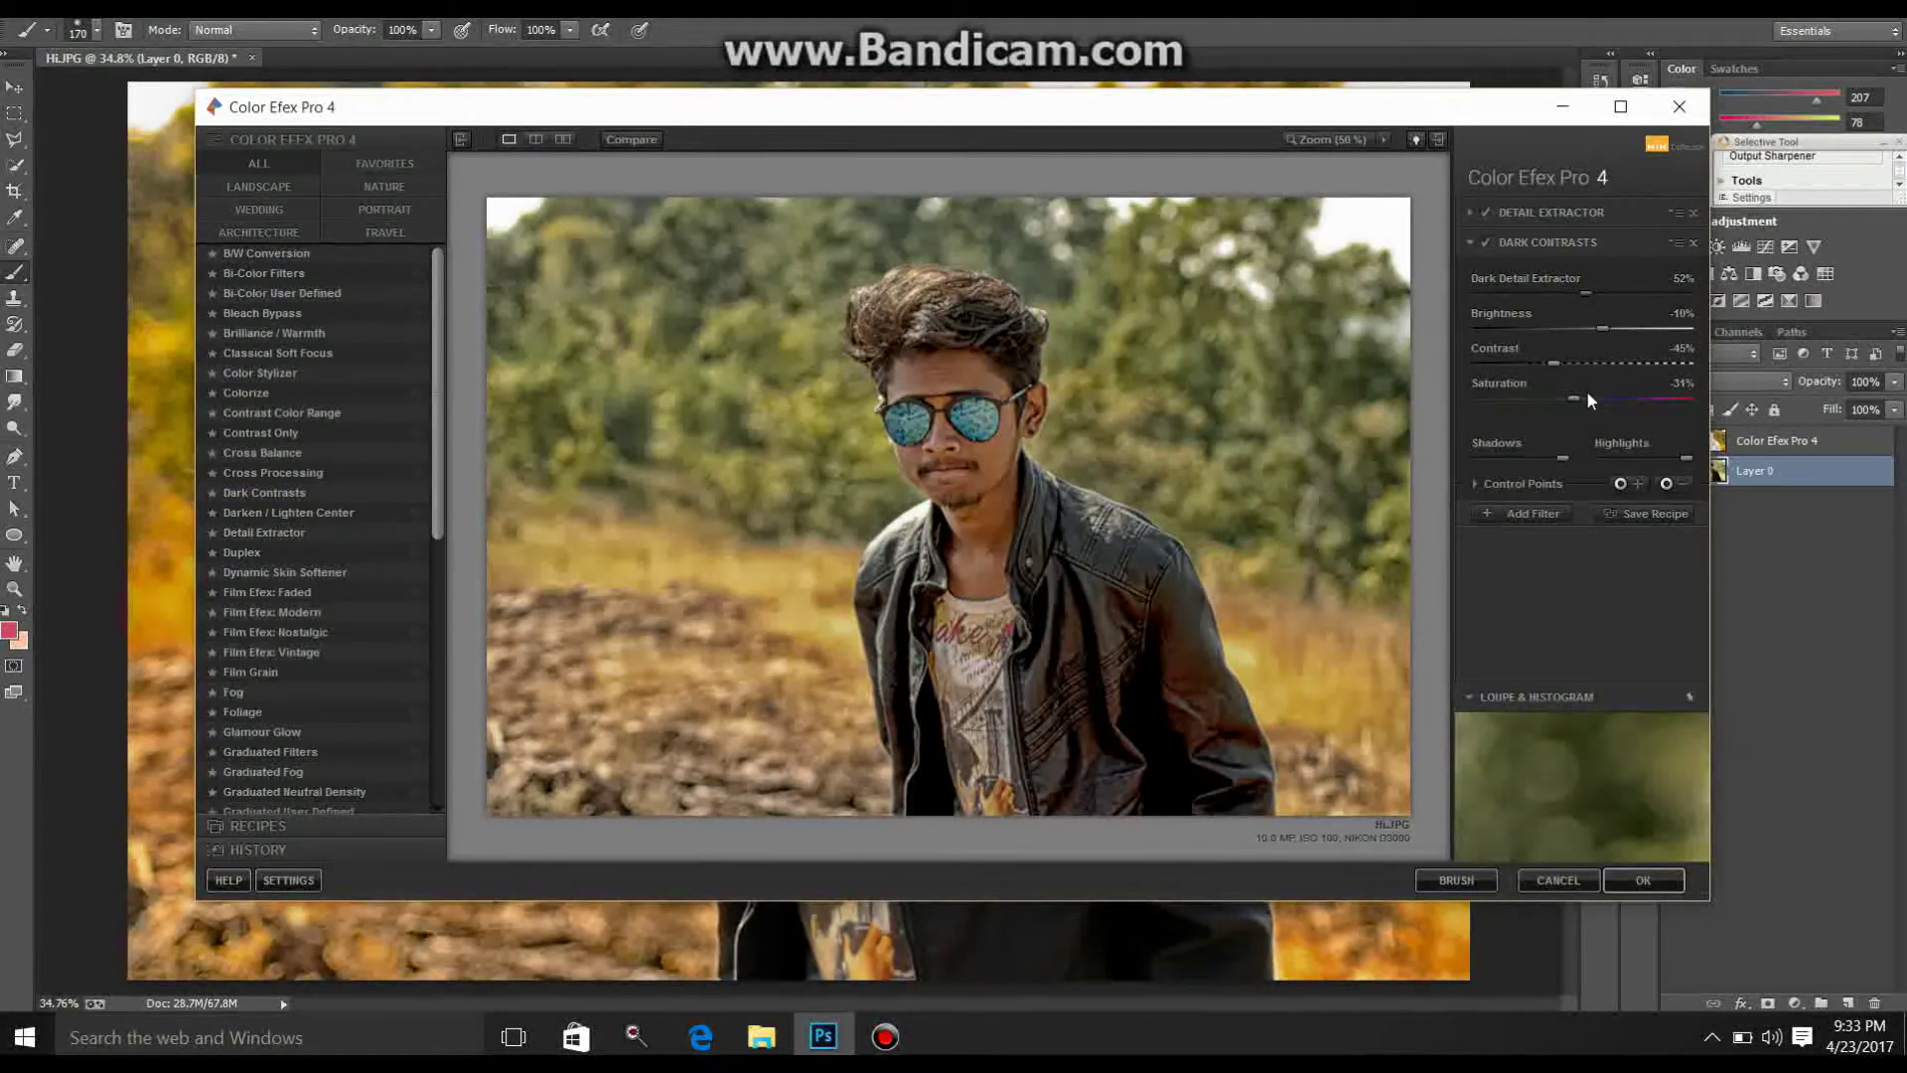
left_click(1591, 363)
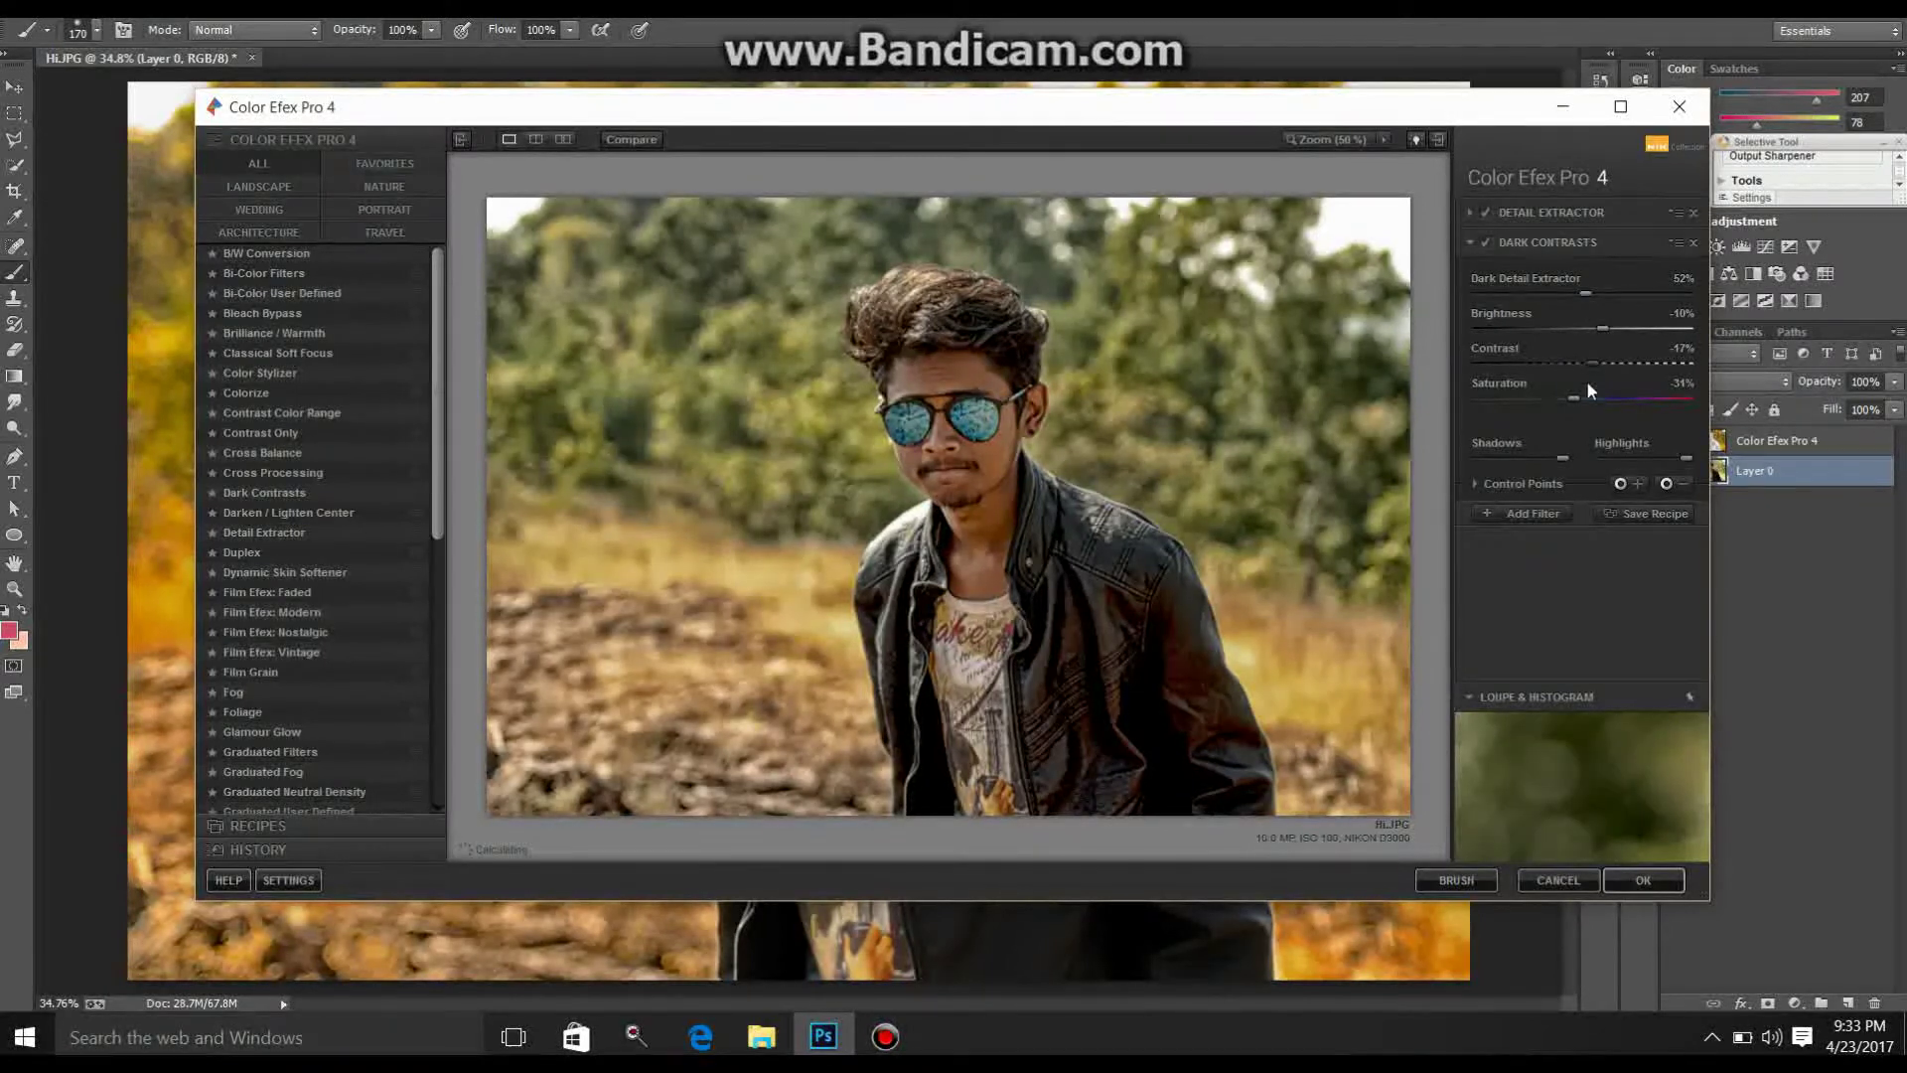
left_click(1524, 393)
left_click(1547, 365)
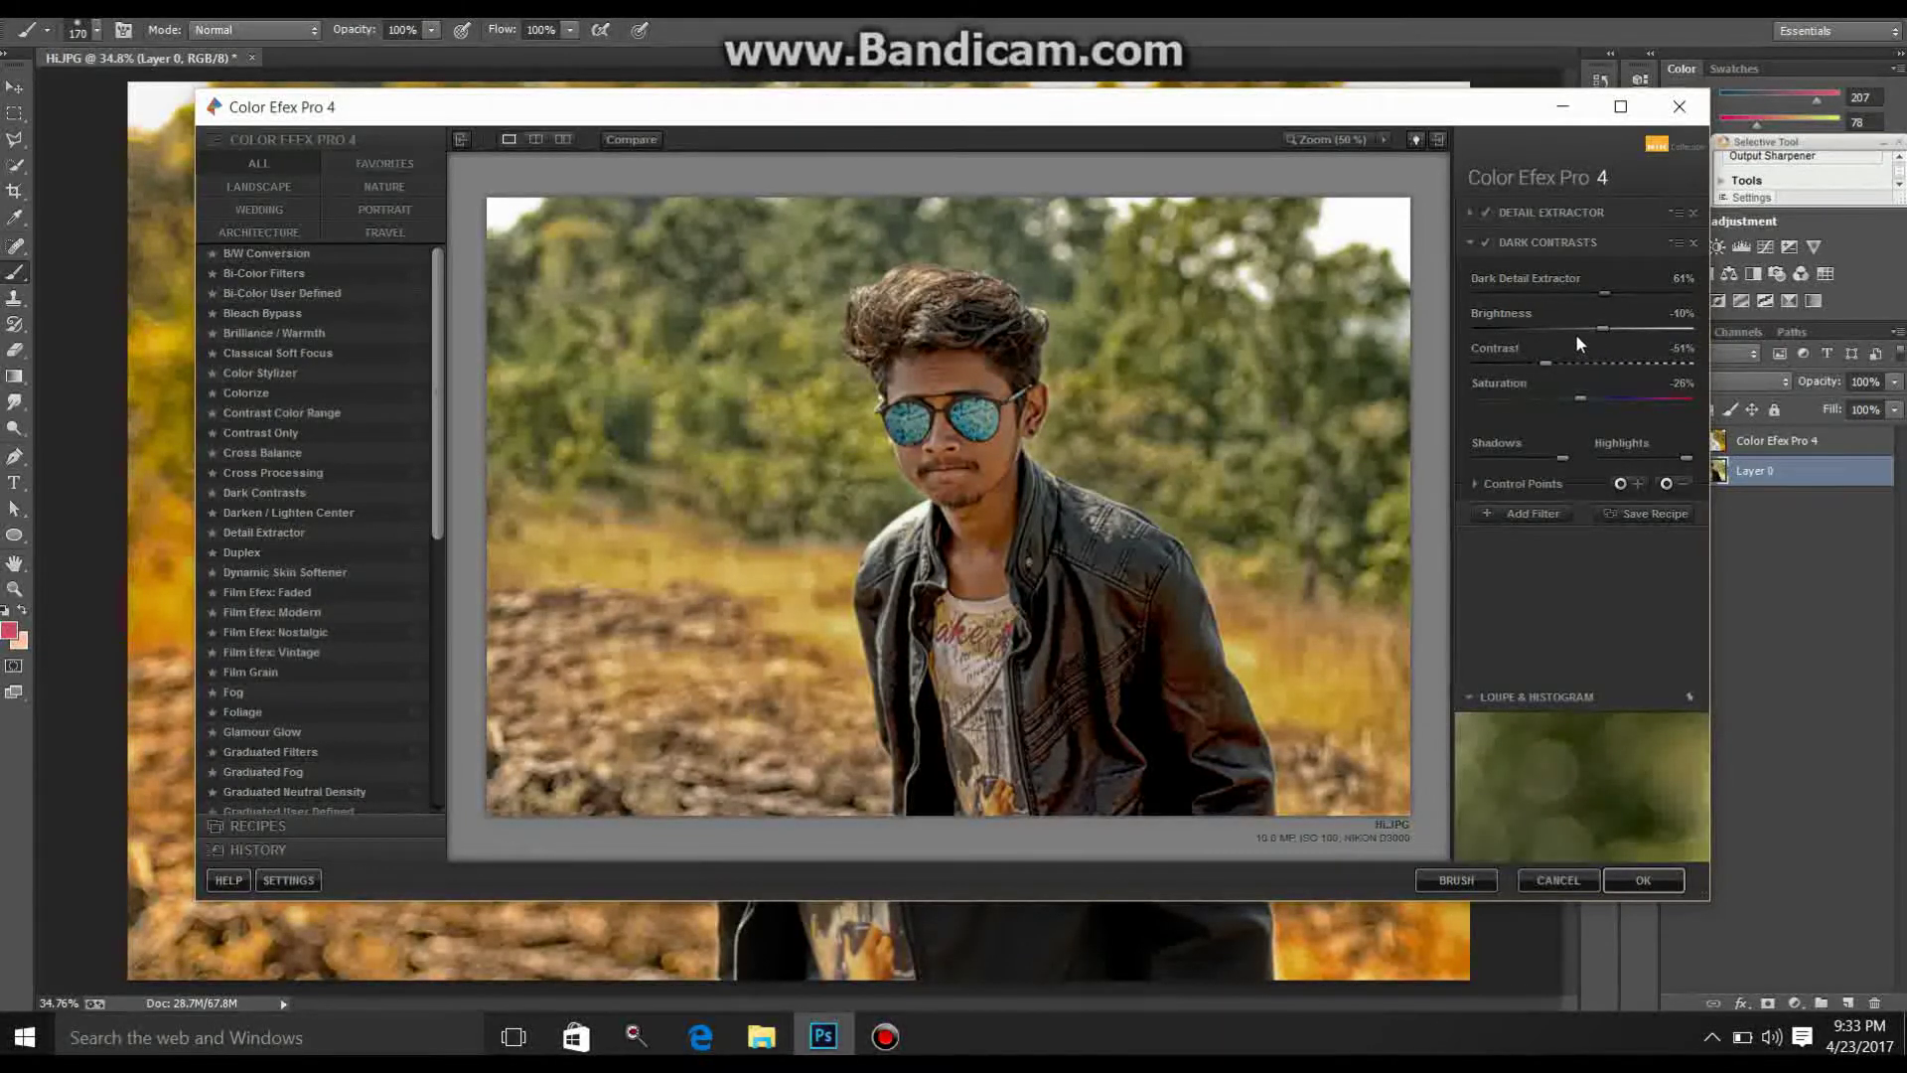
left_click(1584, 330)
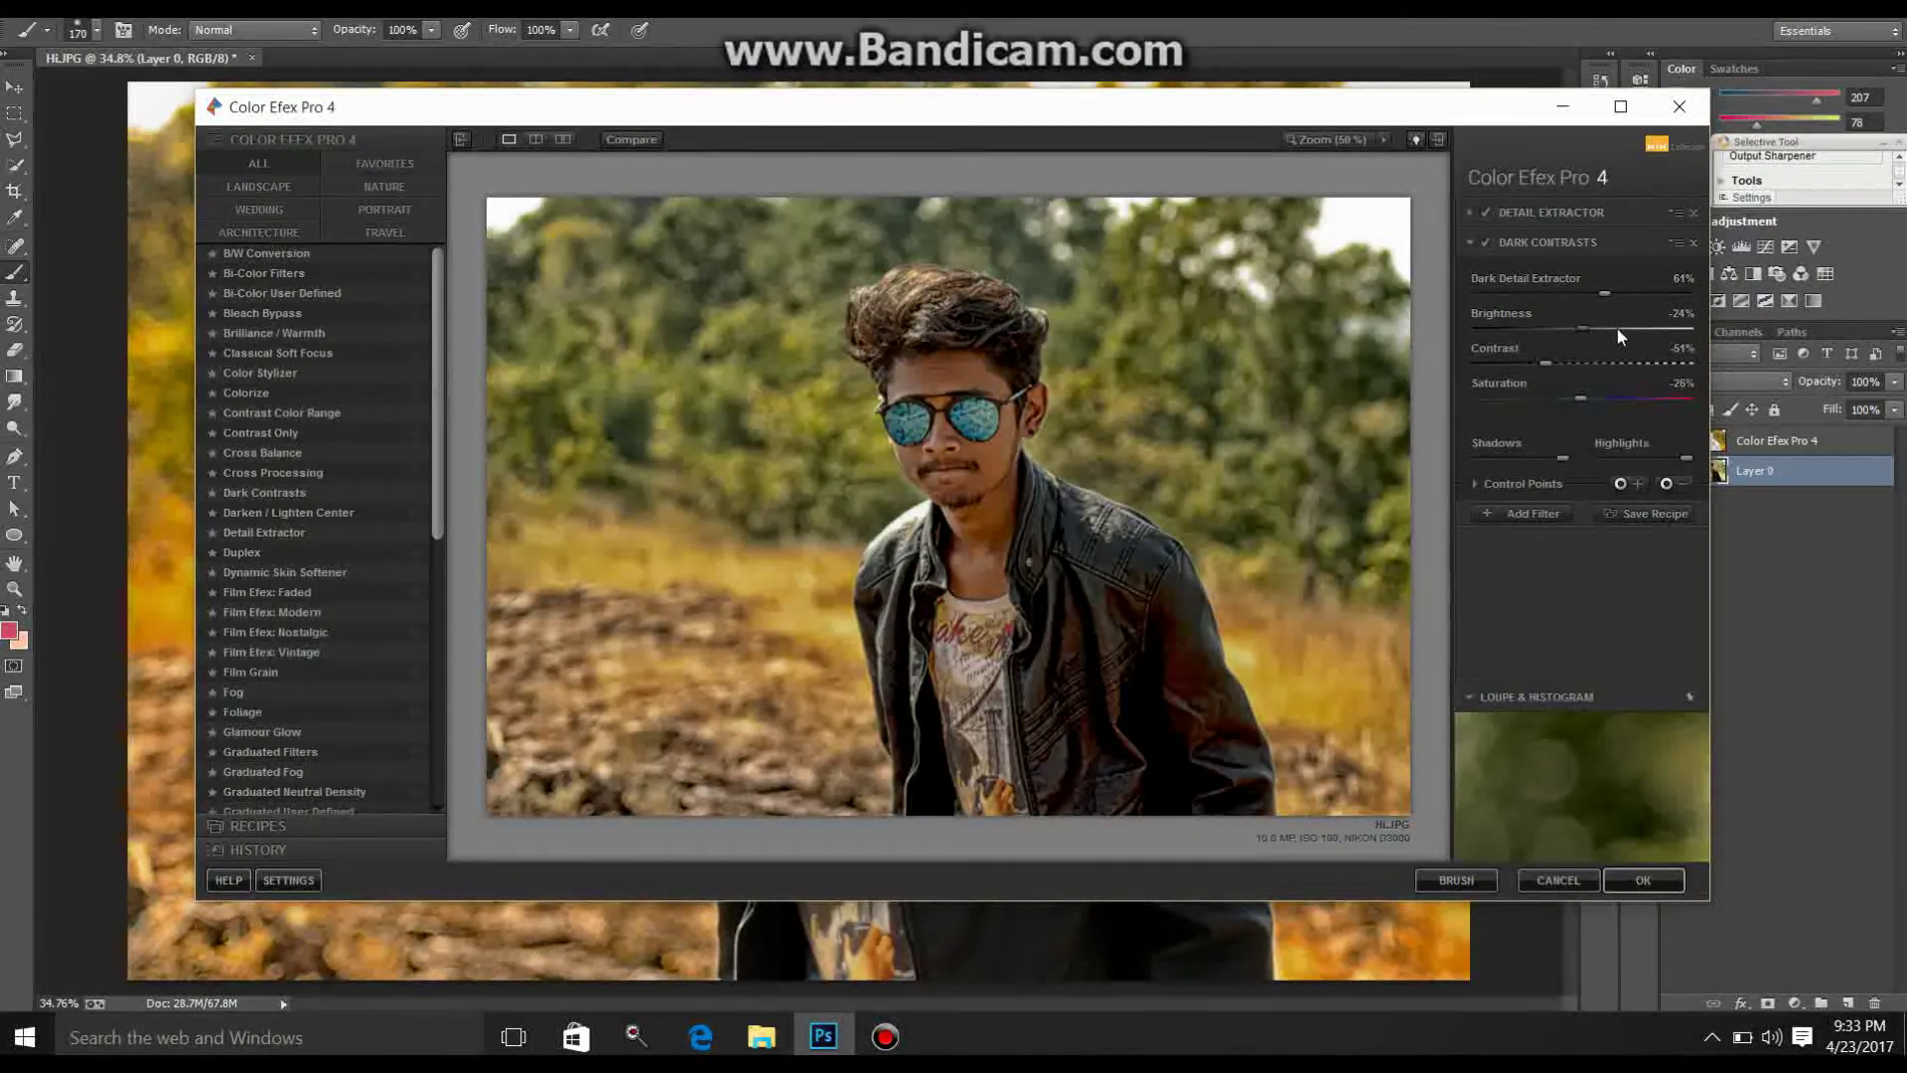
left_click(1617, 328)
left_click(1609, 398)
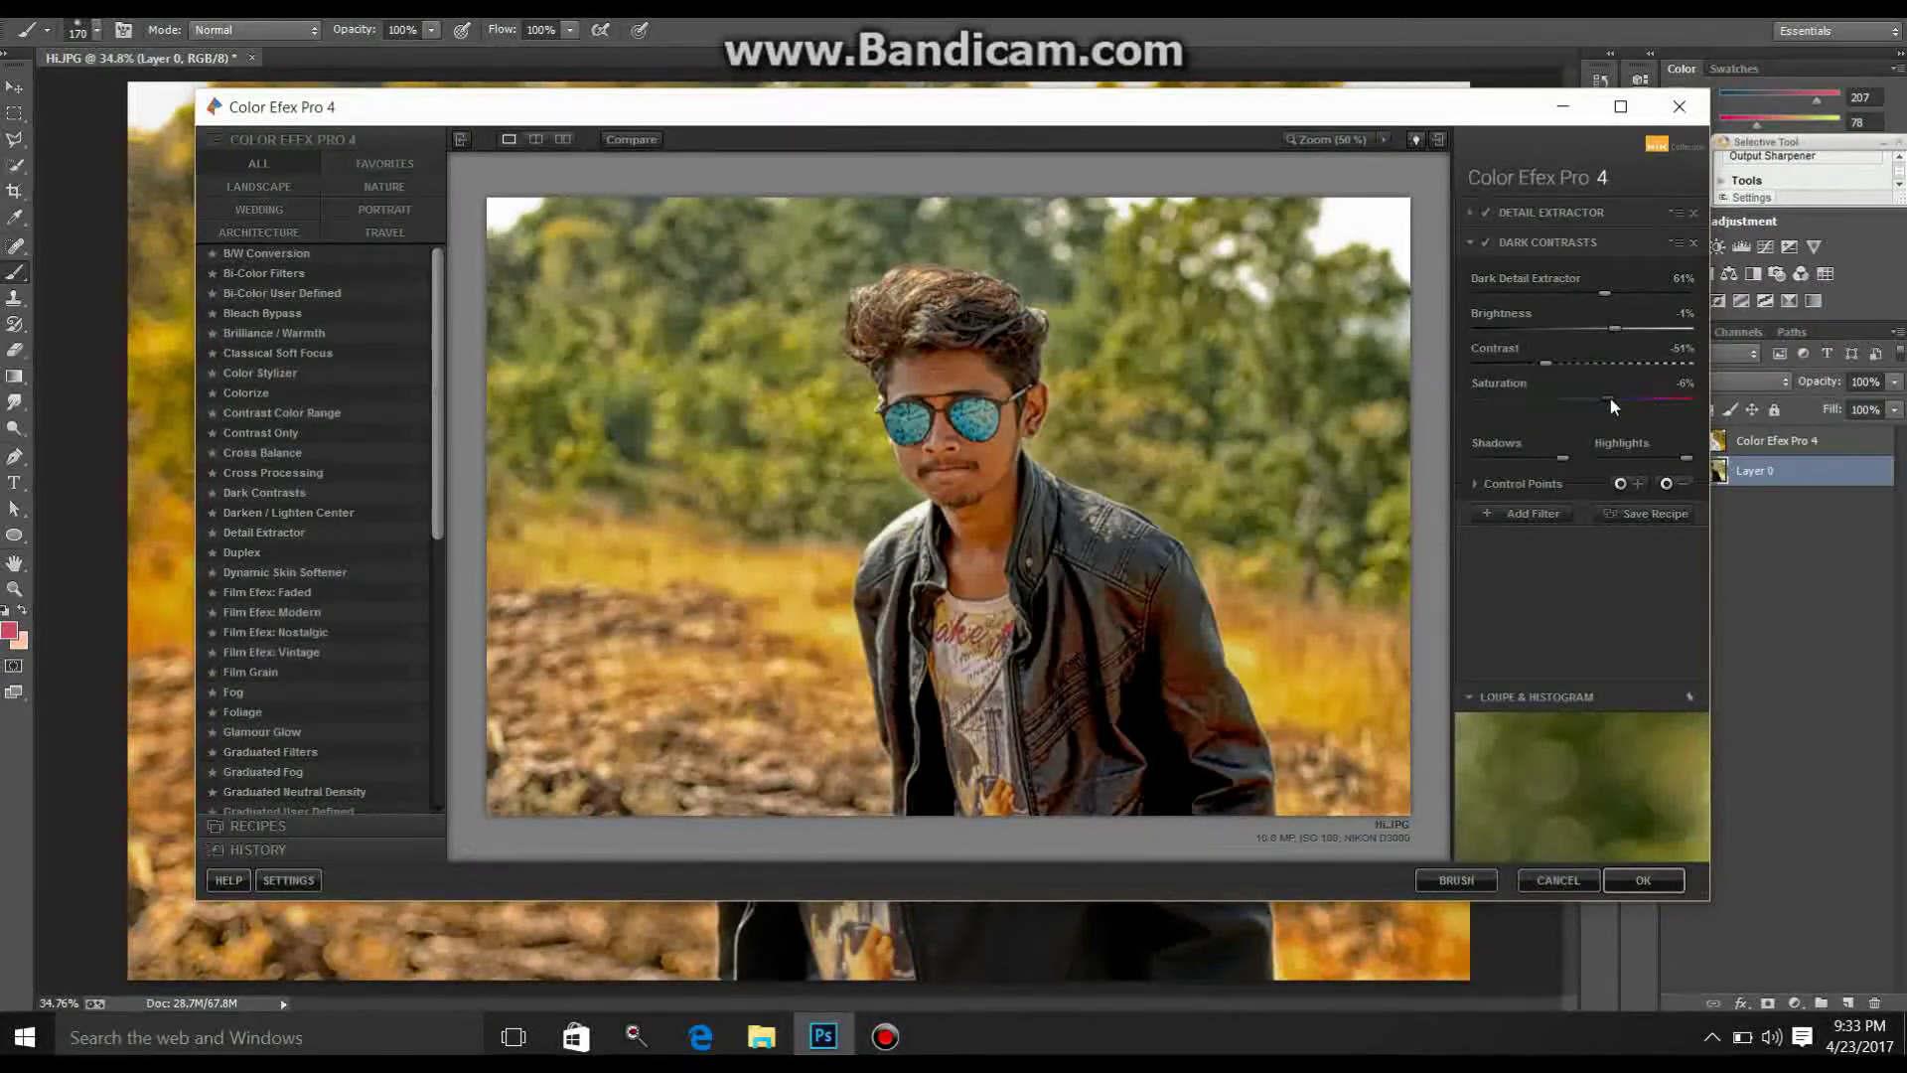
Step: Finalize Dark Contrasts at detail 51%, brightness -21%, contrast -46%, saturation 0%, and apply it
left_click(1595, 364)
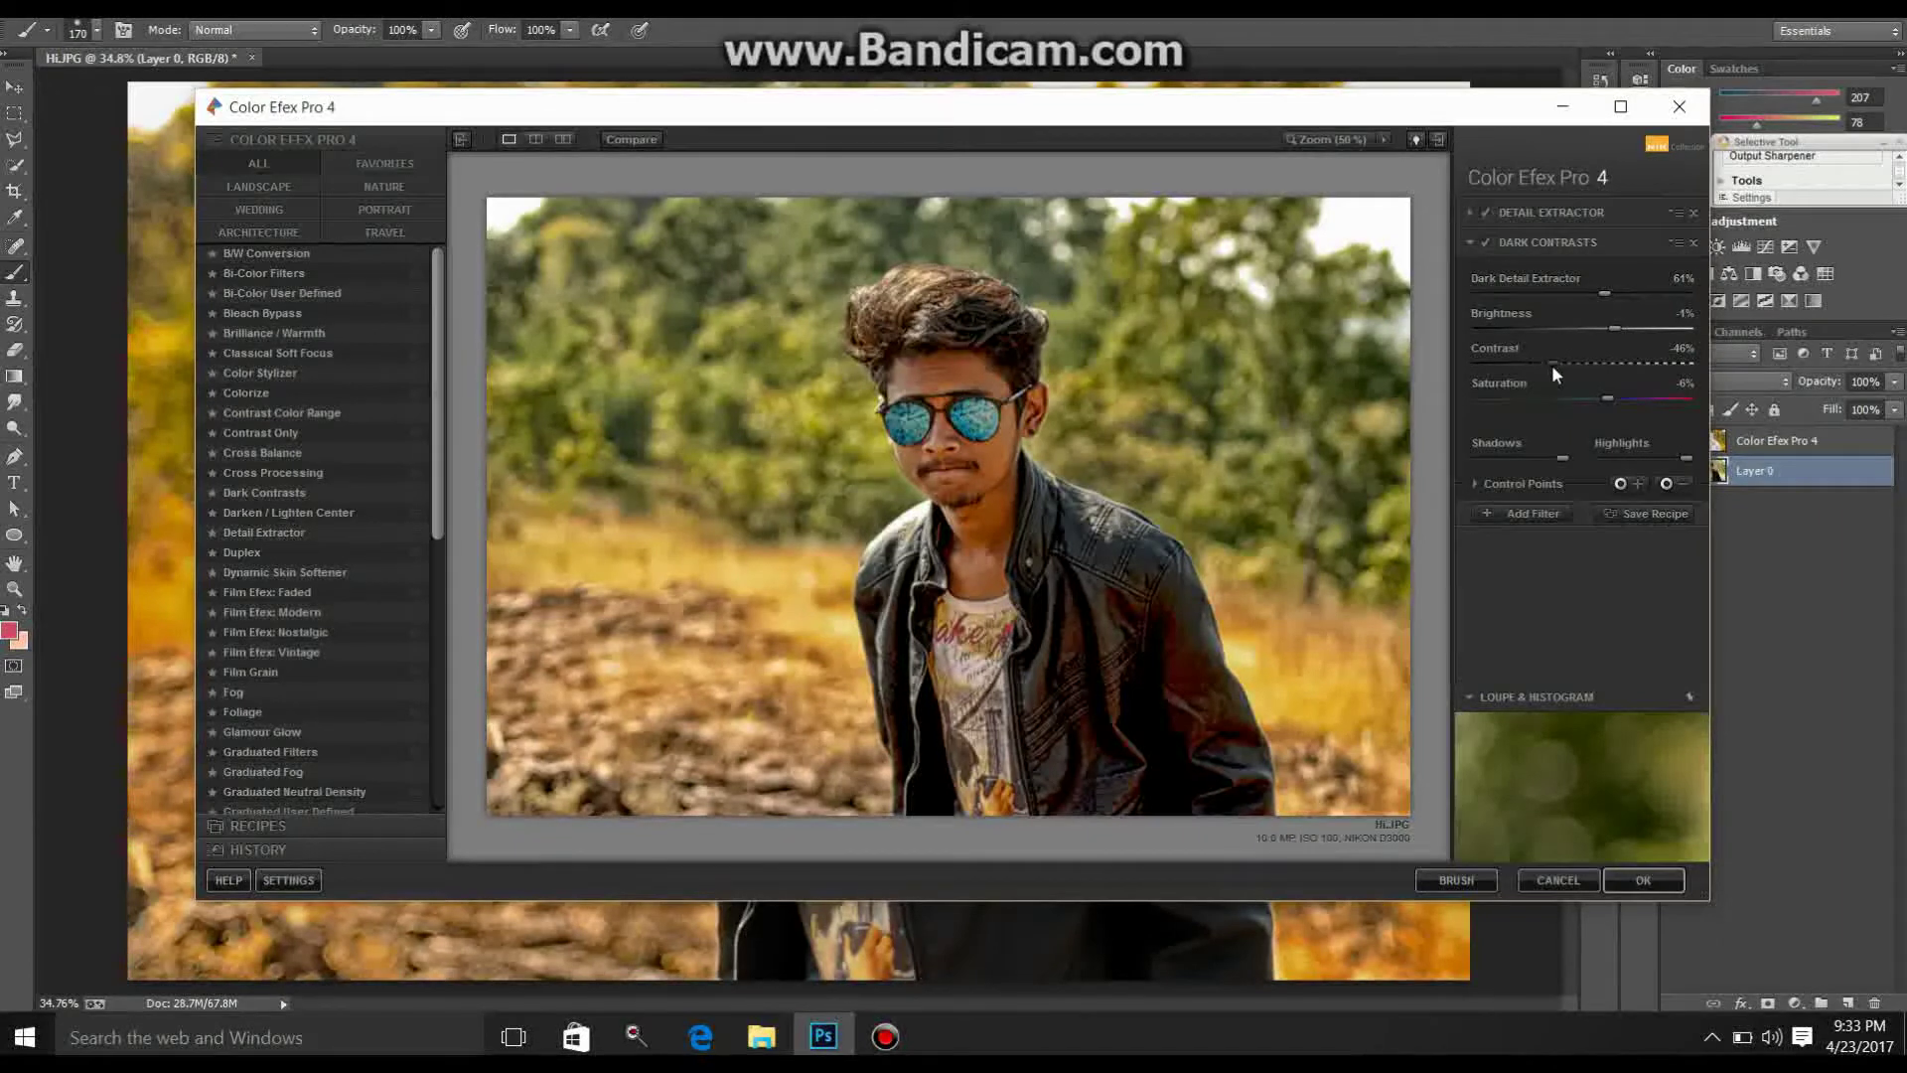
left_click(1562, 294)
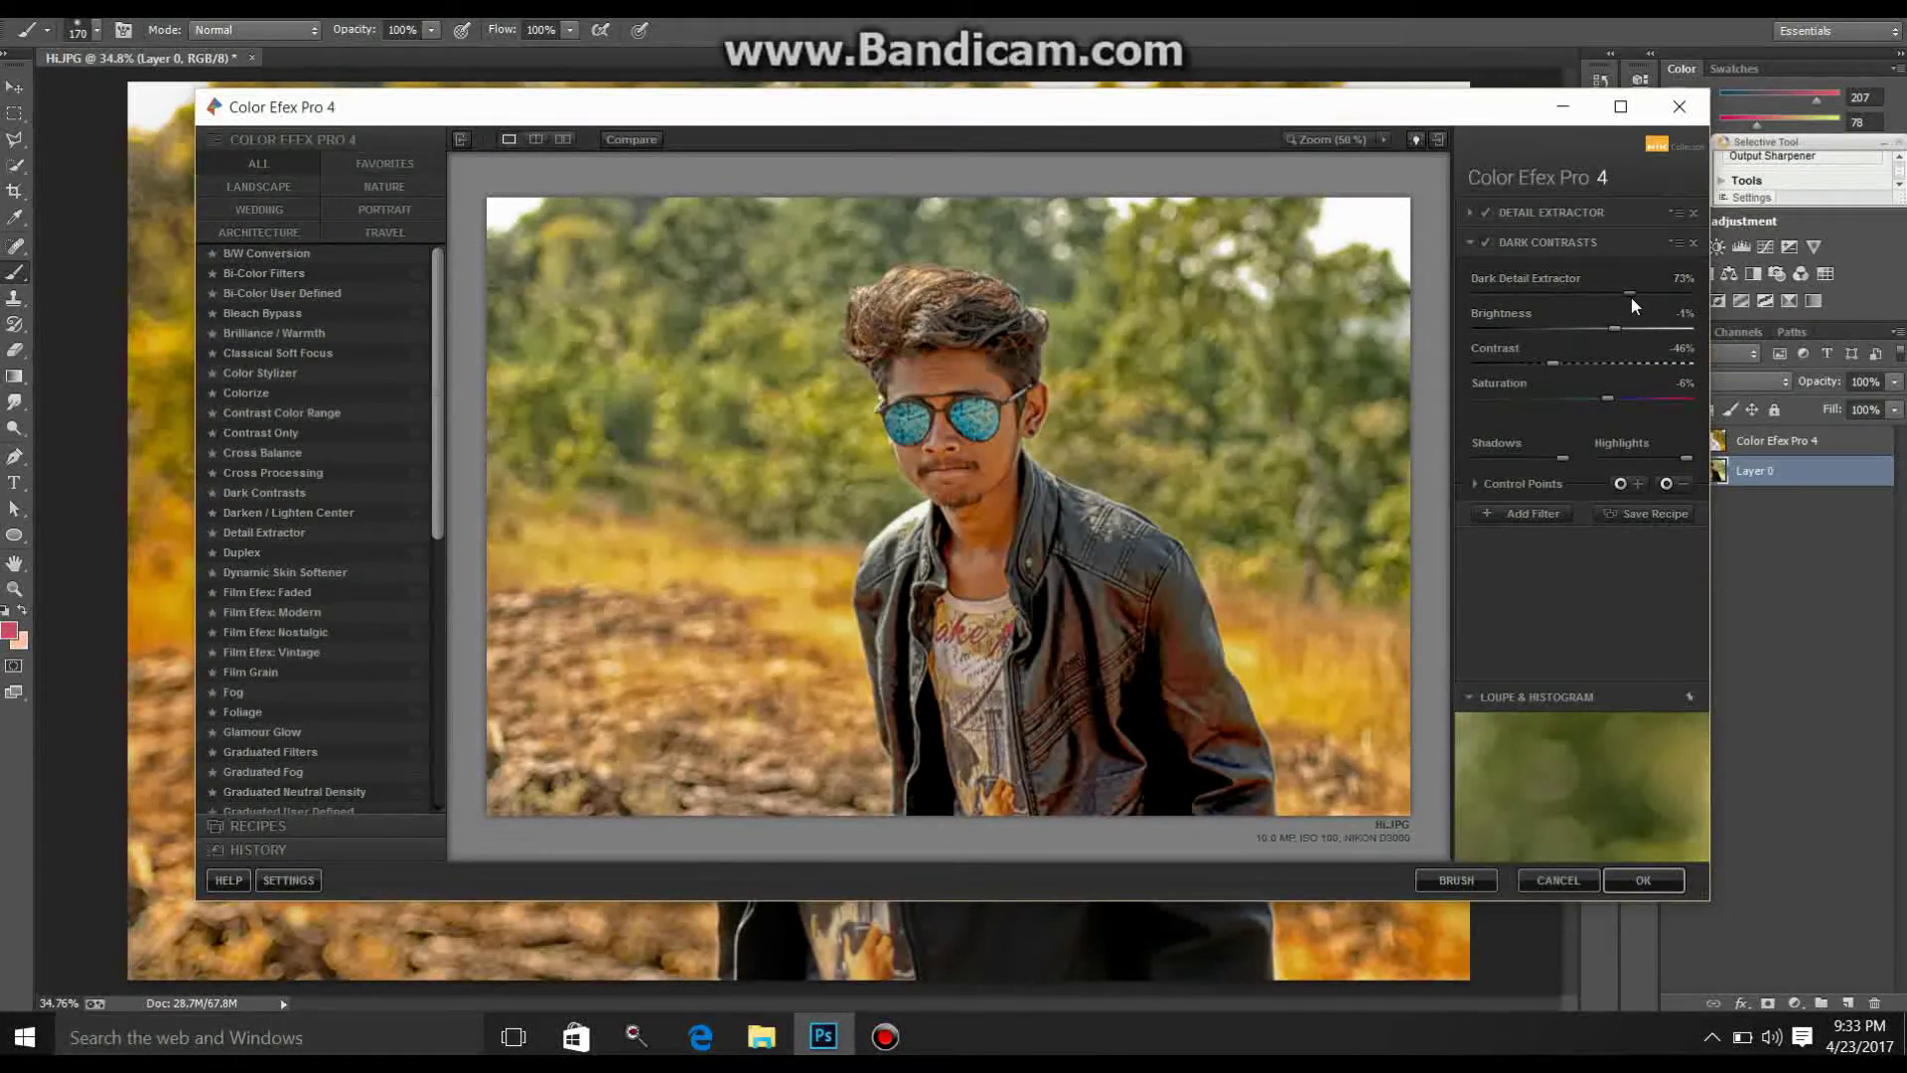
left_click_drag(1598, 330, 1591, 328)
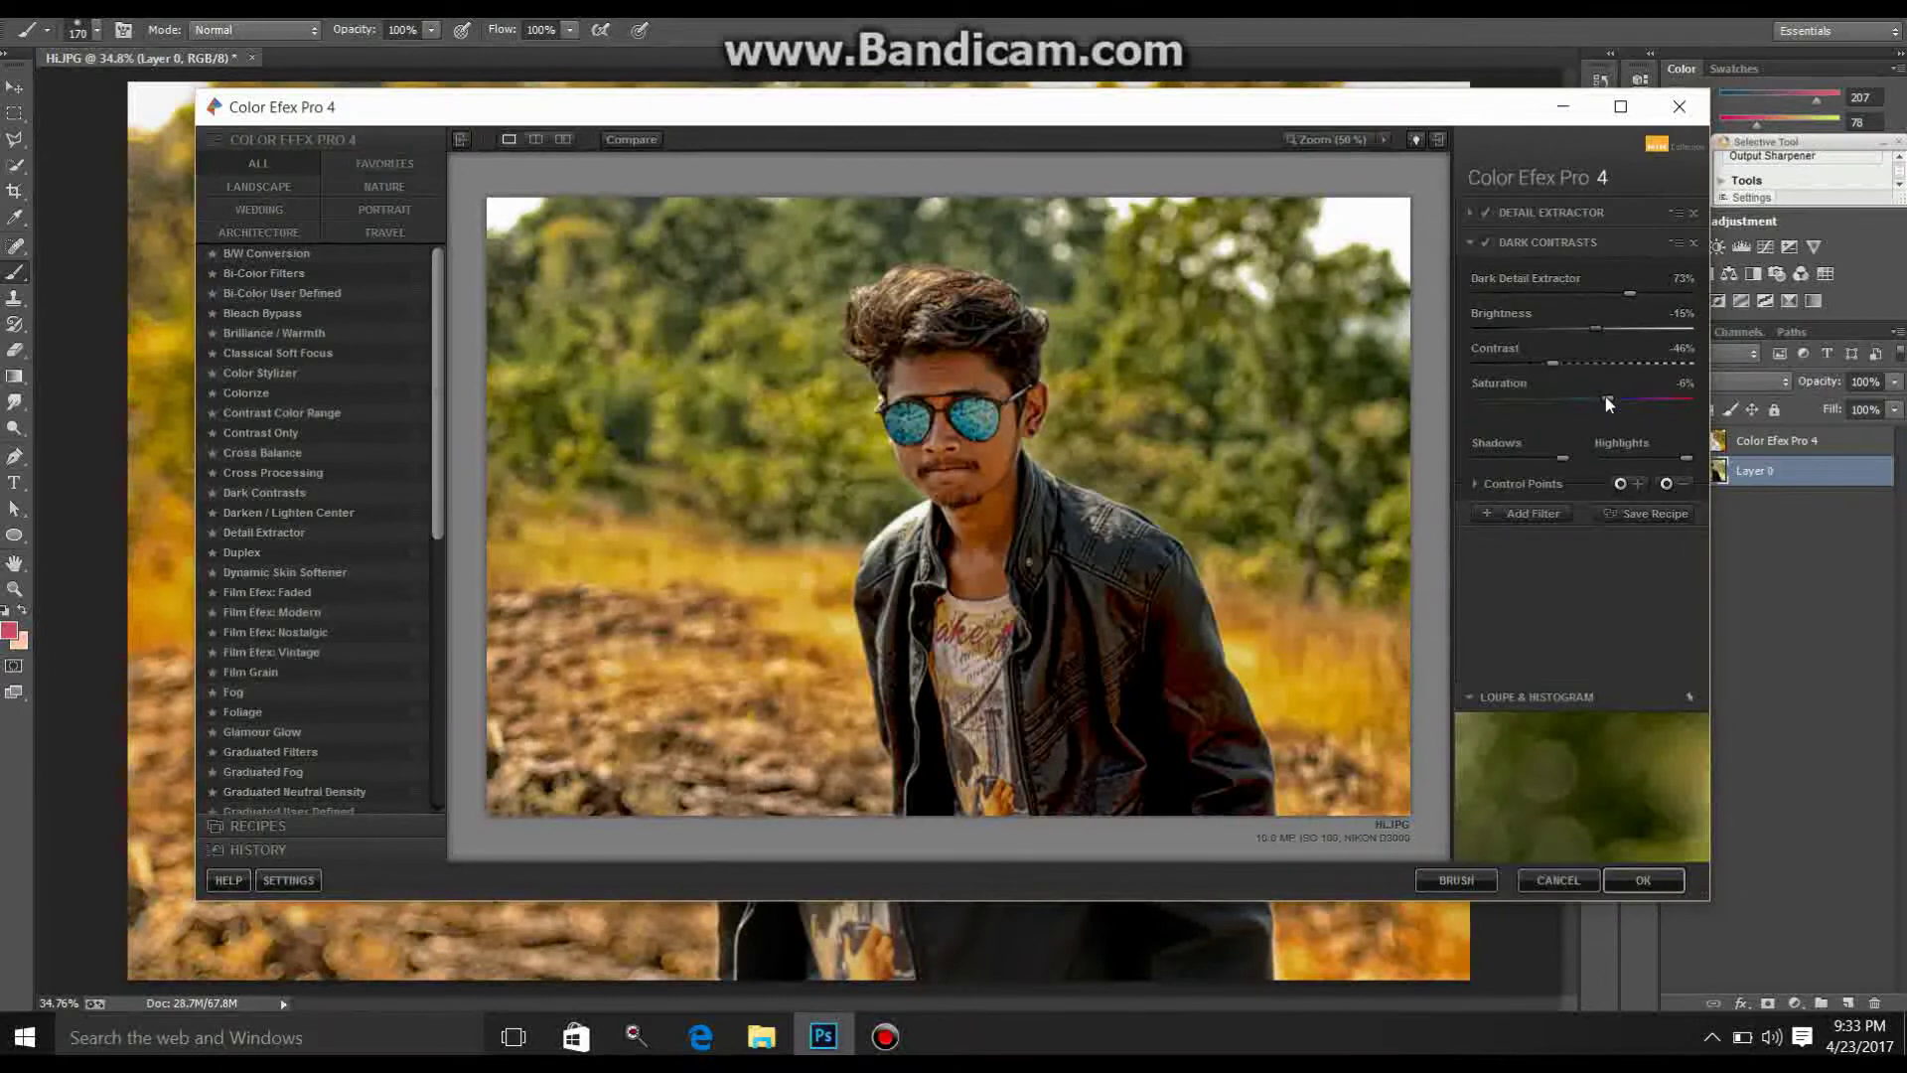
left_click(1577, 396)
left_click(1618, 397)
left_click(1583, 294)
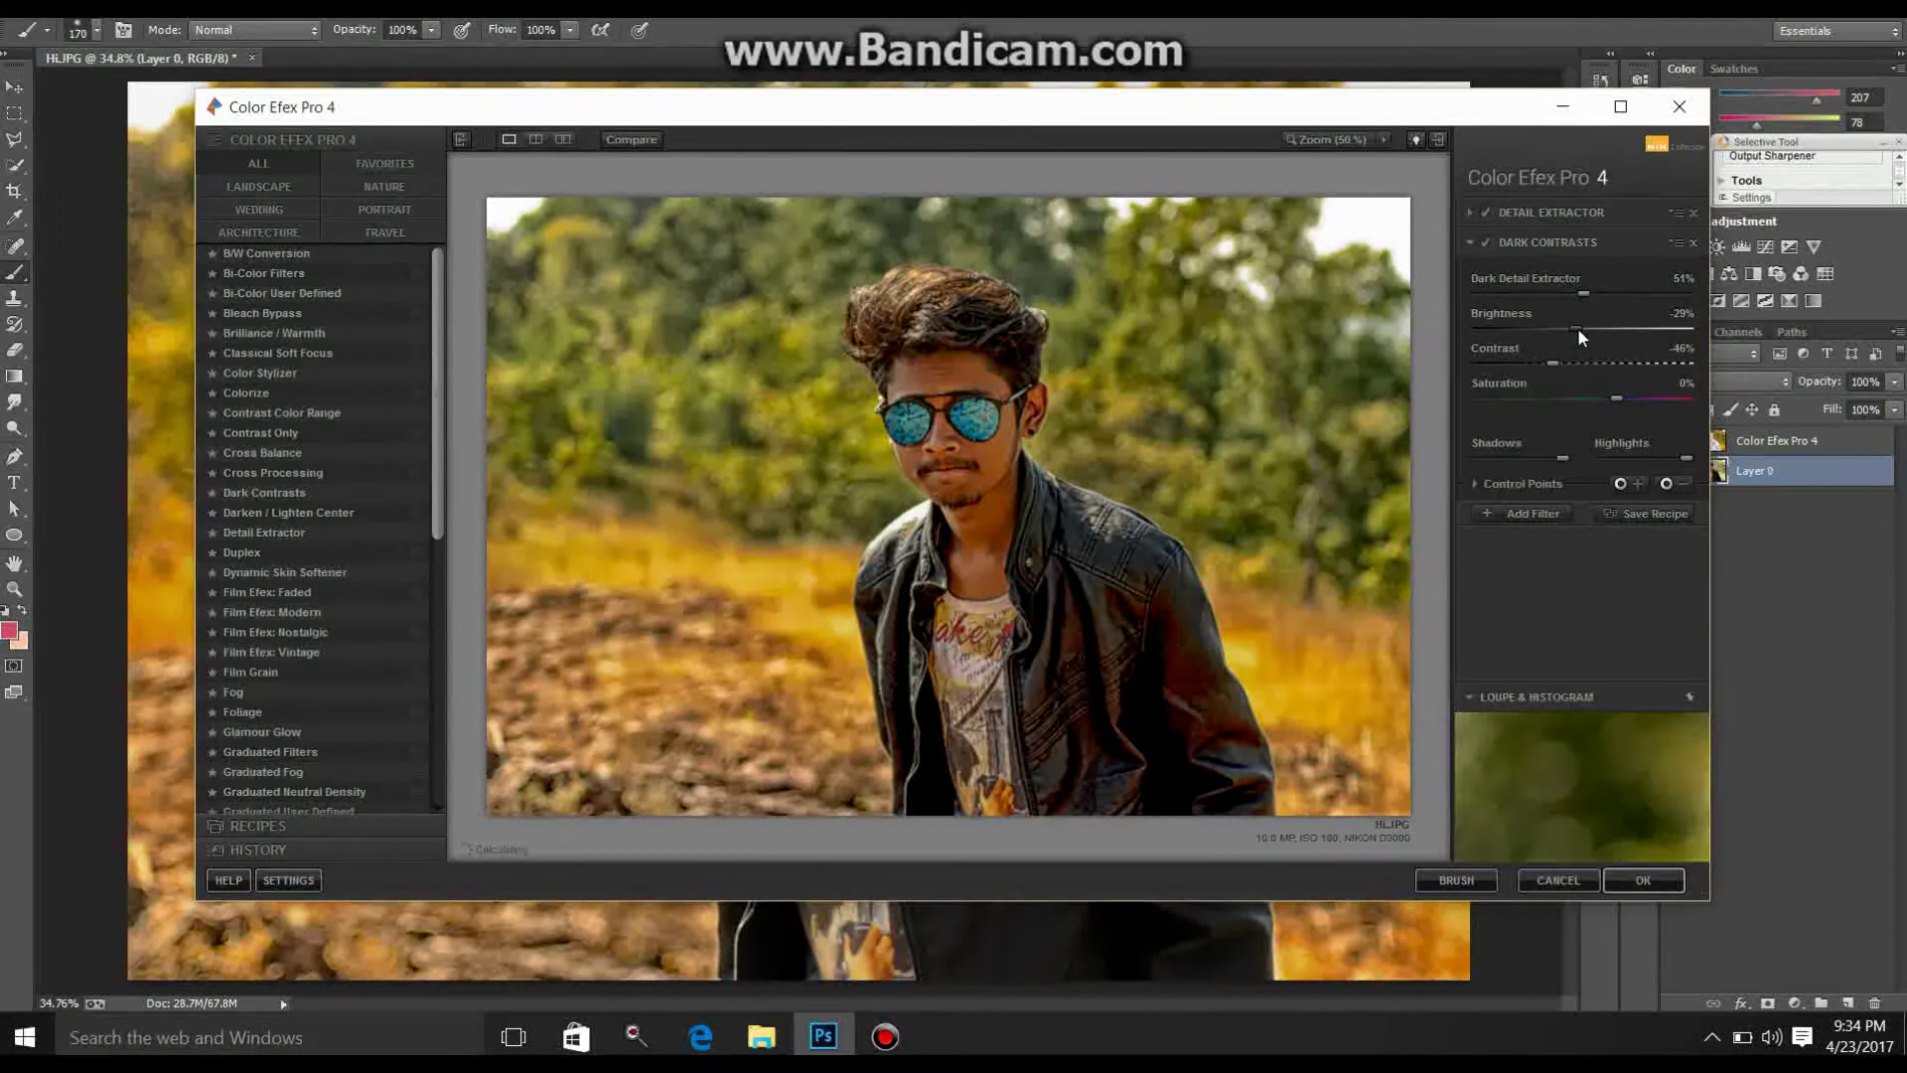
left_click(1589, 325)
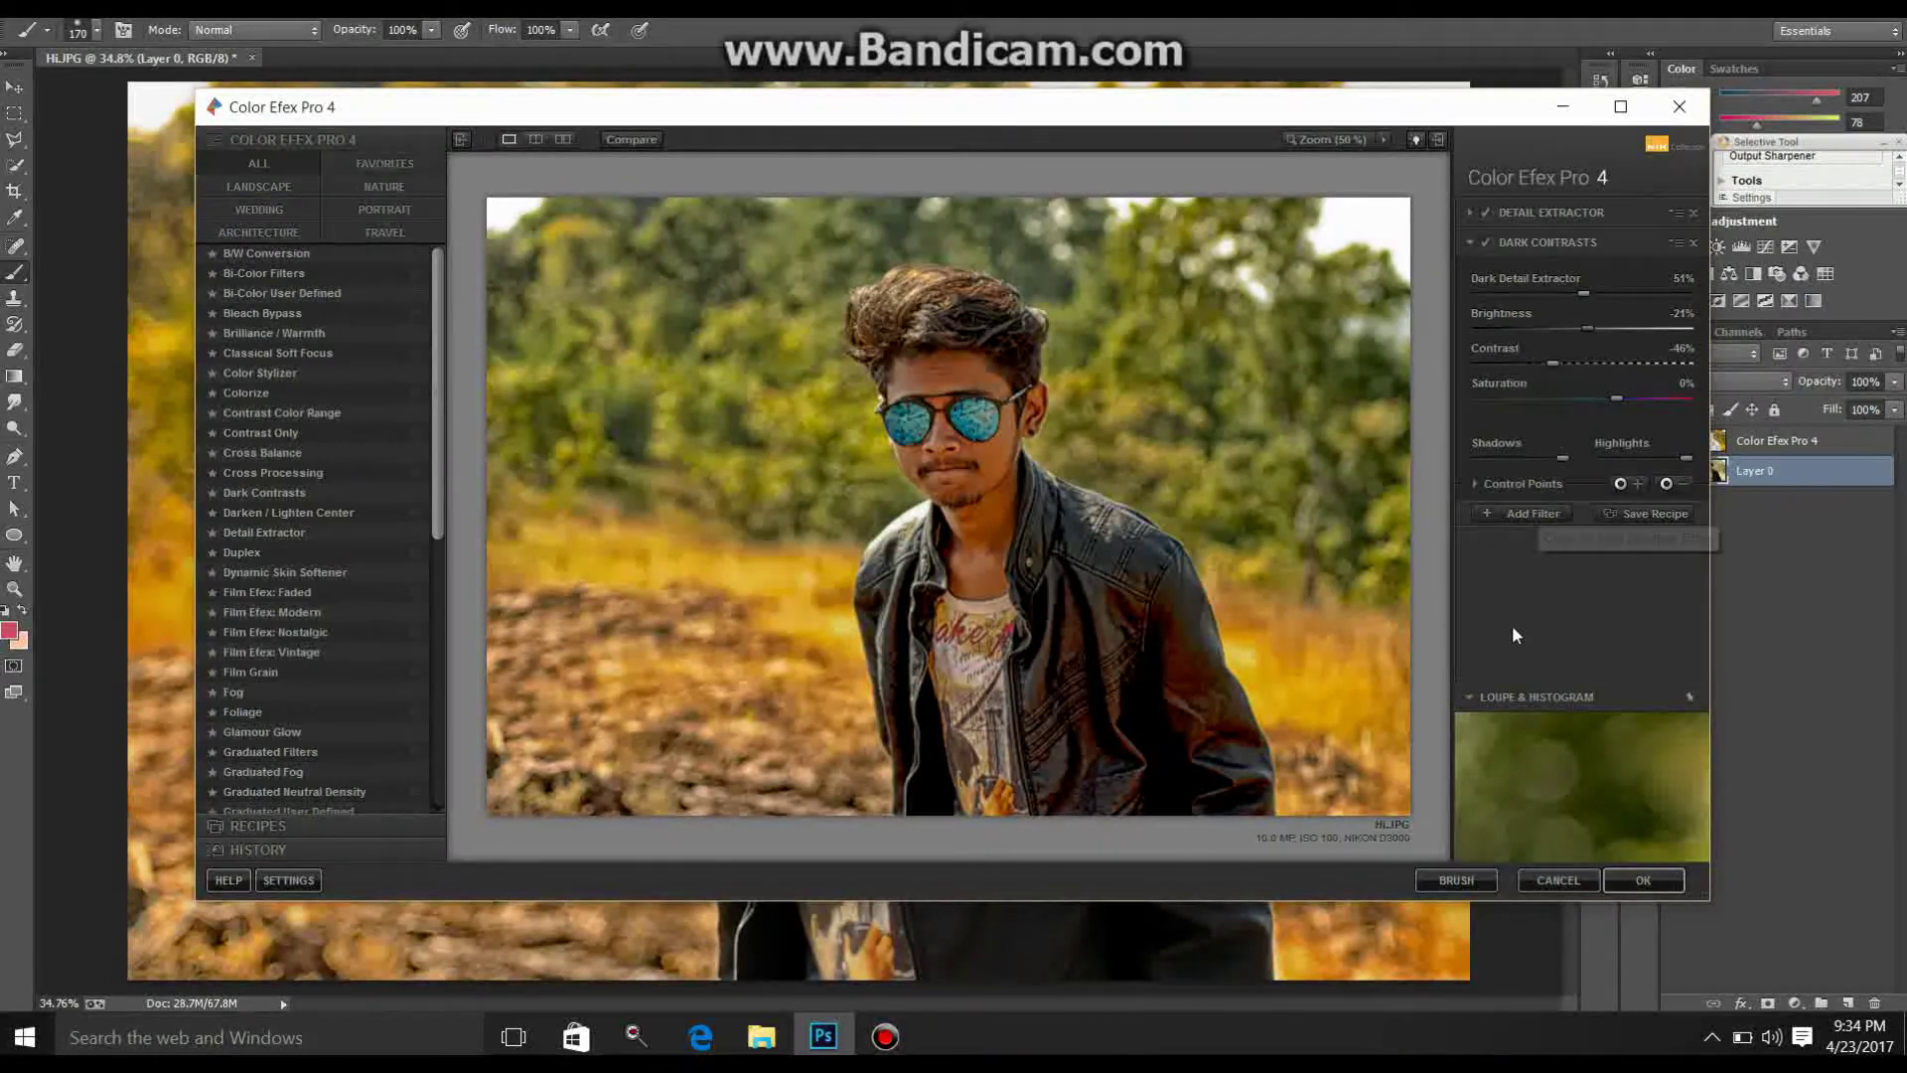
left_click(1456, 882)
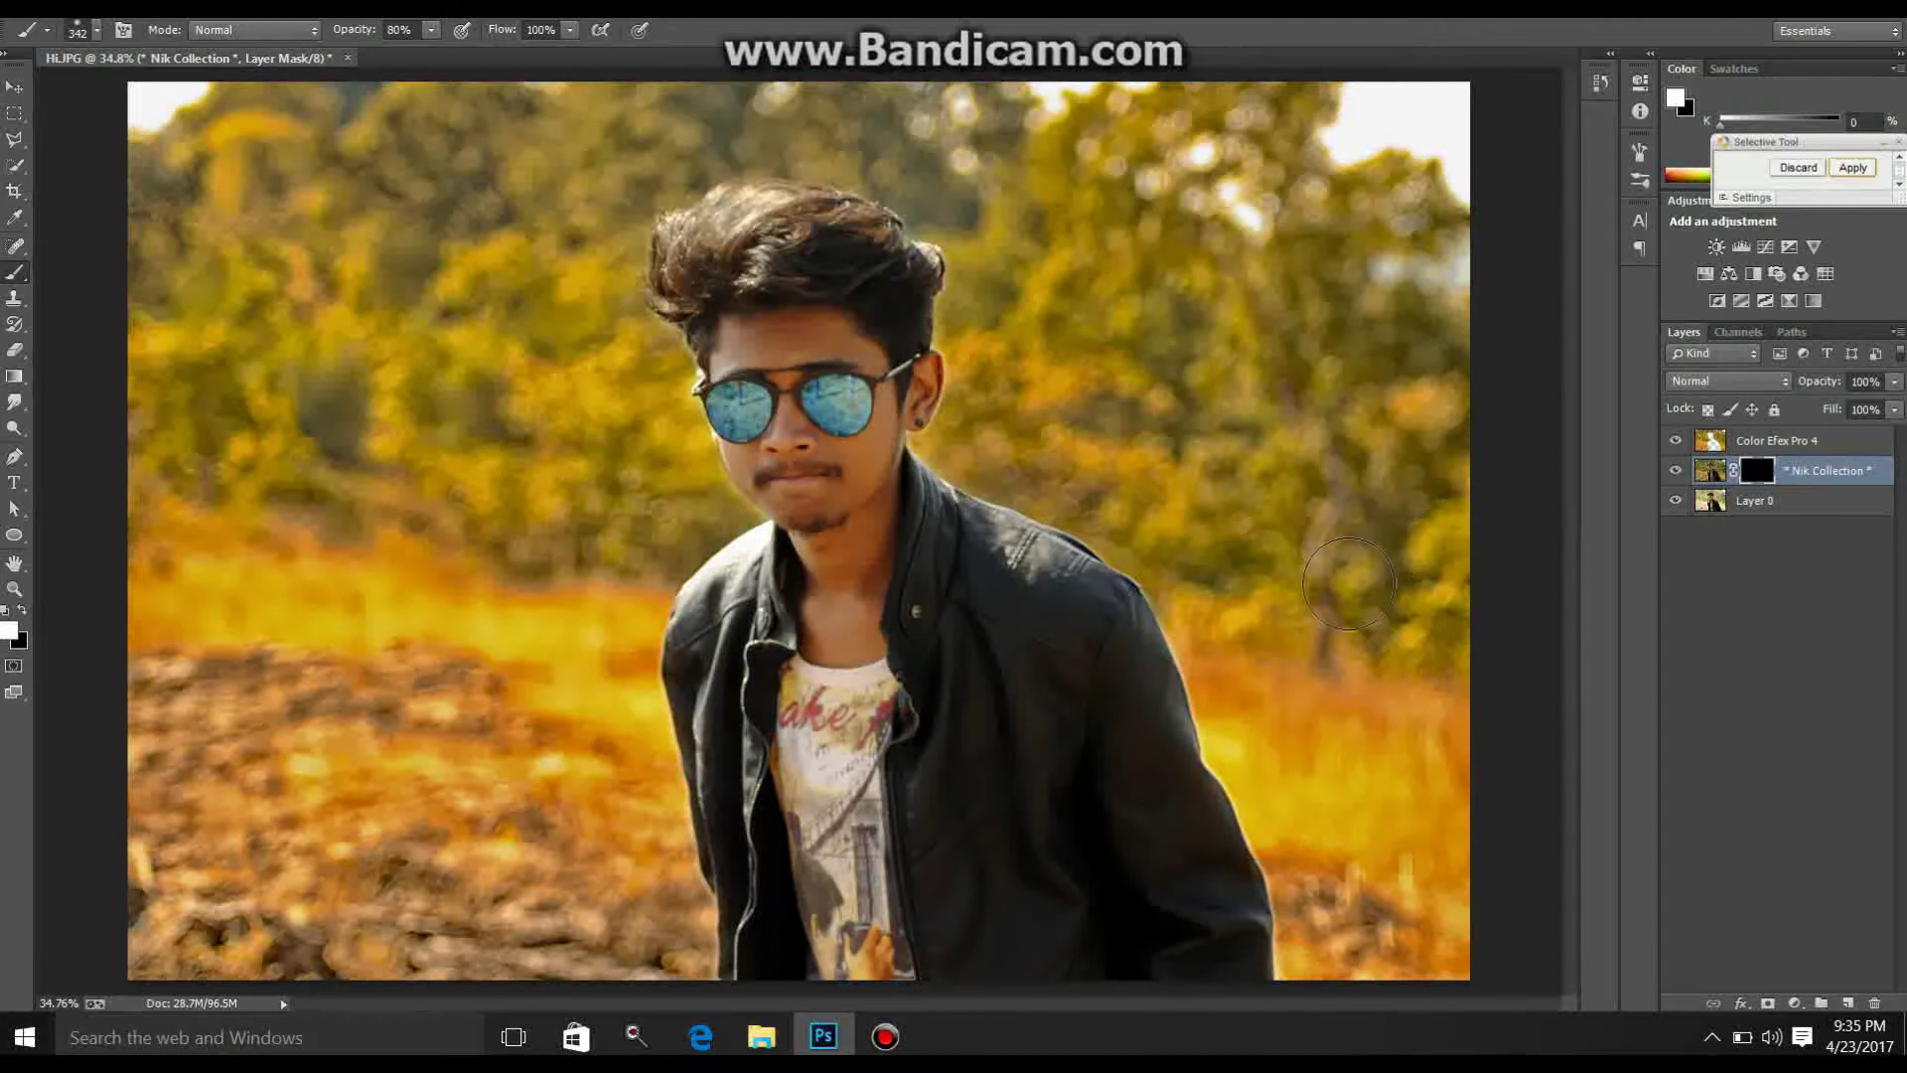
Step: Paint white on the detail layer's mask to reveal the dark-contrast effect across the jacket
left_click(431, 30)
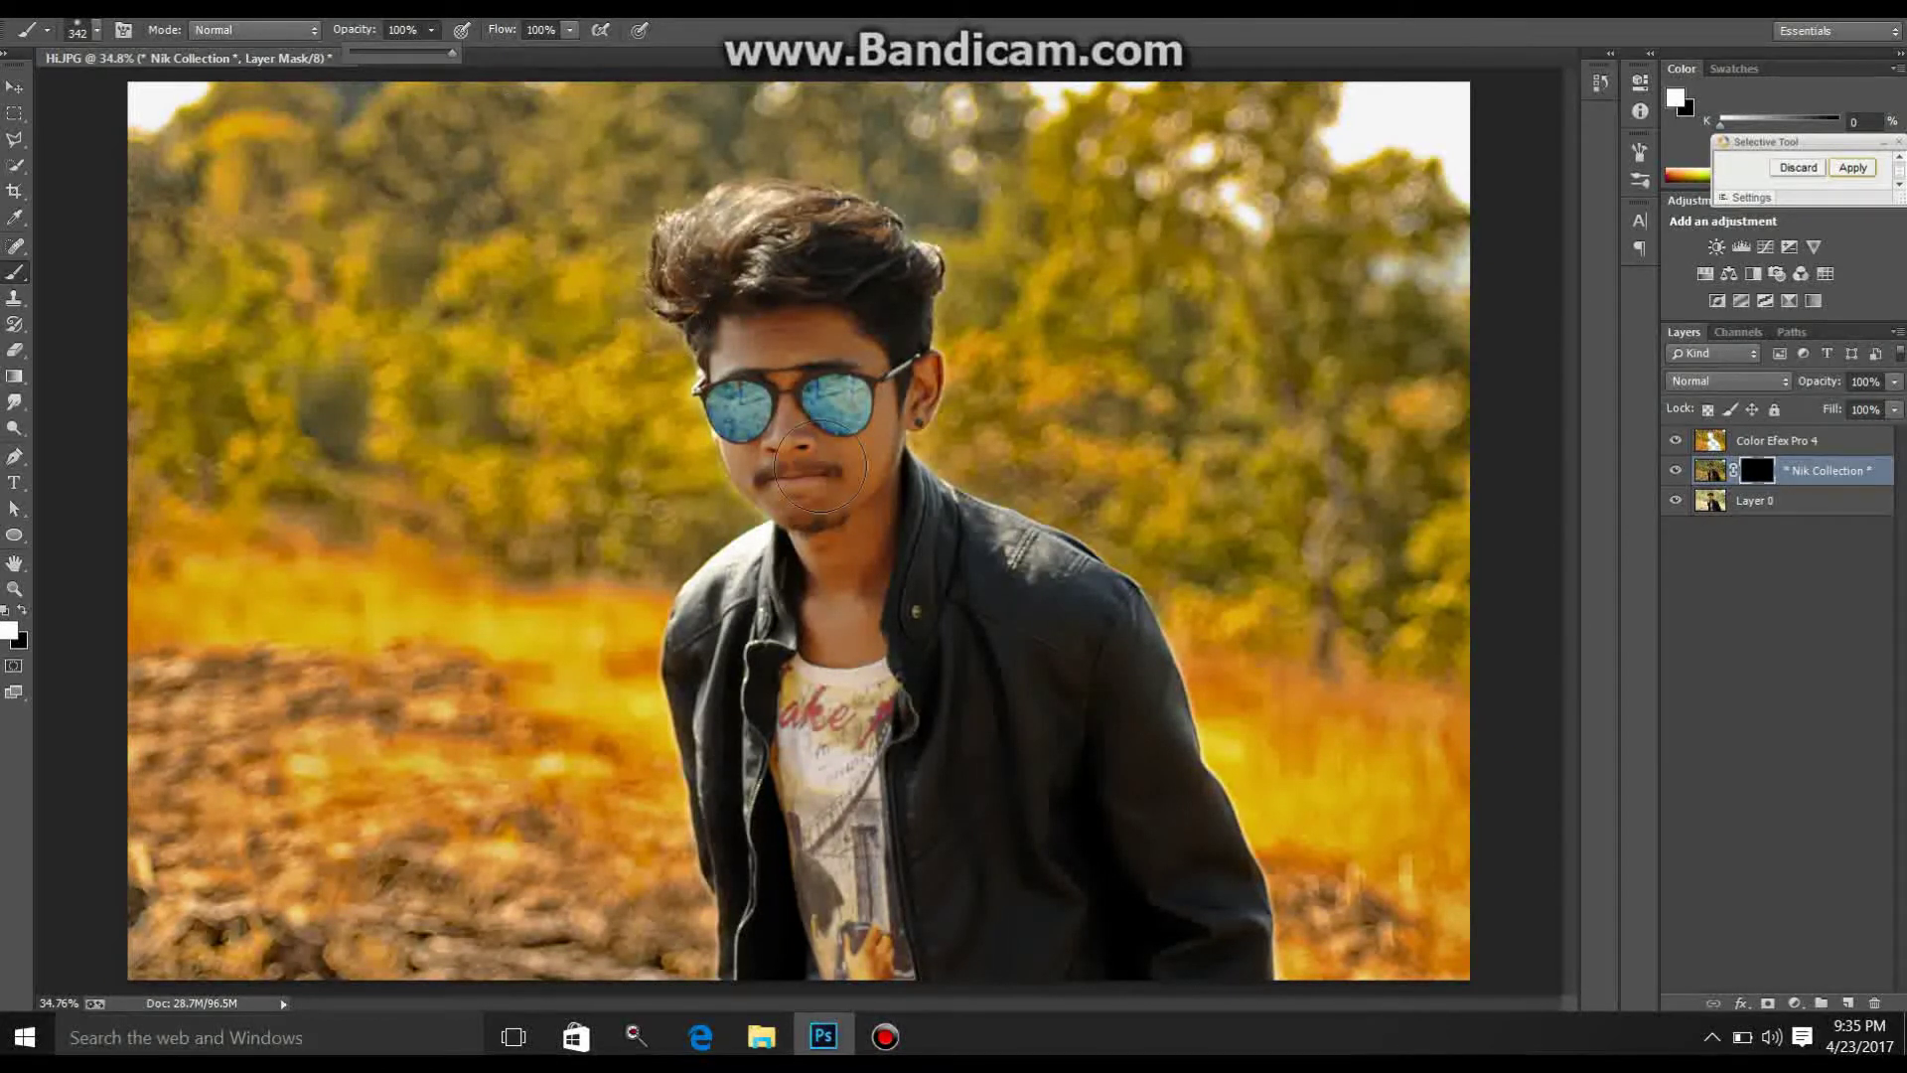
left_click_drag(993, 600, 1026, 711)
left_click_drag(984, 826, 814, 934)
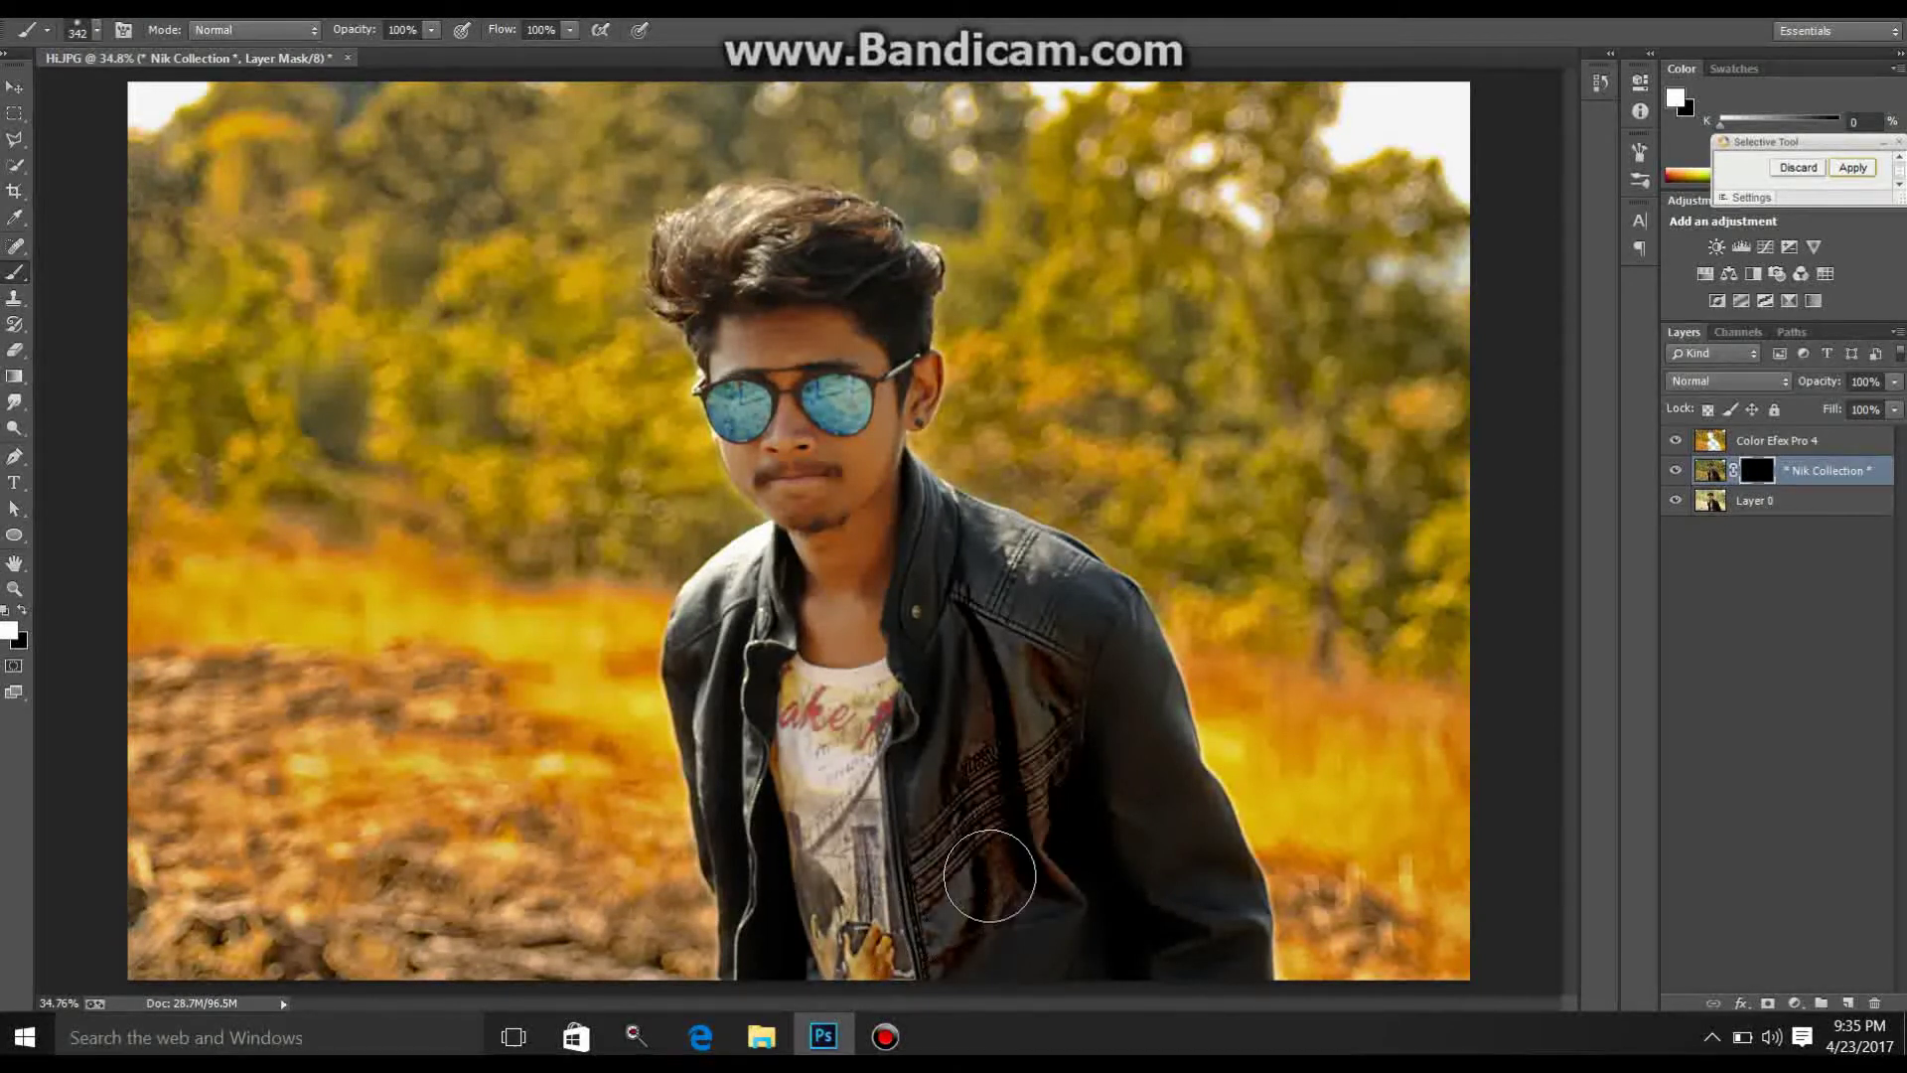
mouse_move(1060, 644)
left_mouse_down()
mouse_move(759, 871)
mouse_move(876, 962)
mouse_move(1213, 988)
mouse_move(1208, 884)
mouse_move(1175, 808)
mouse_move(1090, 672)
mouse_move(1005, 605)
mouse_move(989, 724)
mouse_move(996, 609)
mouse_move(1082, 702)
mouse_move(1064, 638)
mouse_move(781, 892)
mouse_move(715, 696)
mouse_move(768, 812)
left_mouse_up()
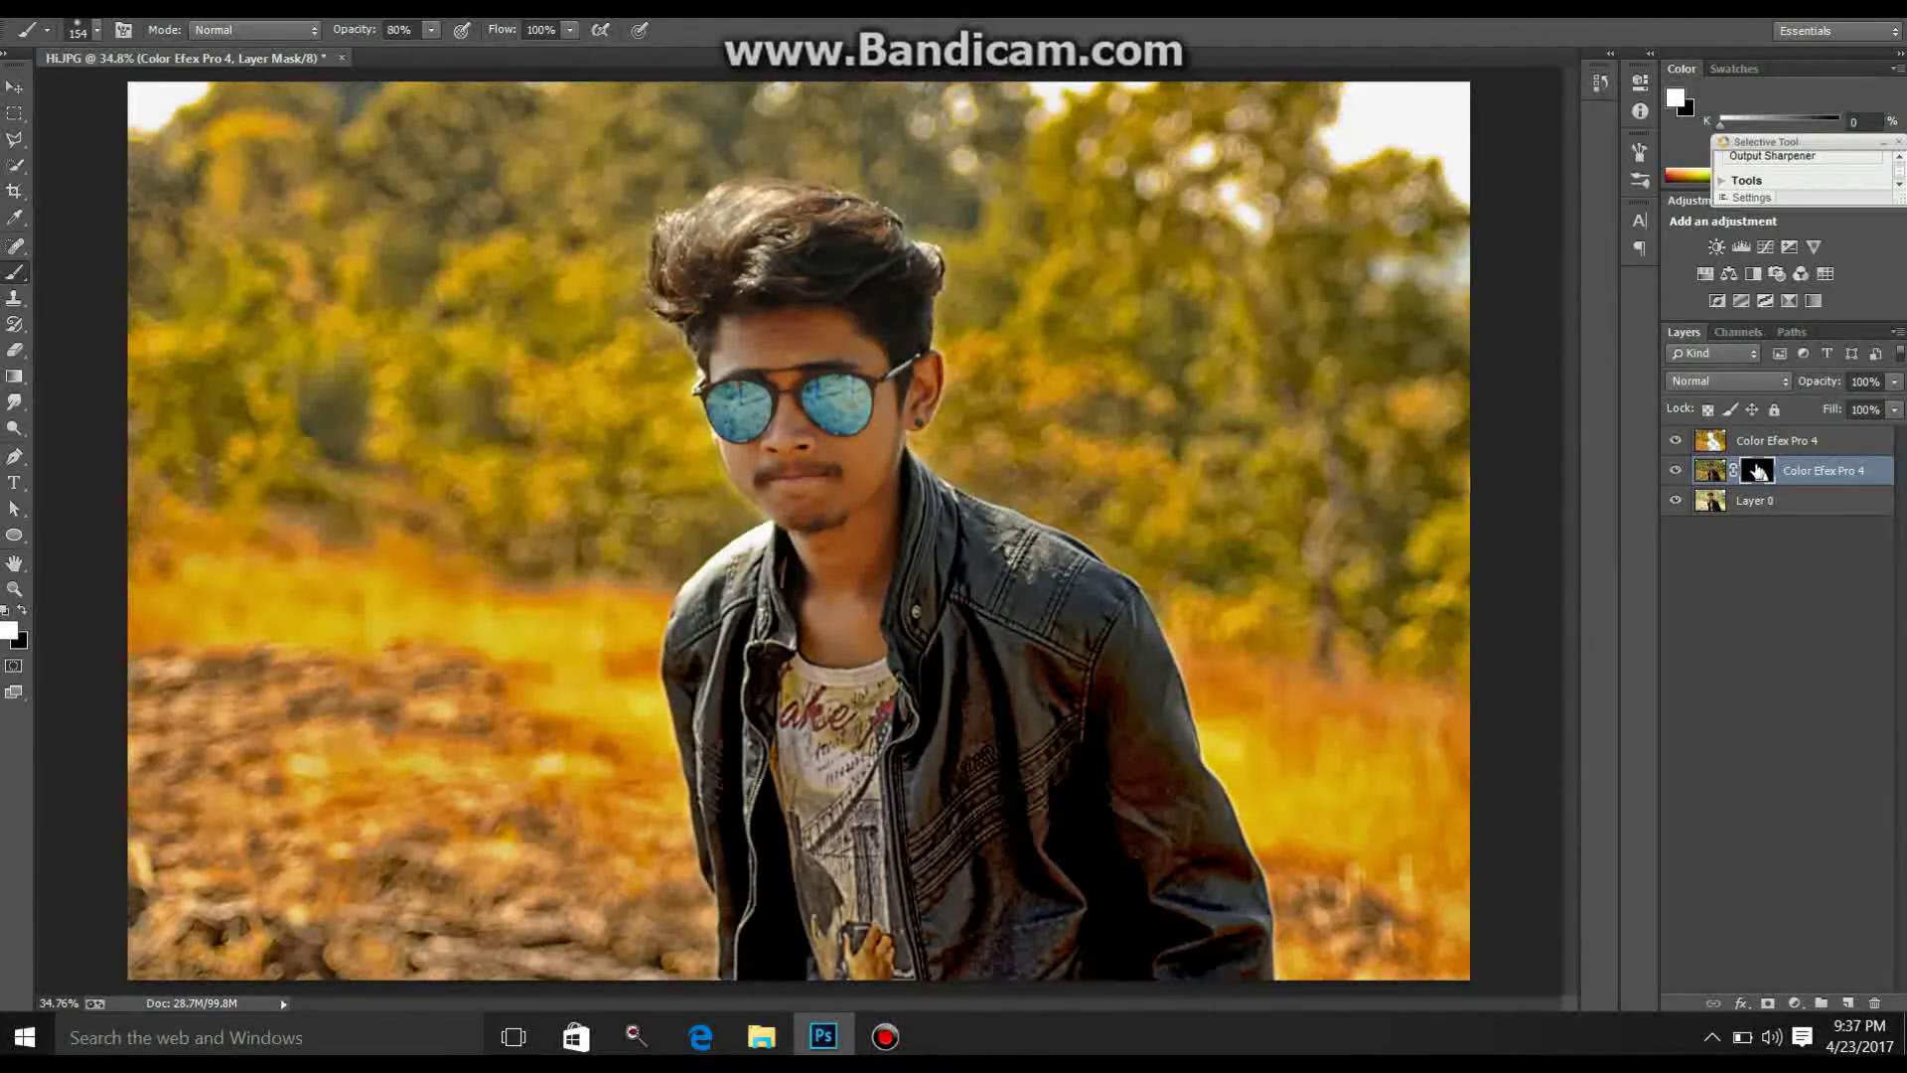
Step: Apply the layer mask permanently and toggle the layer's visibility to compare
right_click(1760, 472)
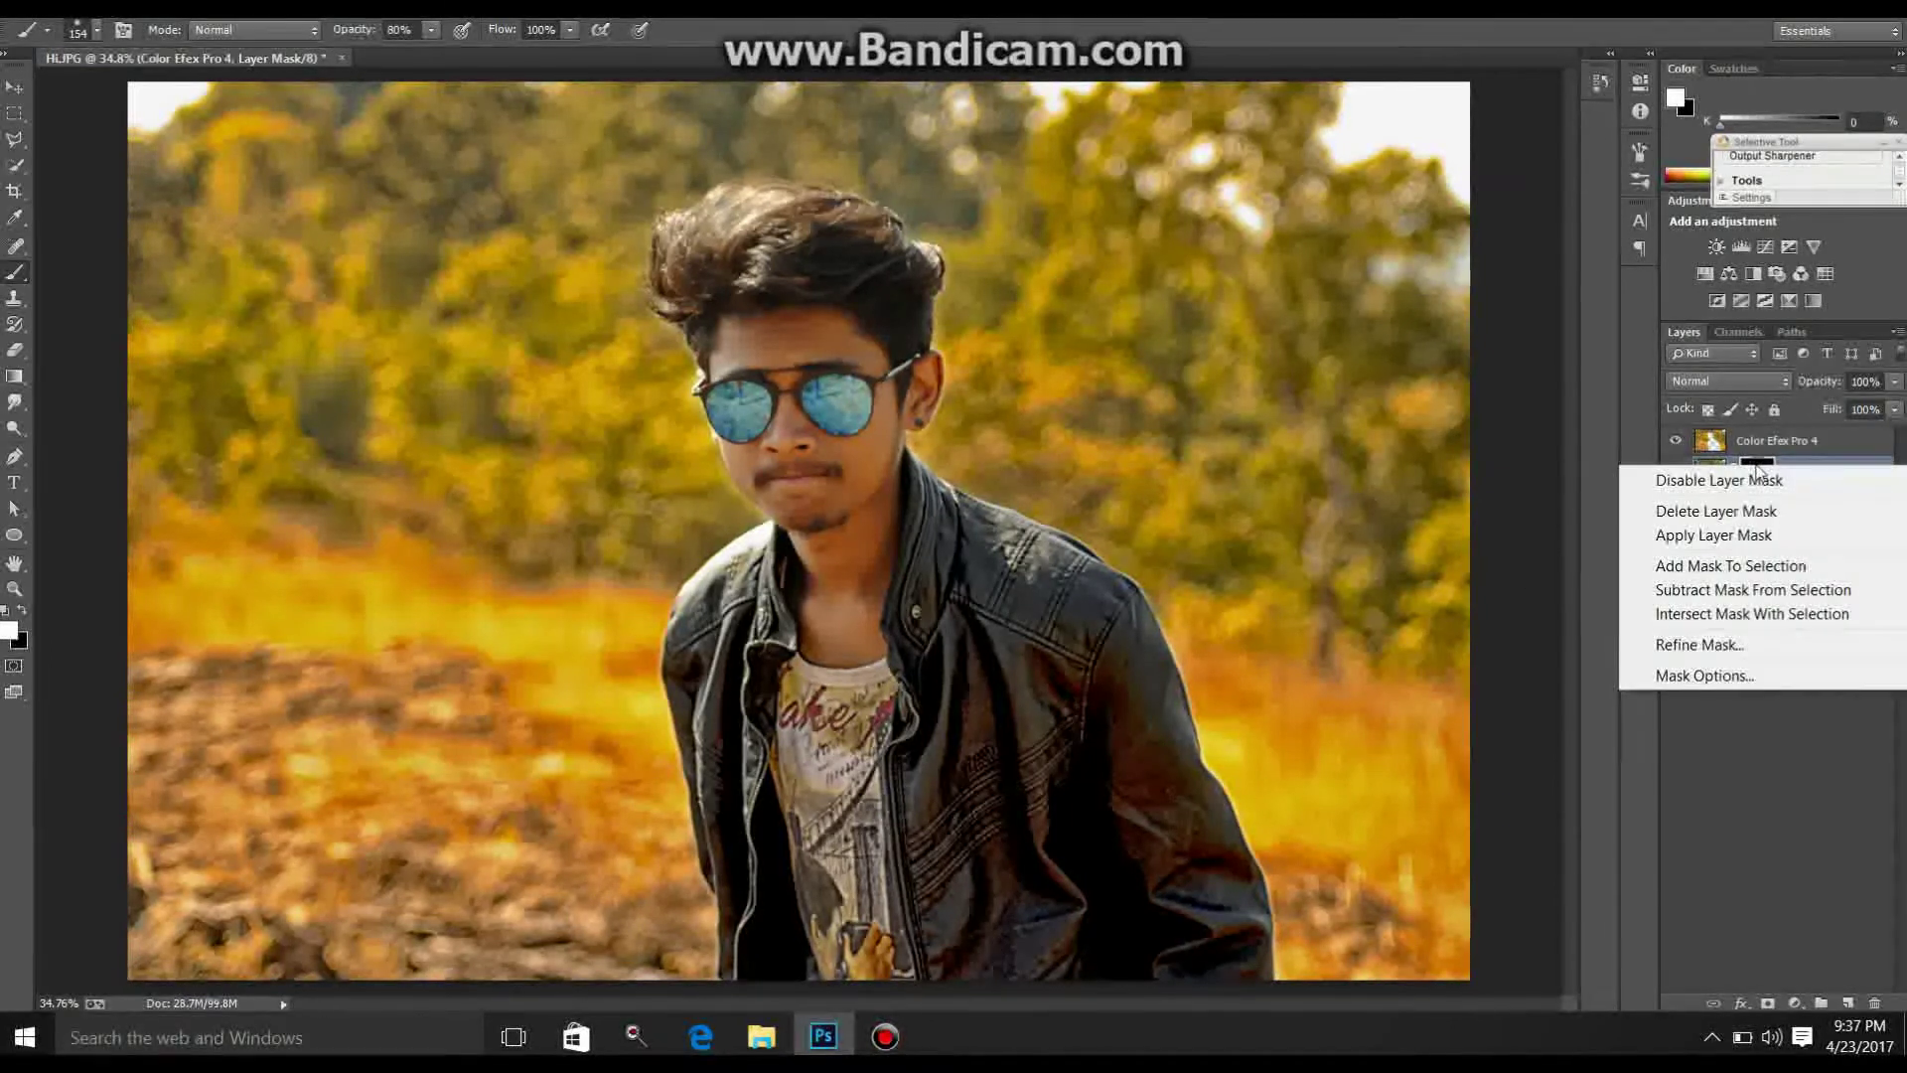
left_click(1700, 536)
left_click(1678, 472)
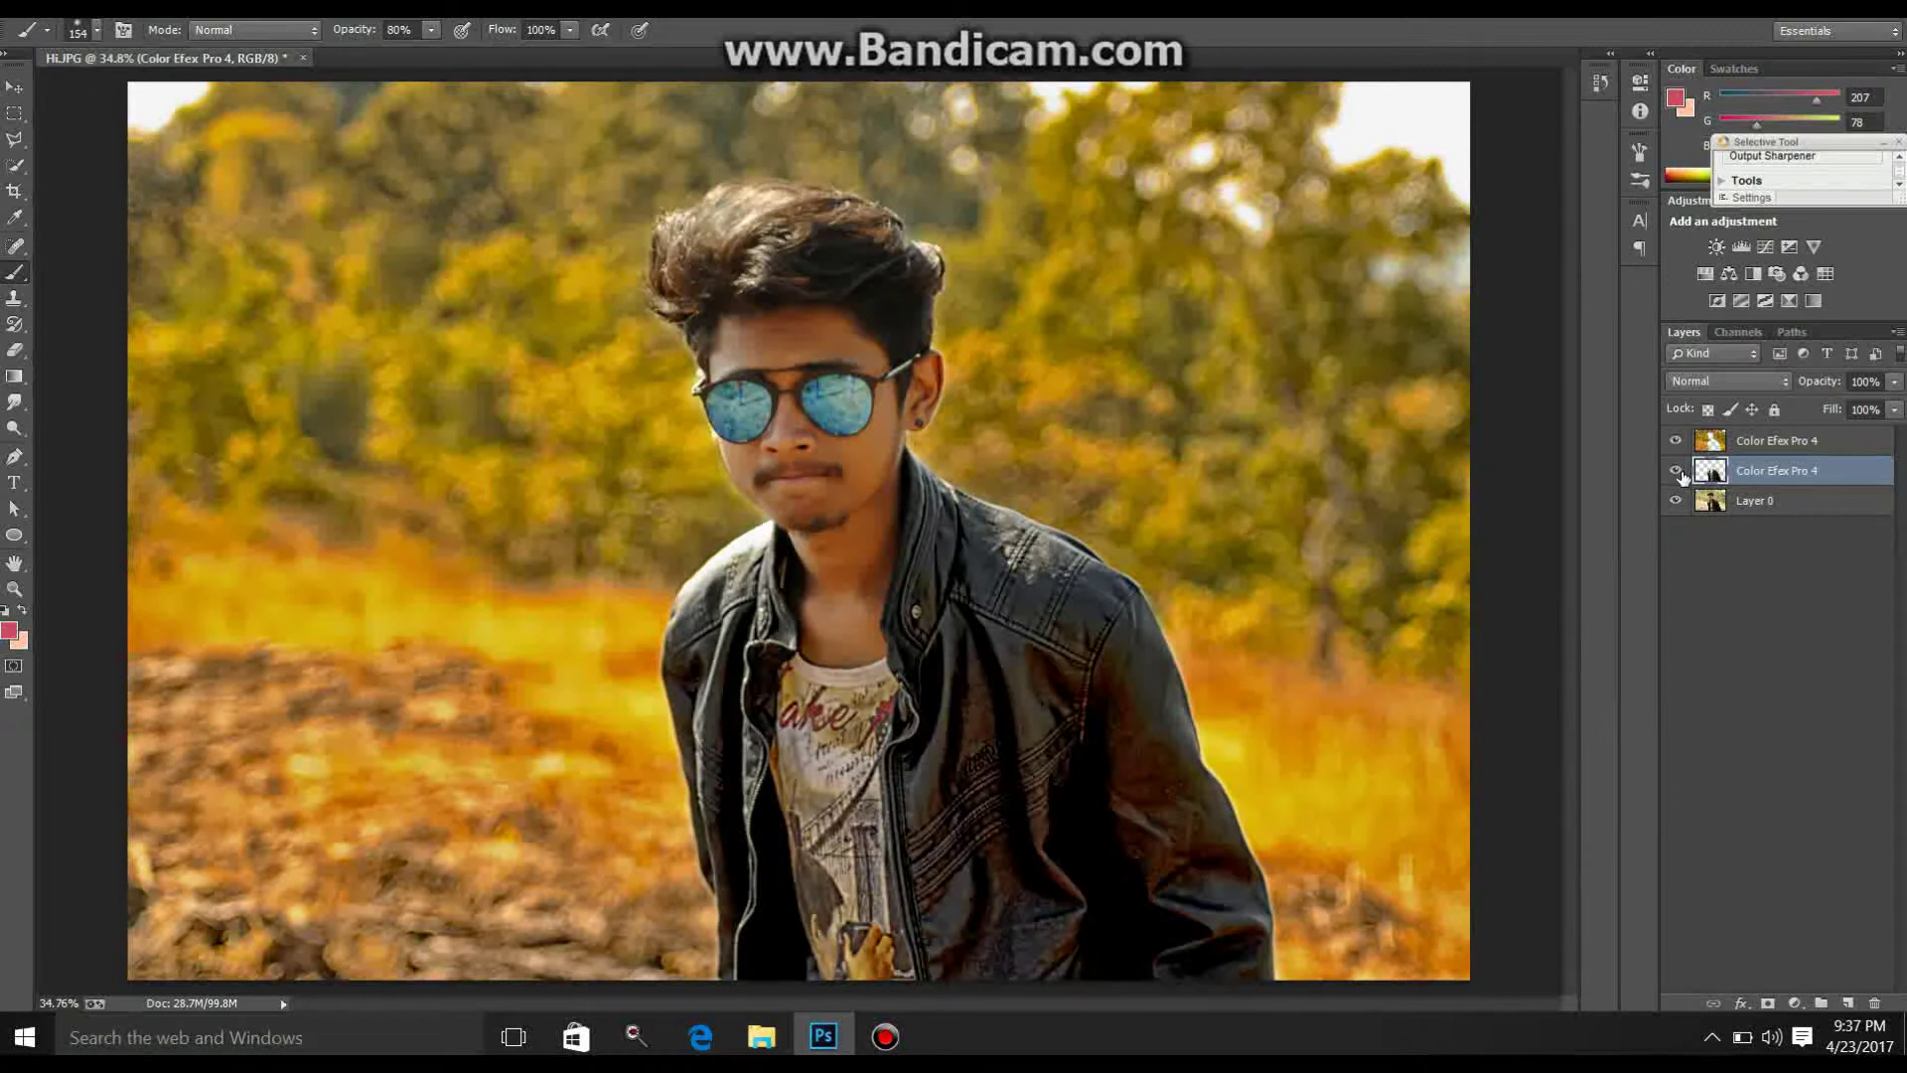
left_click(1678, 472)
Step: Select Layer 0 and launch Color Efex Pro 4 from the Nik Collection filters
left_click(1727, 504)
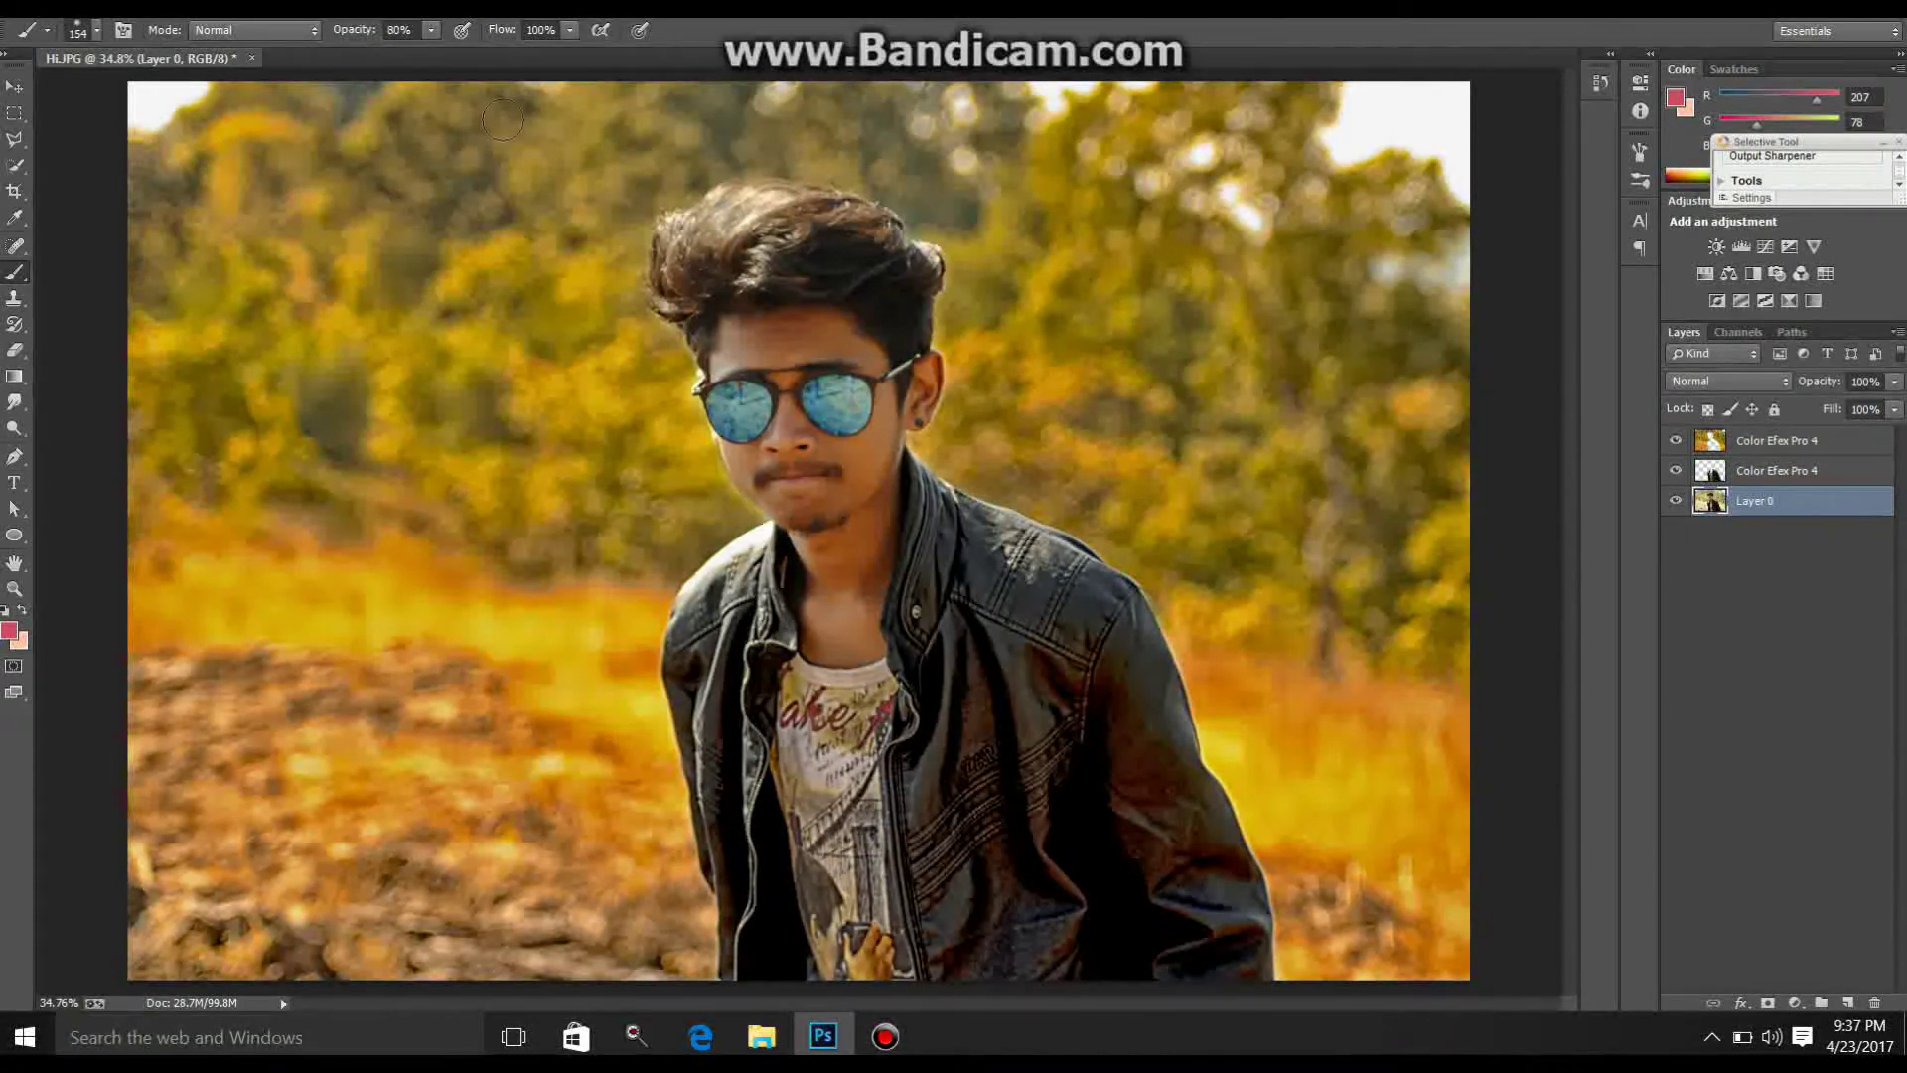
left_click(359, 14)
mouse_move(362, 503)
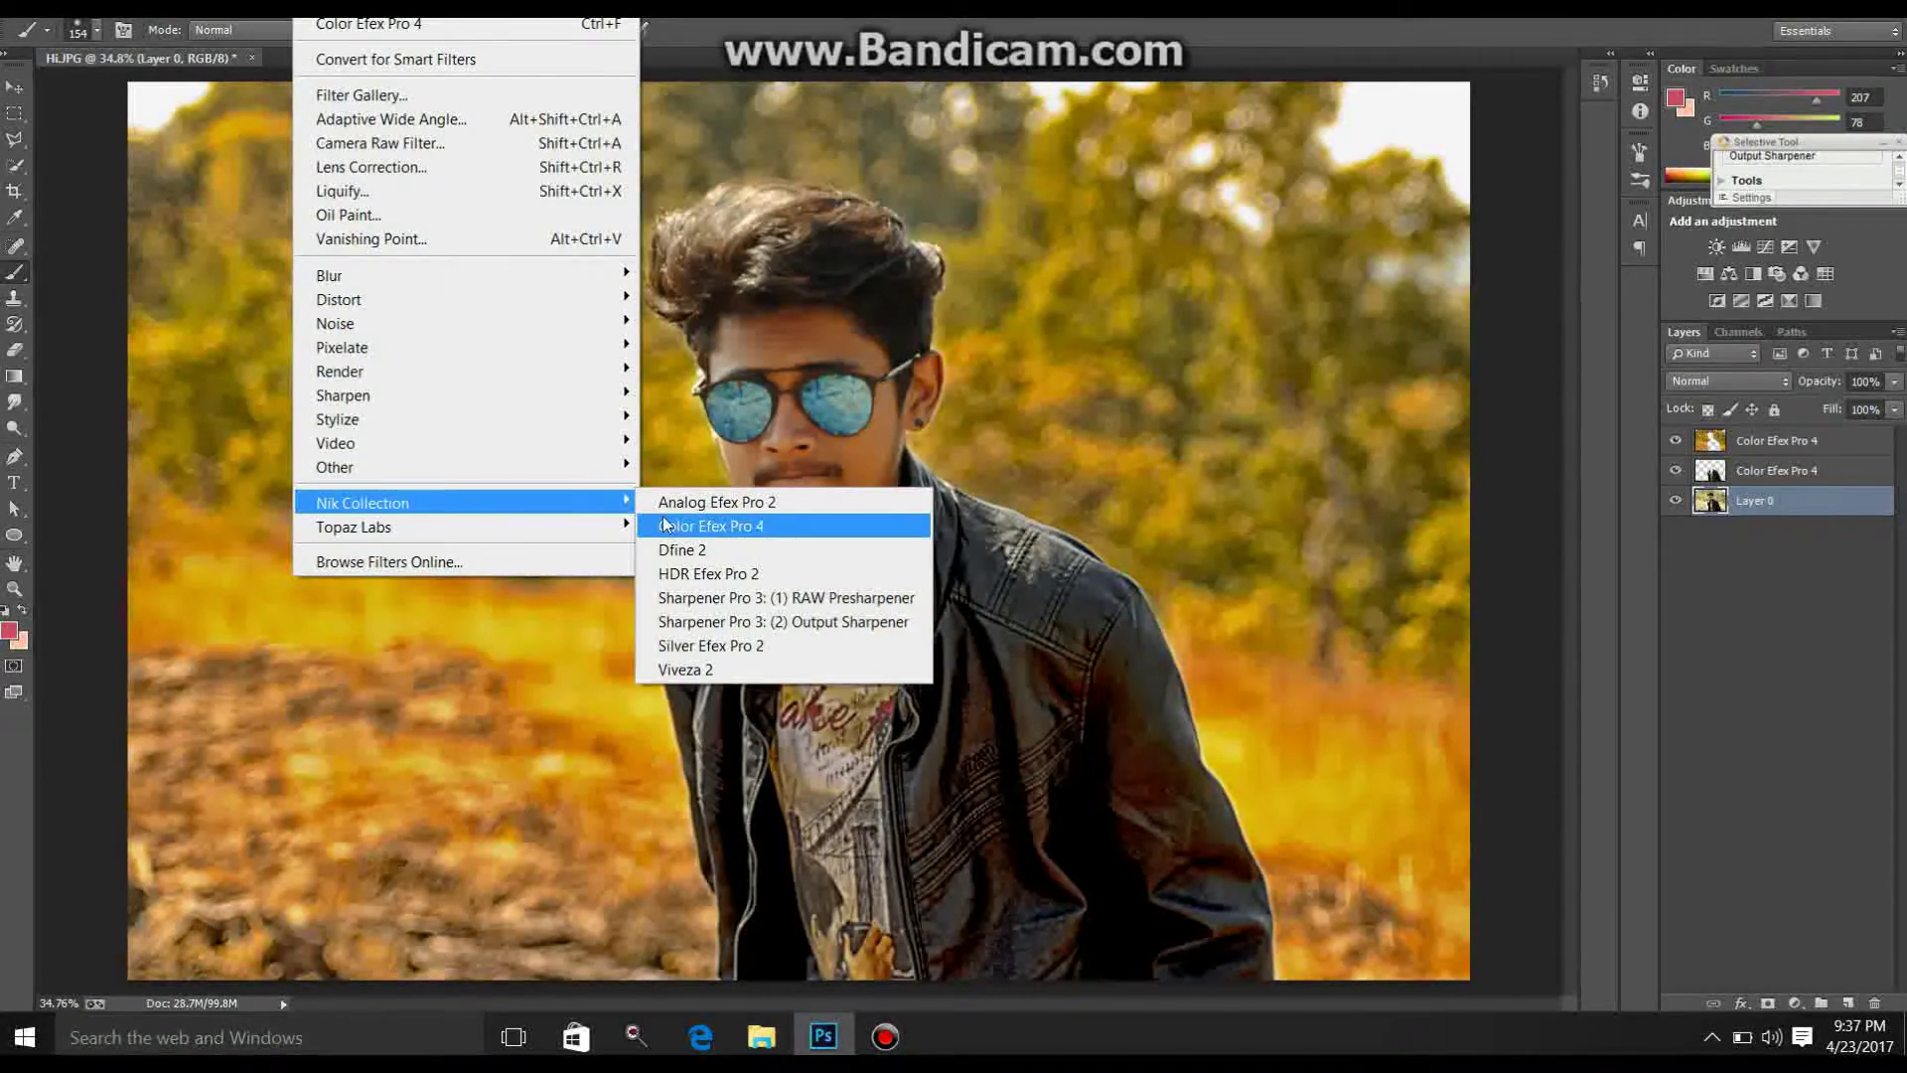
left_click(666, 525)
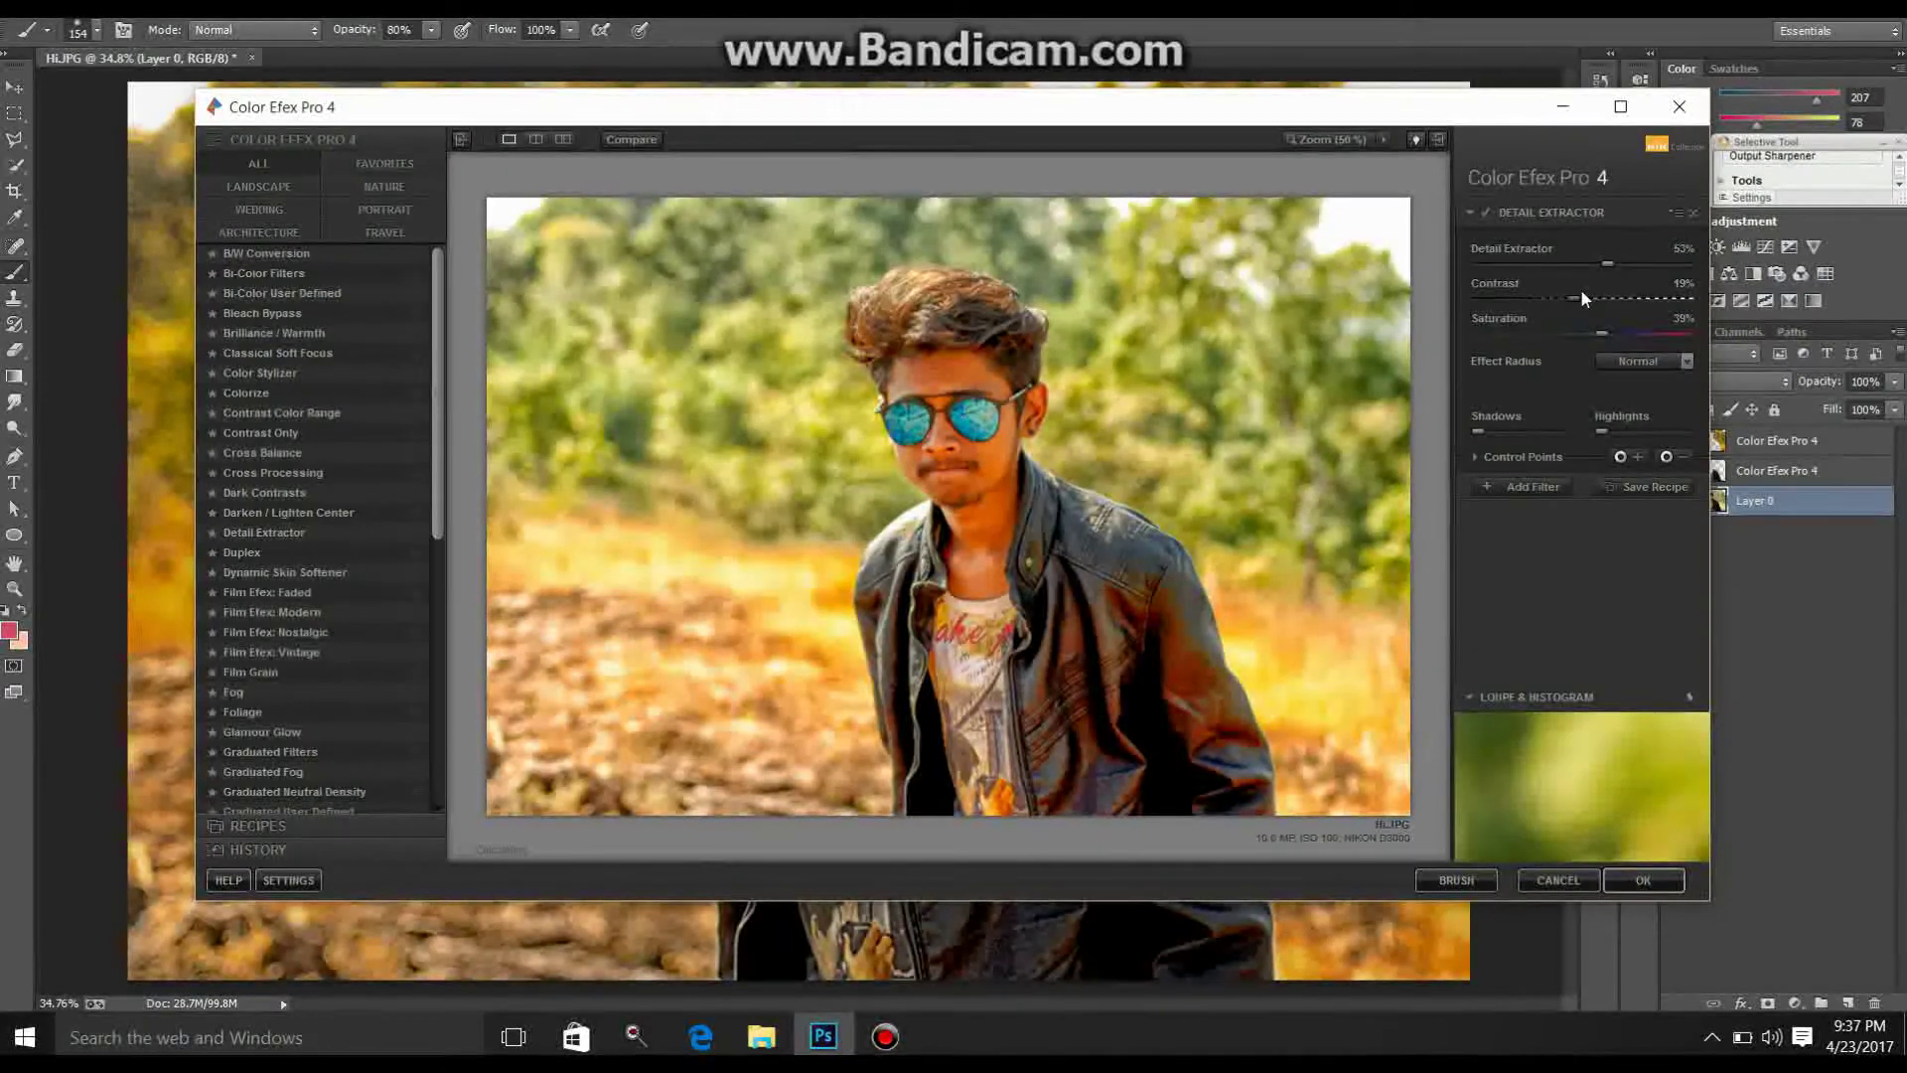
Step: Set Detail Extractor to about 56% and return it as a fully masked brush layer
left_click_drag(1621, 265, 1603, 262)
left_click_drag(1611, 264, 1618, 265)
left_click(1468, 882)
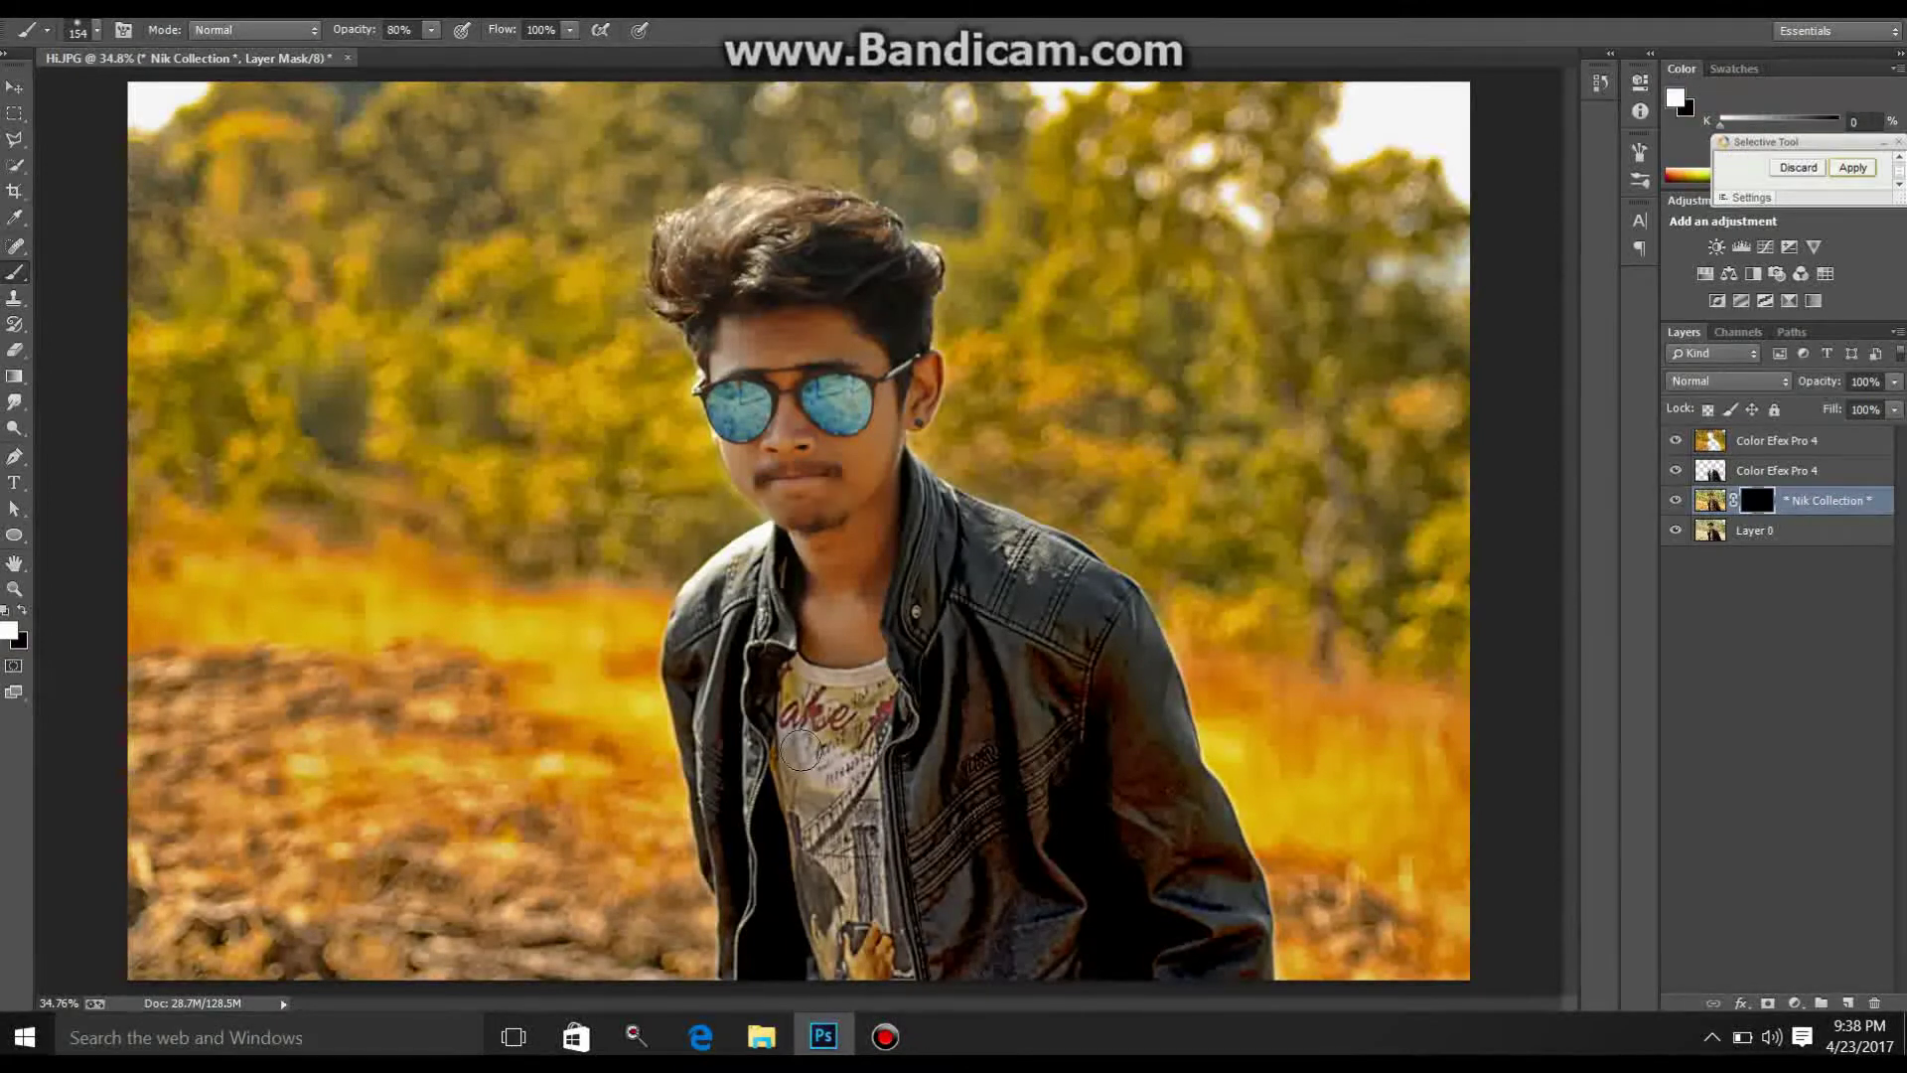
left_click(842, 844)
Step: At 100% brush opacity, finish the Detail Extractor layer and move it above Color Efex Pro 4
left_click(432, 31)
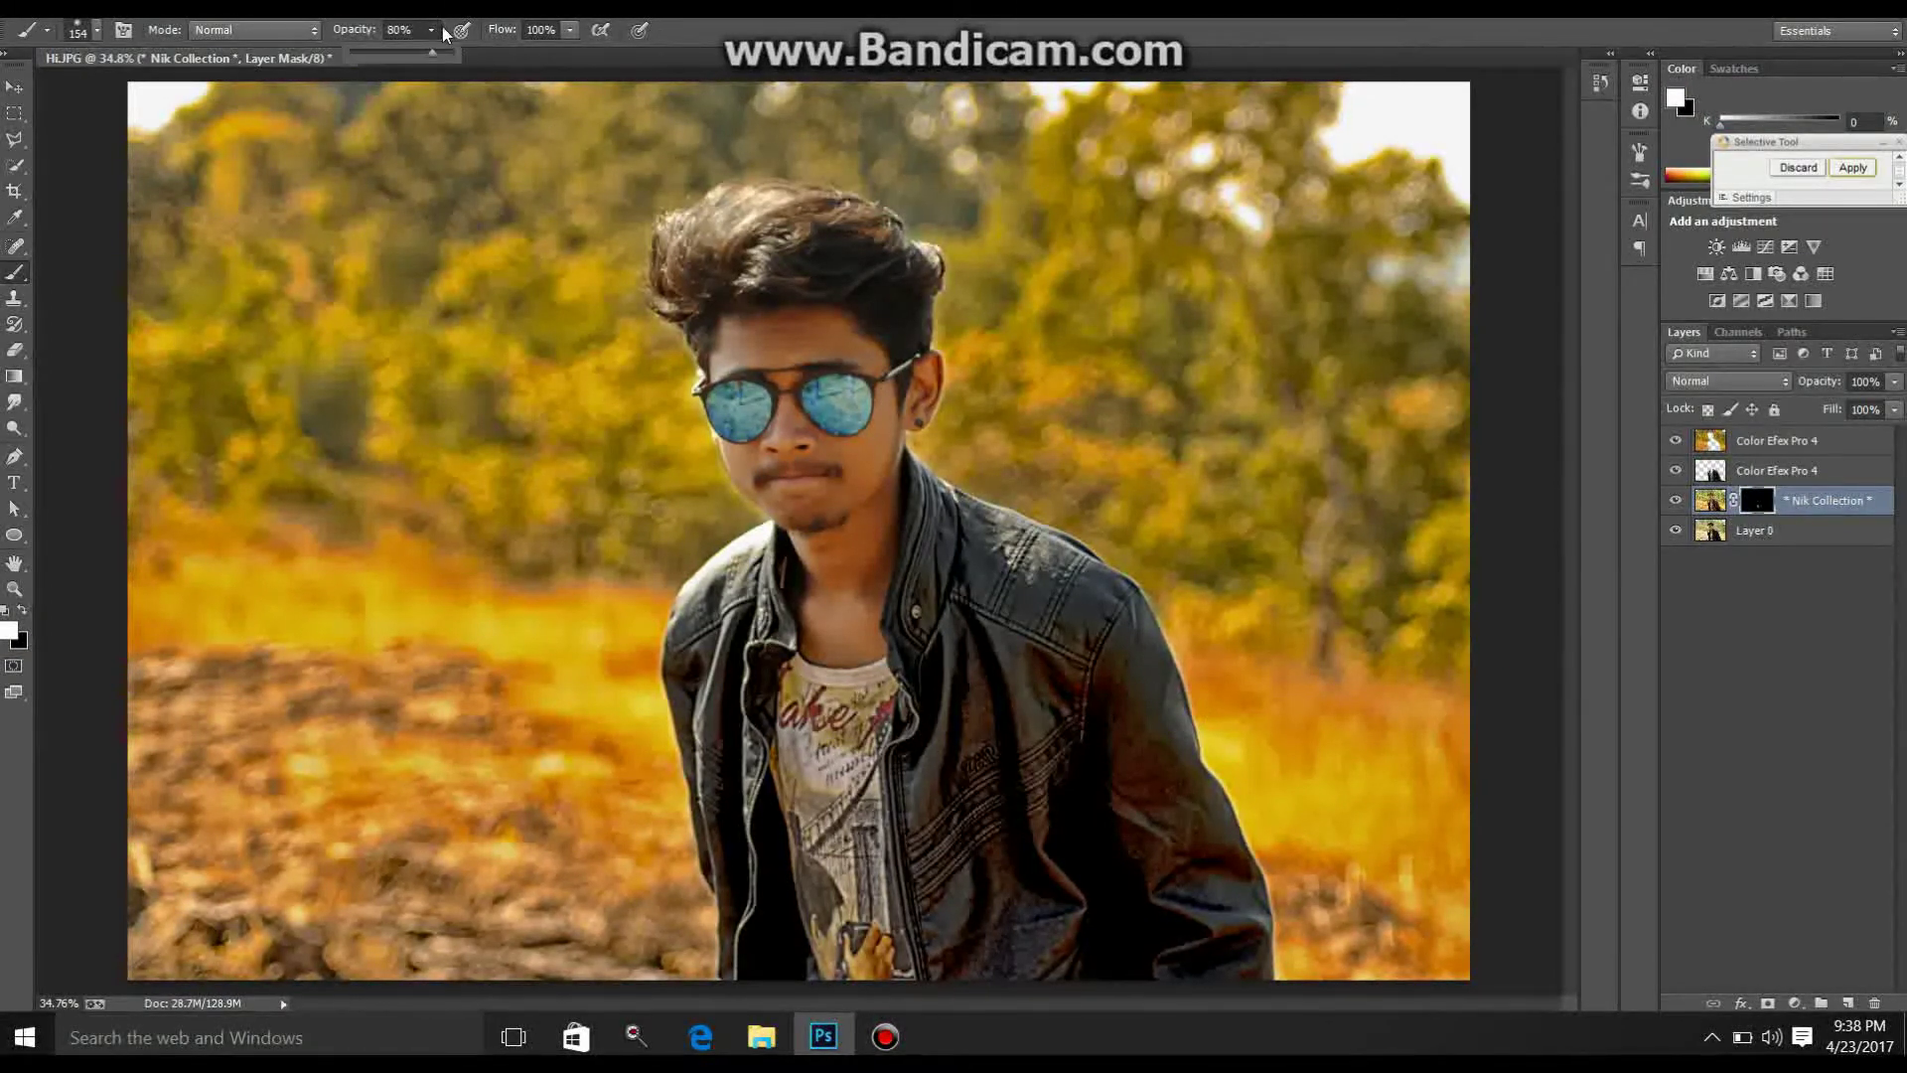
left_click_drag(445, 54, 473, 66)
left_click(1854, 167)
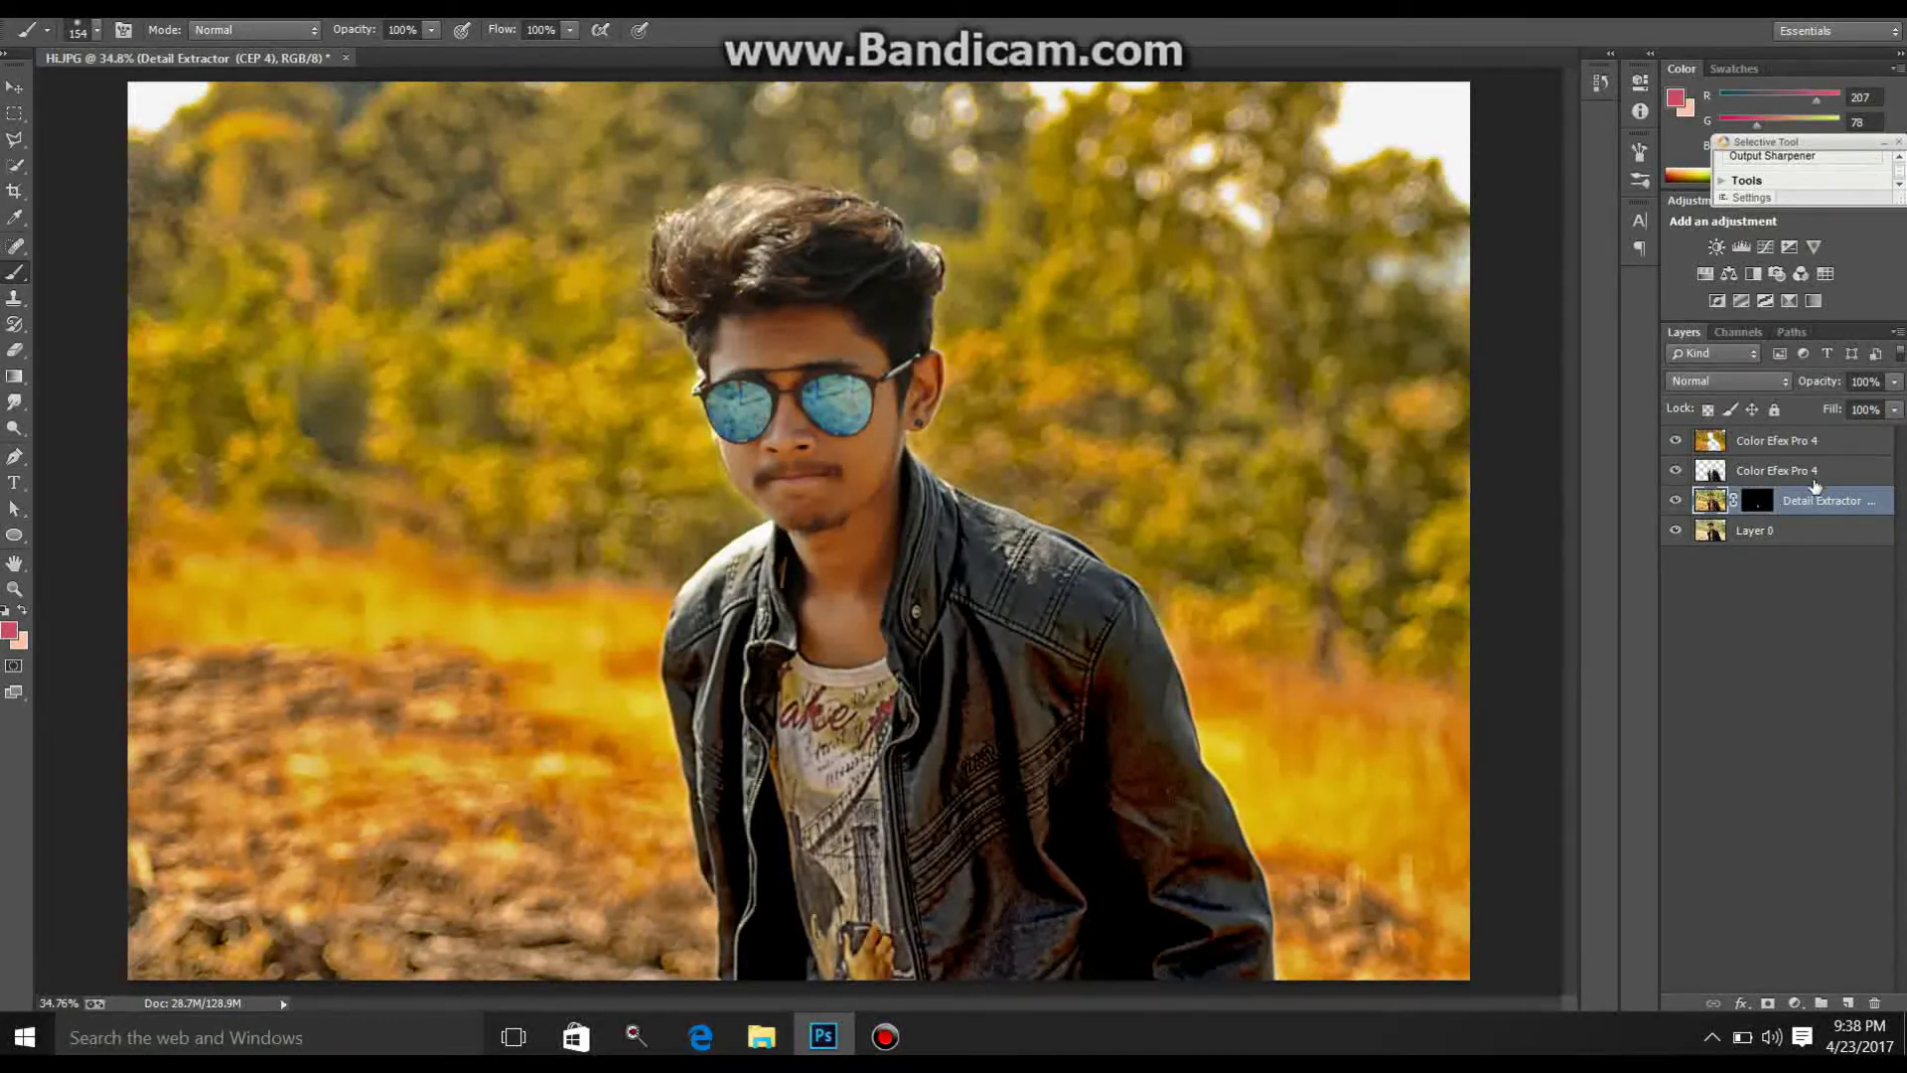
left_click_drag(1754, 504, 1778, 461)
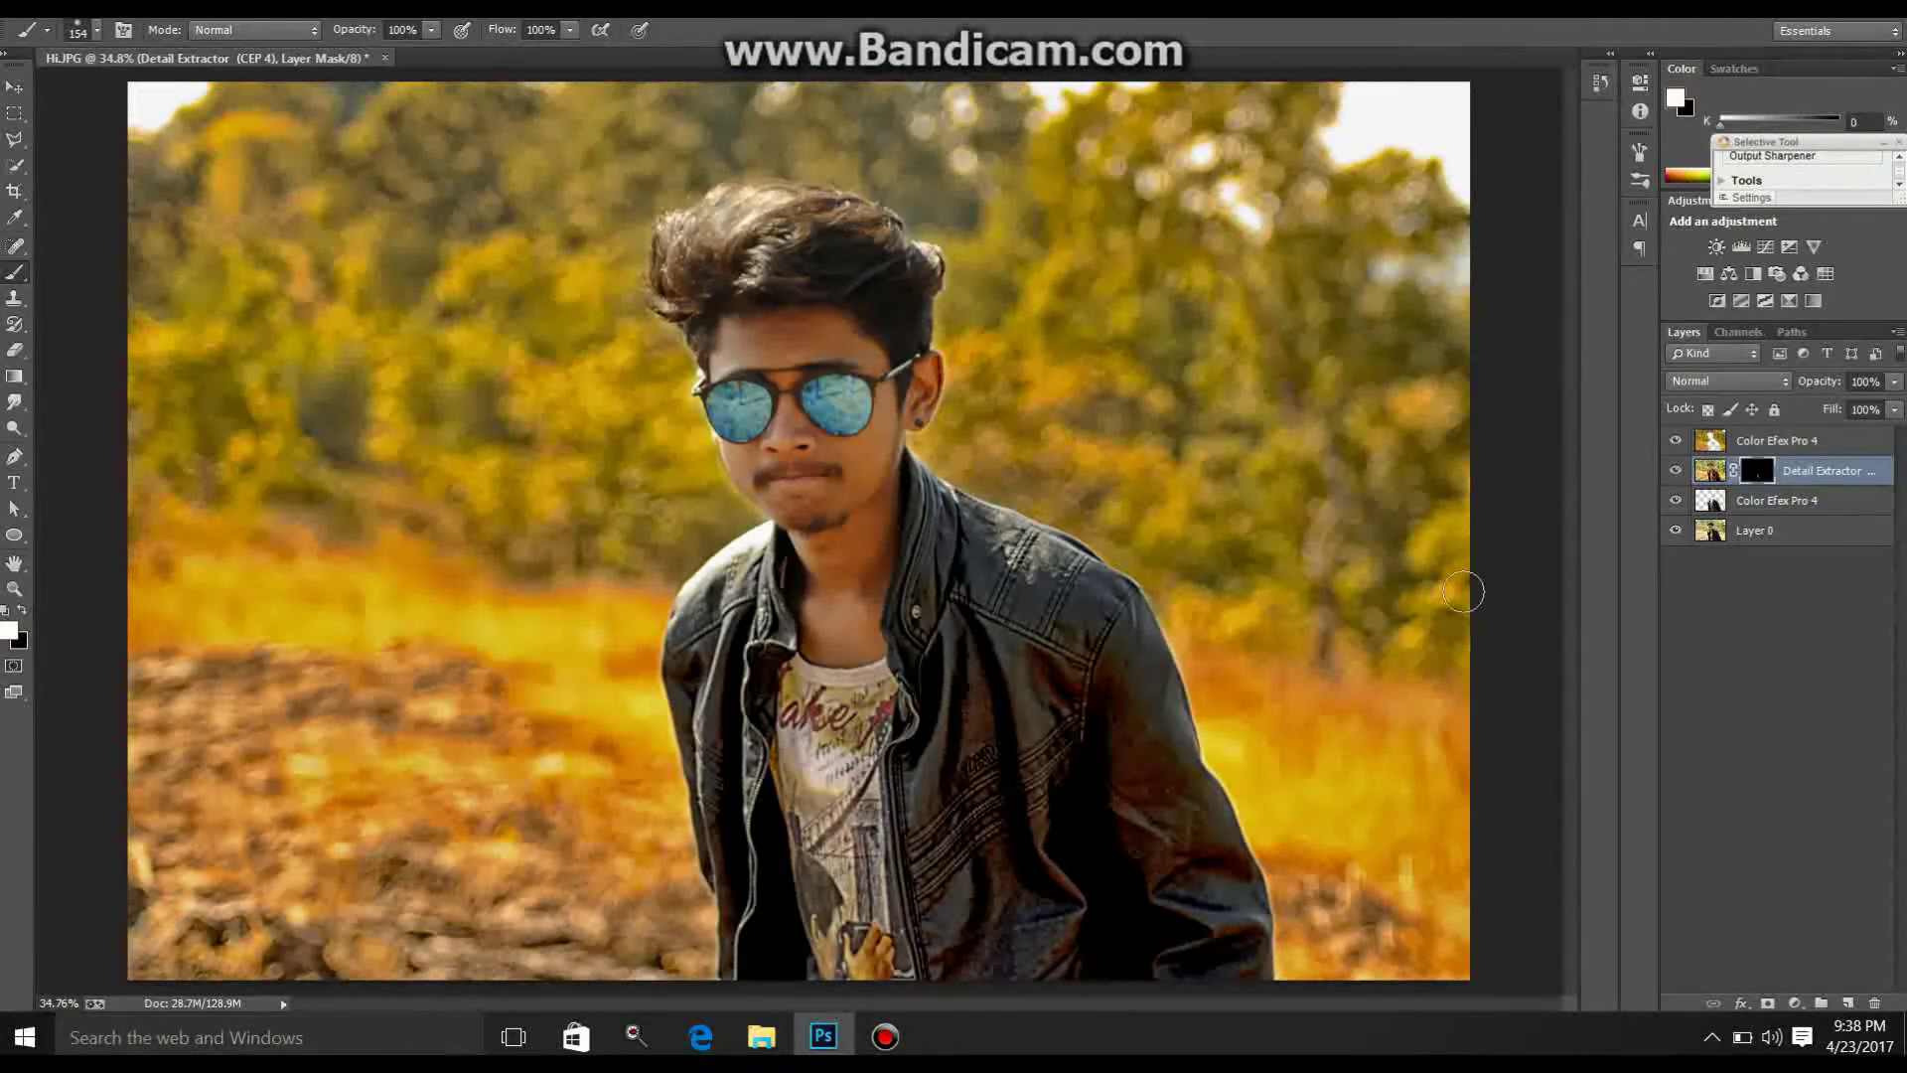
Step: Brush the Detail Extractor effect down the t-shirt on the layer mask
mouse_move(795, 777)
left_mouse_down()
mouse_move(834, 899)
mouse_move(846, 788)
mouse_move(804, 701)
mouse_move(873, 701)
mouse_move(867, 854)
mouse_move(902, 994)
left_mouse_up()
mouse_move(838, 827)
left_mouse_down()
mouse_move(795, 684)
mouse_move(876, 681)
mouse_move(884, 794)
mouse_move(860, 711)
mouse_move(854, 887)
mouse_move(884, 969)
left_mouse_up()
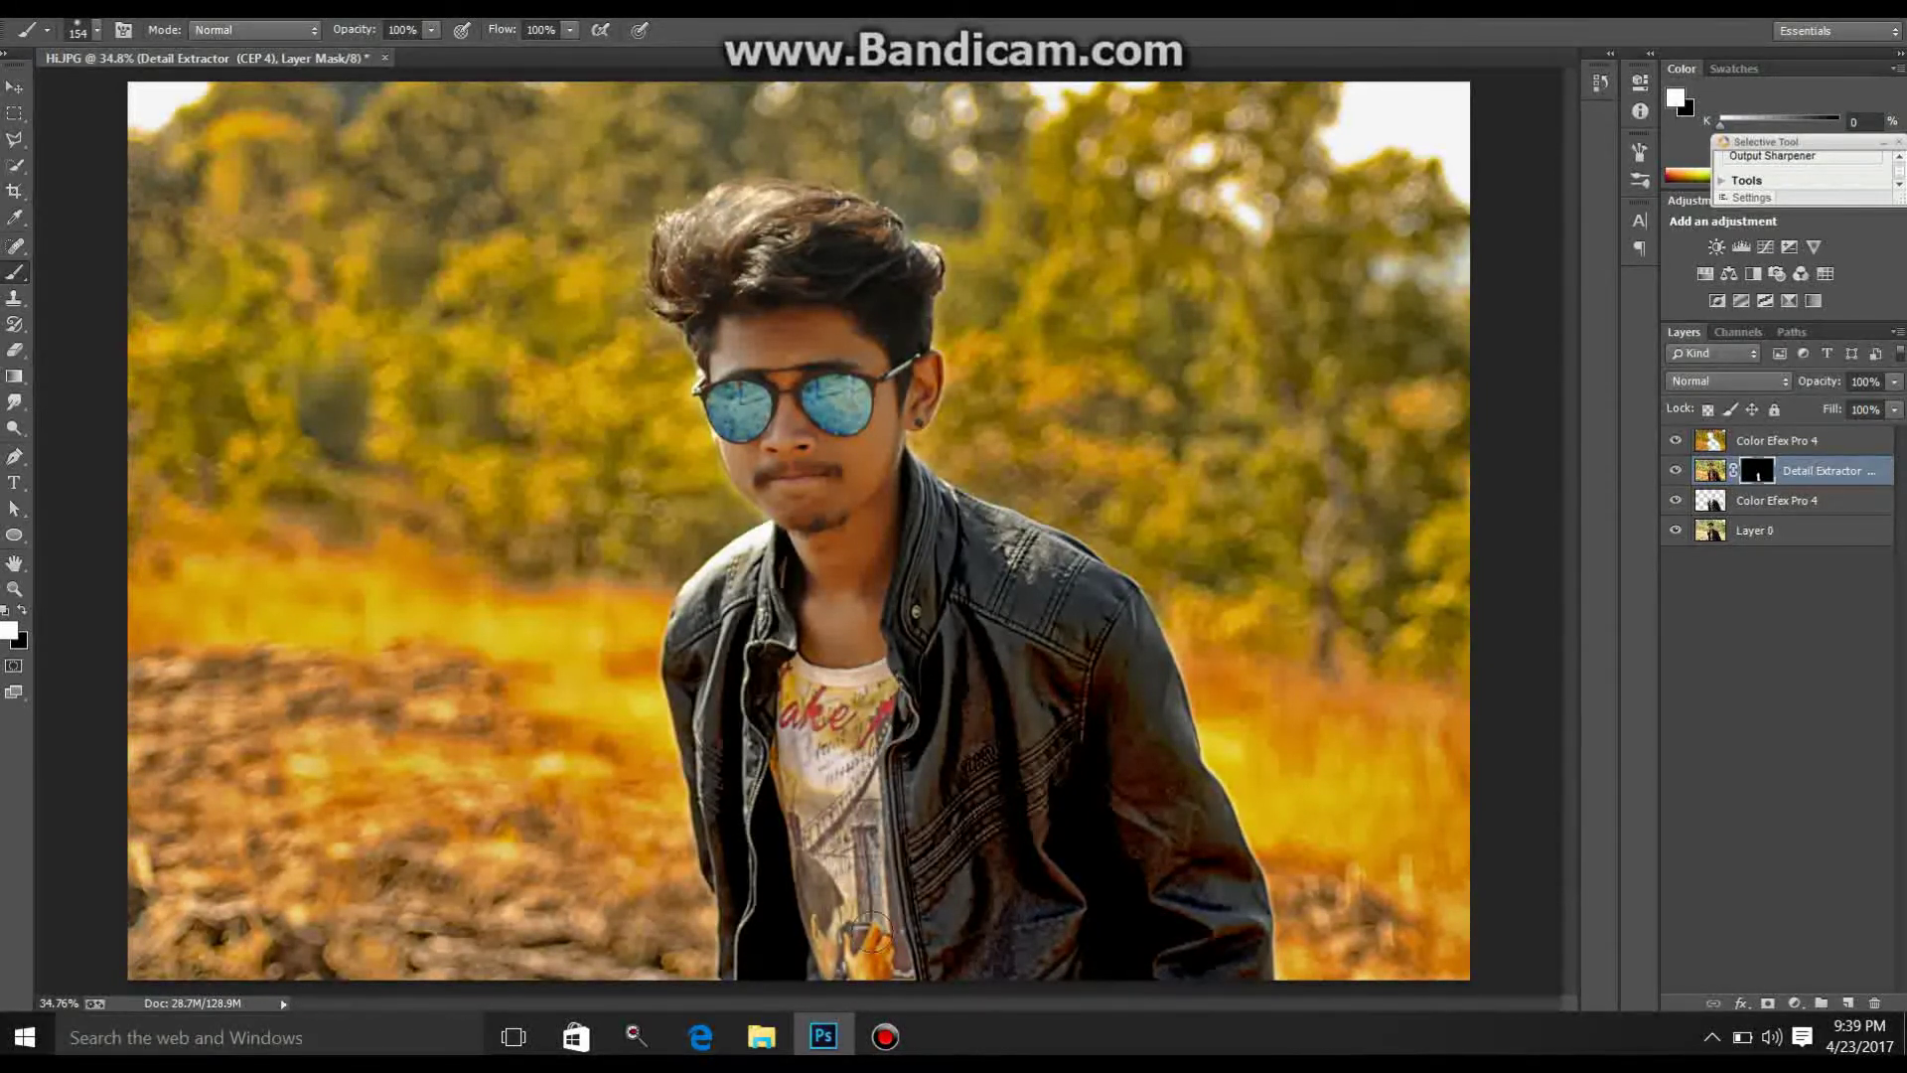
left_click_drag(861, 762, 884, 882)
left_click_drag(797, 740, 815, 785)
Step: Apply the Detail Extractor mask, compare on and off, and reselect the Color Efex Pro 4 layer
right_click(1761, 477)
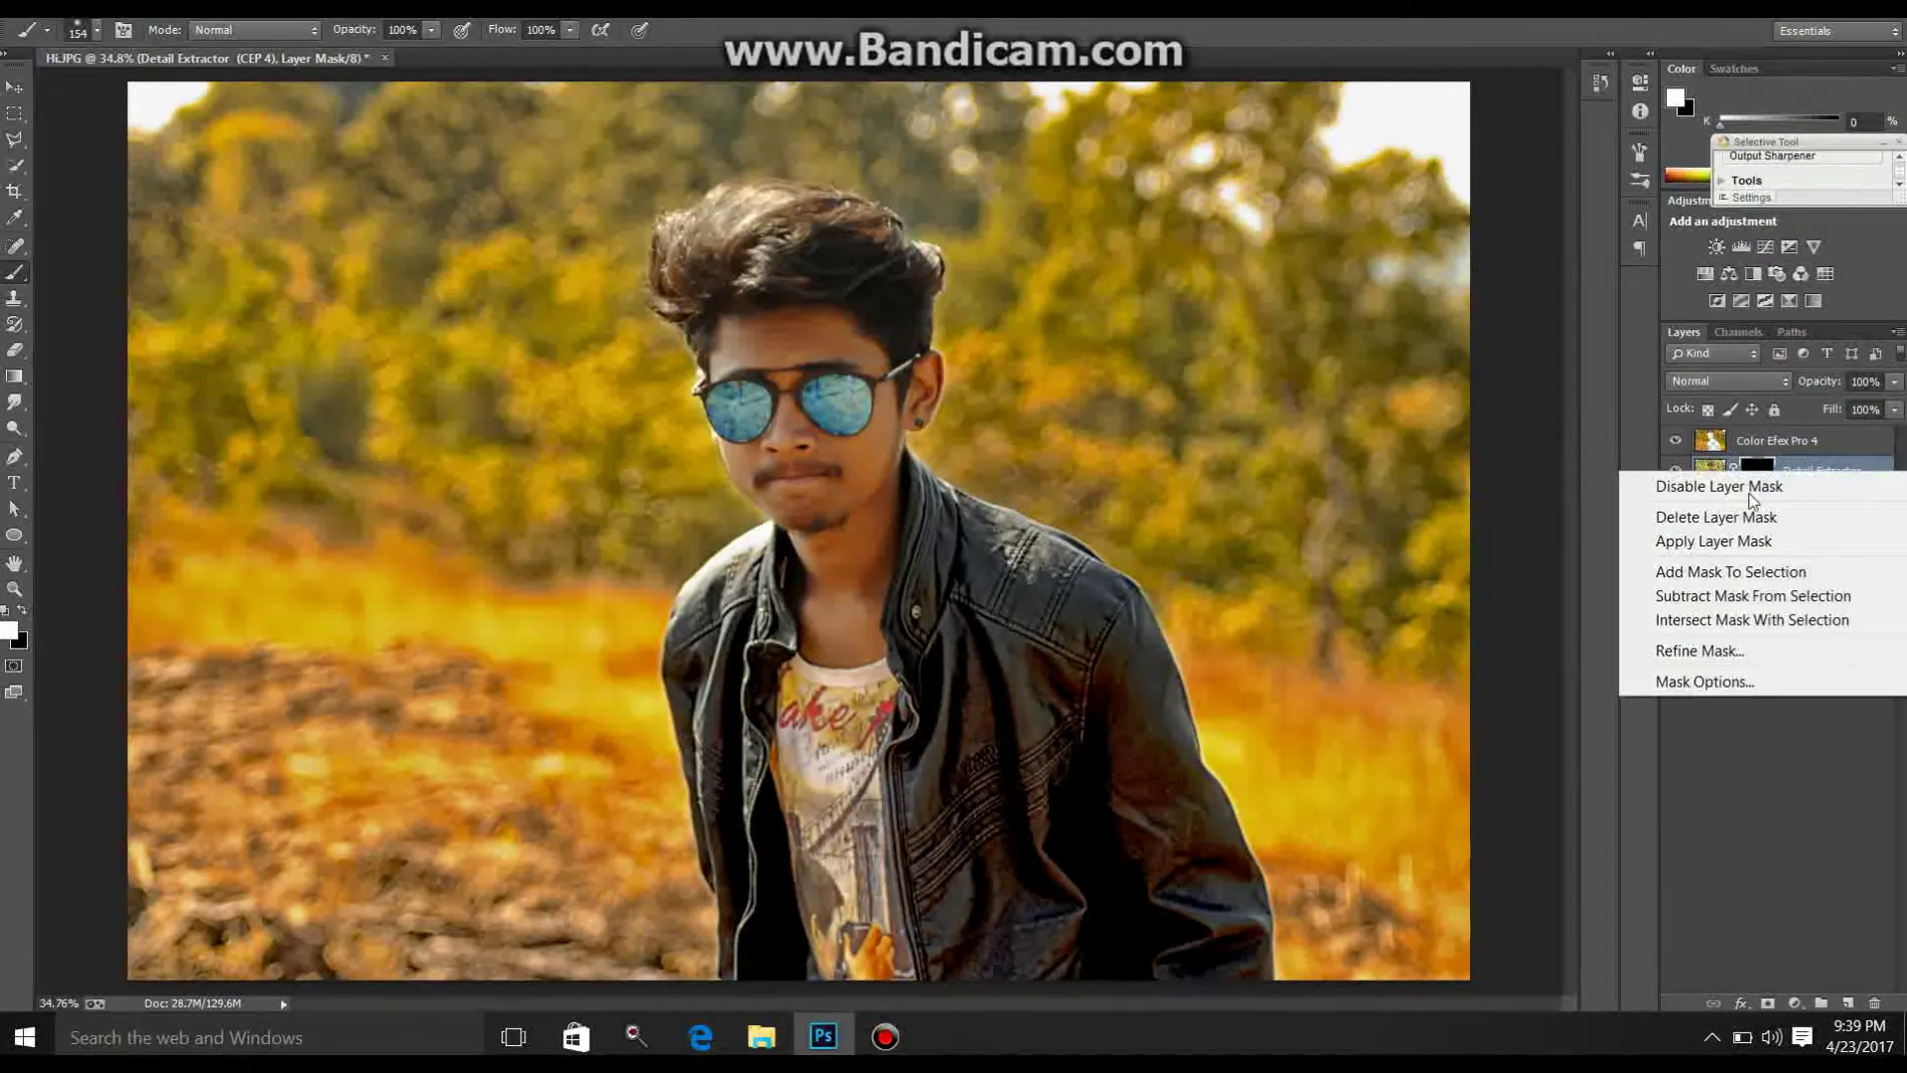
left_click(1722, 541)
left_click(1677, 472)
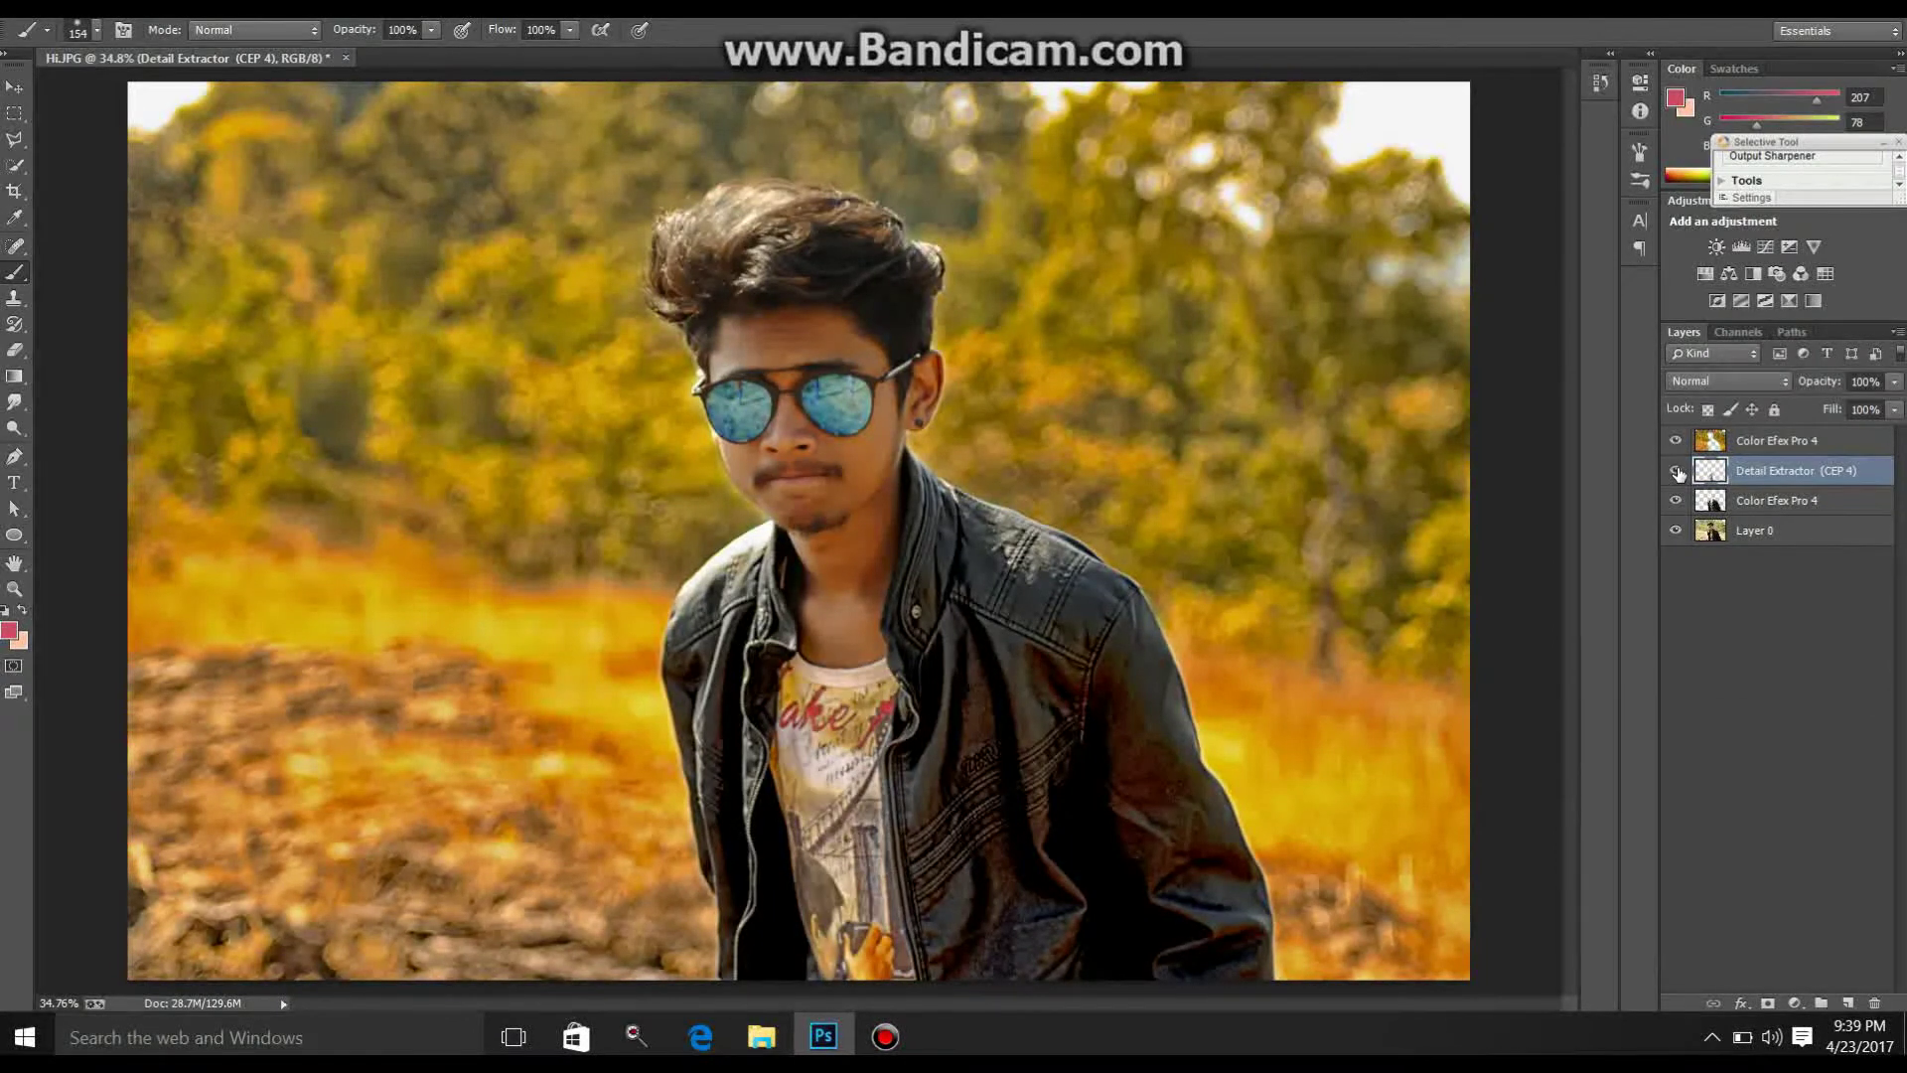
left_click(1677, 472)
left_click(1715, 507)
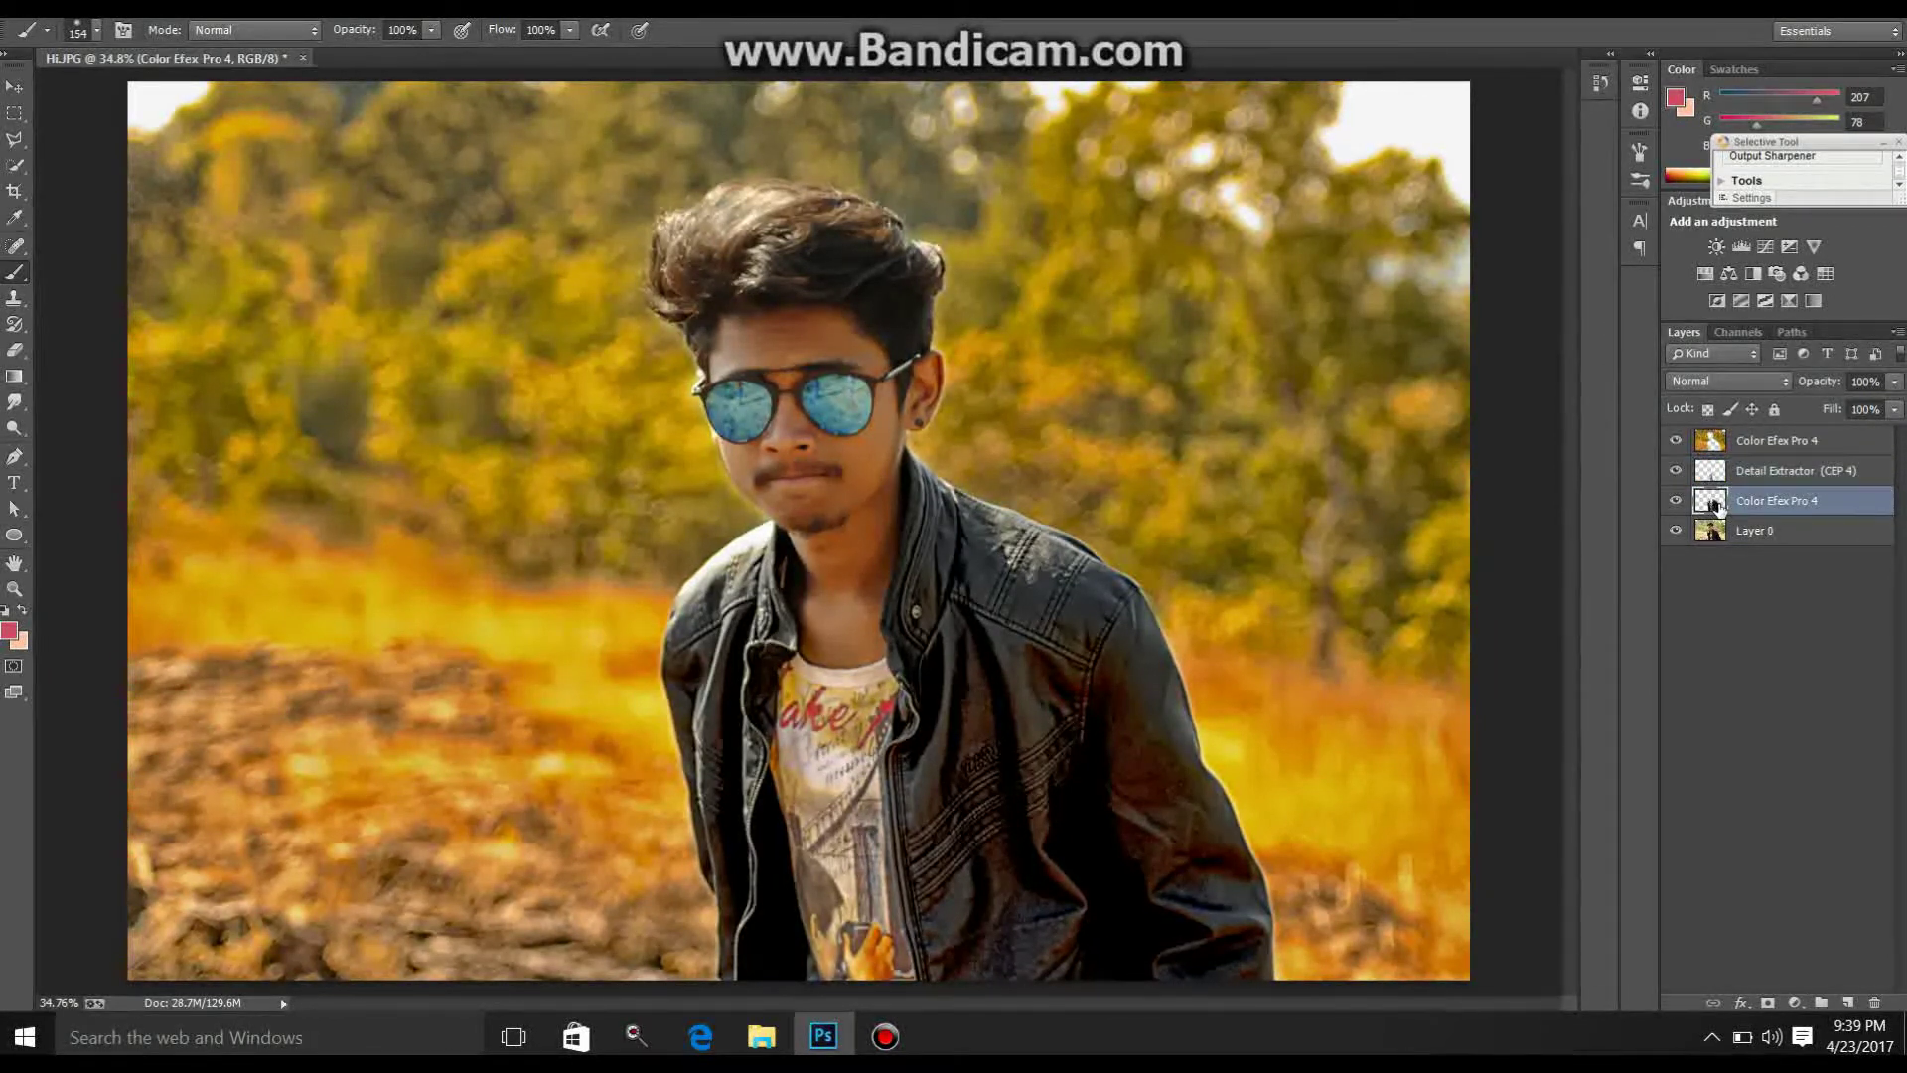
left_click(328, 8)
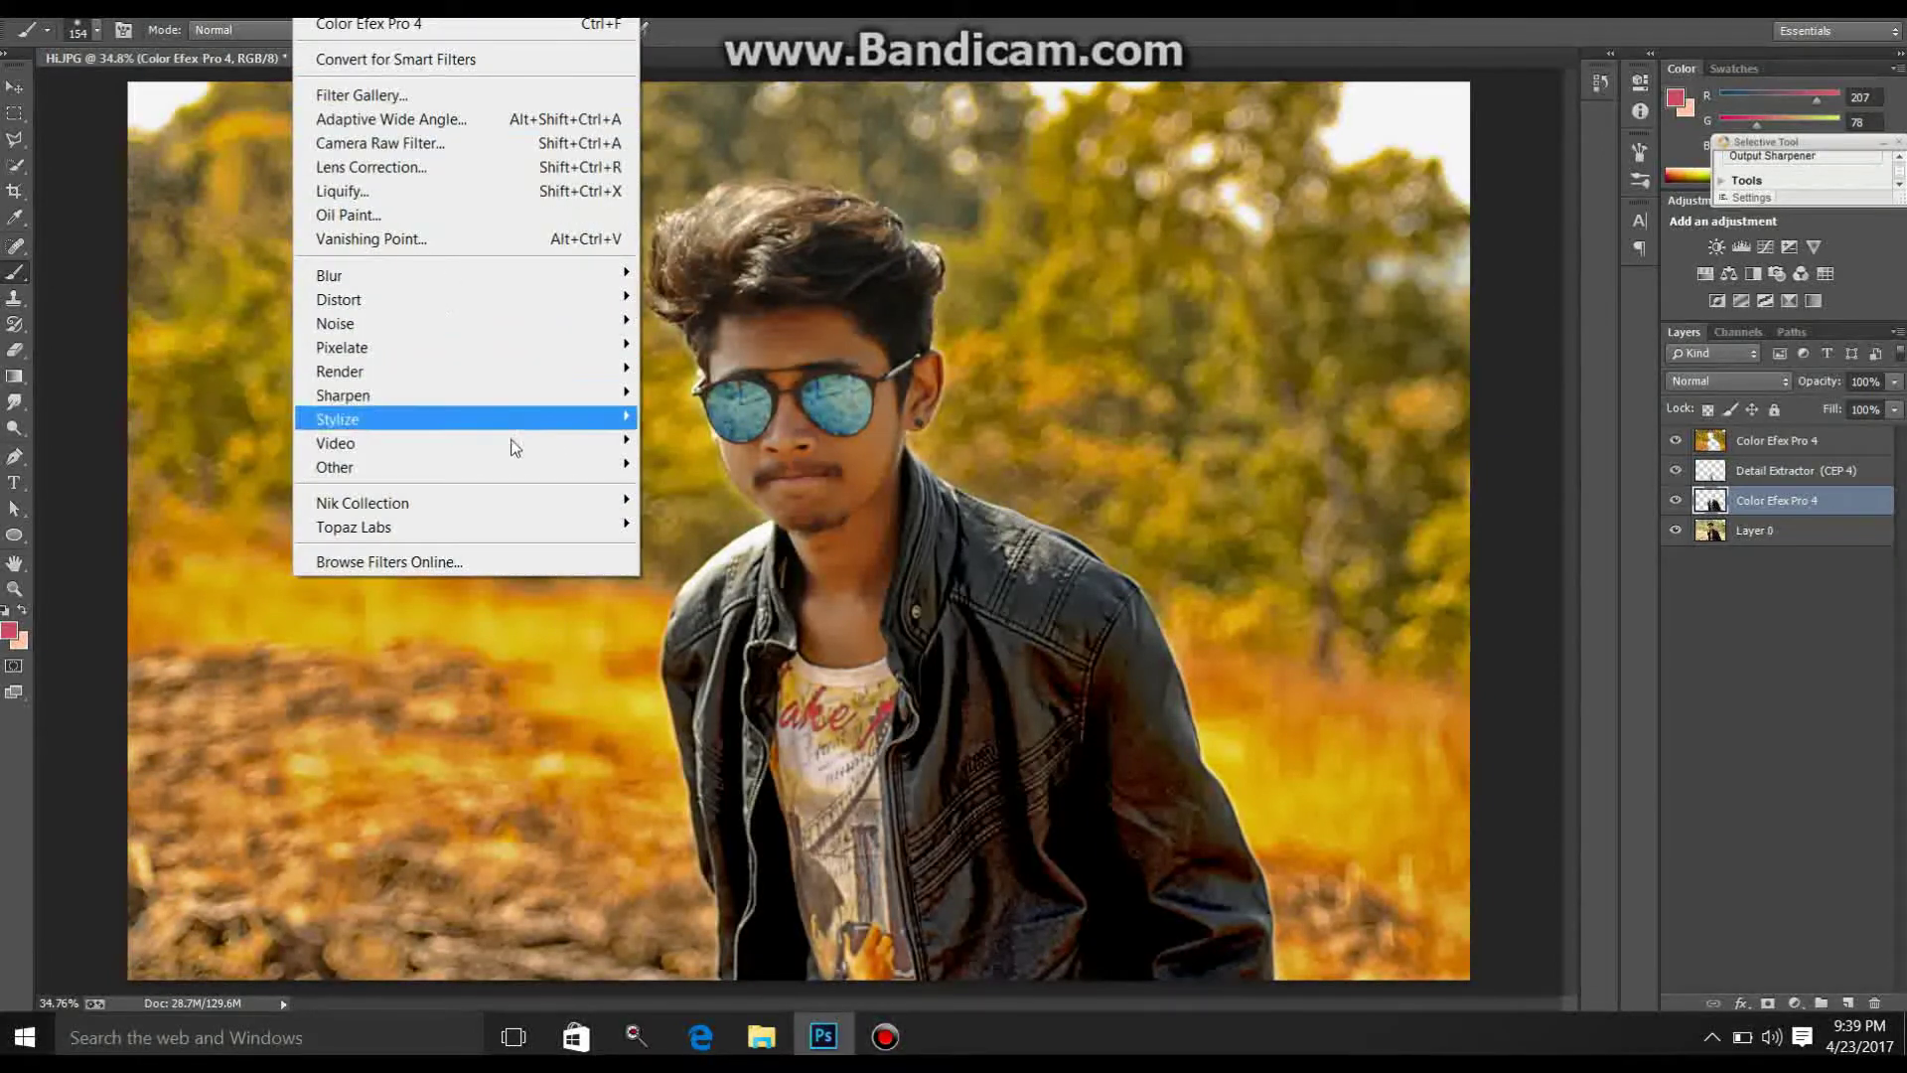
mouse_move(362, 503)
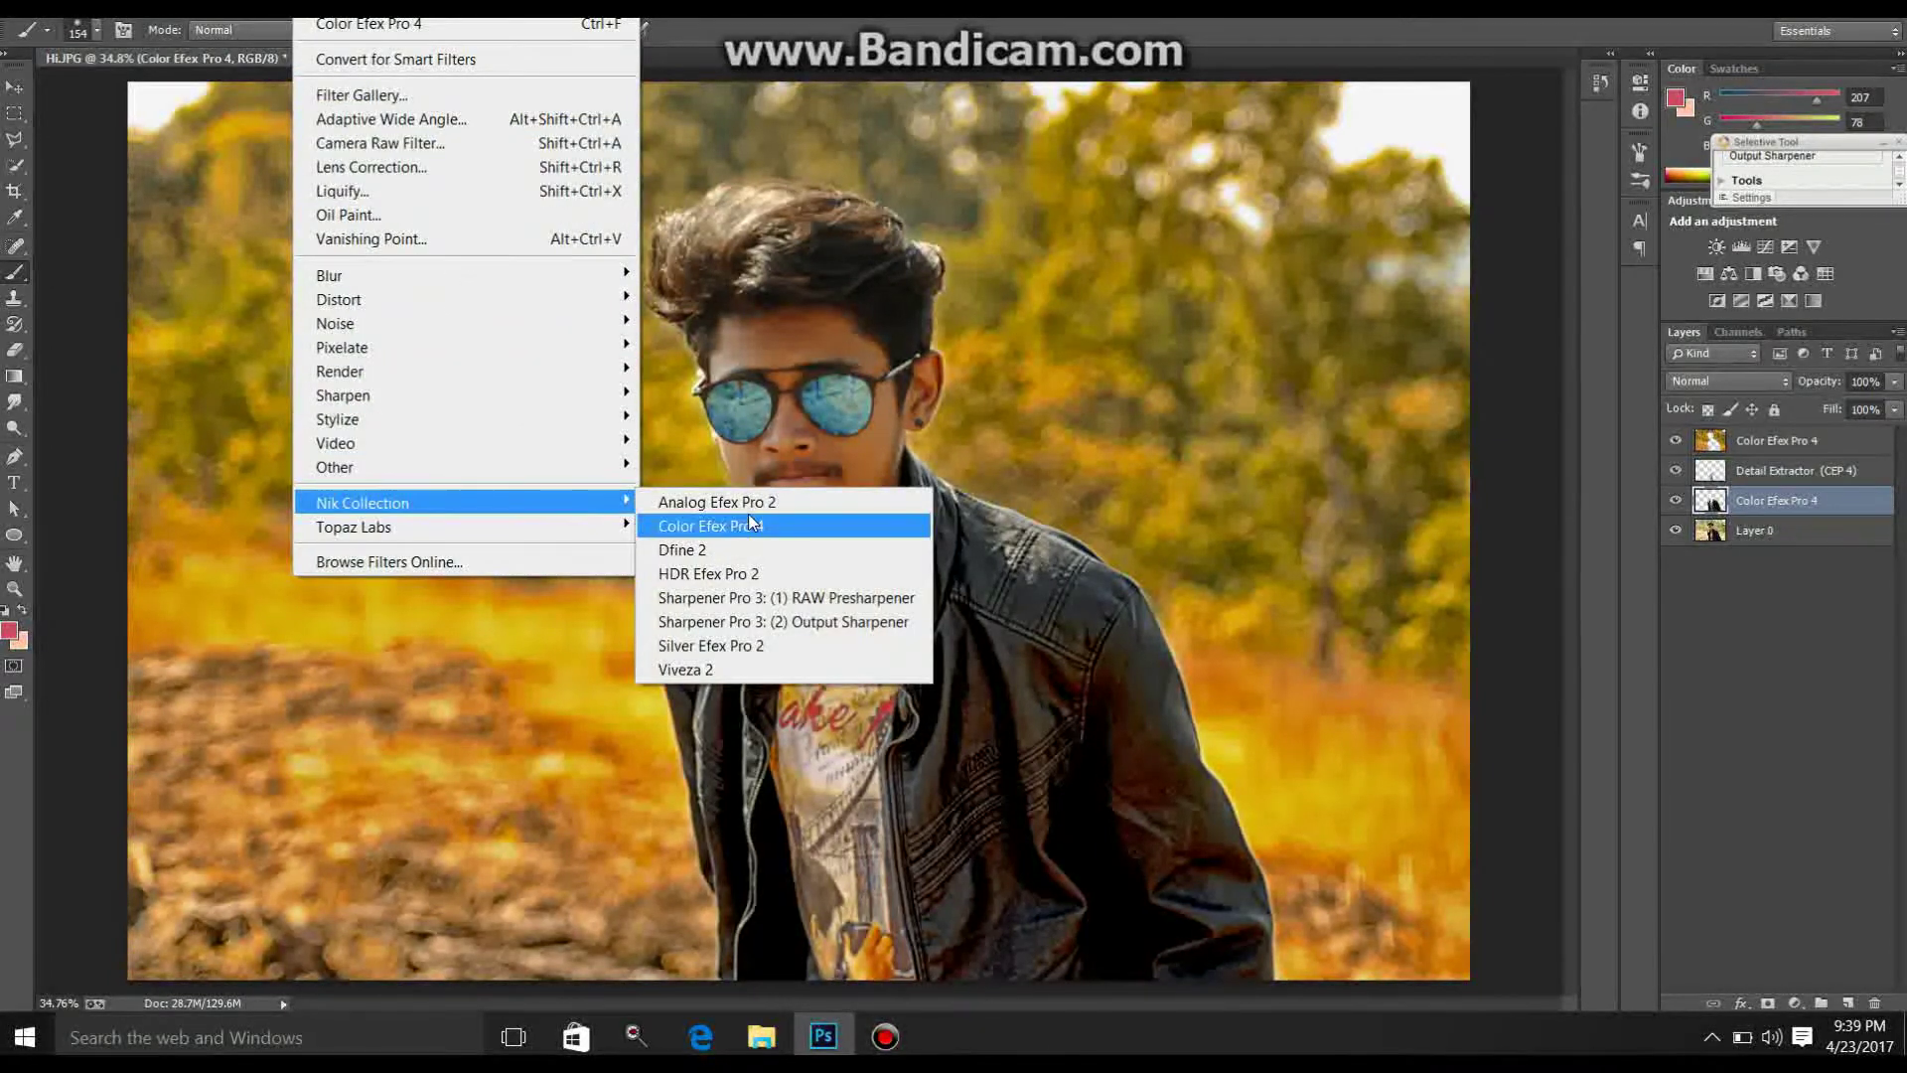
Step: Run Color Efex Pro 4 as a masked brush layer, dismiss the Selective Tool warning, and reposition it
left_click(750, 518)
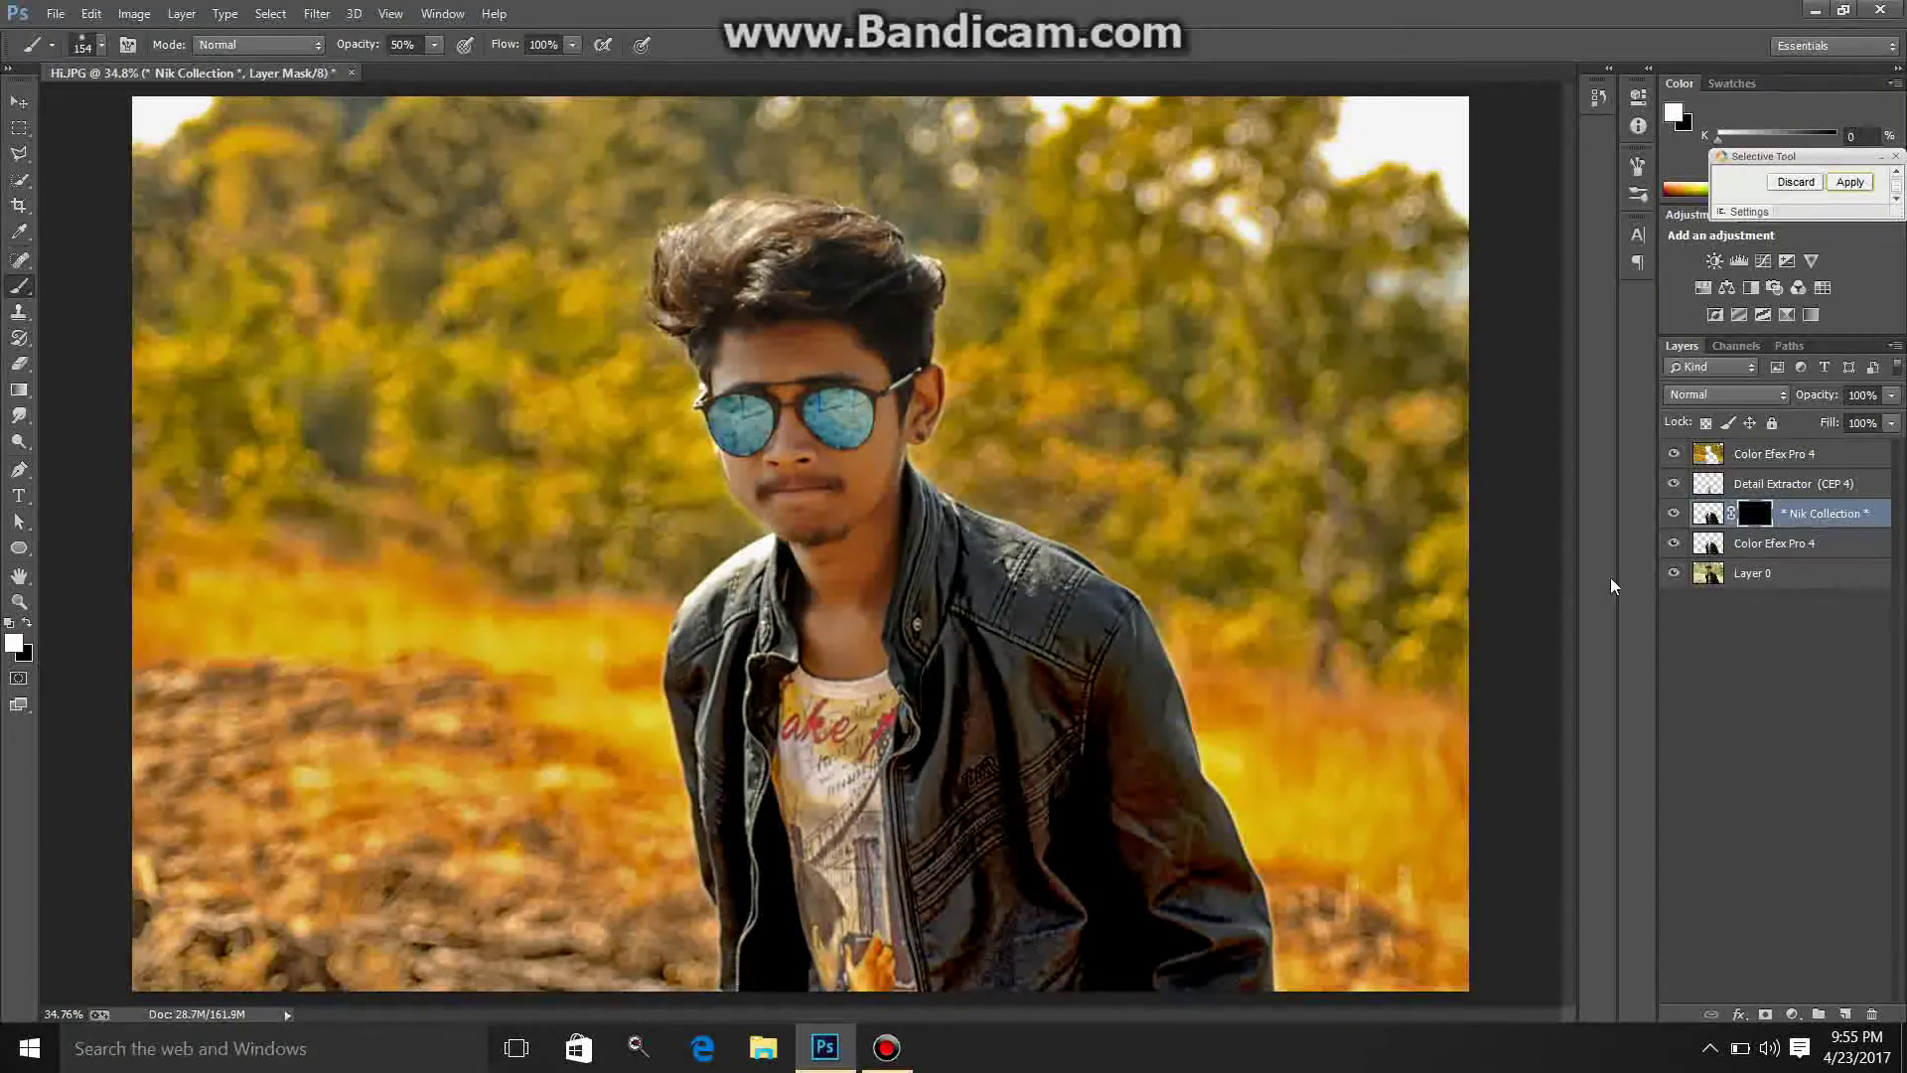
mouse_move(937, 747)
left_mouse_down()
mouse_move(1048, 665)
mouse_move(1088, 662)
mouse_move(1079, 735)
mouse_move(1027, 841)
mouse_move(995, 851)
left_mouse_up()
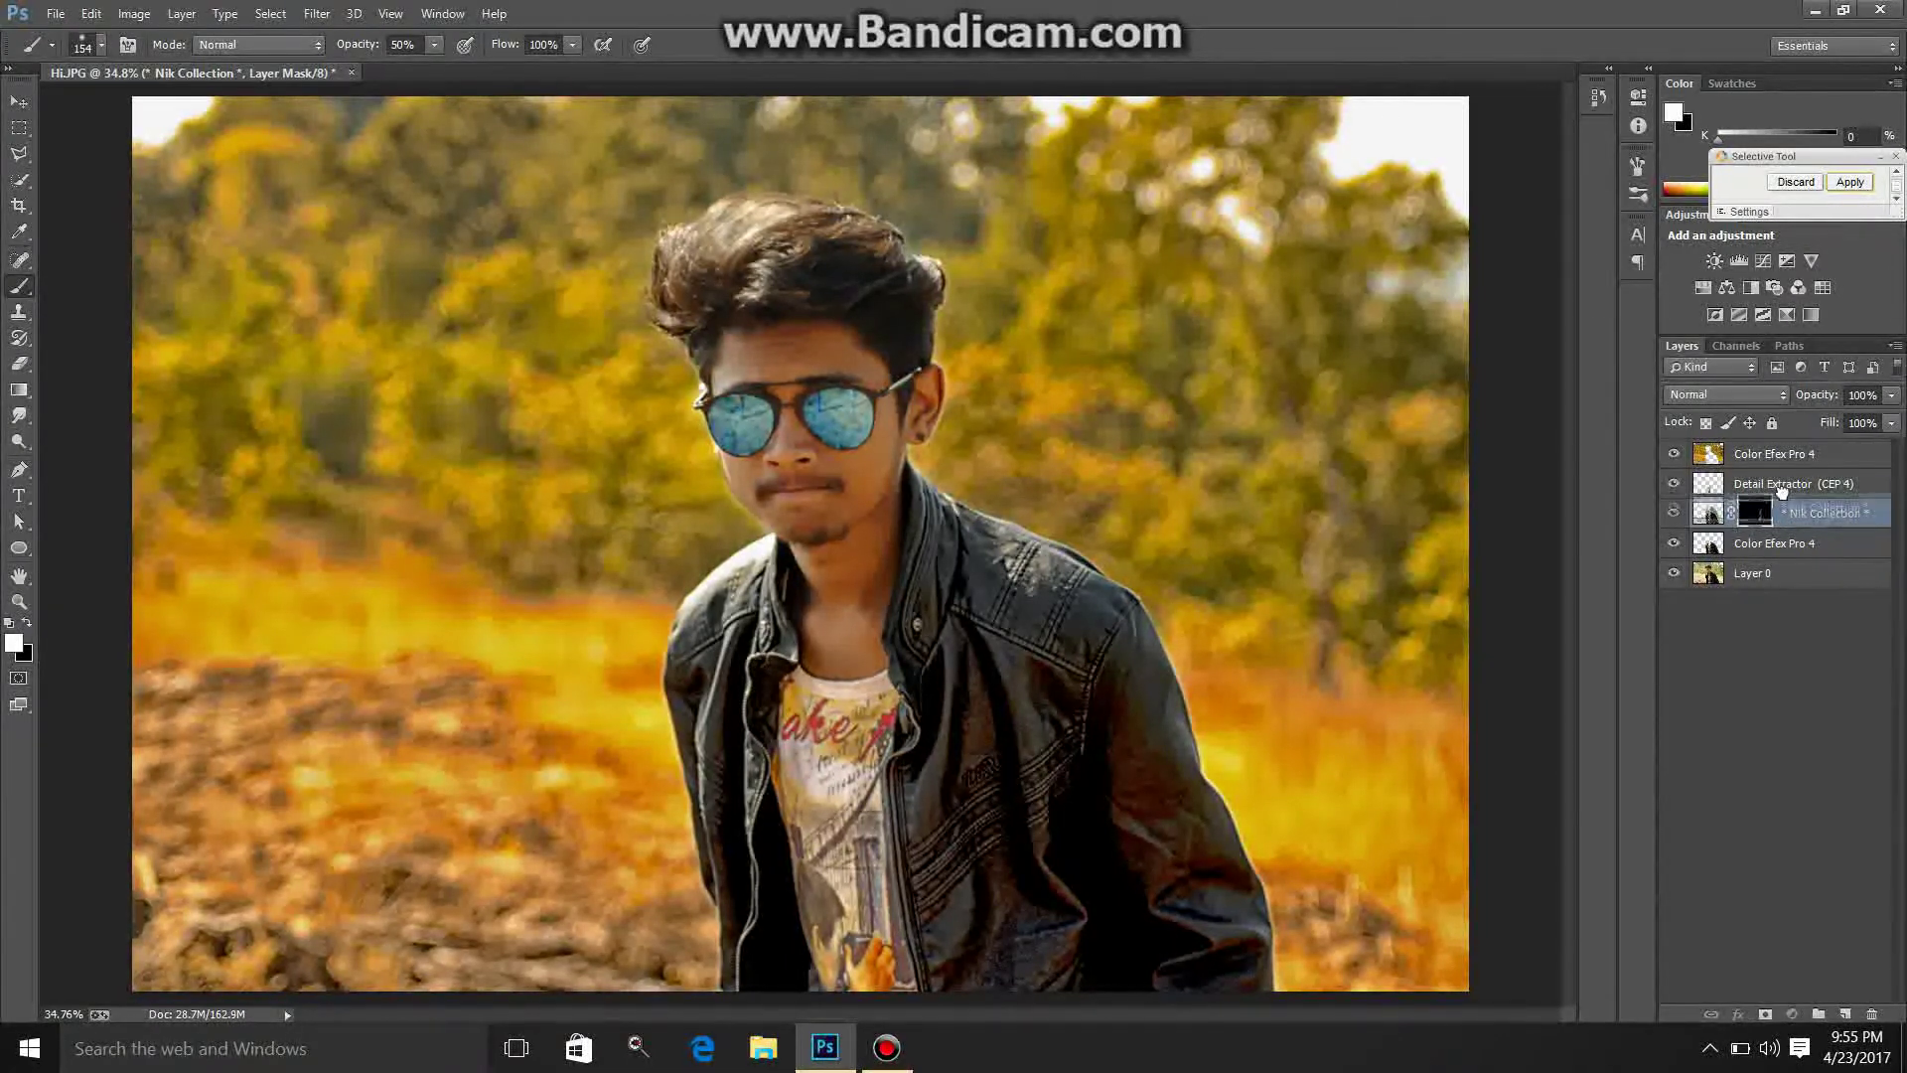
left_click_drag(1785, 502, 1750, 457)
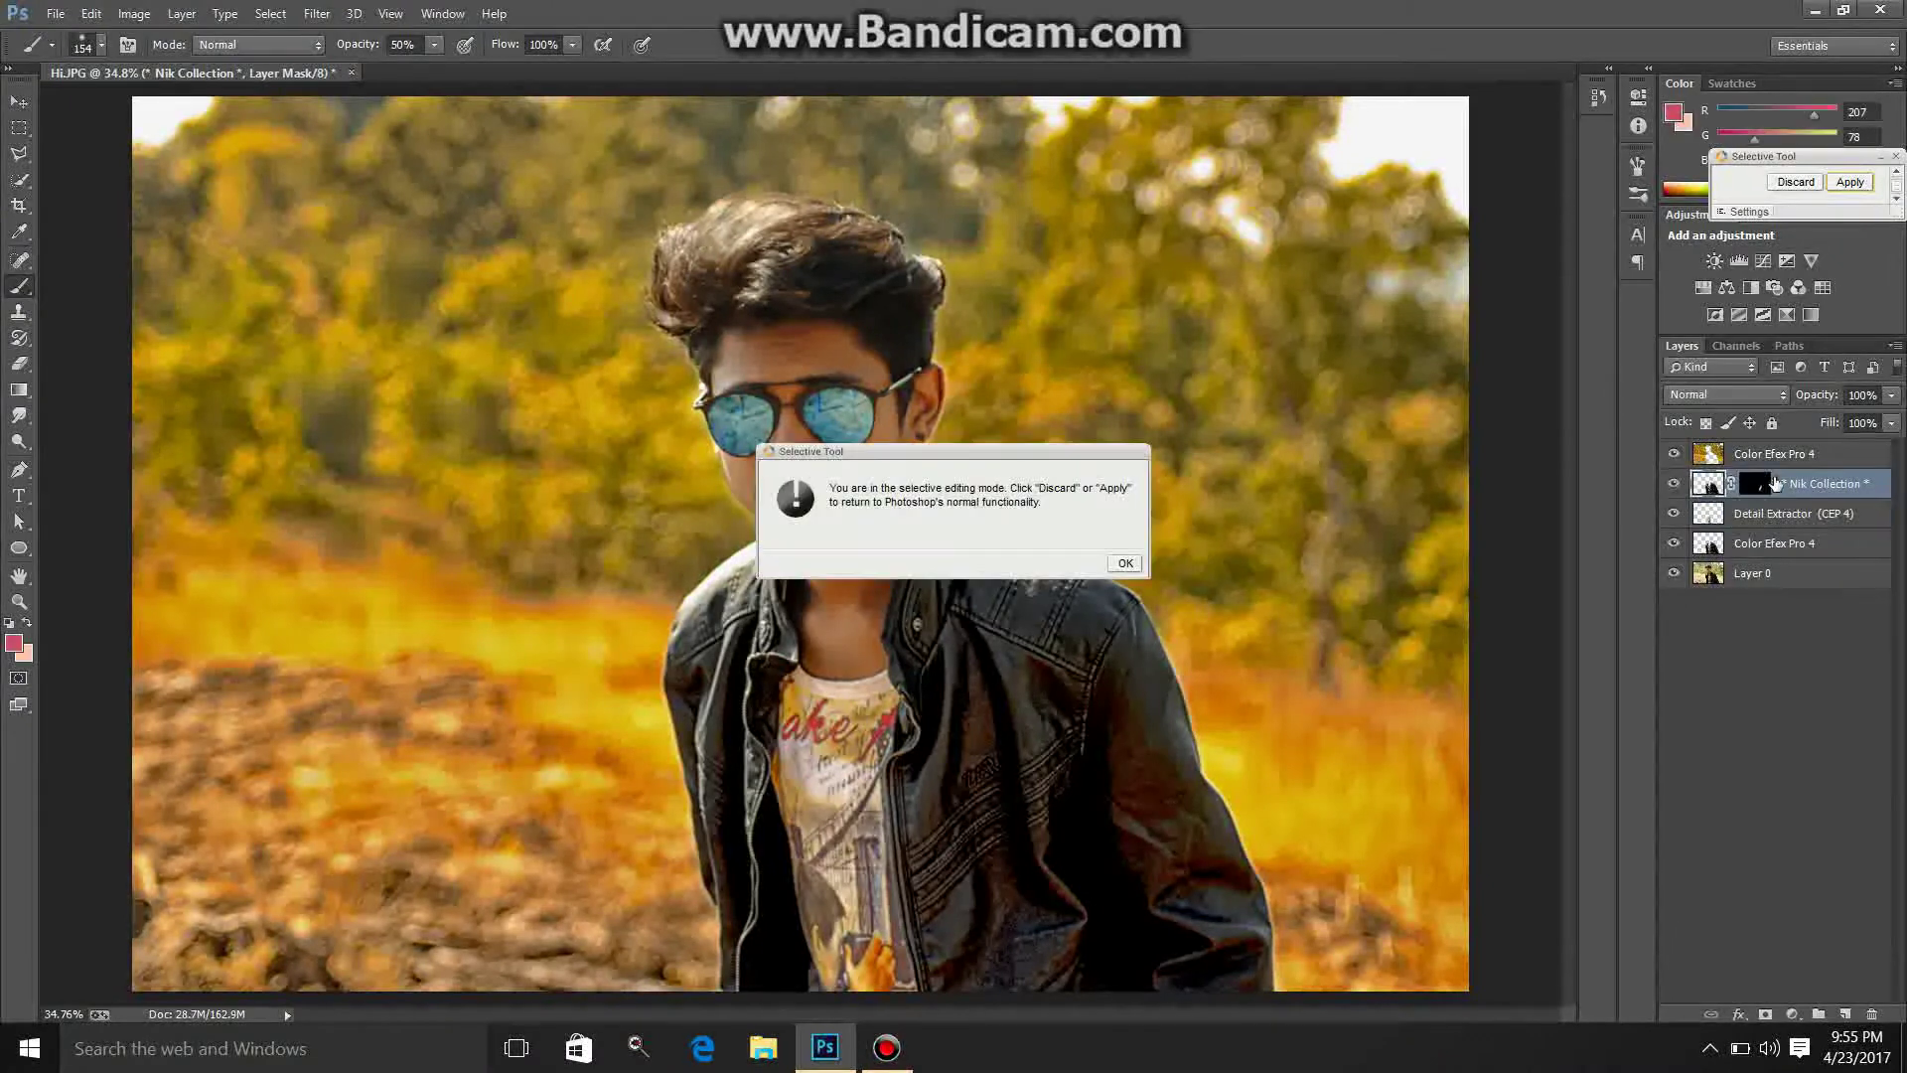
left_click(1127, 563)
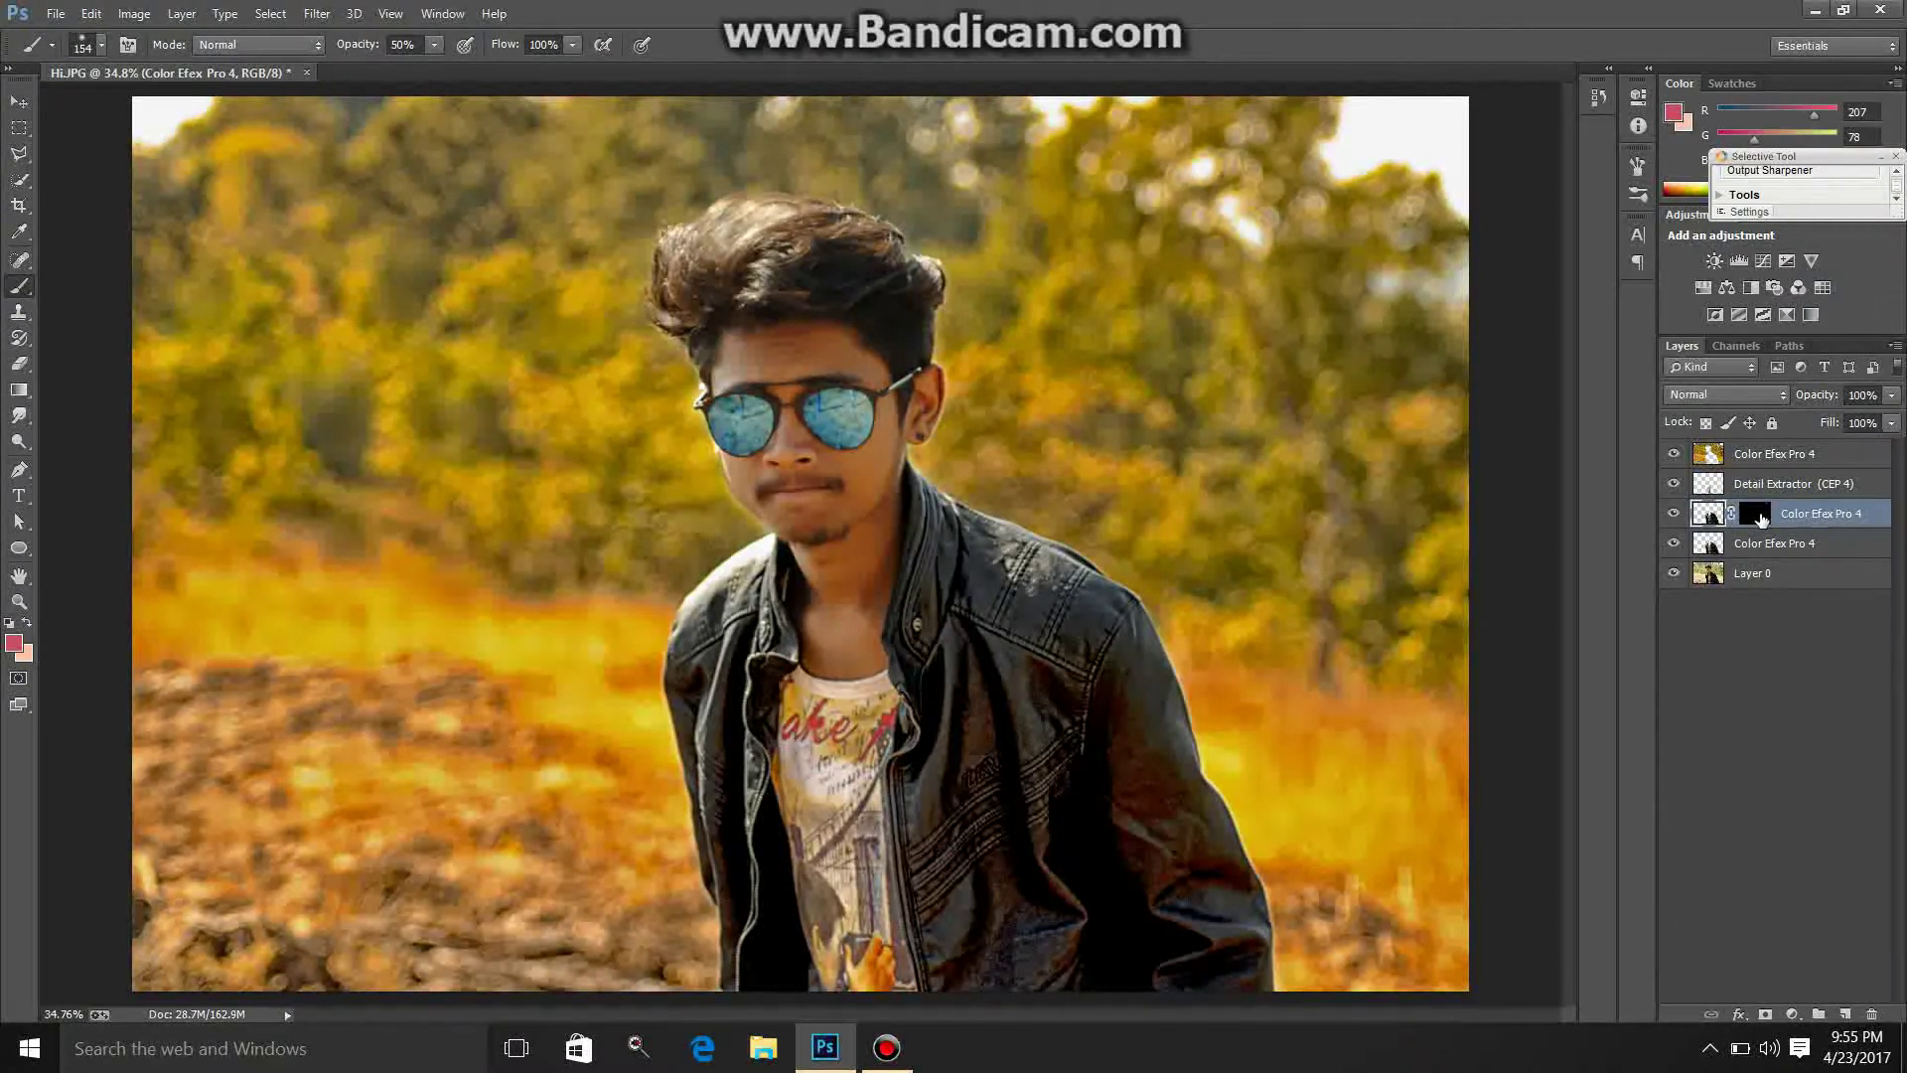
left_click_drag(1761, 520, 1752, 481)
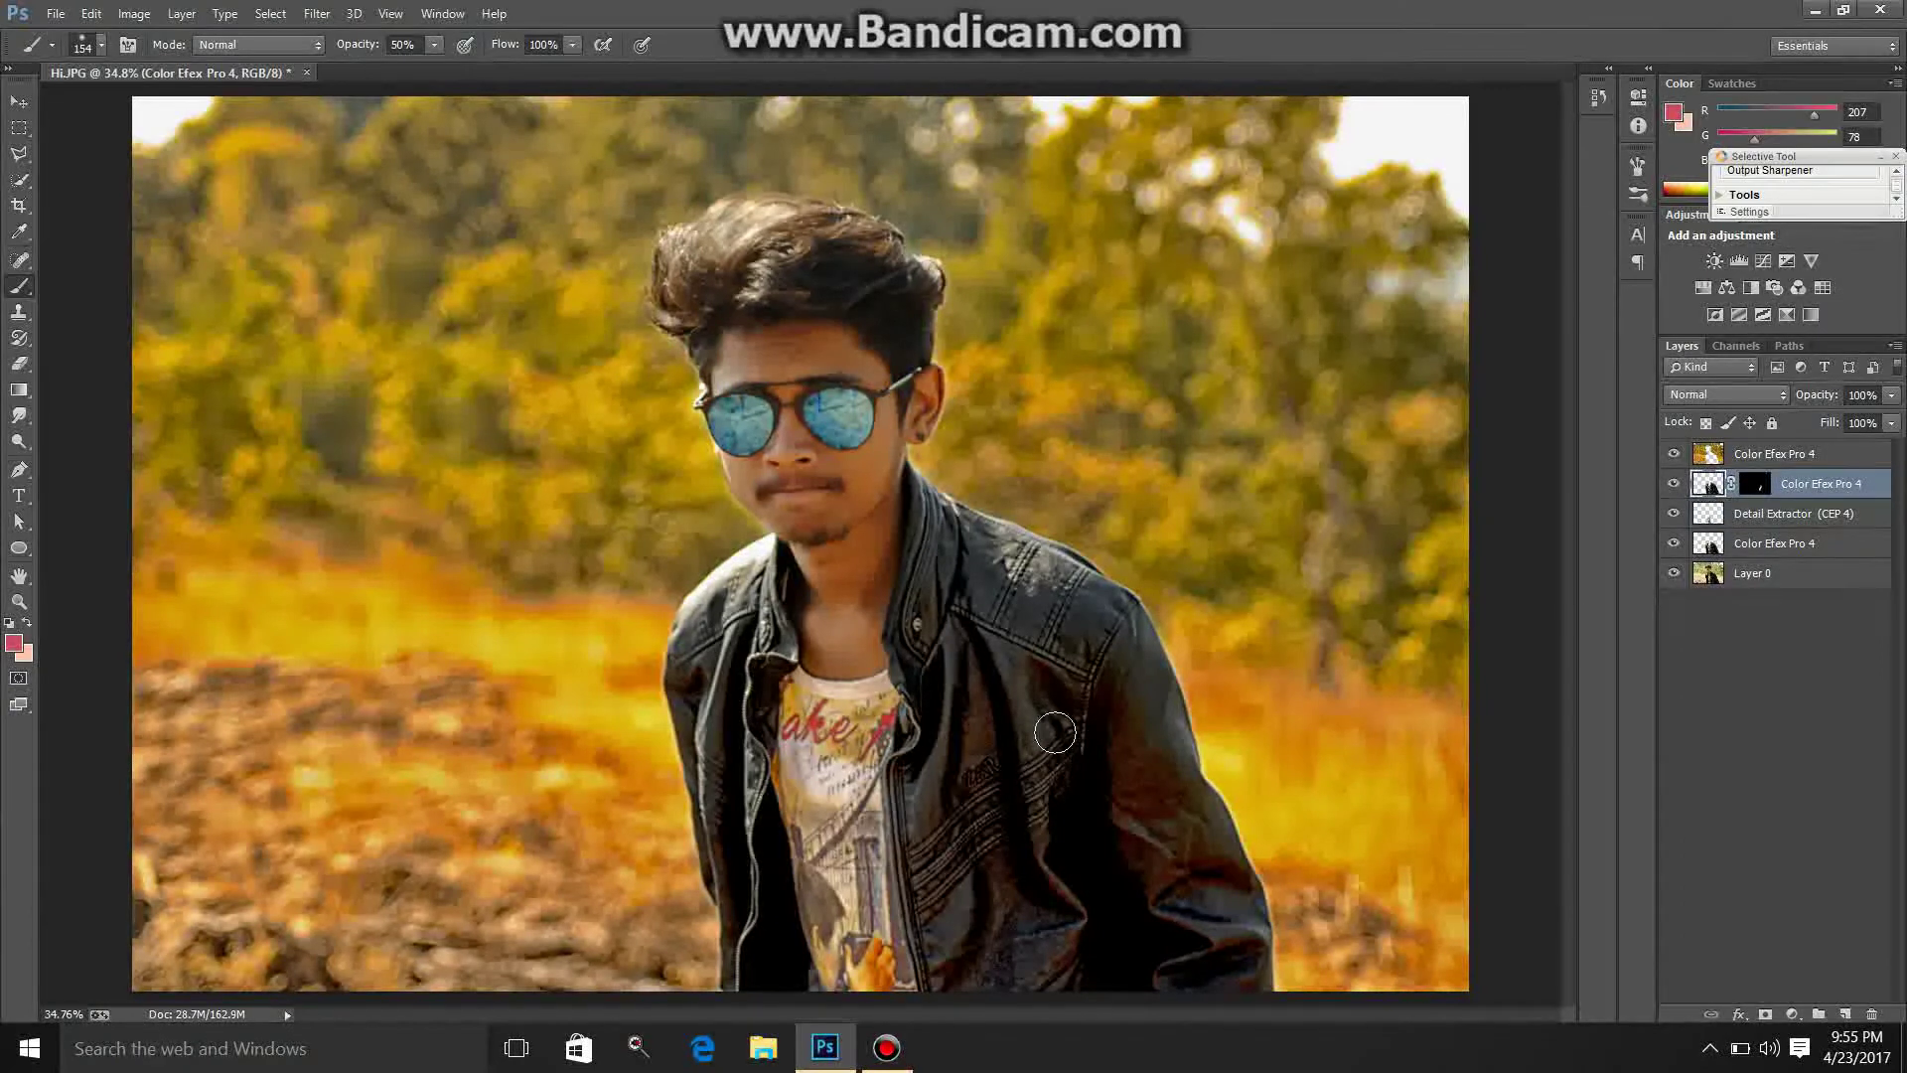
Step: Undo the stray pink jacket strokes in the History panel and target the layer mask
left_click_drag(1051, 723, 1002, 856)
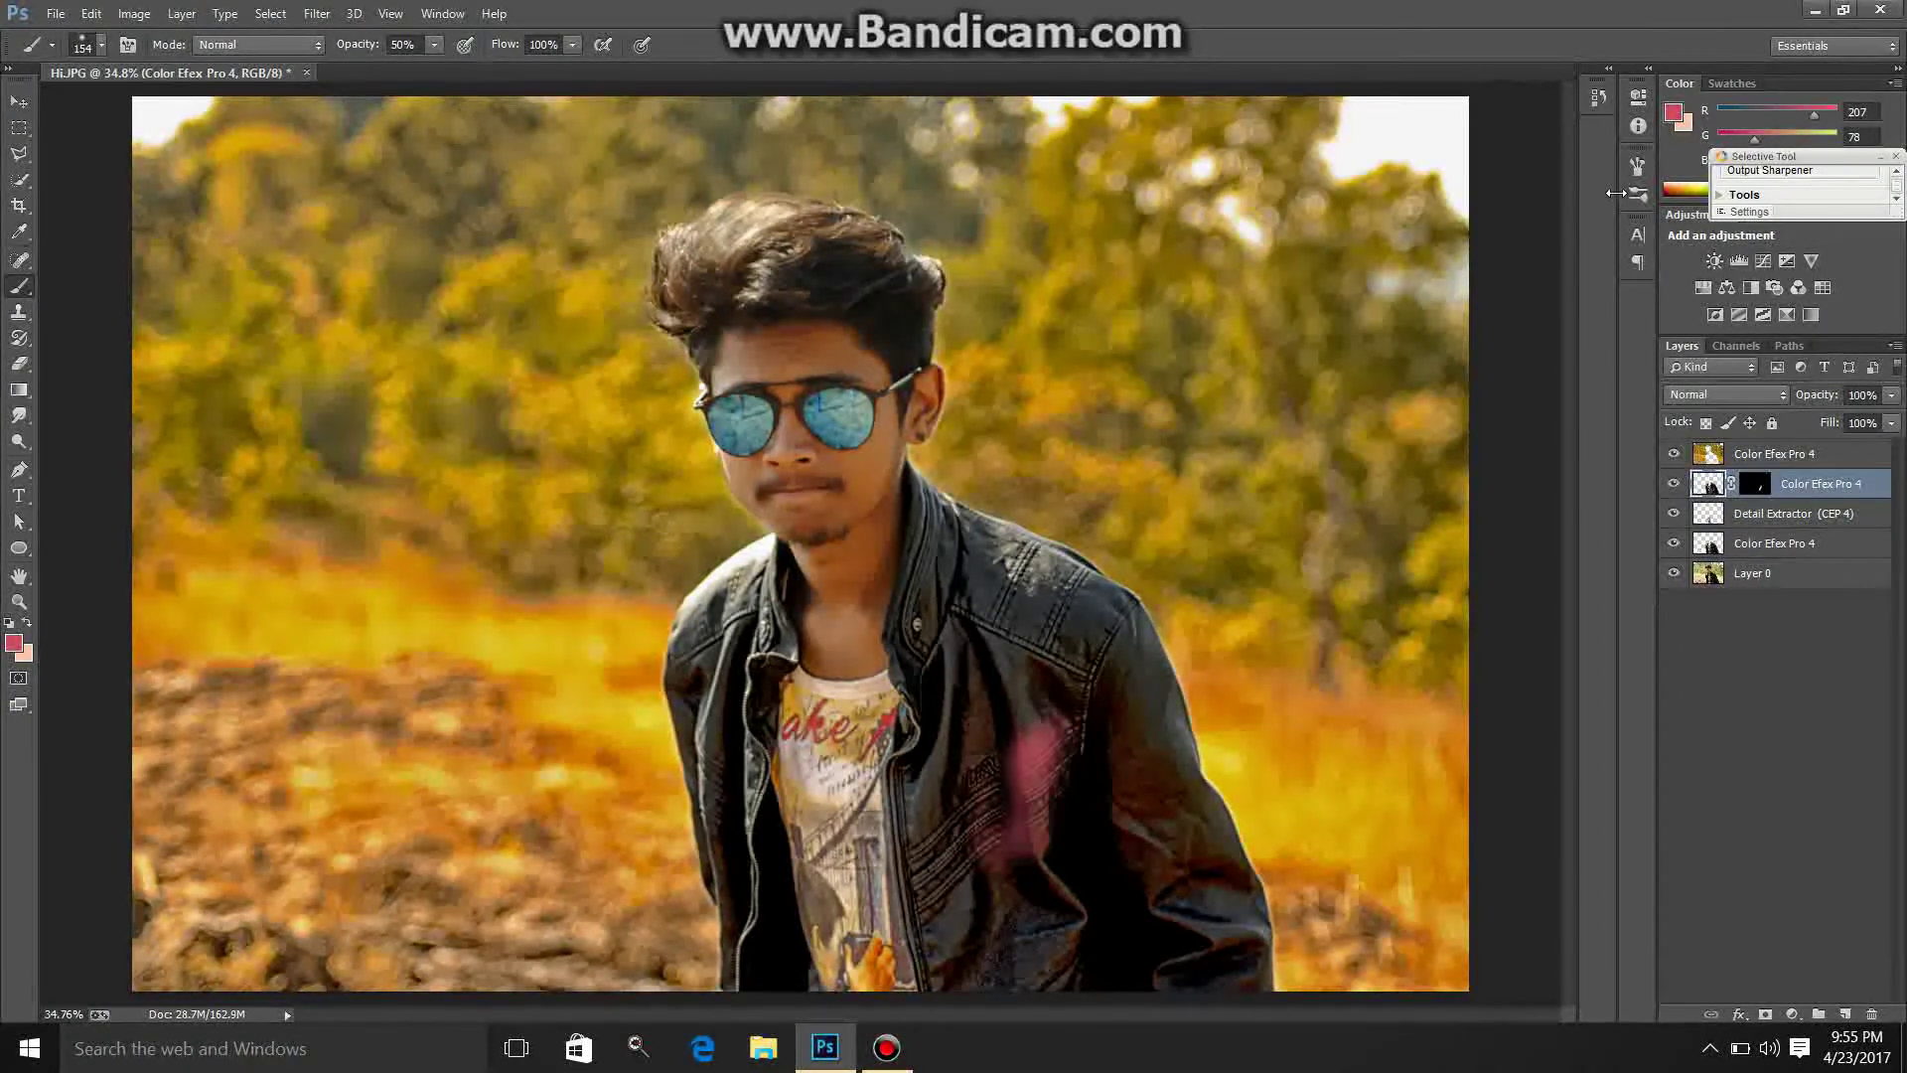
left_click(1598, 98)
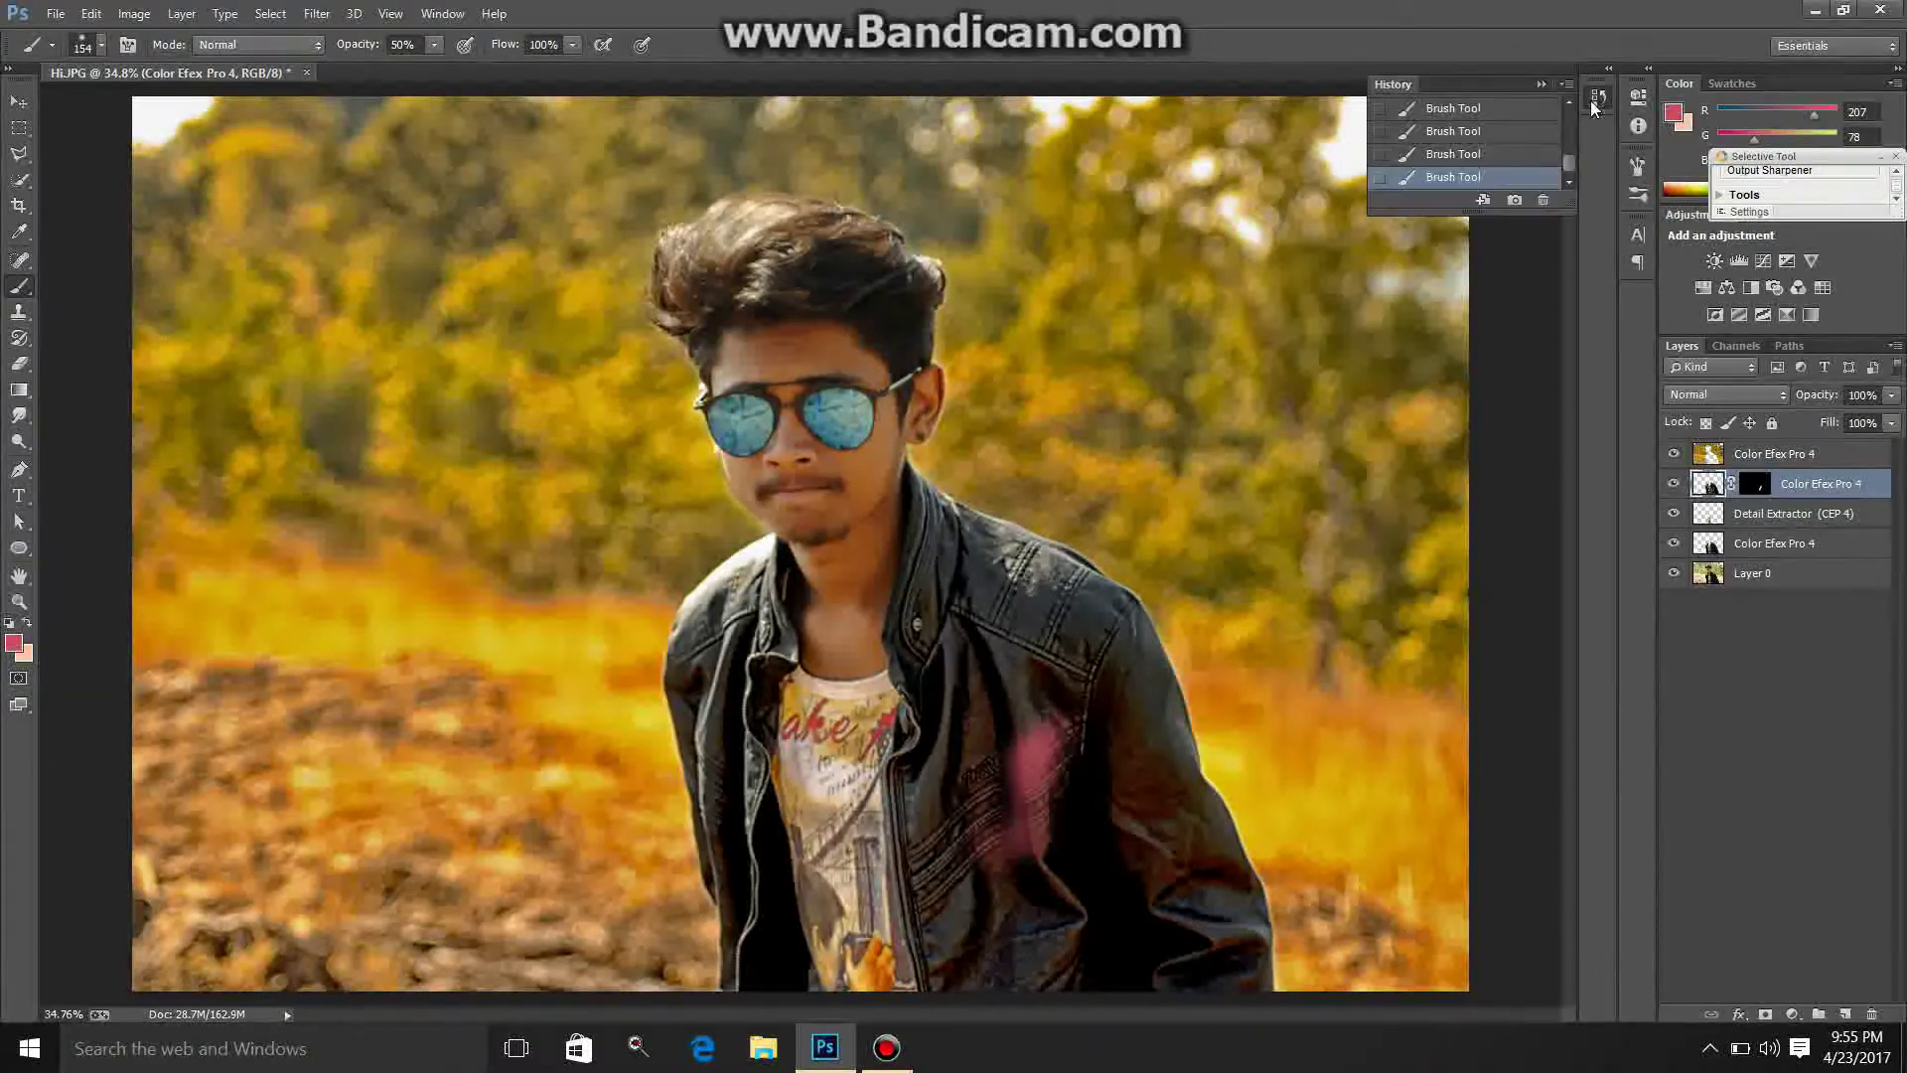
left_click(1477, 132)
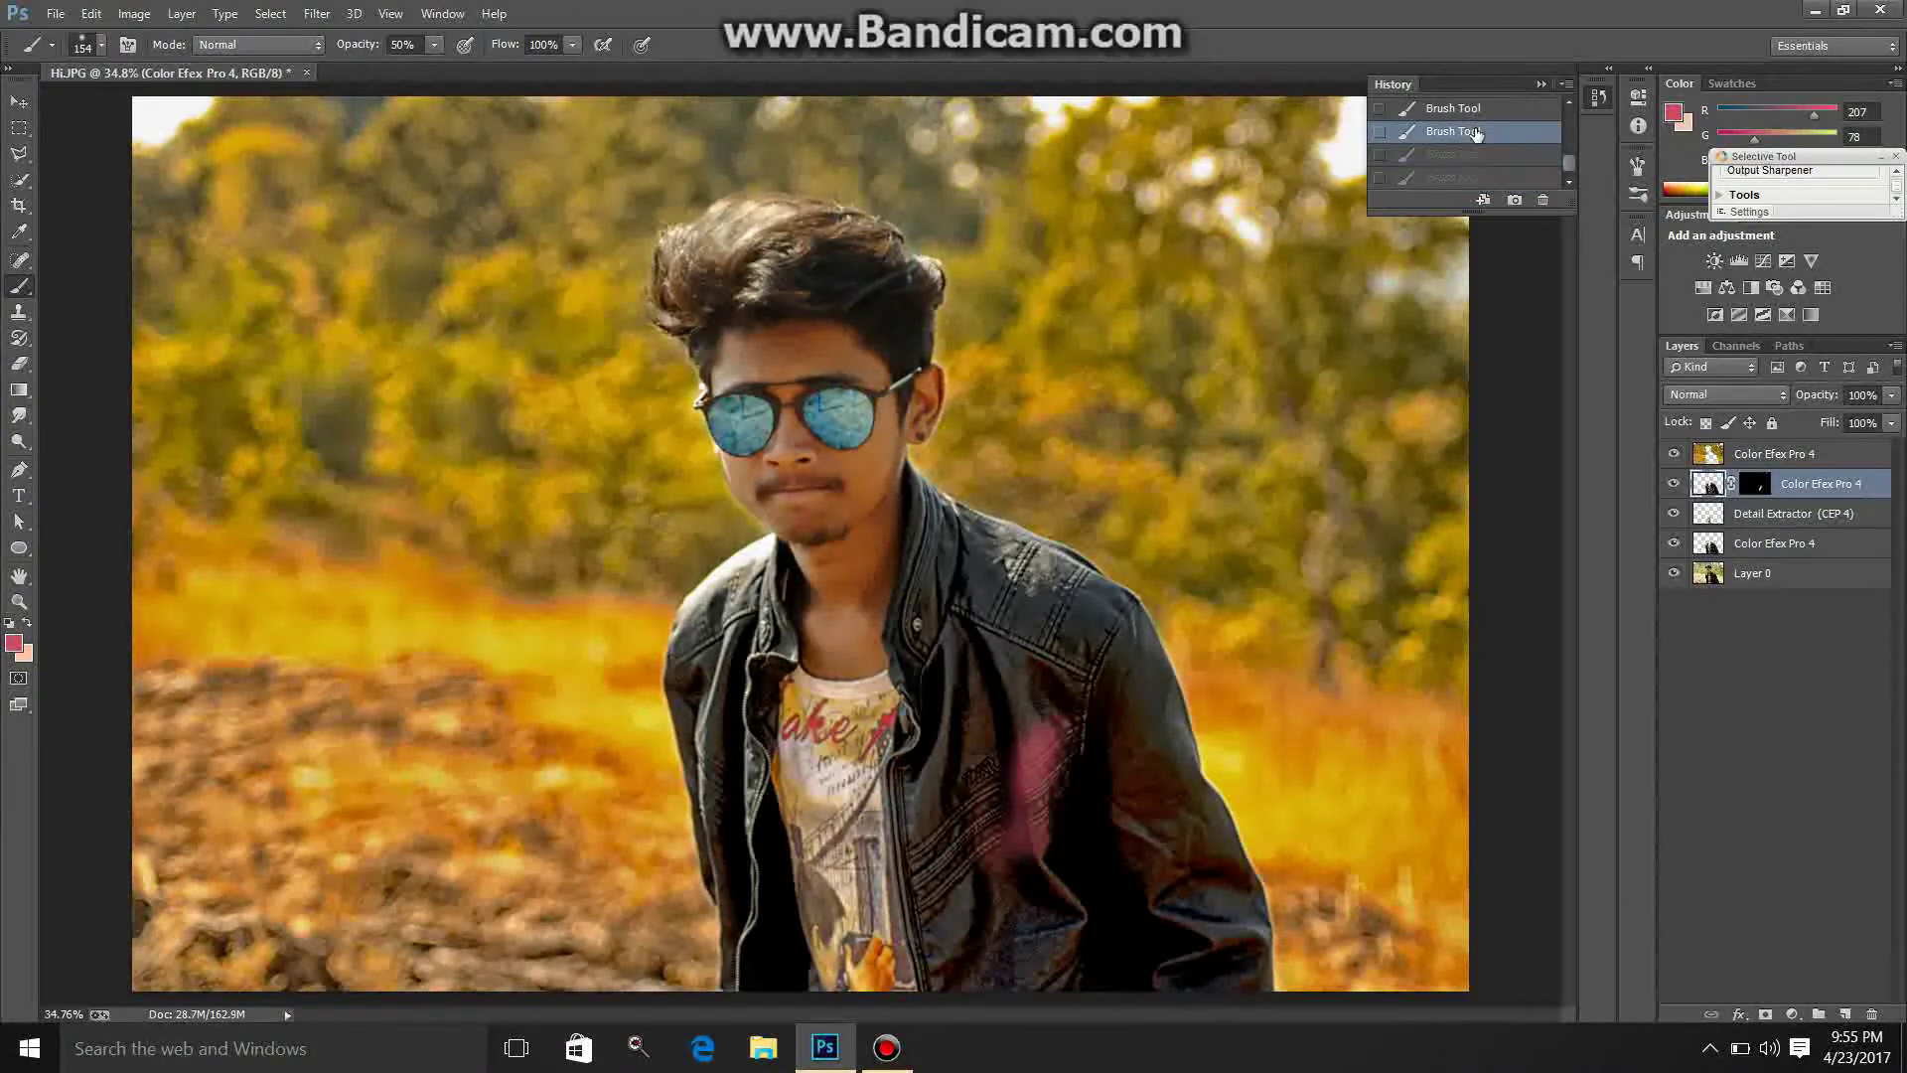
left_click(1475, 116)
scroll(1566, 129, "down", 1)
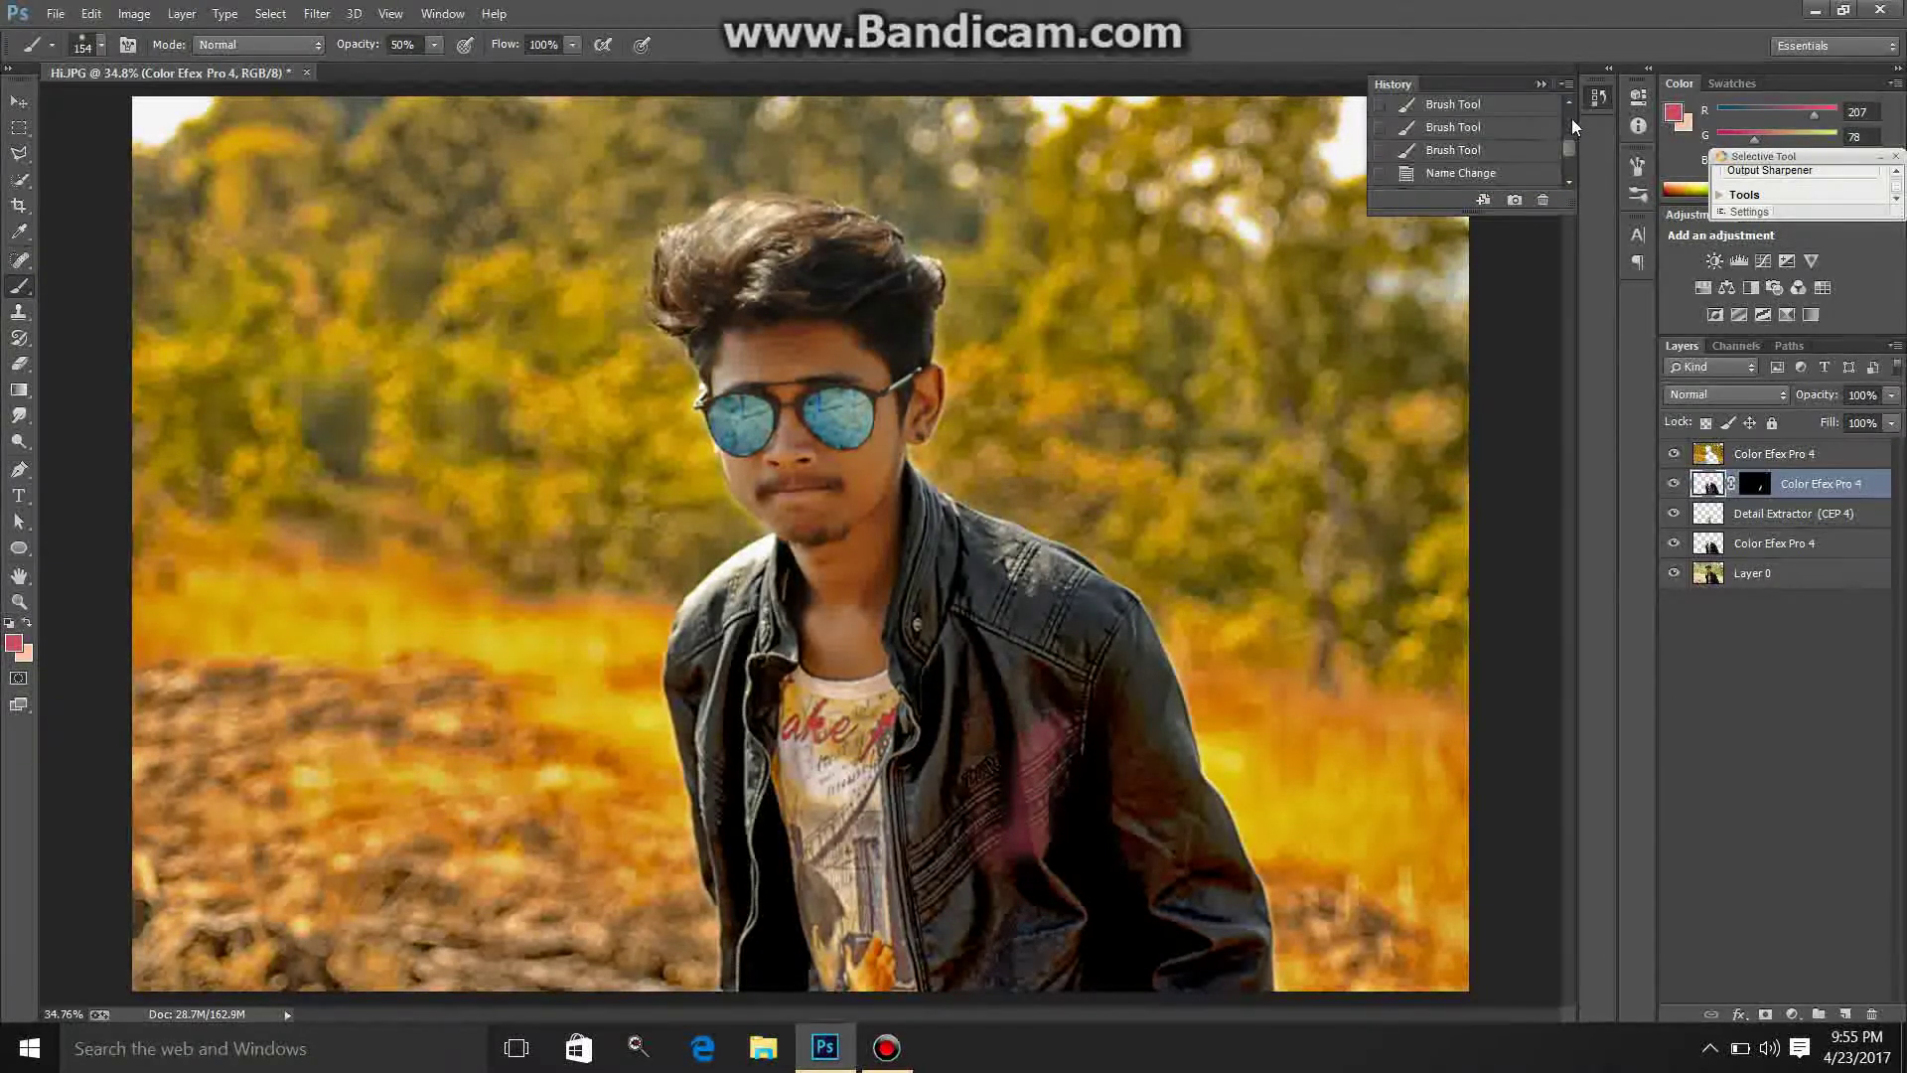
left_click(1480, 174)
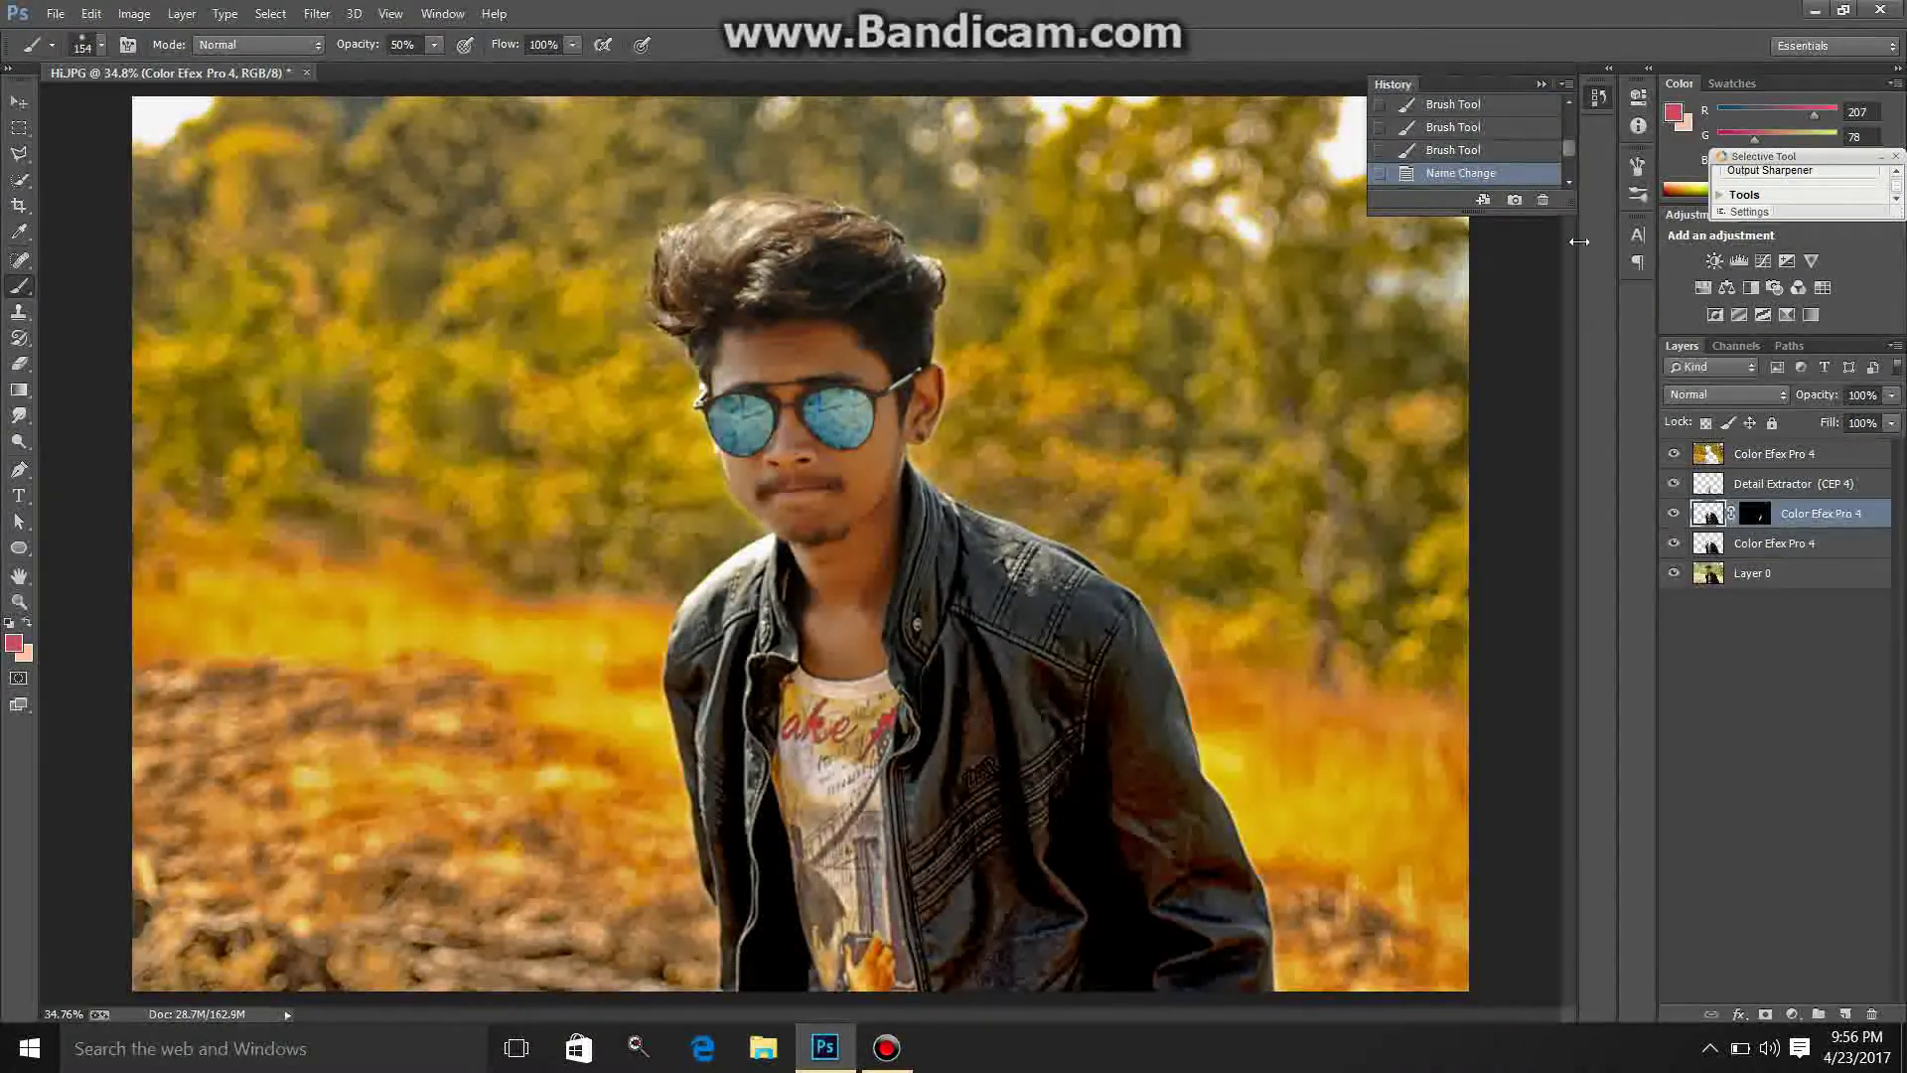
left_click(1752, 515)
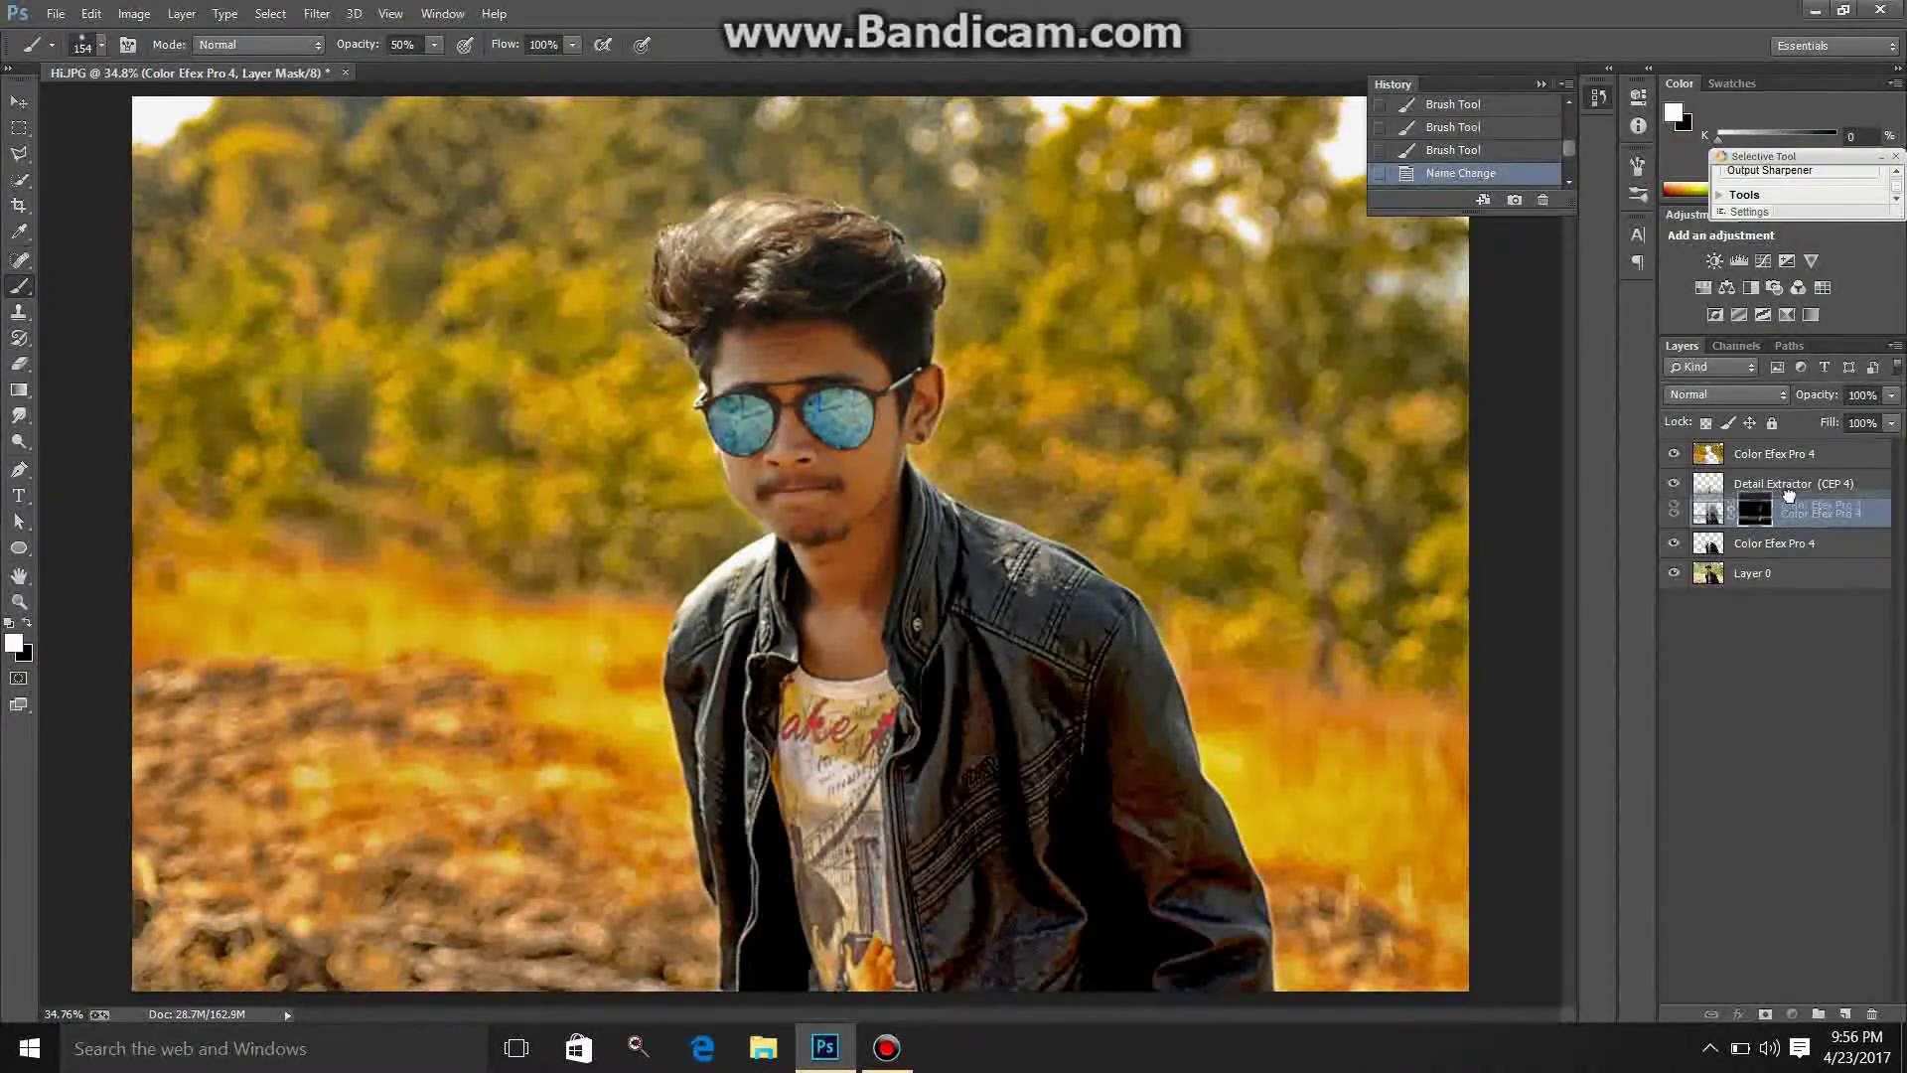
Step: Move the masked layer above Detail Extractor and paint its mask over the jacket at 100% opacity
left_click_drag(1775, 513, 1748, 496)
left_click(1749, 492)
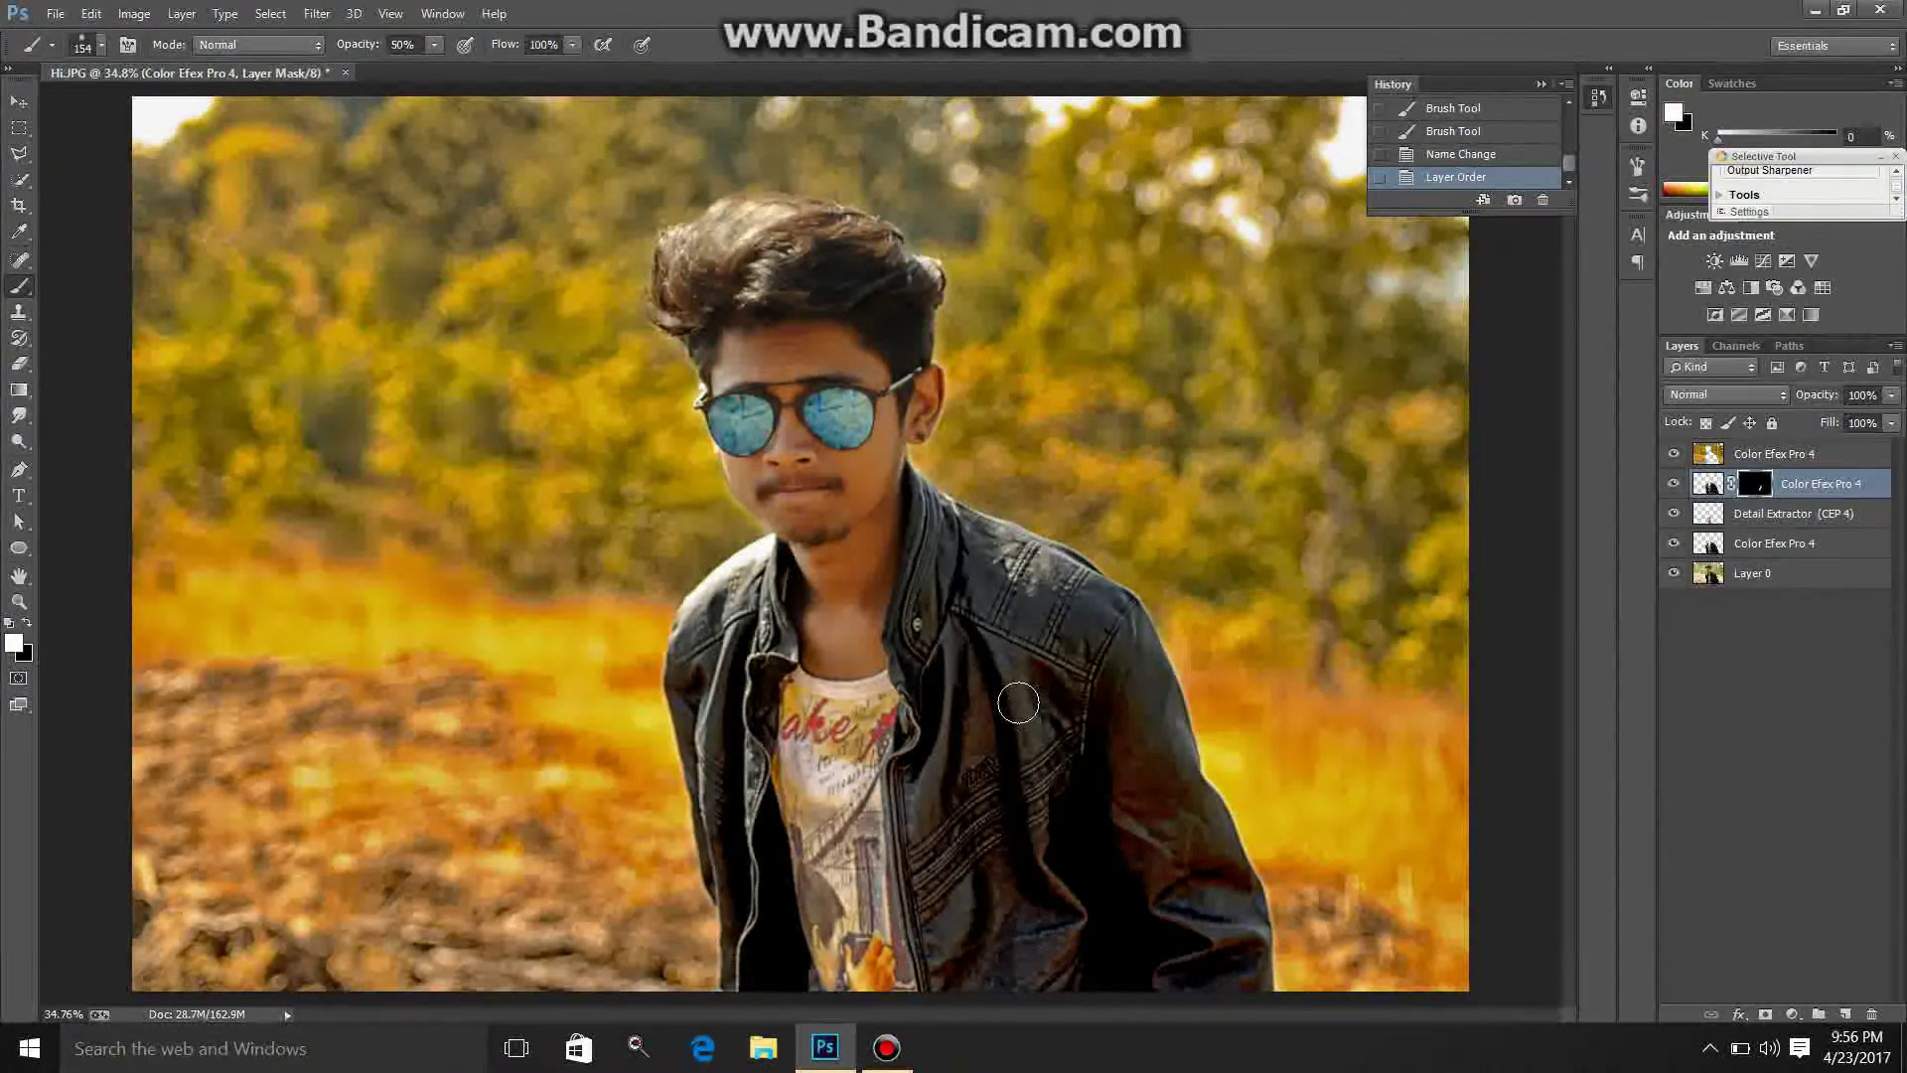
left_click(433, 46)
left_click_drag(472, 66, 547, 68)
left_click_drag(1073, 740, 1053, 650)
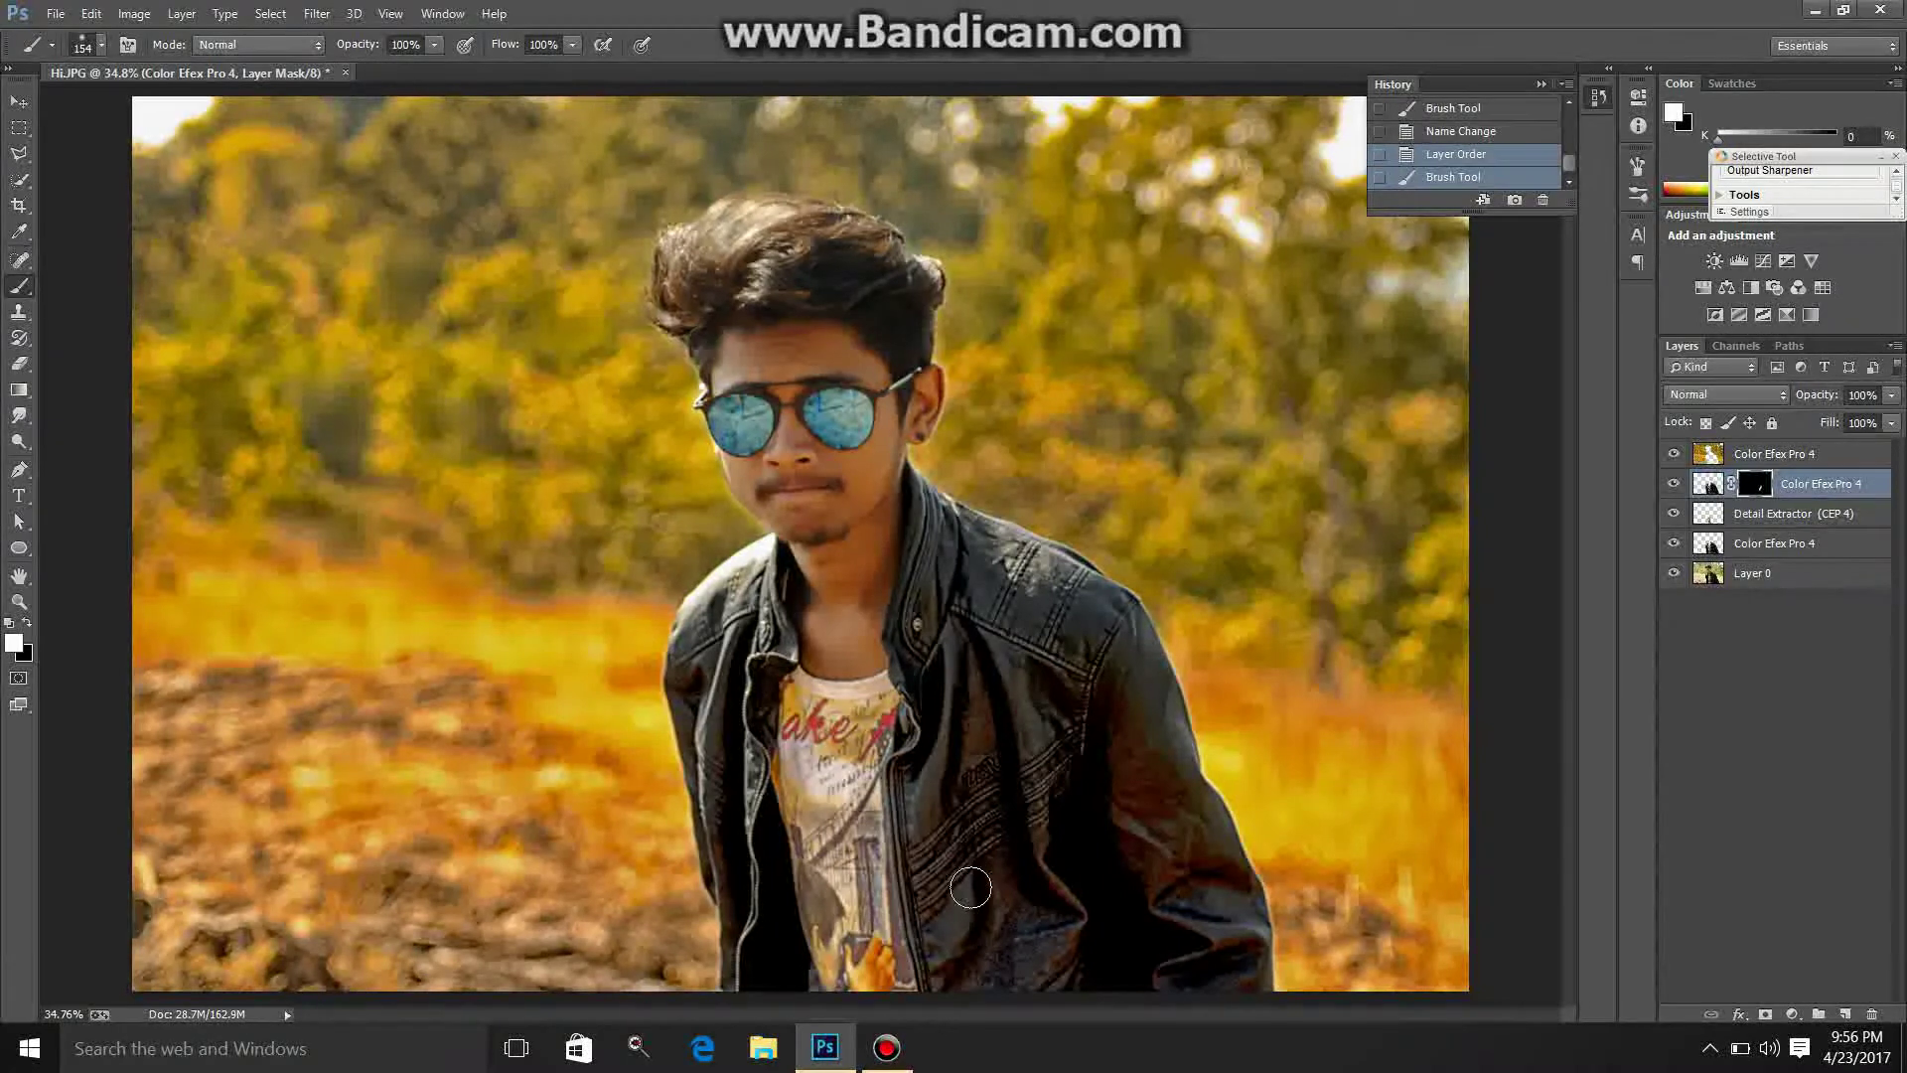
left_click_drag(972, 921, 944, 884)
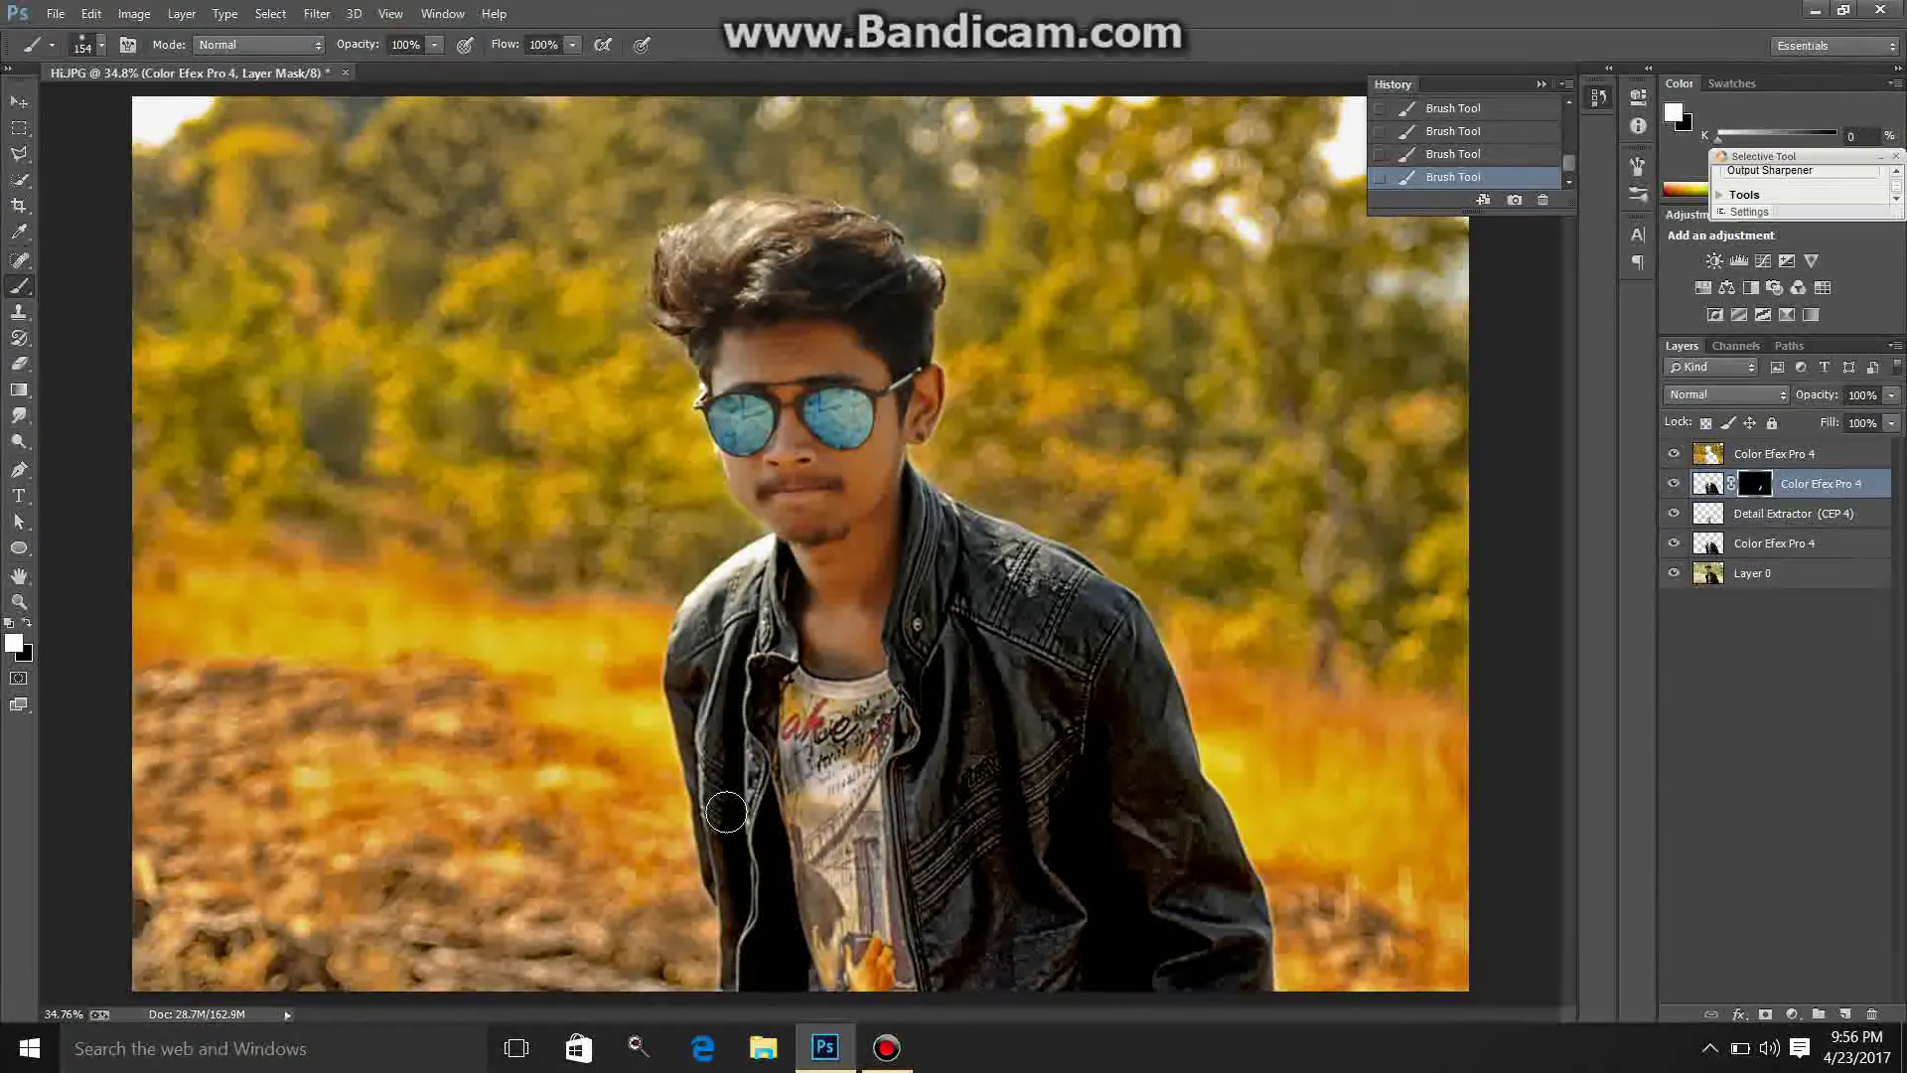
Step: Step back in History and repaint the jacket at 80% brush opacity, down the left edge
scroll(1509, 152, "up", 1)
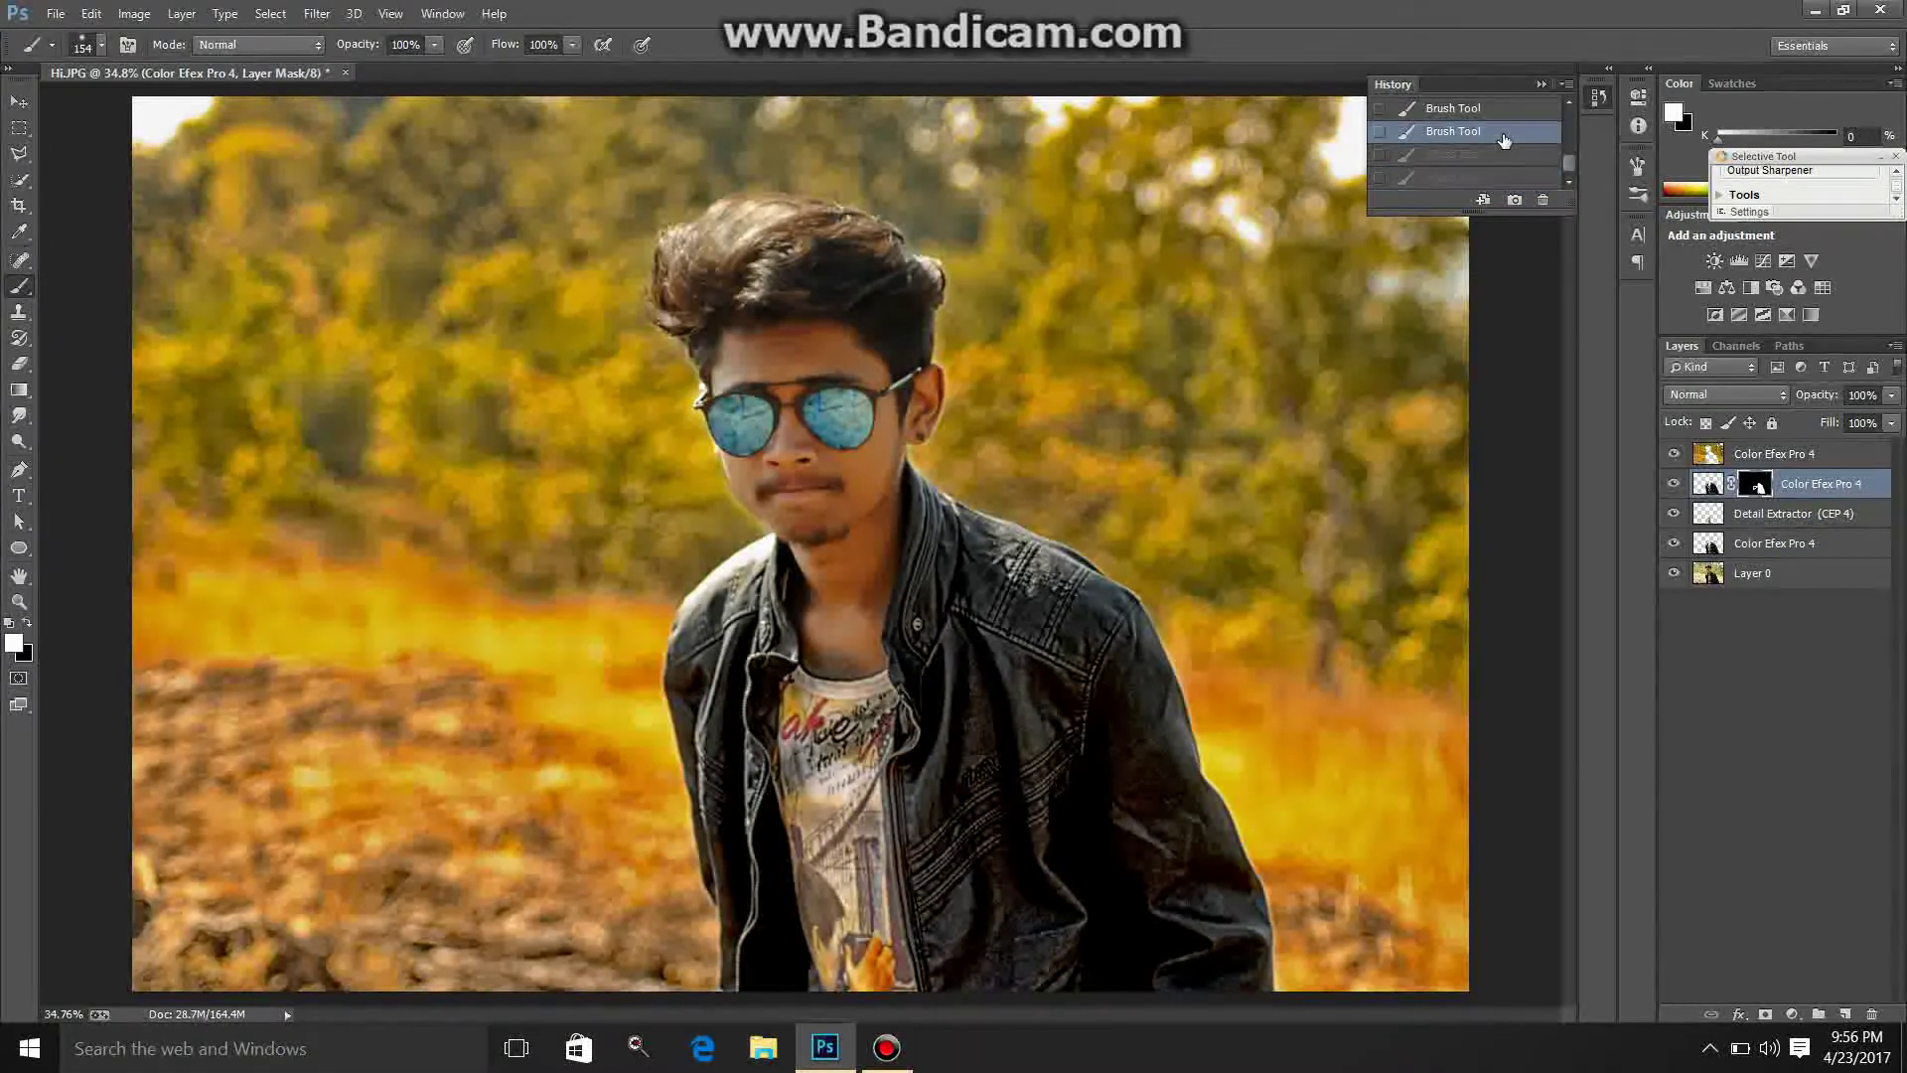
scroll(1559, 139, "up", 1)
left_click(1523, 129)
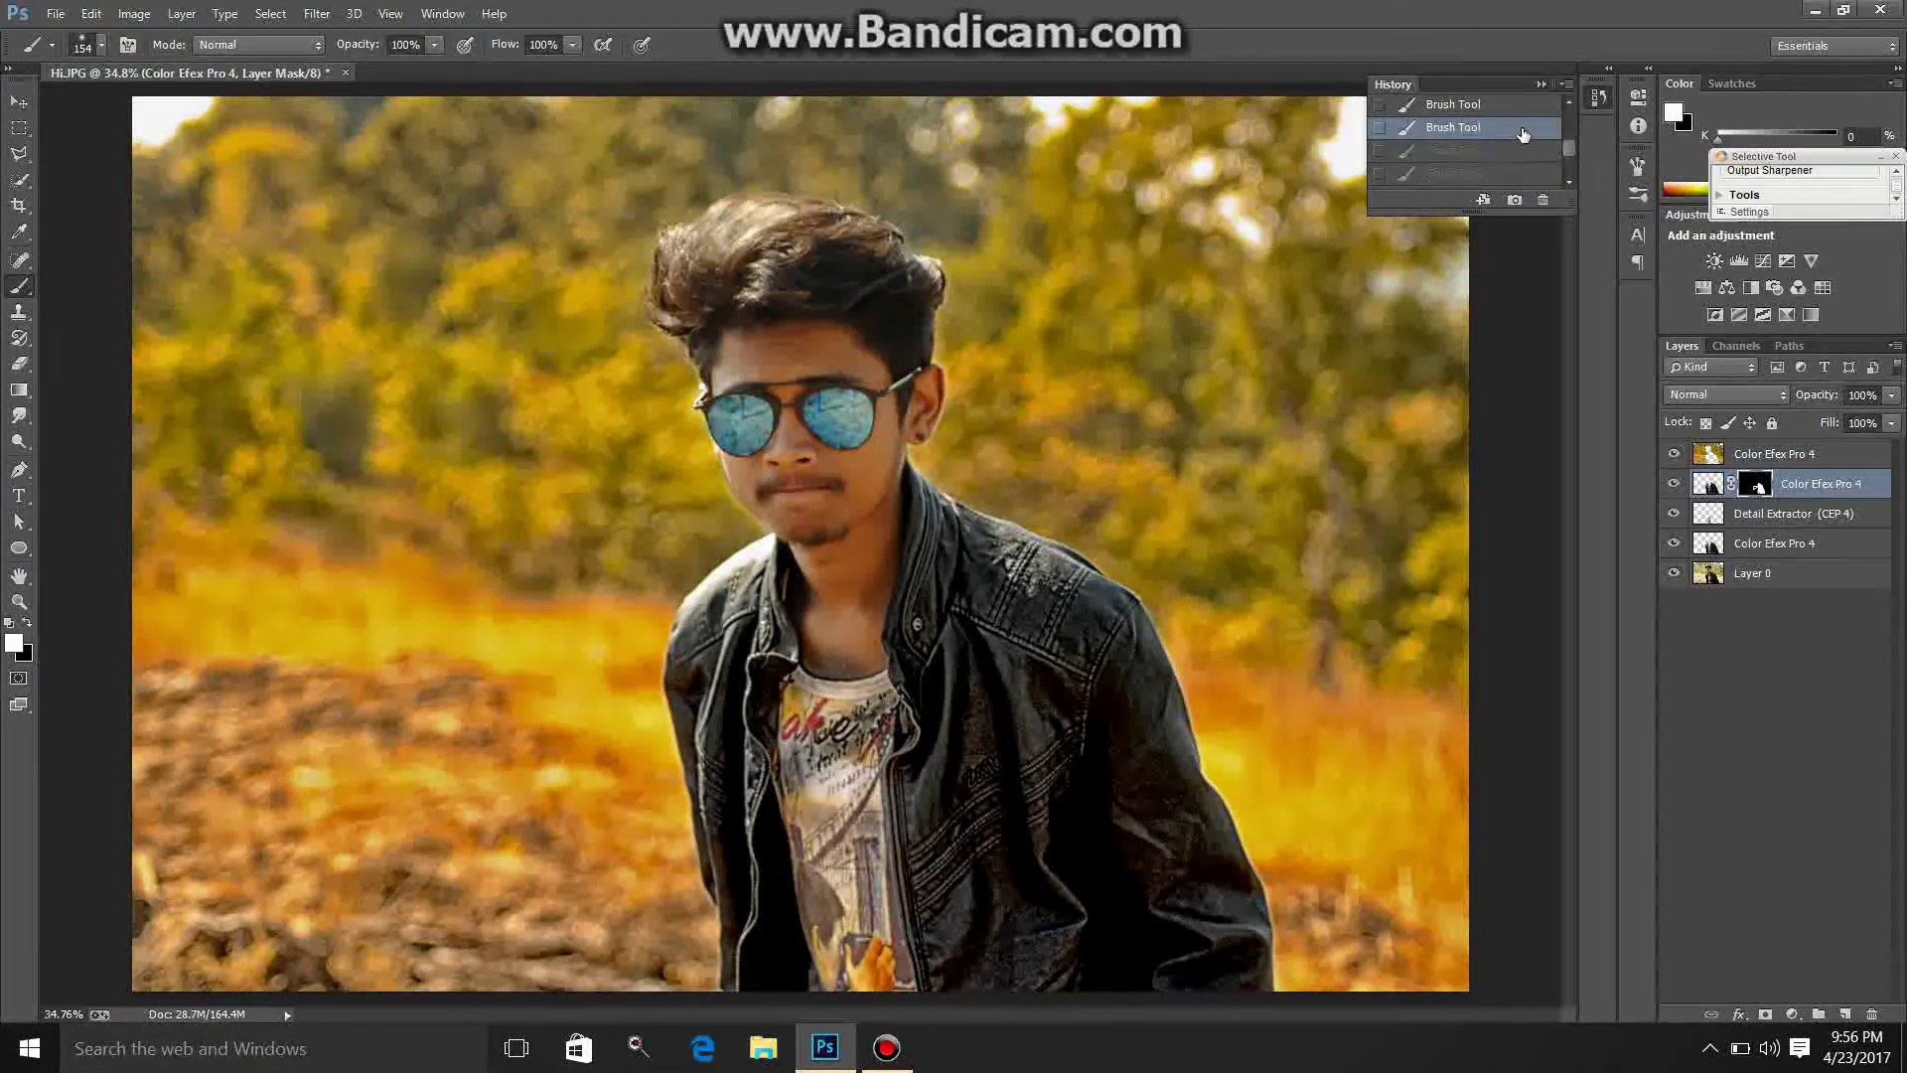
left_click(1512, 106)
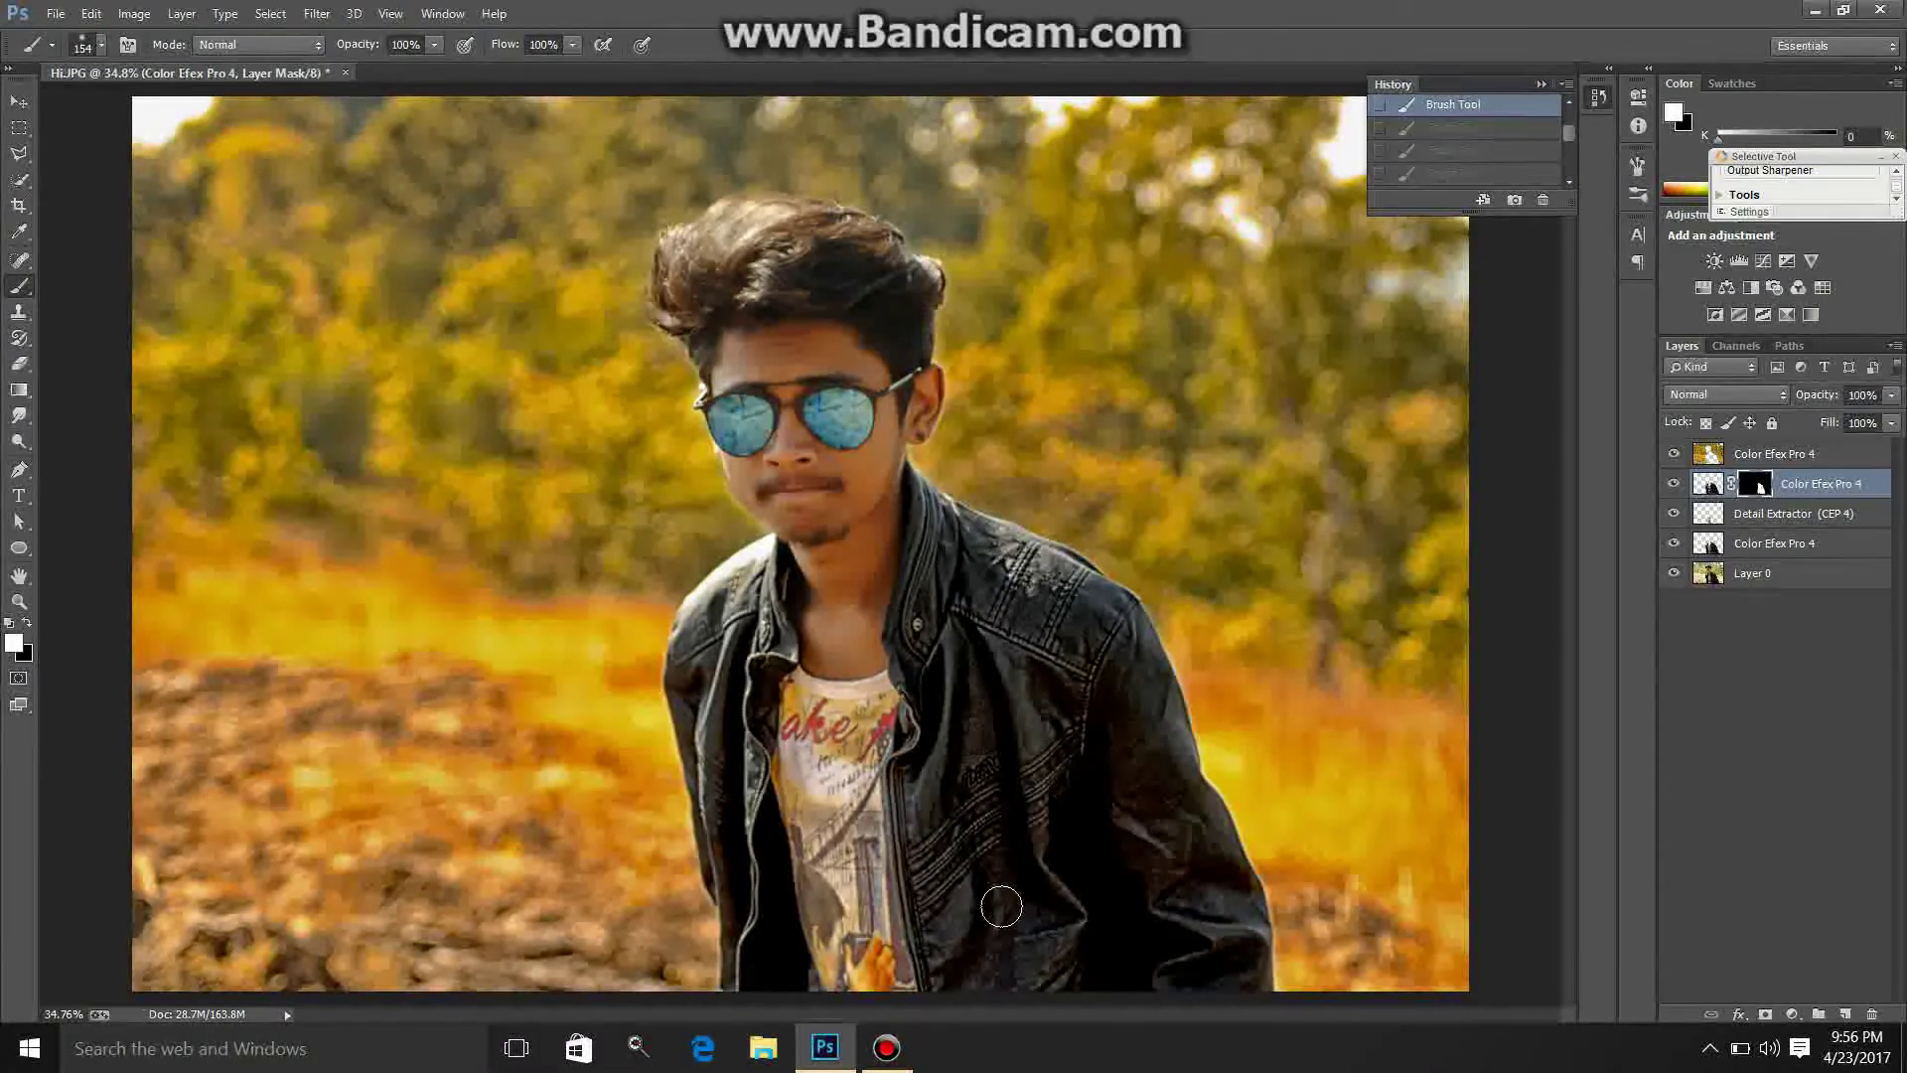
left_click(1037, 822)
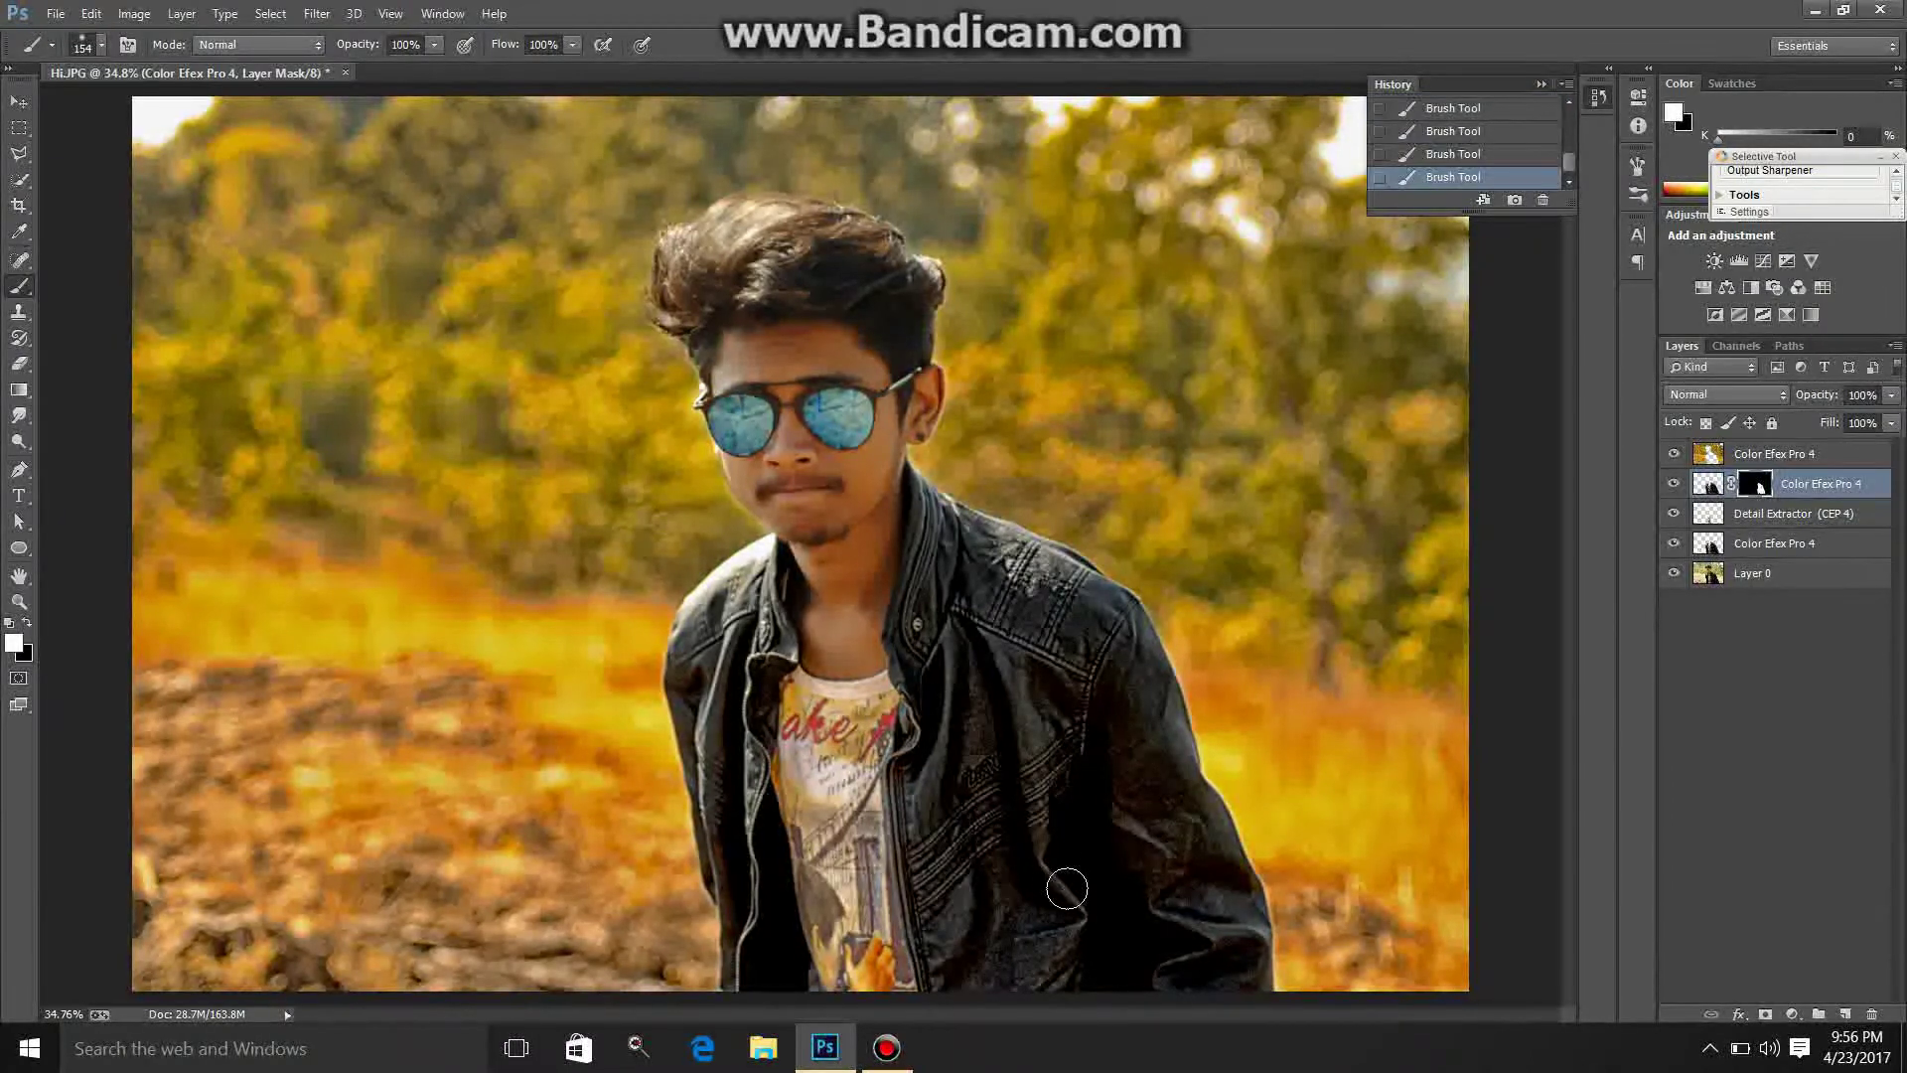
key("8")
mouse_move(750, 579)
left_mouse_down()
mouse_move(715, 743)
mouse_move(743, 973)
left_mouse_up()
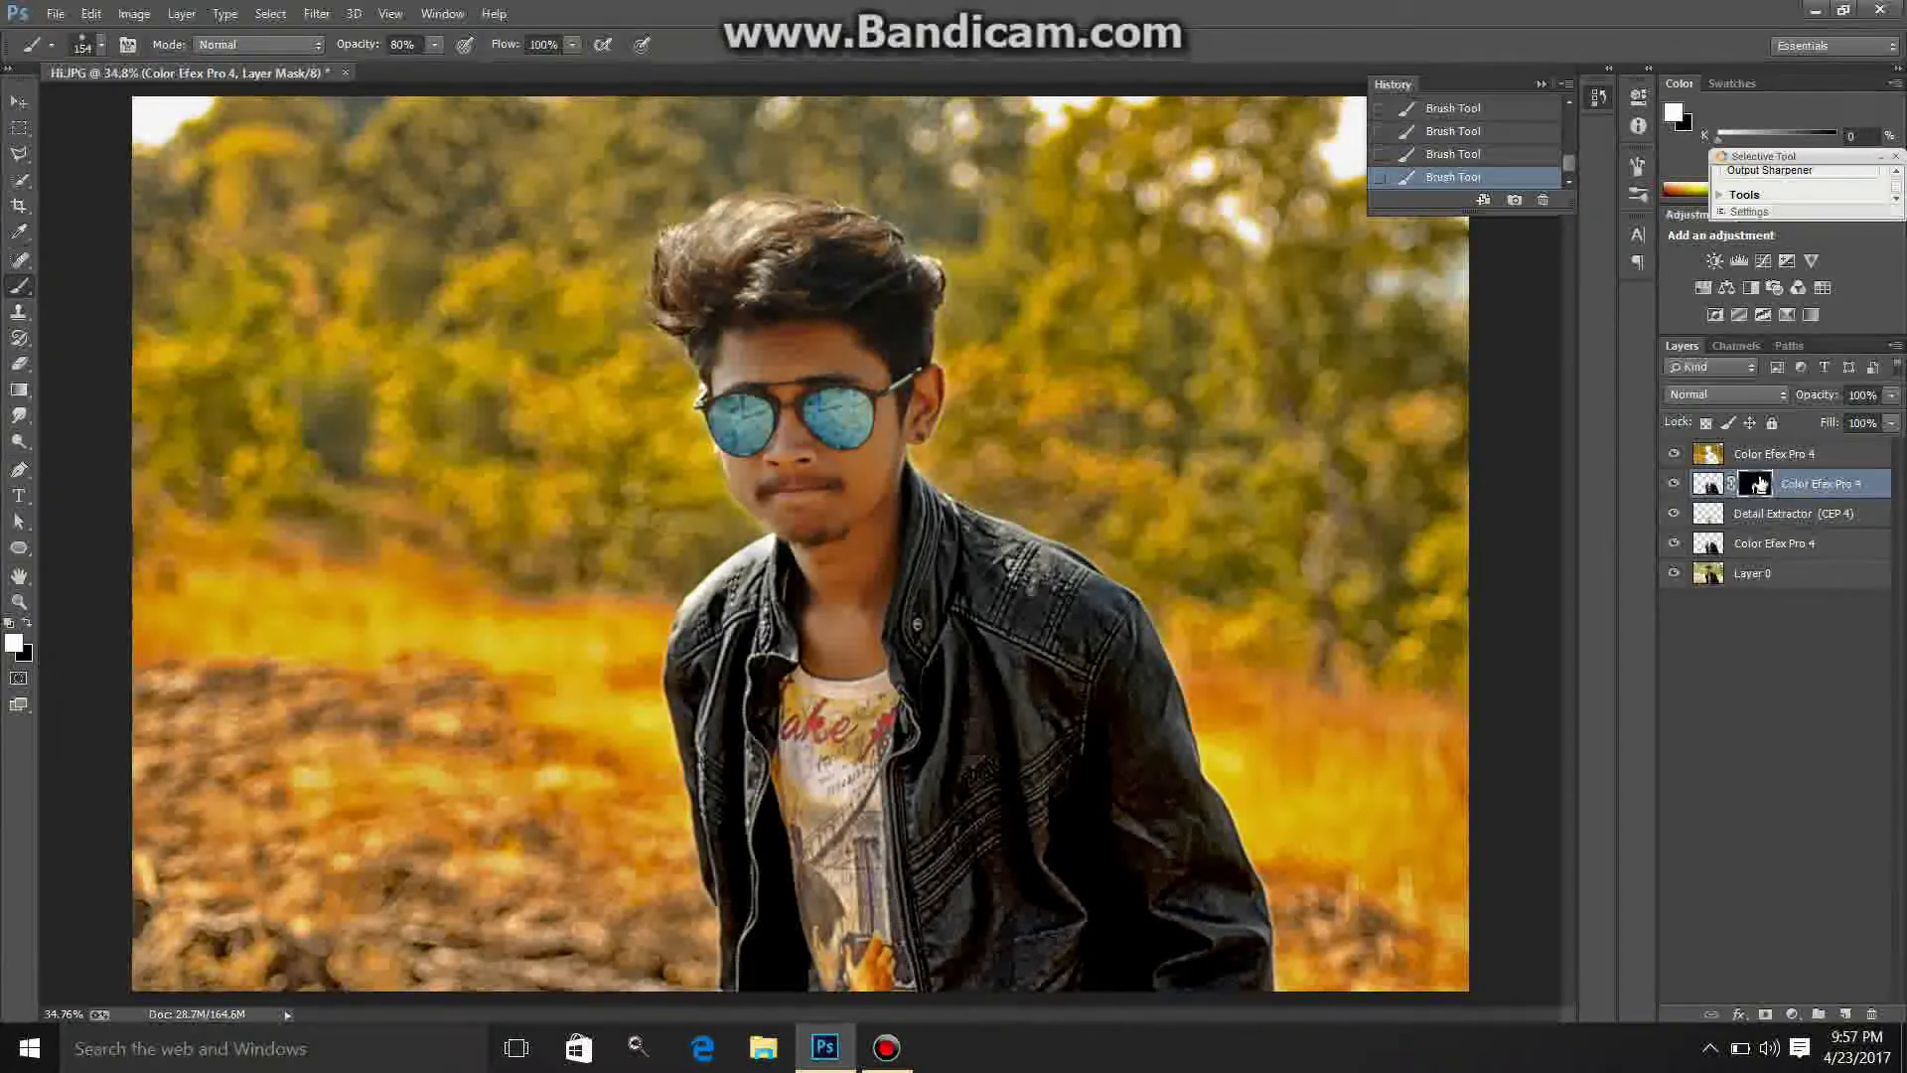
Step: Apply the jacket layer mask permanently and toggle the layer to check the effect
right_click(1757, 484)
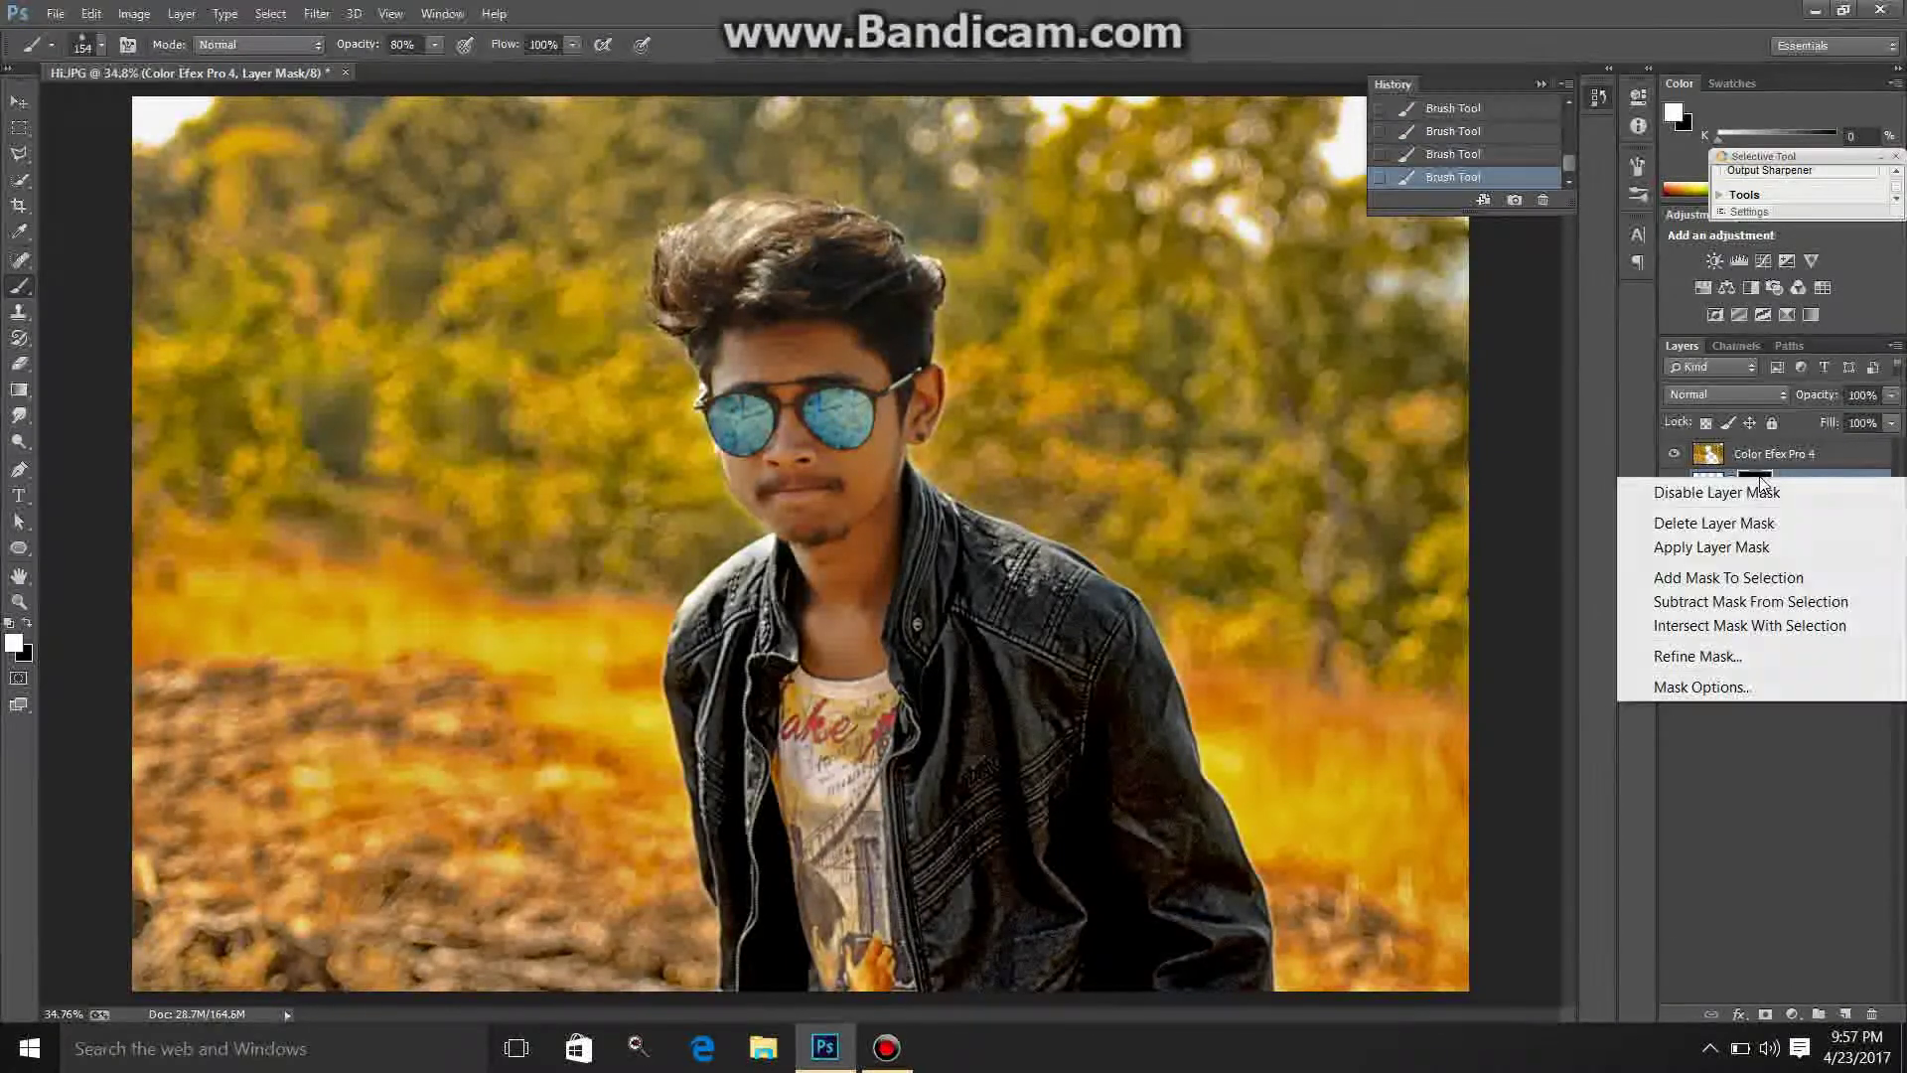
left_click(1752, 549)
left_click(1673, 483)
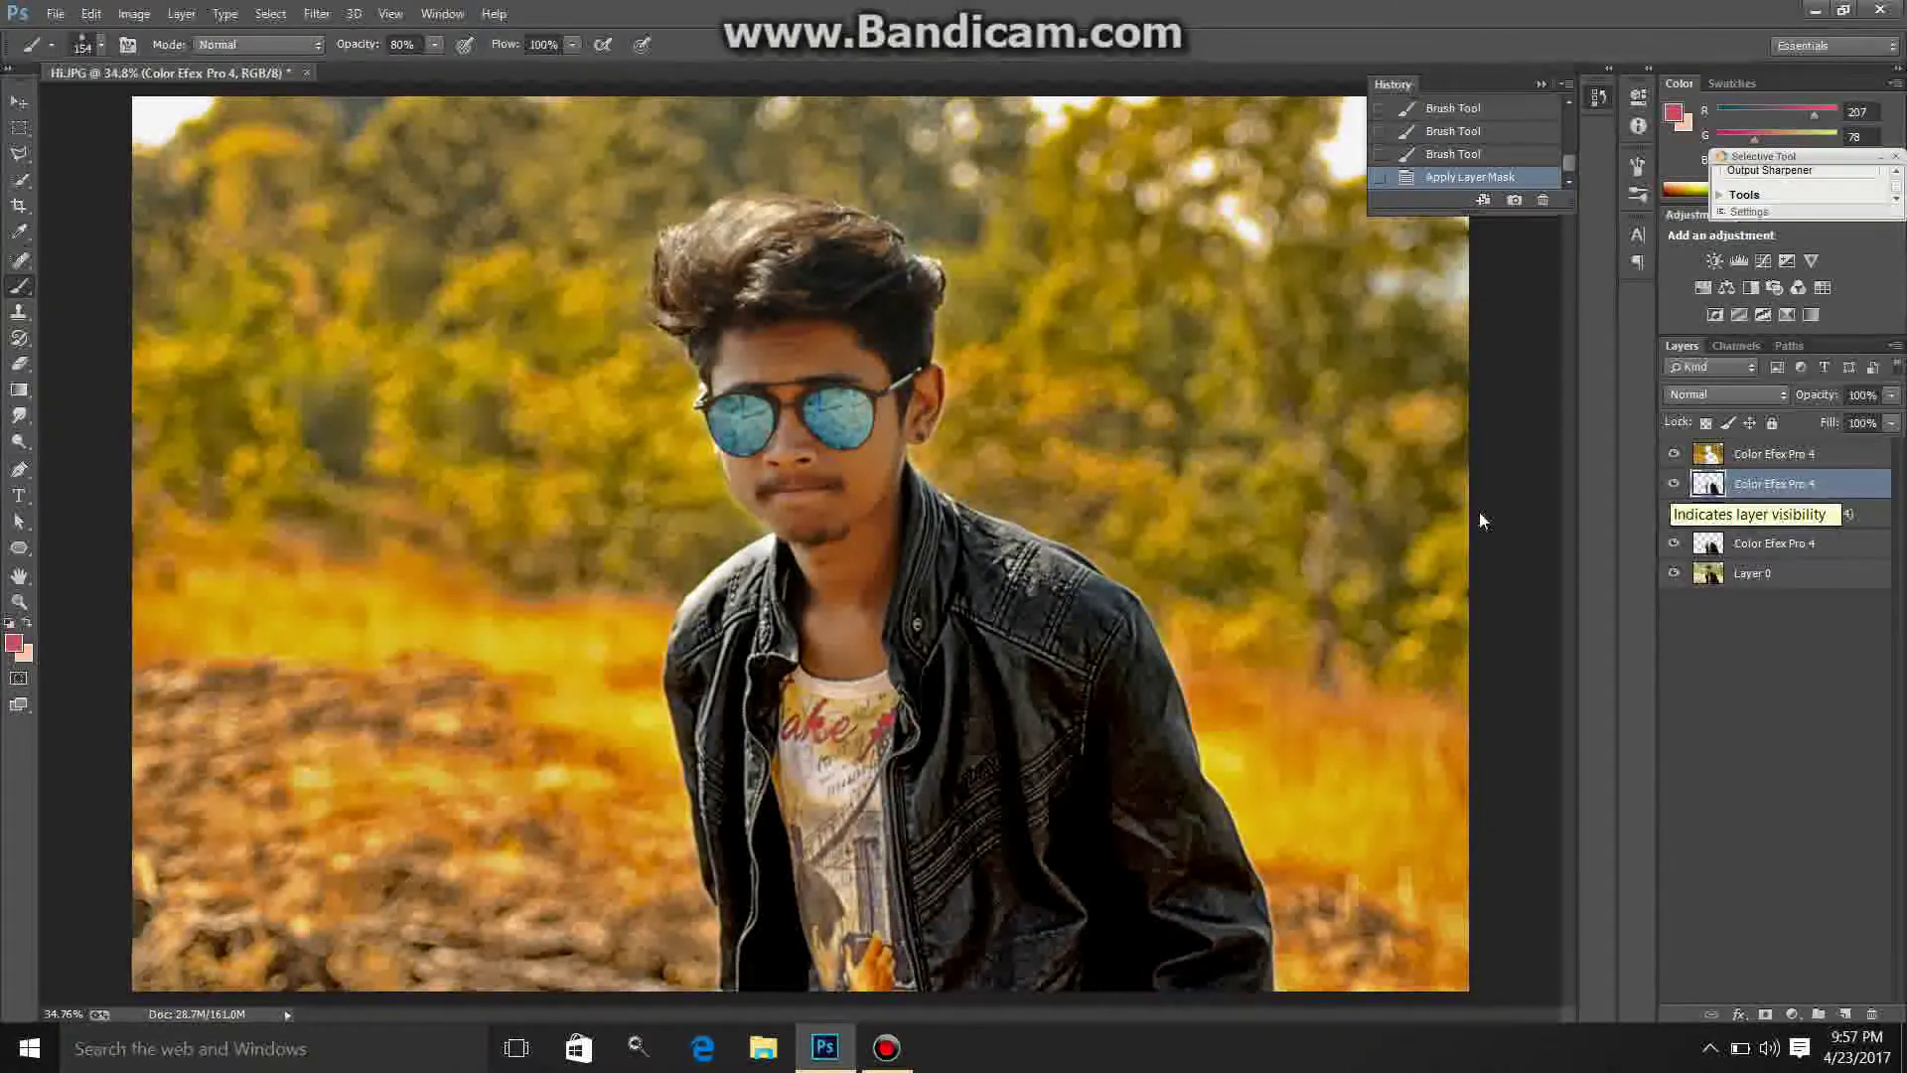
Step: Zoom out on the portrait and add Detail Extractor (CEP 4) to the layer selection
left_click(19, 601)
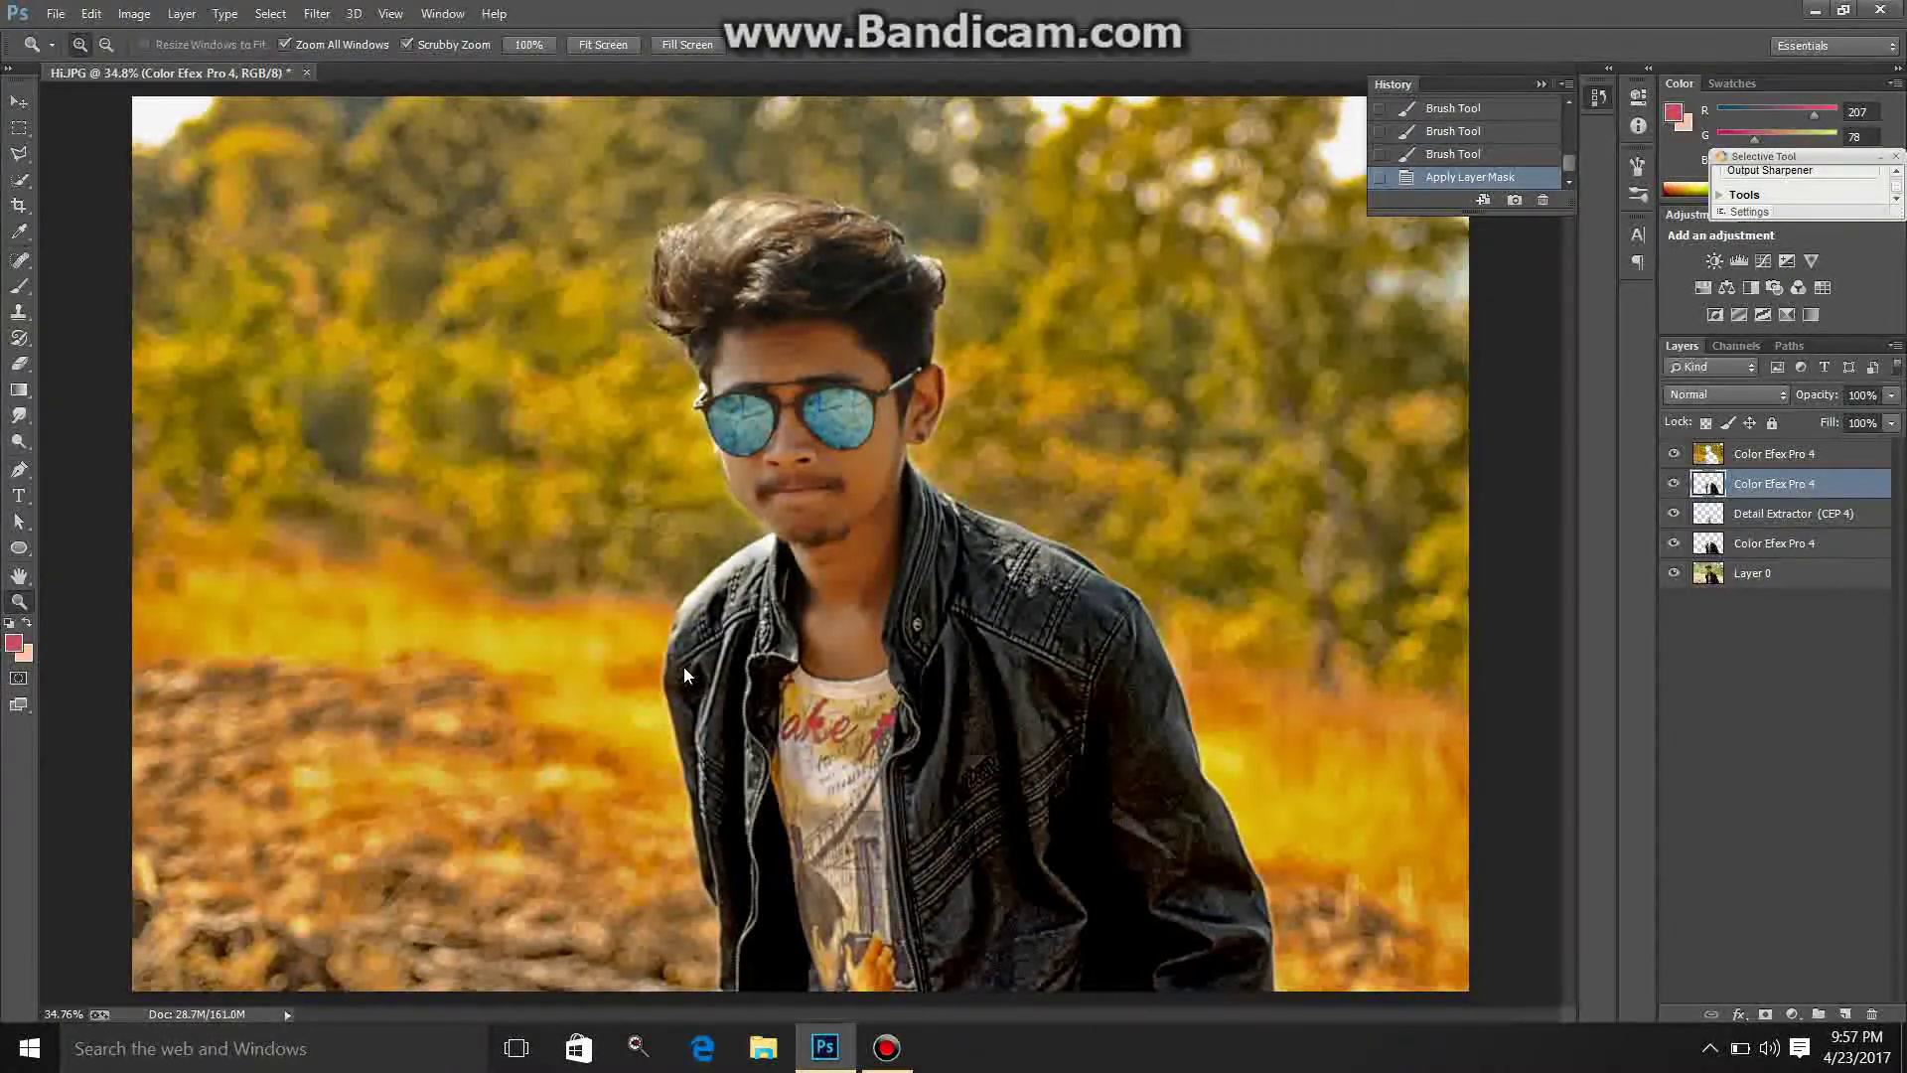
right_click(622, 666)
left_click(781, 811)
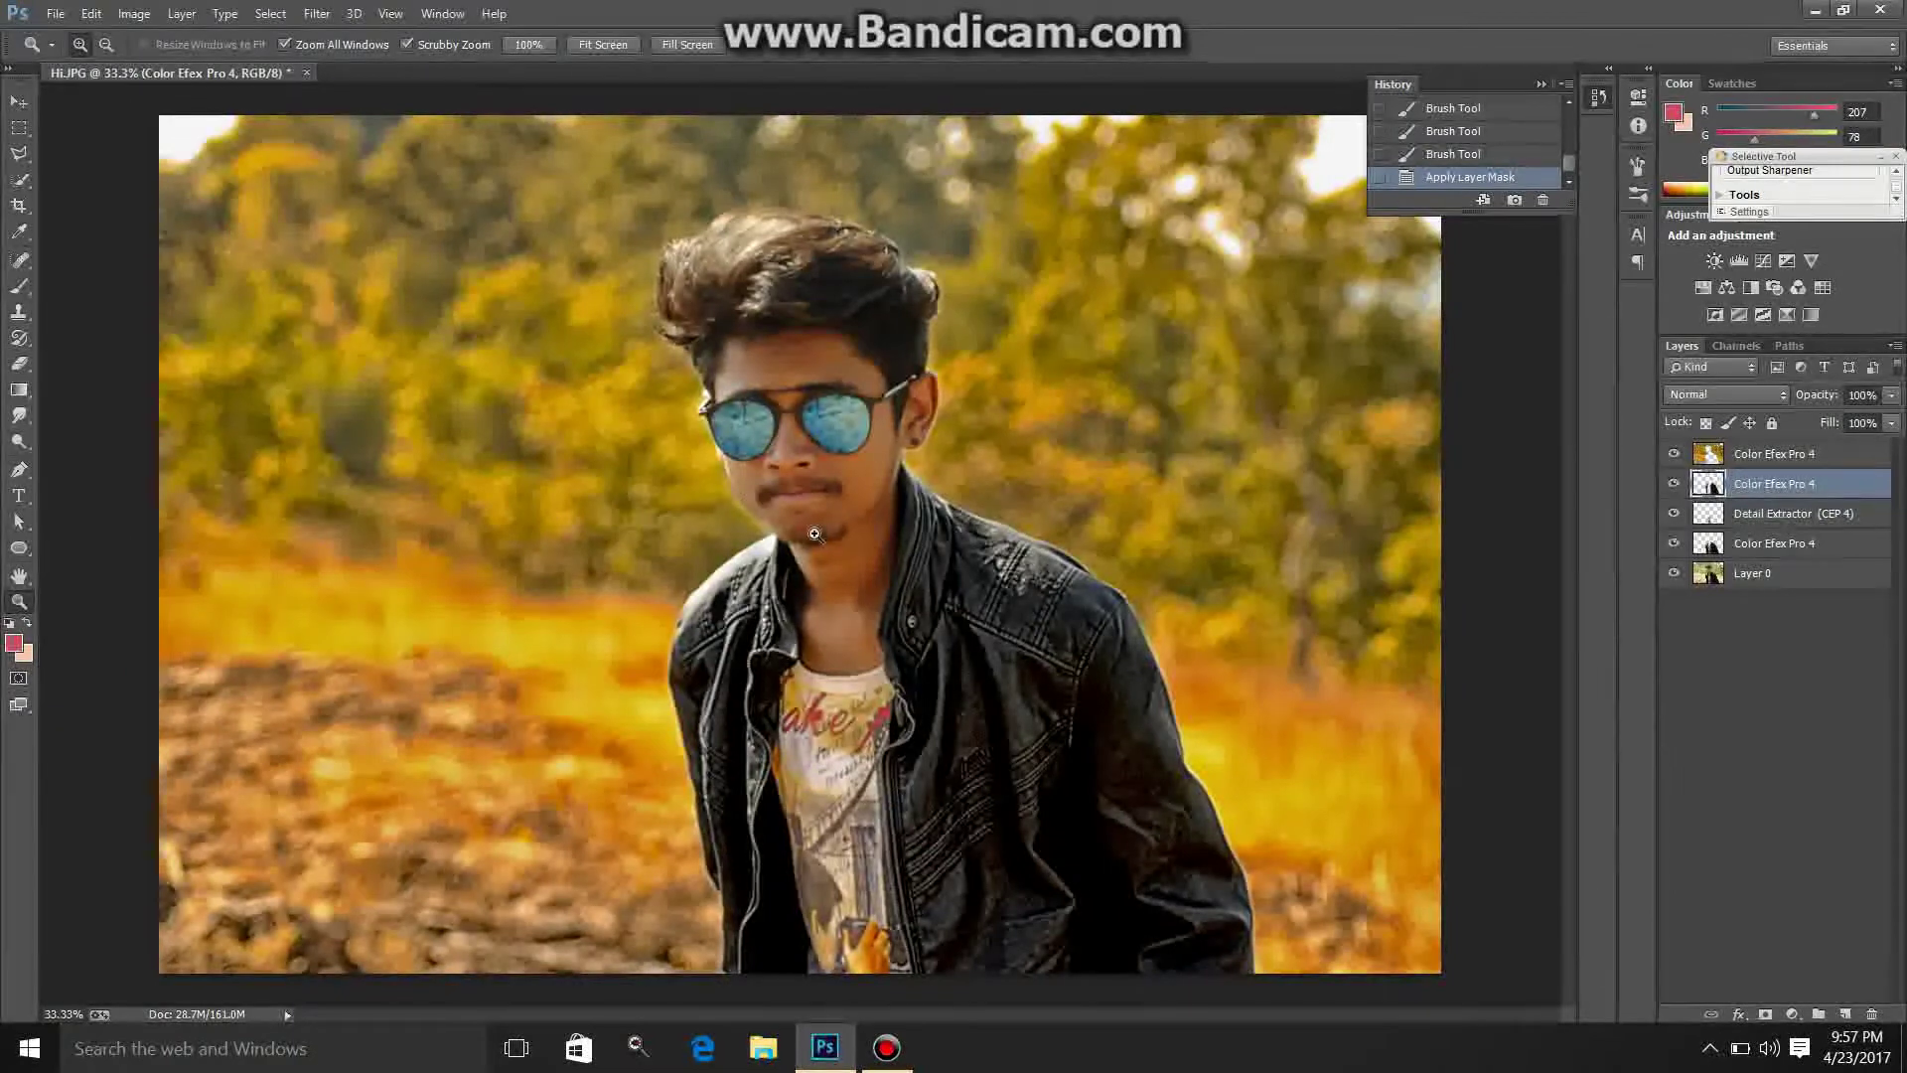
right_click(868, 645)
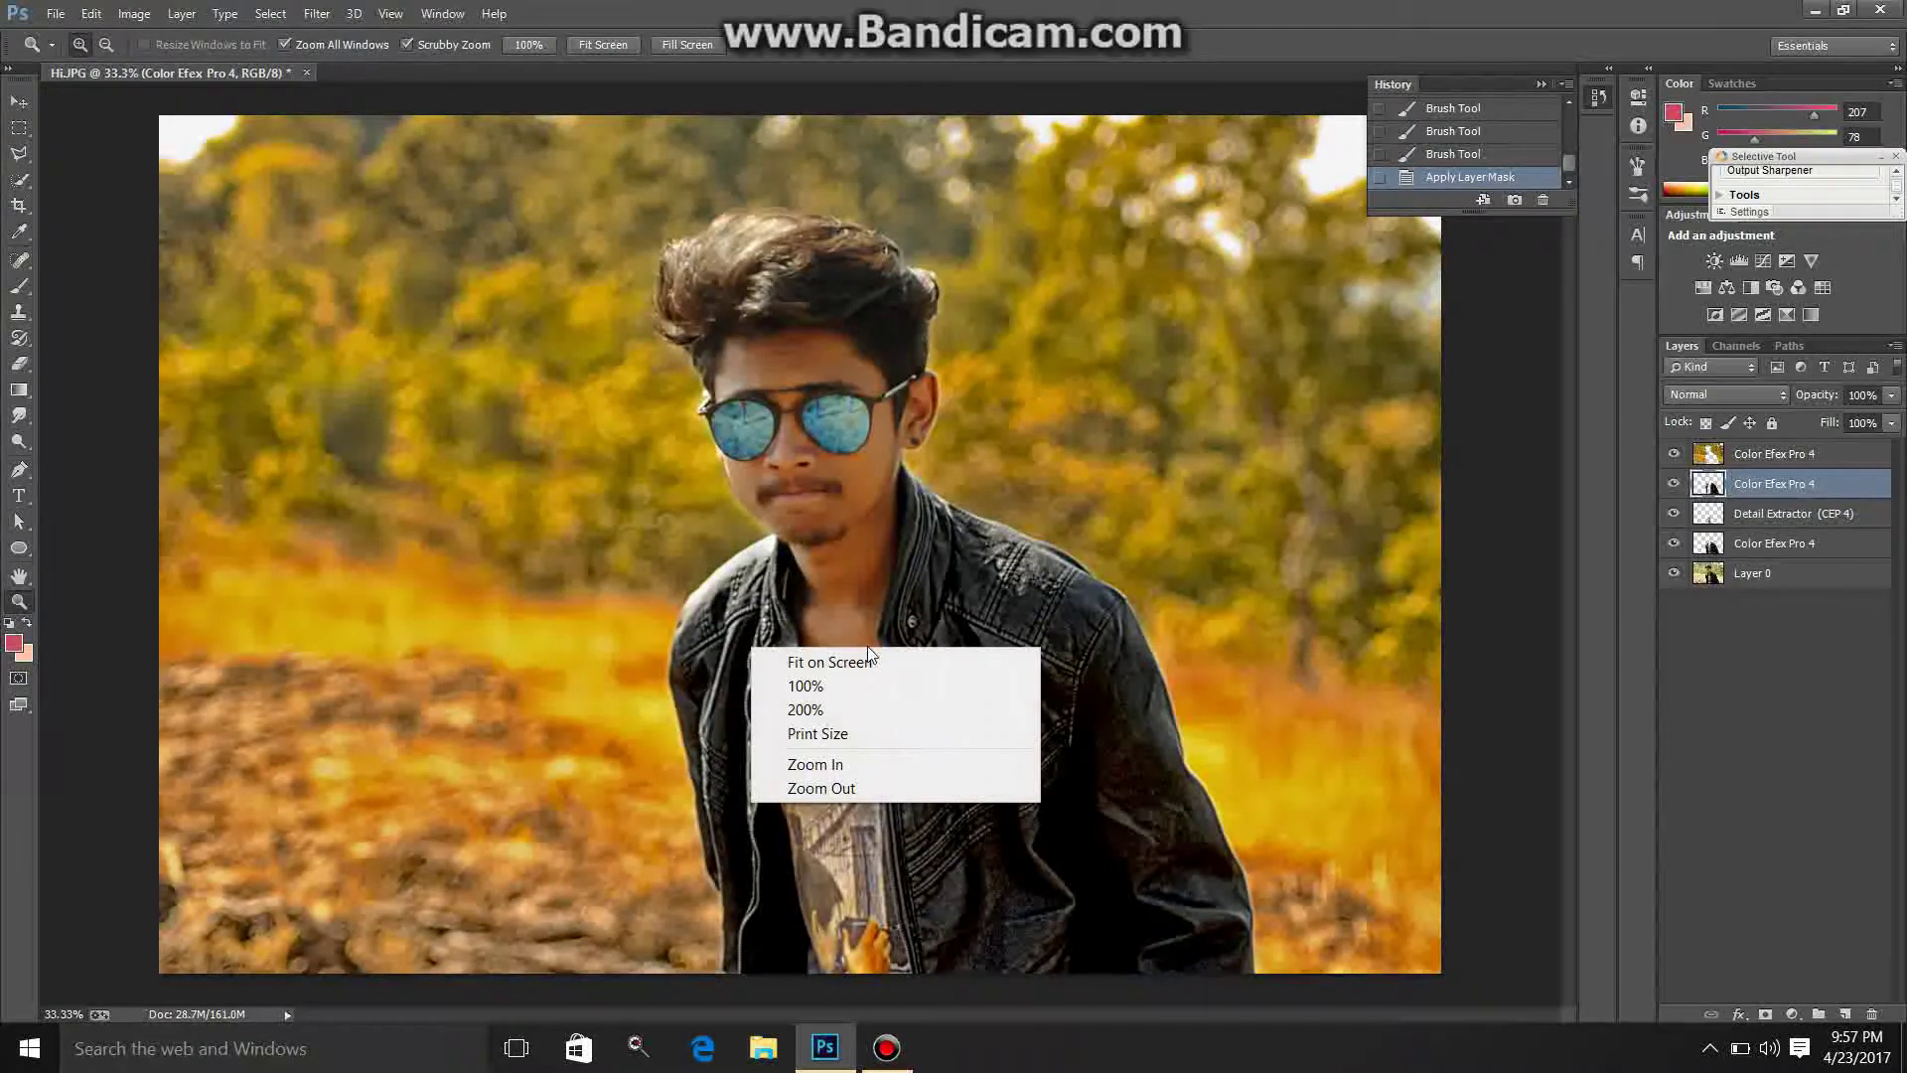
left_click(878, 785)
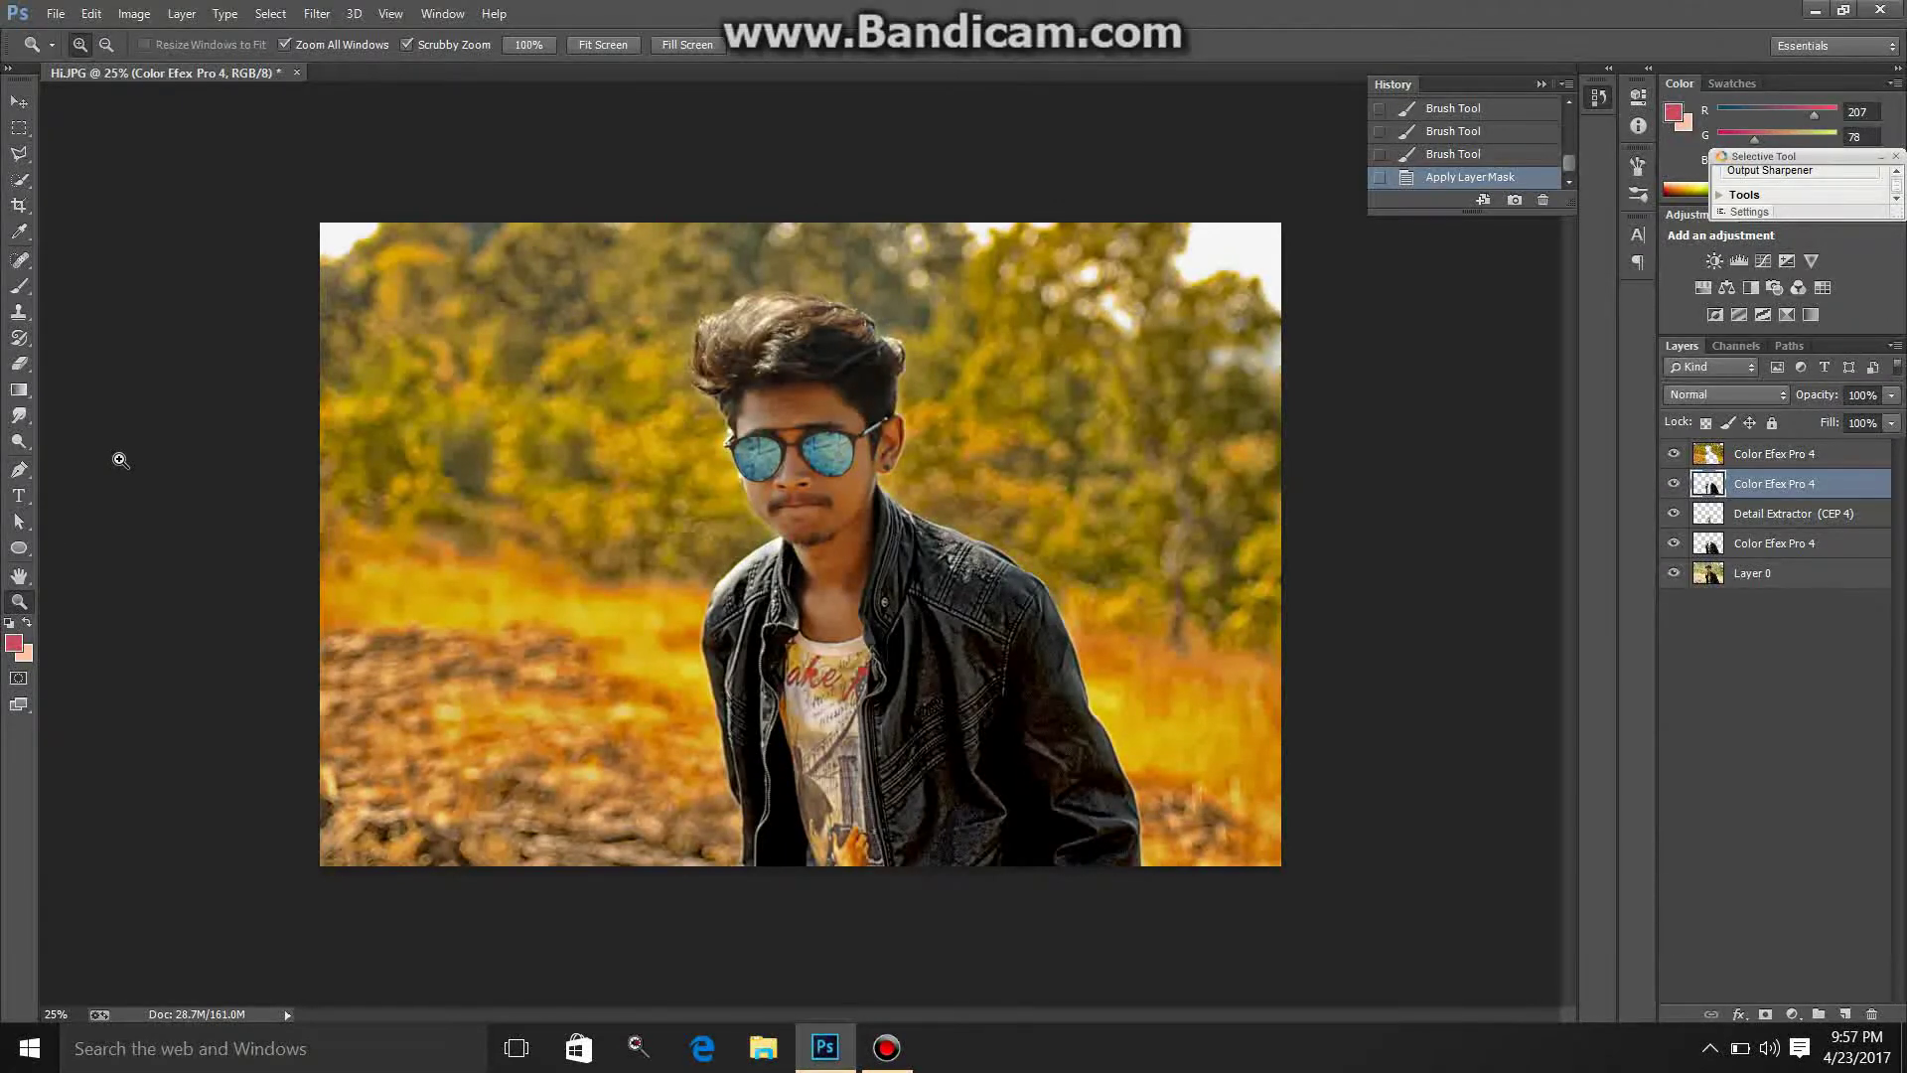
left_click(1758, 524, "shift")
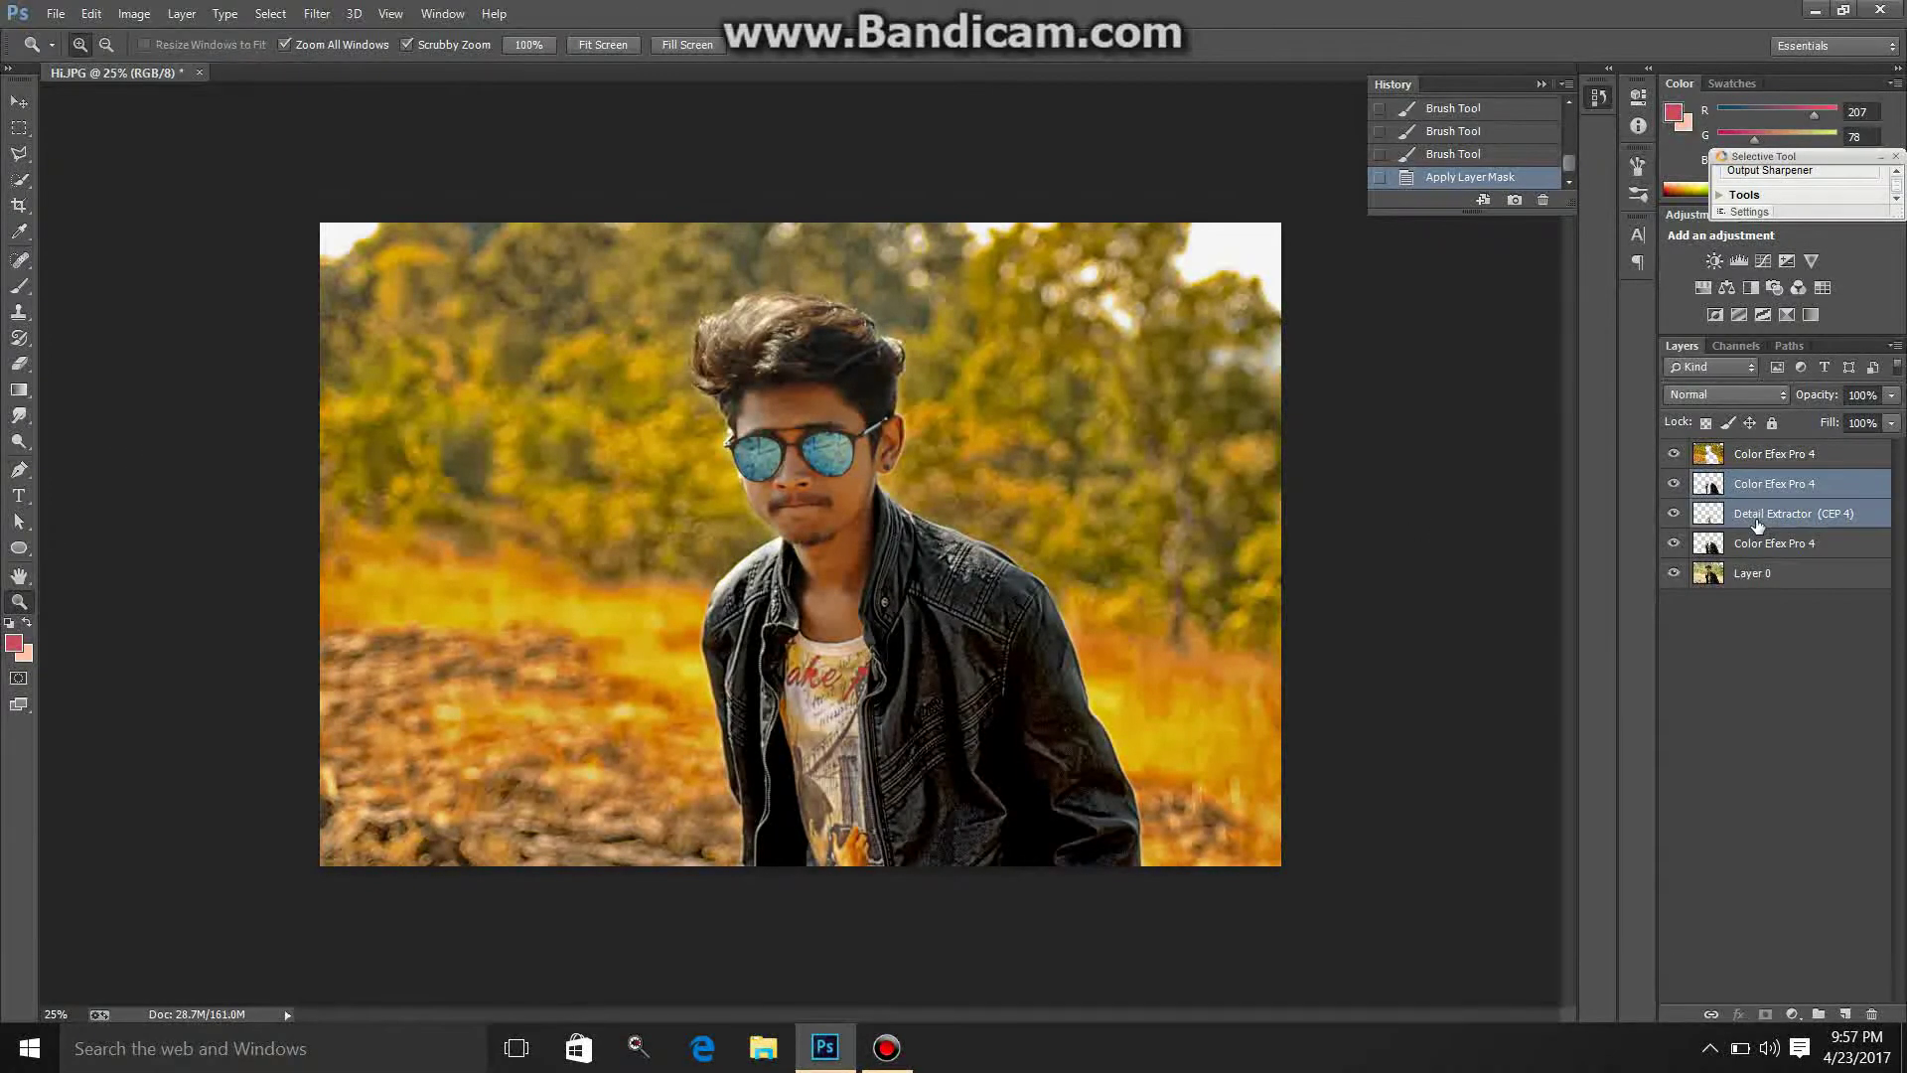
Step: Merge the lower Color Efex Pro 4 layers with Layer 0 and toggle visibility to compare
left_click(1766, 547, "shift")
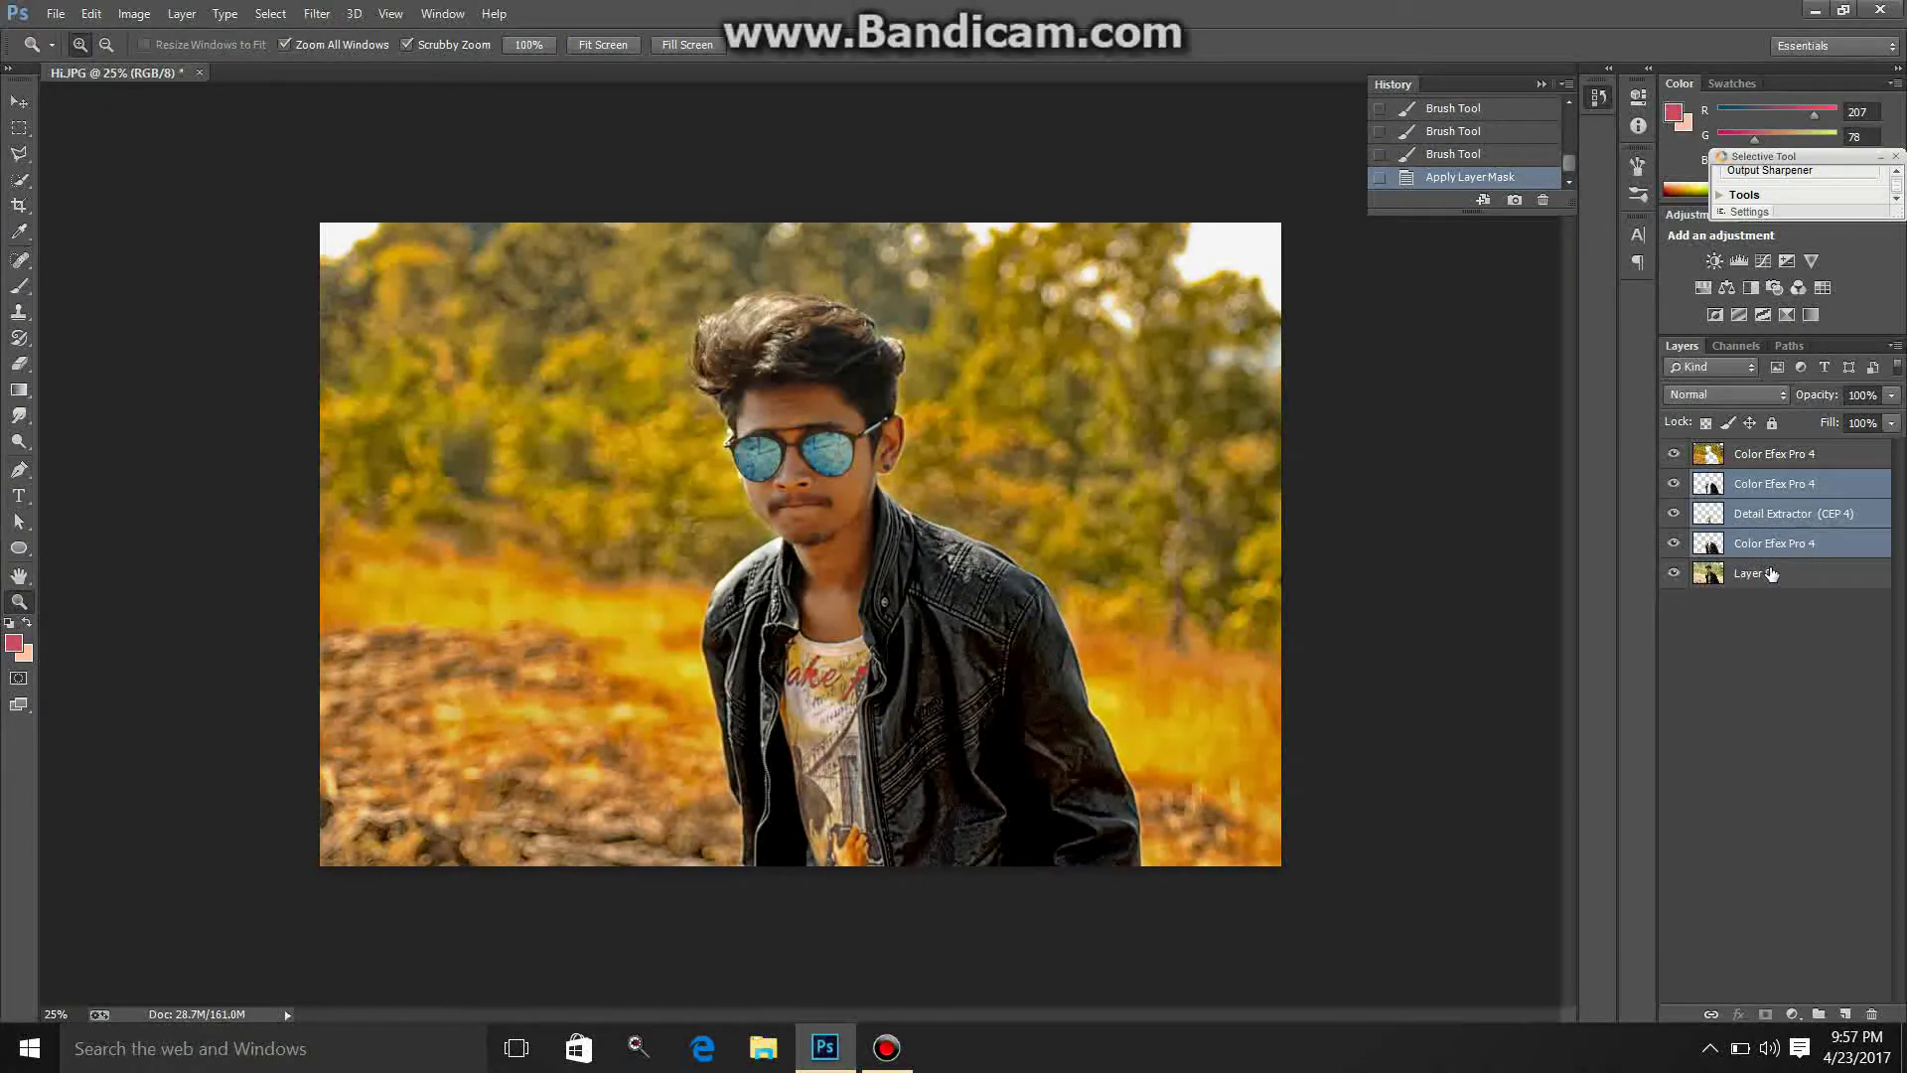
left_click(1772, 574, "shift")
right_click(1768, 574)
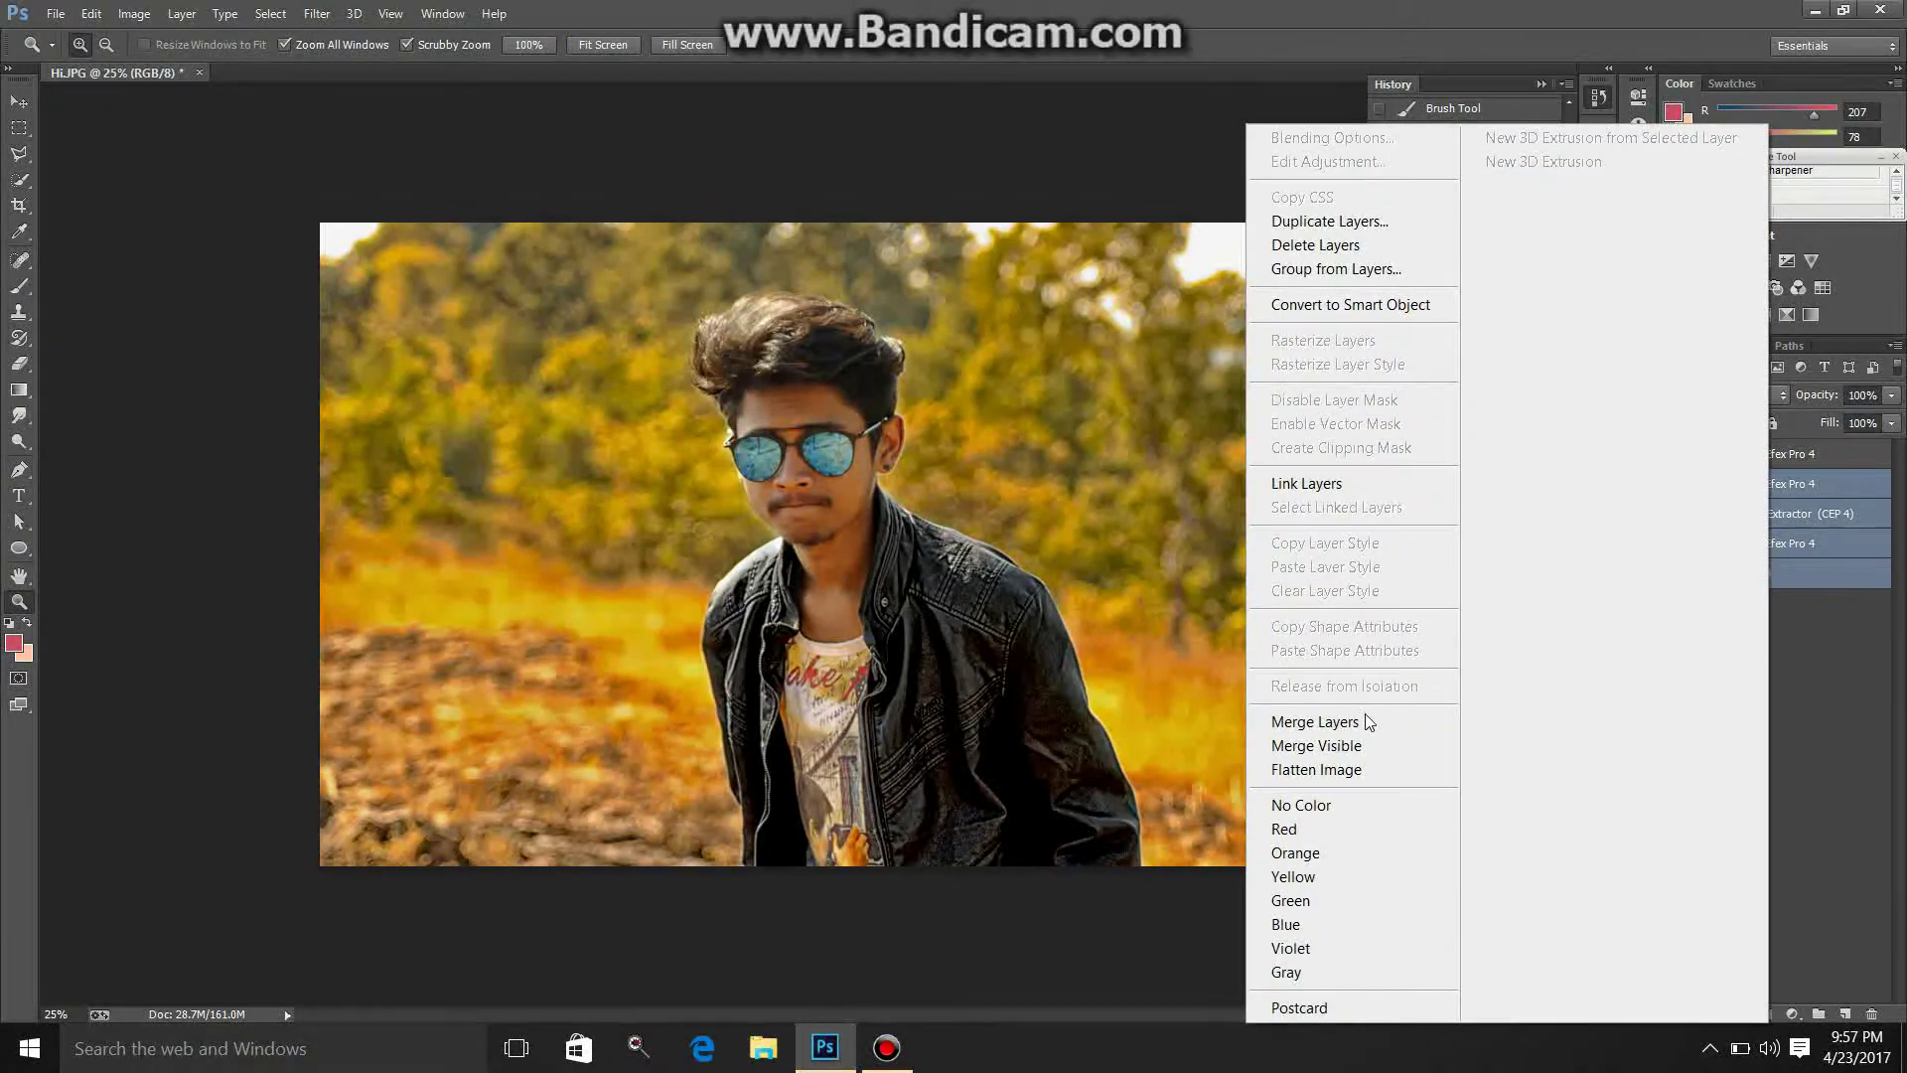
left_click(1369, 722)
left_click(1672, 483)
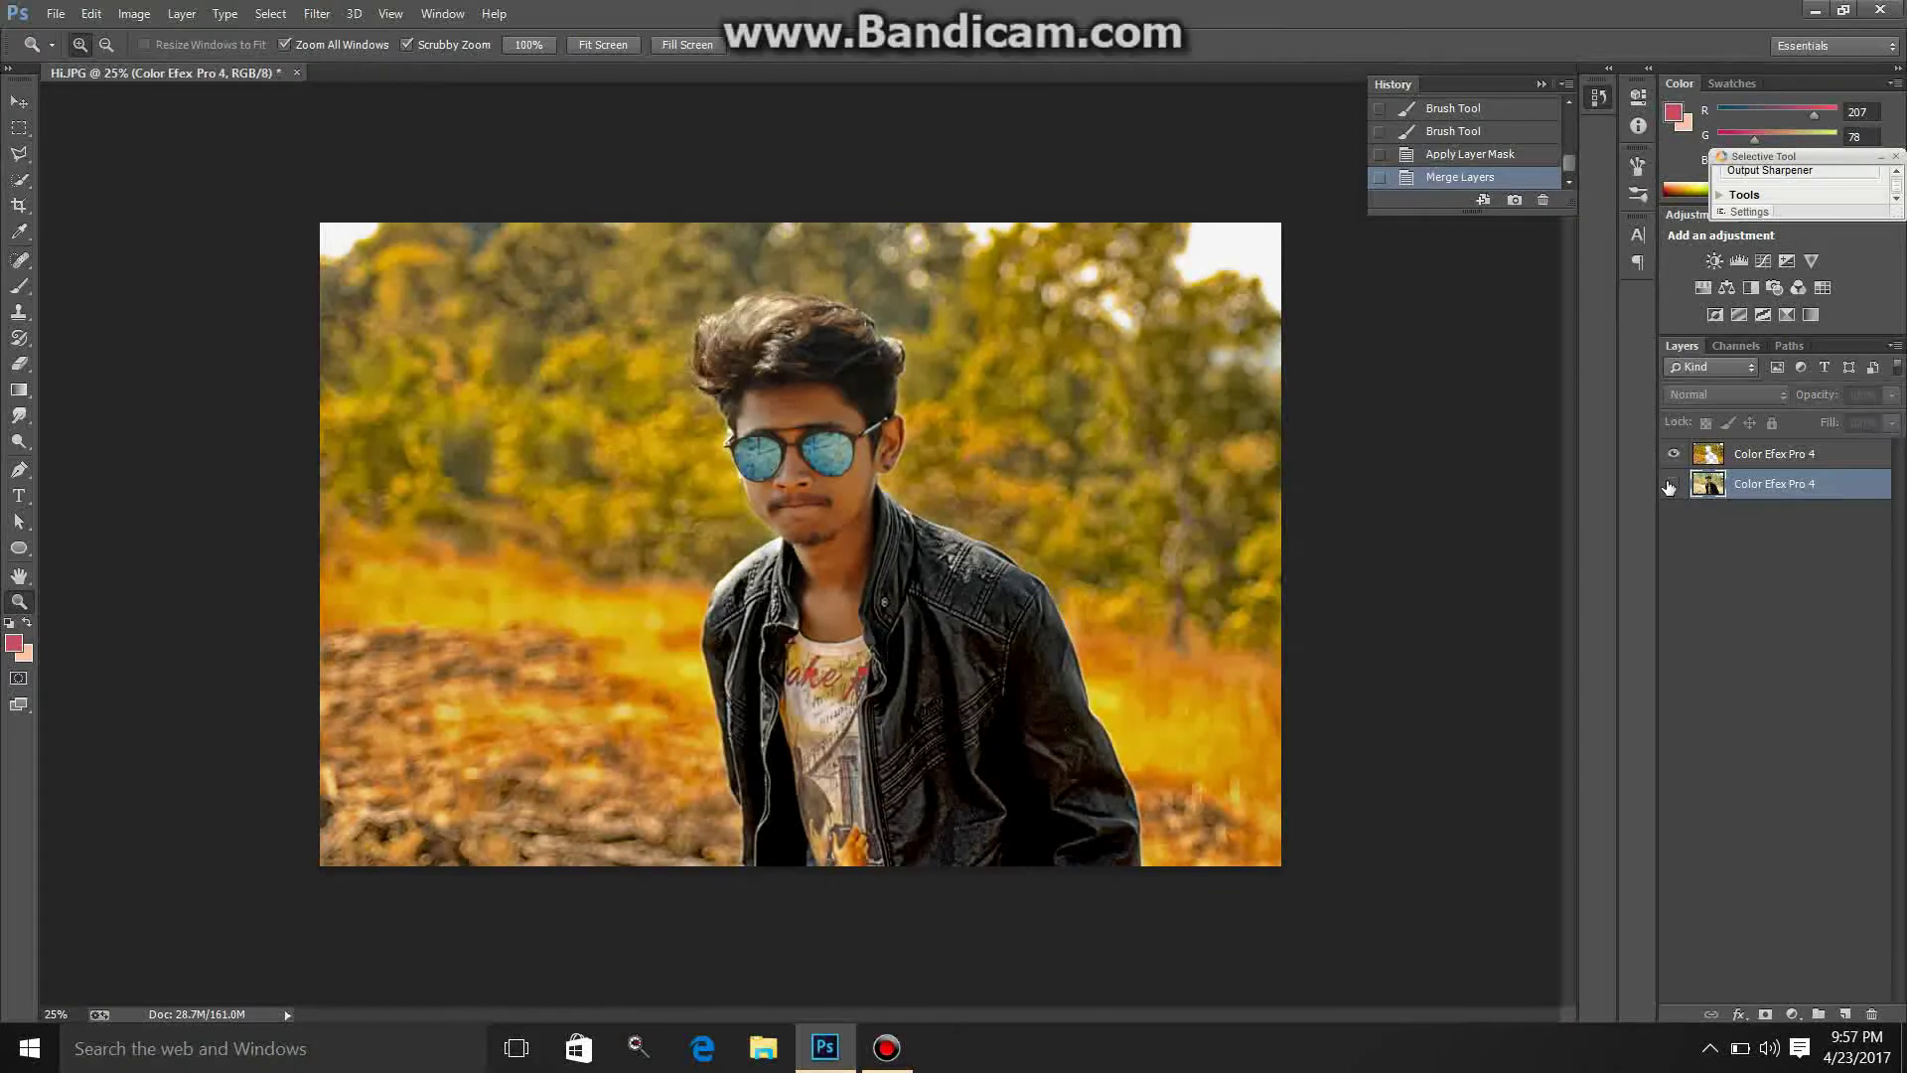
left_click(1673, 482)
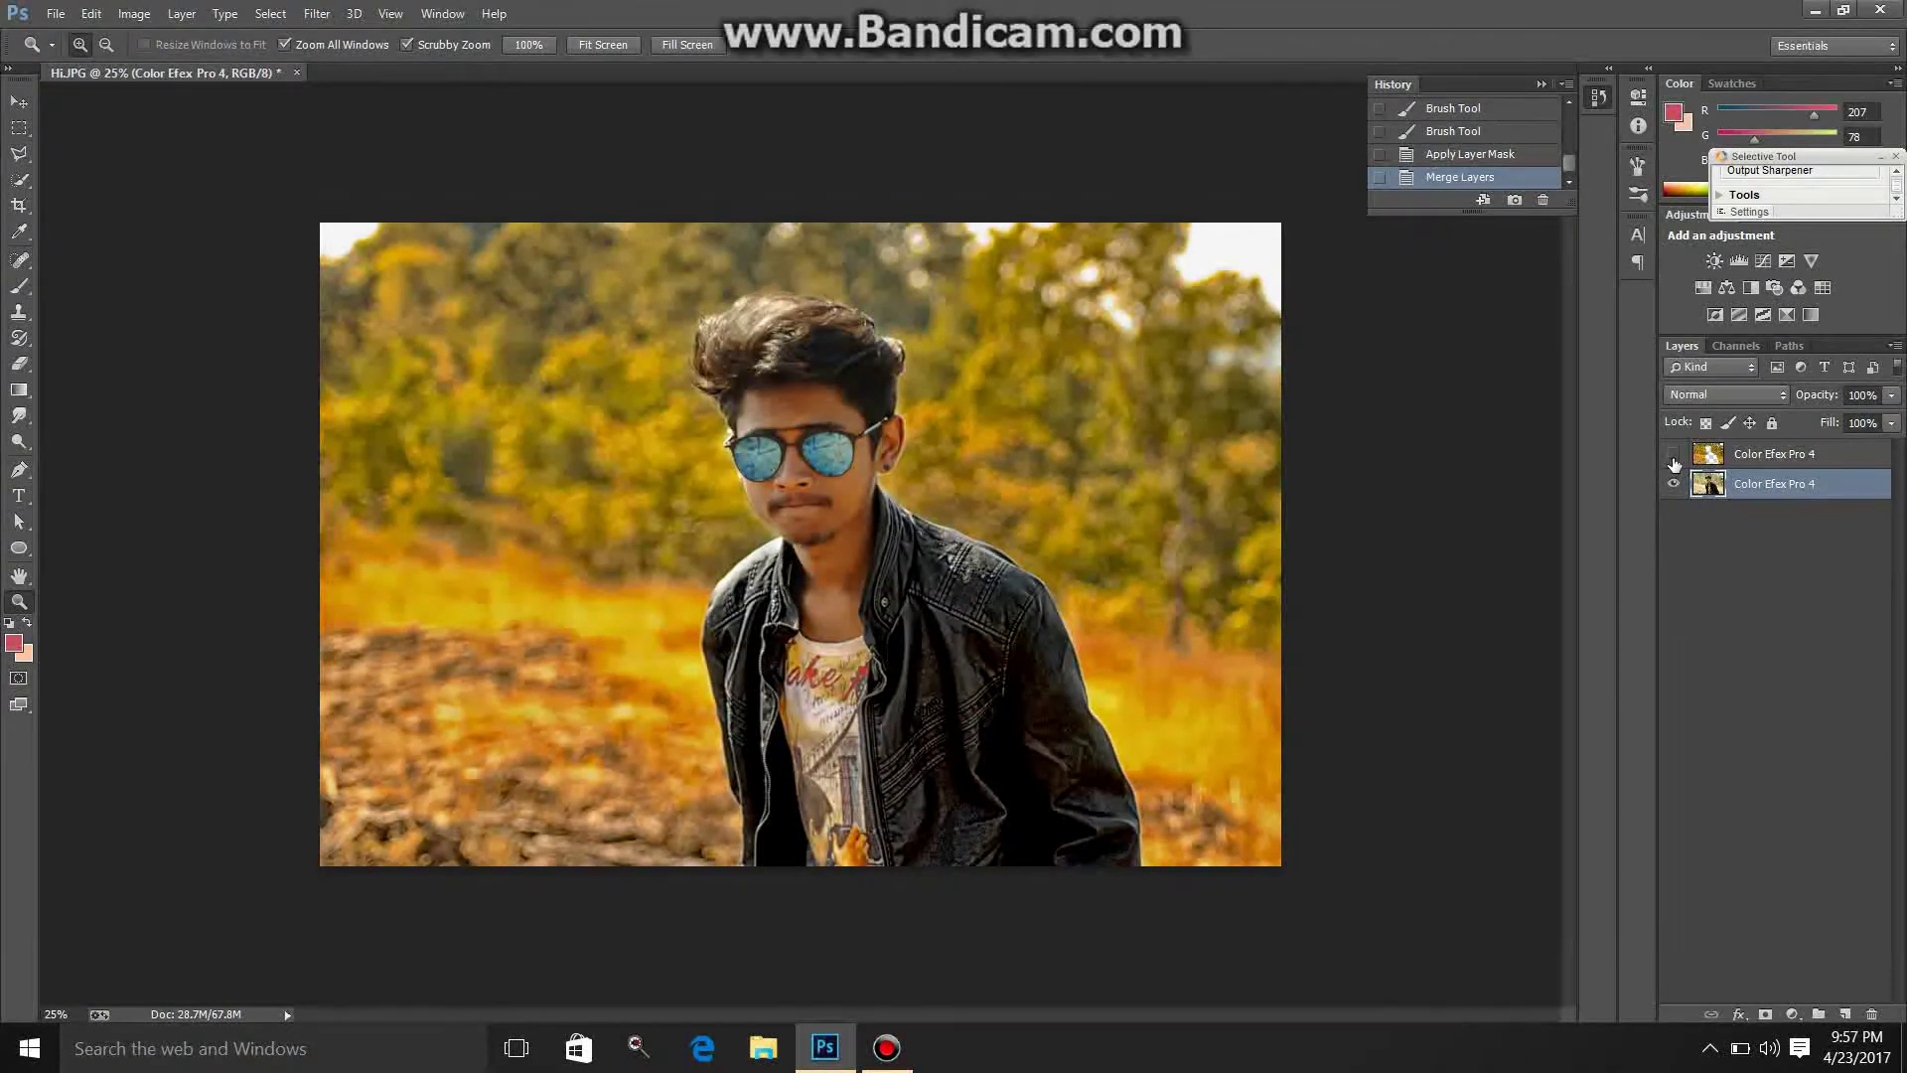
left_click(1674, 457)
left_click(1674, 457)
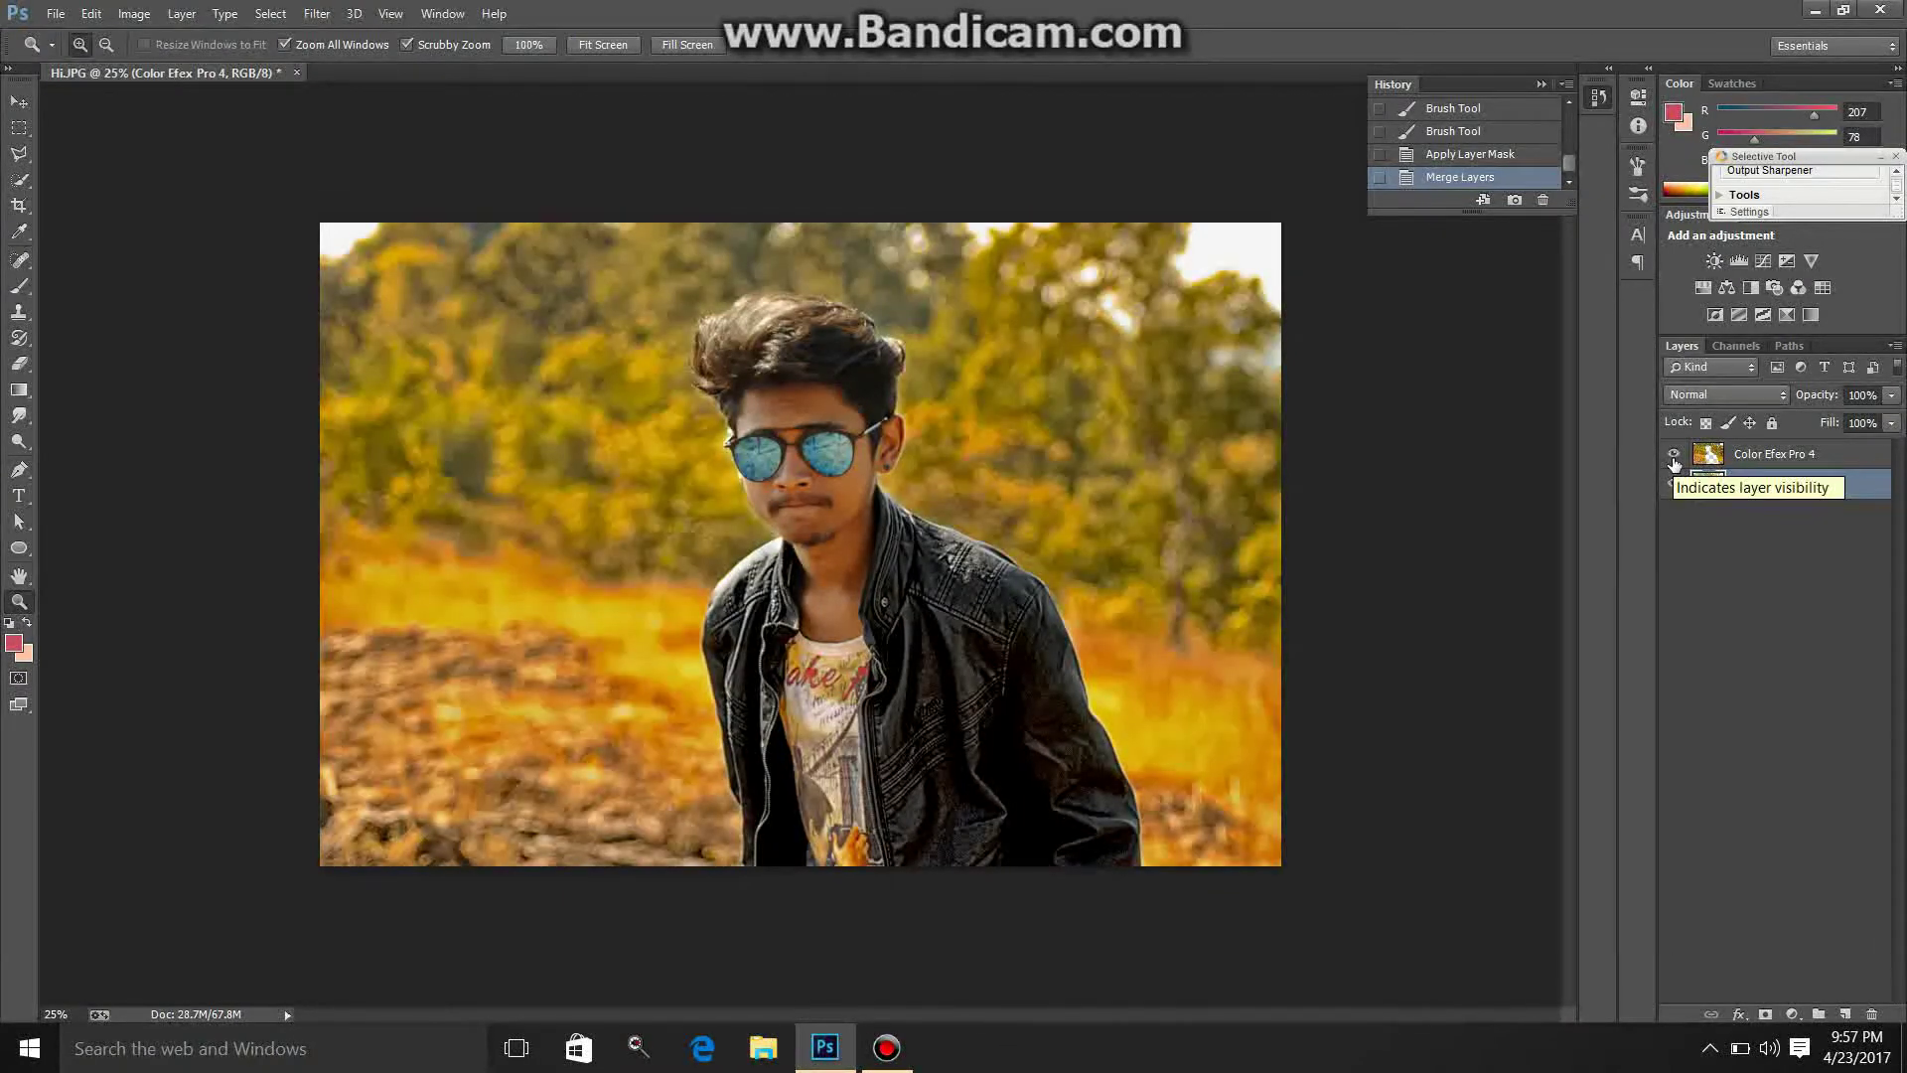
Step: Merge the two remaining layers into a single Color Efex Pro 4 layer and zoom toward the face
left_click(1749, 454, "ctrl")
right_click(1745, 454)
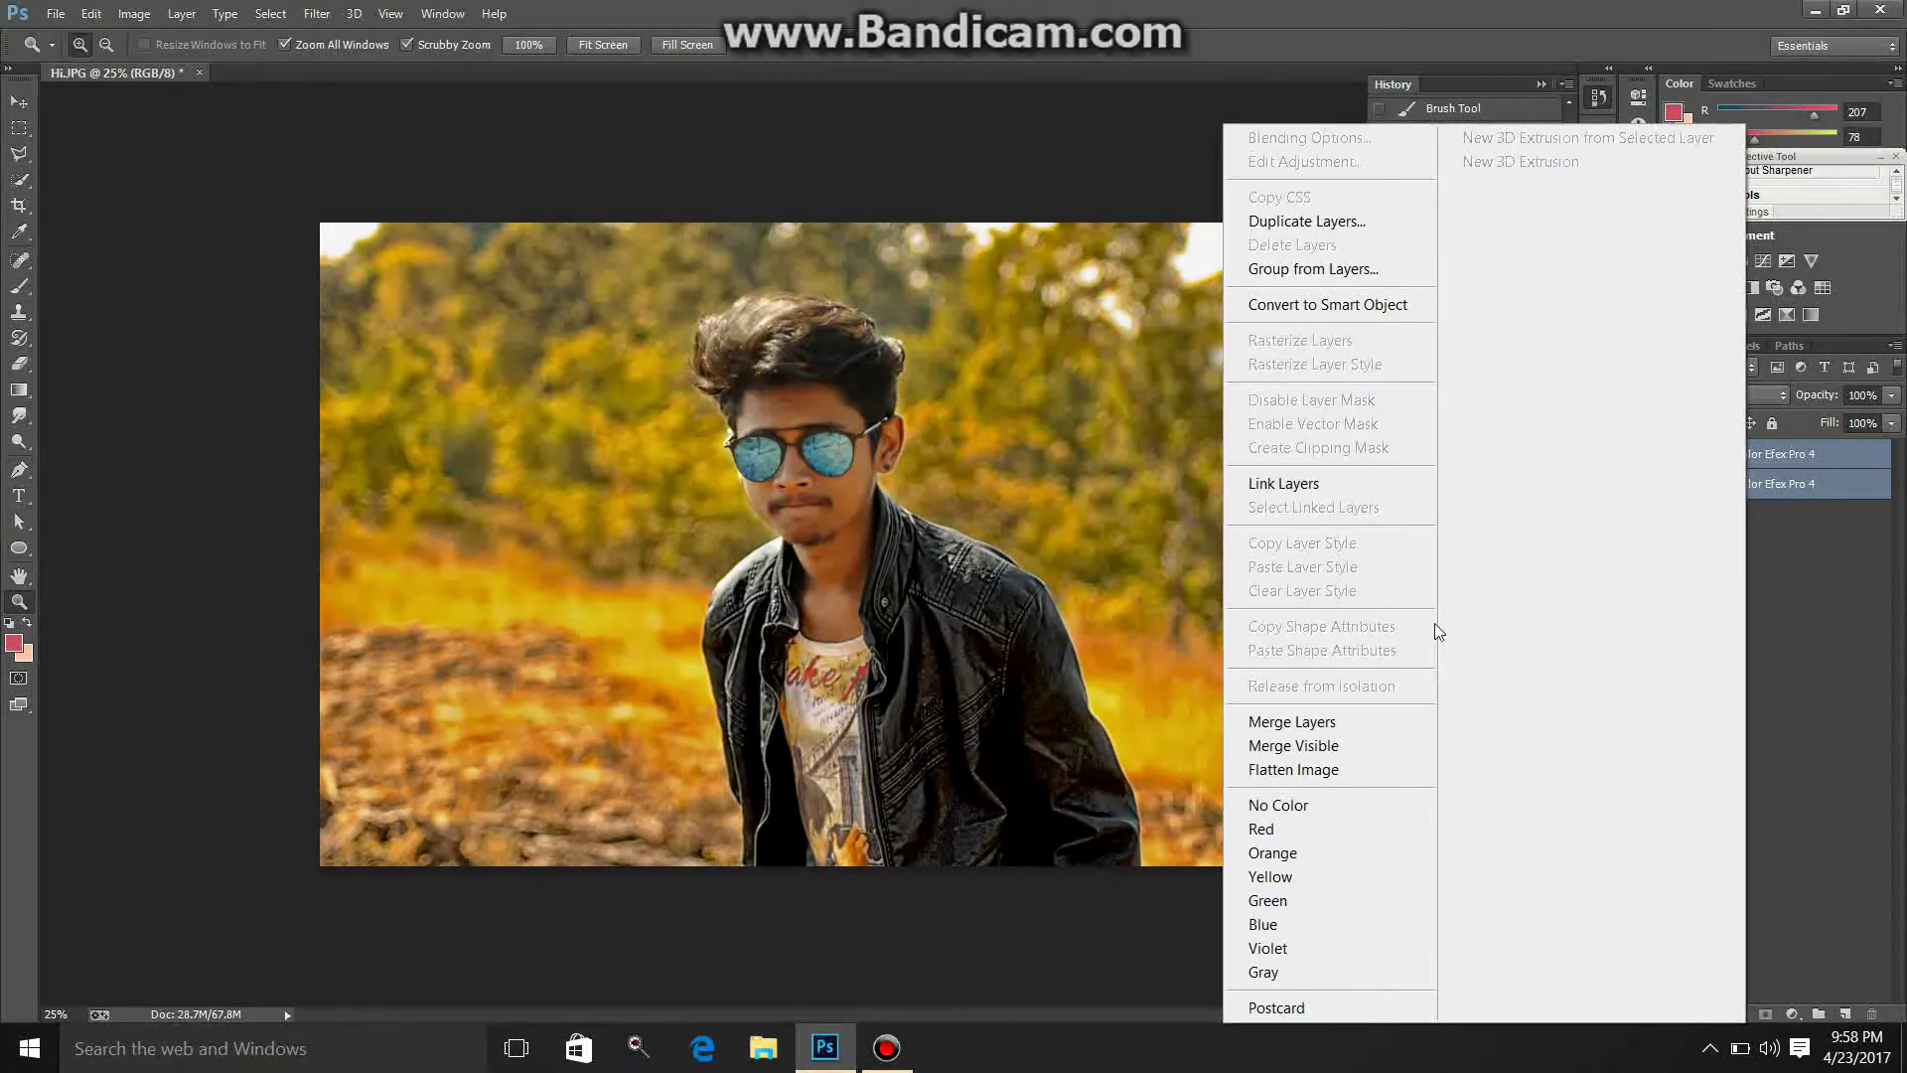
left_click(1320, 724)
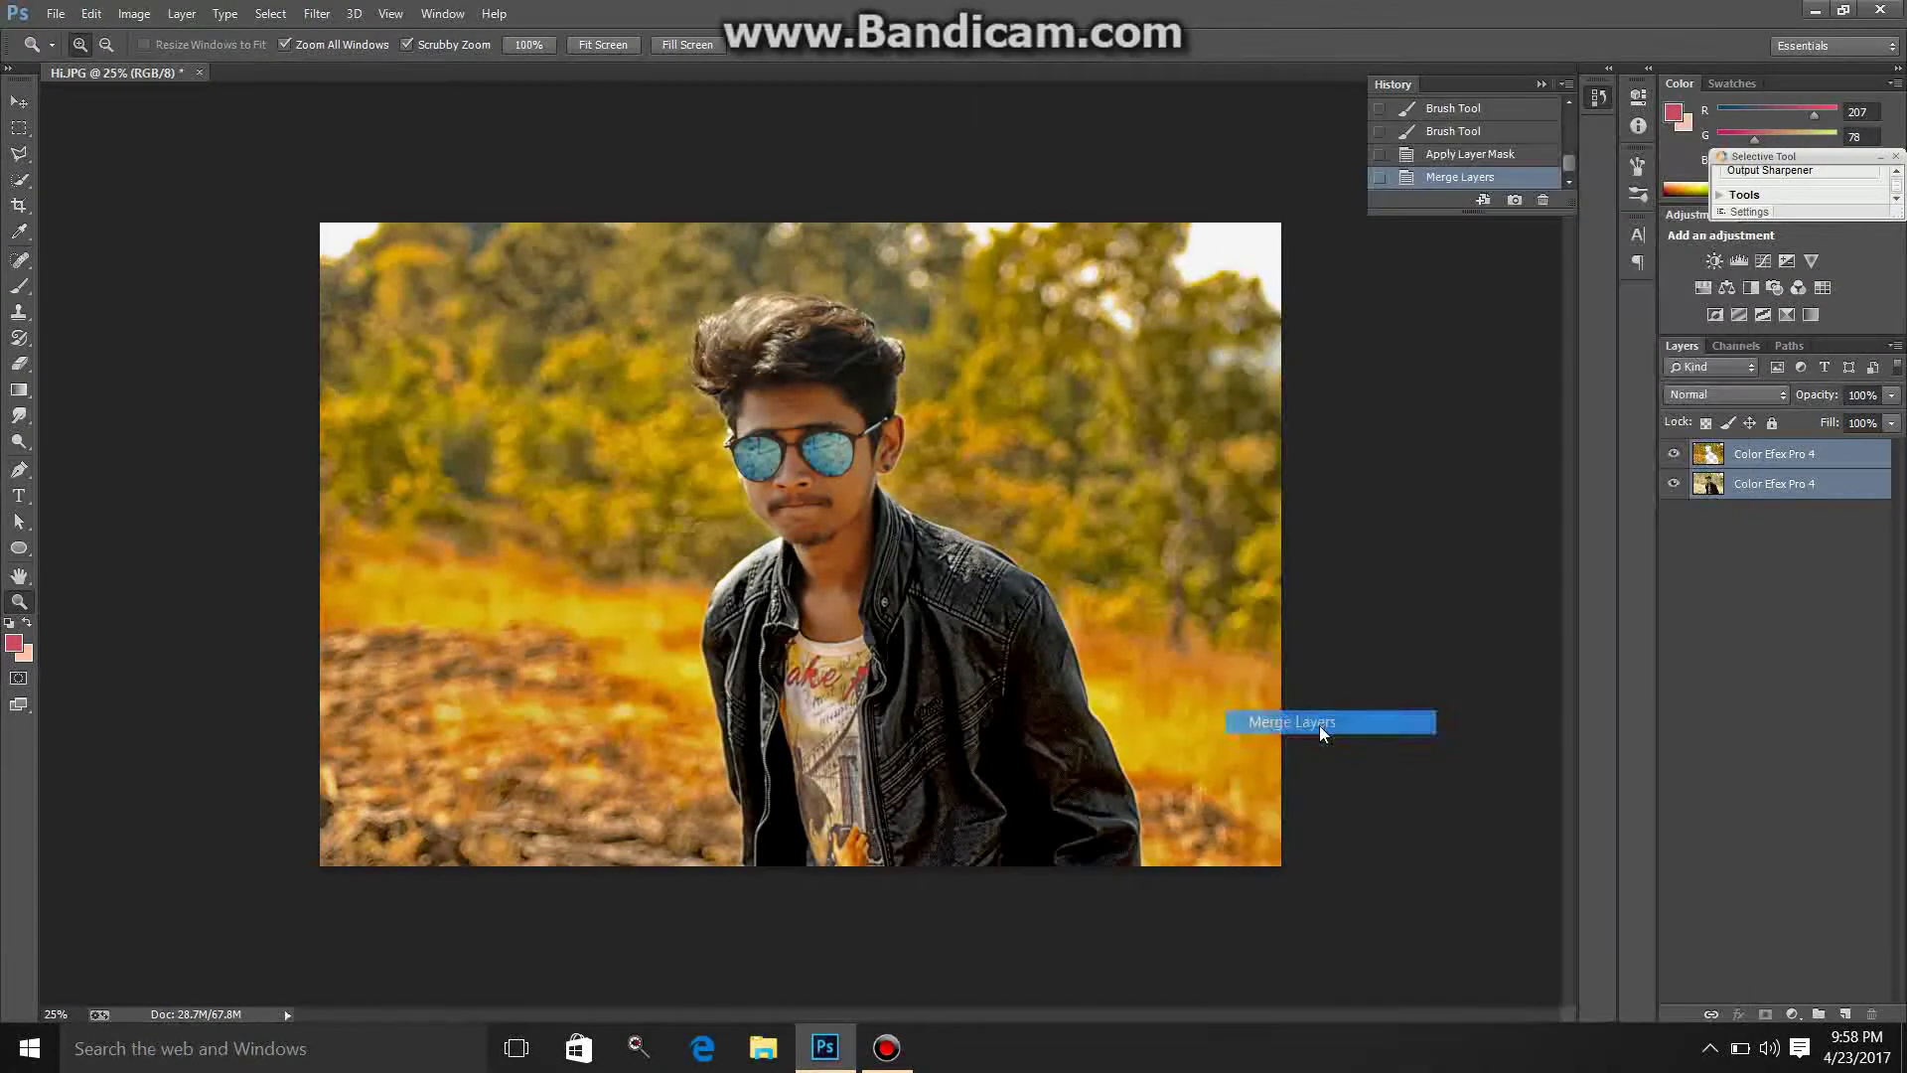
left_click(922, 551)
left_click(983, 525)
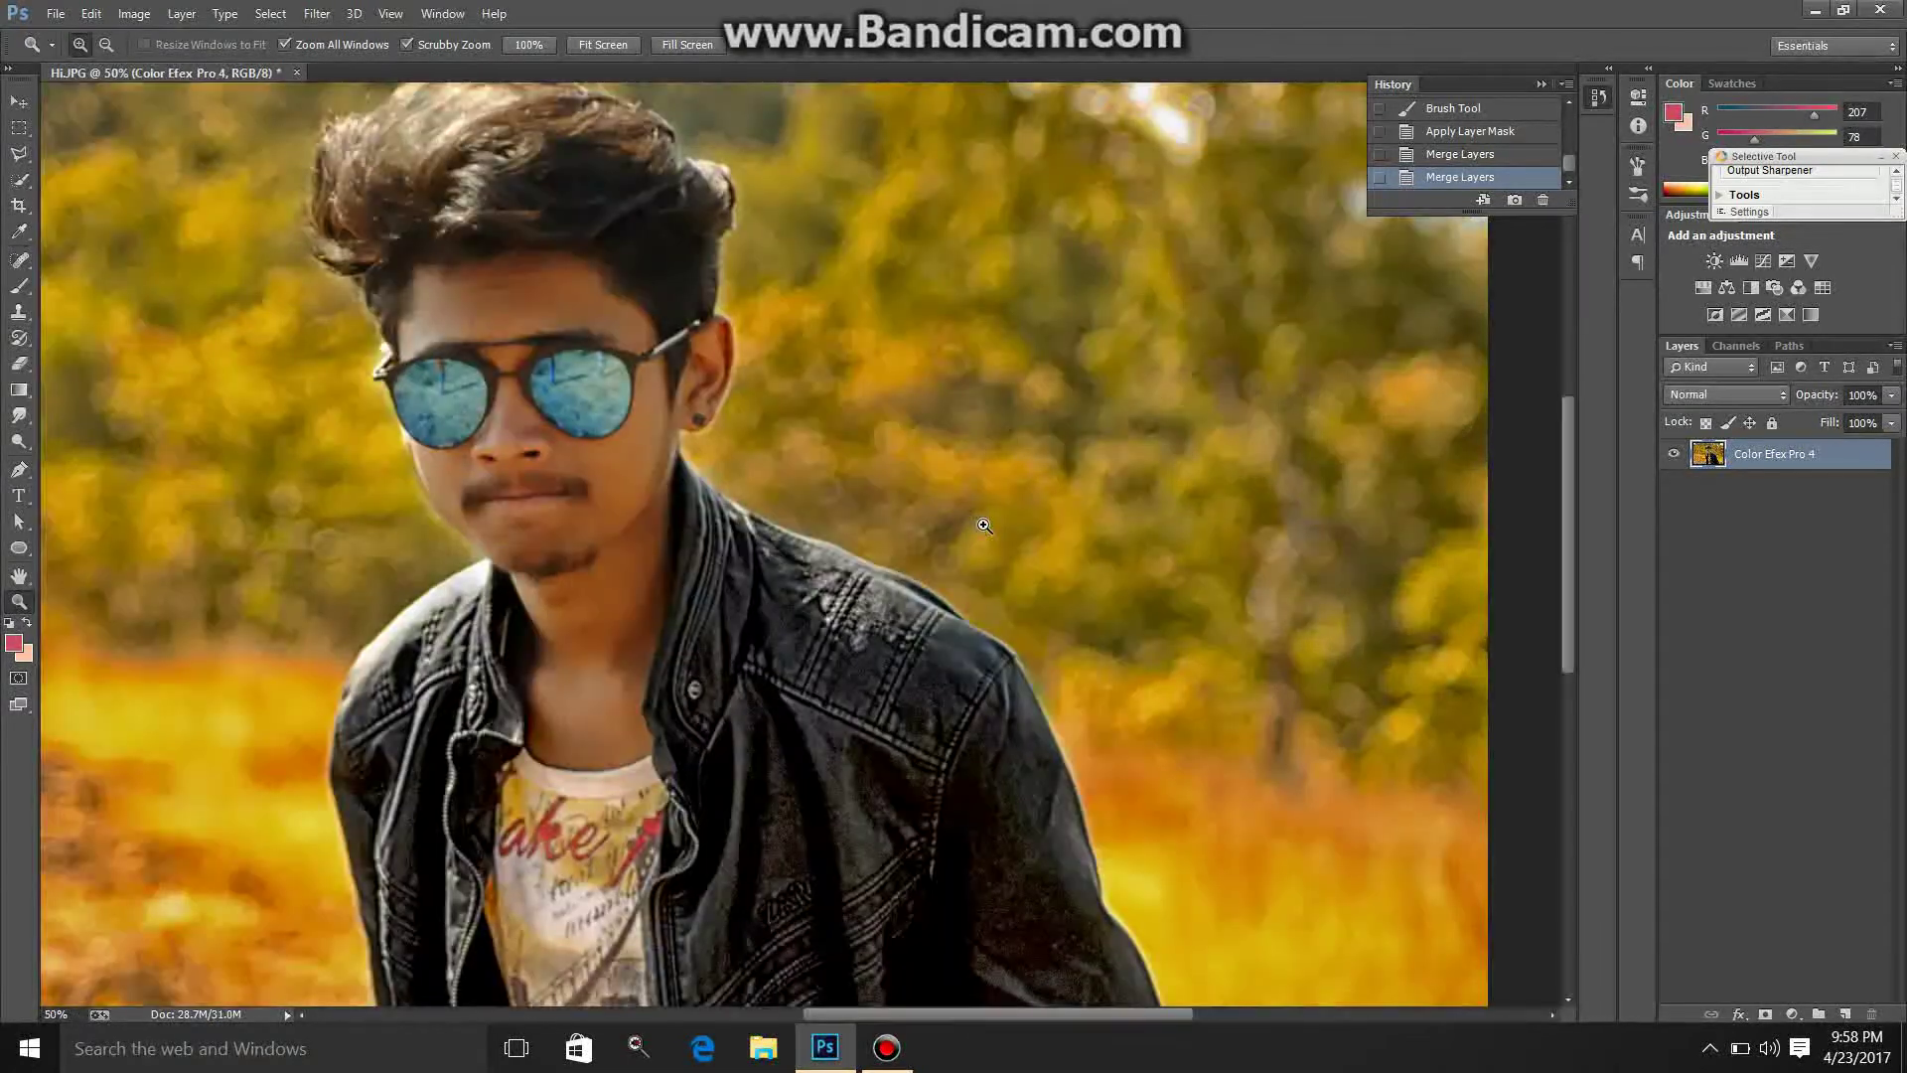
key("v")
key("ctrl+0")
key("8")
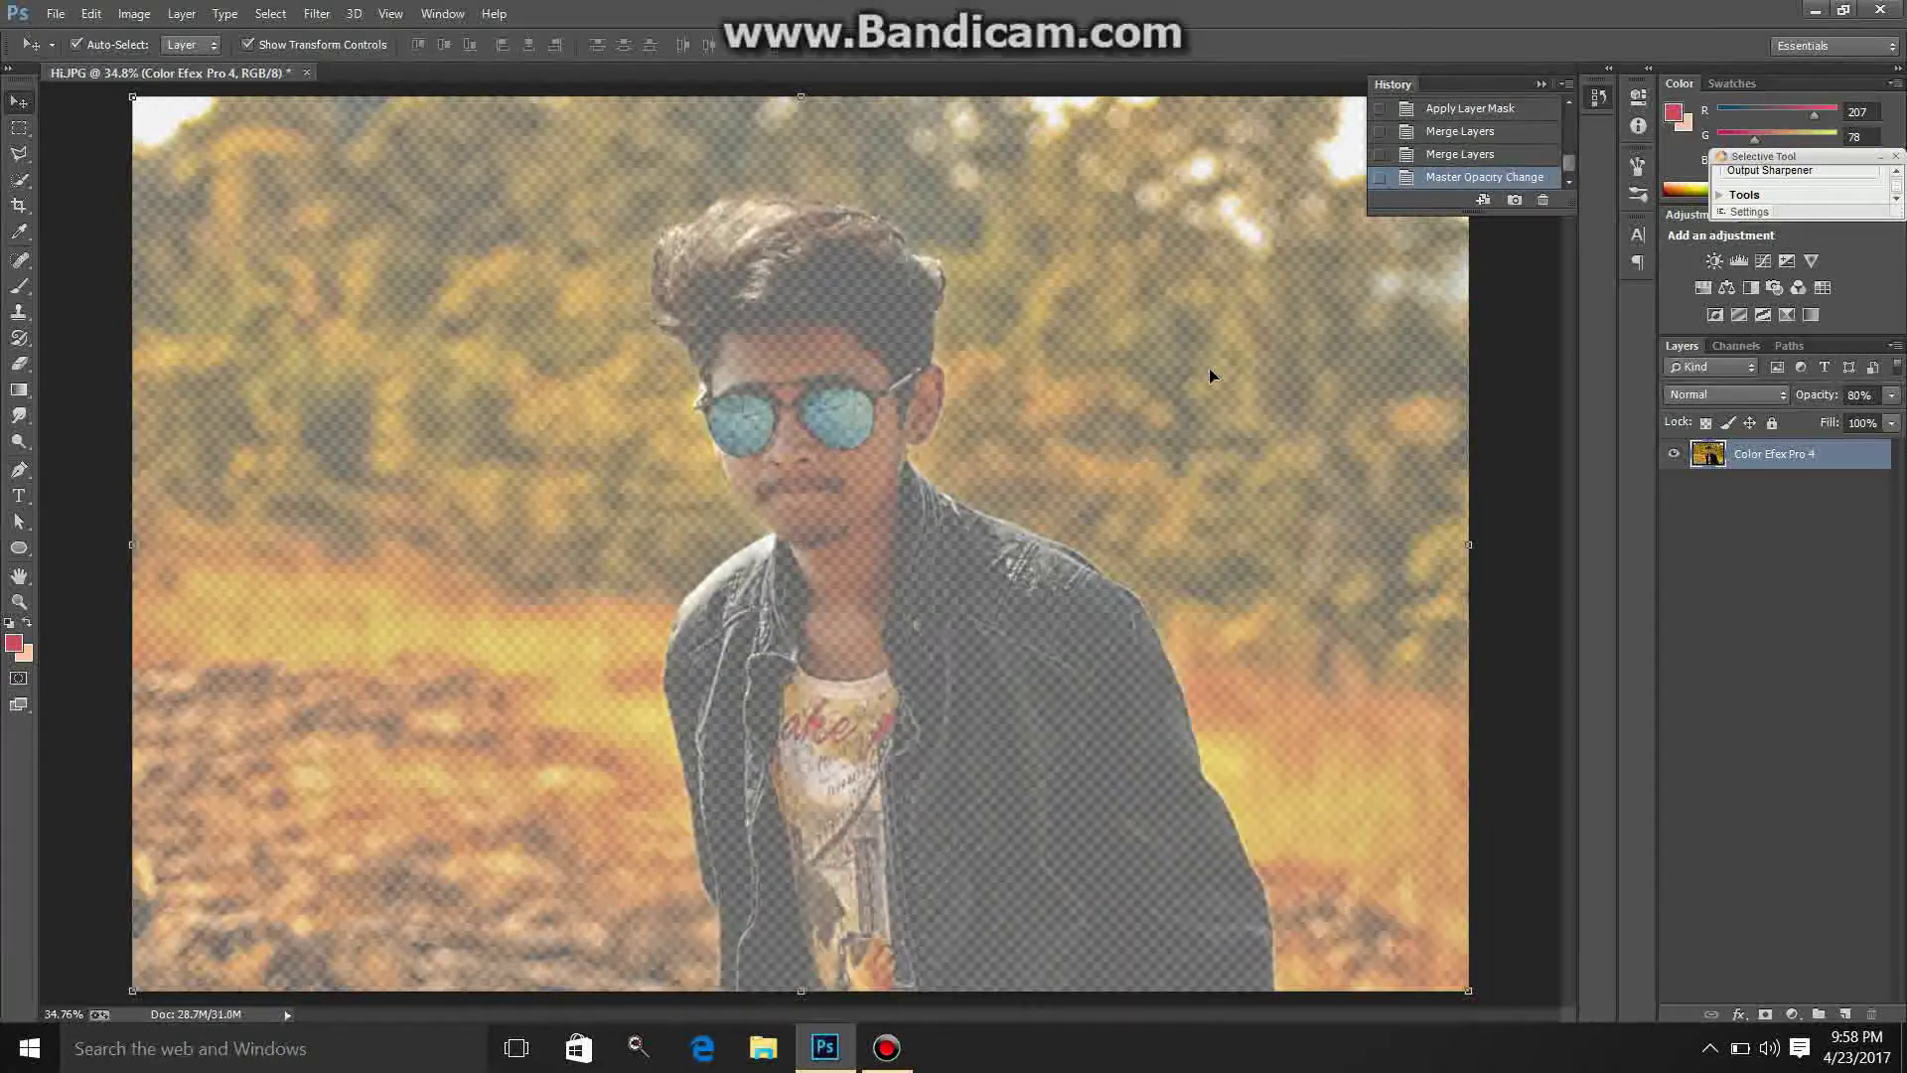
key("0")
key("h")
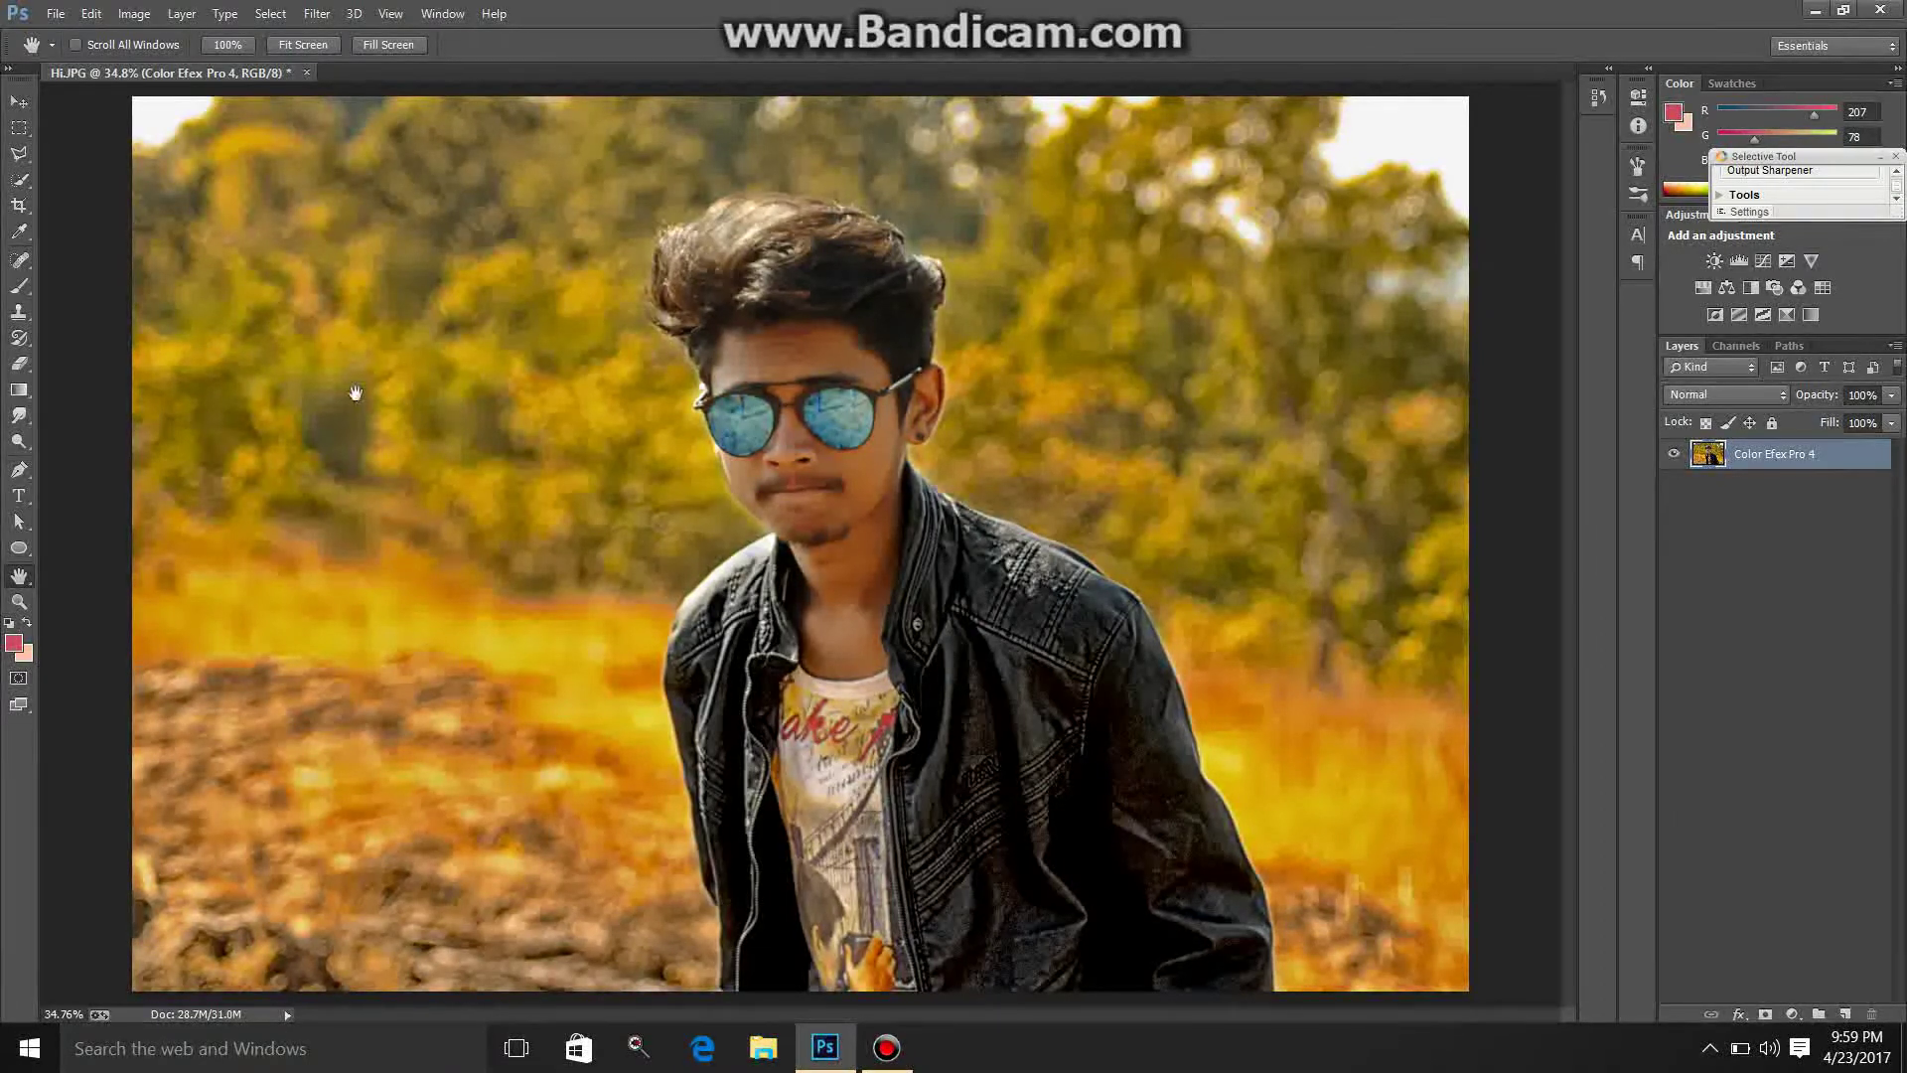
left_click(19, 180)
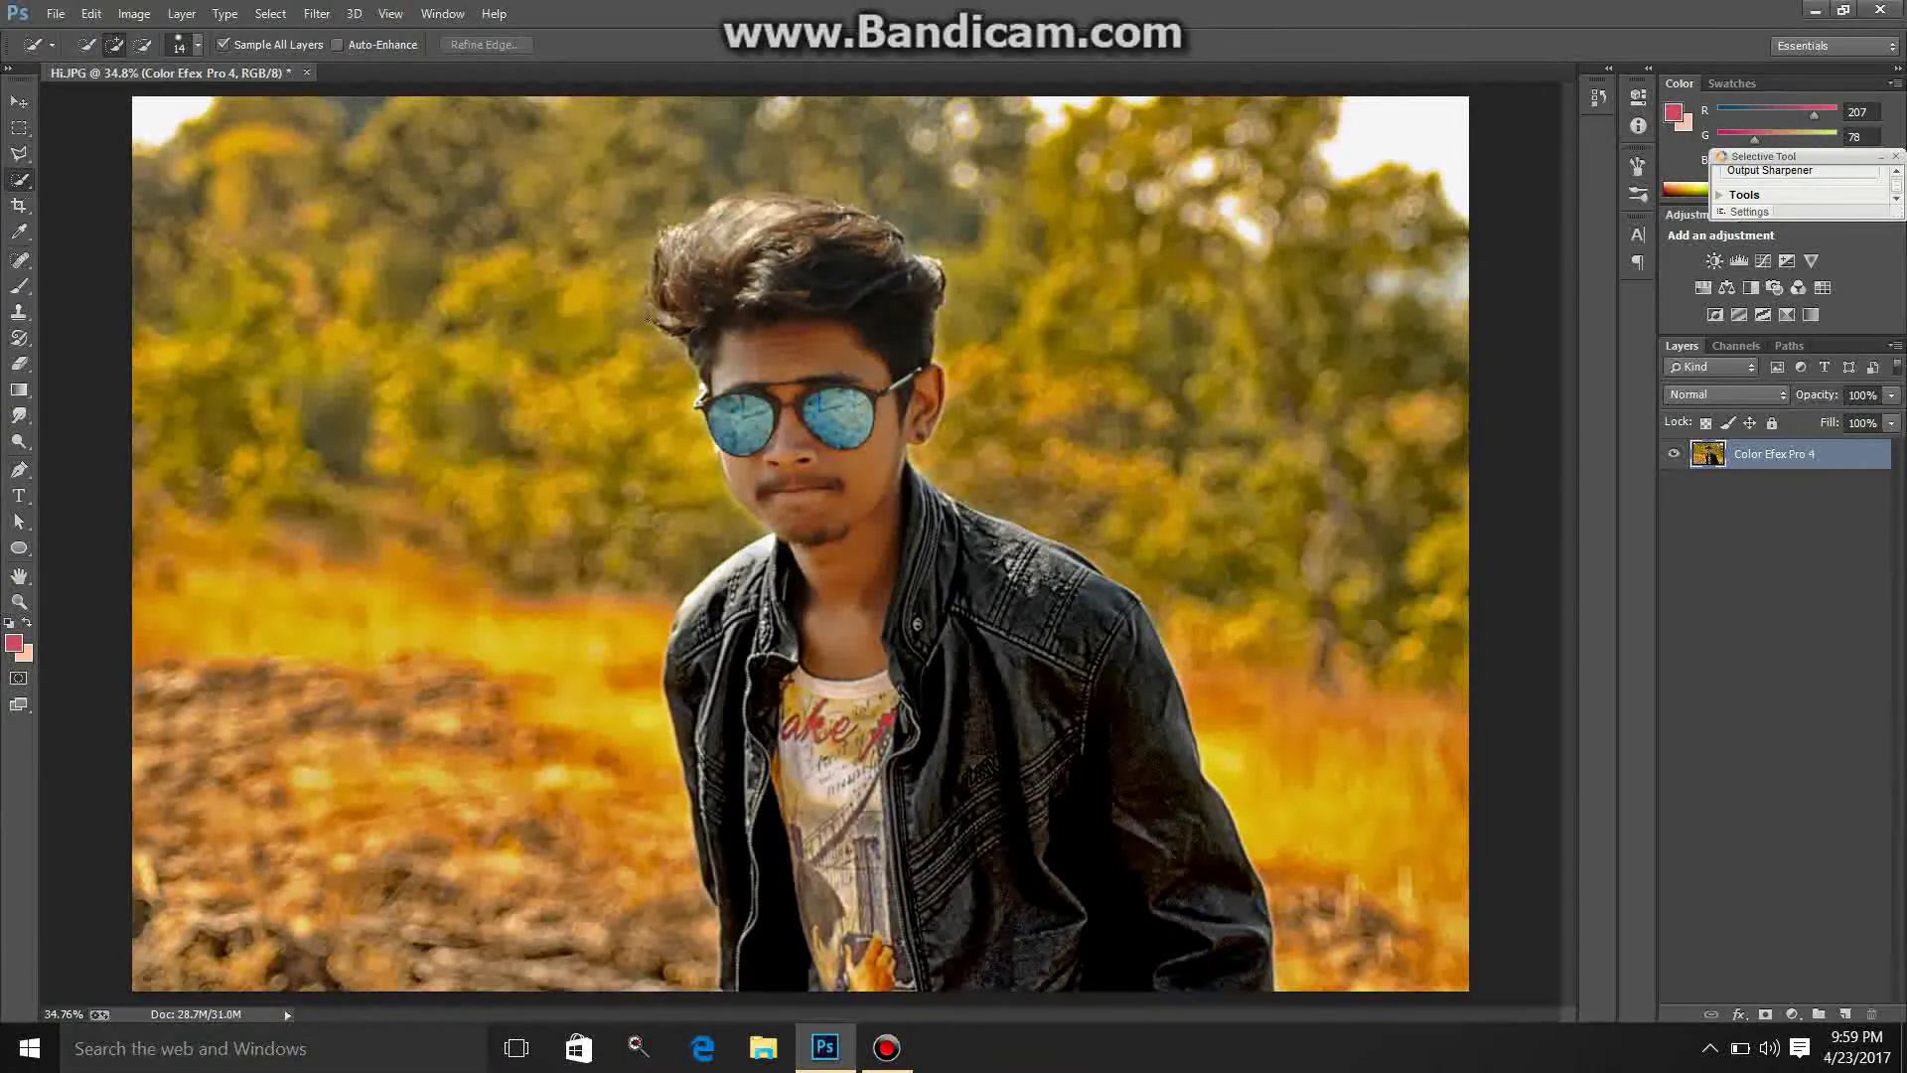
left_click(28, 602)
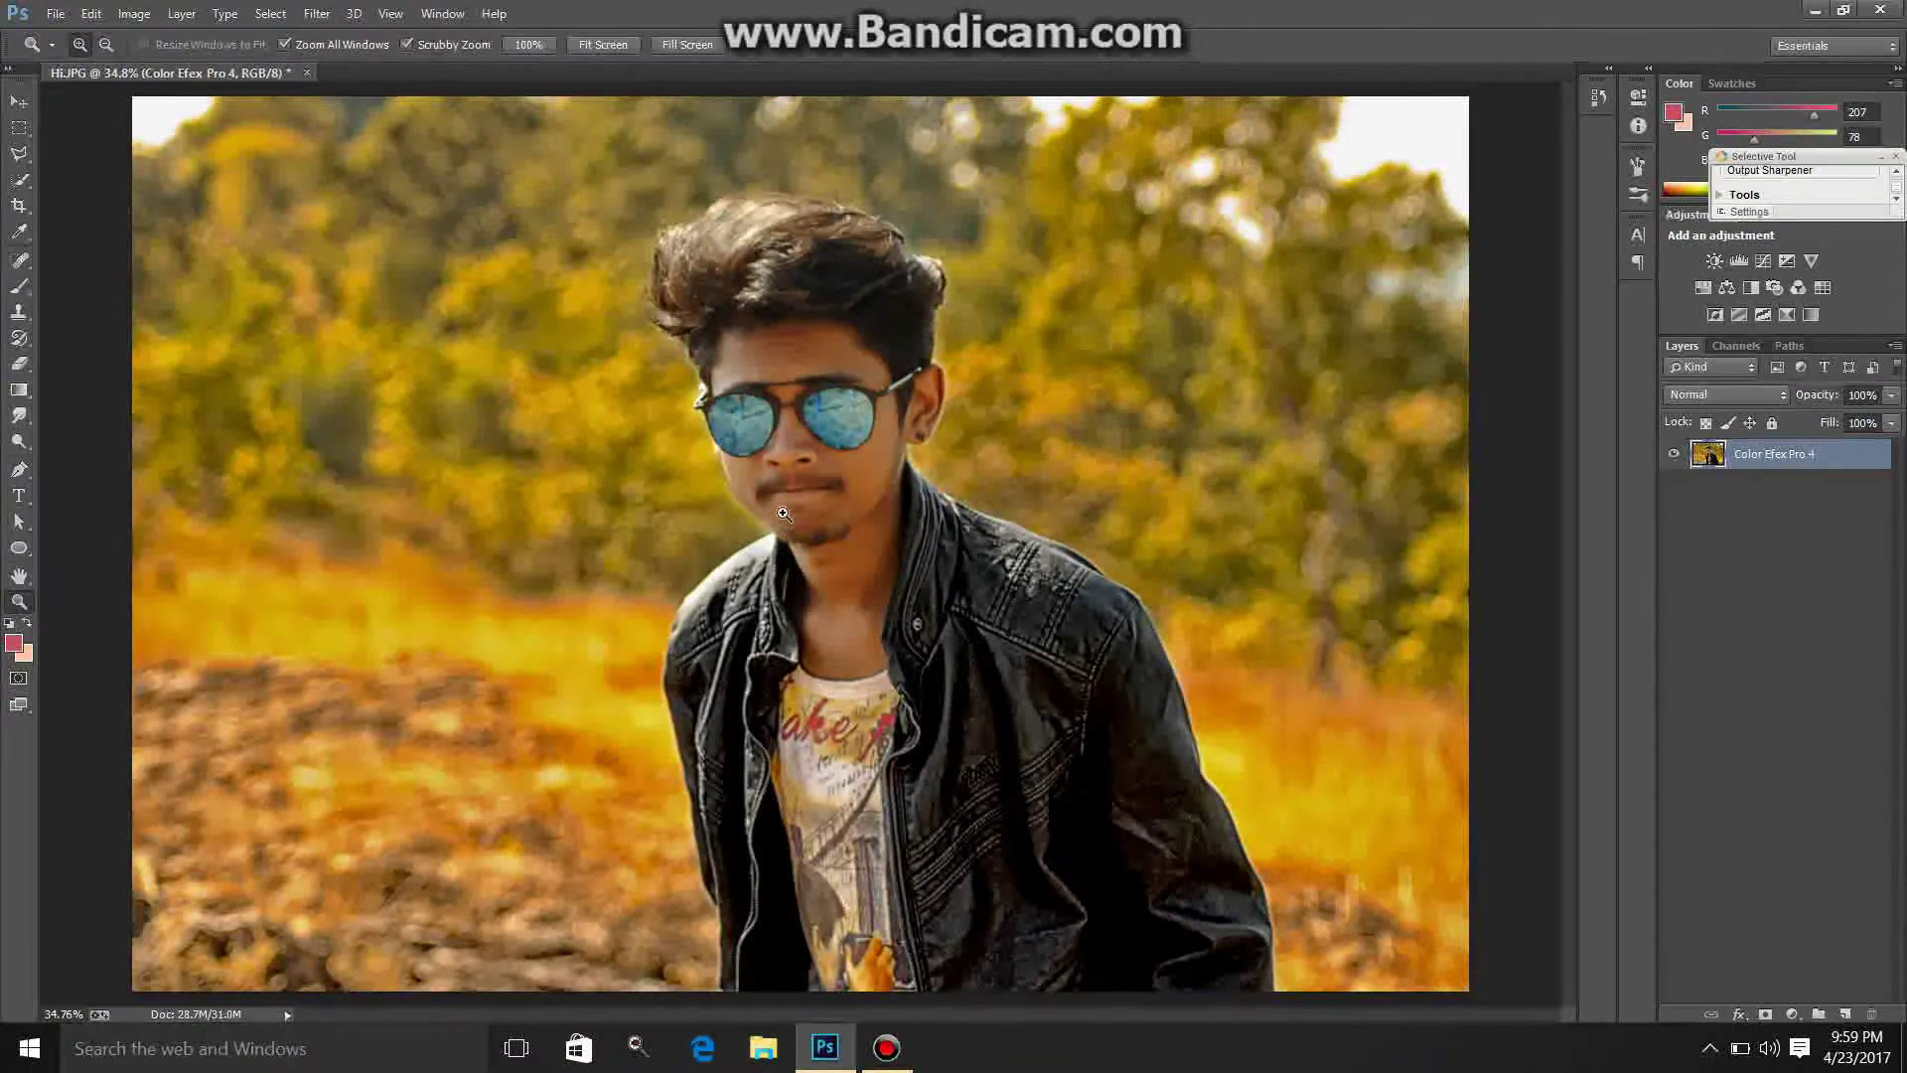
Step: Quick Select the face skin from forehead and hairline down the cheek around the ear
left_click(779, 504)
left_click(537, 387)
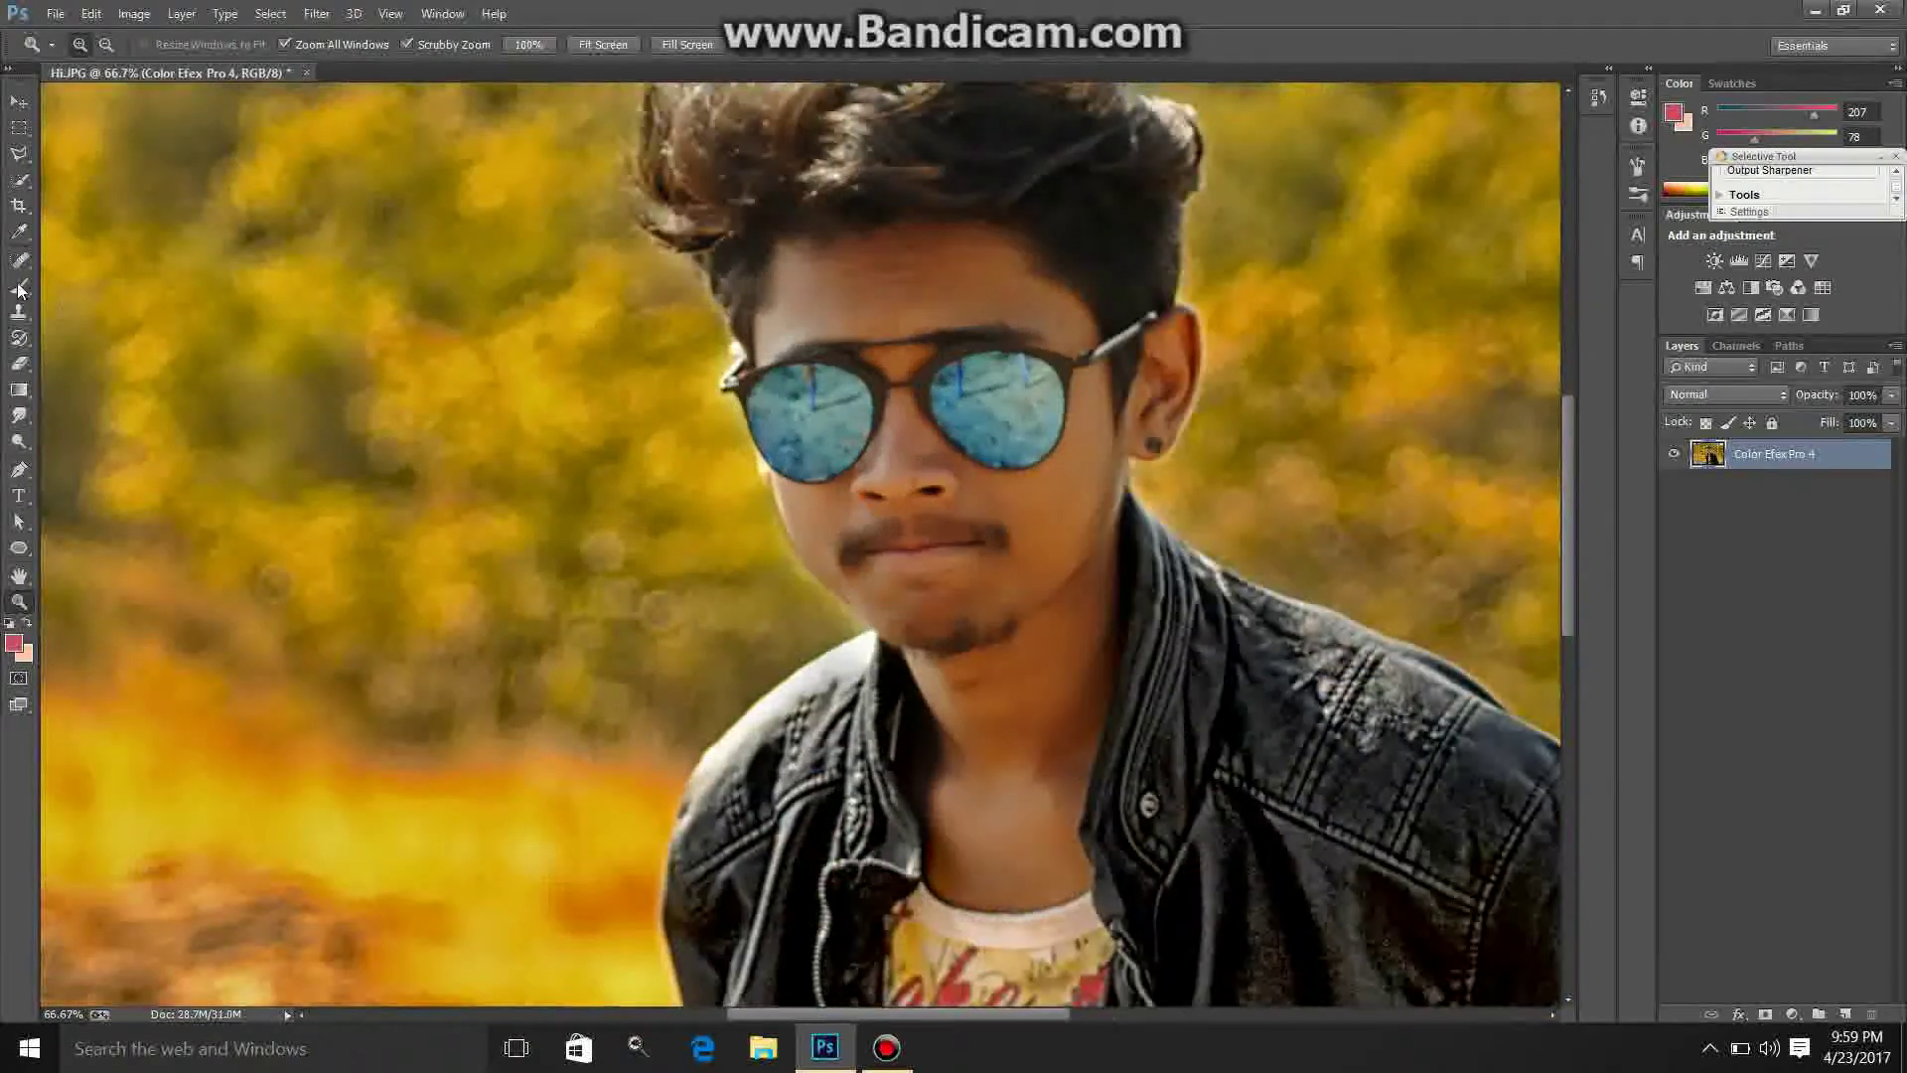
left_click(29, 189)
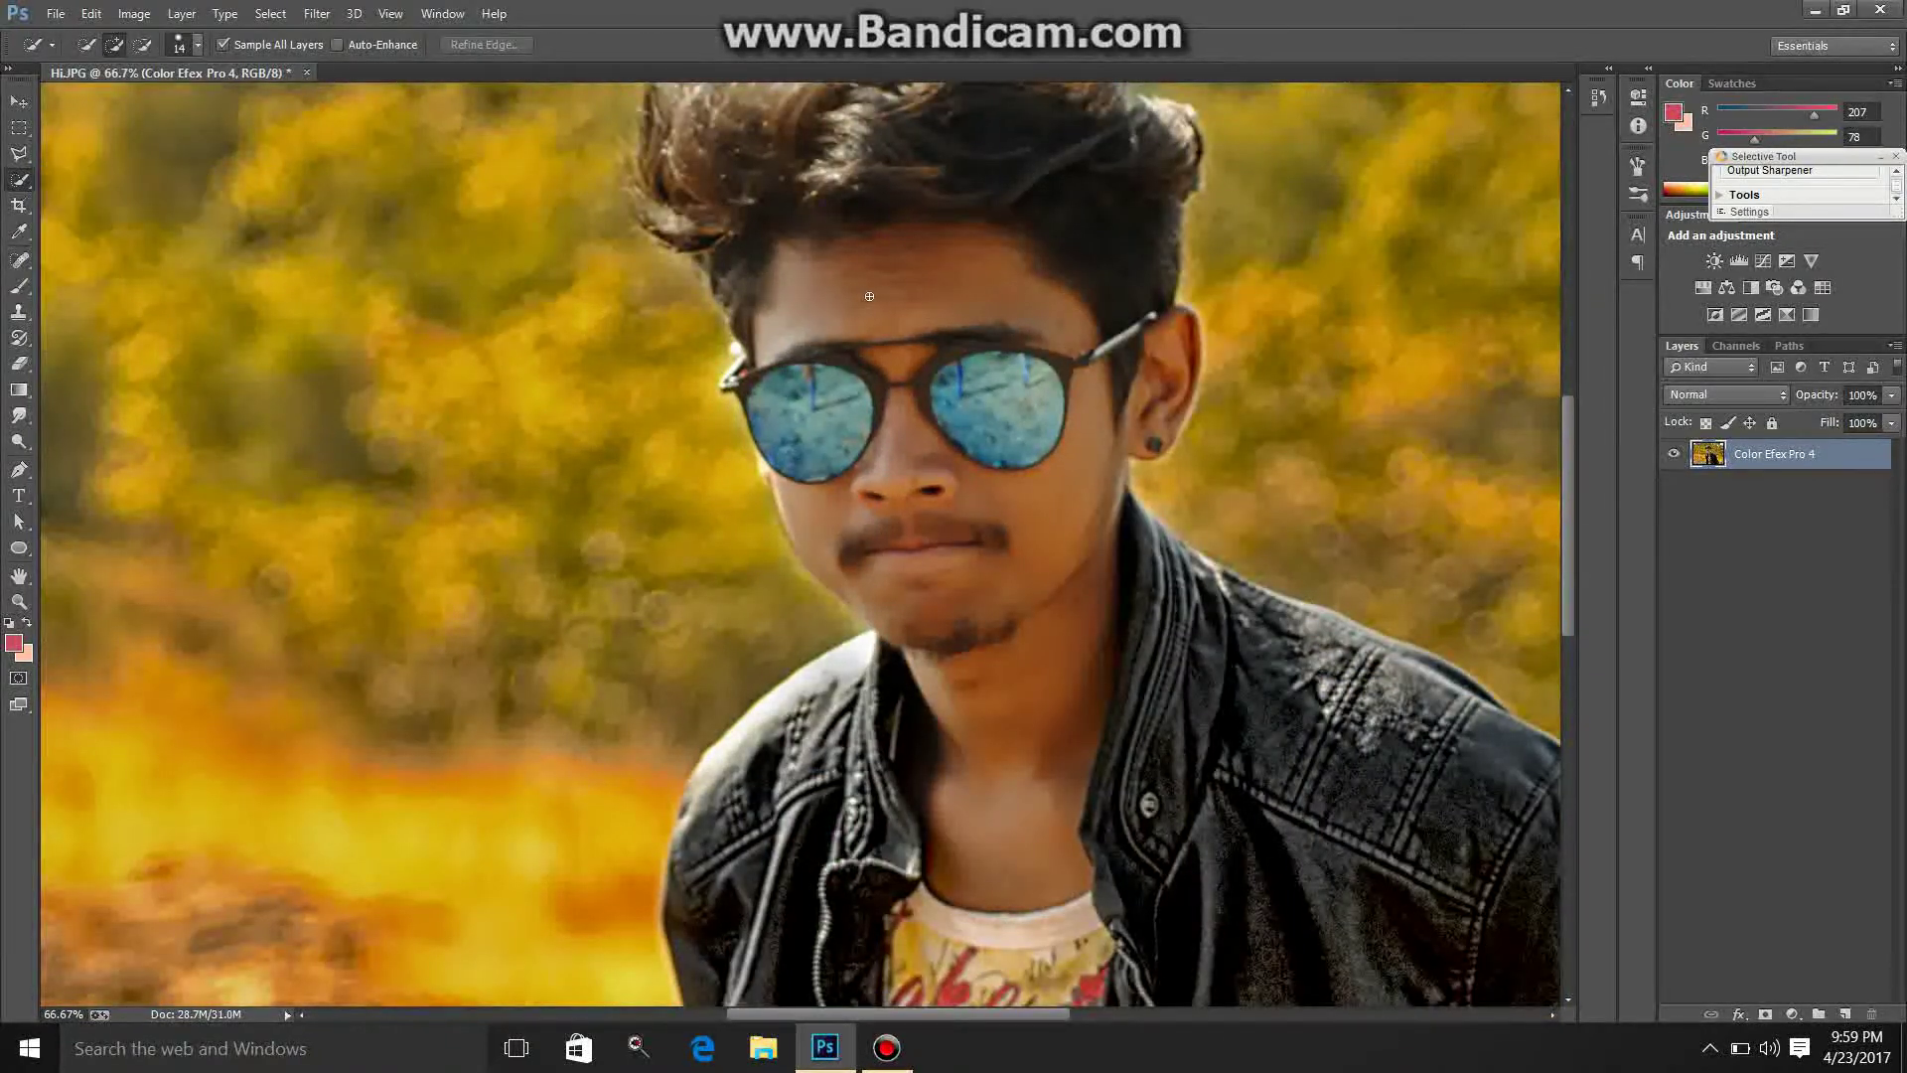
left_click_drag(960, 301, 1040, 286)
left_click_drag(1082, 412, 1079, 526)
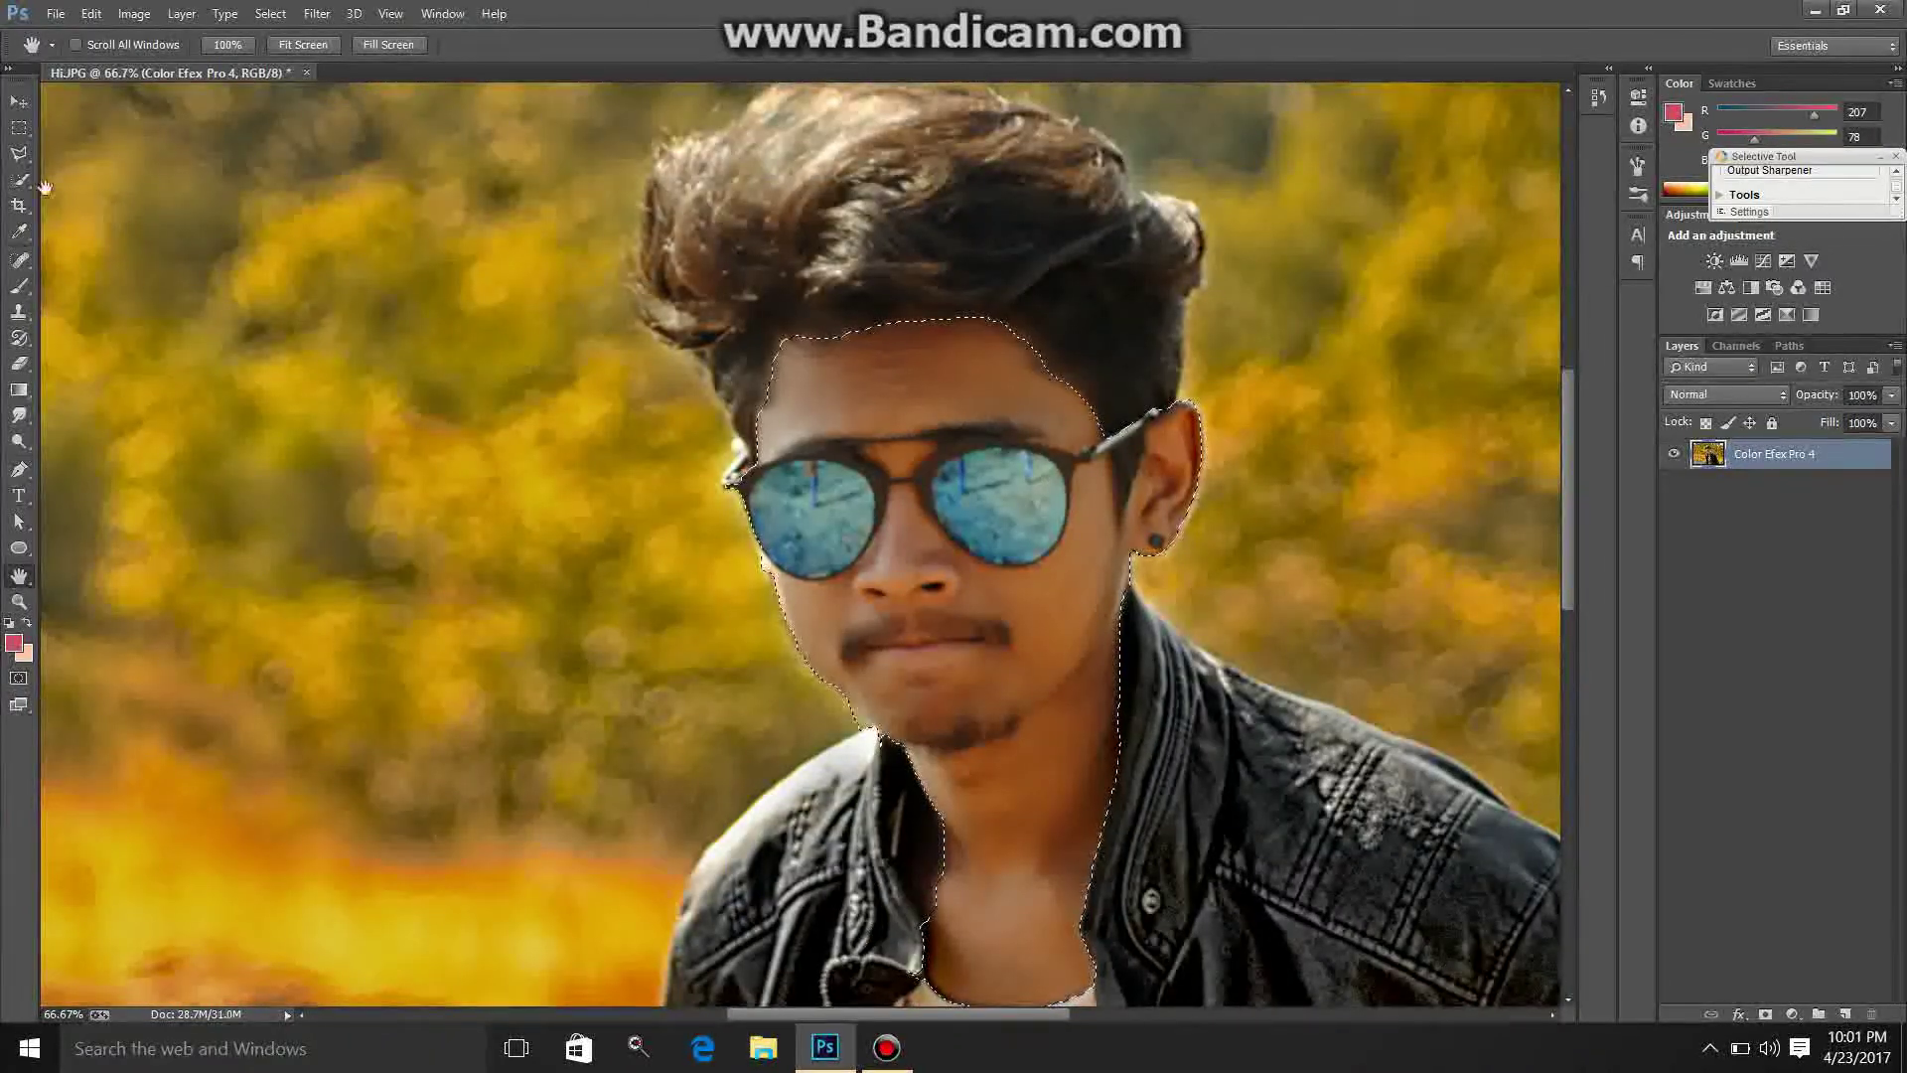
left_click(22, 181)
left_click(1049, 373)
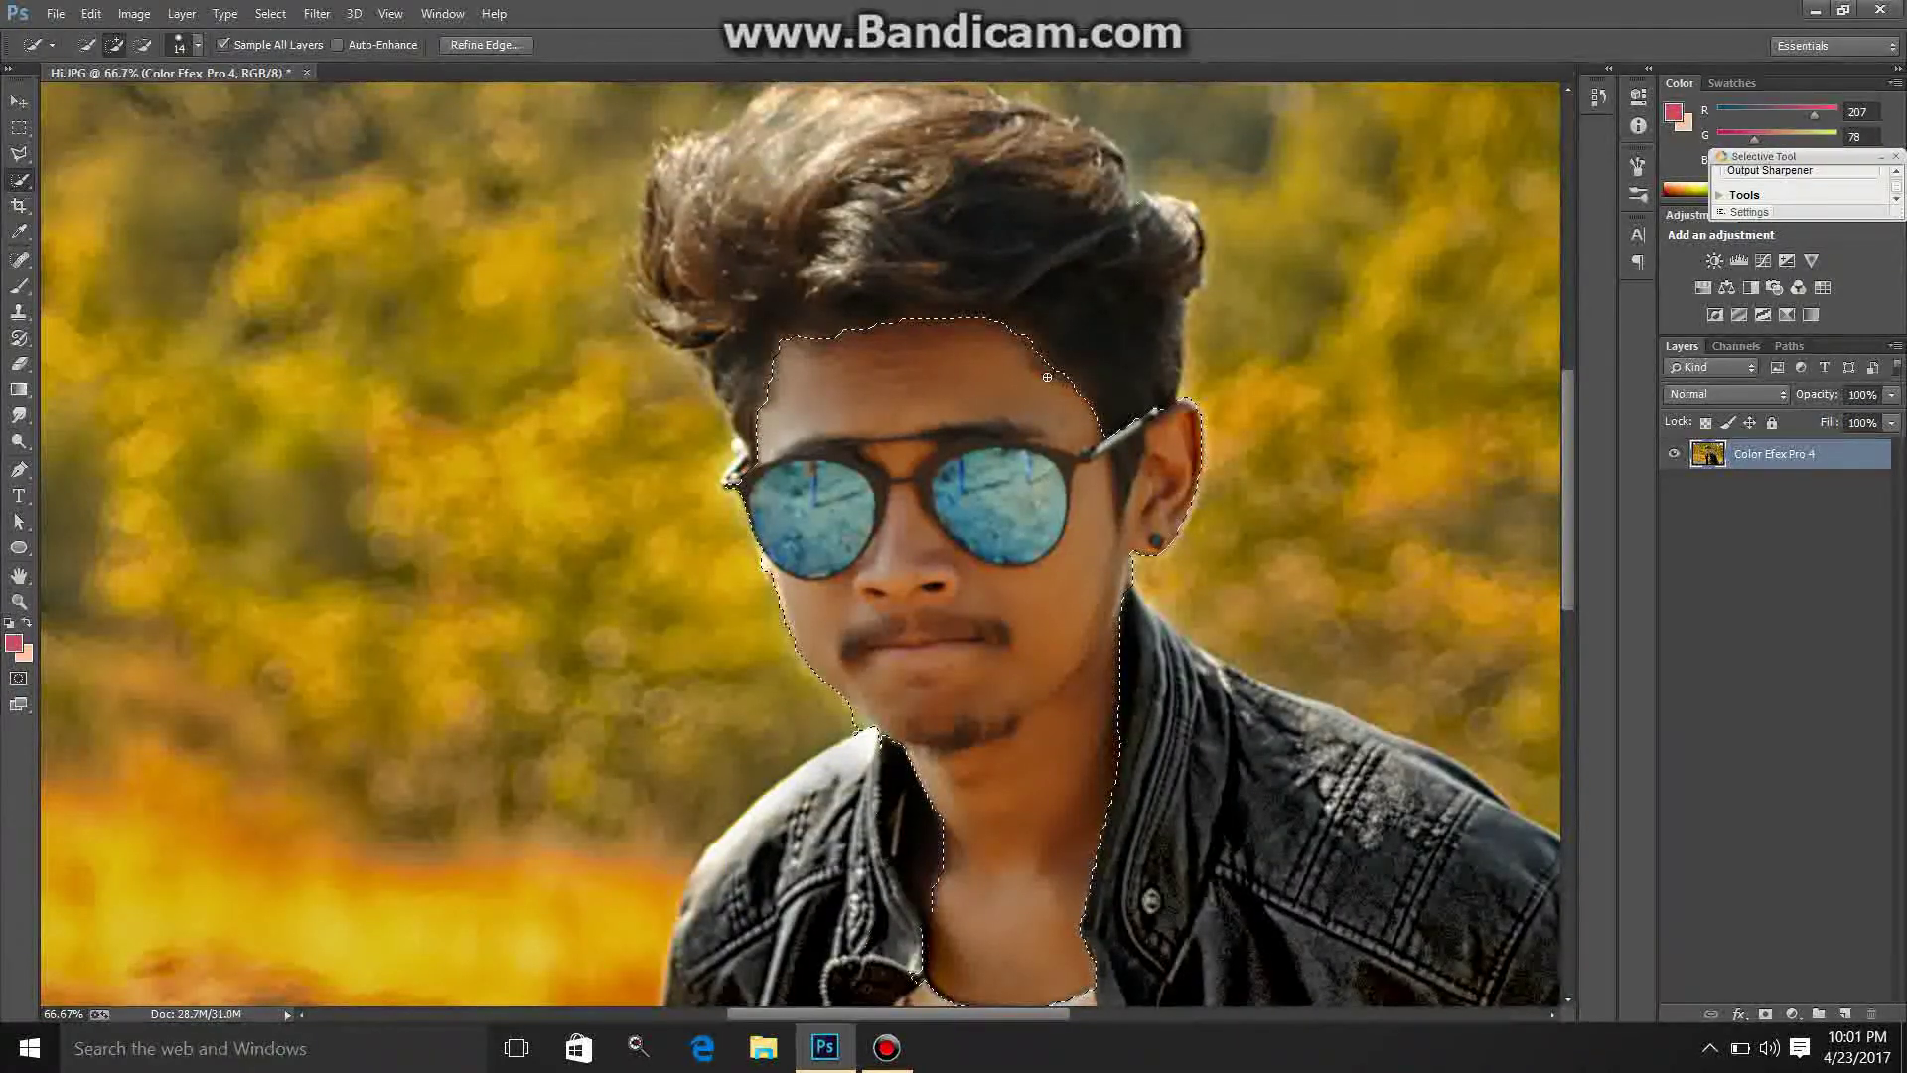
left_click_drag(1018, 343, 887, 367)
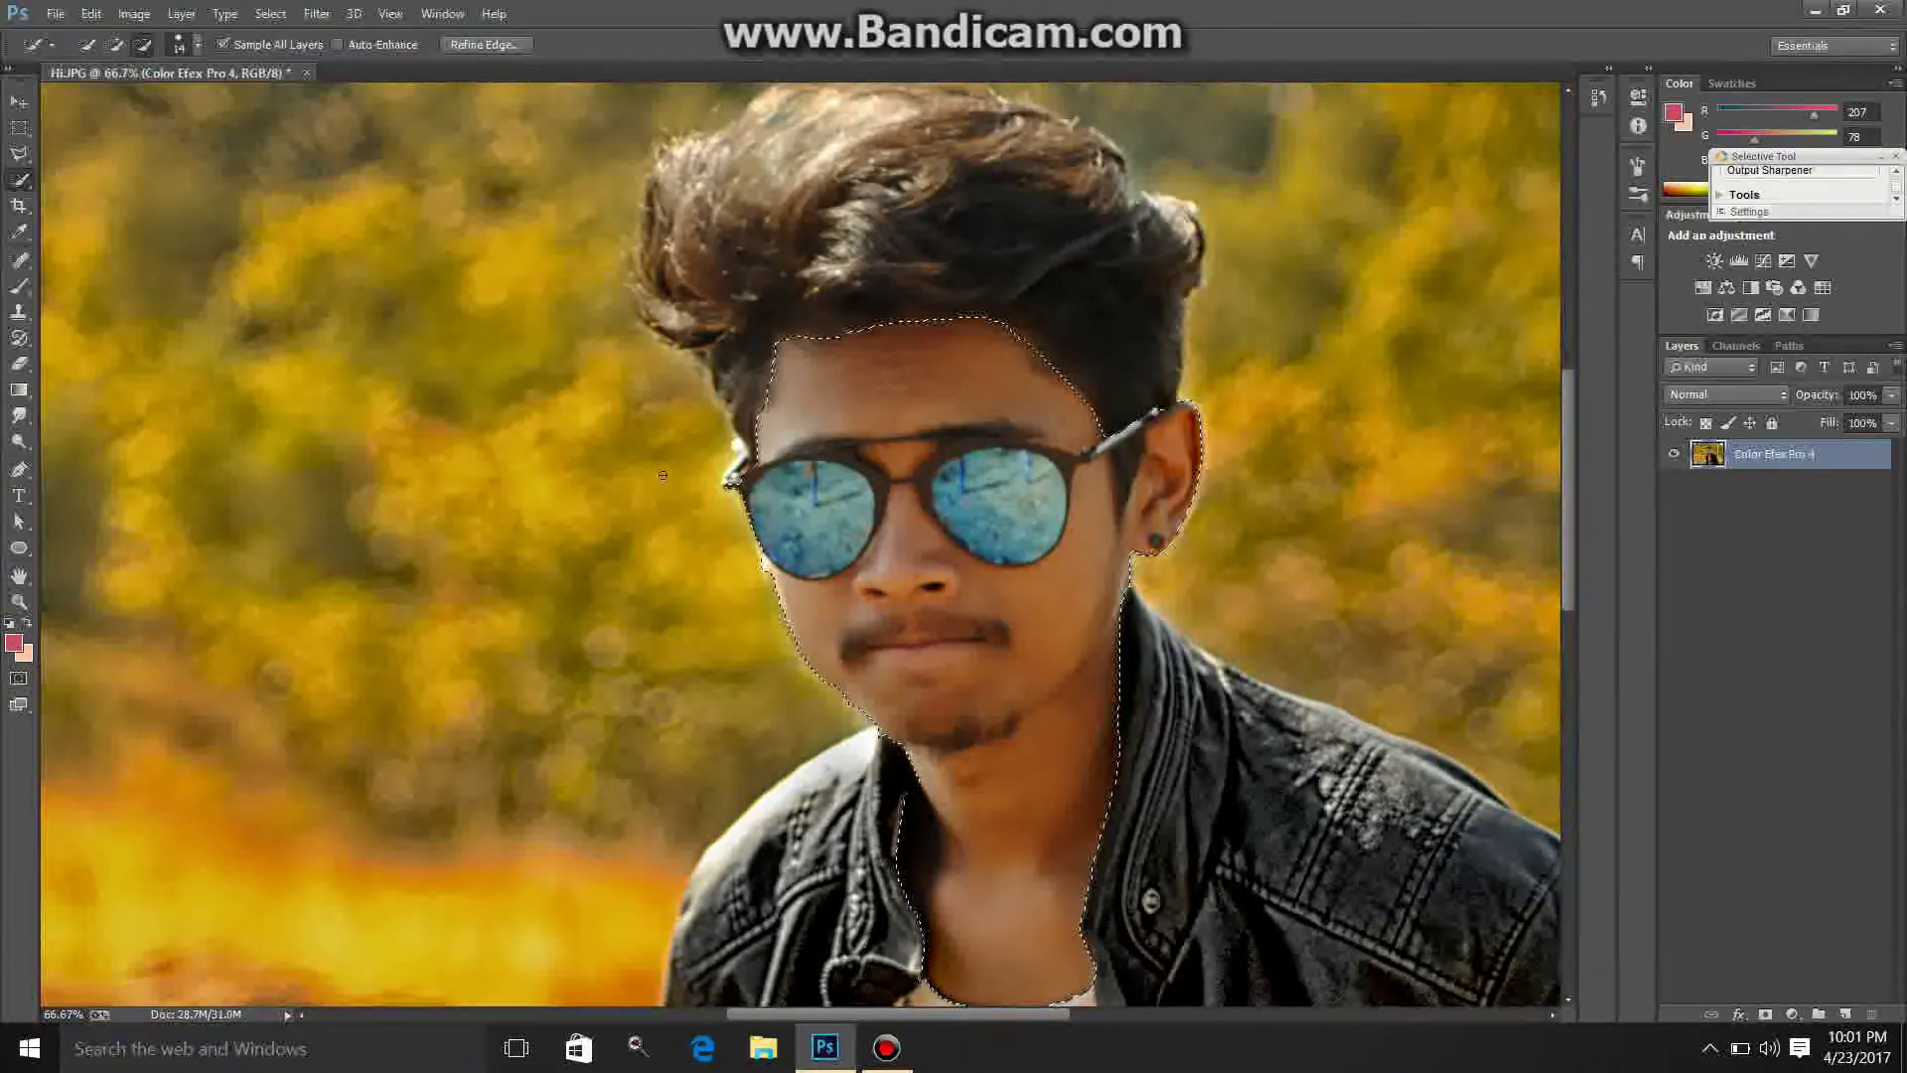
Step: Fit the whole portrait in the window and switch back to the Zoom tool
left_click(19, 601)
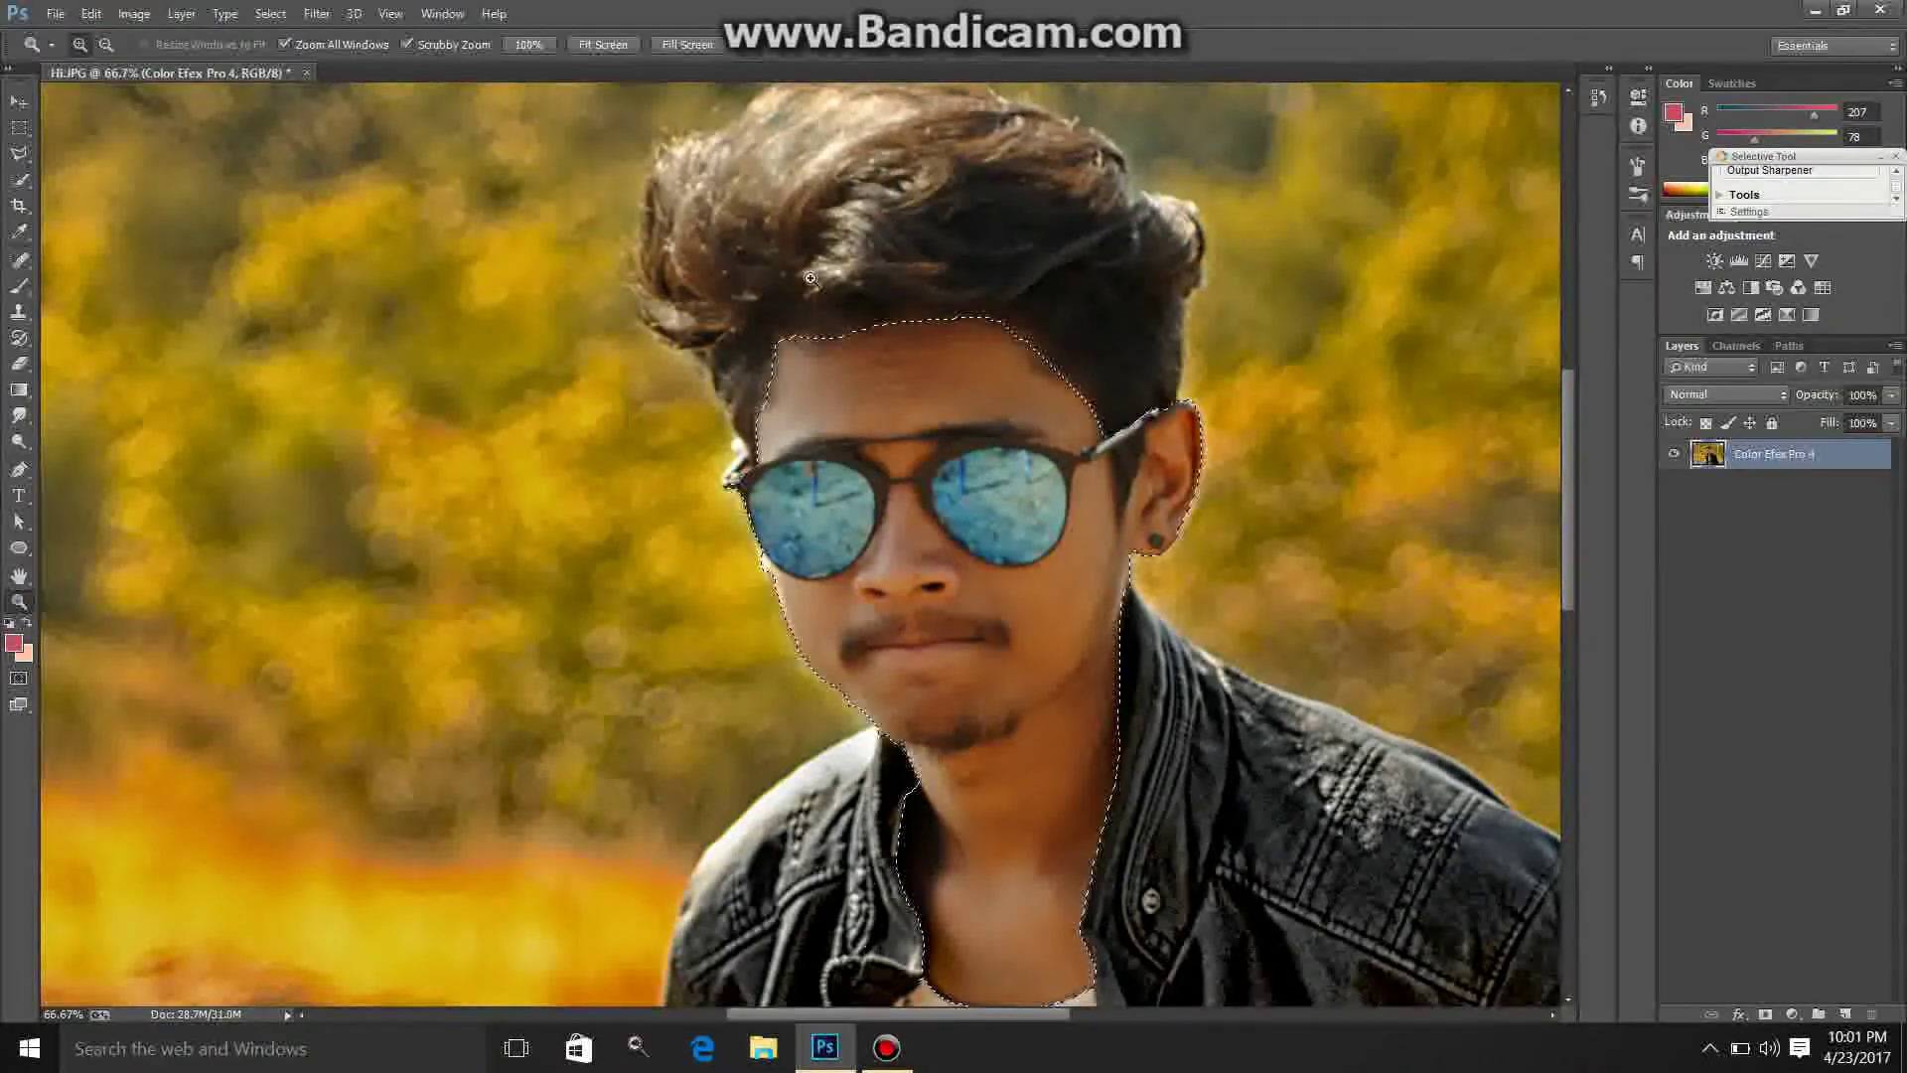
left_click(603, 45)
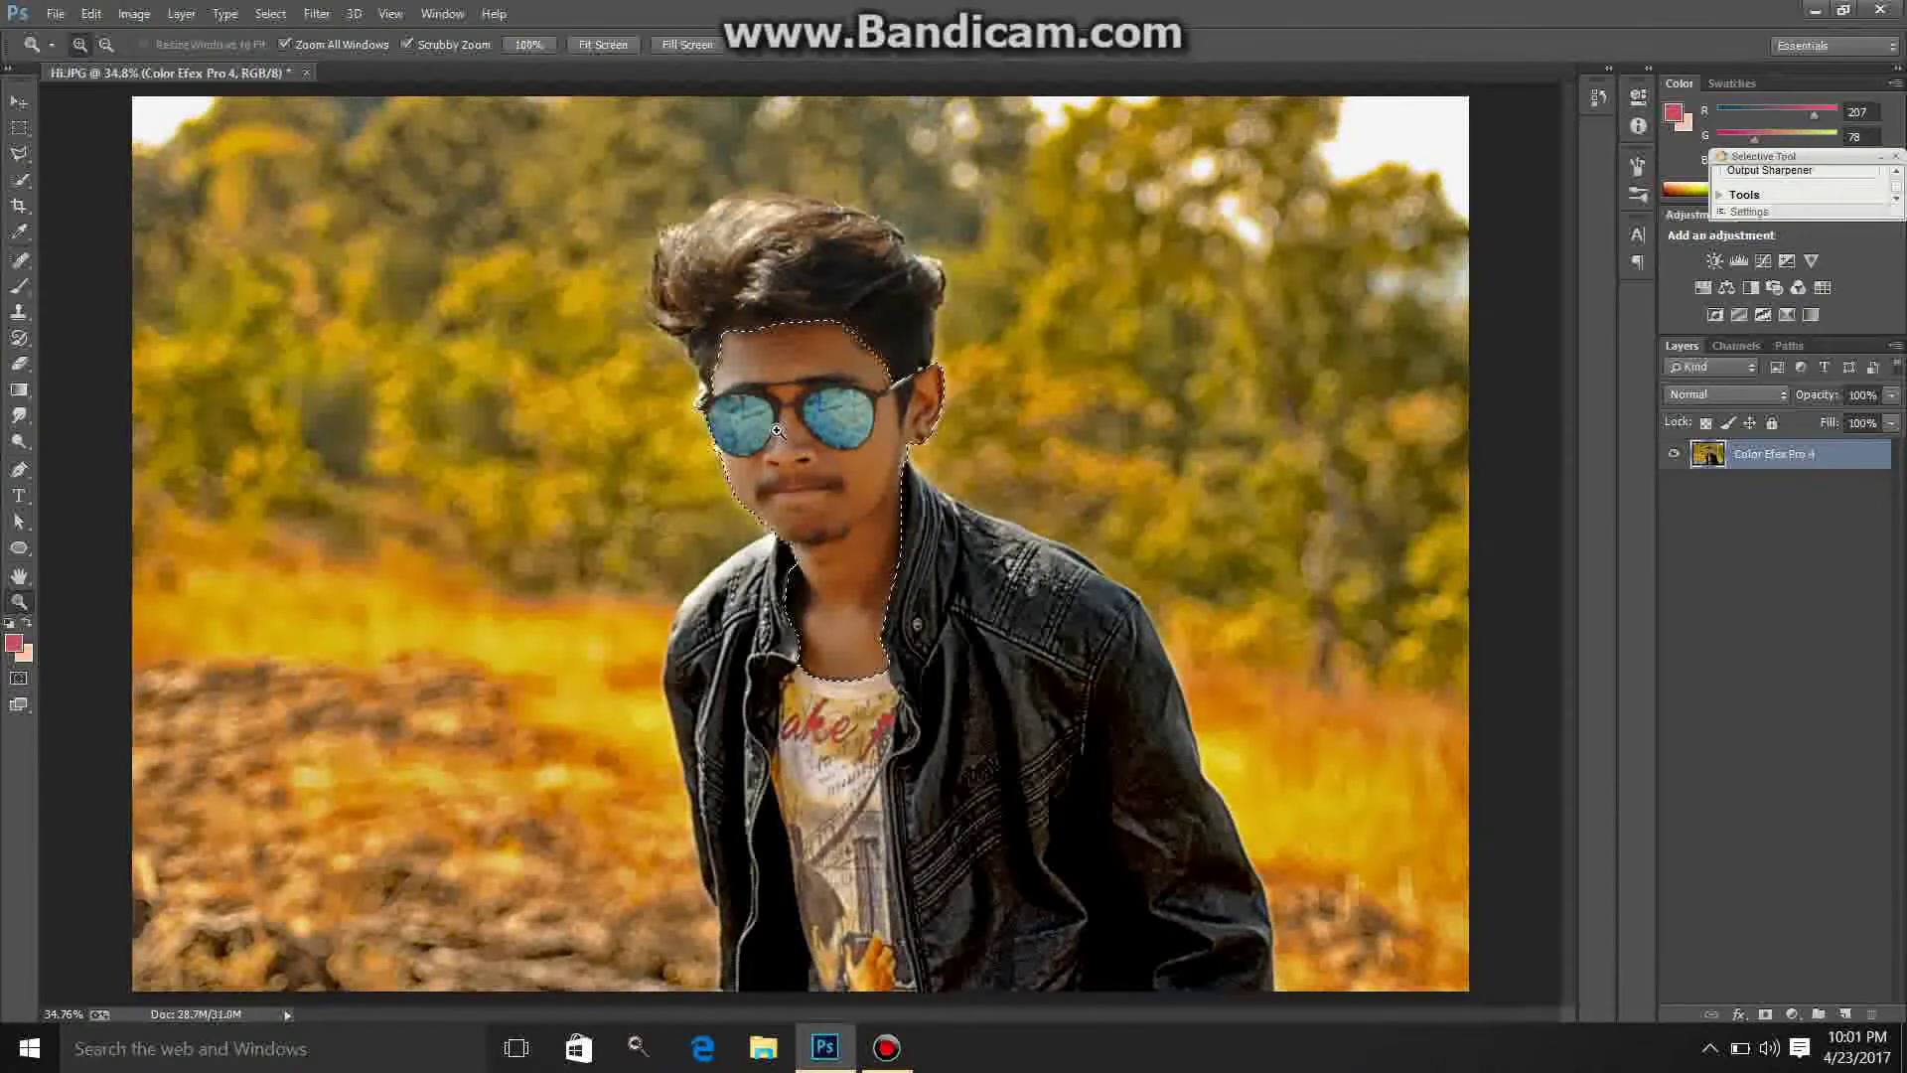
left_click(770, 372)
key("h")
left_click_drag(776, 431, 787, 461)
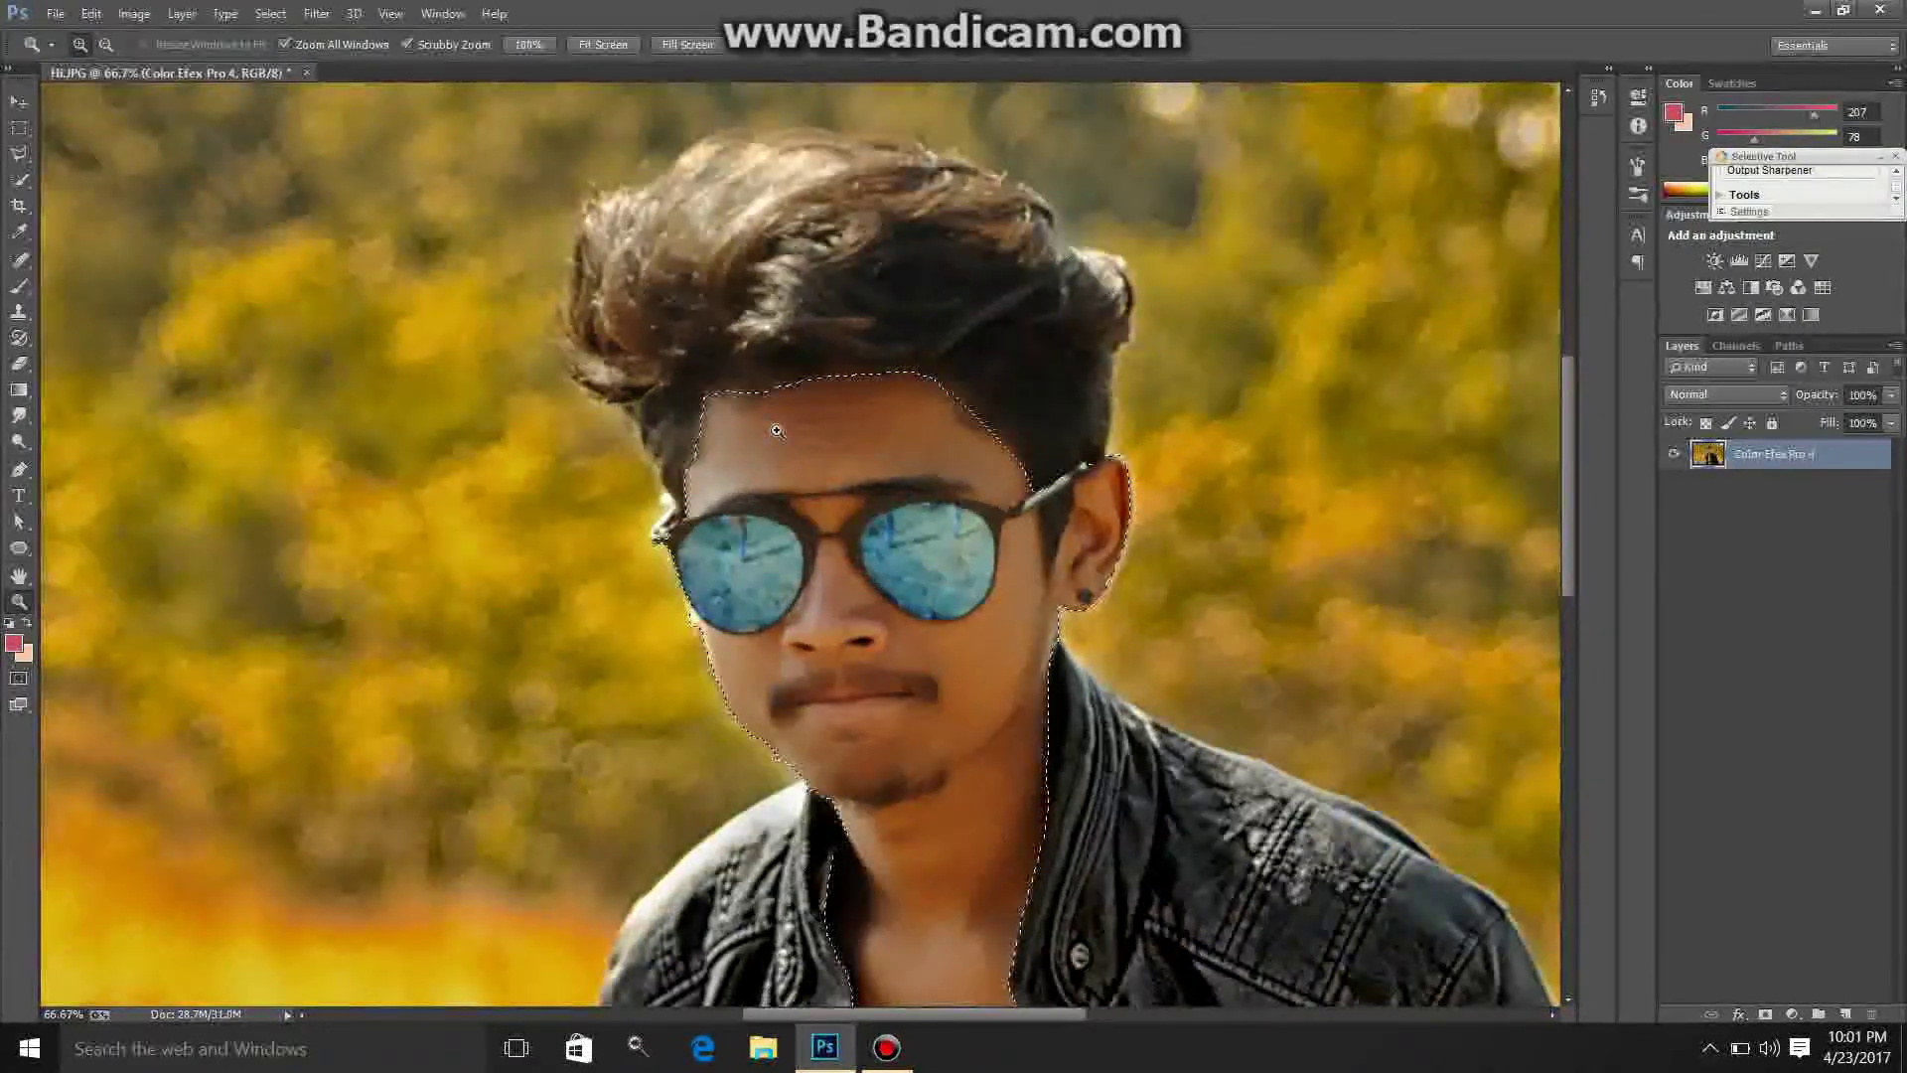
right_click(680, 553)
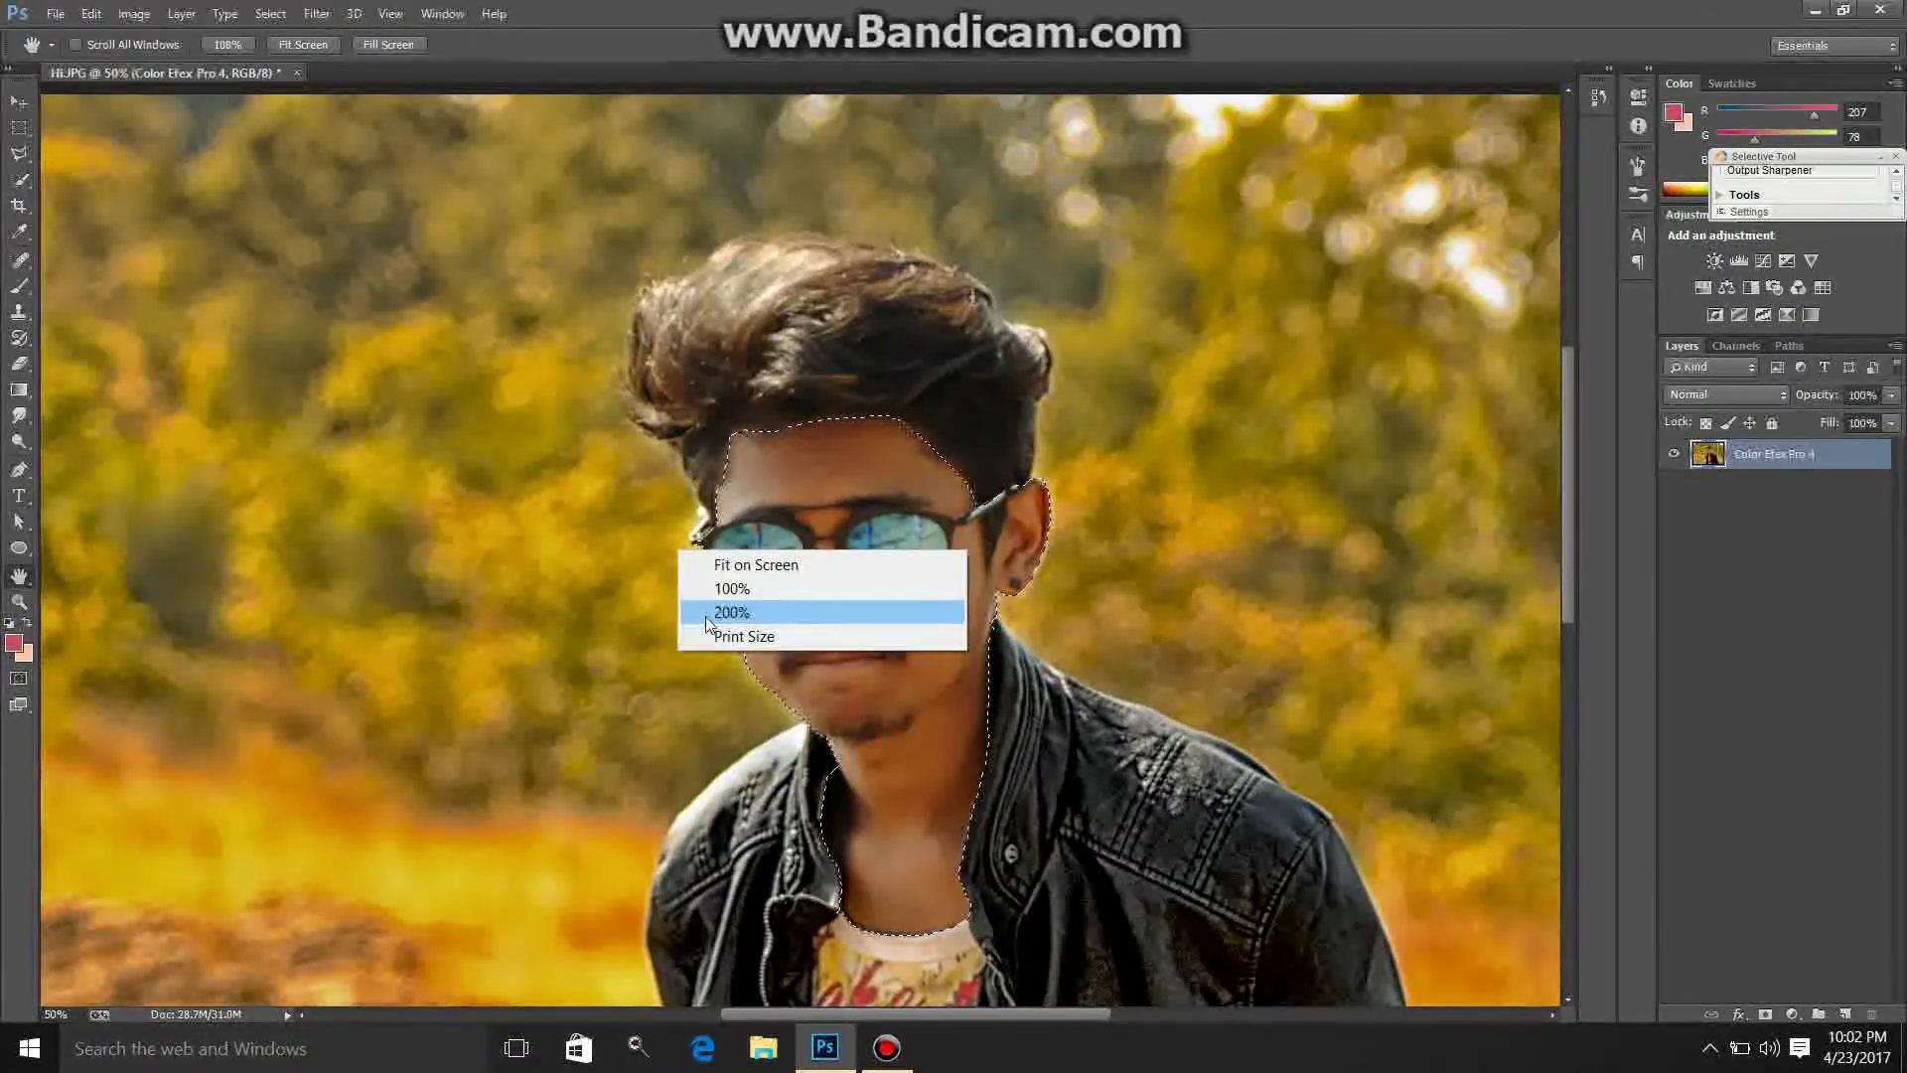
left_click(657, 487)
right_click(656, 485)
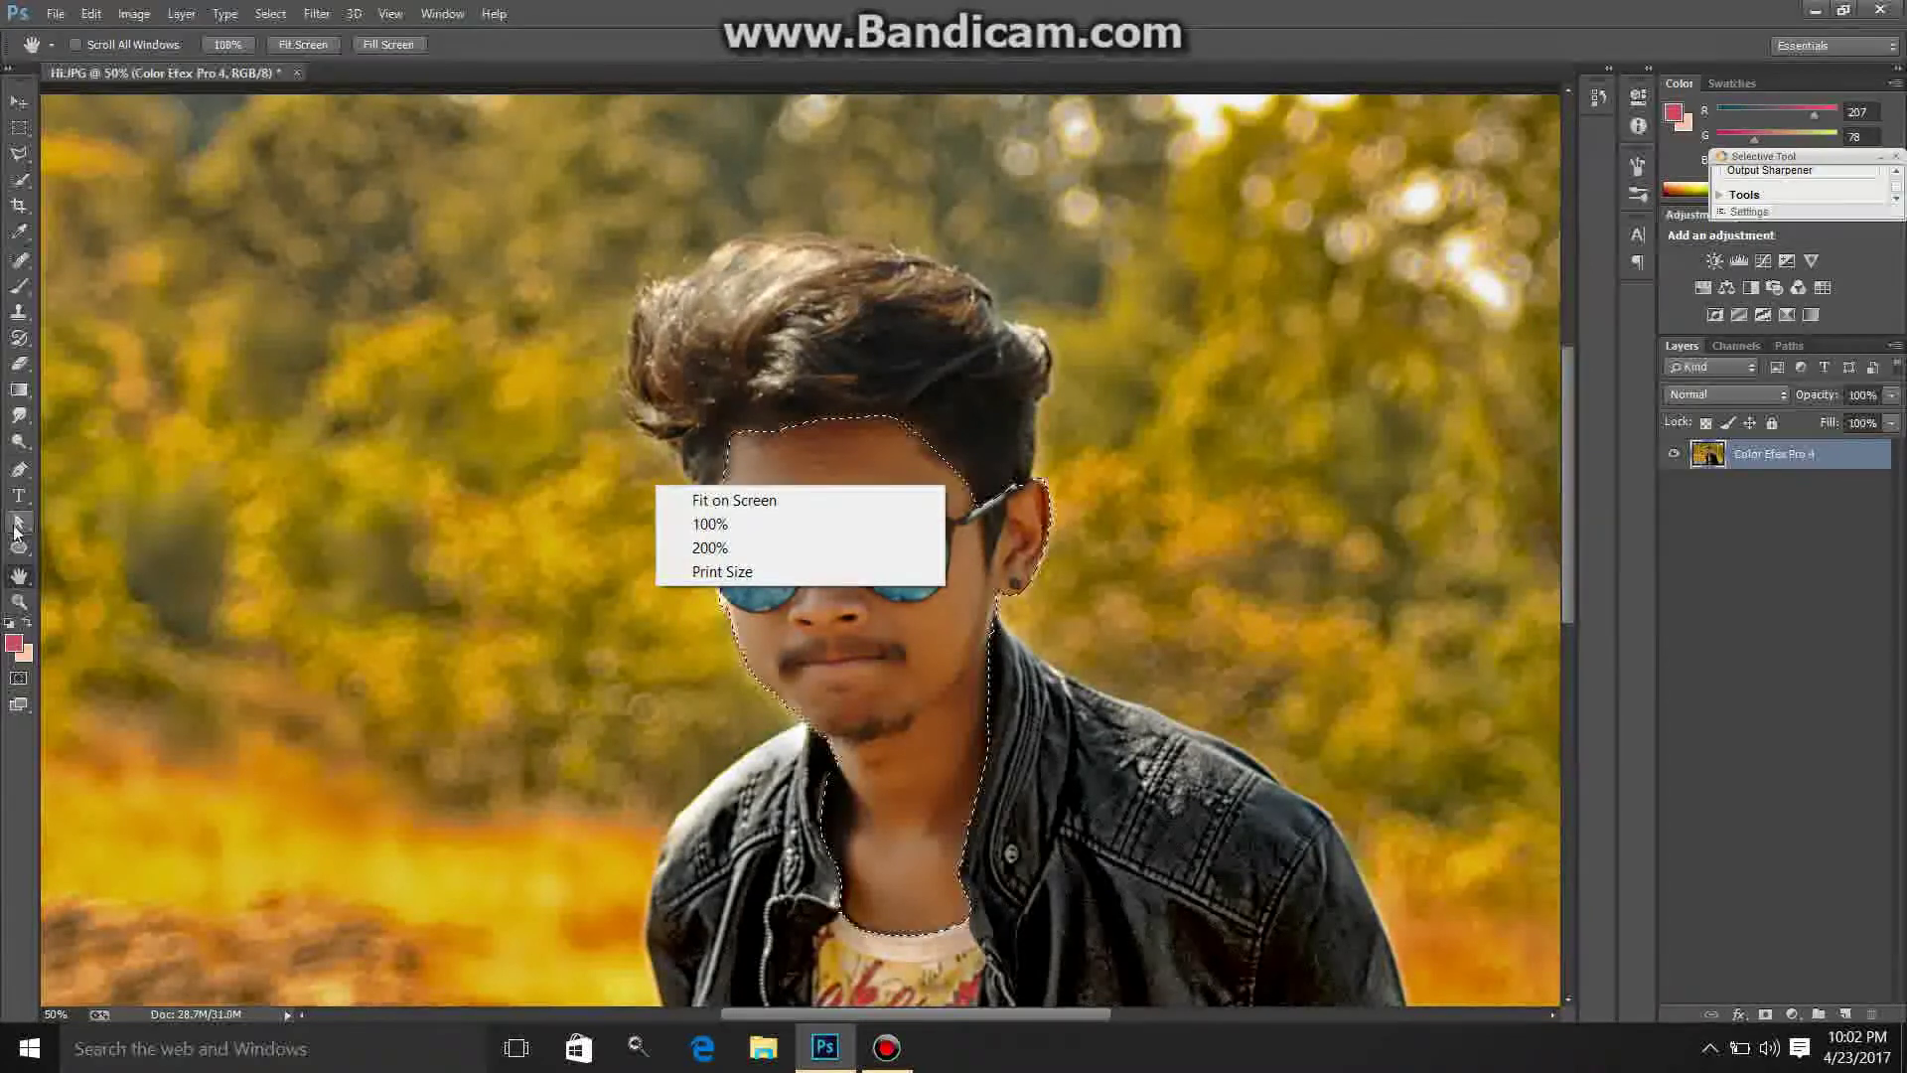
left_click(310, 44)
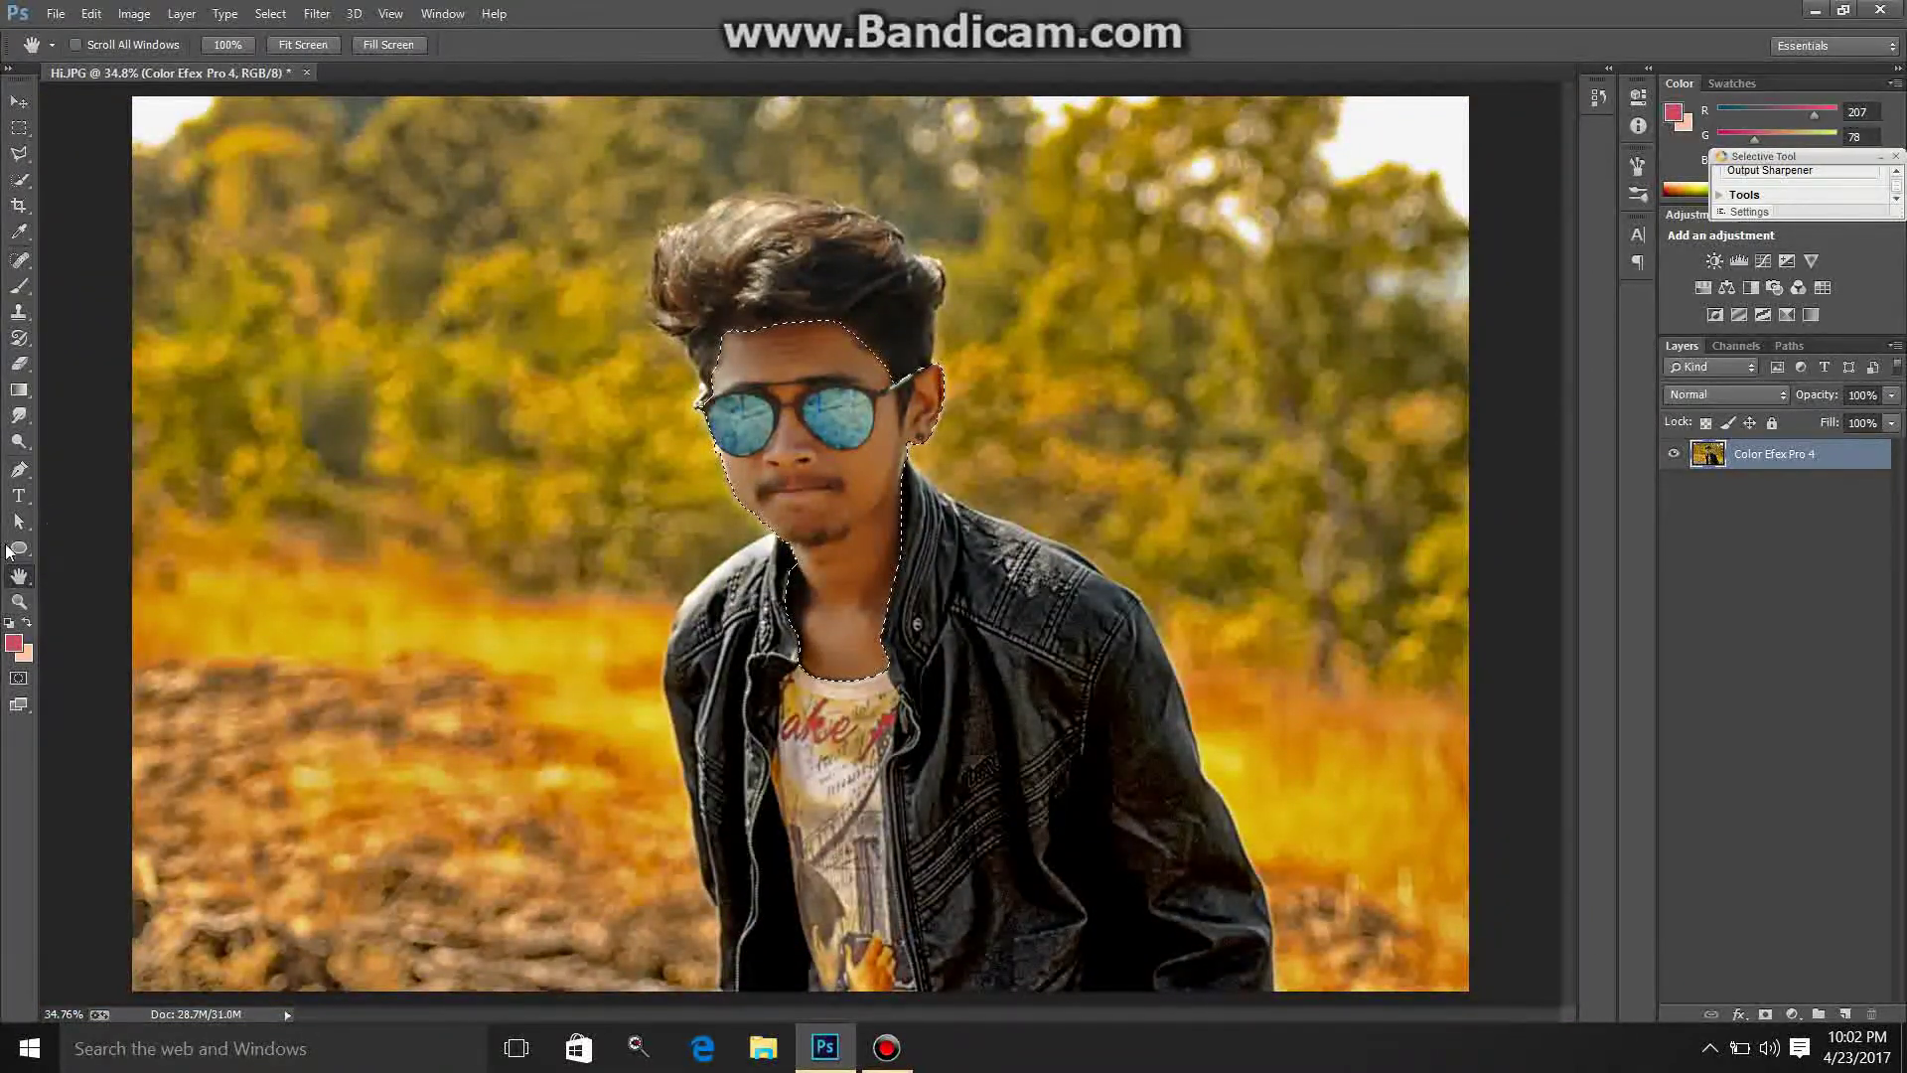
right_click(18, 577)
left_click(22, 602)
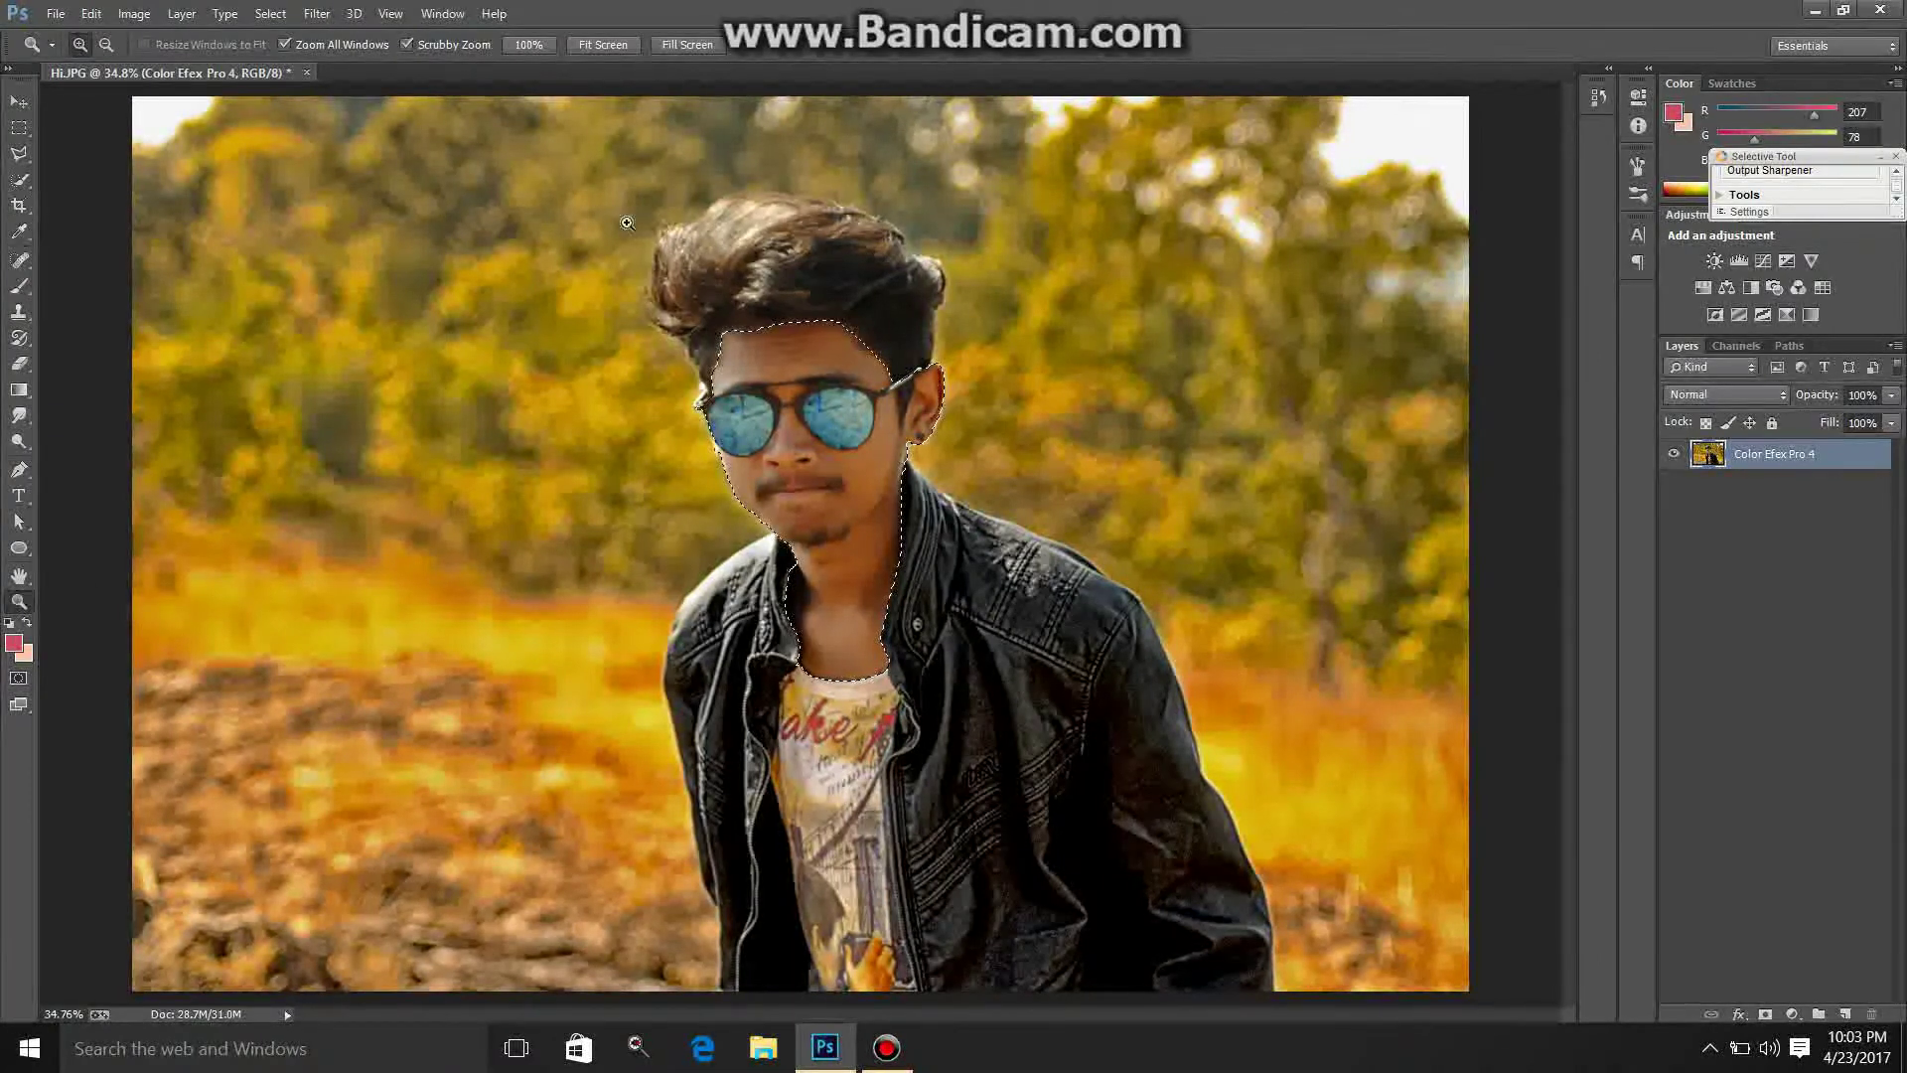
left_click(317, 13)
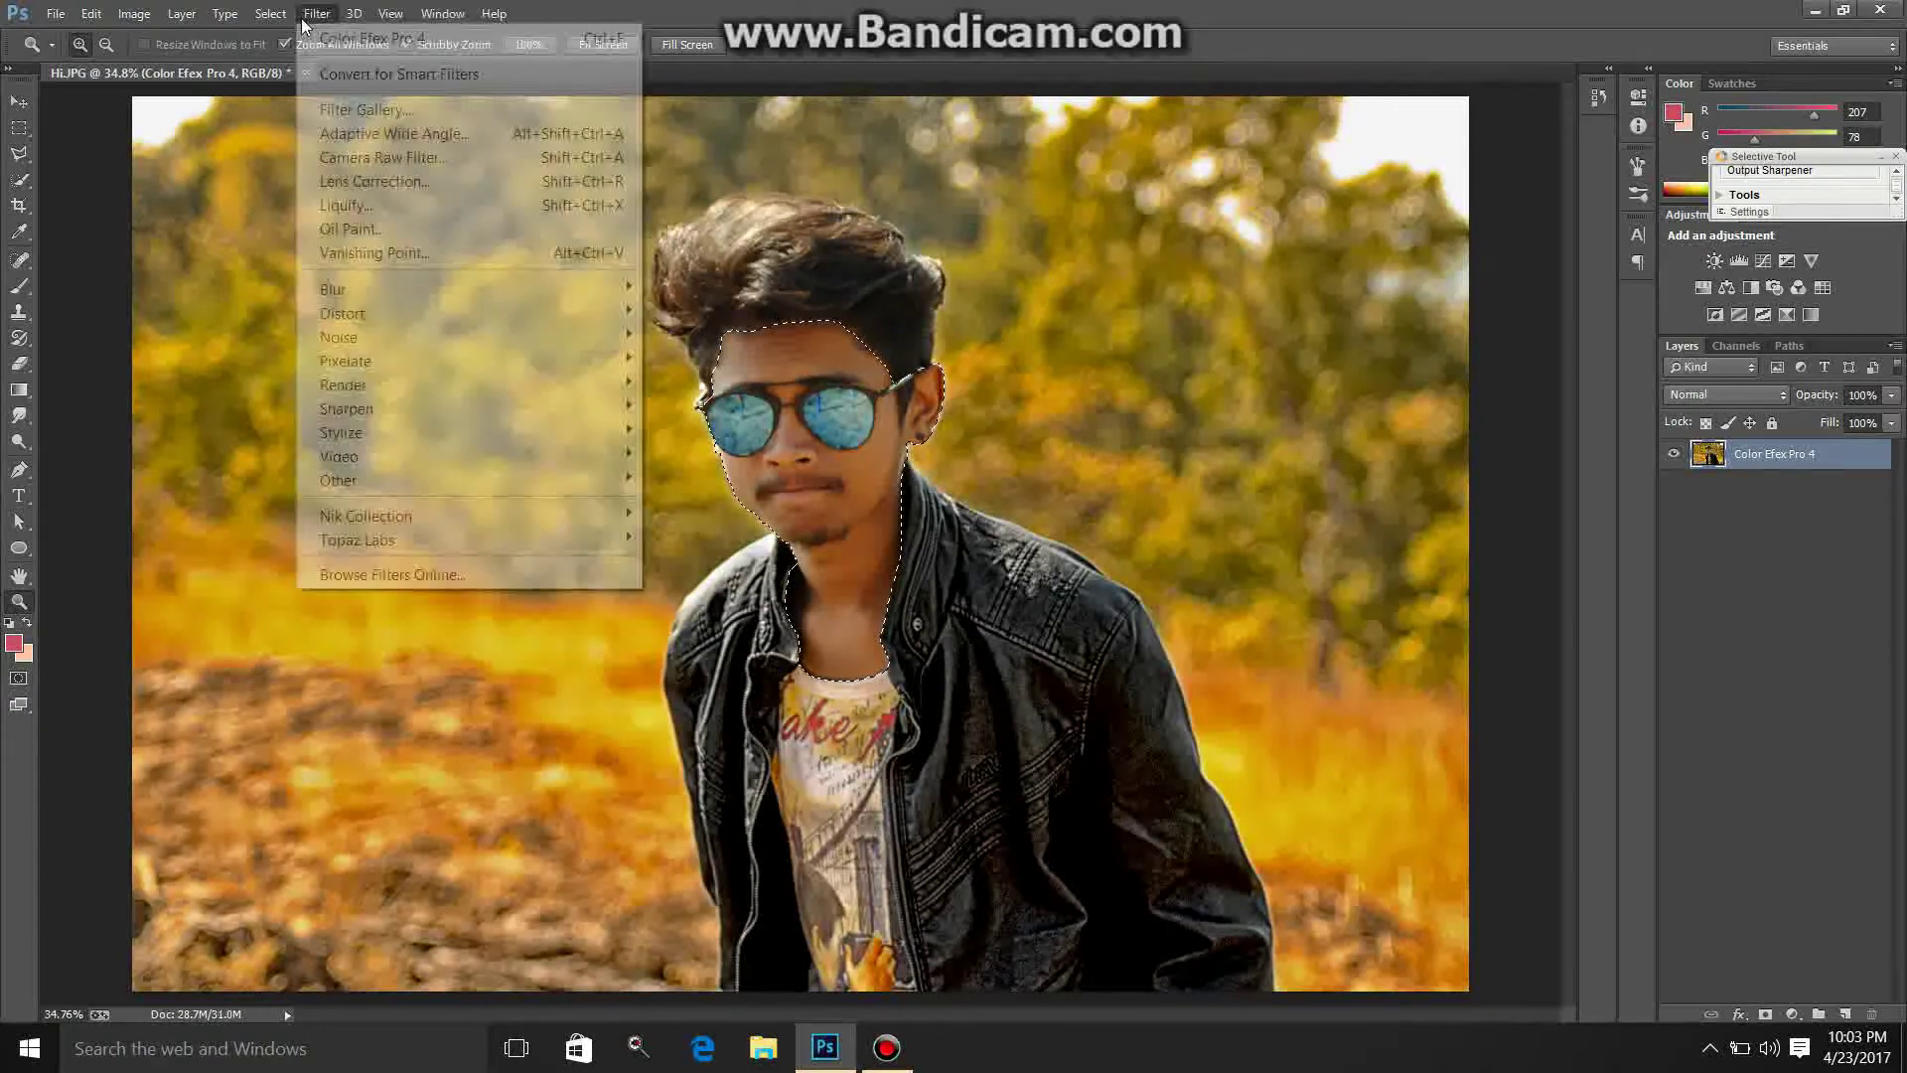
Step: In Camera Raw HSL, set Oranges luminance +30, Yellows +22, and Oranges/Yellows saturation -13
left_click(372, 159)
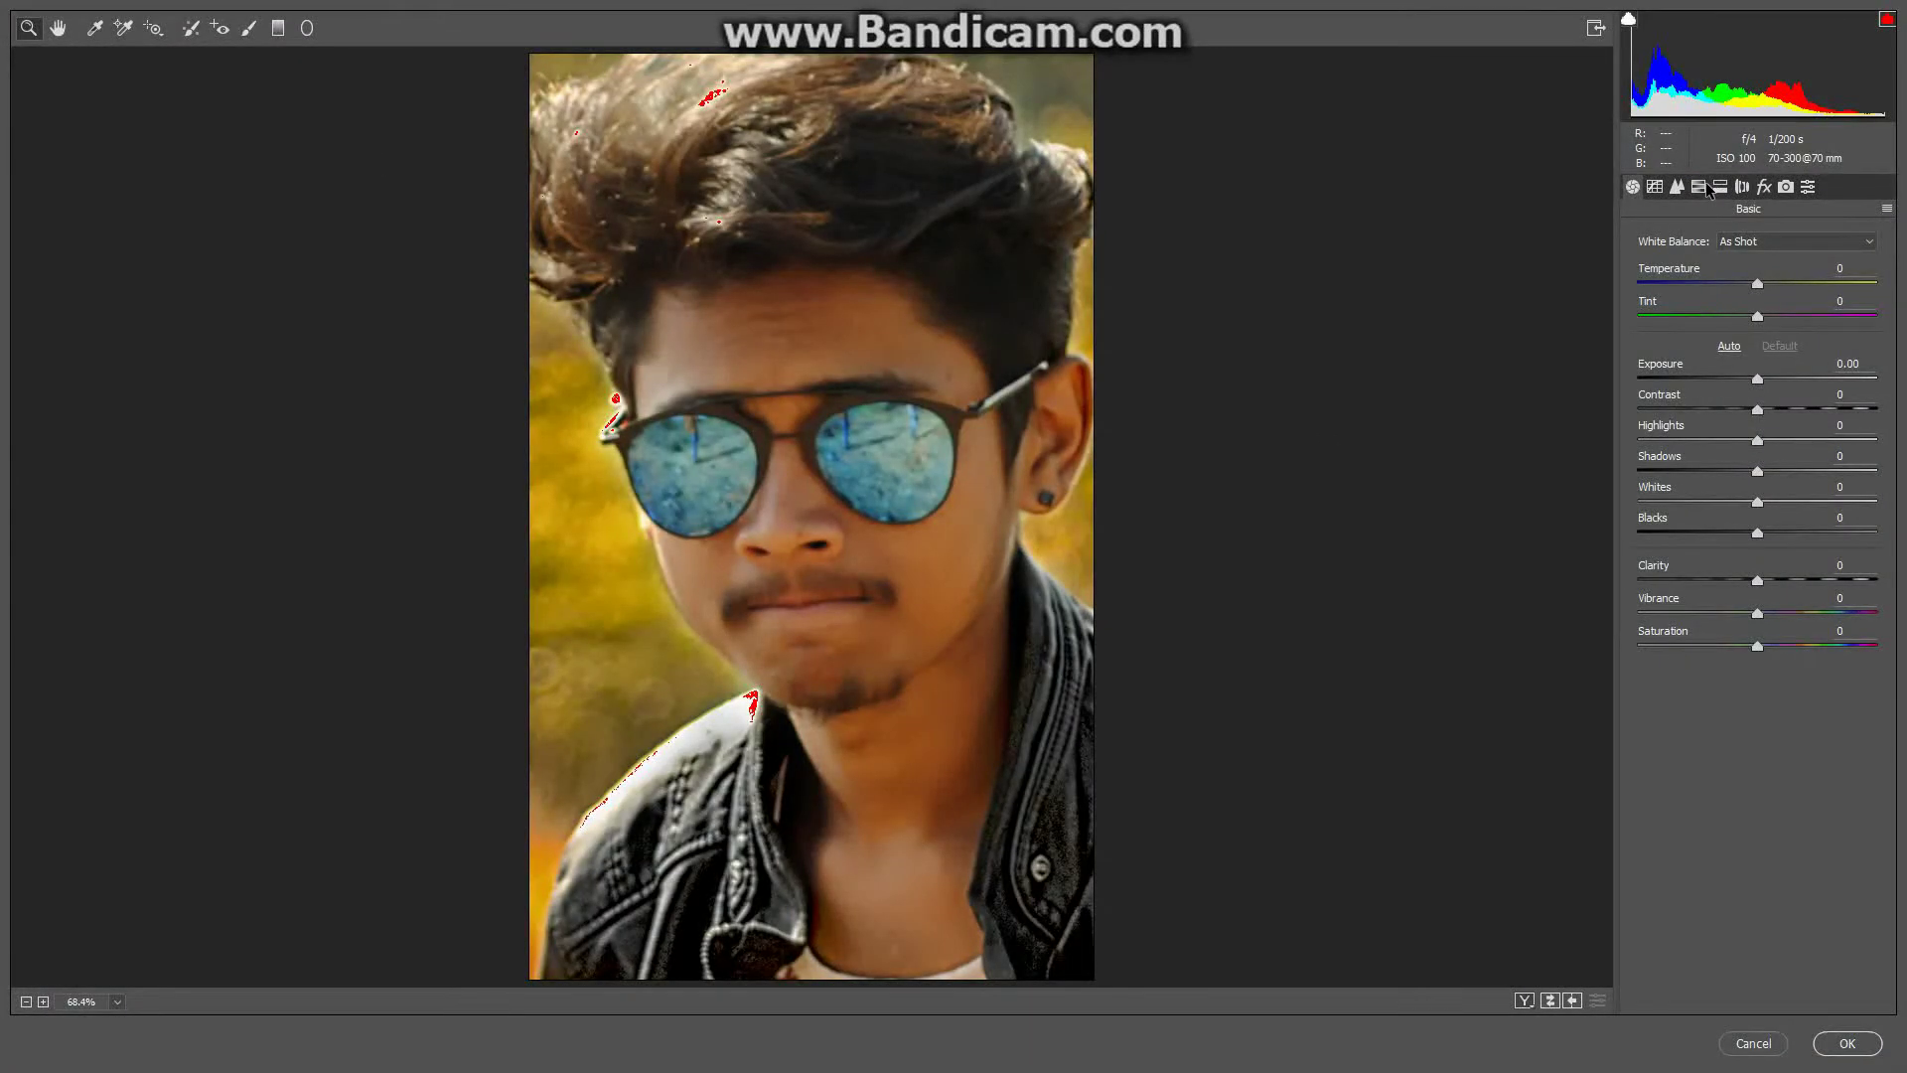
left_click(1699, 187)
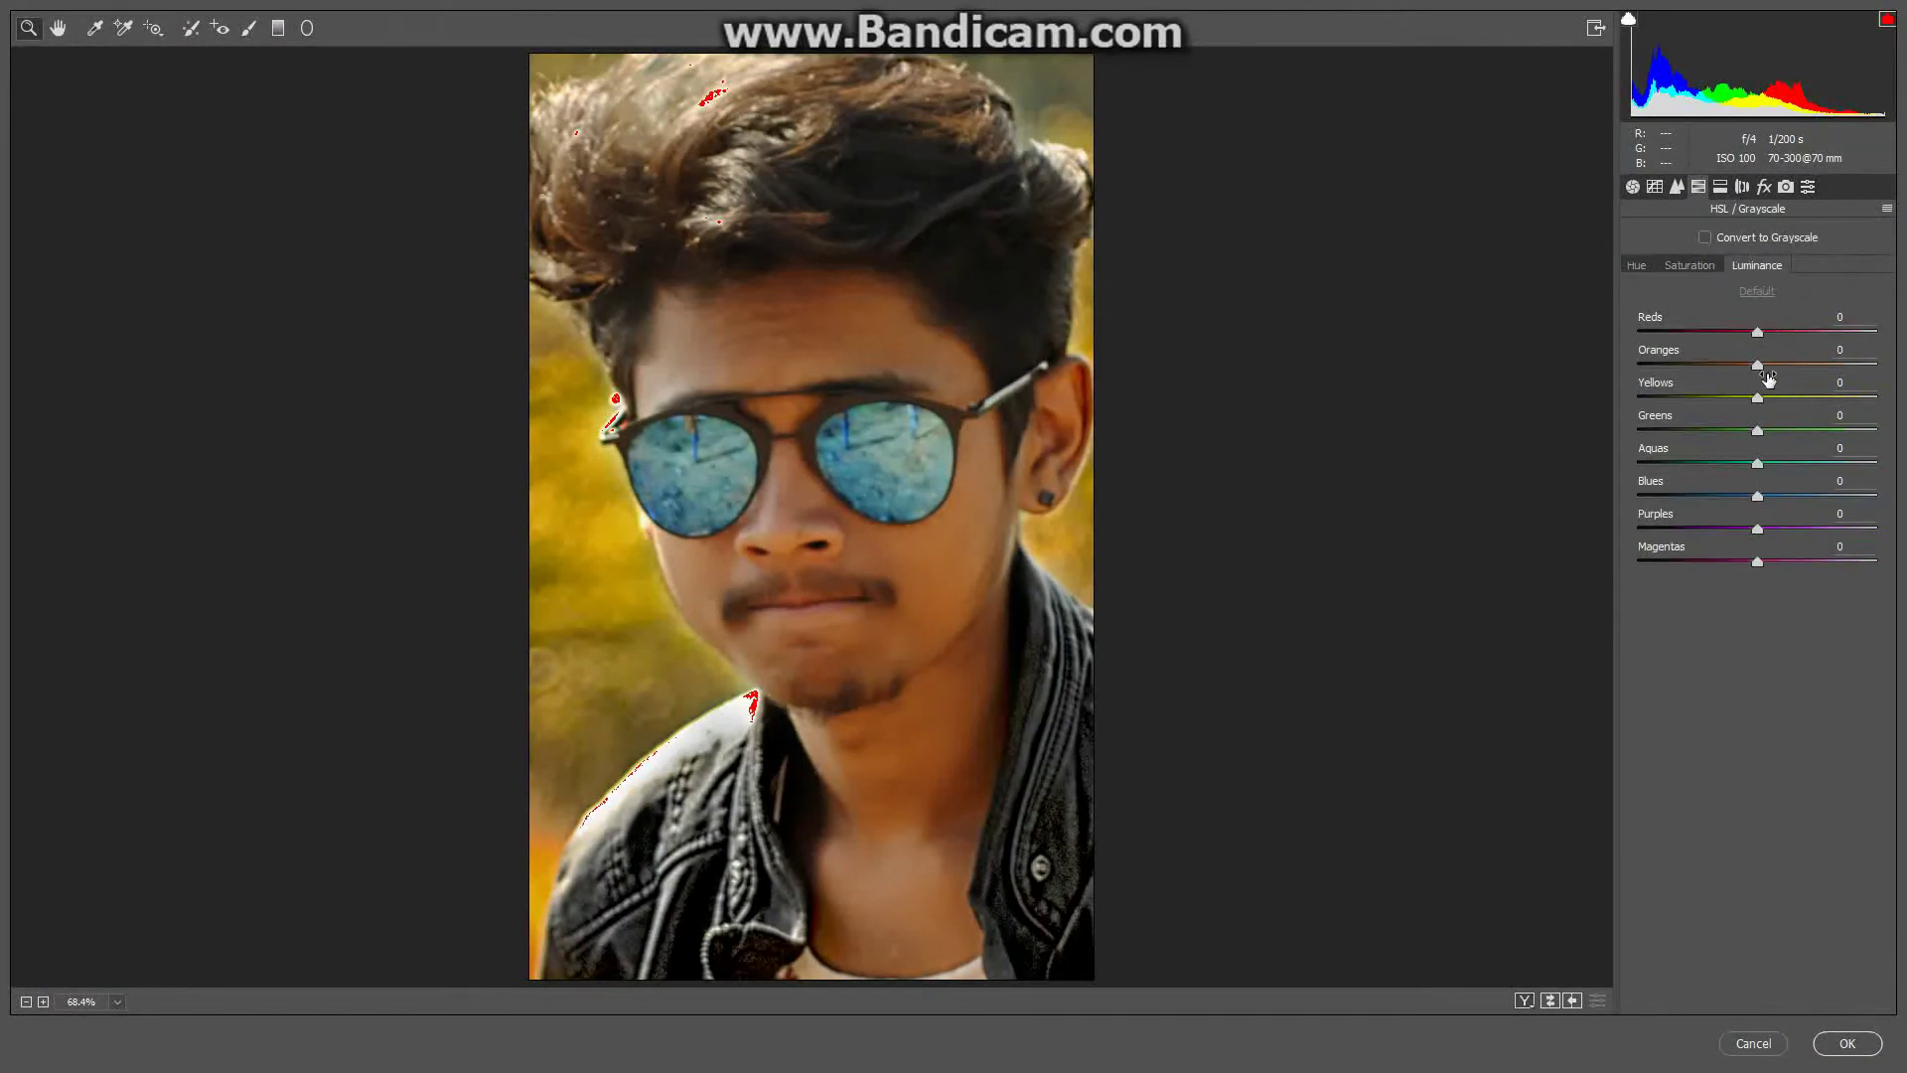
left_click_drag(1761, 364, 1794, 365)
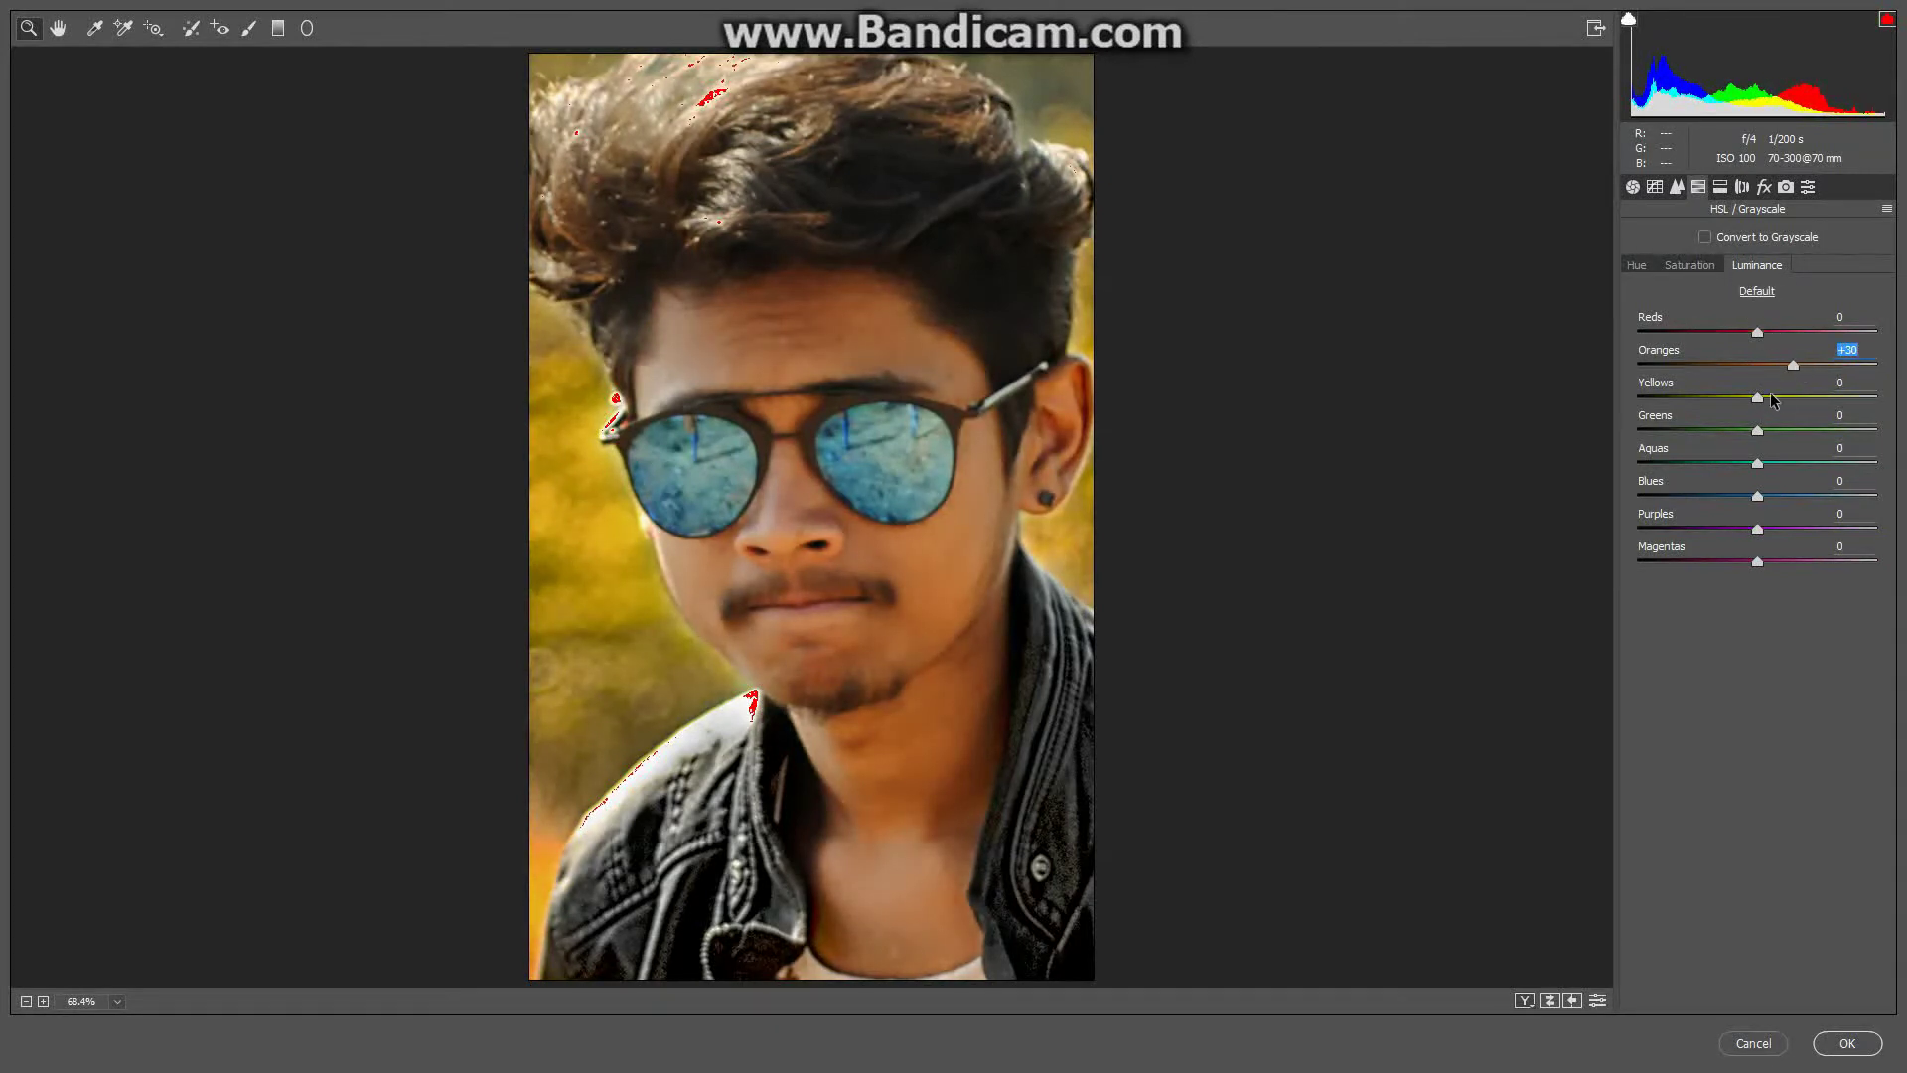
left_click_drag(1758, 397, 1782, 396)
left_click(1689, 268)
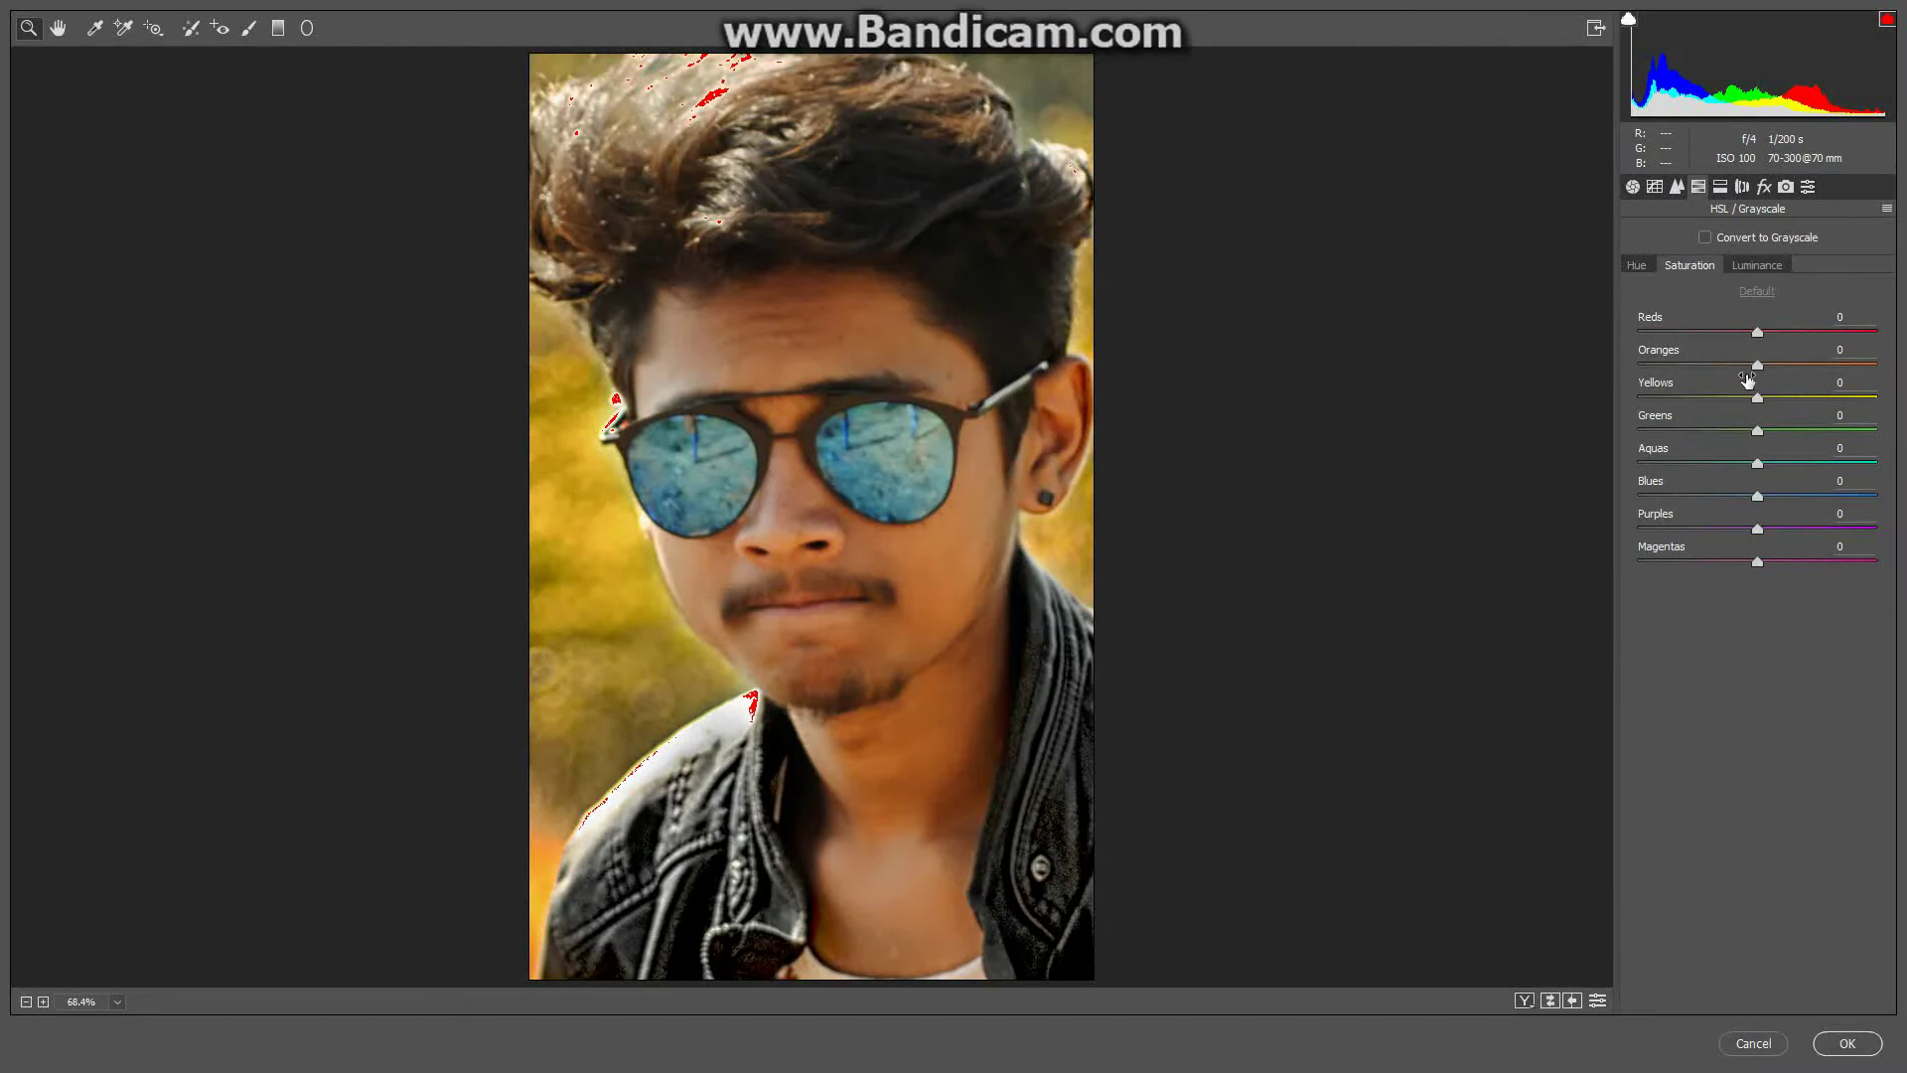
left_click_drag(1745, 405, 1740, 367)
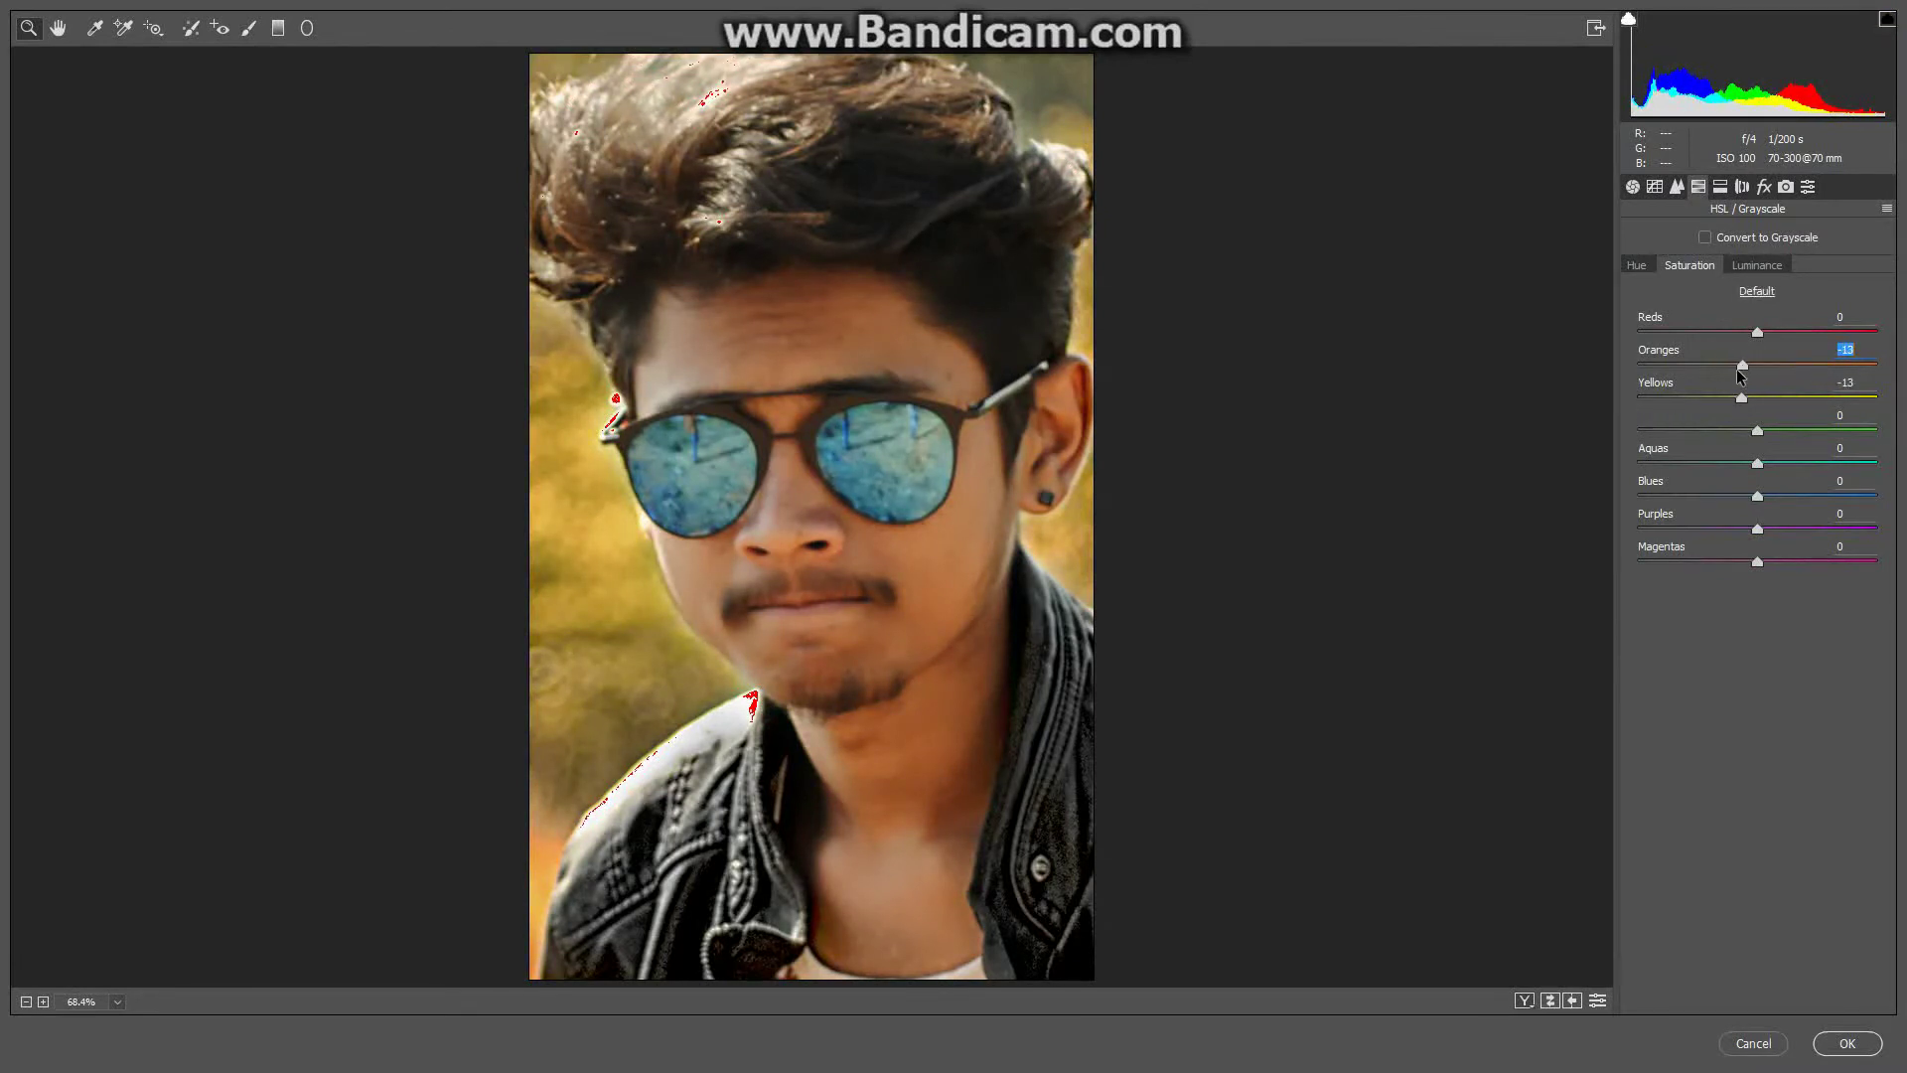
left_click(1847, 1043)
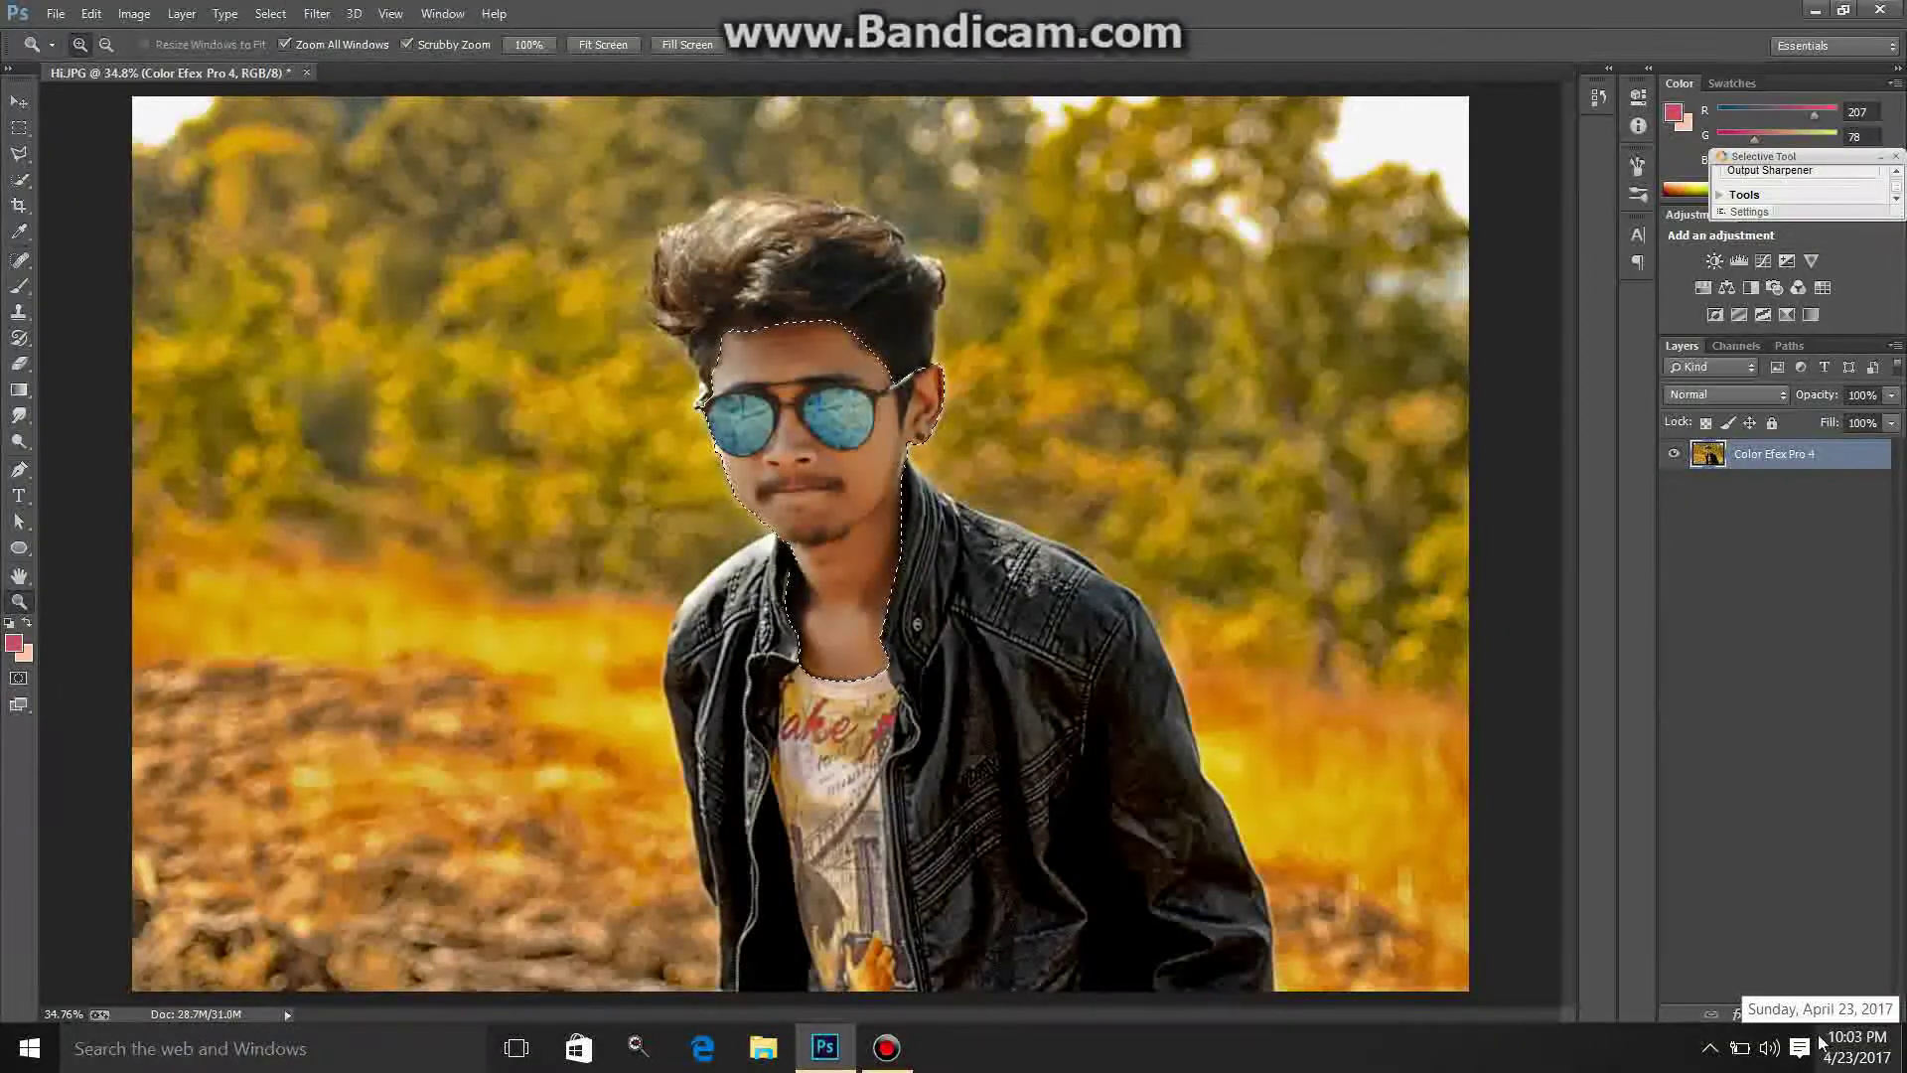
Step: Zoom out to the whole image and save the face selection as a channel named 'face'
right_click(556, 550)
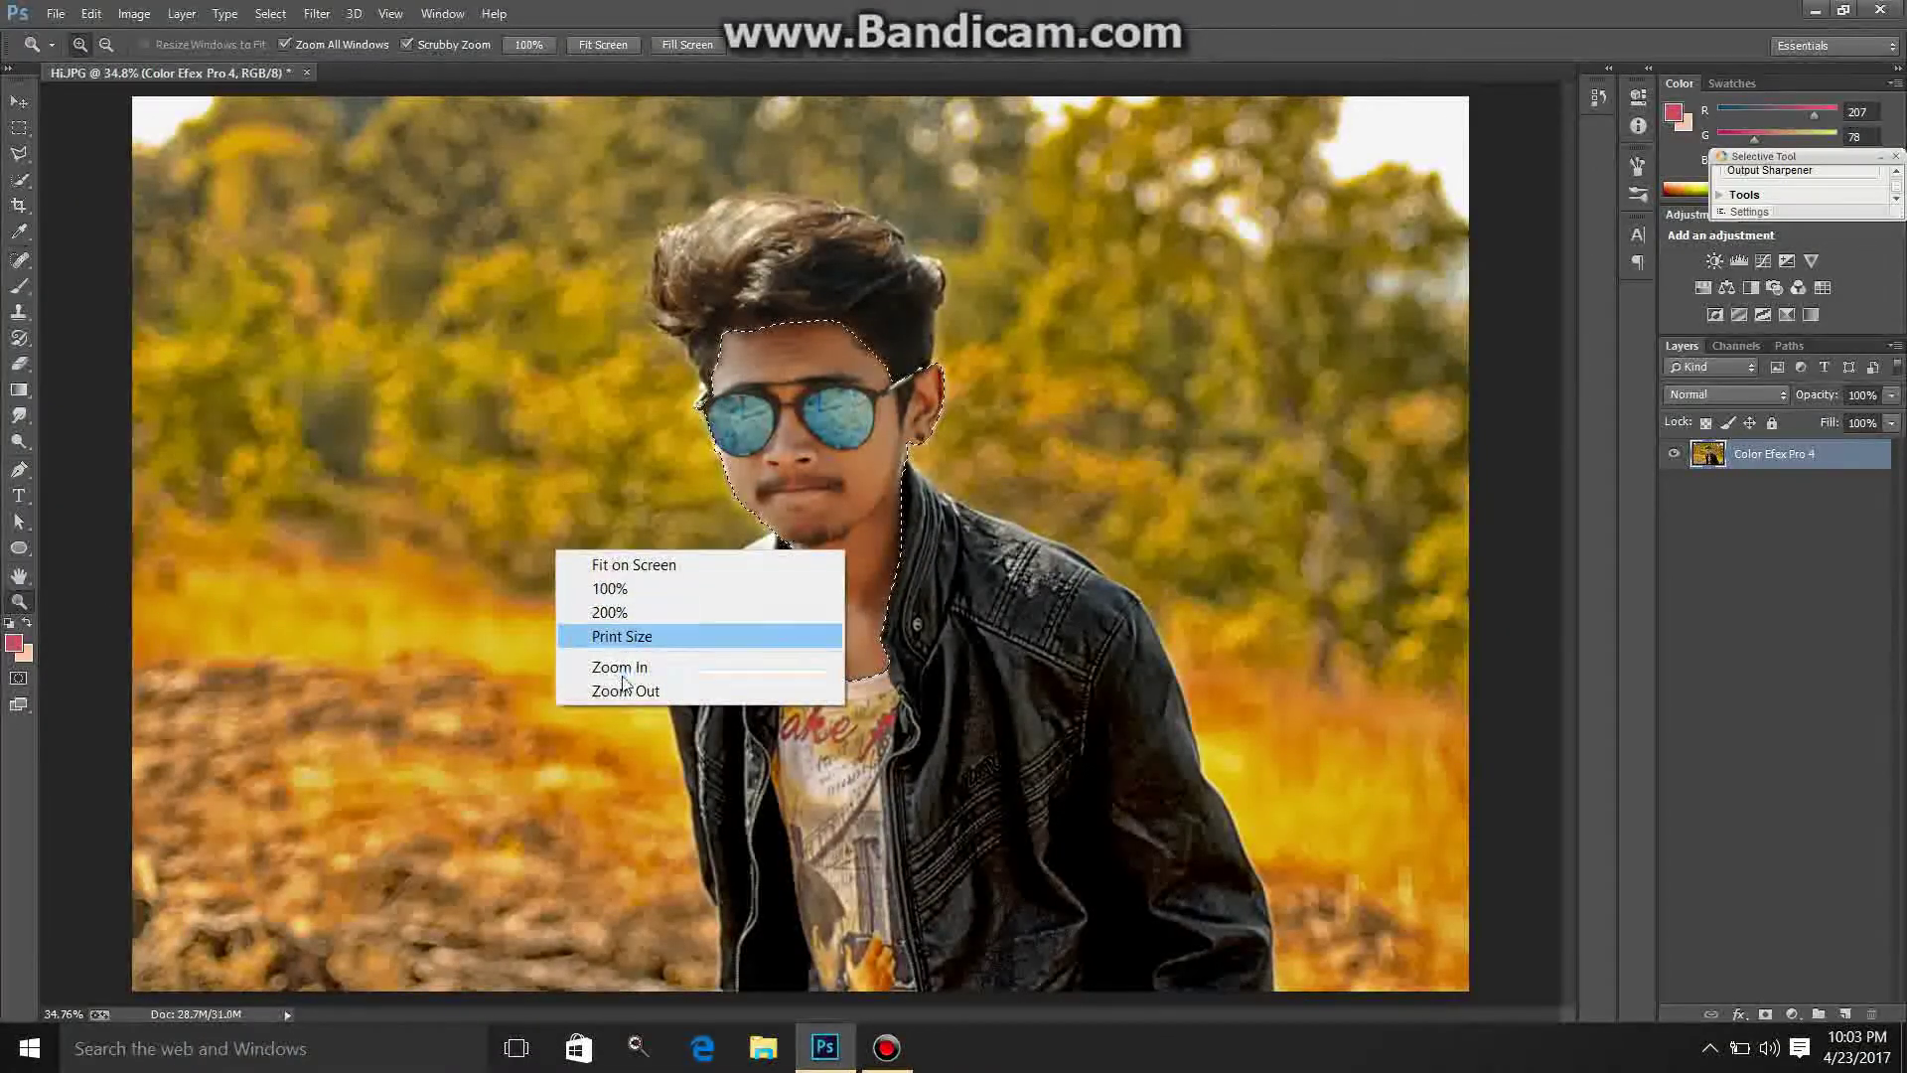
left_click(623, 691)
right_click(693, 386)
left_click(749, 525)
left_click(19, 183)
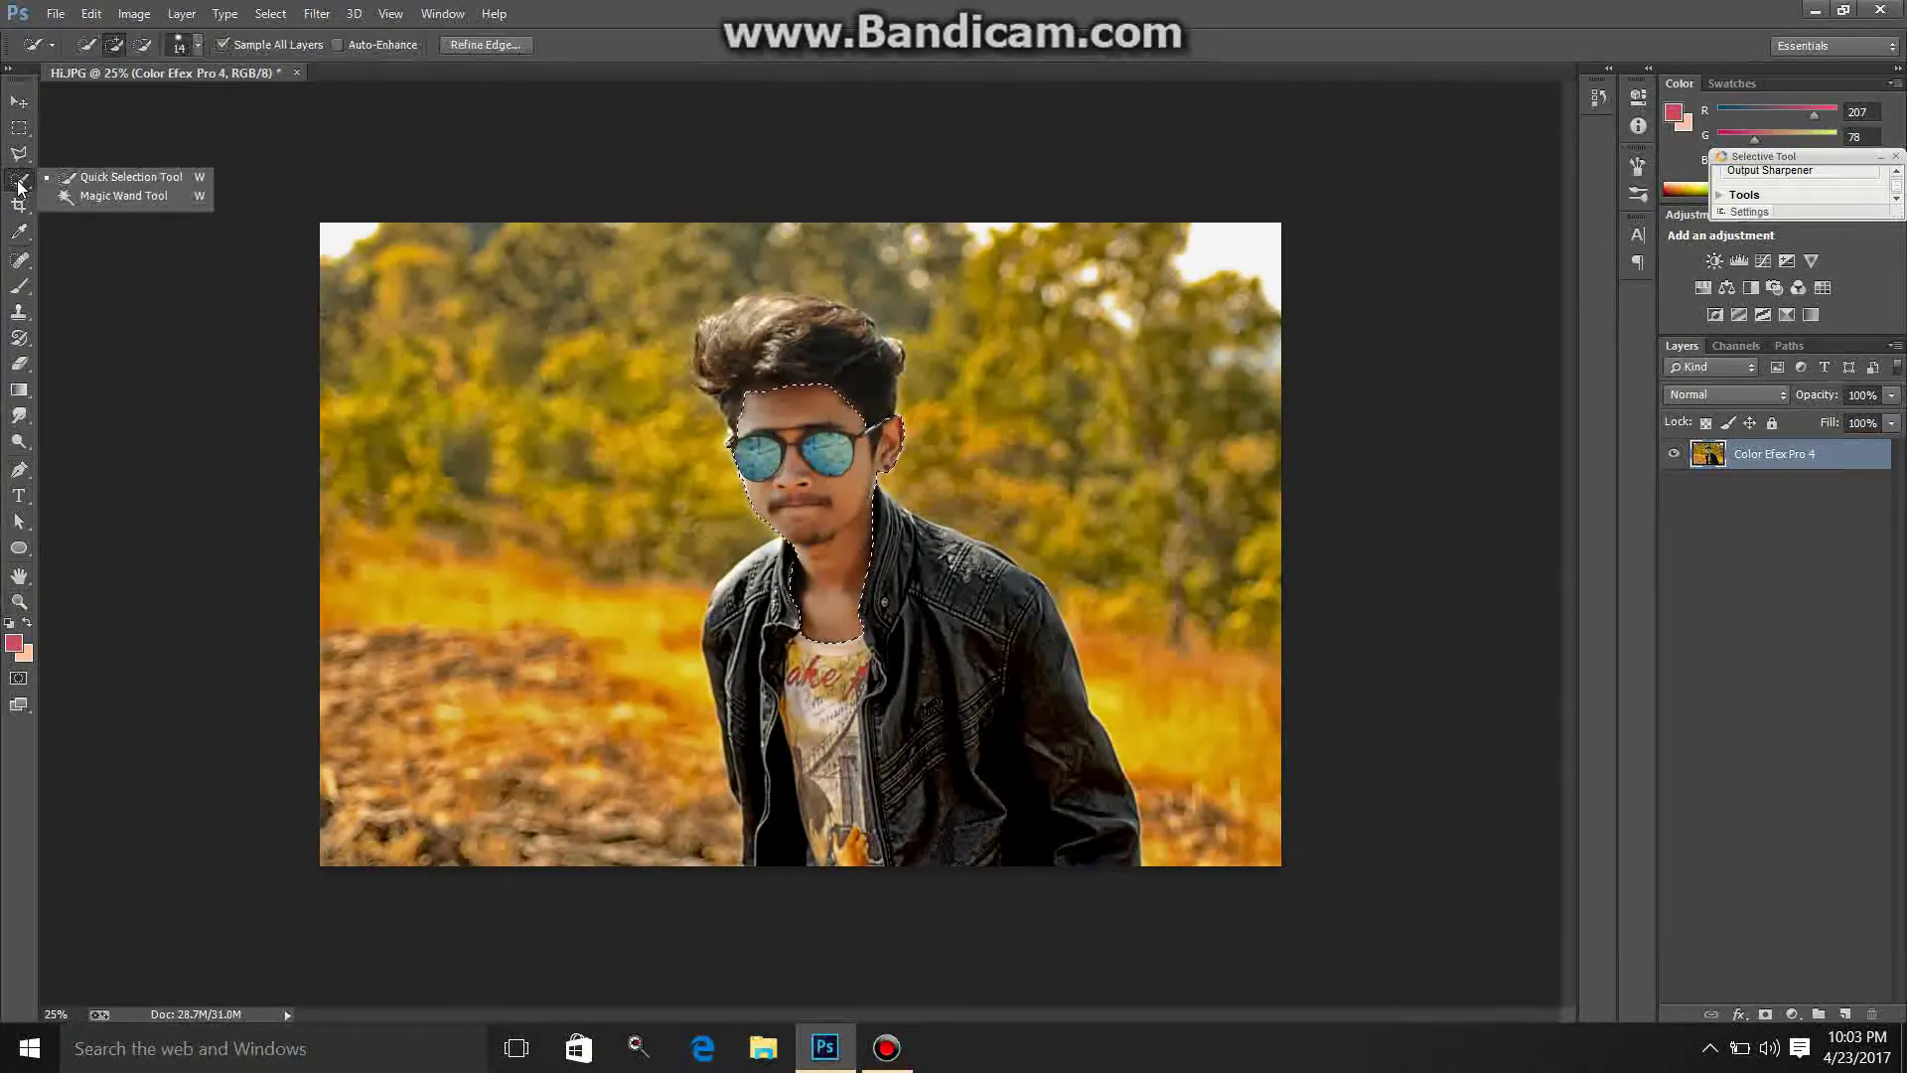
right_click(659, 403)
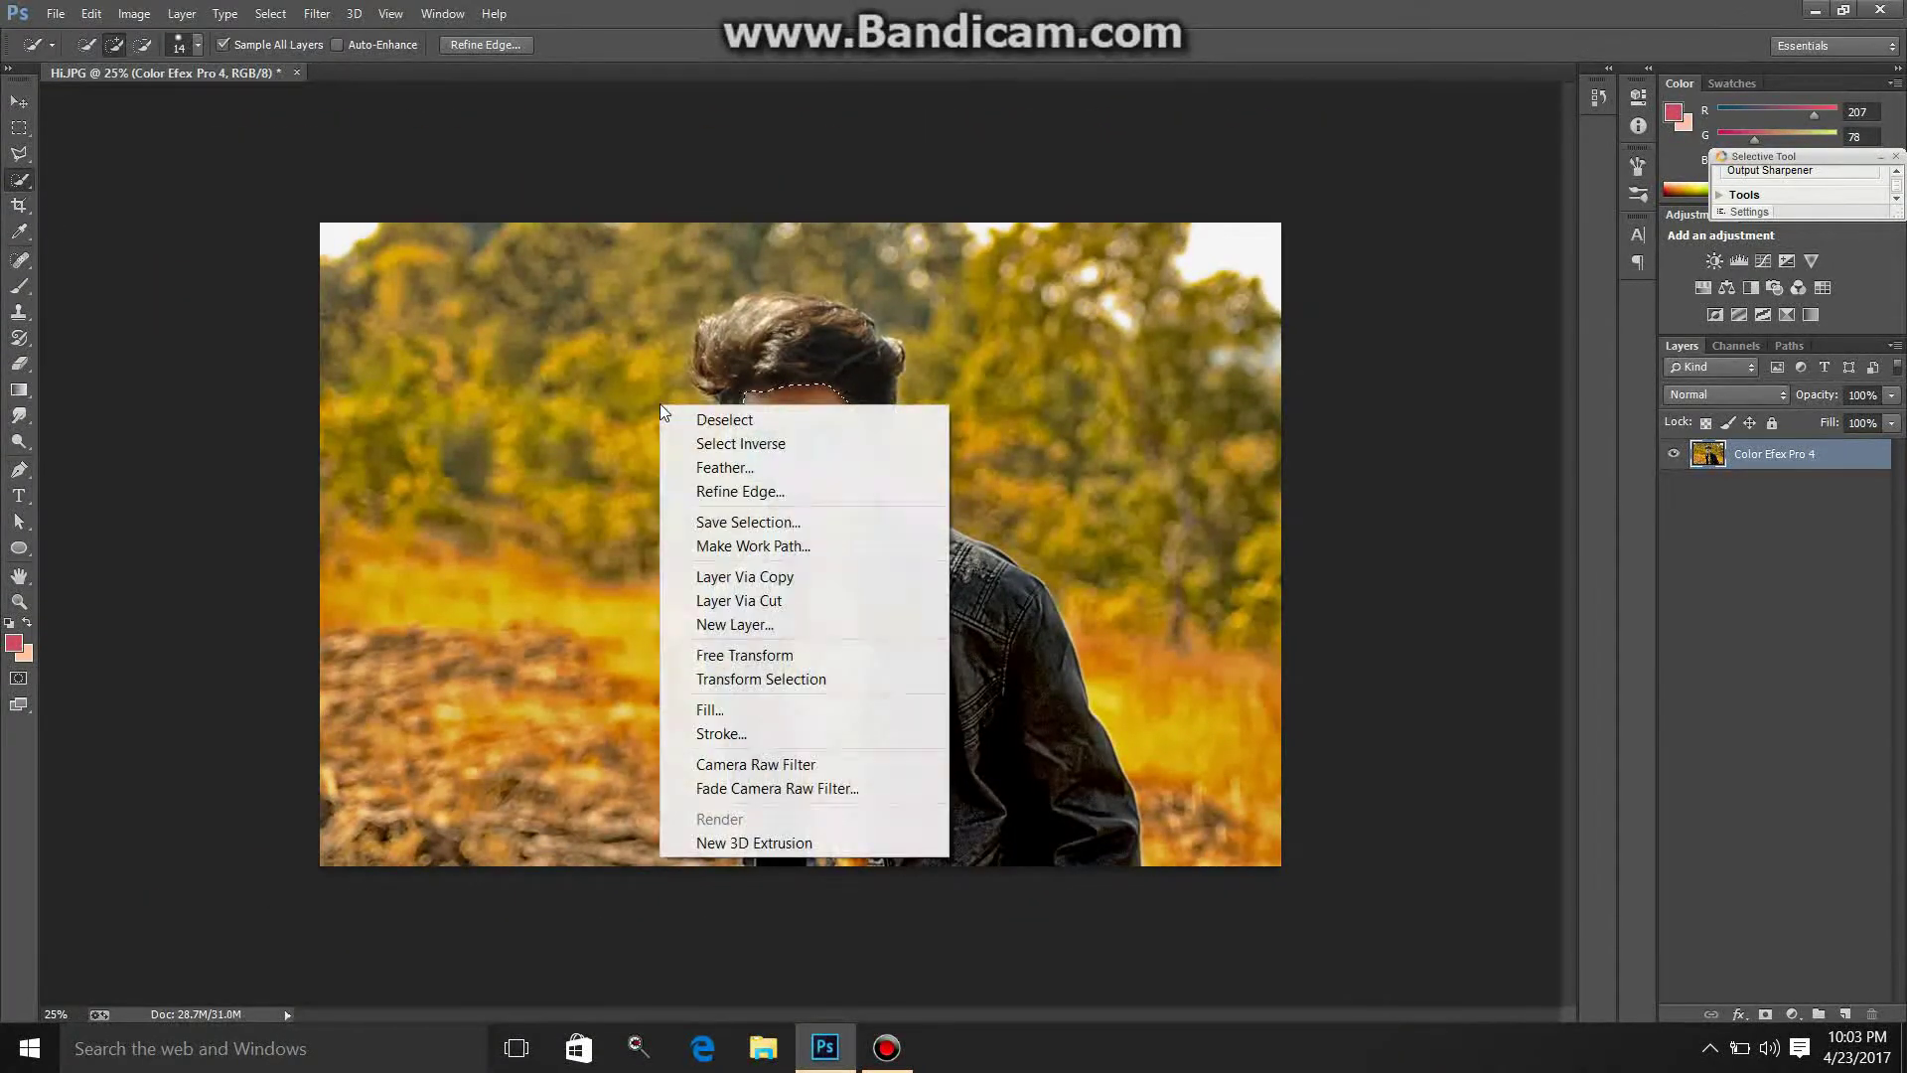
left_click(721, 523)
type("fa")
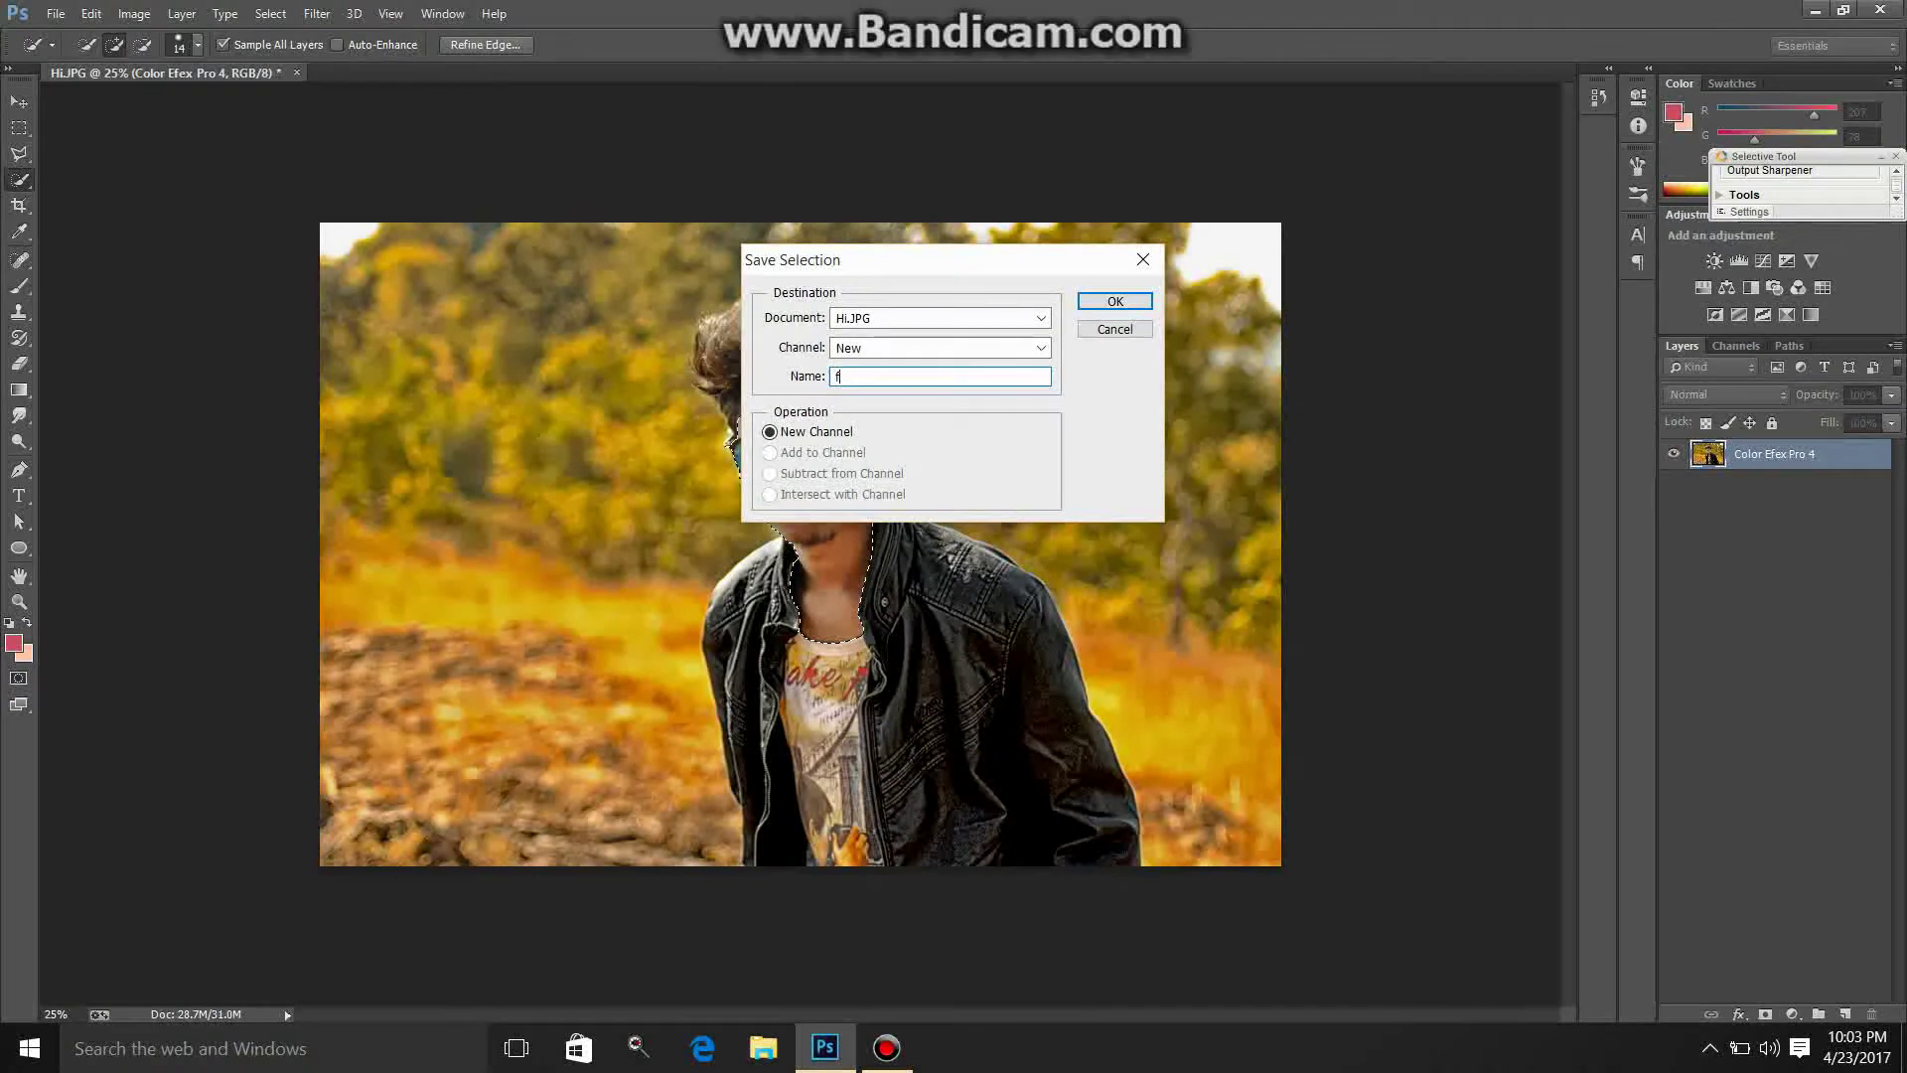
type("ce")
key("Return")
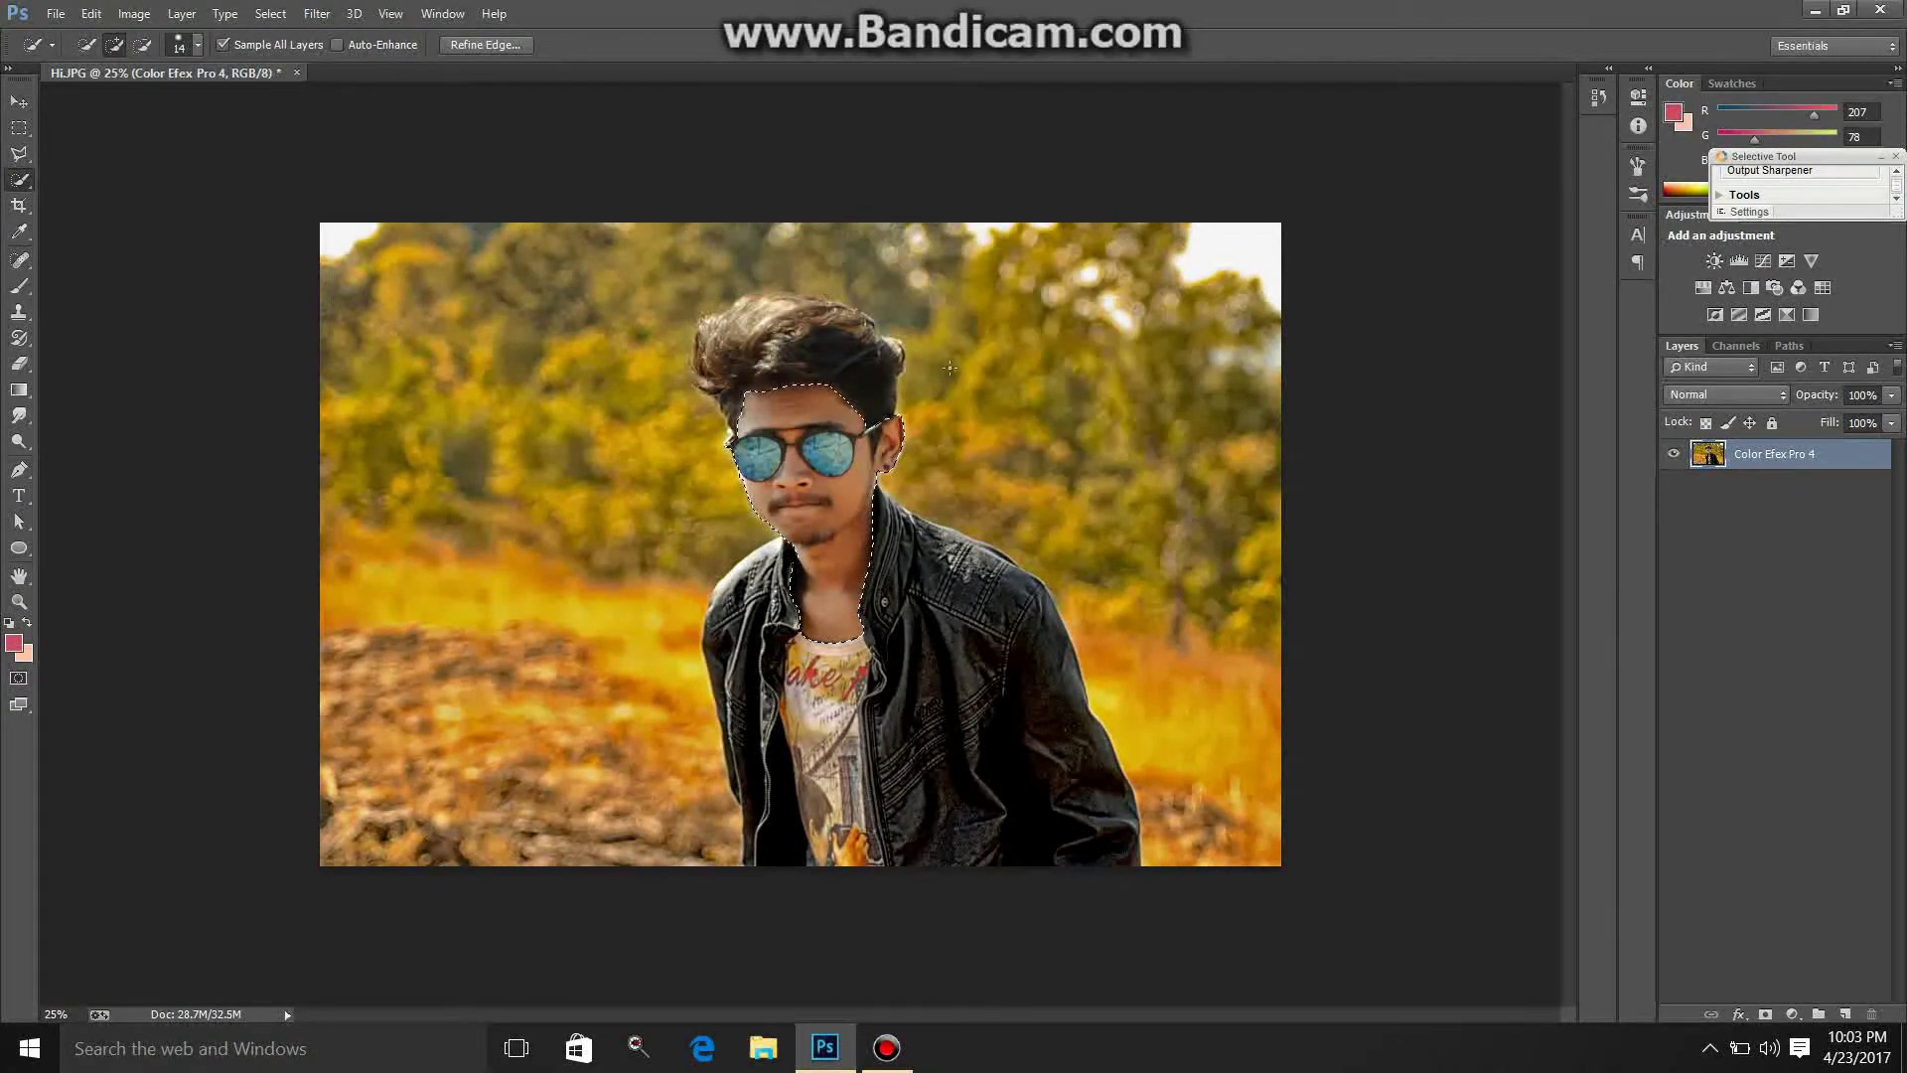
Step: Clear the selection and zoom in to 33.3%
right_click(949, 368)
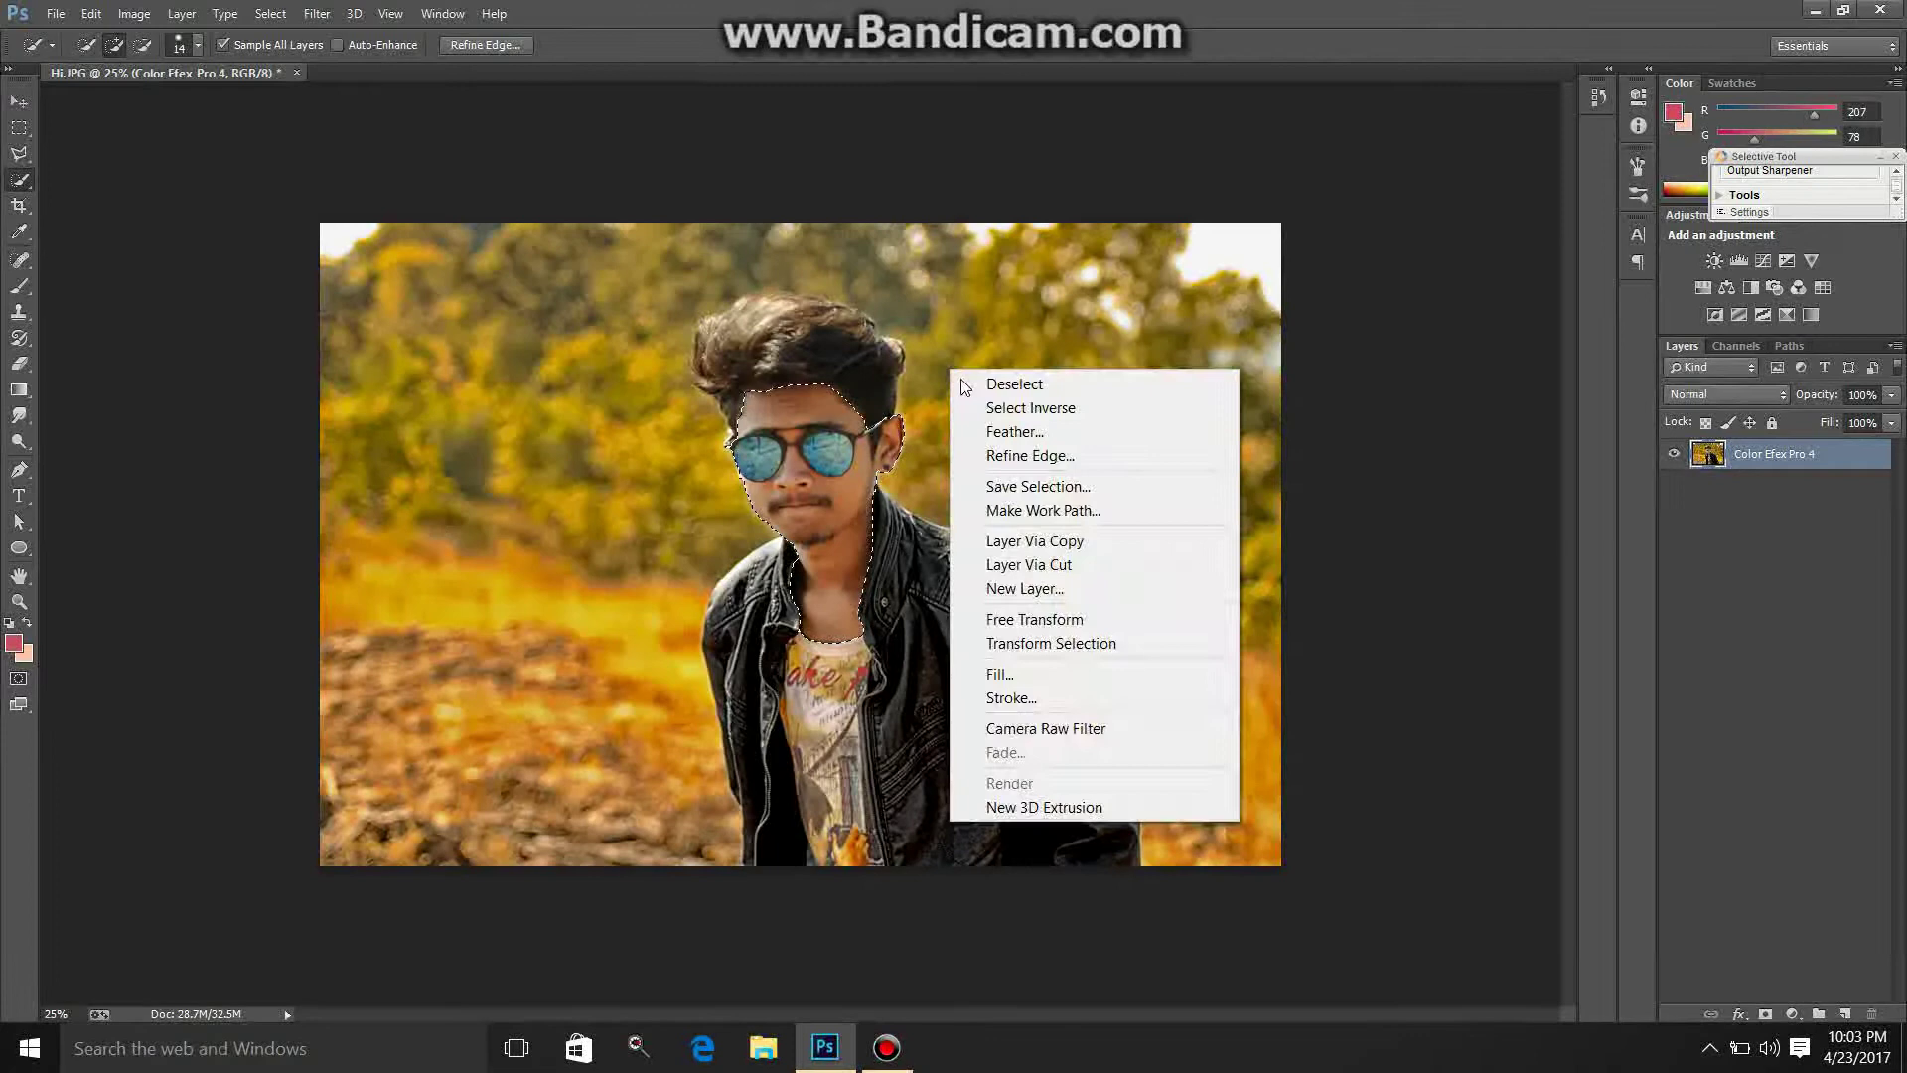
left_click(1014, 385)
left_click(17, 602)
left_click(776, 600)
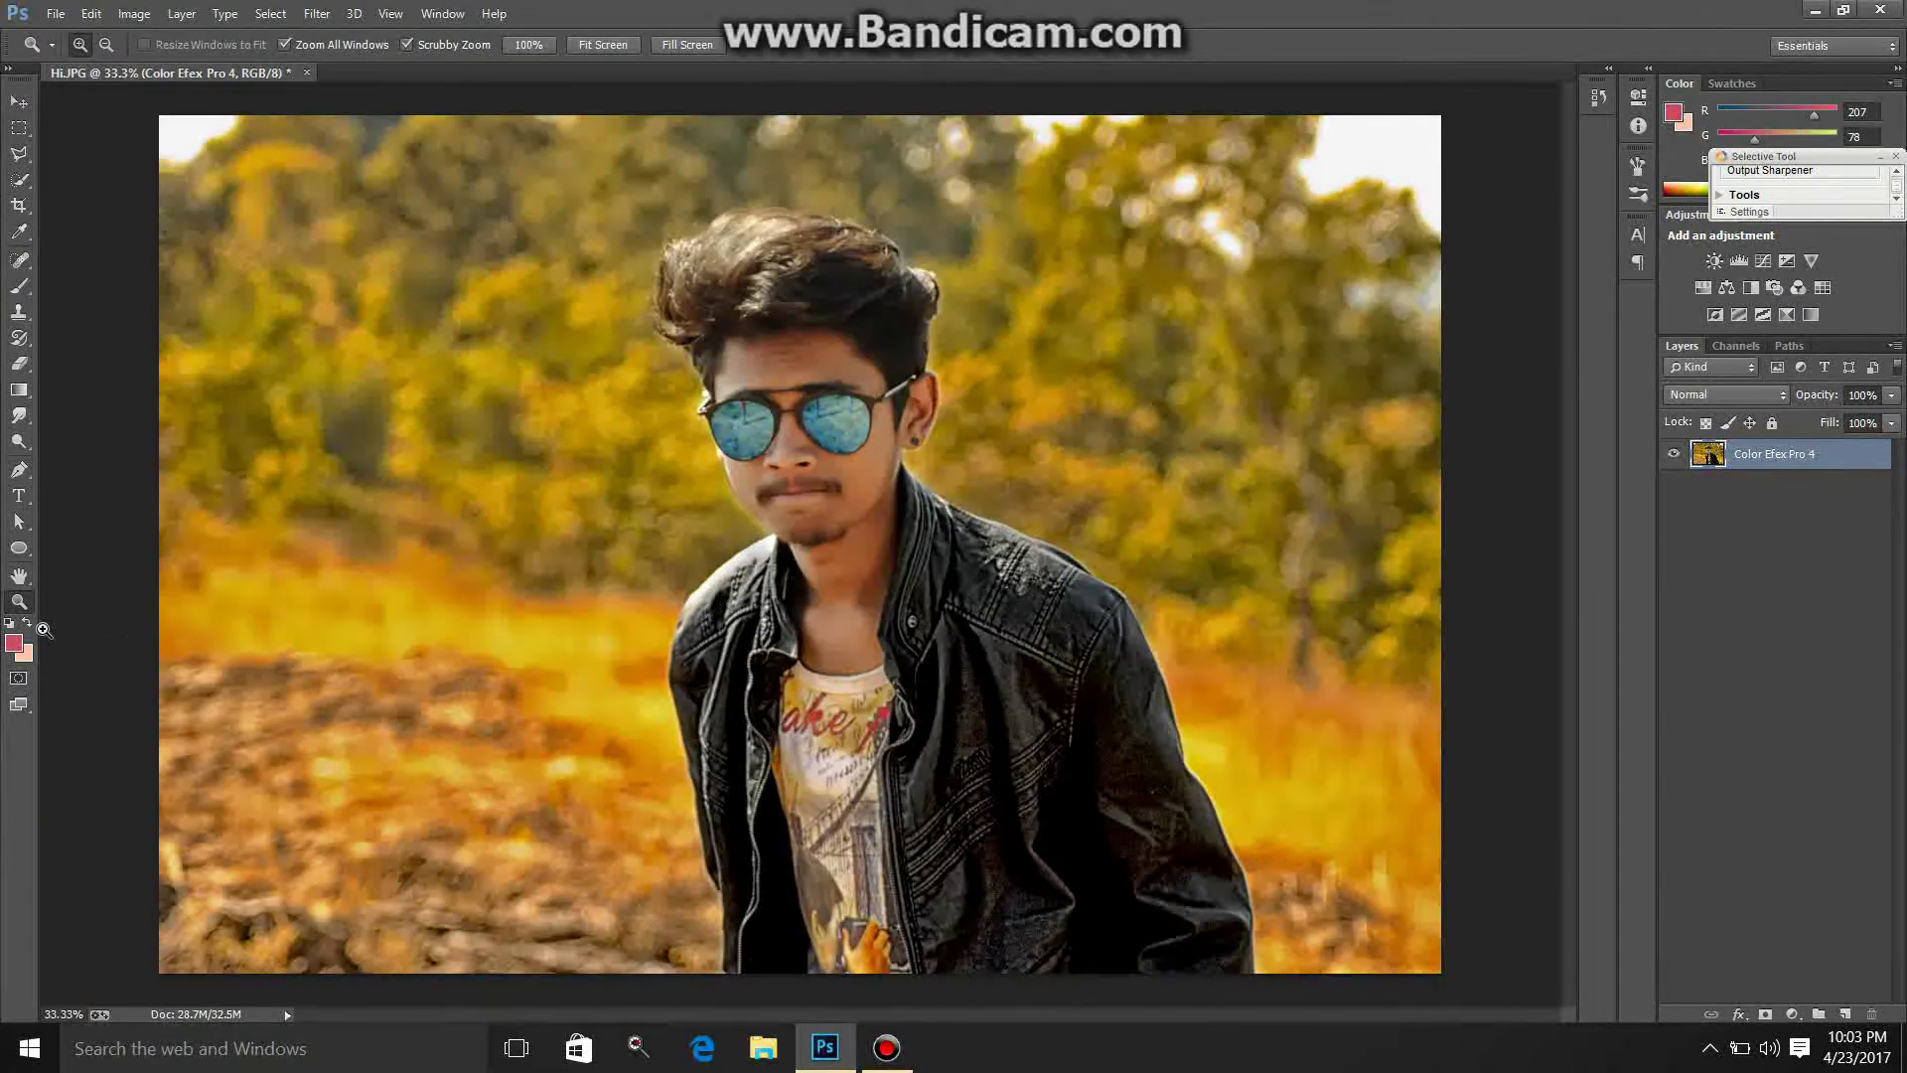
Step: Set white as the painting colour and ready a 131 px Mixer Brush
left_click(9, 624)
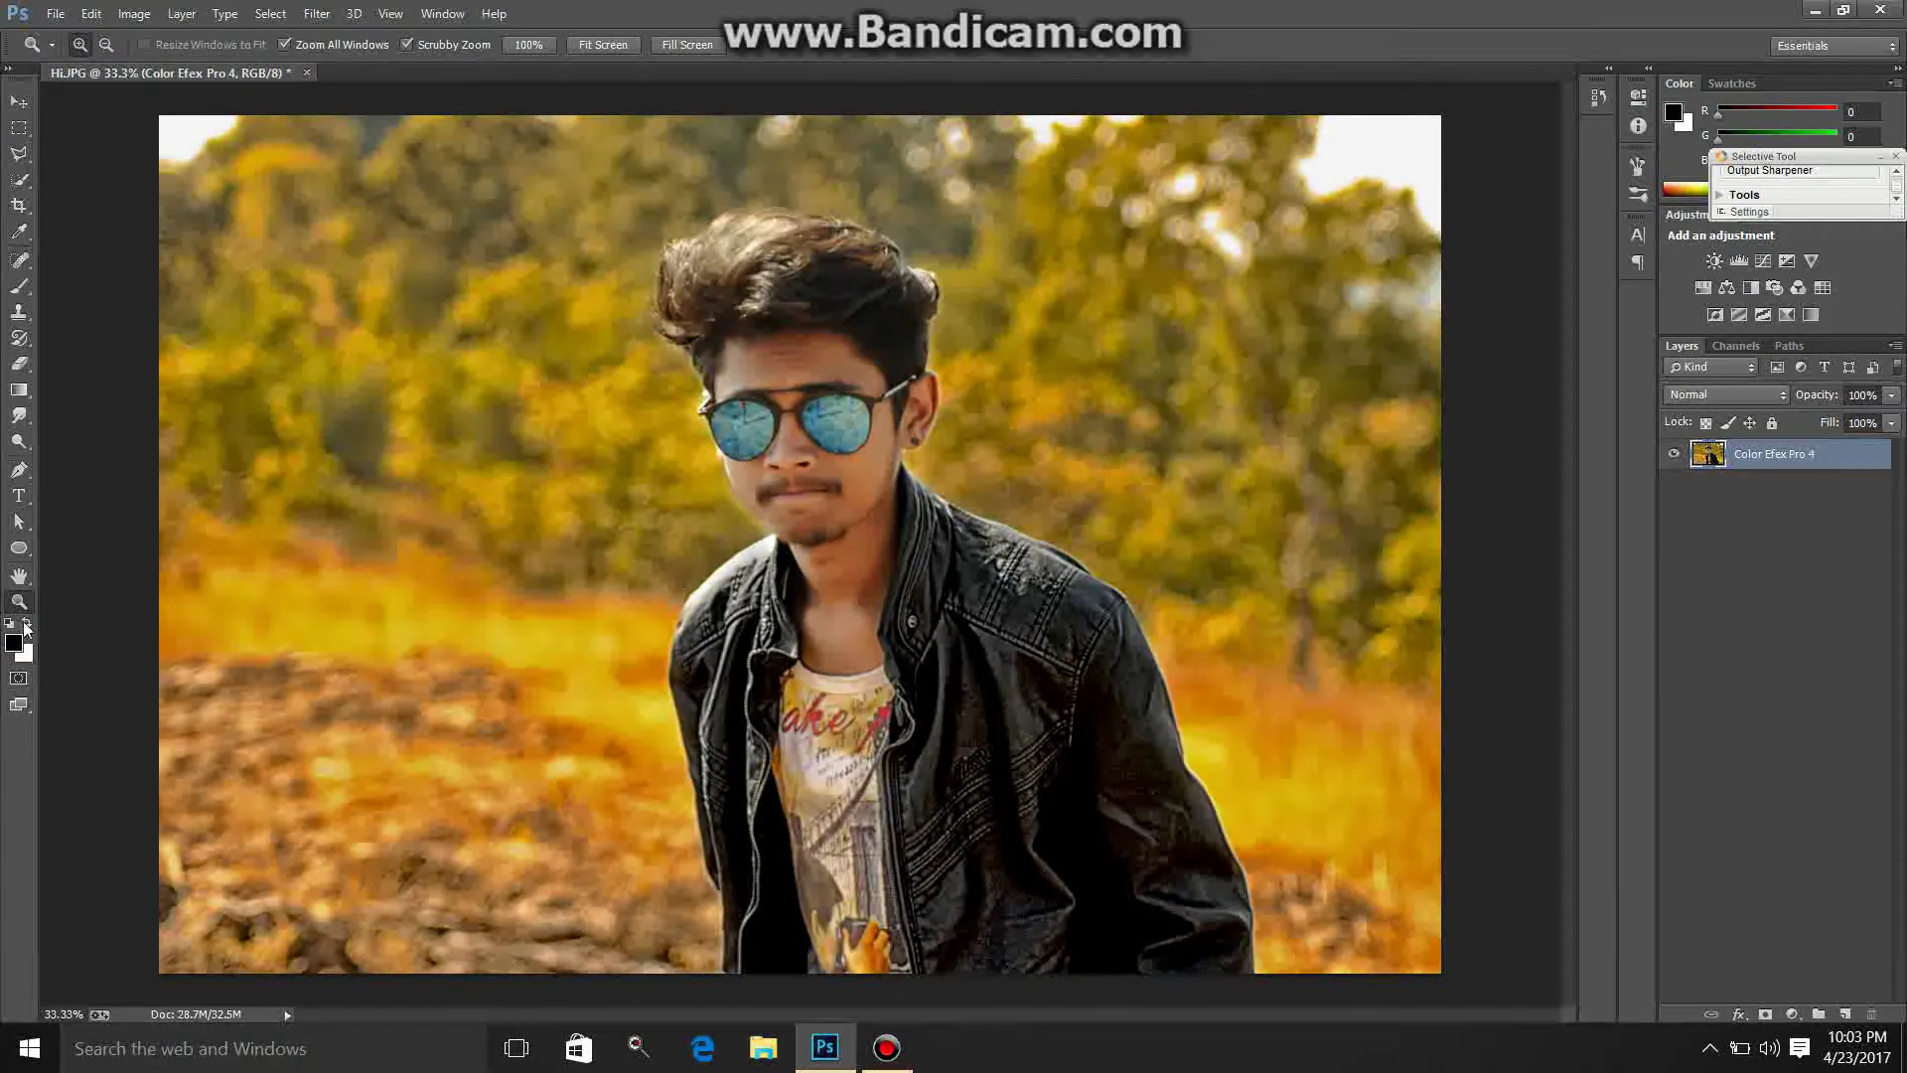
left_click(27, 623)
left_click(18, 288)
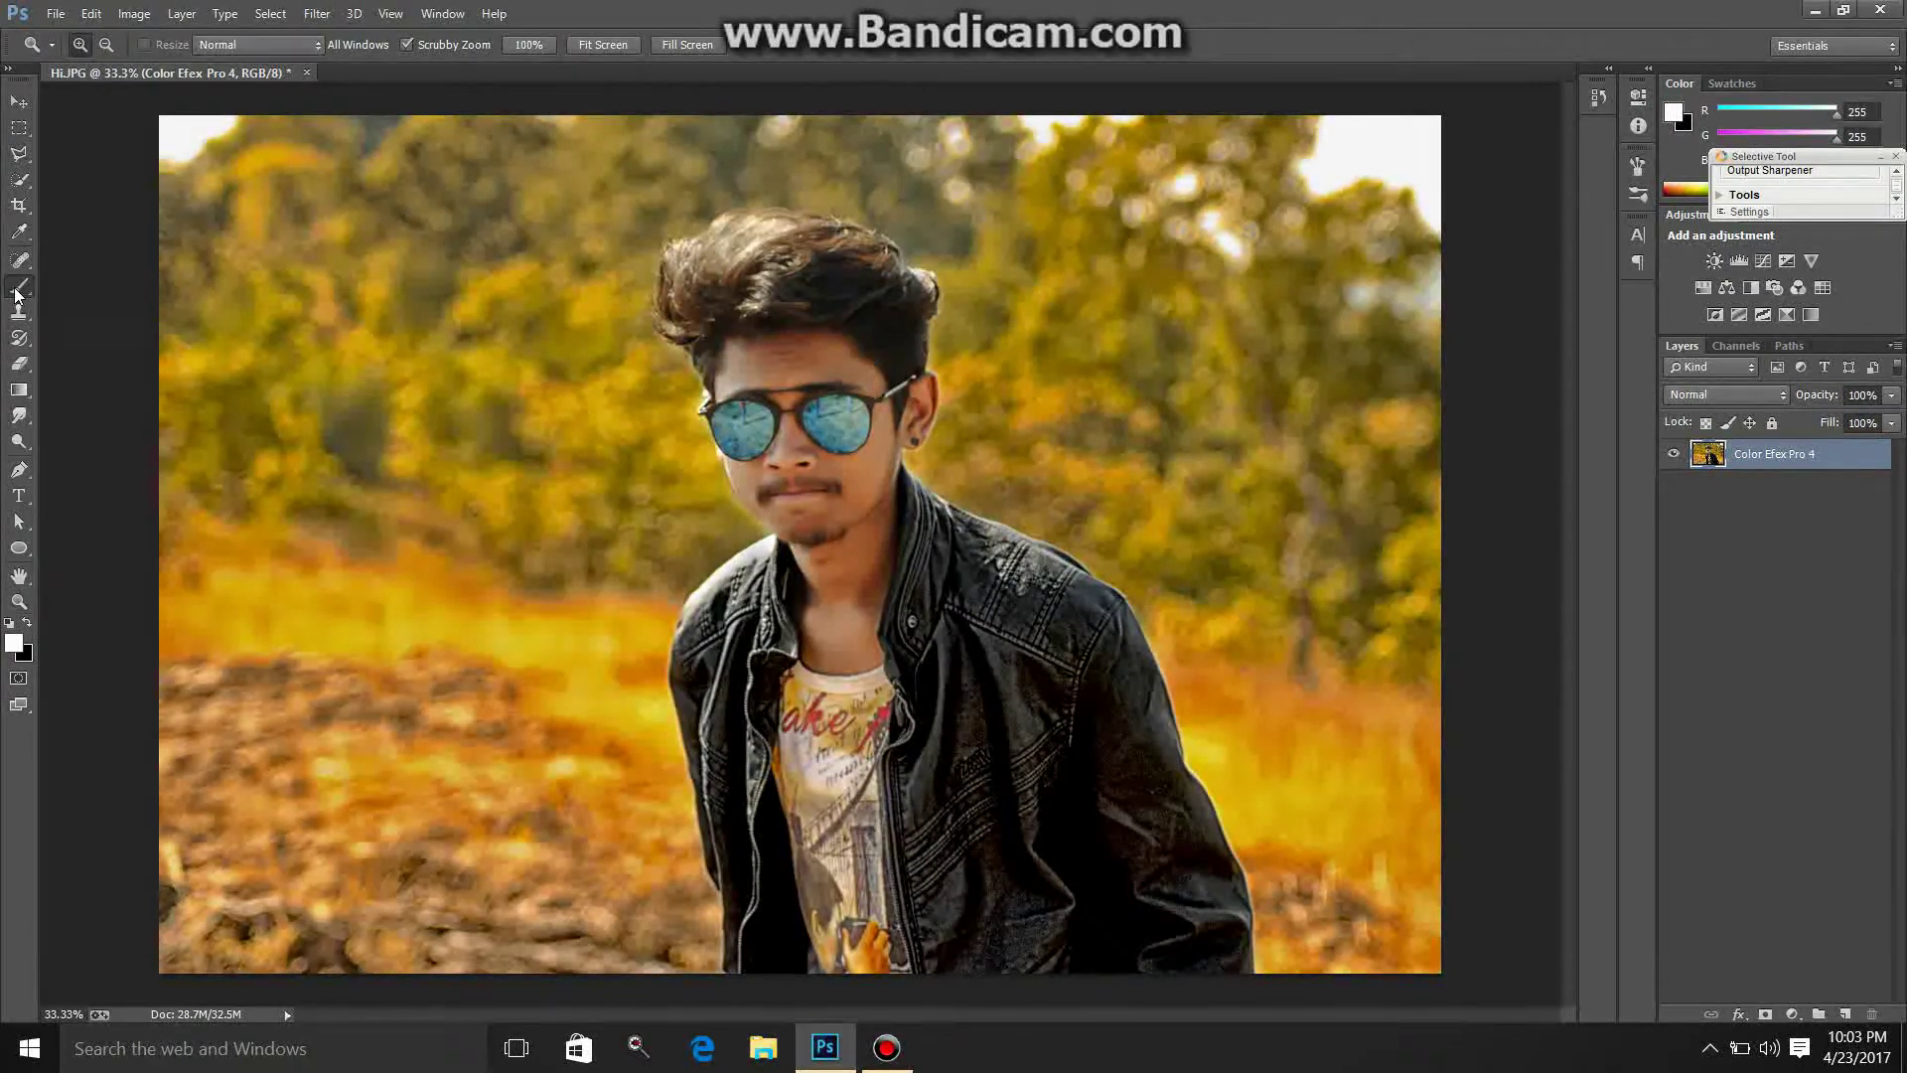
right_click(17, 294)
left_click(110, 344)
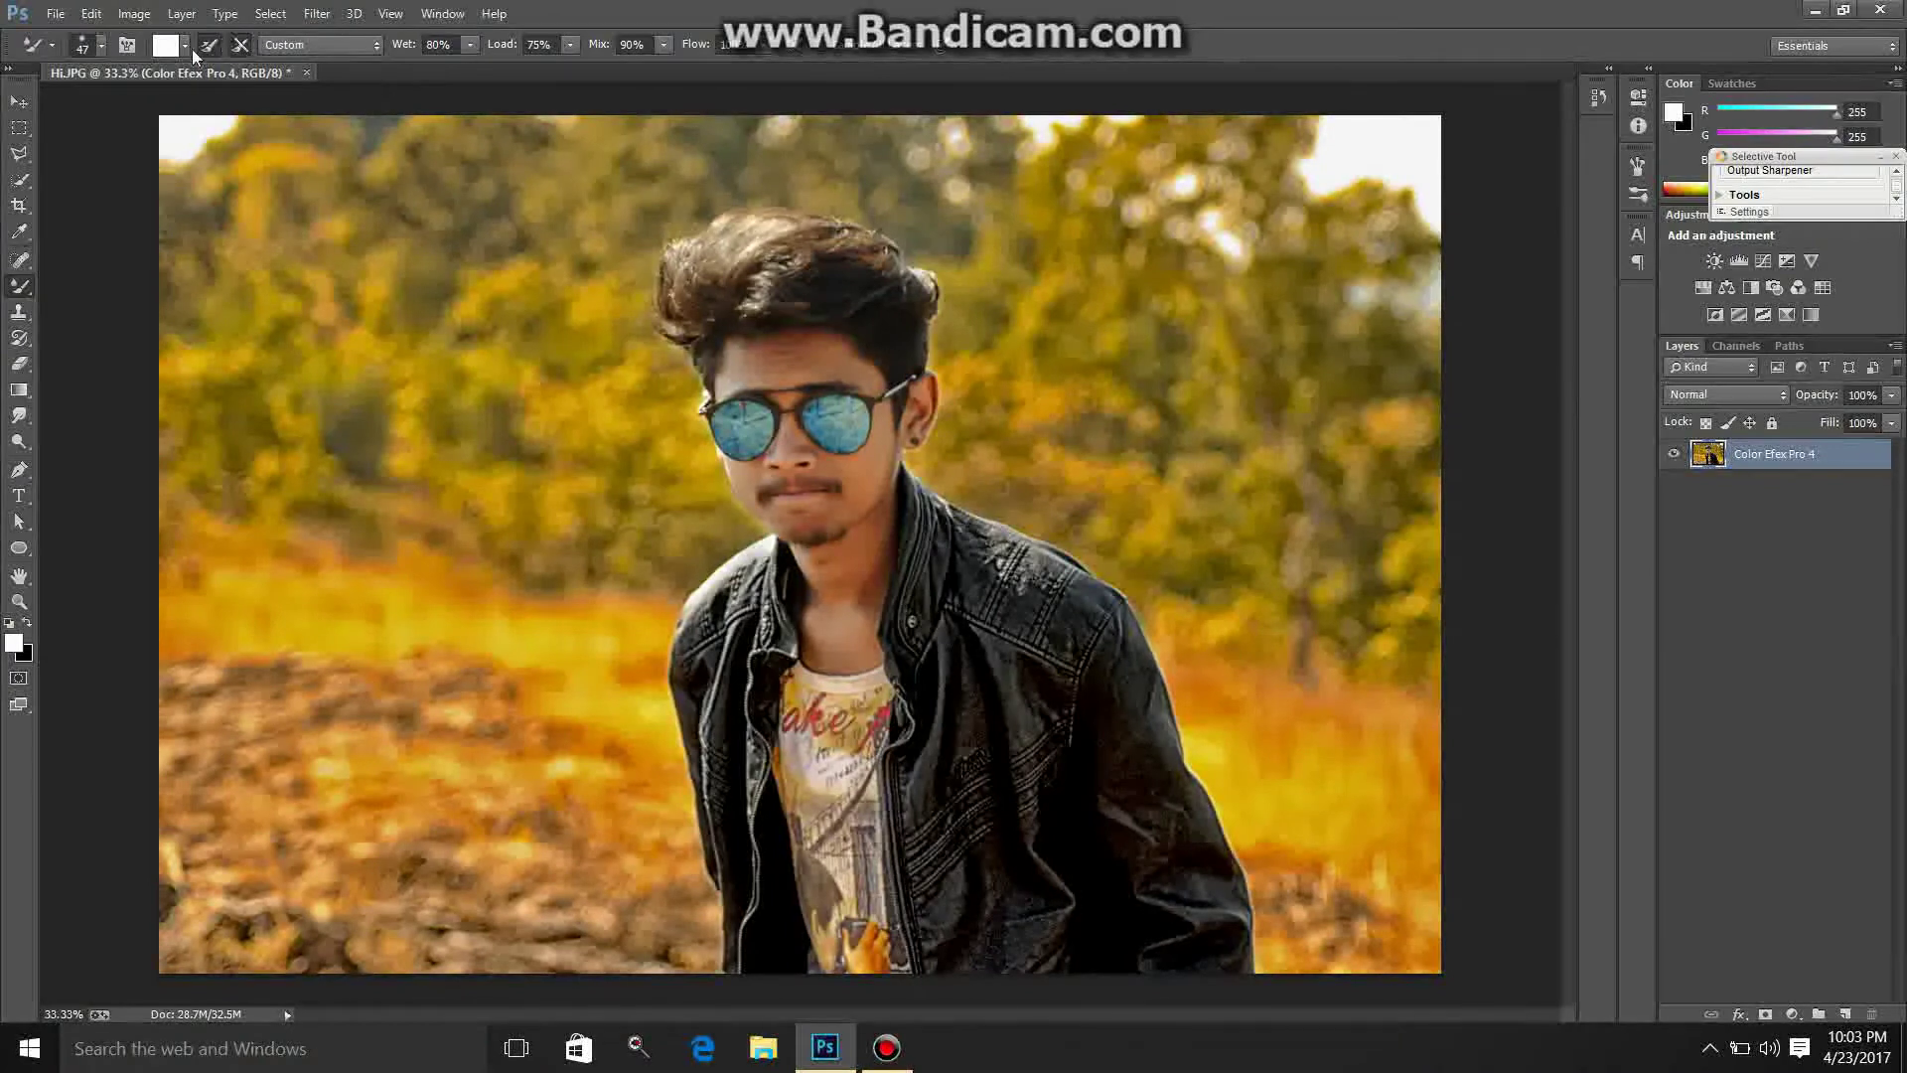
left_click(101, 51)
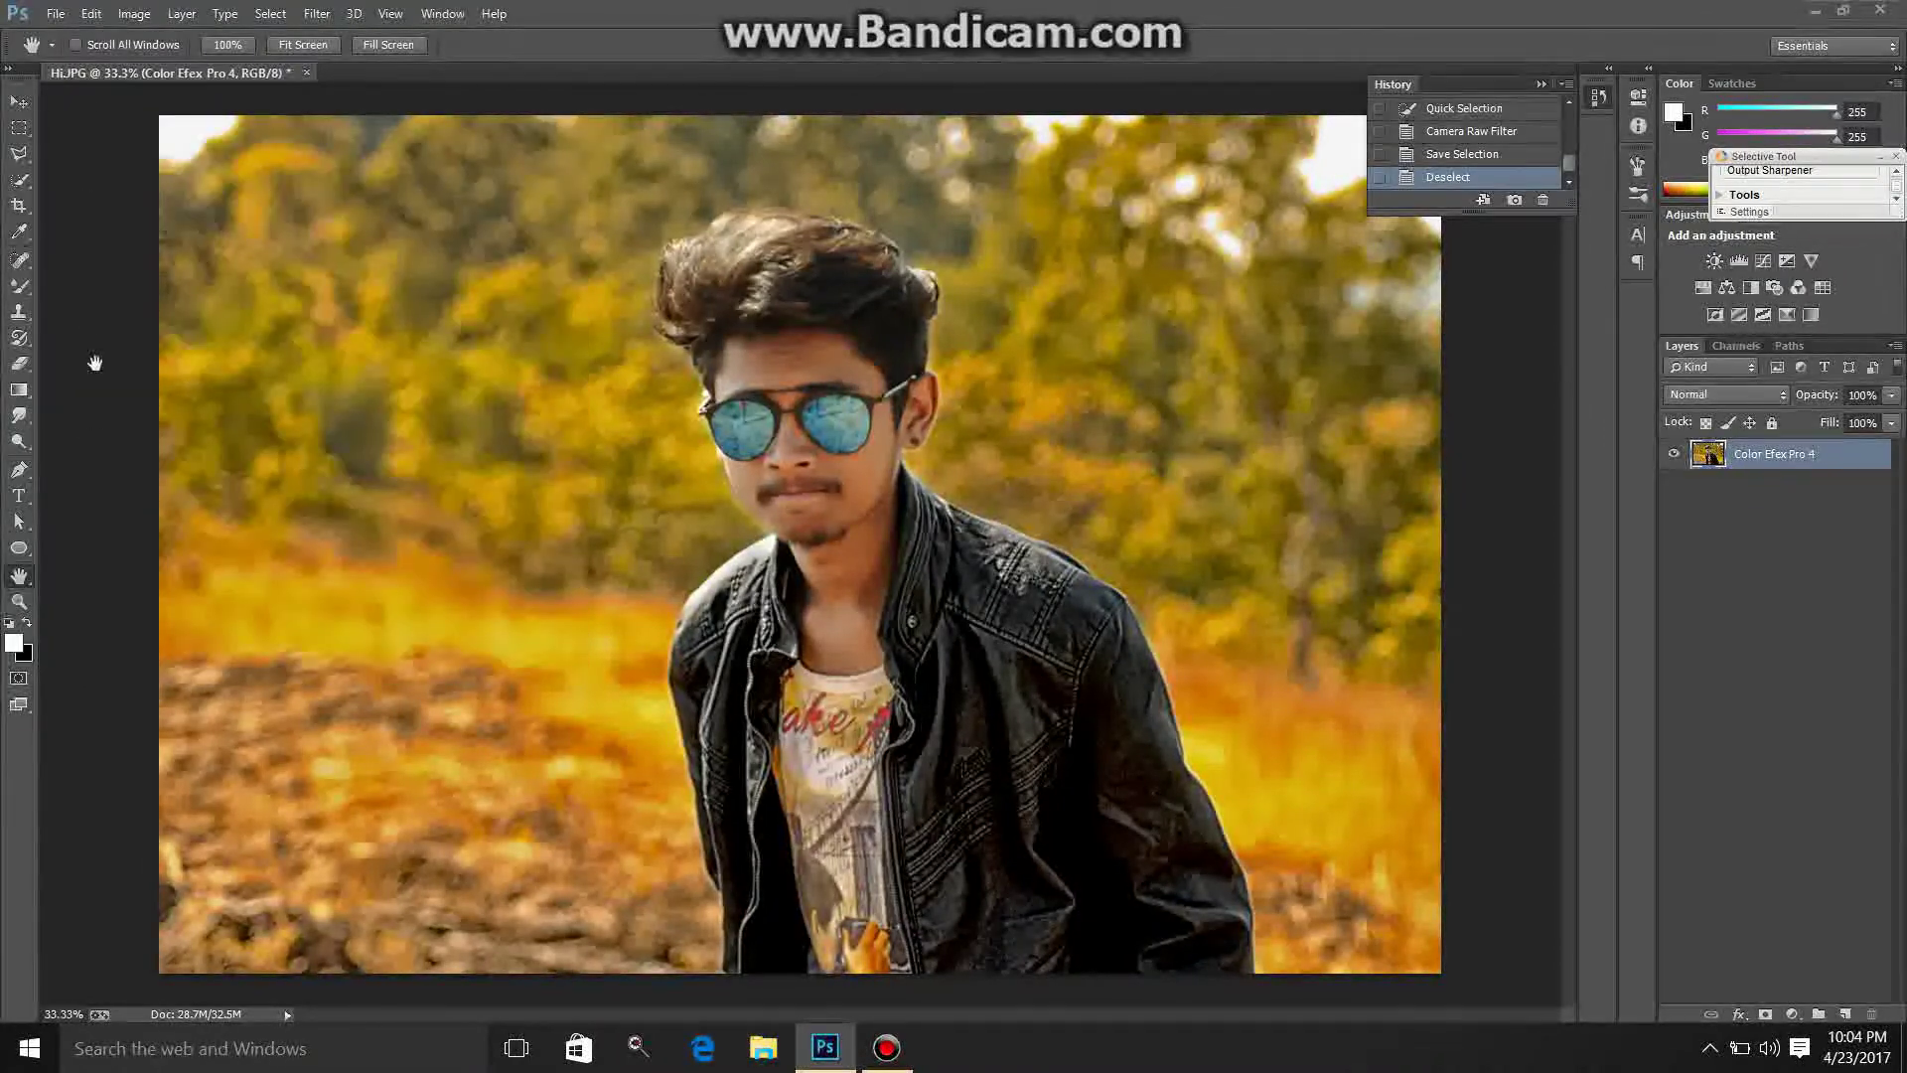
left_click(17, 298)
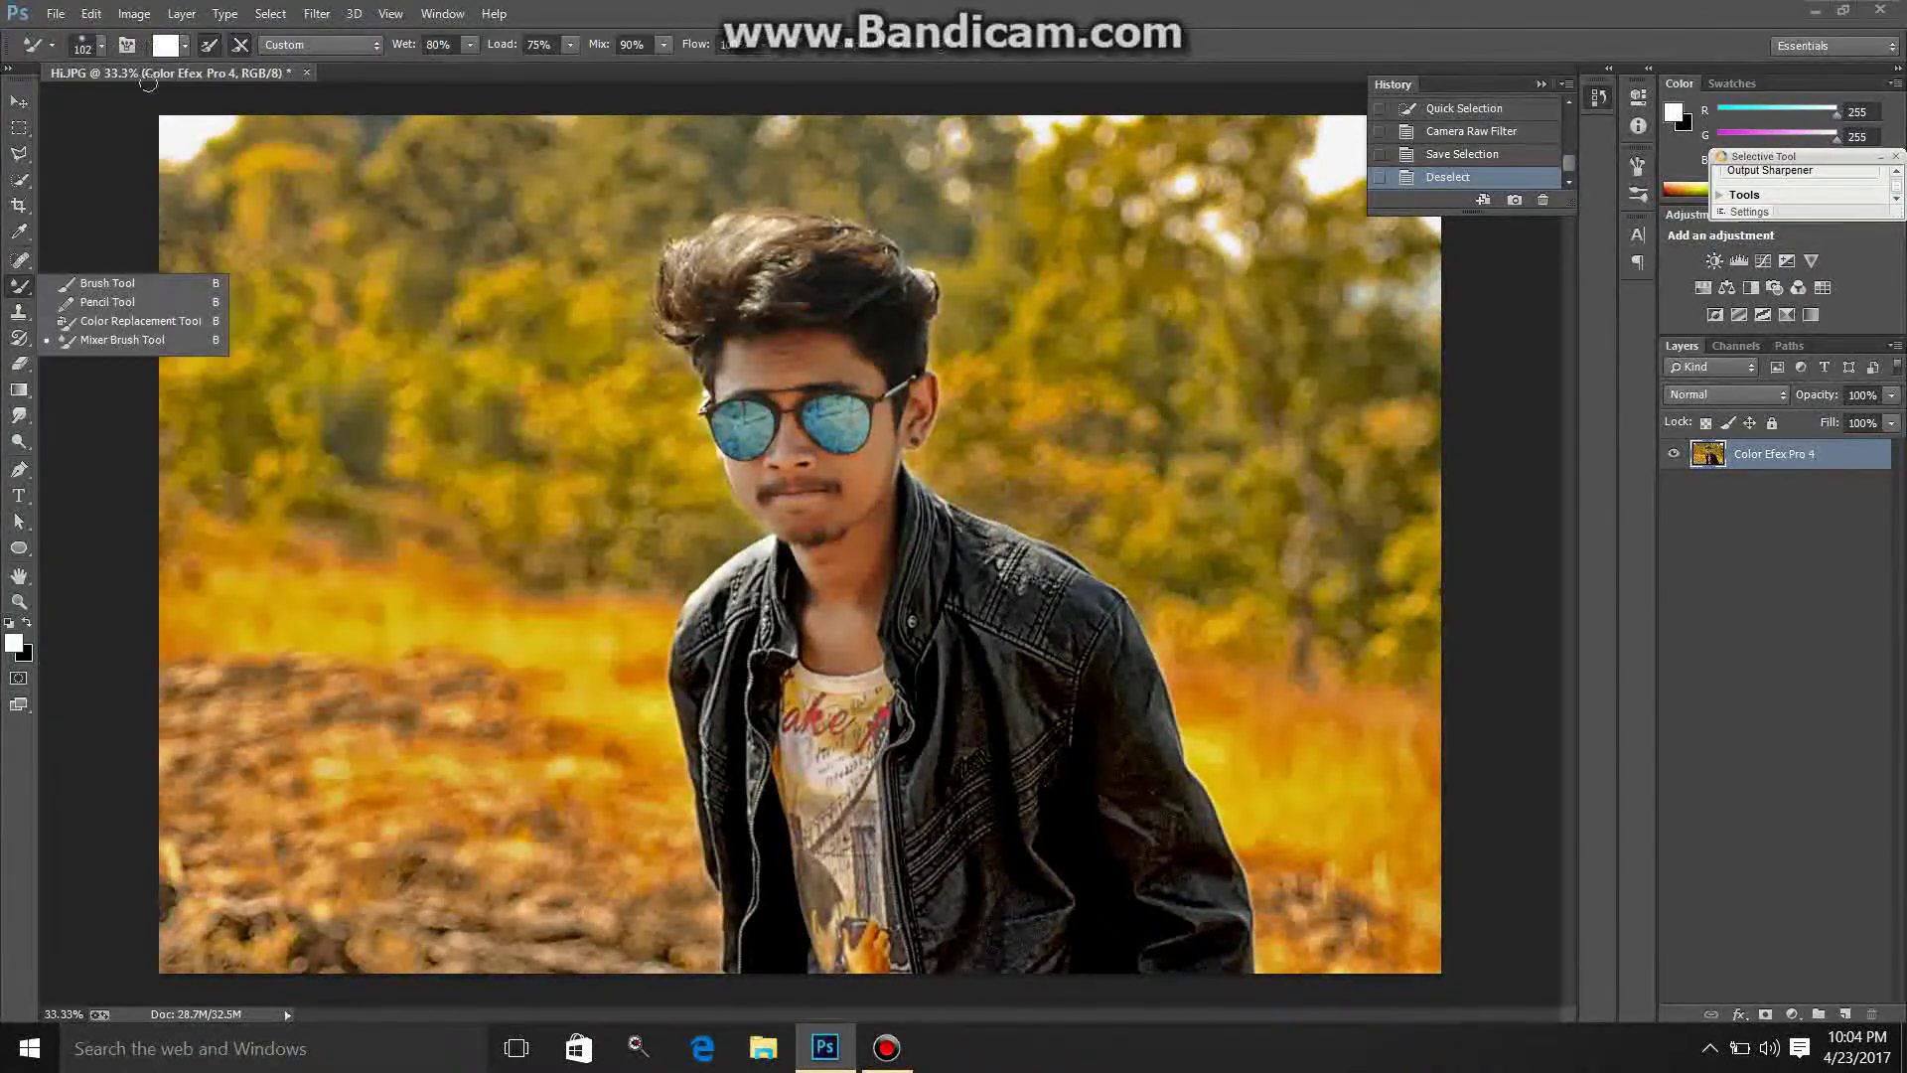
left_click(101, 44)
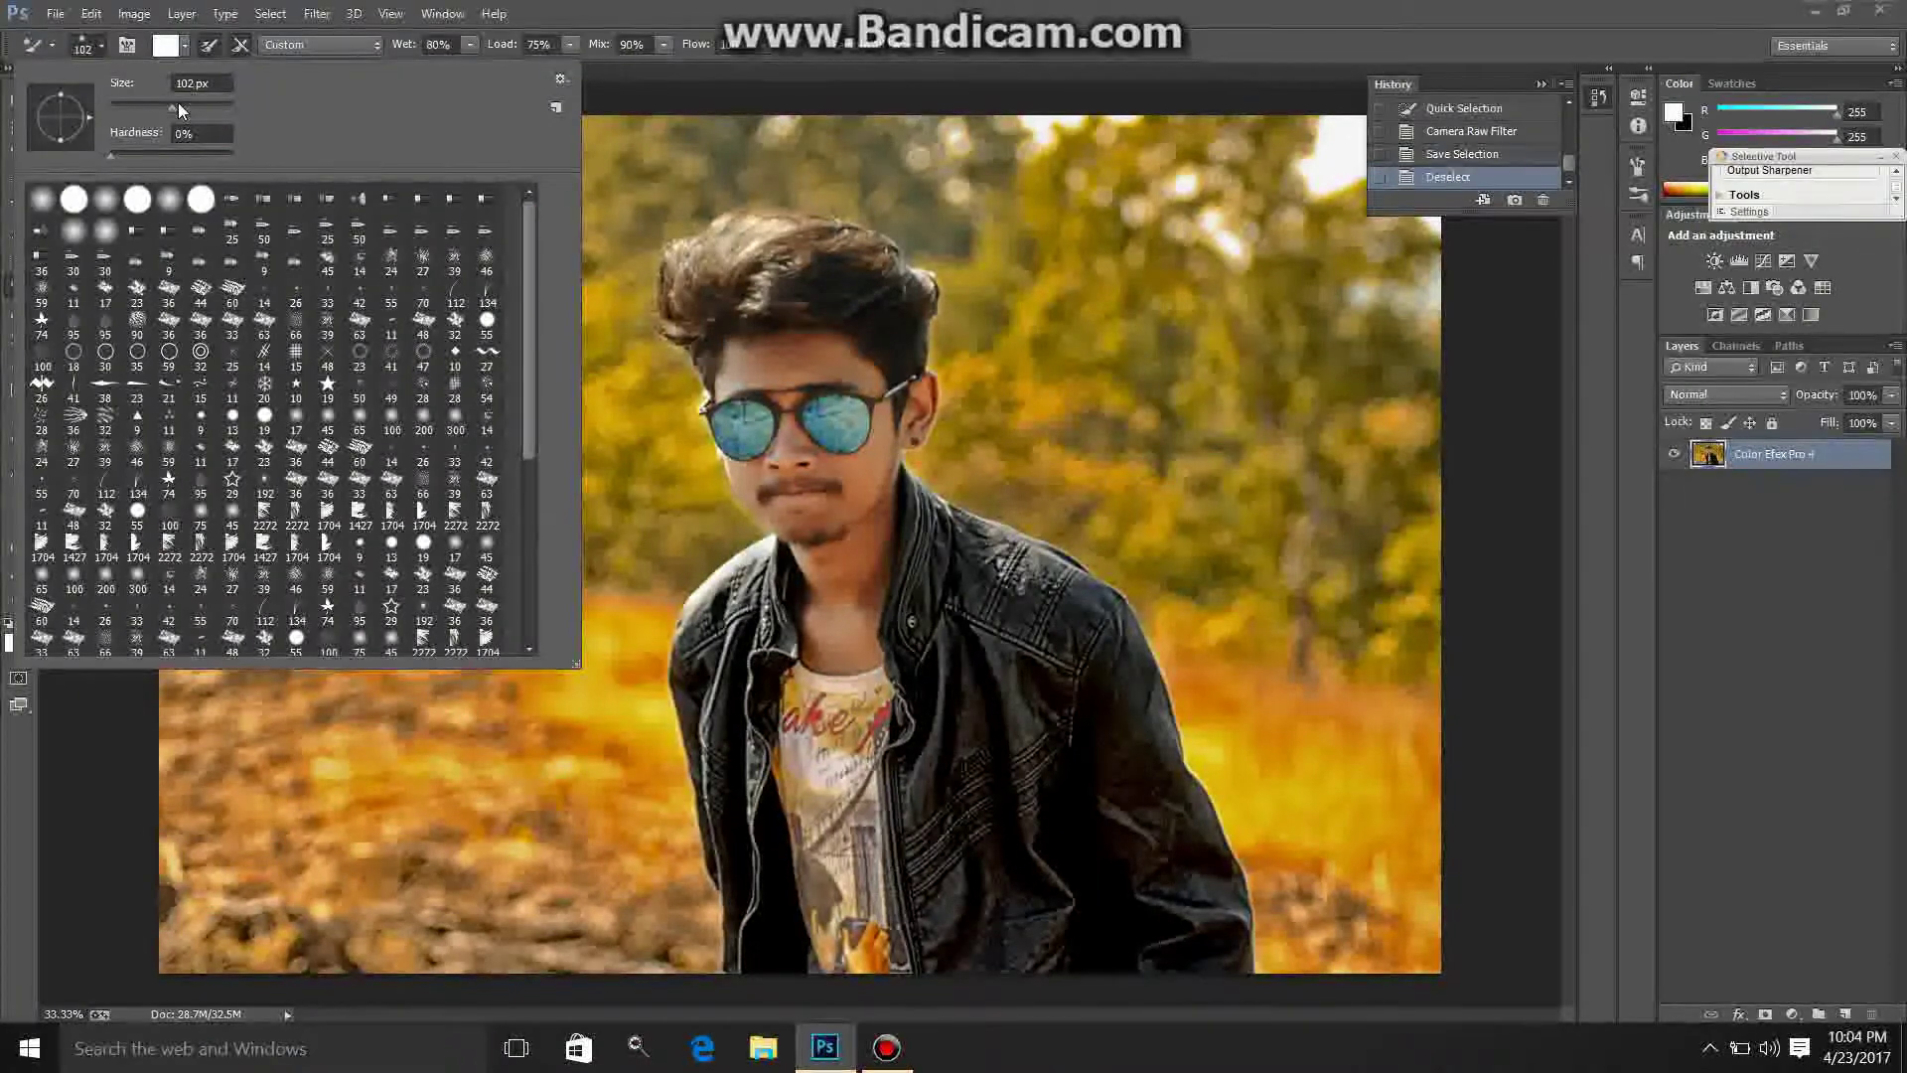
mouse_move(176, 105)
left_mouse_down()
mouse_move(195, 111)
mouse_move(180, 103)
left_mouse_up()
key("Return")
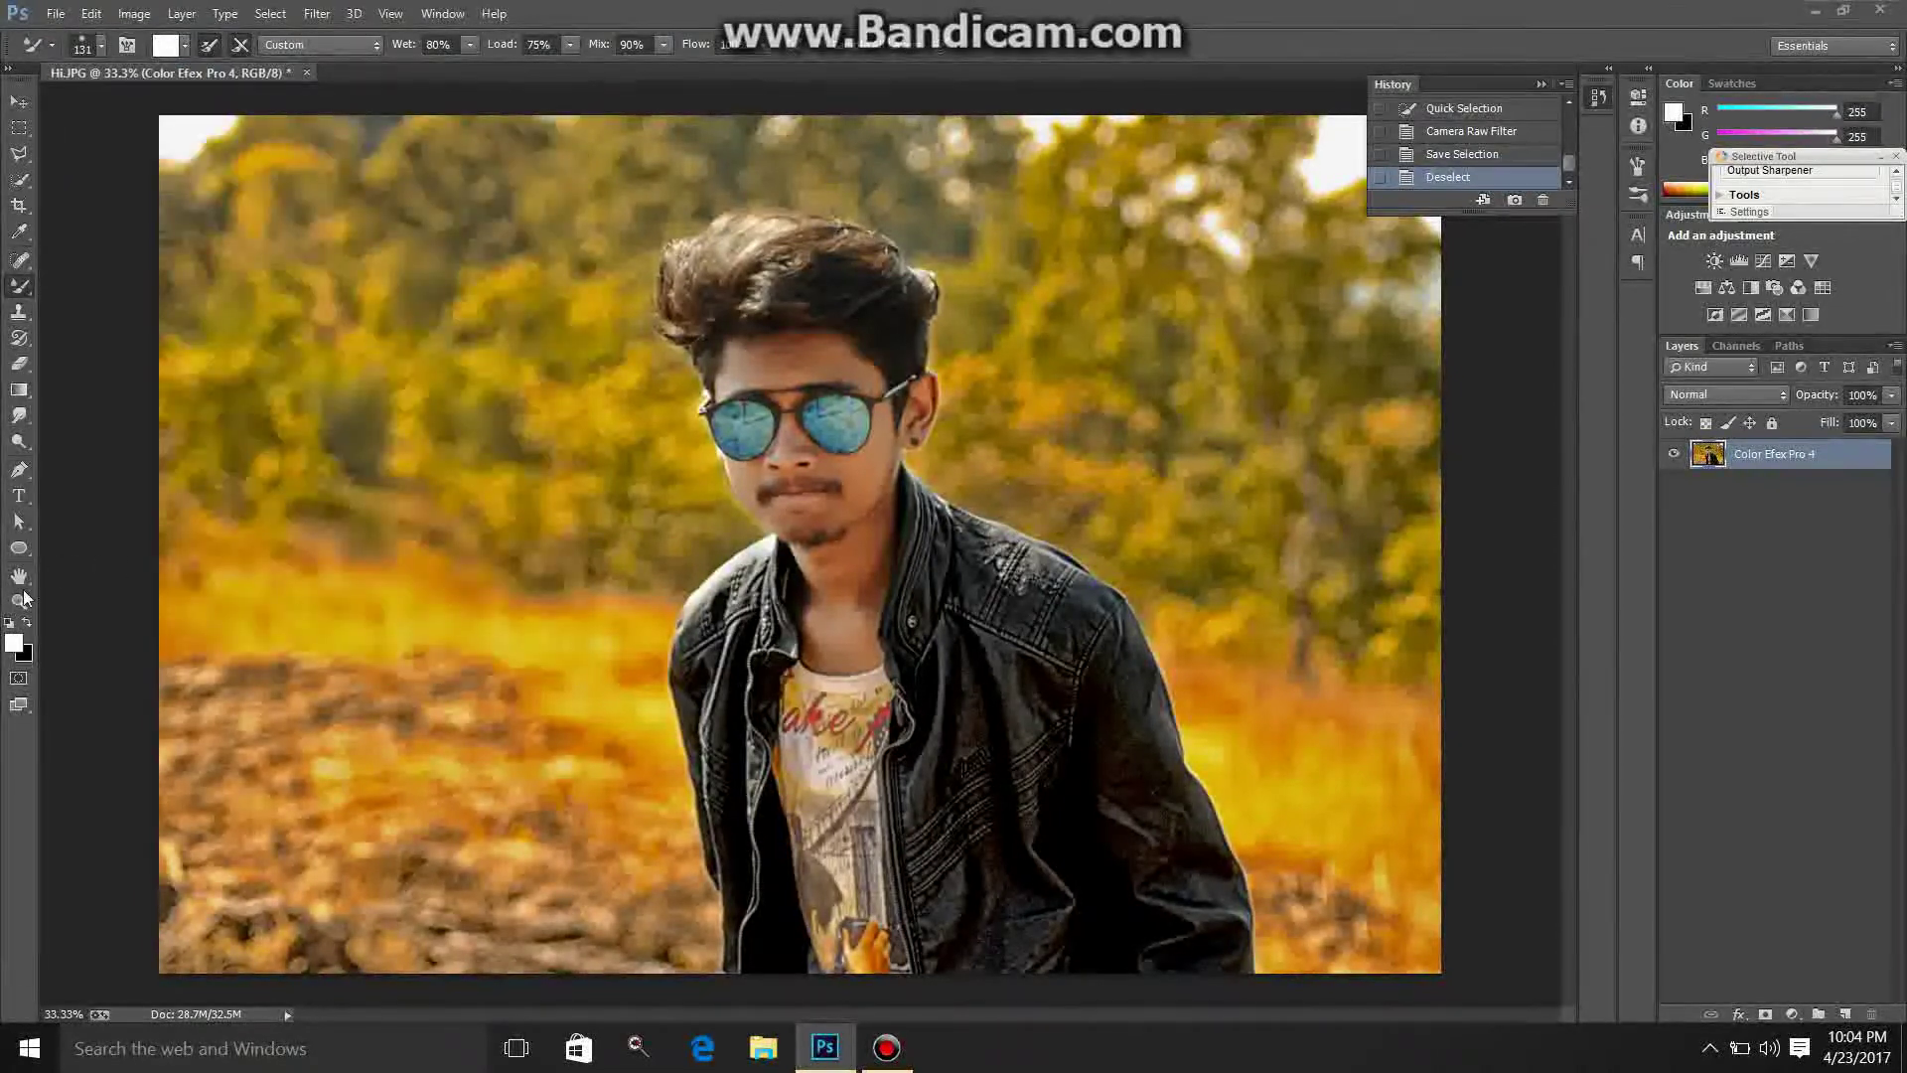
Step: At 50% zoom, smear Mixer Brush strokes across the forehead and down the cheek
left_click(20, 600)
left_click(898, 521)
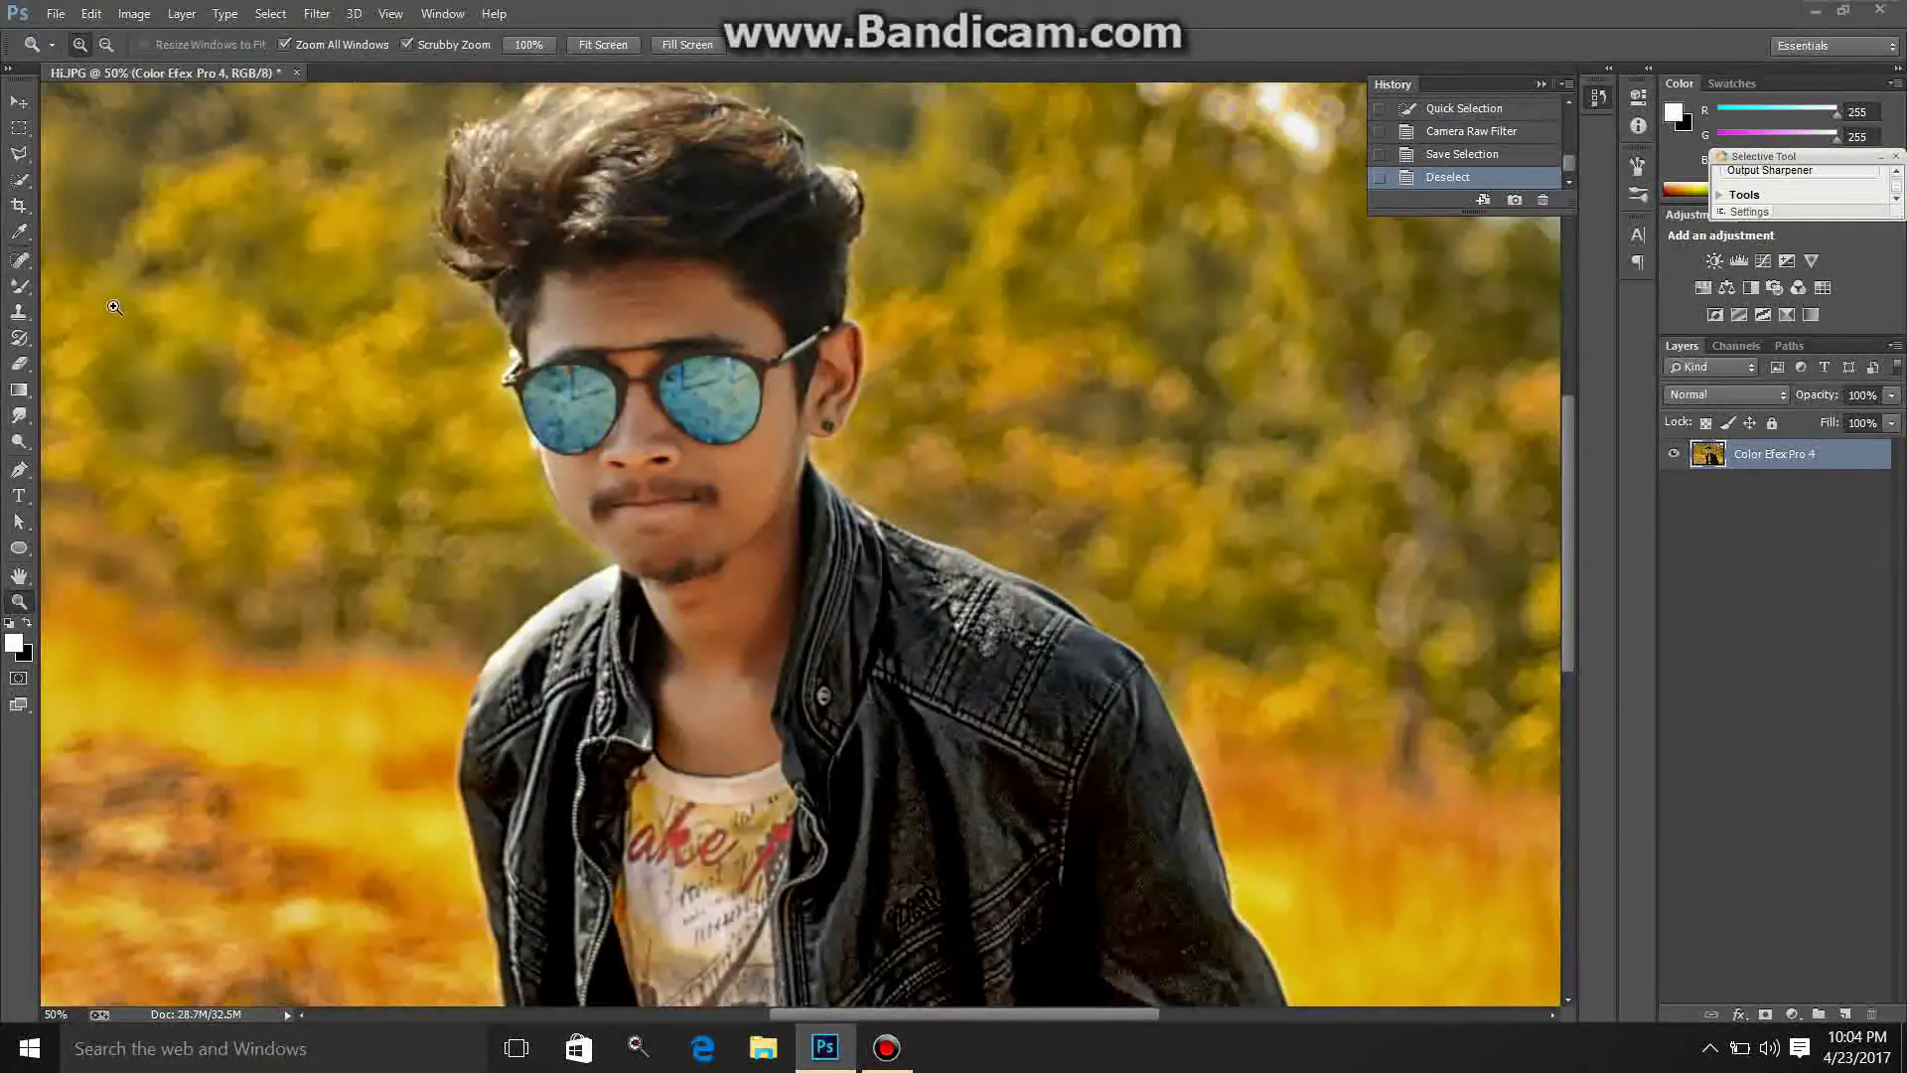
left_click(20, 288)
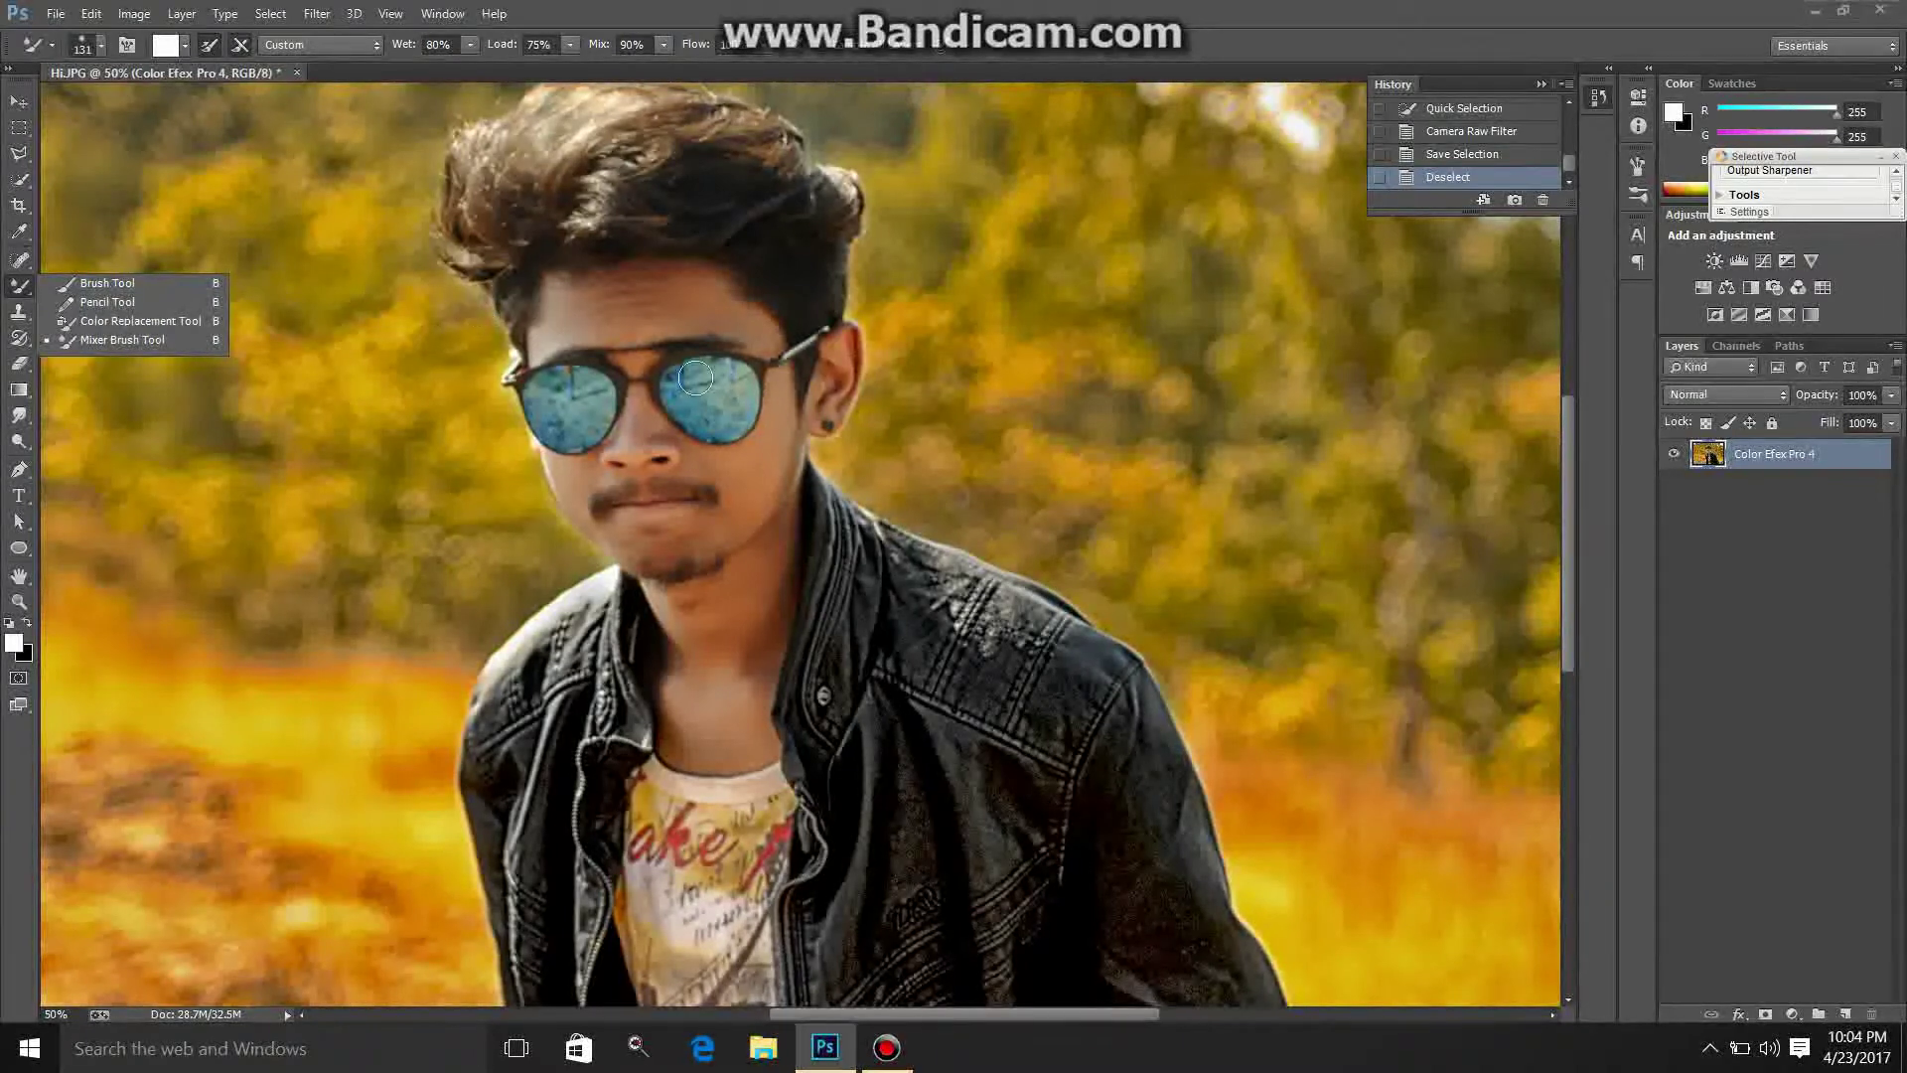
left_click_drag(593, 311, 762, 335)
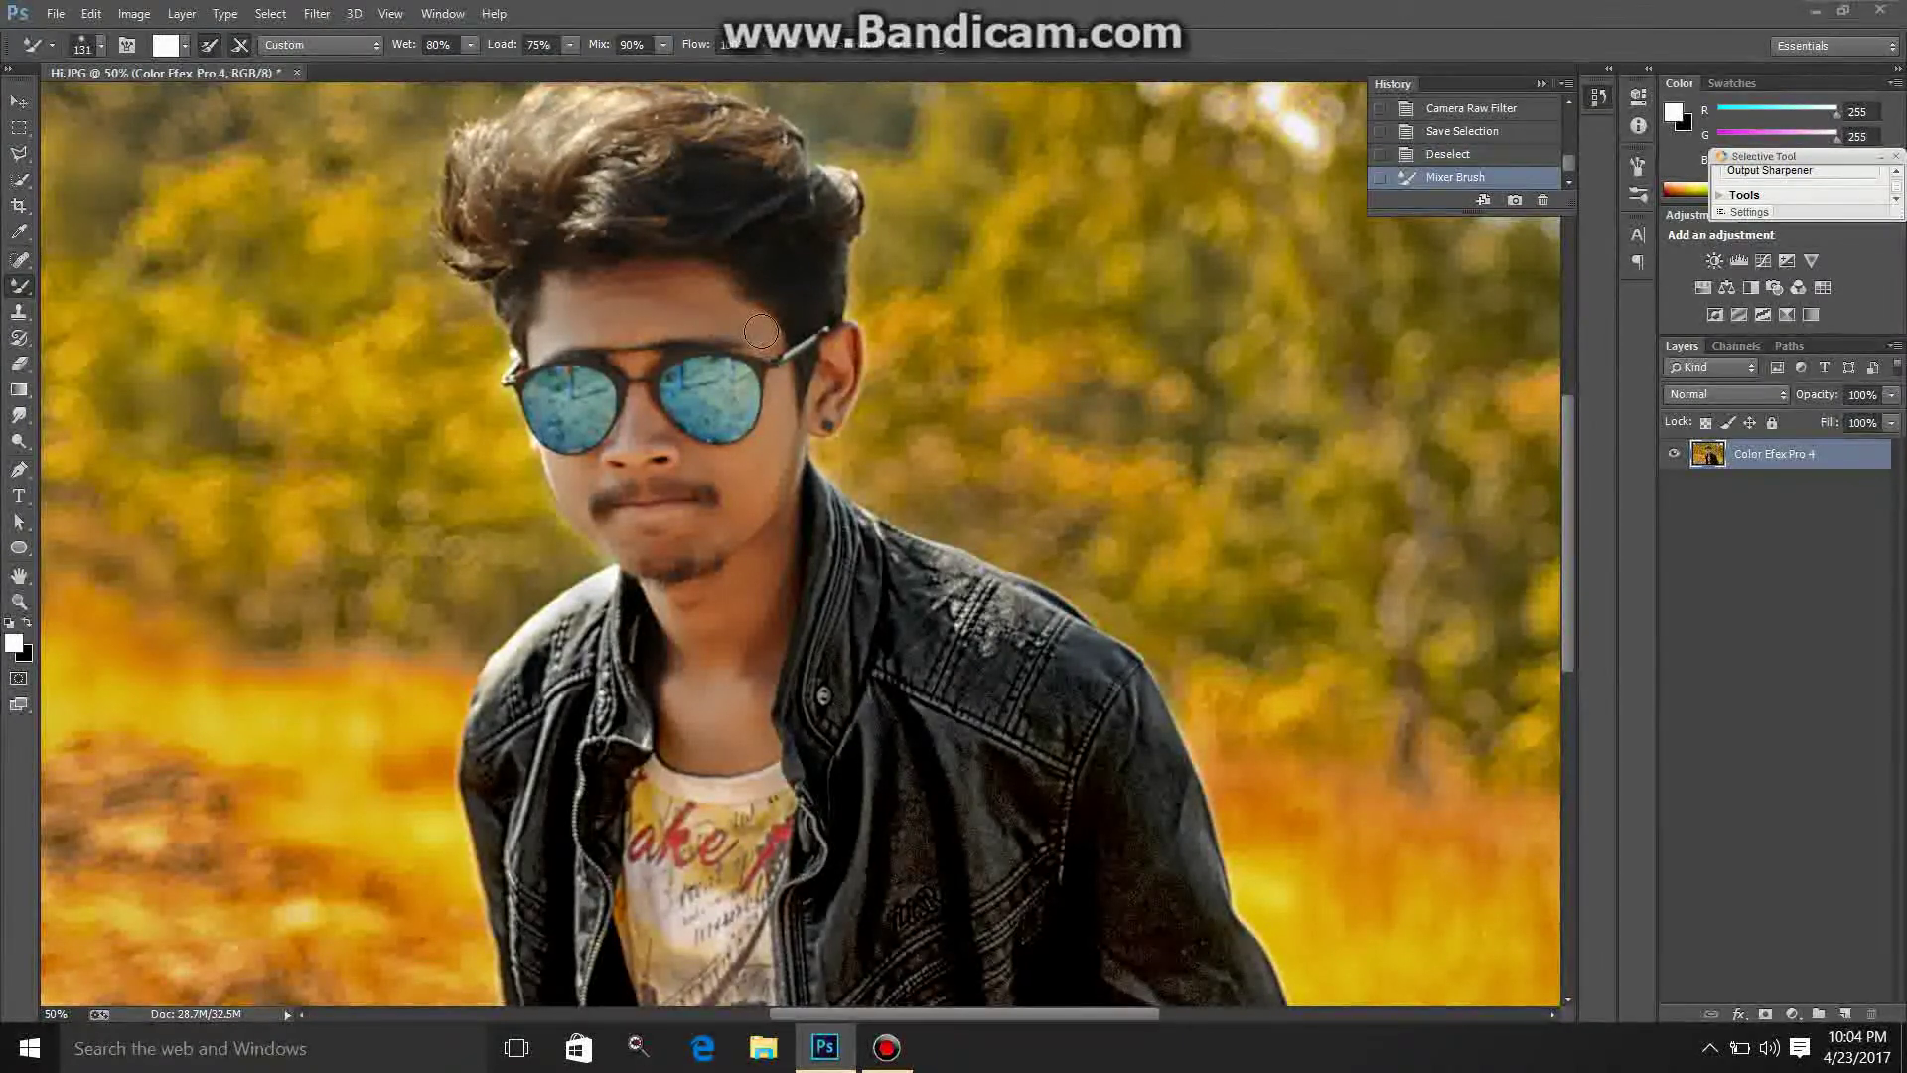
key("ctrl+z")
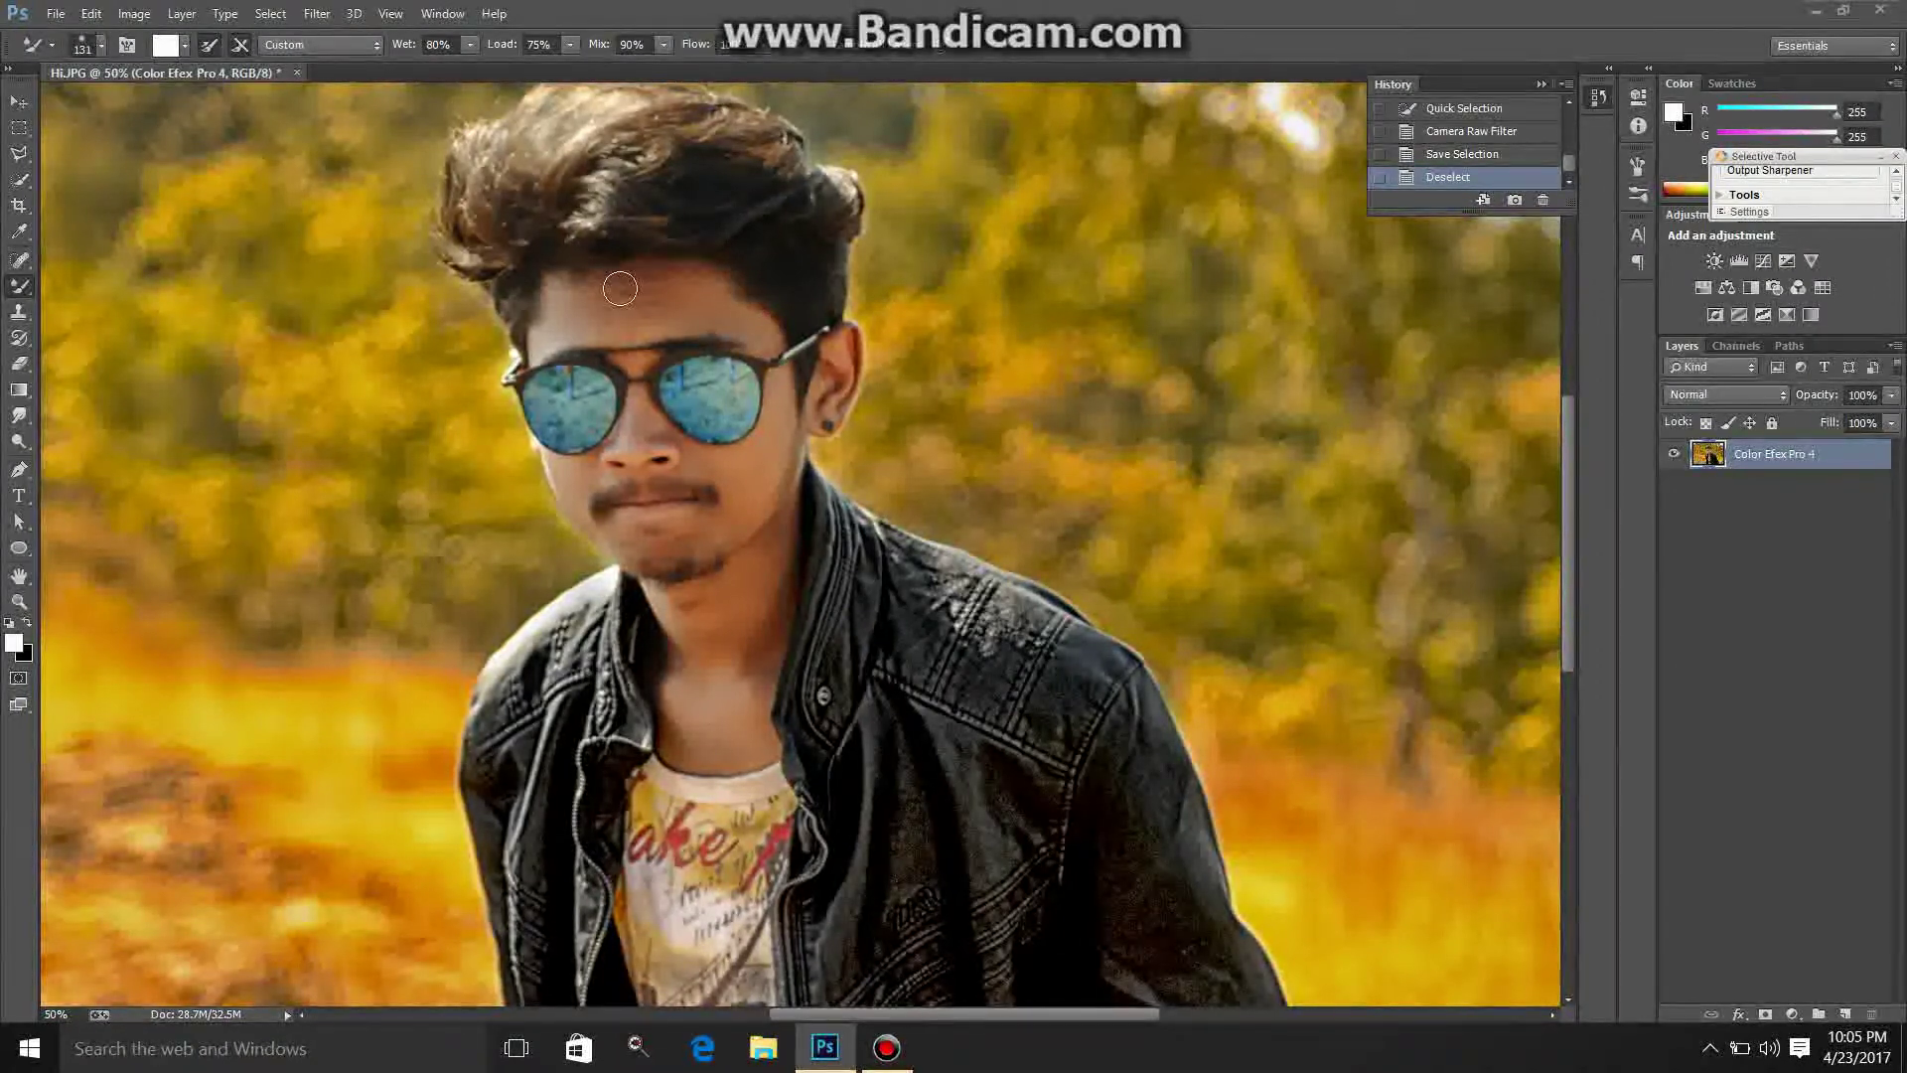
mouse_move(619, 290)
left_mouse_down()
mouse_move(639, 277)
mouse_move(727, 318)
left_mouse_up()
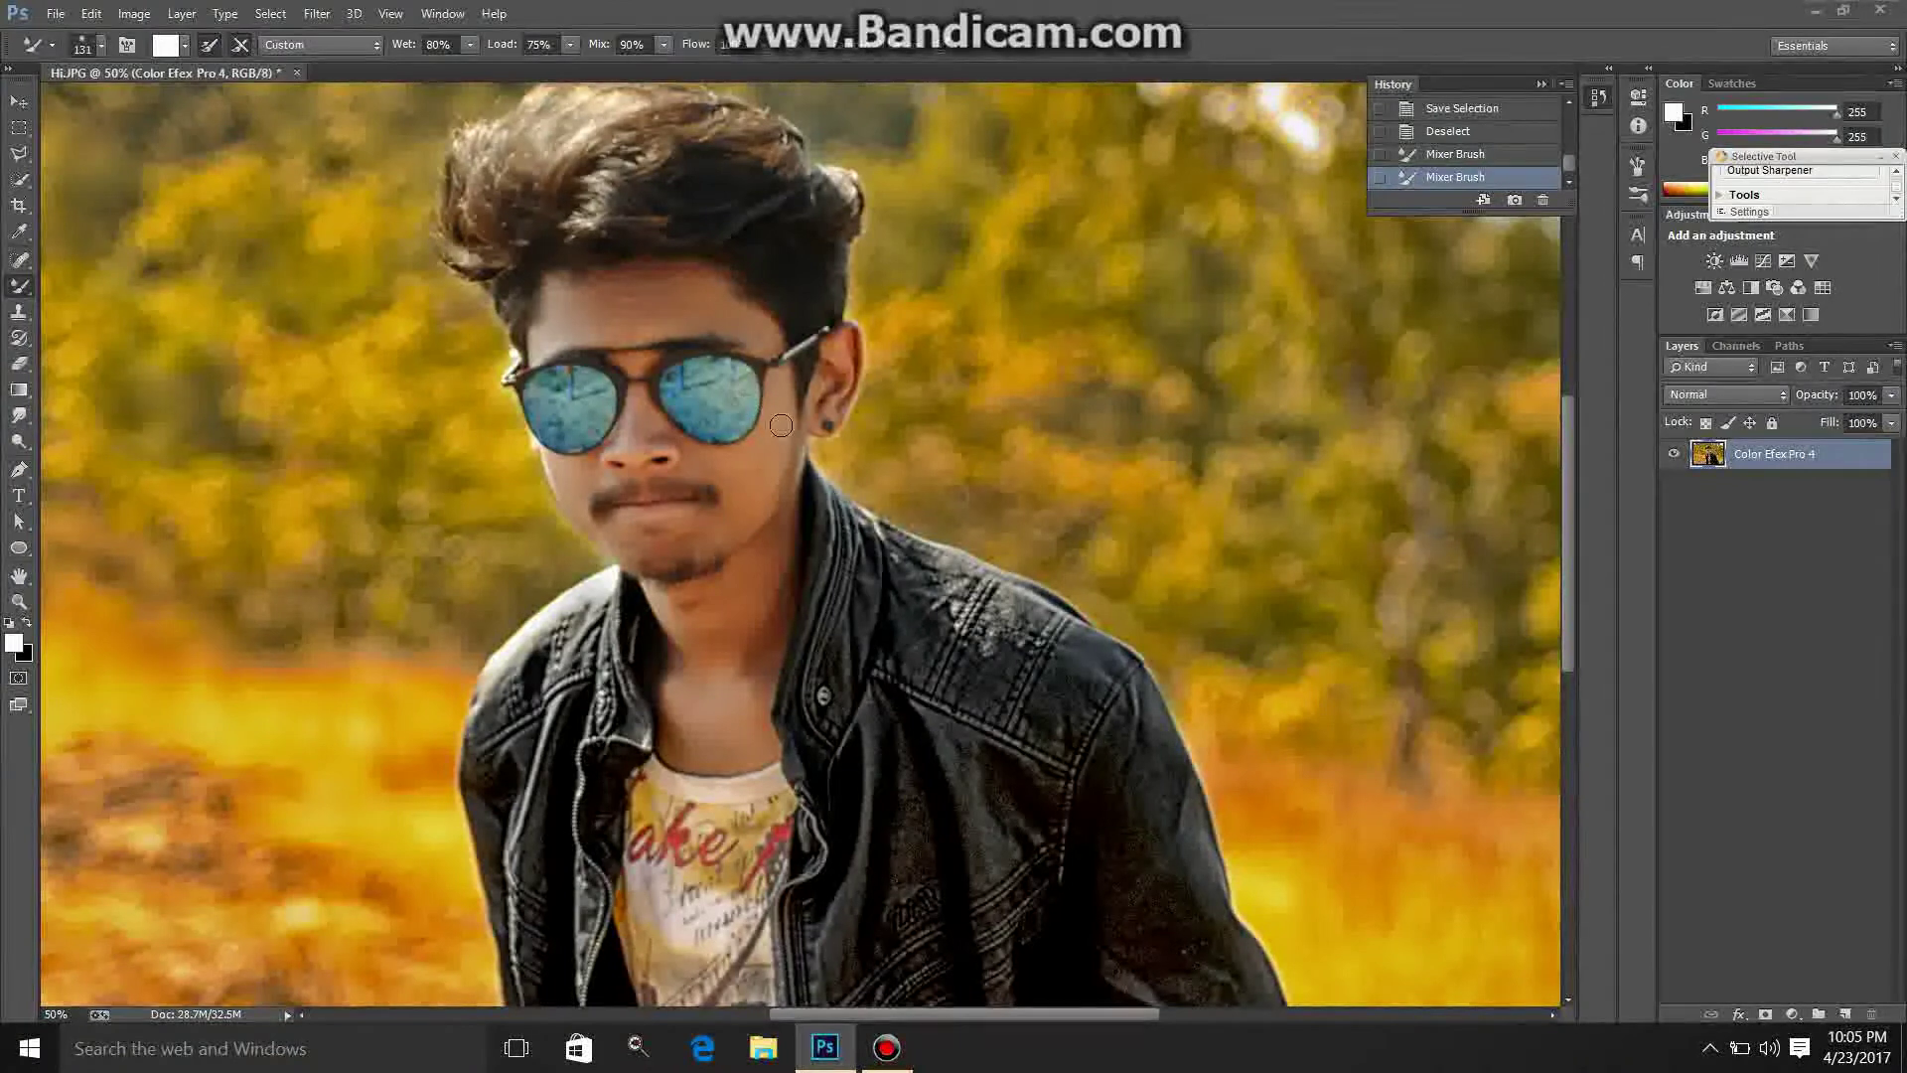
left_click_drag(778, 425, 750, 487)
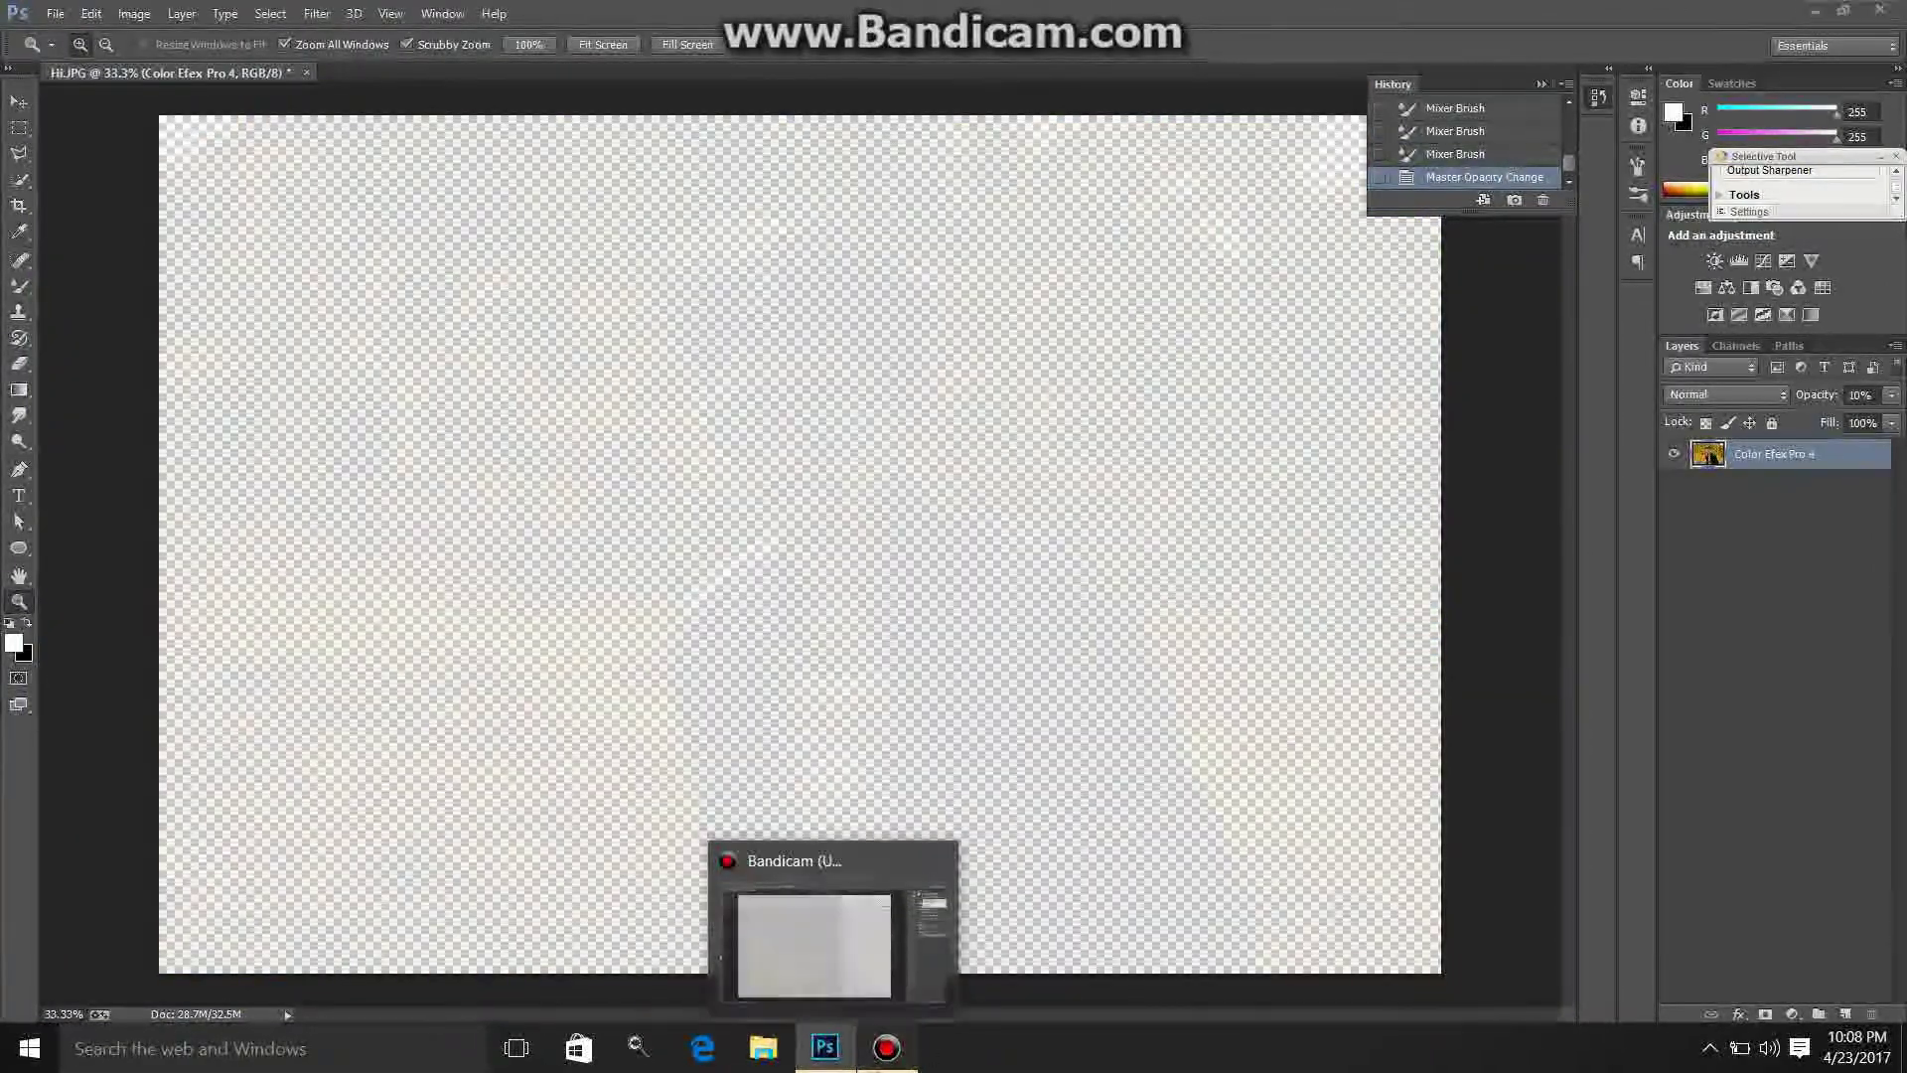
left_click(886, 1048)
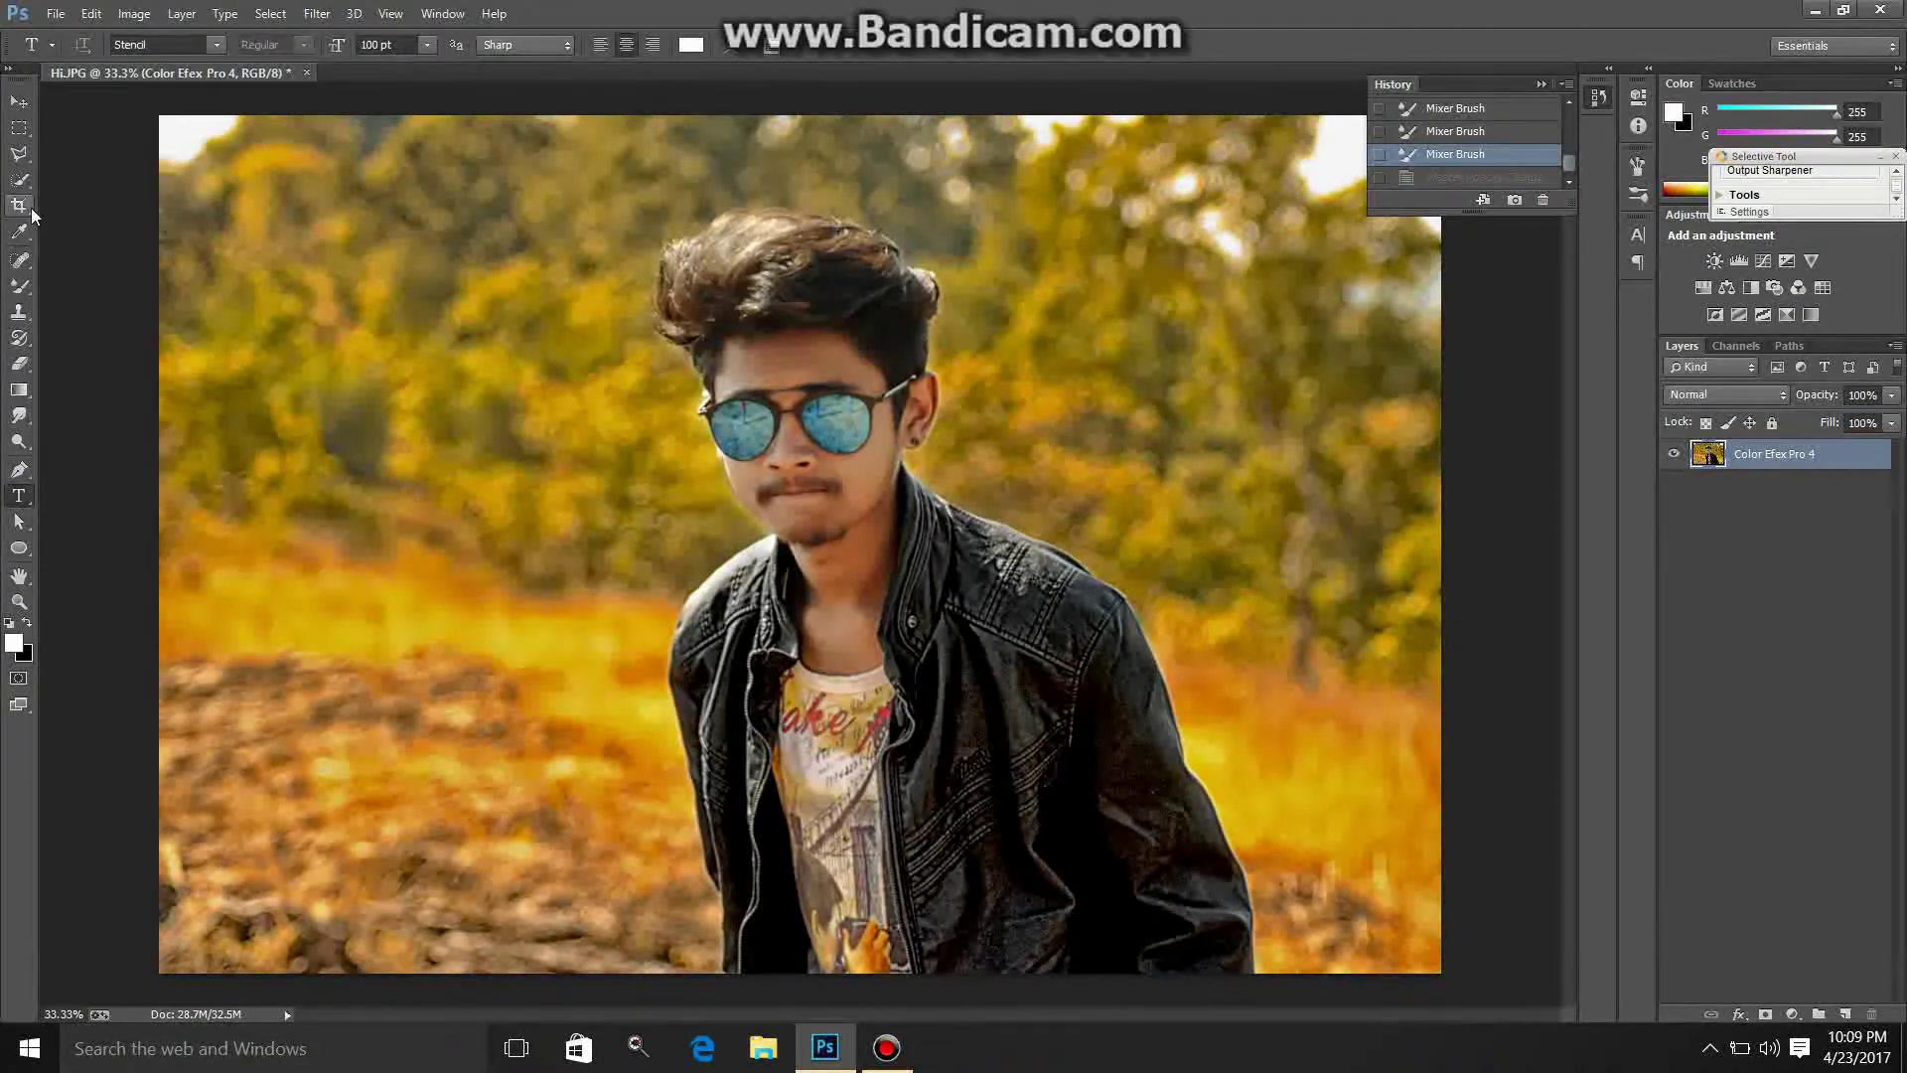
left_click(19, 286)
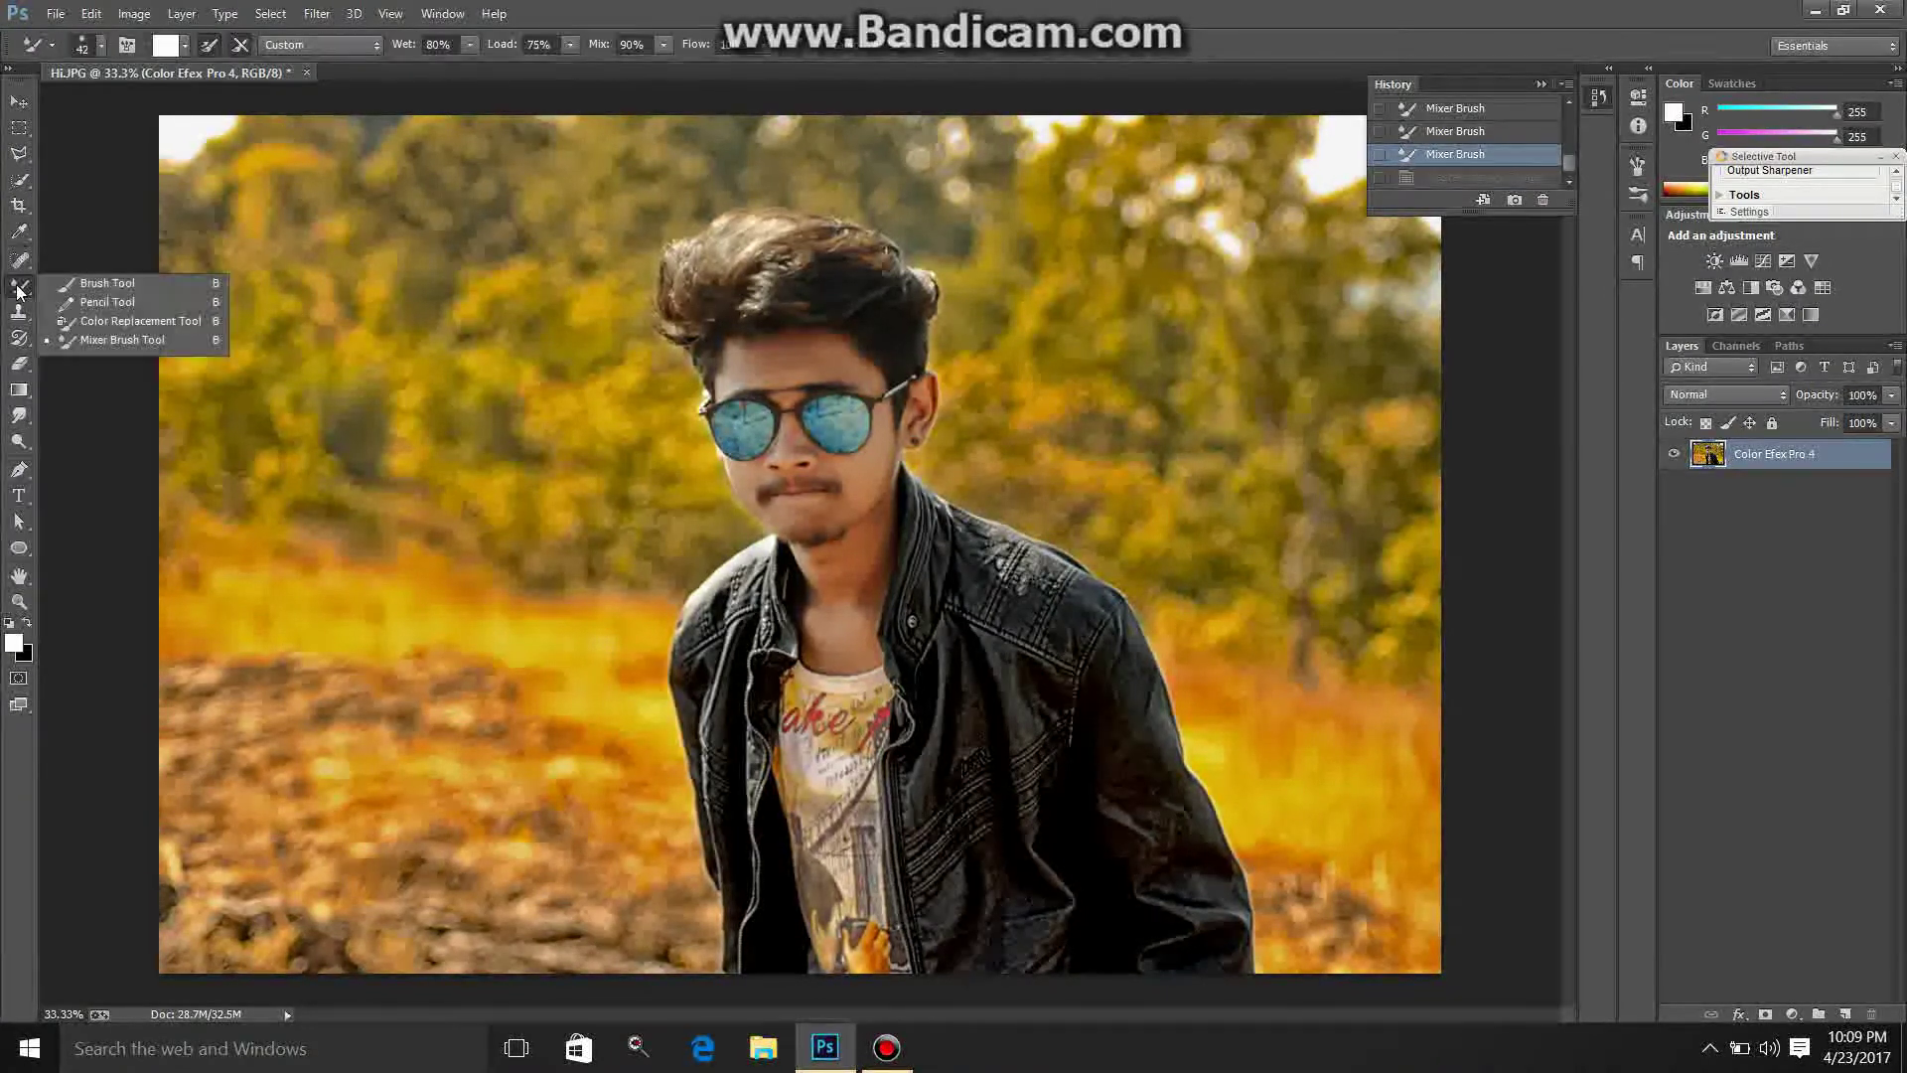
Step: Set the Brush Tool to a pale peach colour (ffdabe) at 15% opacity, zoomed on the face
left_click(105, 283)
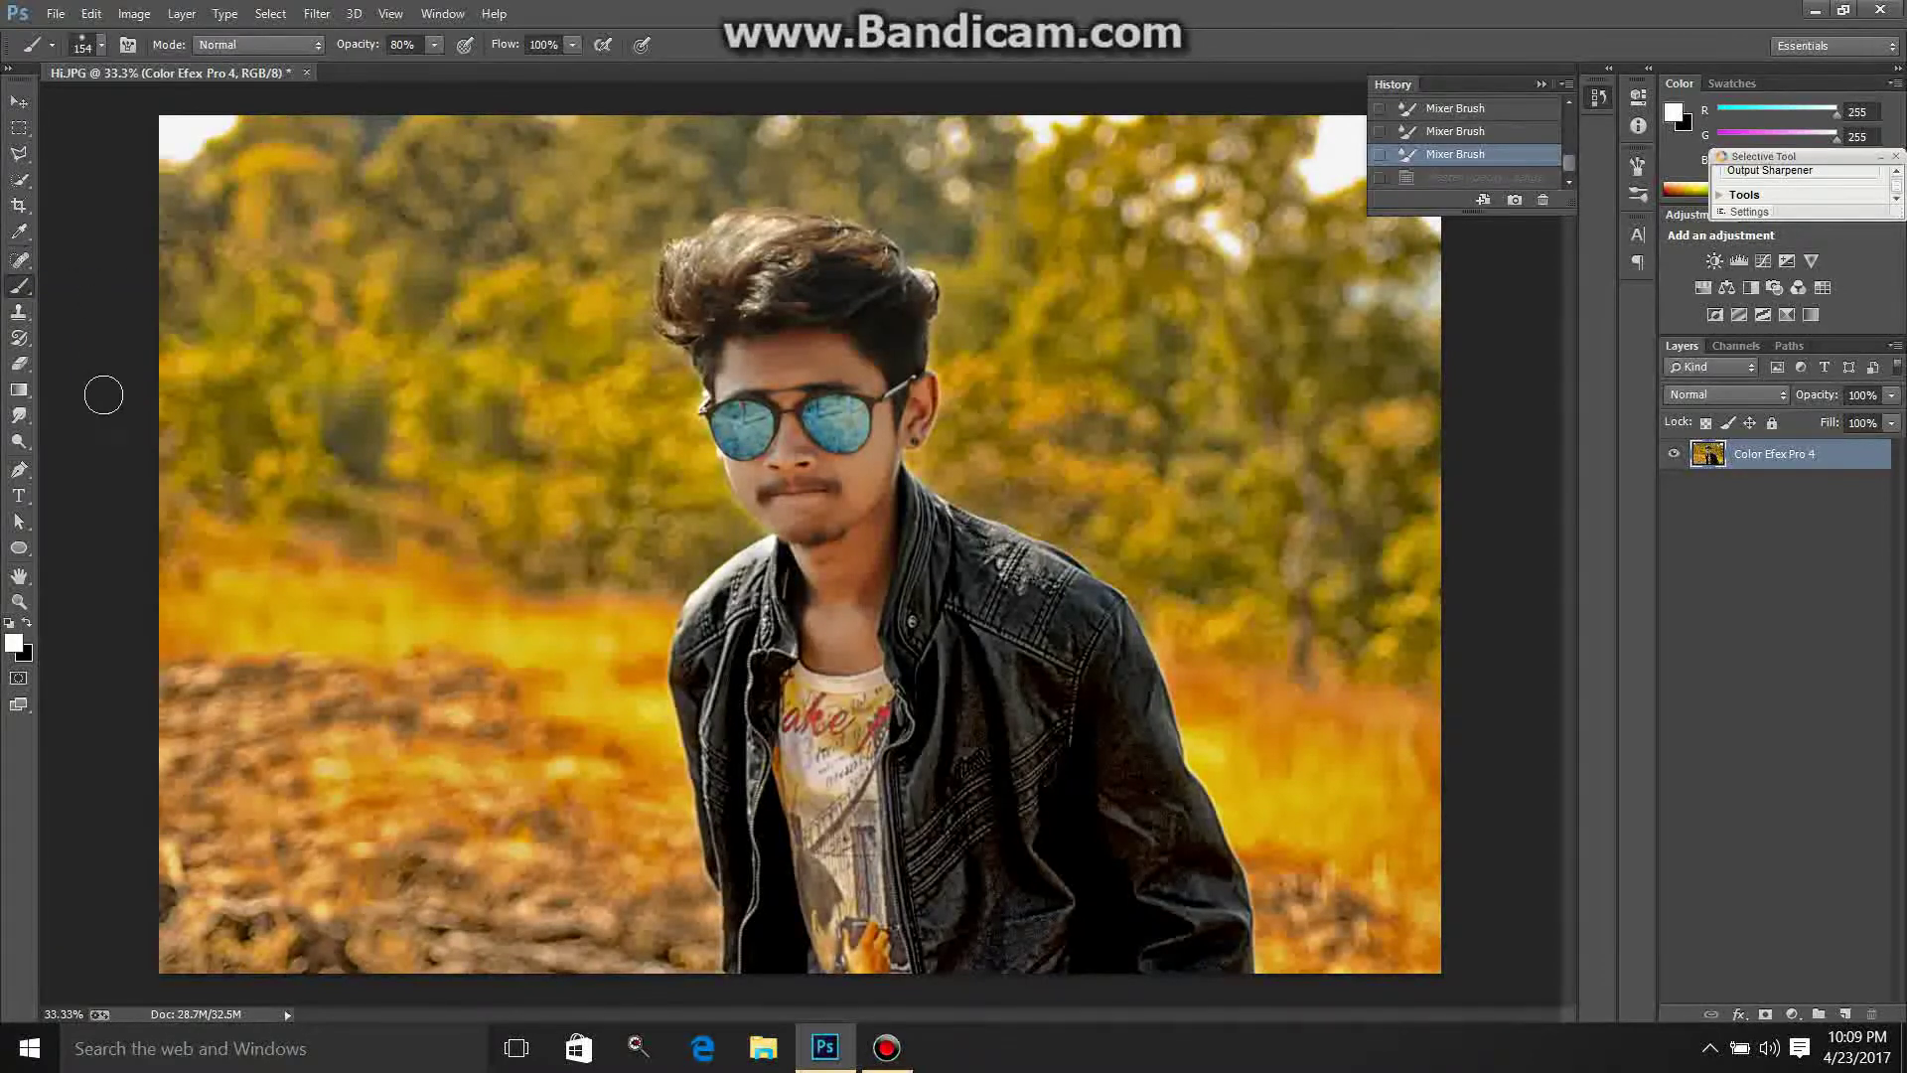
left_click(19, 646)
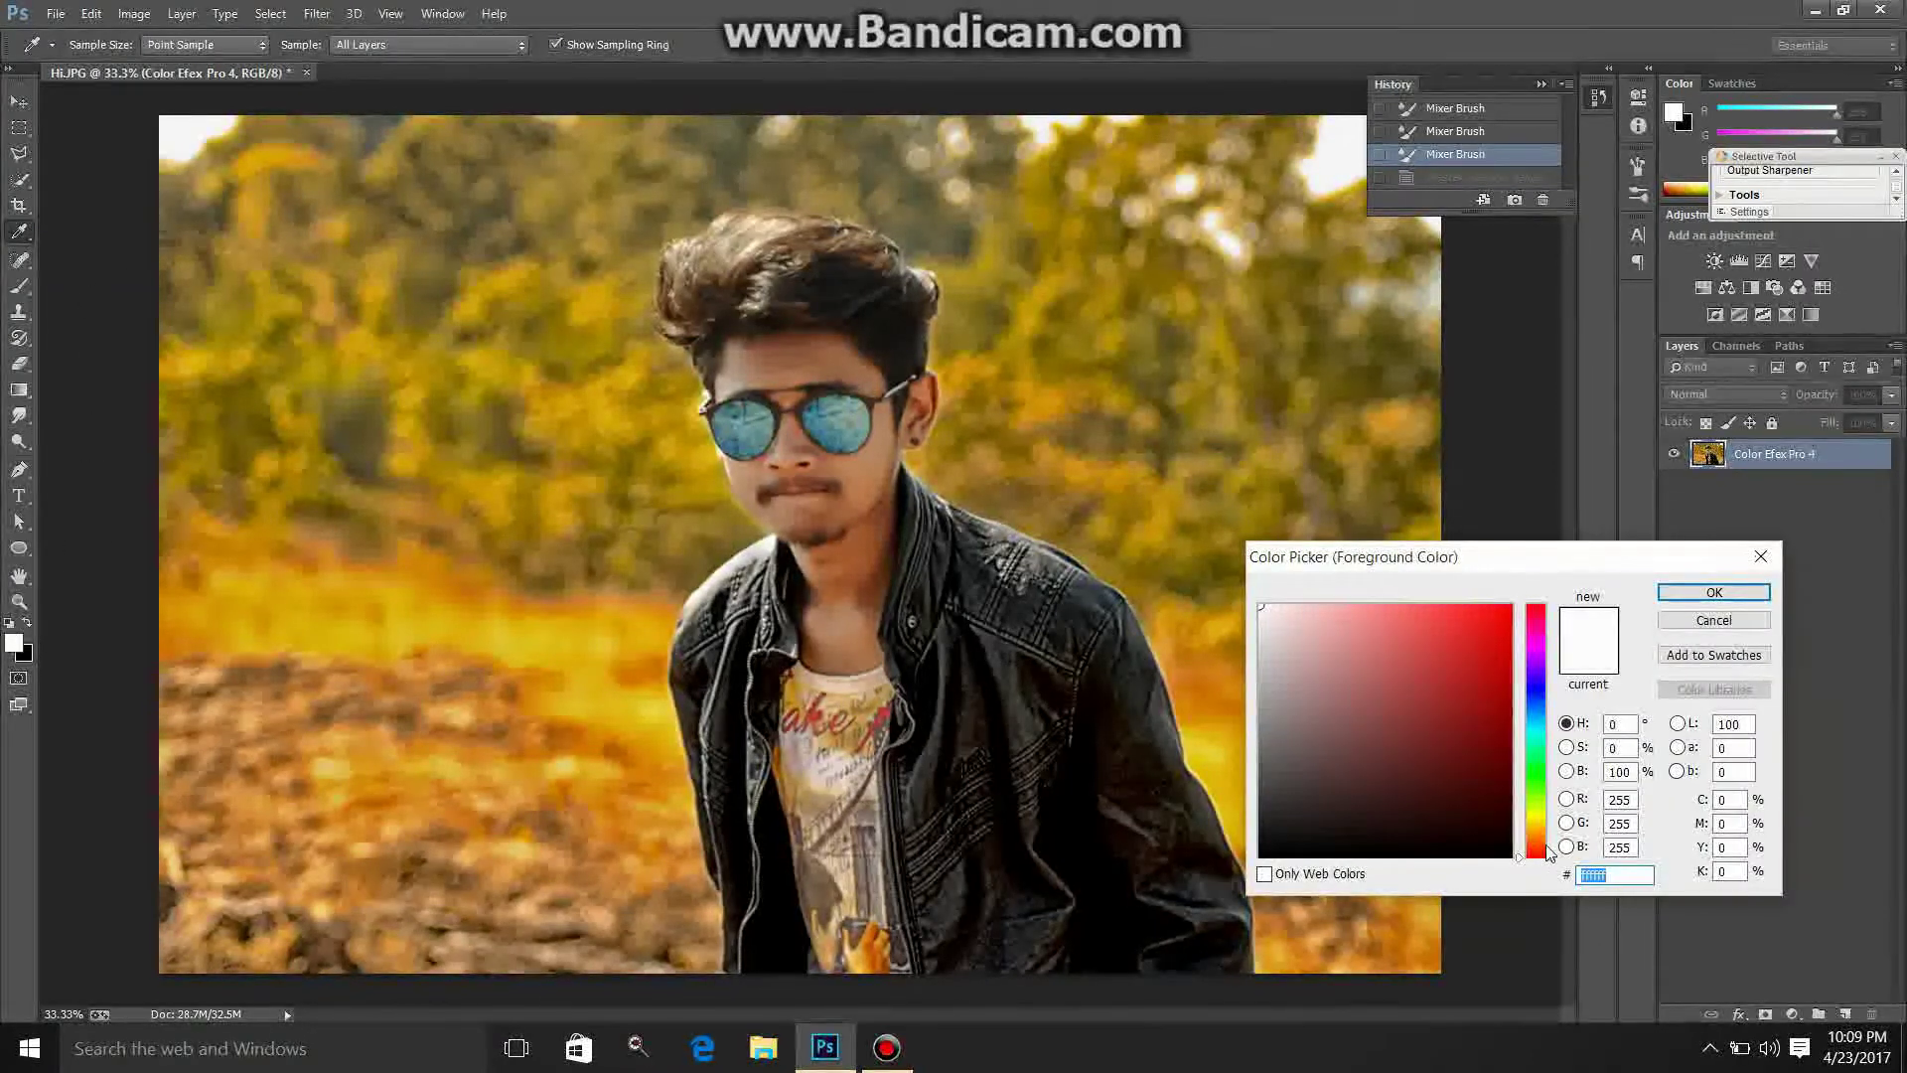
left_click(1324, 606)
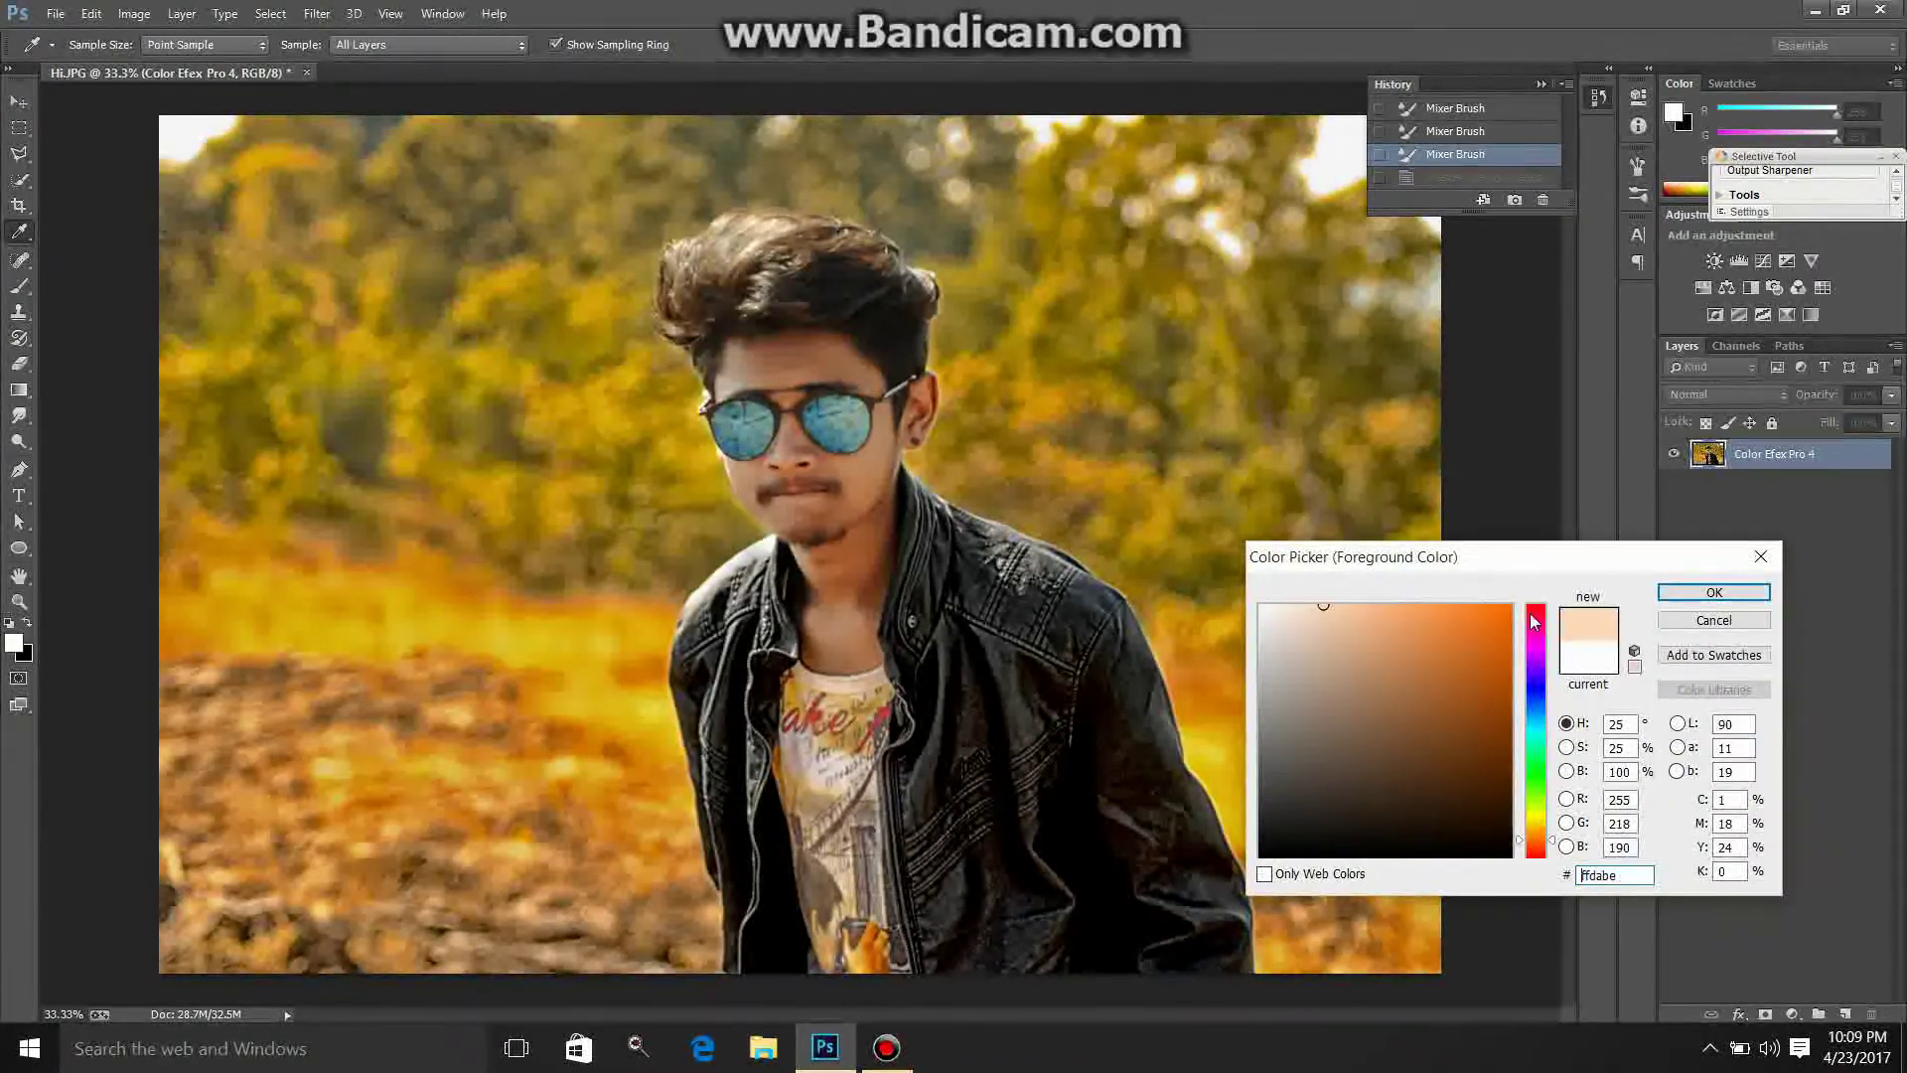
left_click(1356, 606)
left_click(1715, 592)
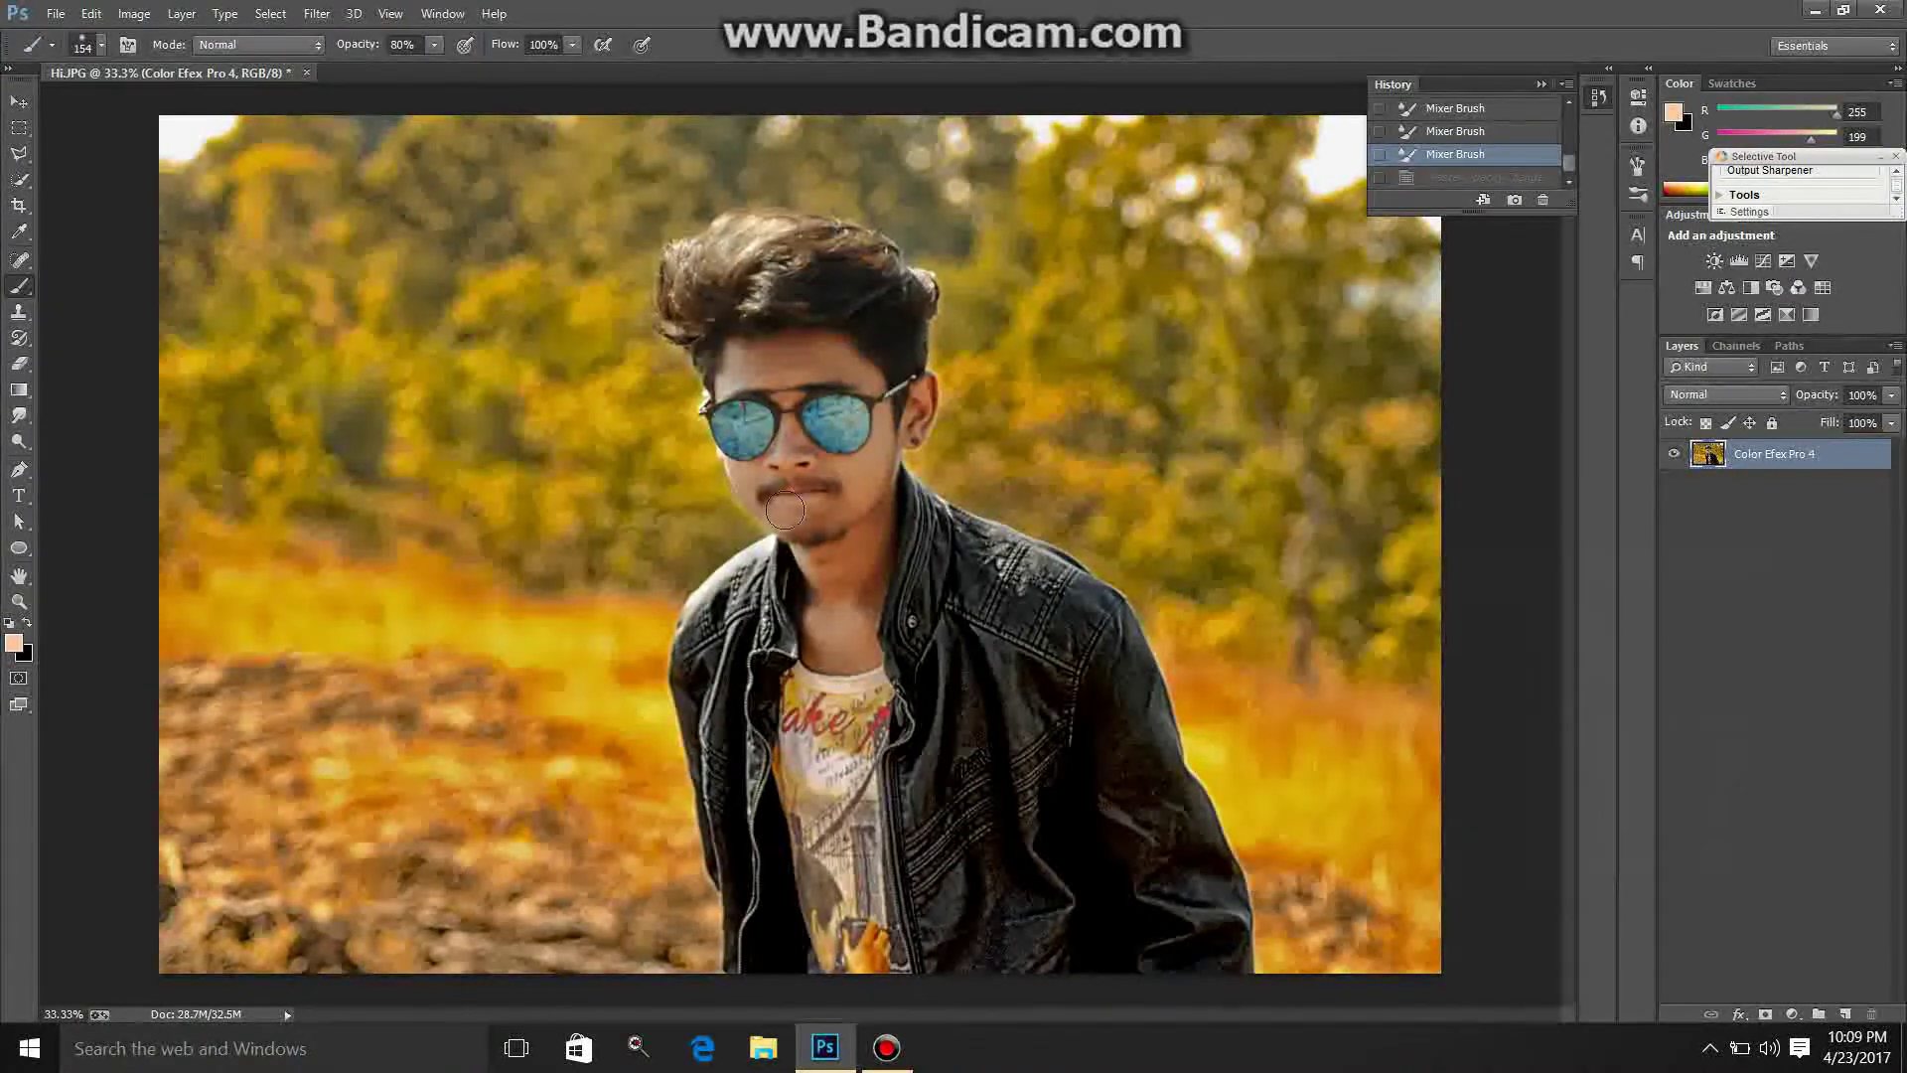
left_click(434, 44)
key("z")
left_click(610, 526)
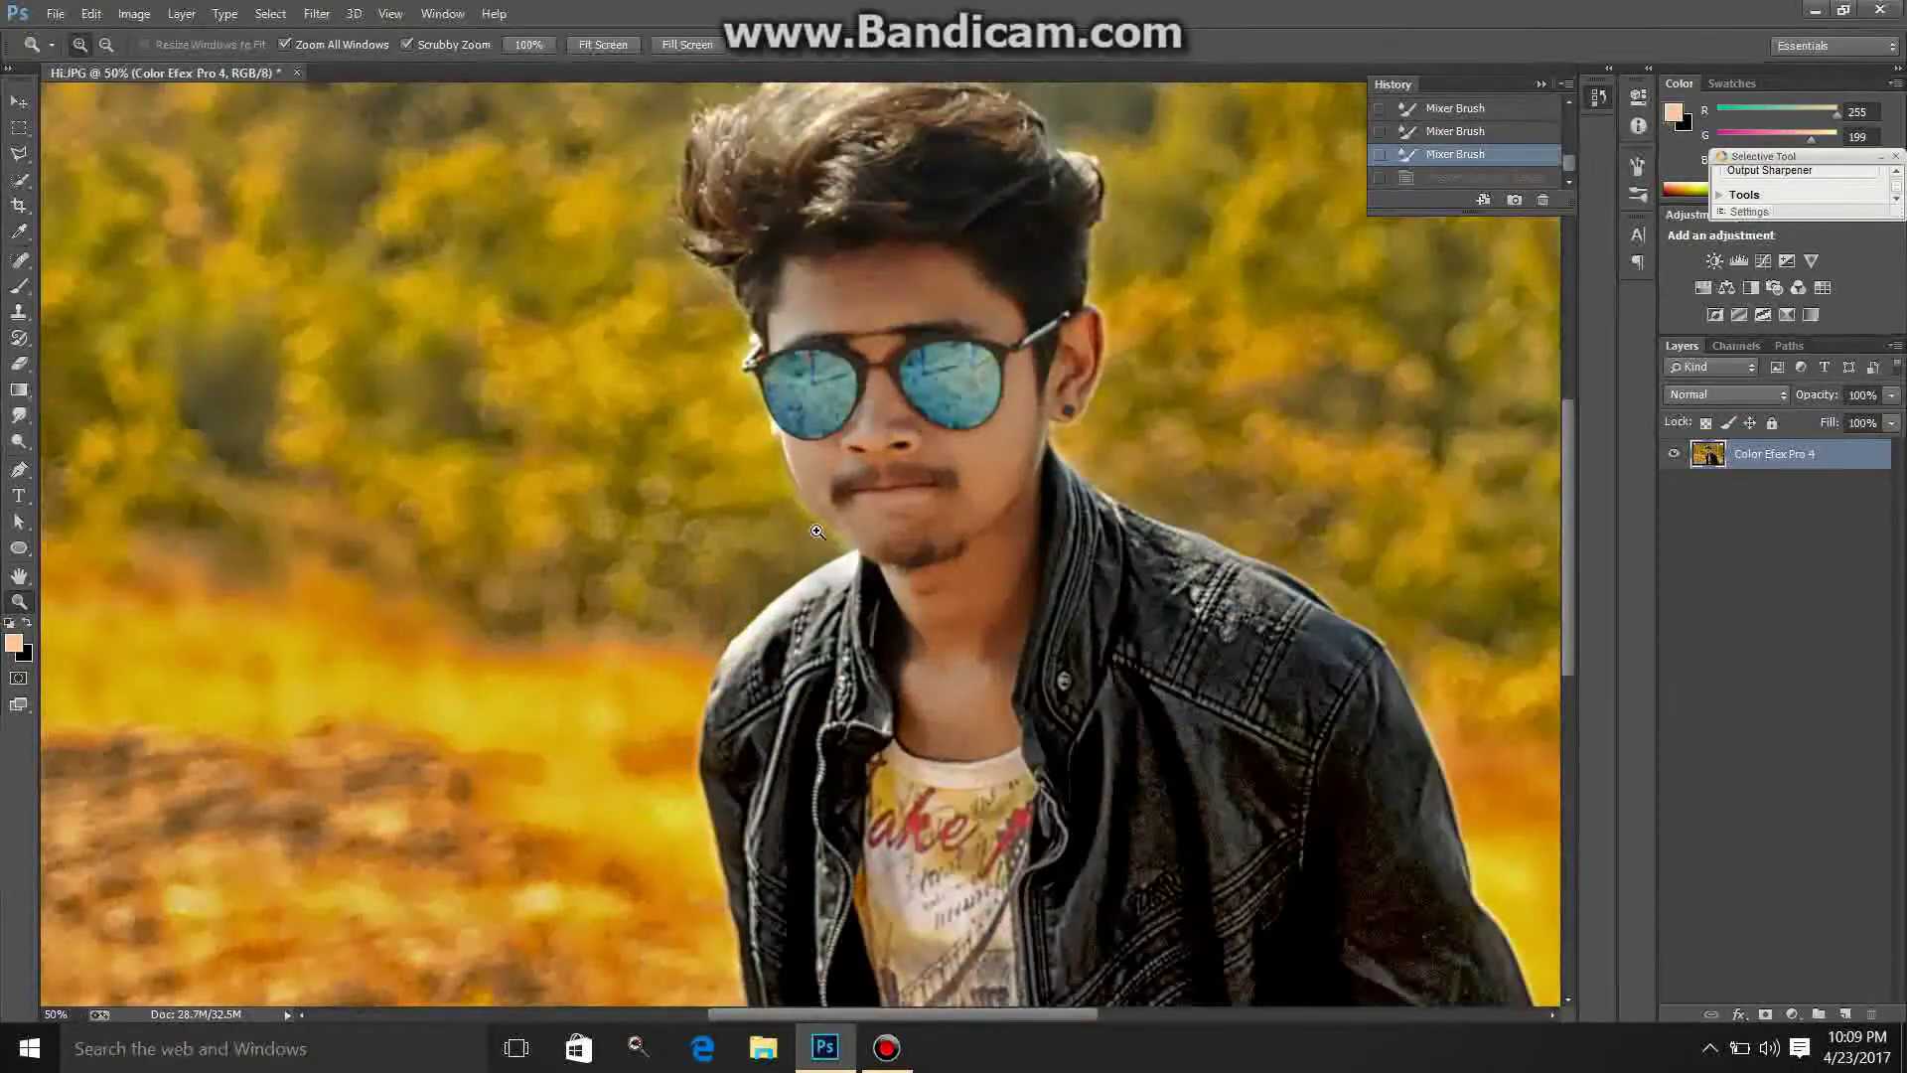
Step: Paint faint peach over the forehead, then jaw and neck with a 95 px brush at 12% opacity
right_click(19, 298)
left_click(99, 286)
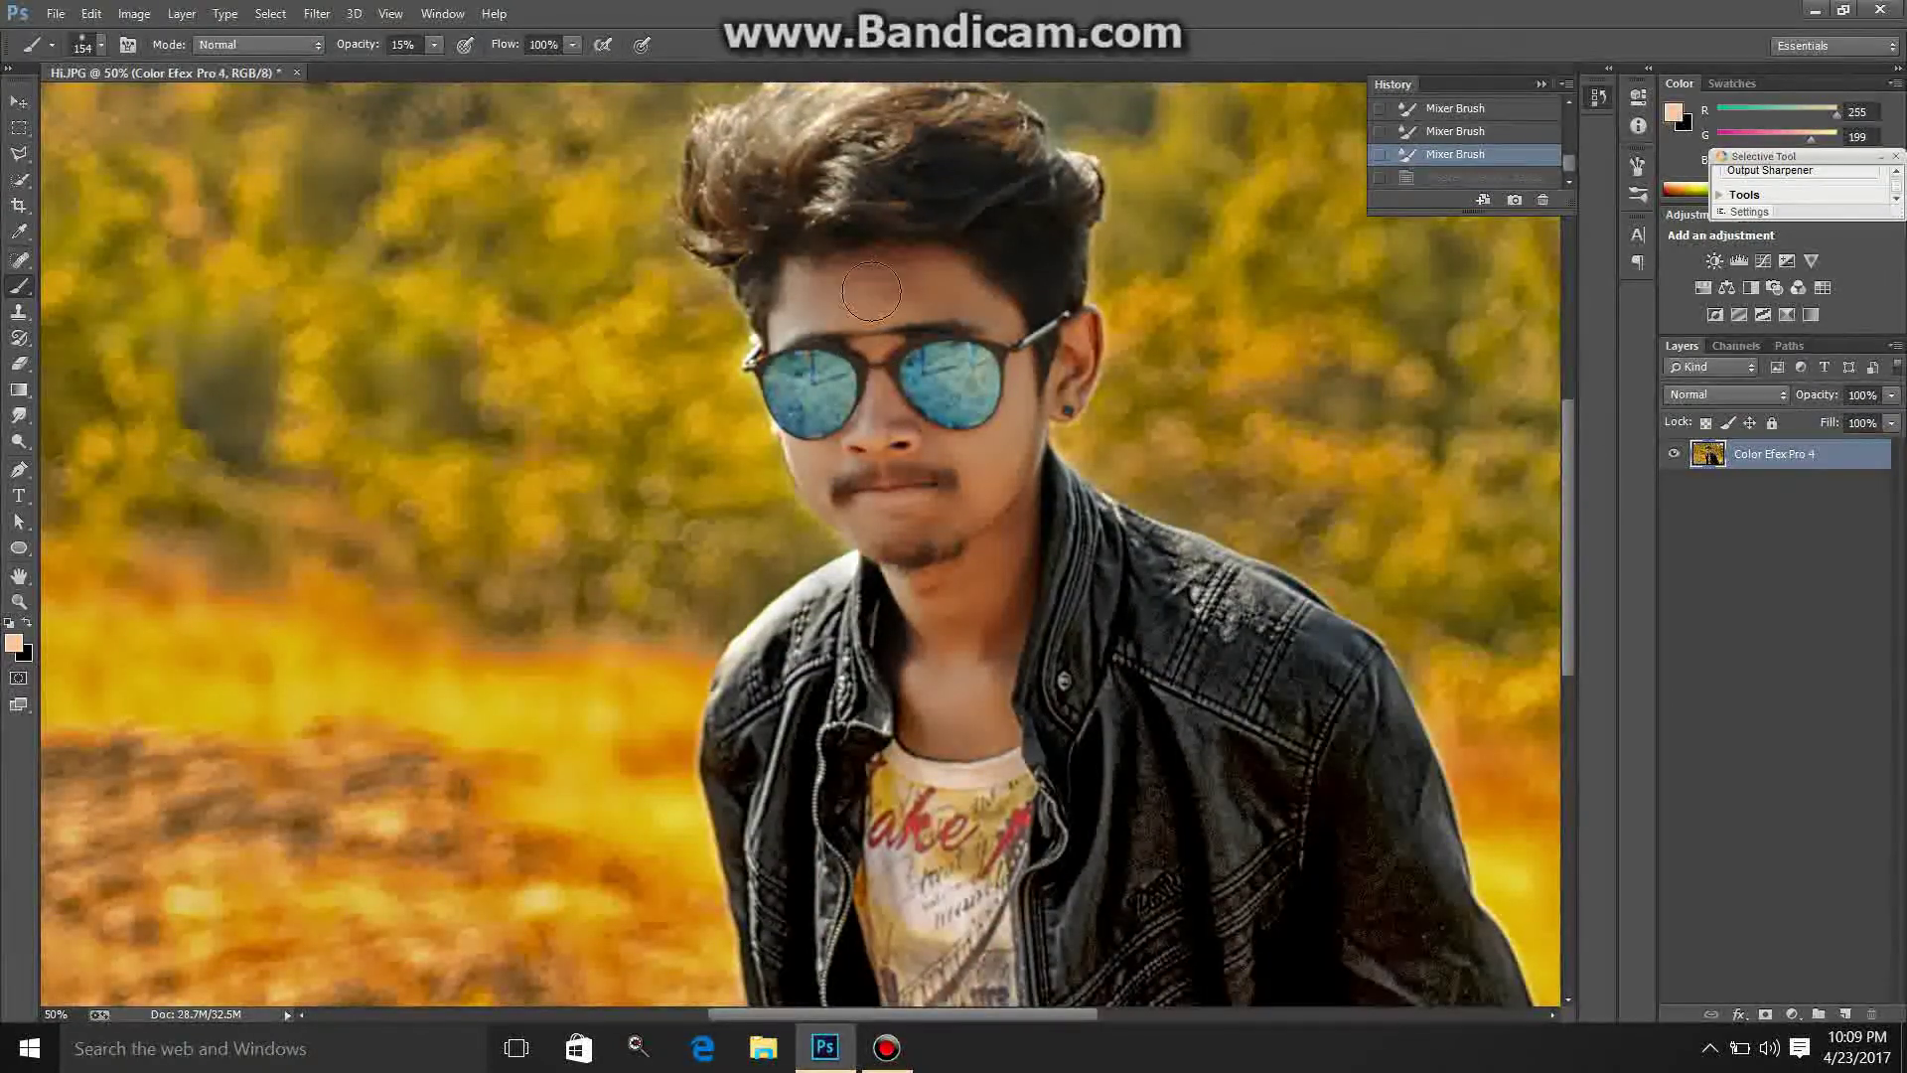
left_click_drag(868, 291, 977, 301)
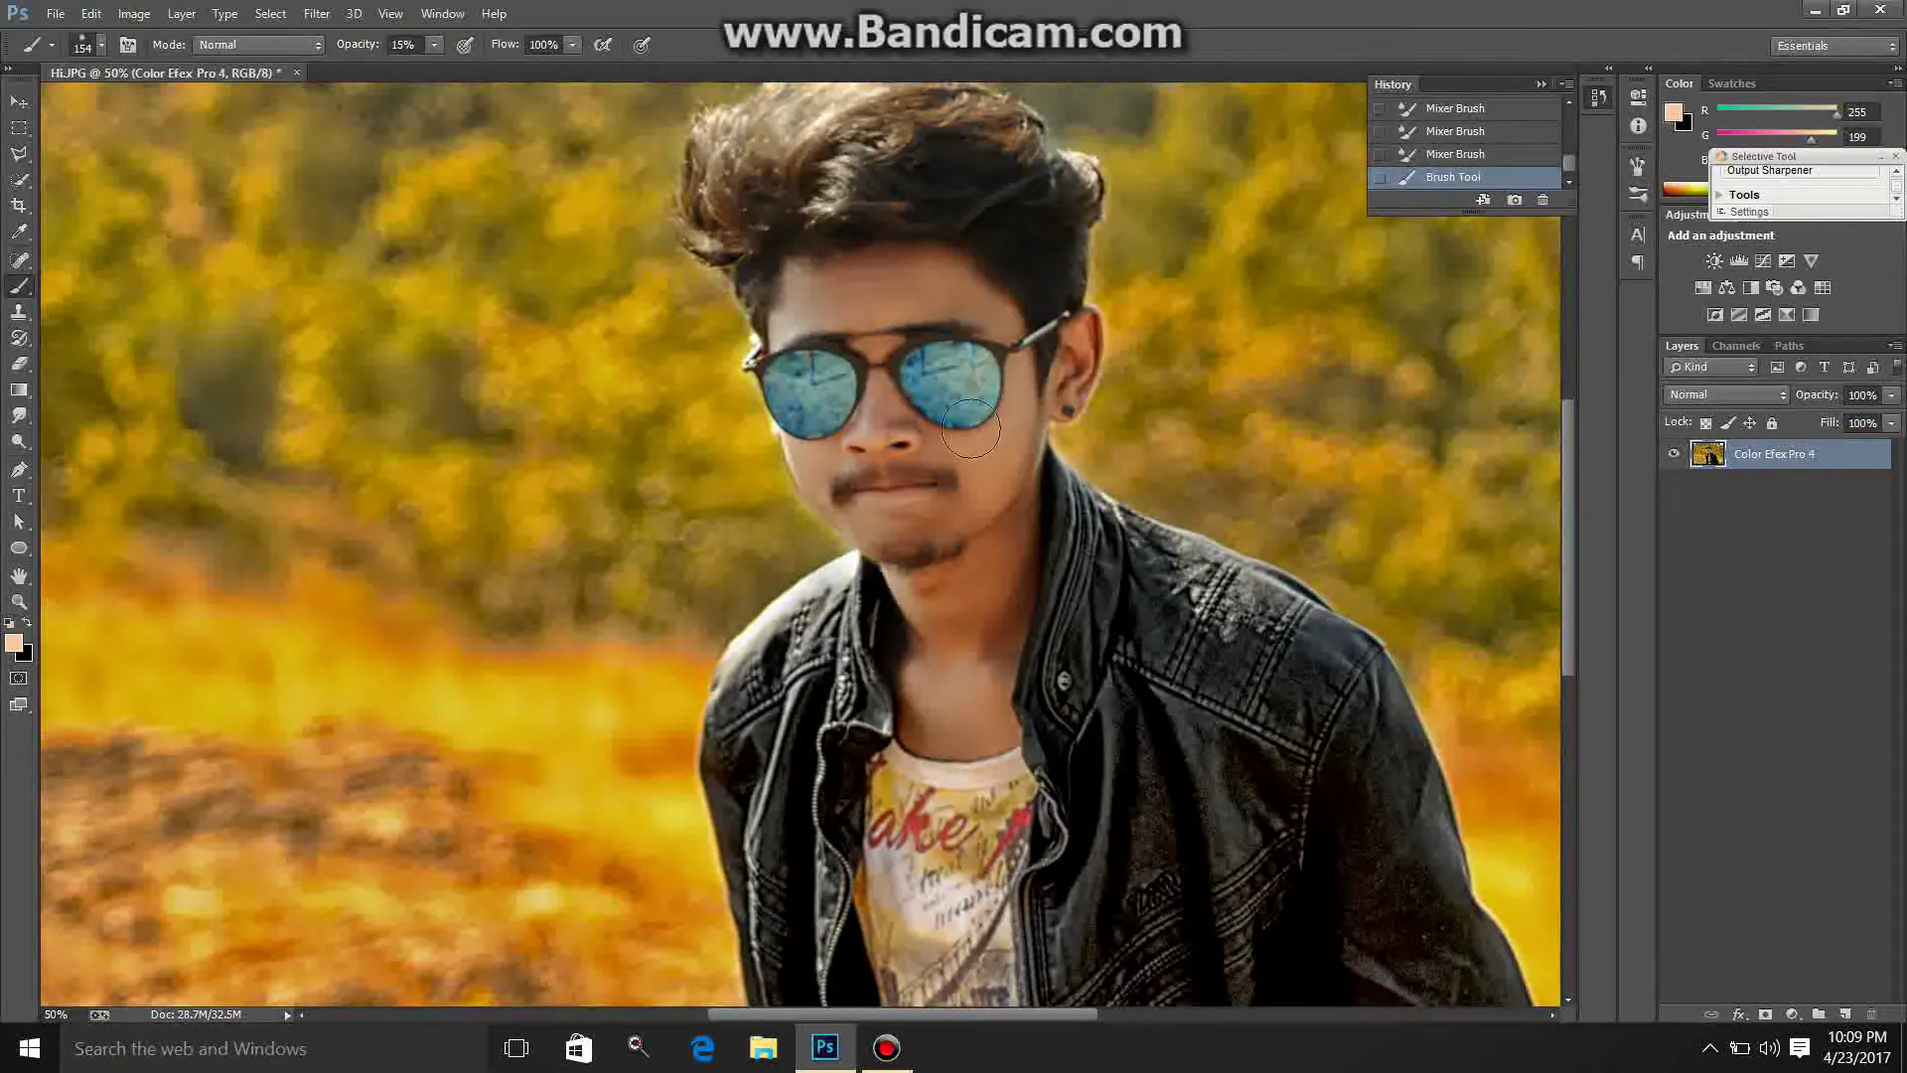
left_click(104, 47)
left_click_drag(139, 93, 169, 101)
left_click(434, 43)
left_click_drag(434, 66, 432, 68)
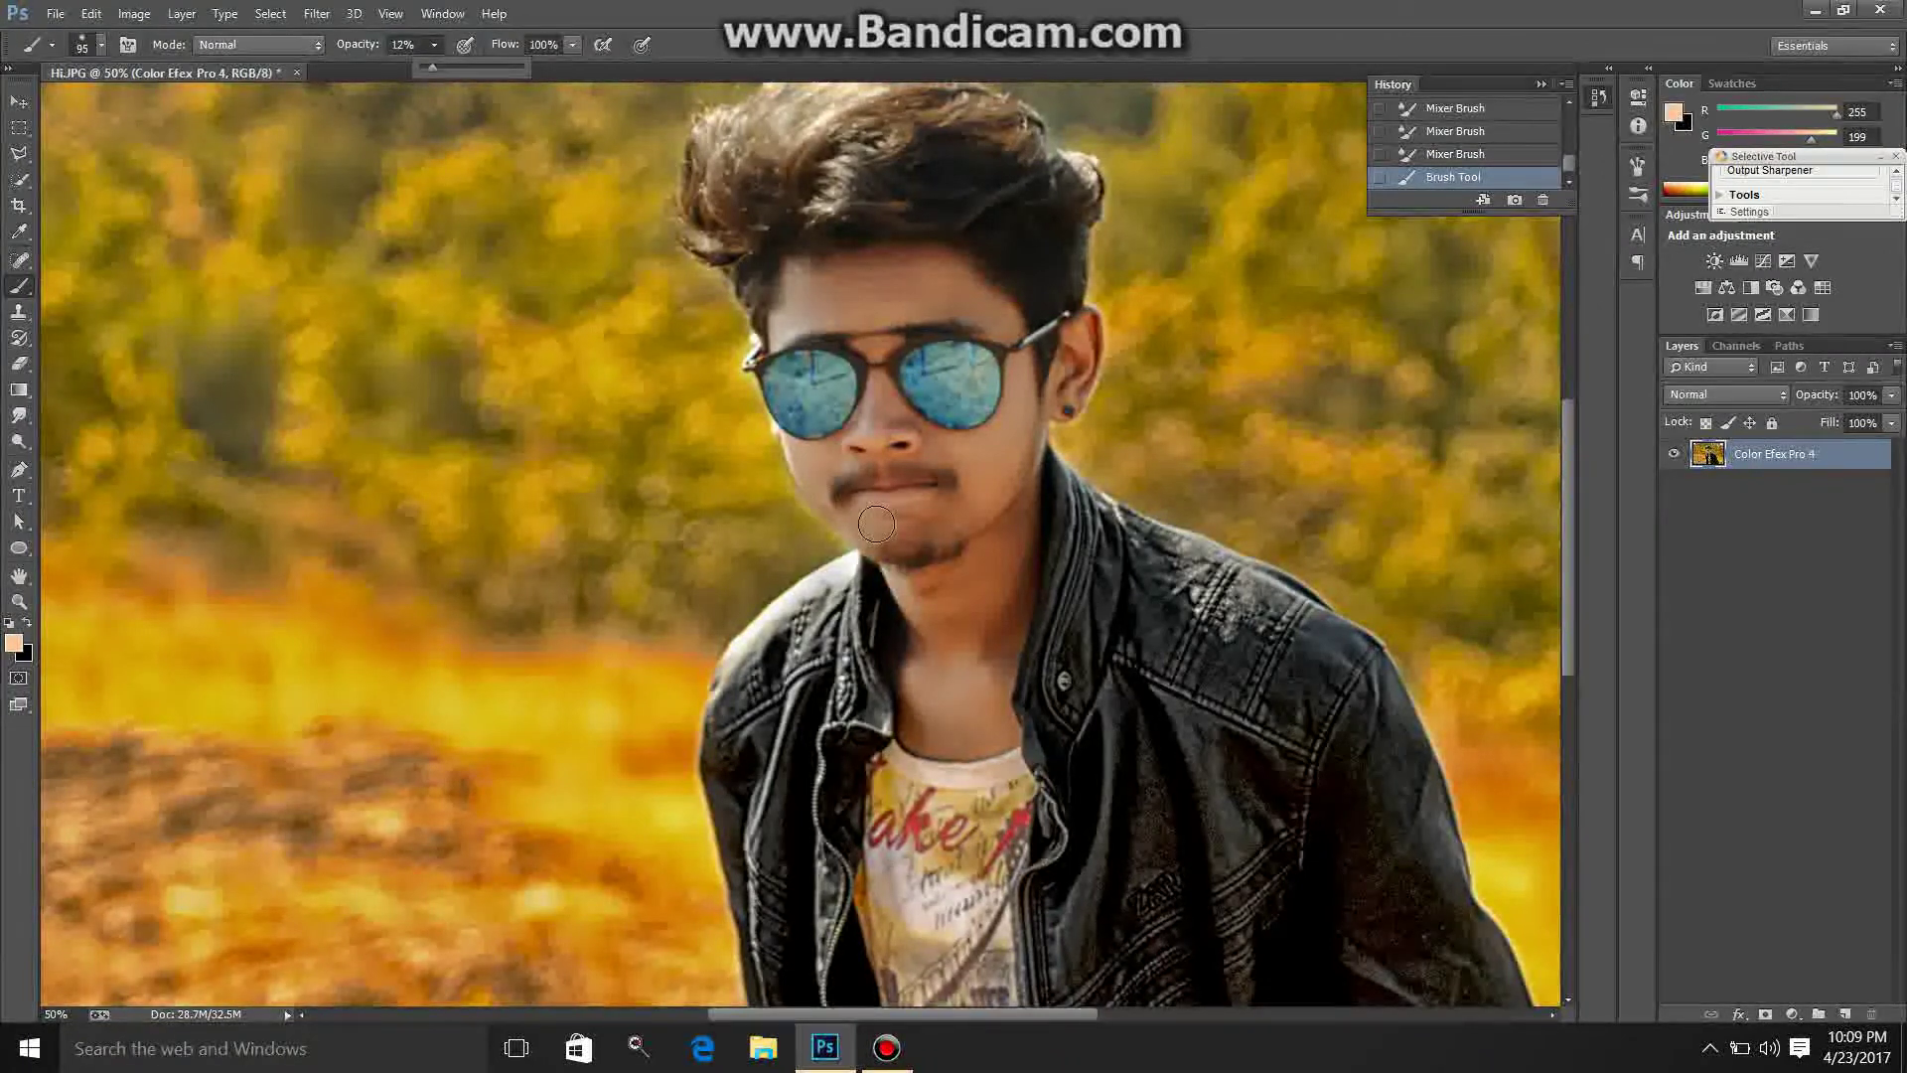
left_click_drag(879, 525, 1037, 504)
mouse_move(956, 454)
left_mouse_down()
mouse_move(1112, 471)
mouse_move(1014, 457)
left_mouse_up()
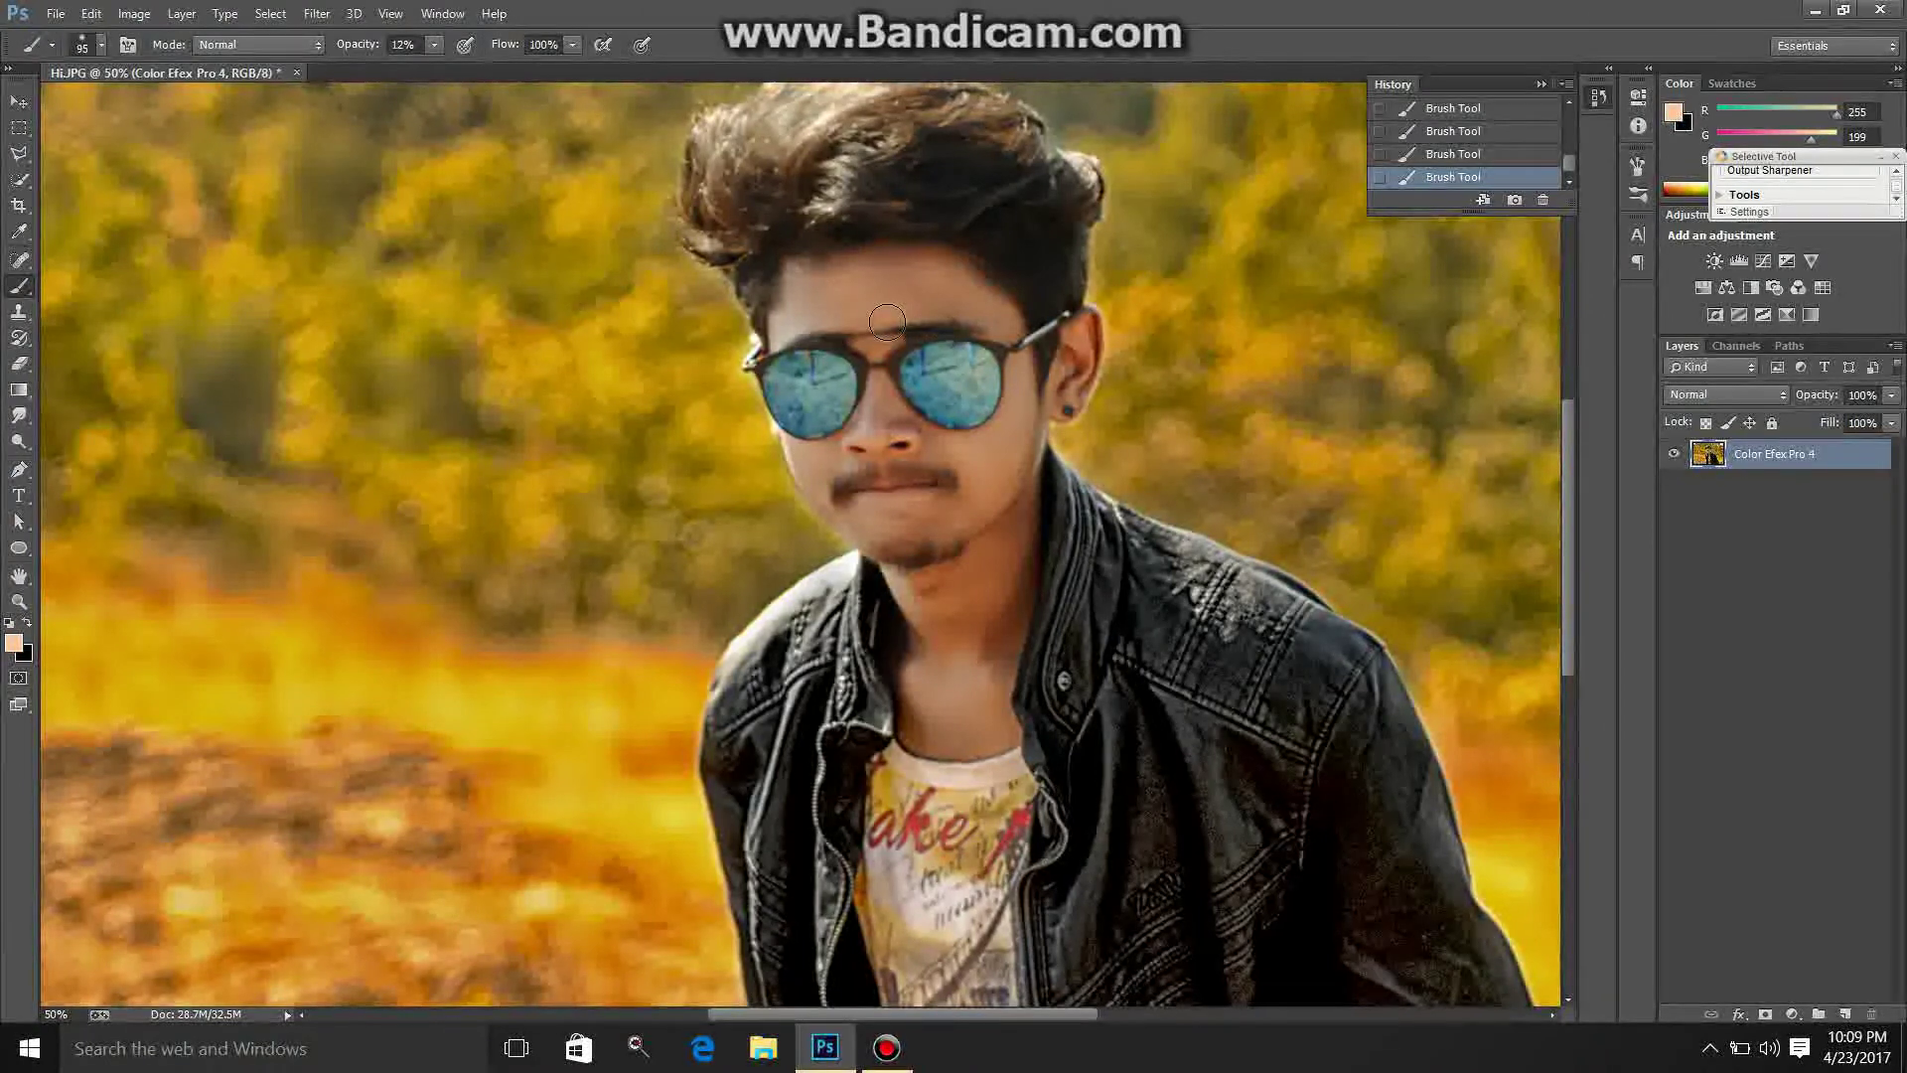
Step: Shrink the painting brush to 58 px and zoom out to the whole photo
key("t")
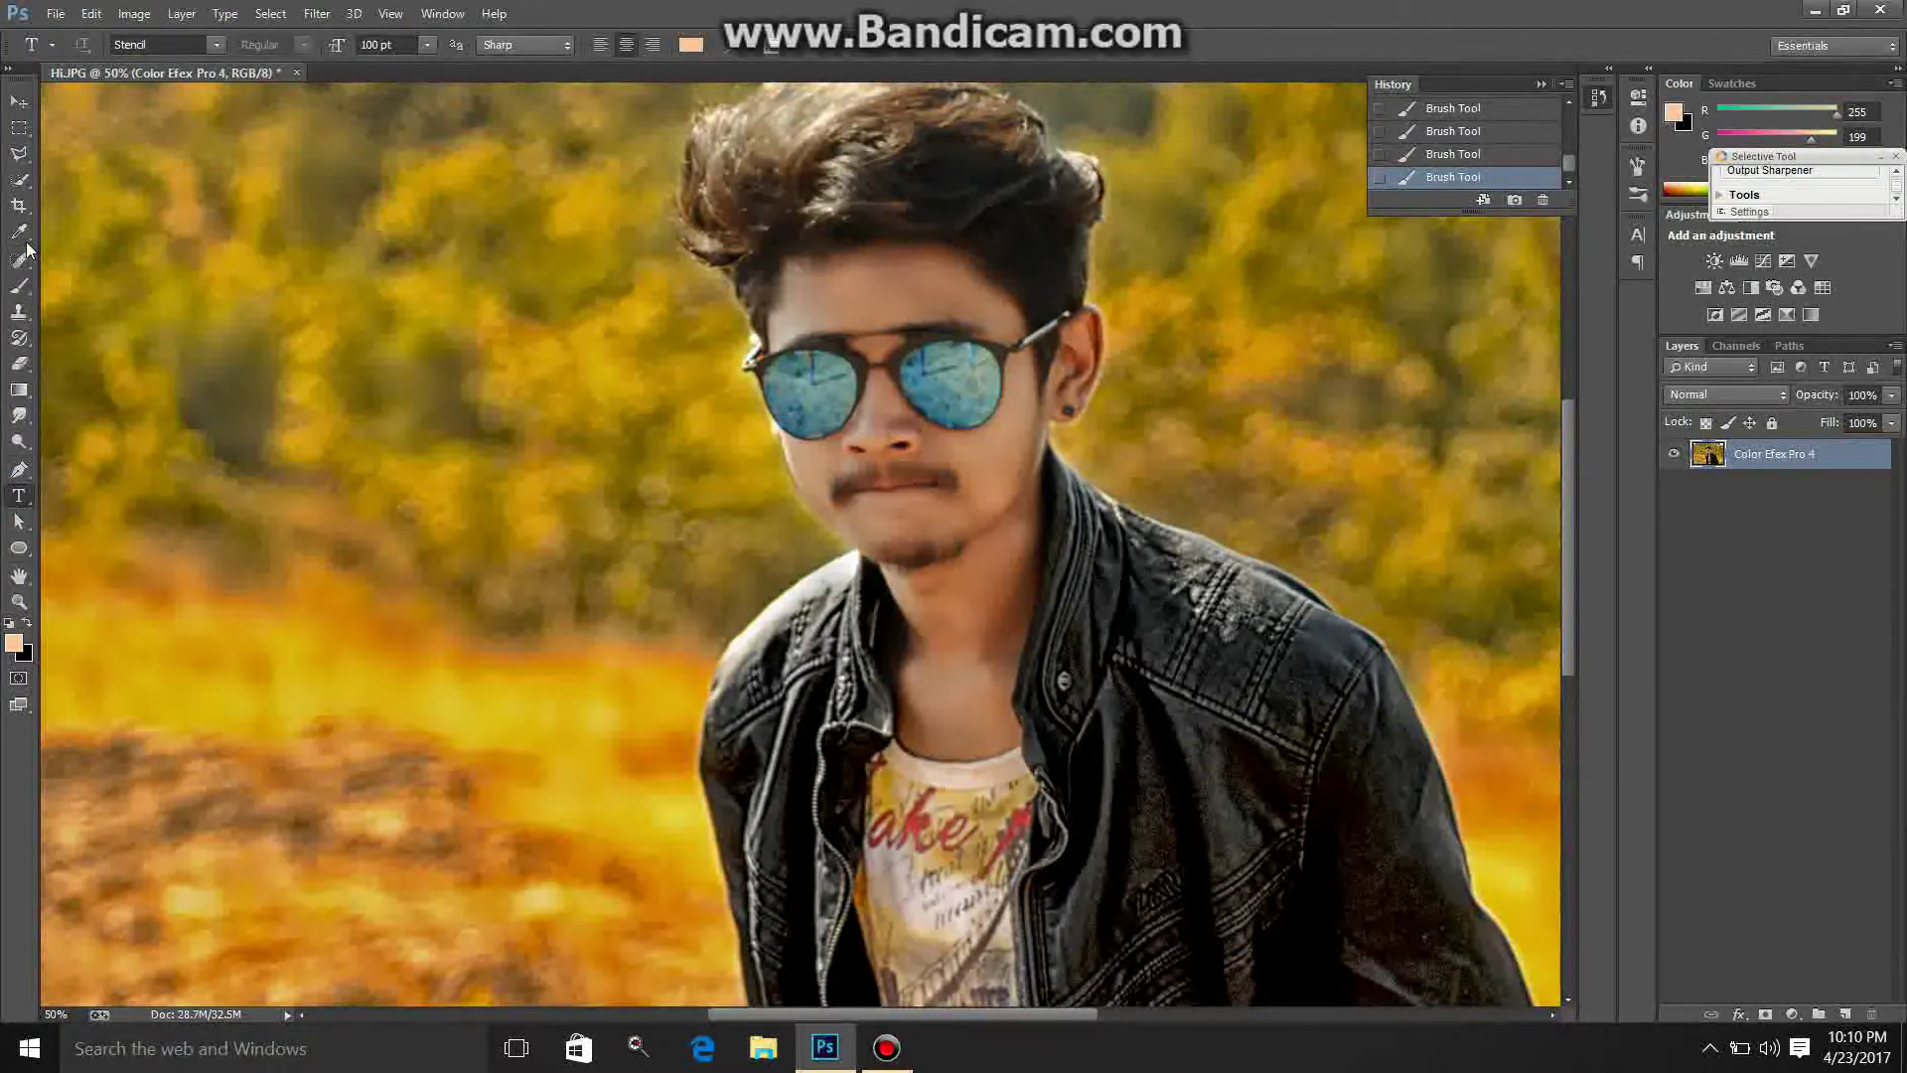
left_click(19, 286)
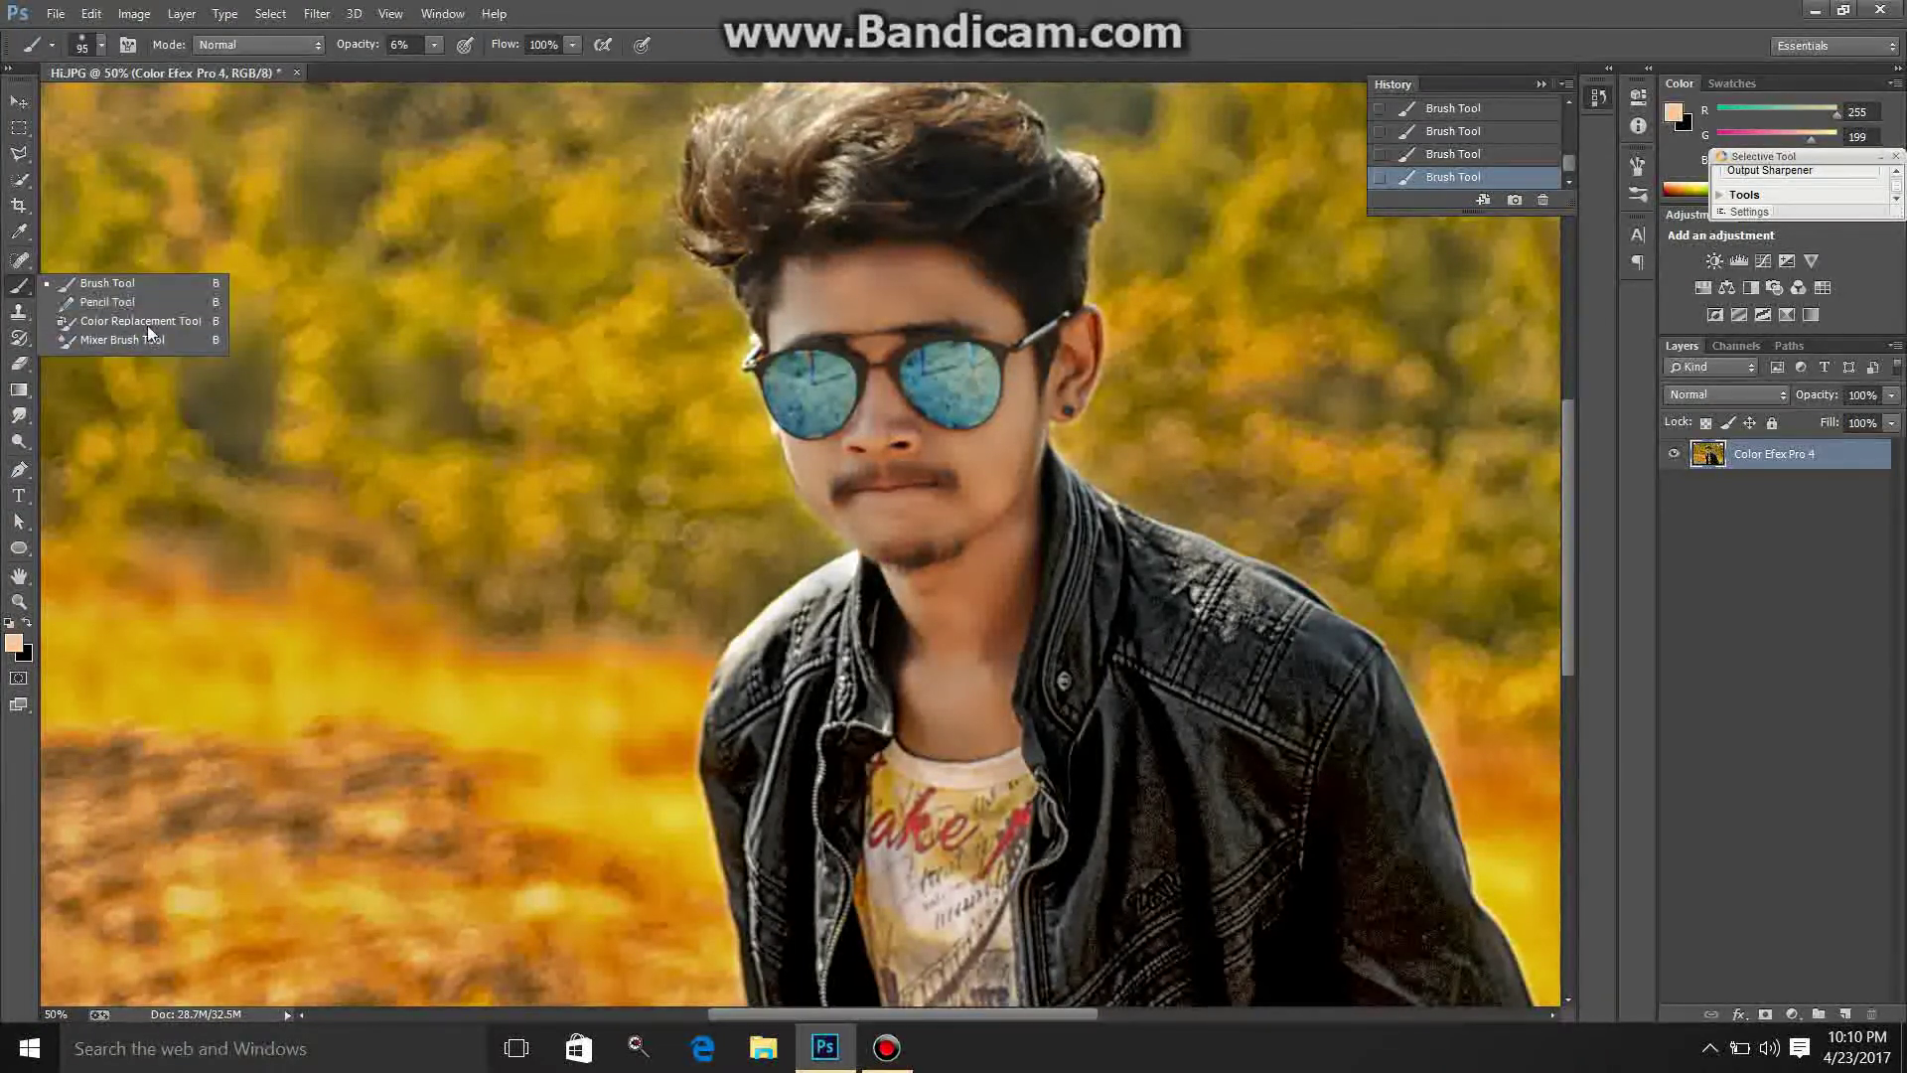
left_click(845, 317)
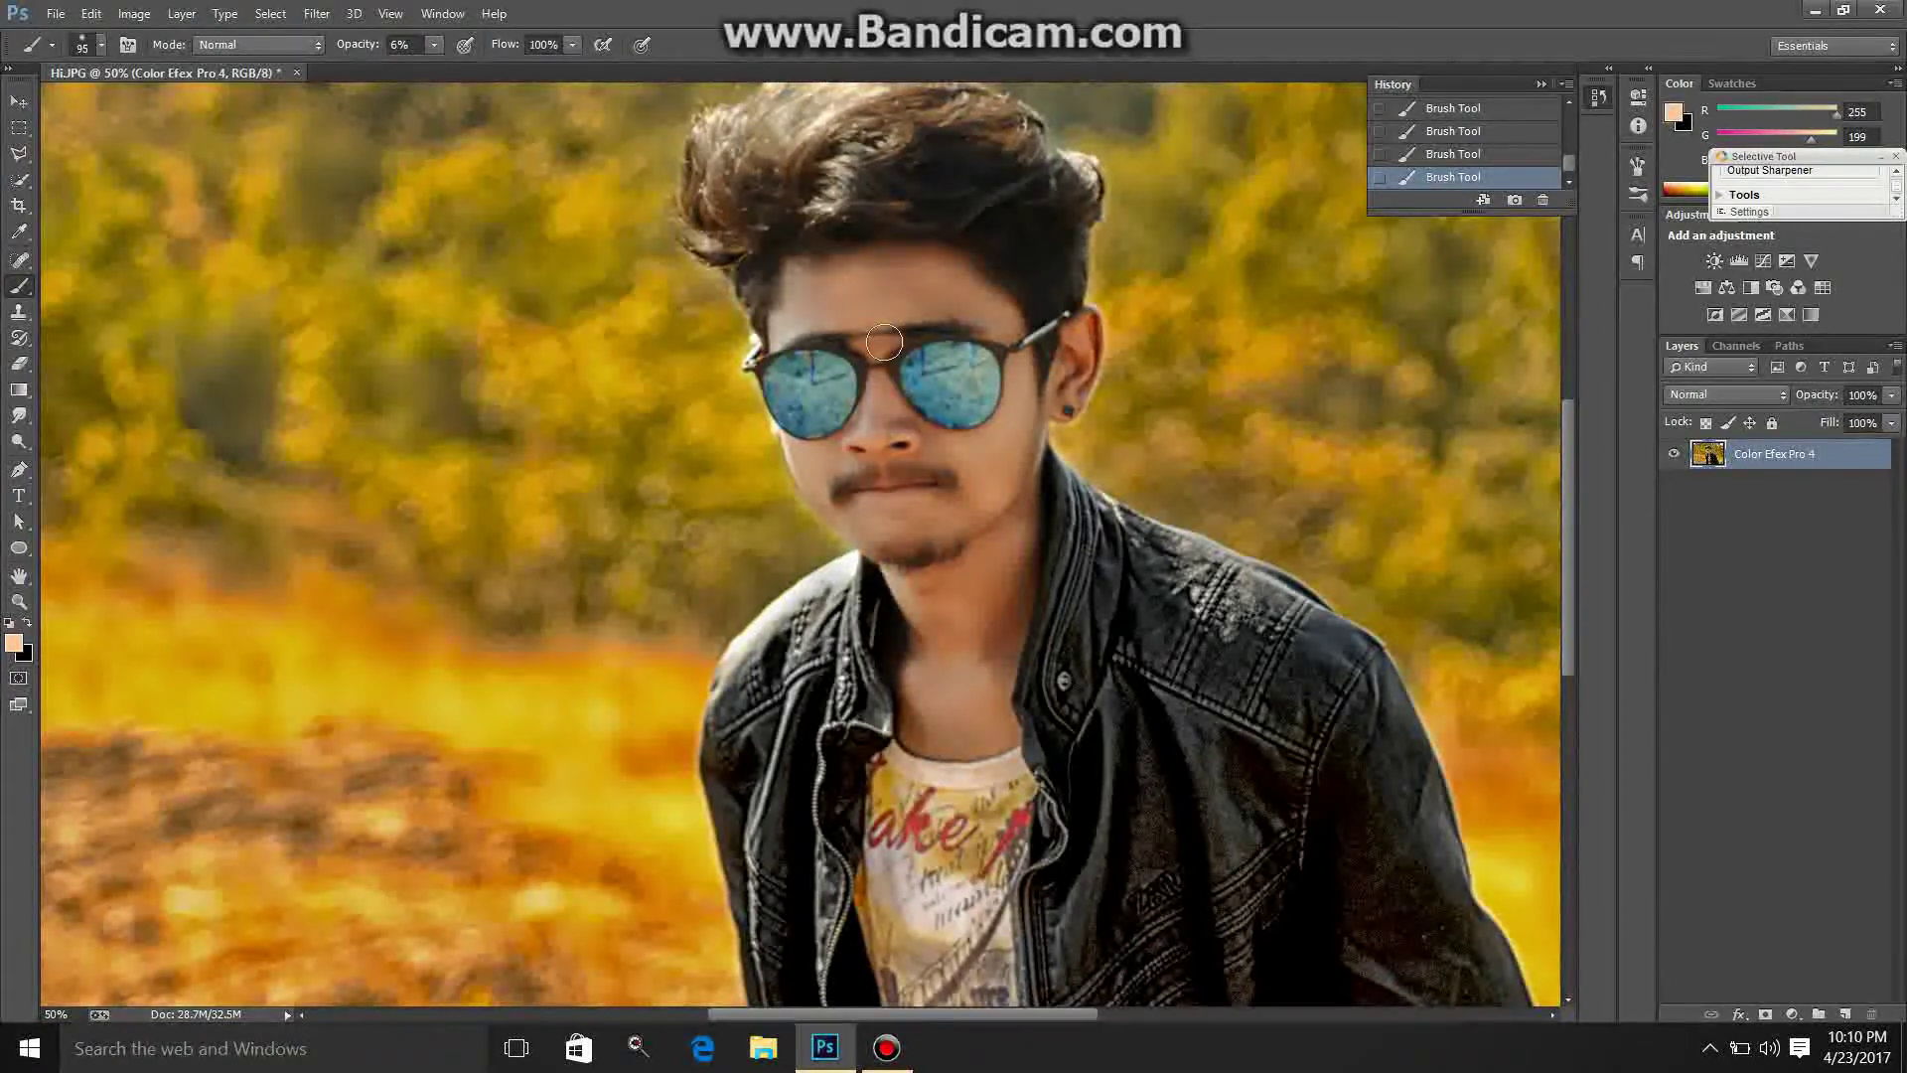
left_click(100, 44)
left_click_drag(158, 104, 137, 104)
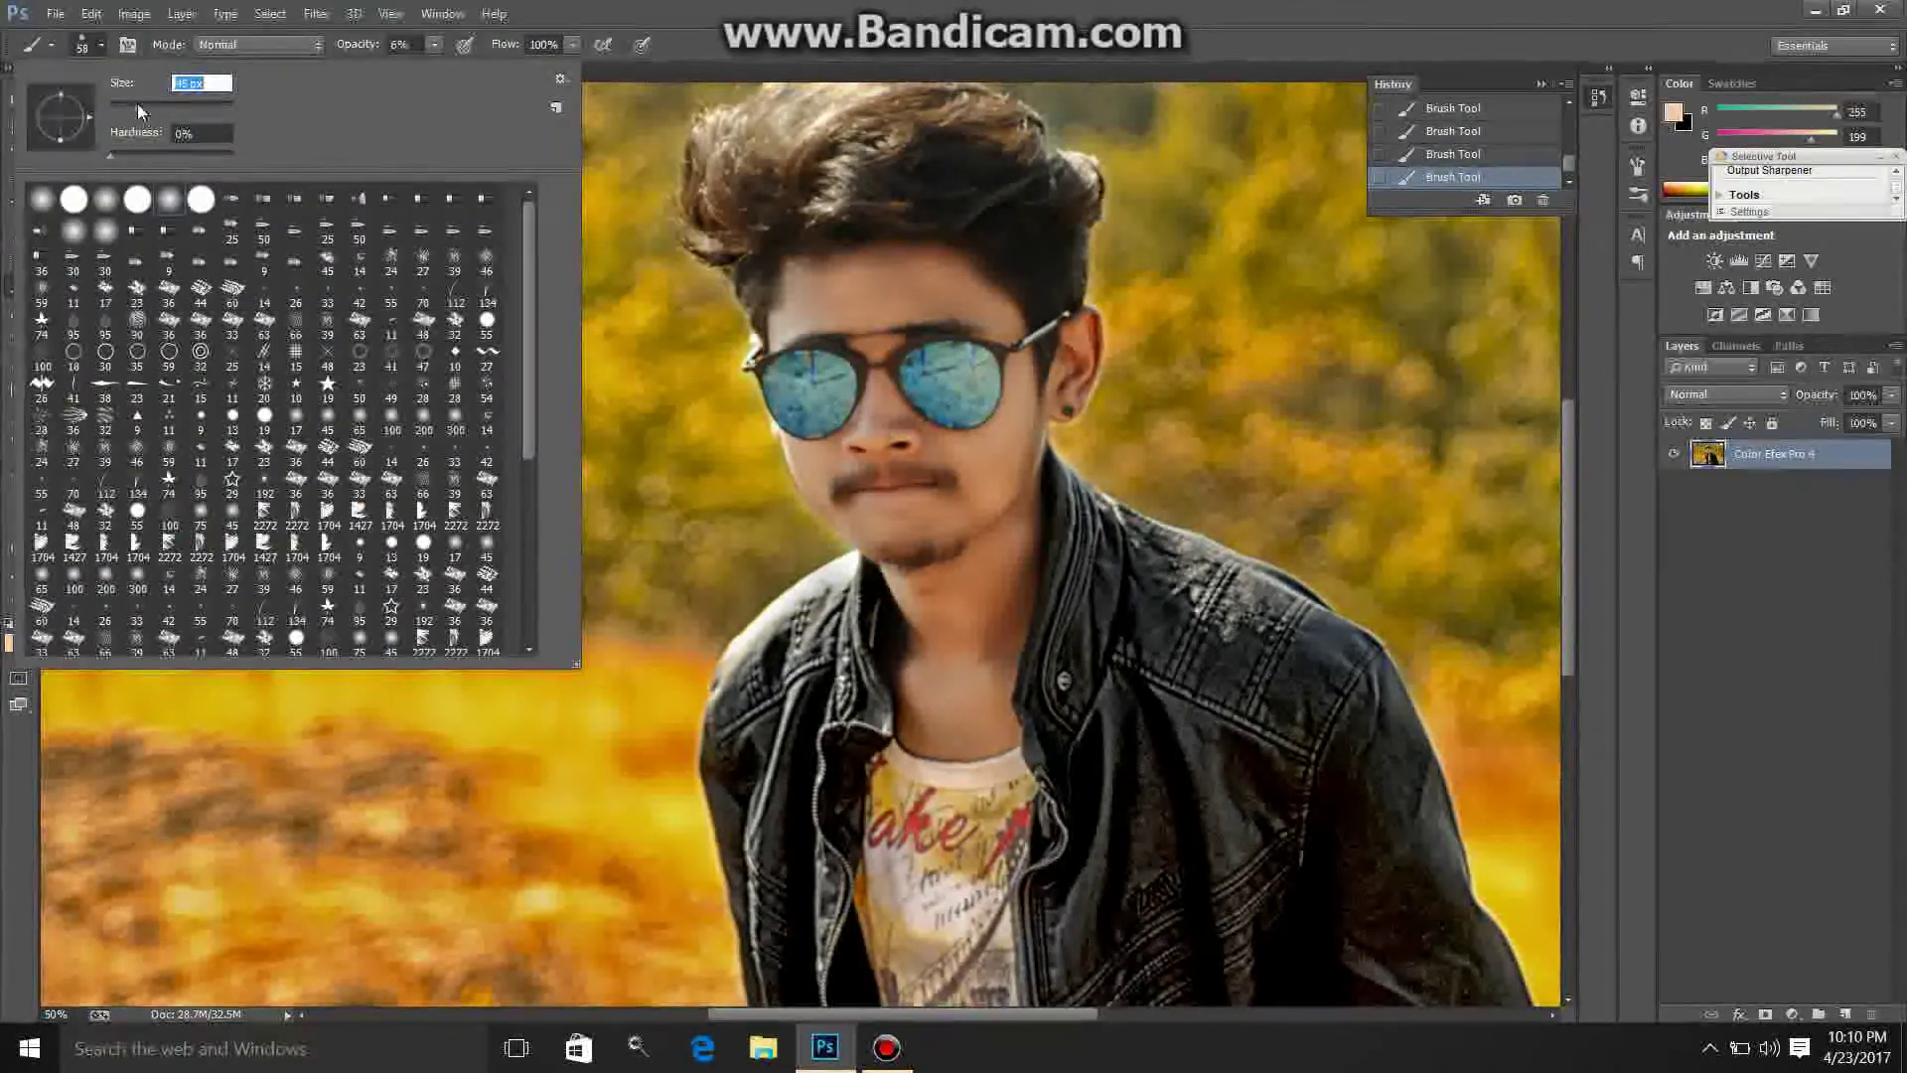
left_click(862, 343)
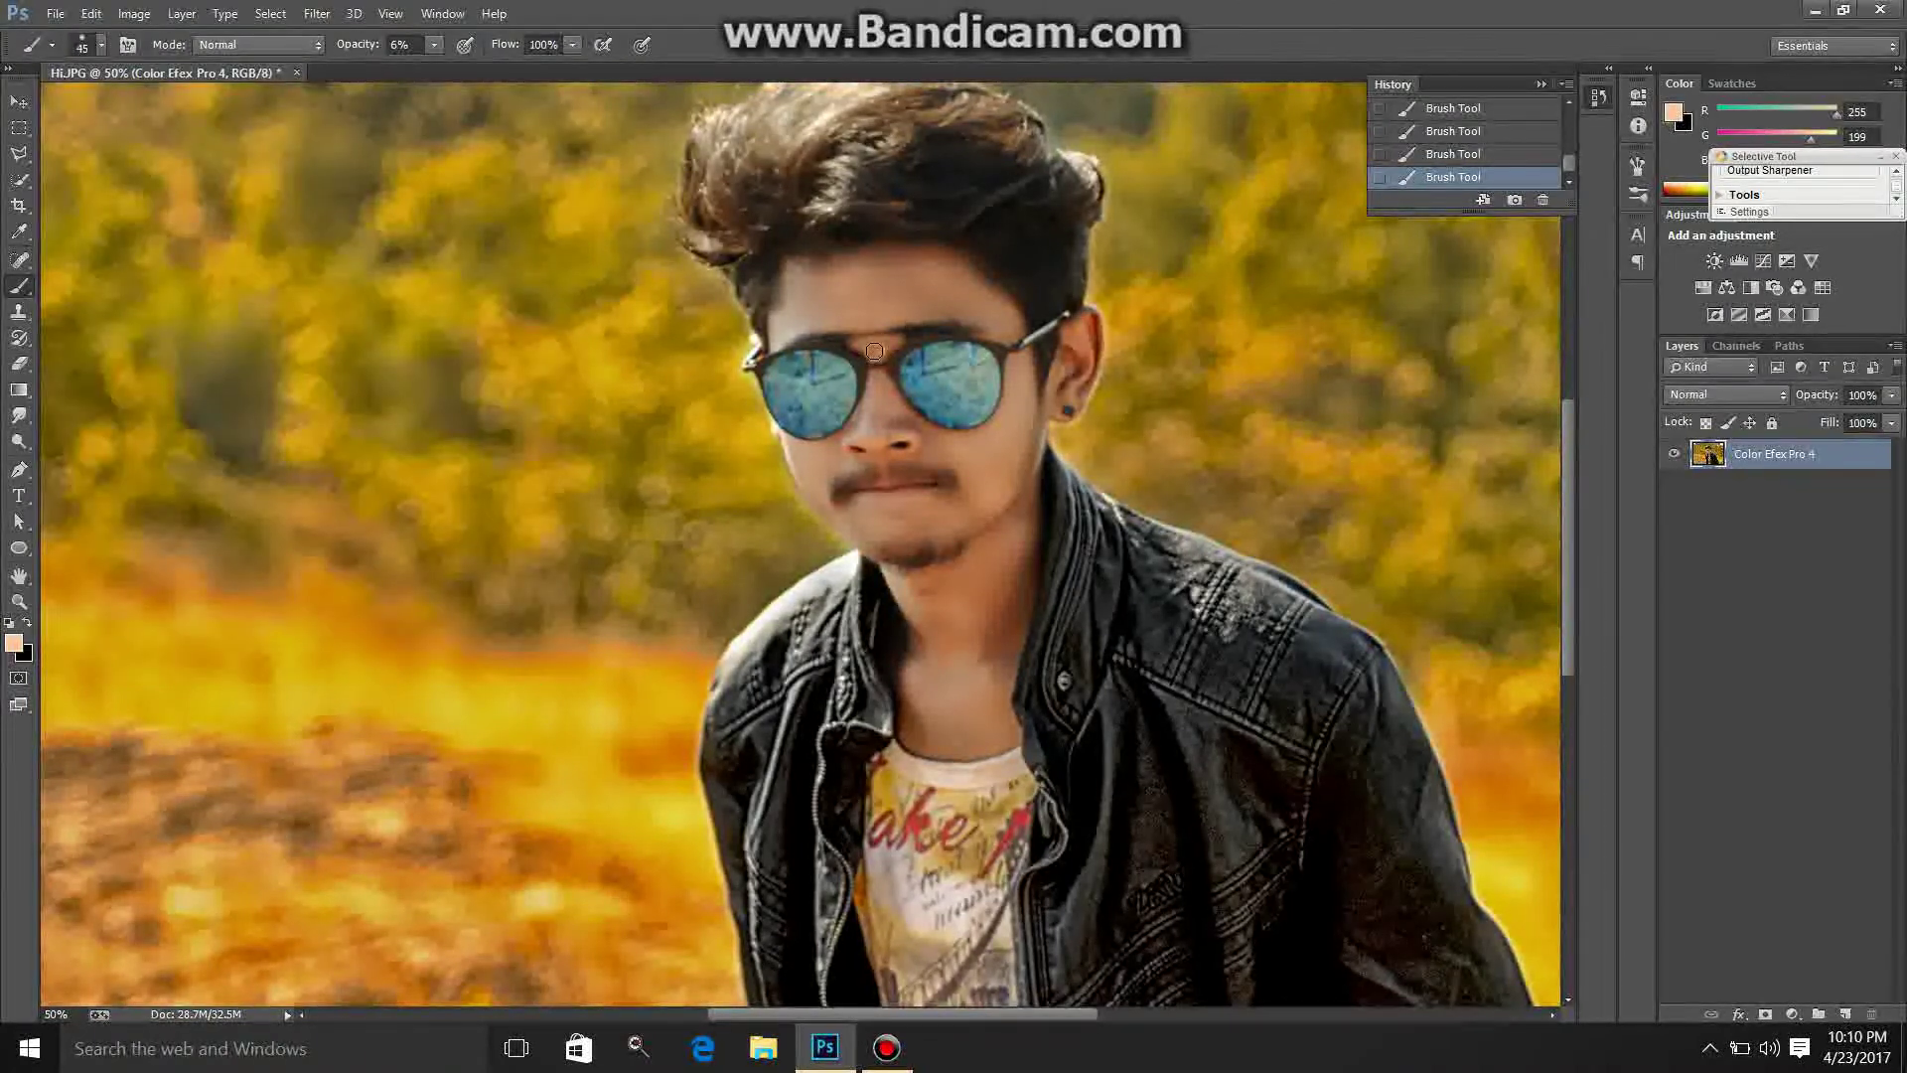
left_click(19, 601)
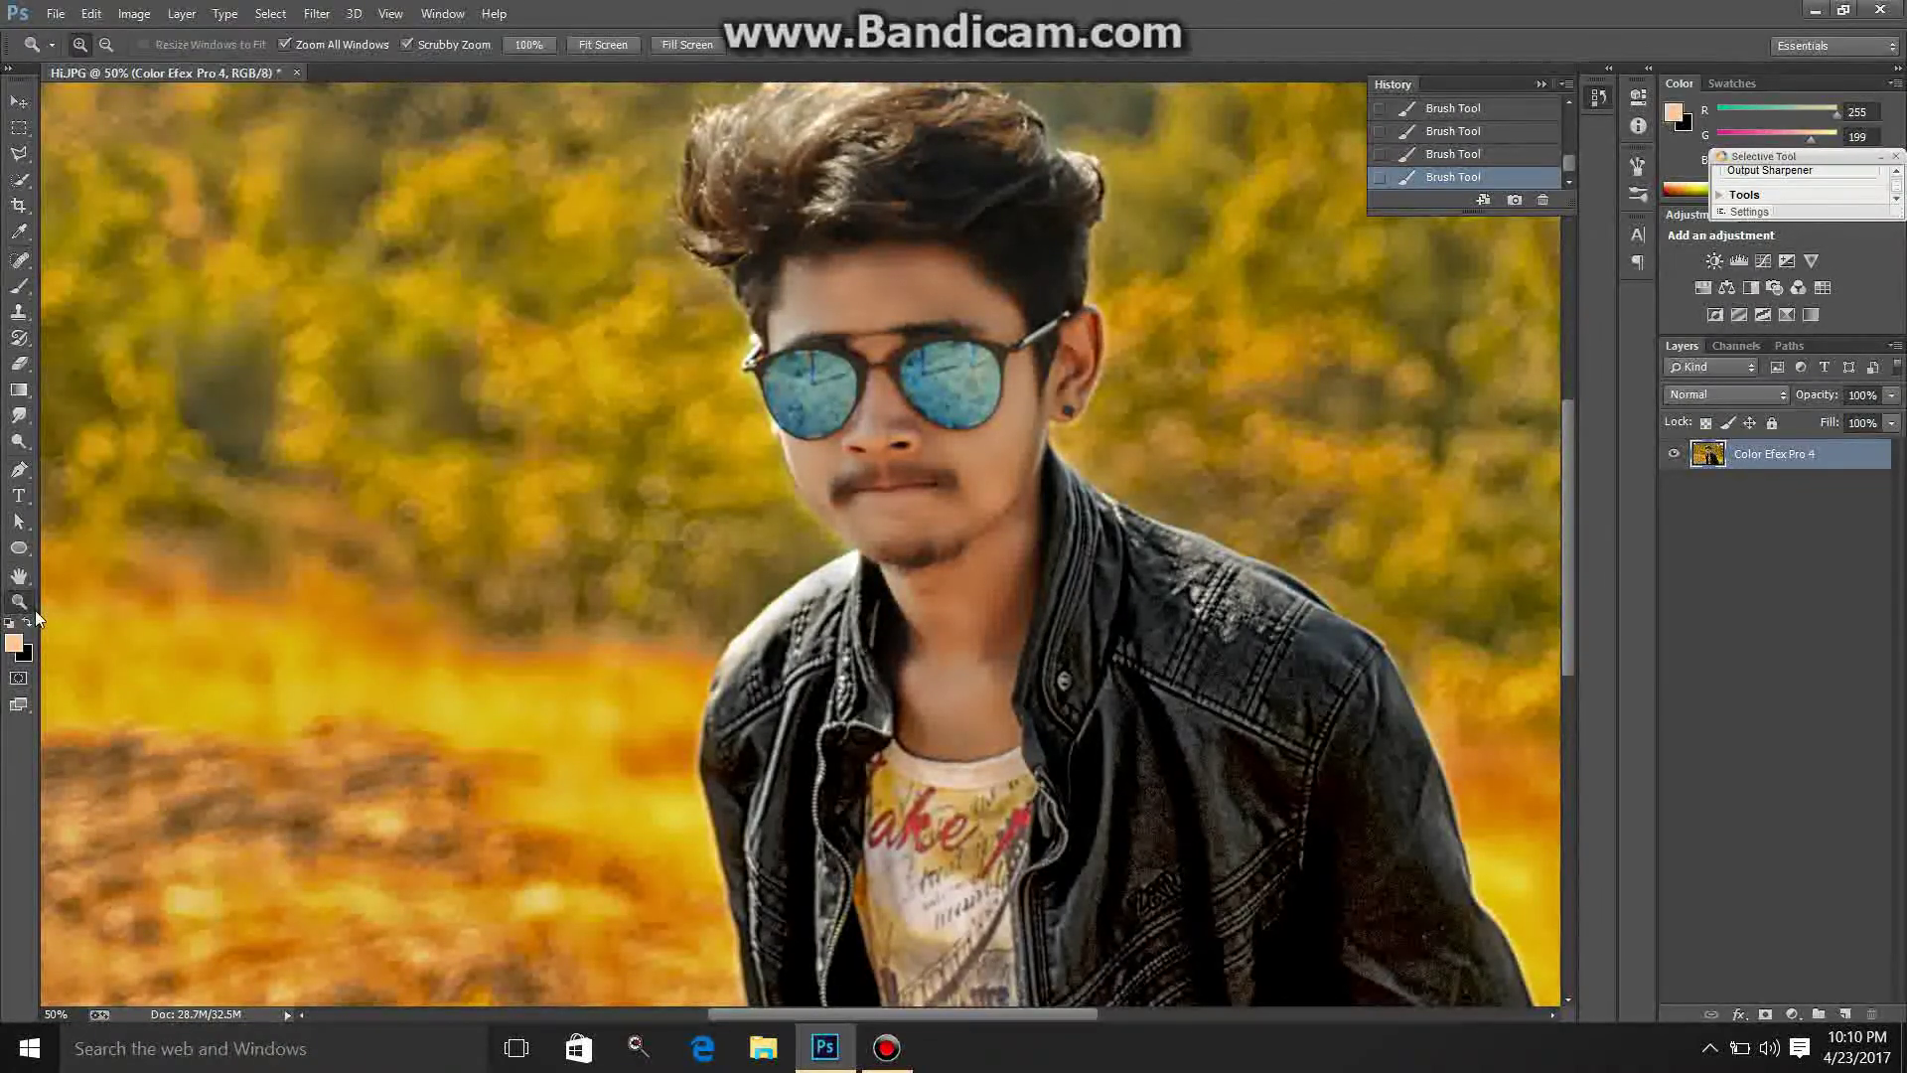
right_click(685, 334)
left_click(753, 480)
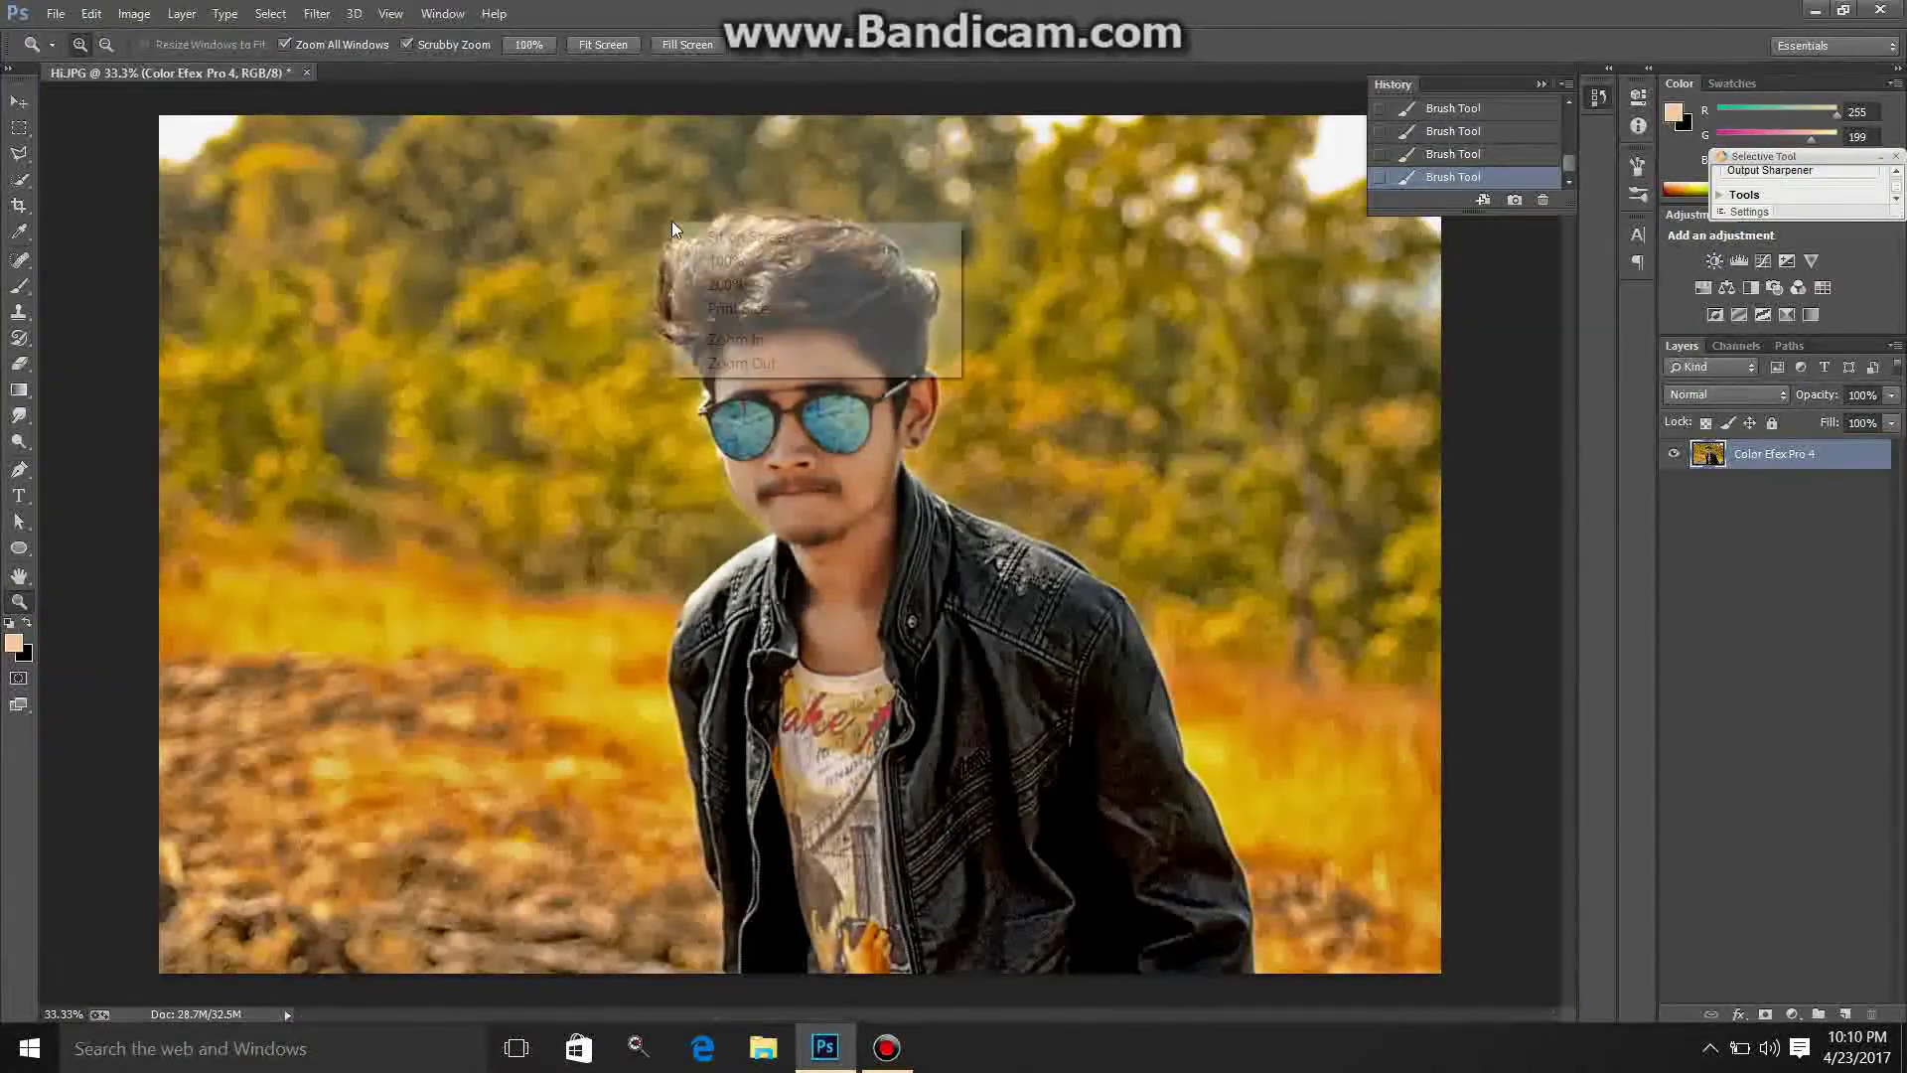
Step: Load the saved 'face' channel as a selection around the face and neck
left_click(765, 361)
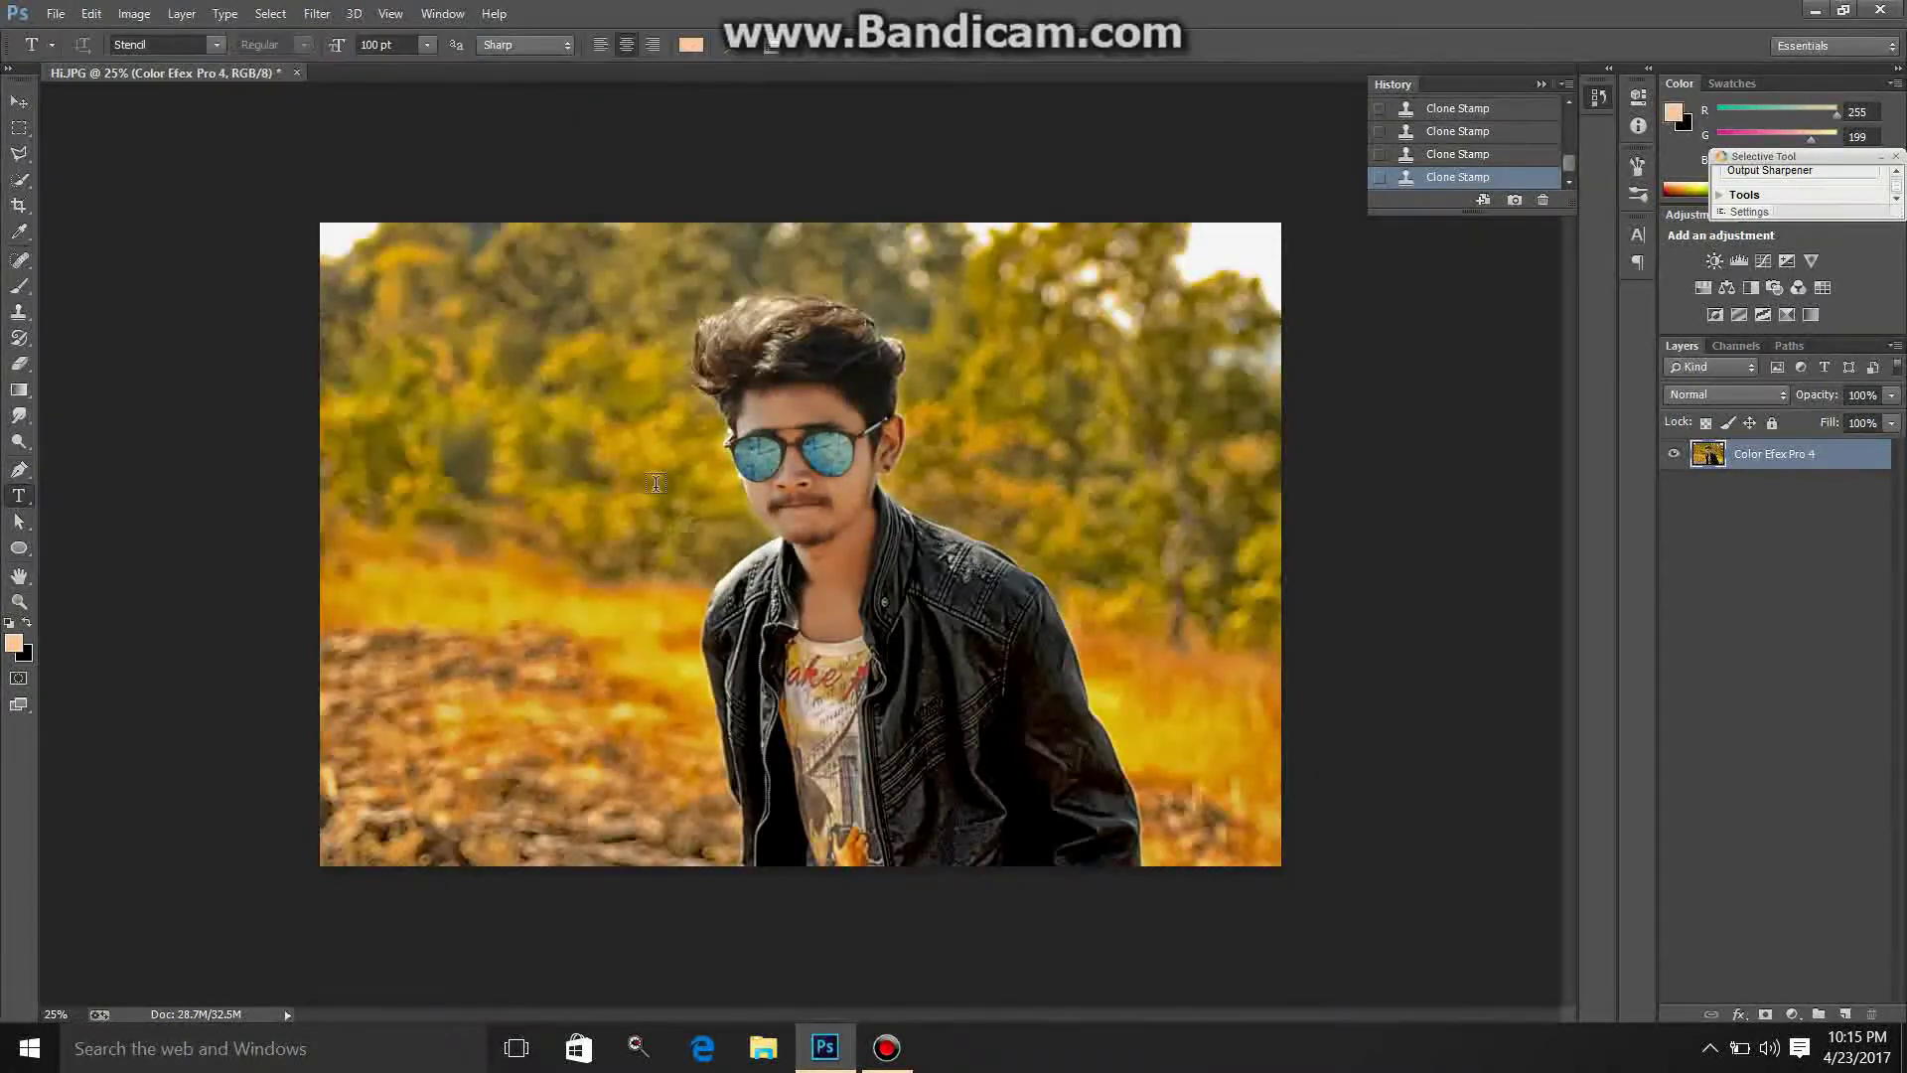
left_click(30, 183)
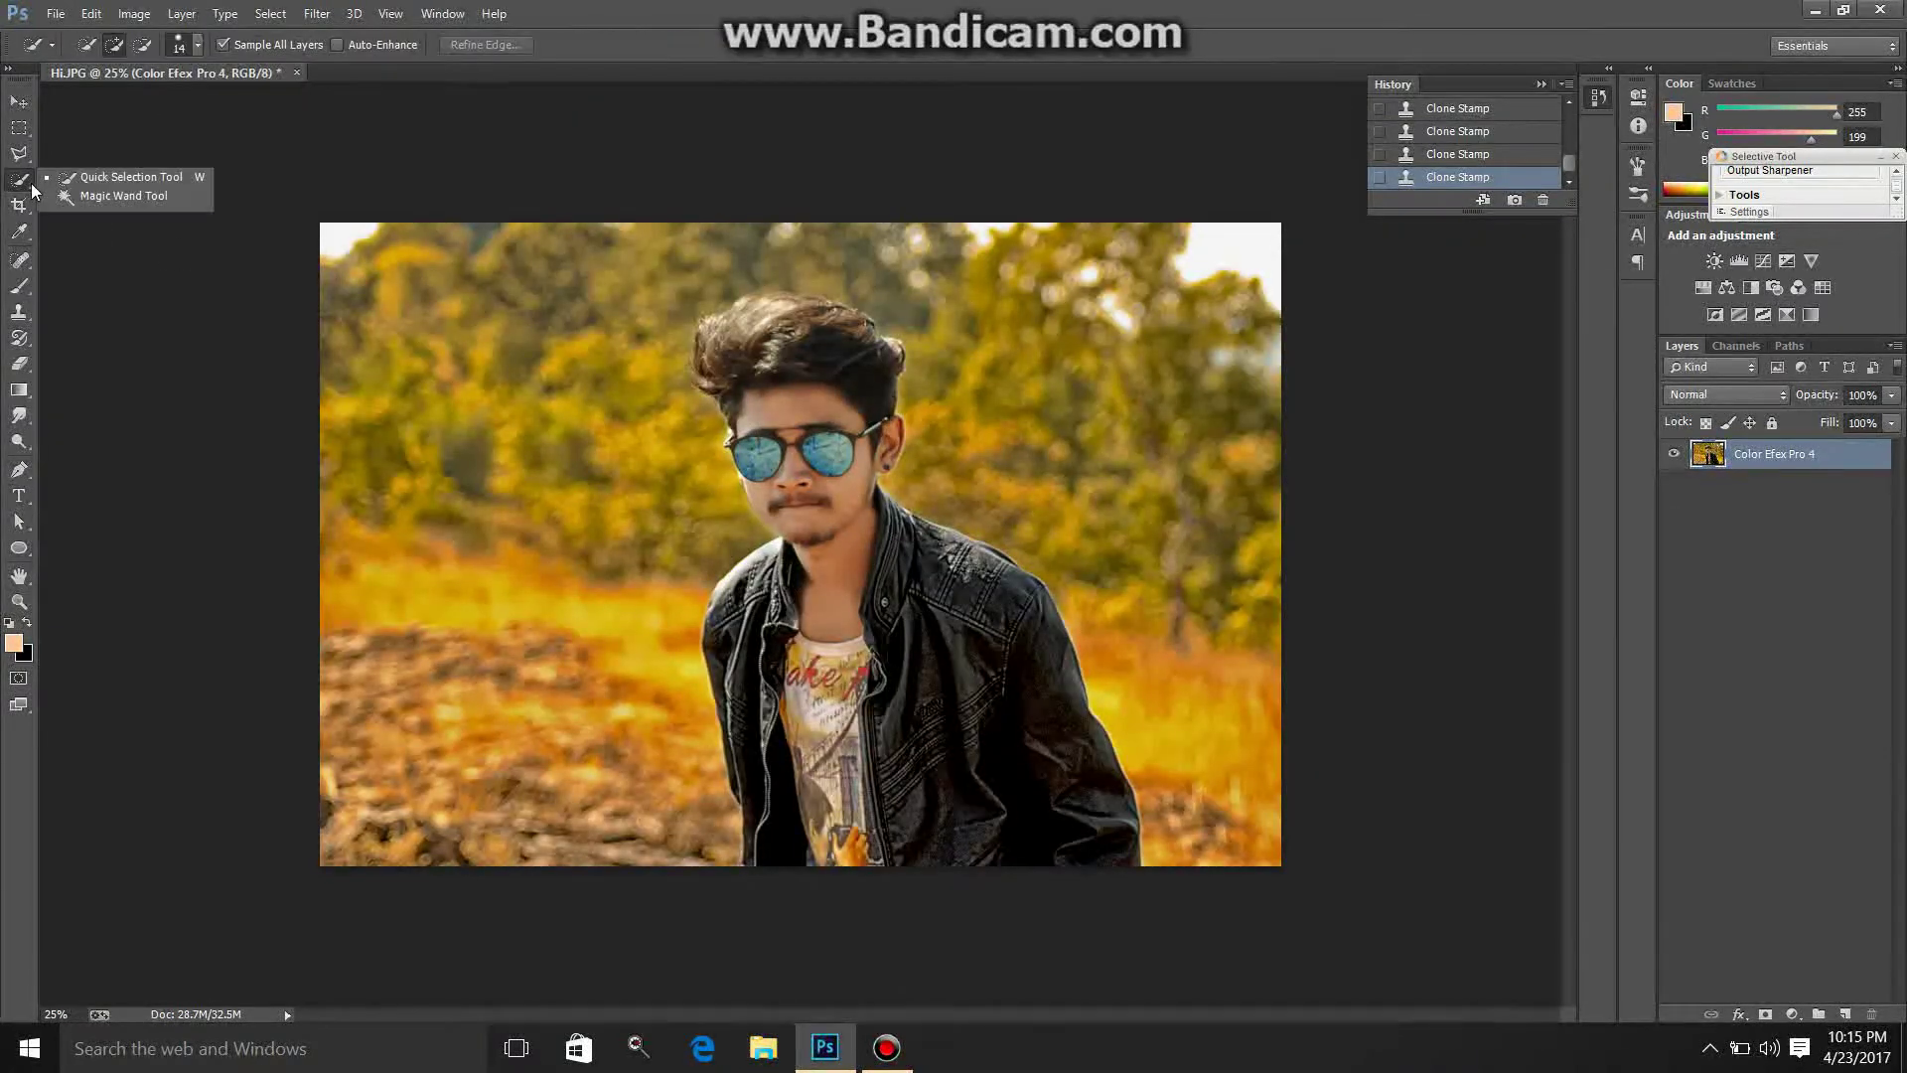
right_click(681, 345)
left_click(839, 609)
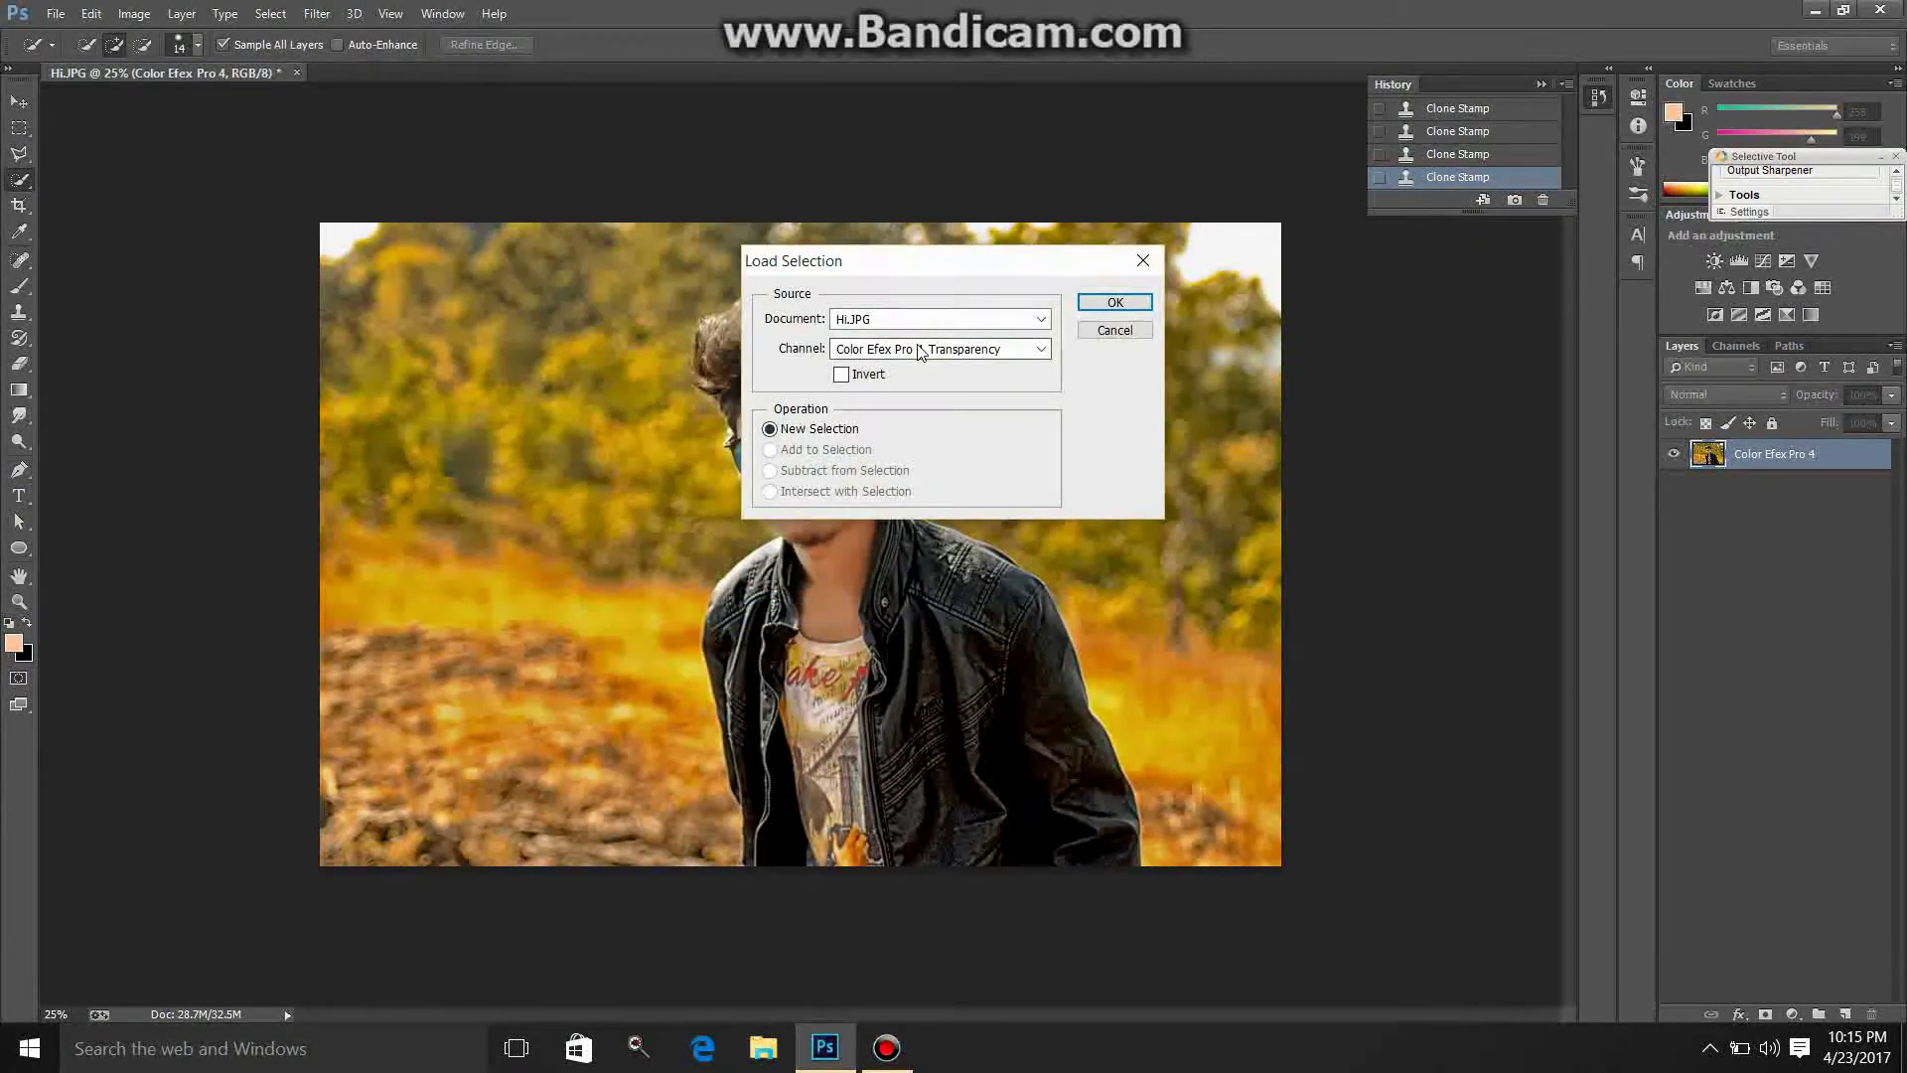
left_click(919, 350)
left_click(924, 429)
left_click(1093, 304)
left_click(134, 14)
mouse_move(175, 74)
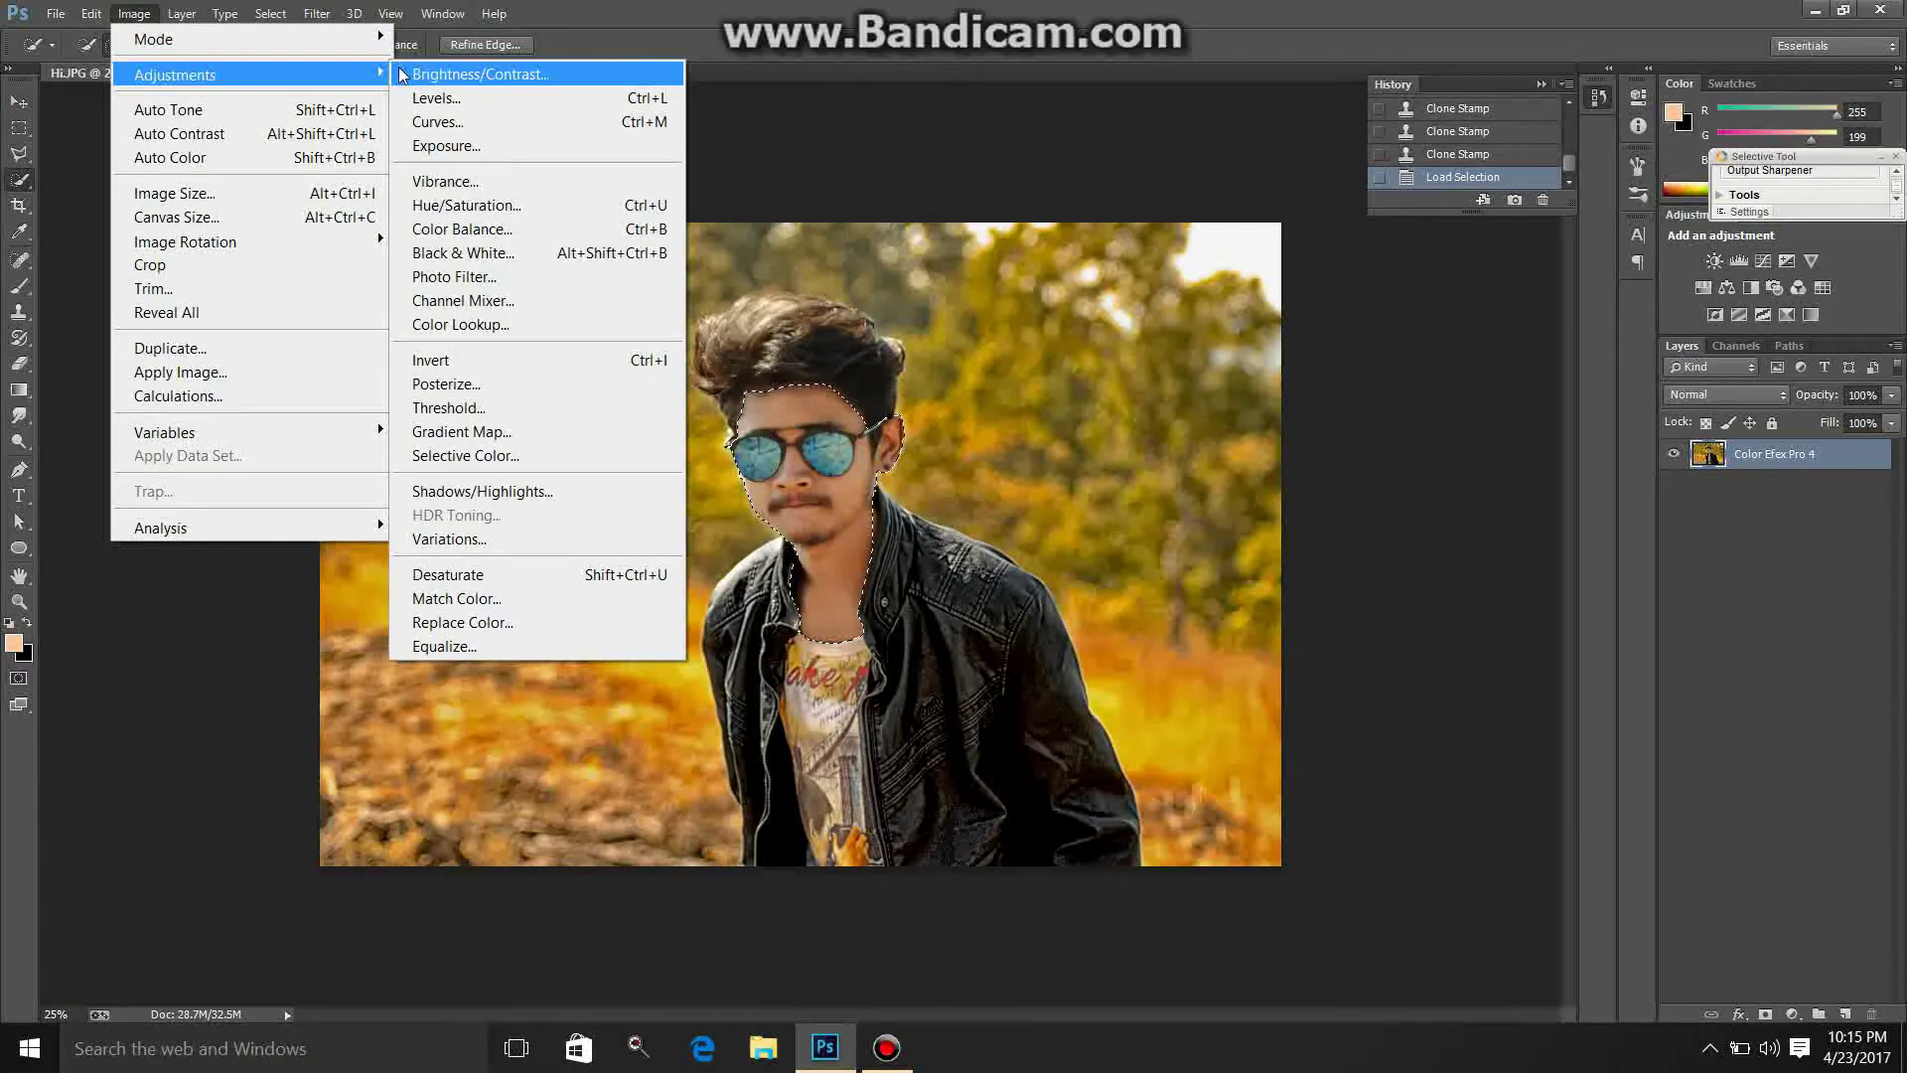
Step: Brighten the face with a Curves point raised from input 170 to output 188
left_click(439, 123)
left_click_drag(1519, 502, 1518, 483)
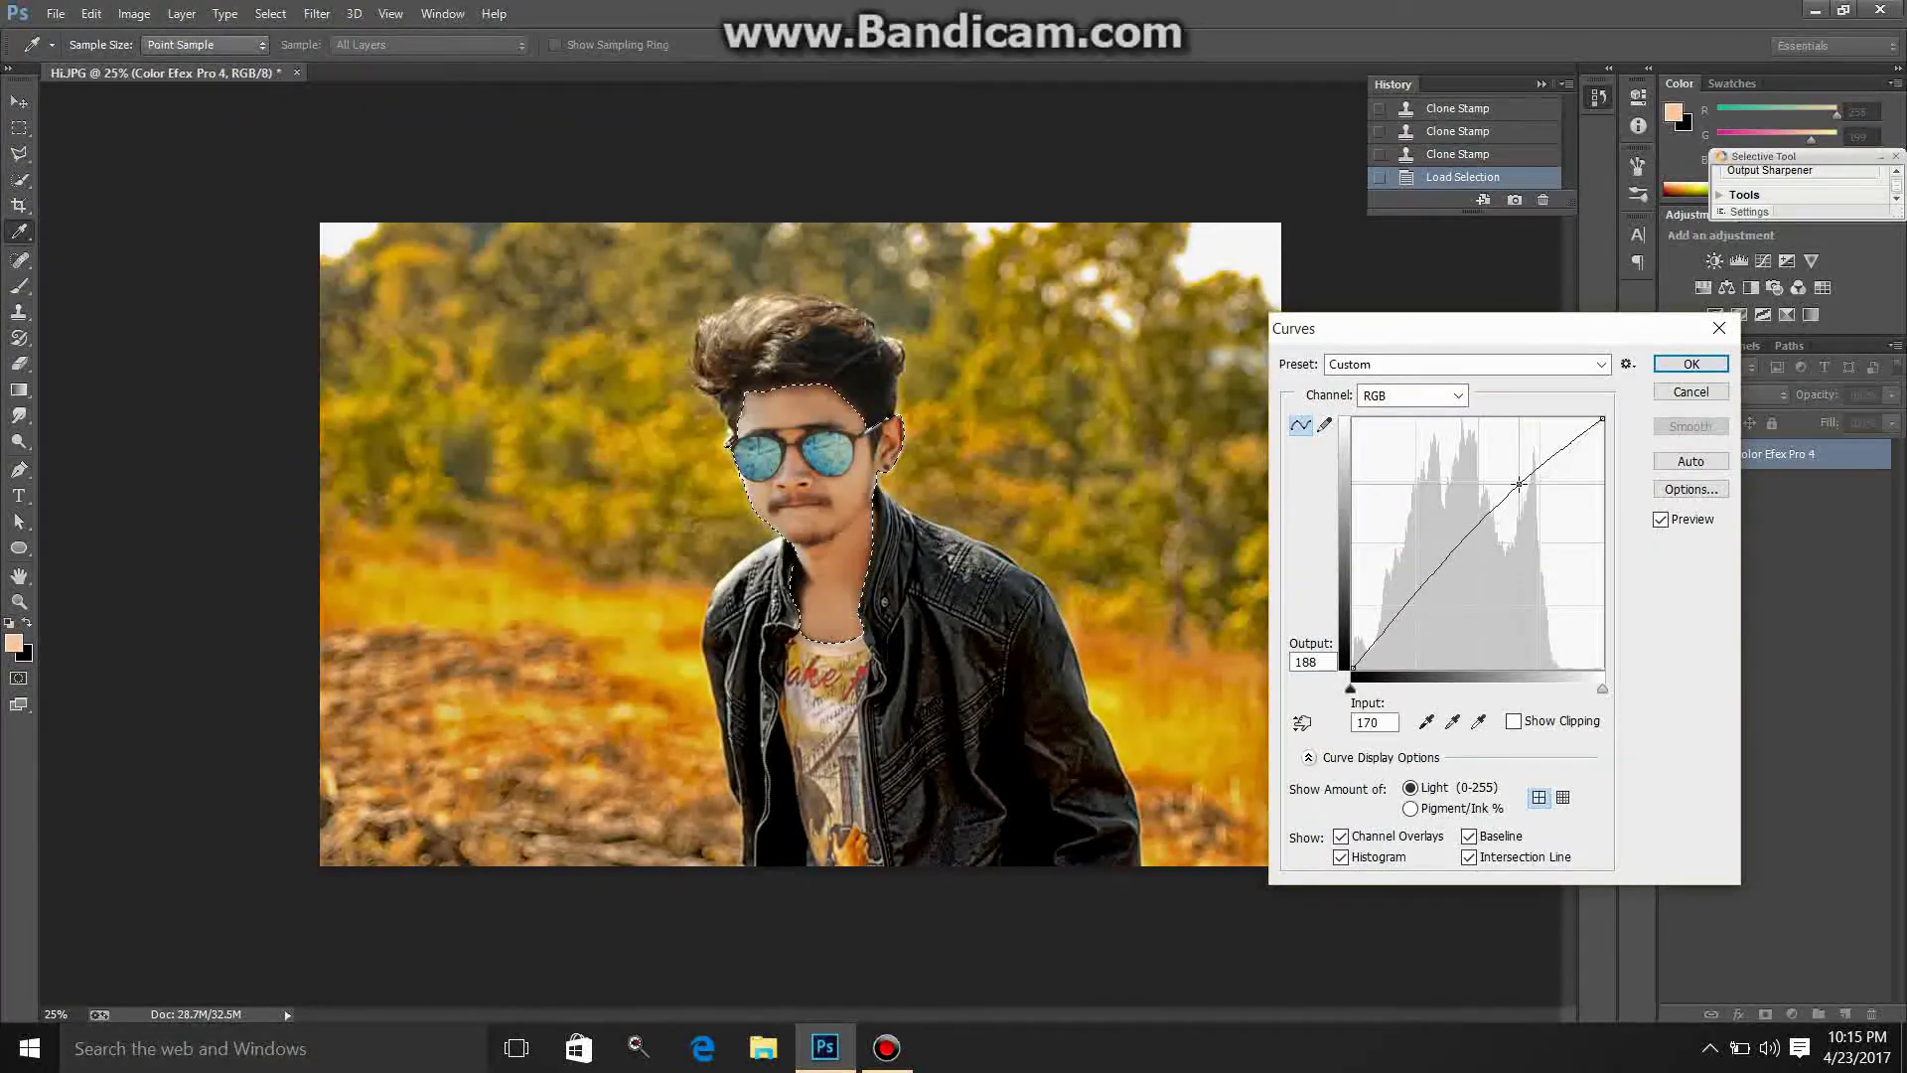
left_click(1661, 368)
Step: Add Camera Raw Oranges saturation +9 and Clarity +17, then clear the selection
left_click(317, 13)
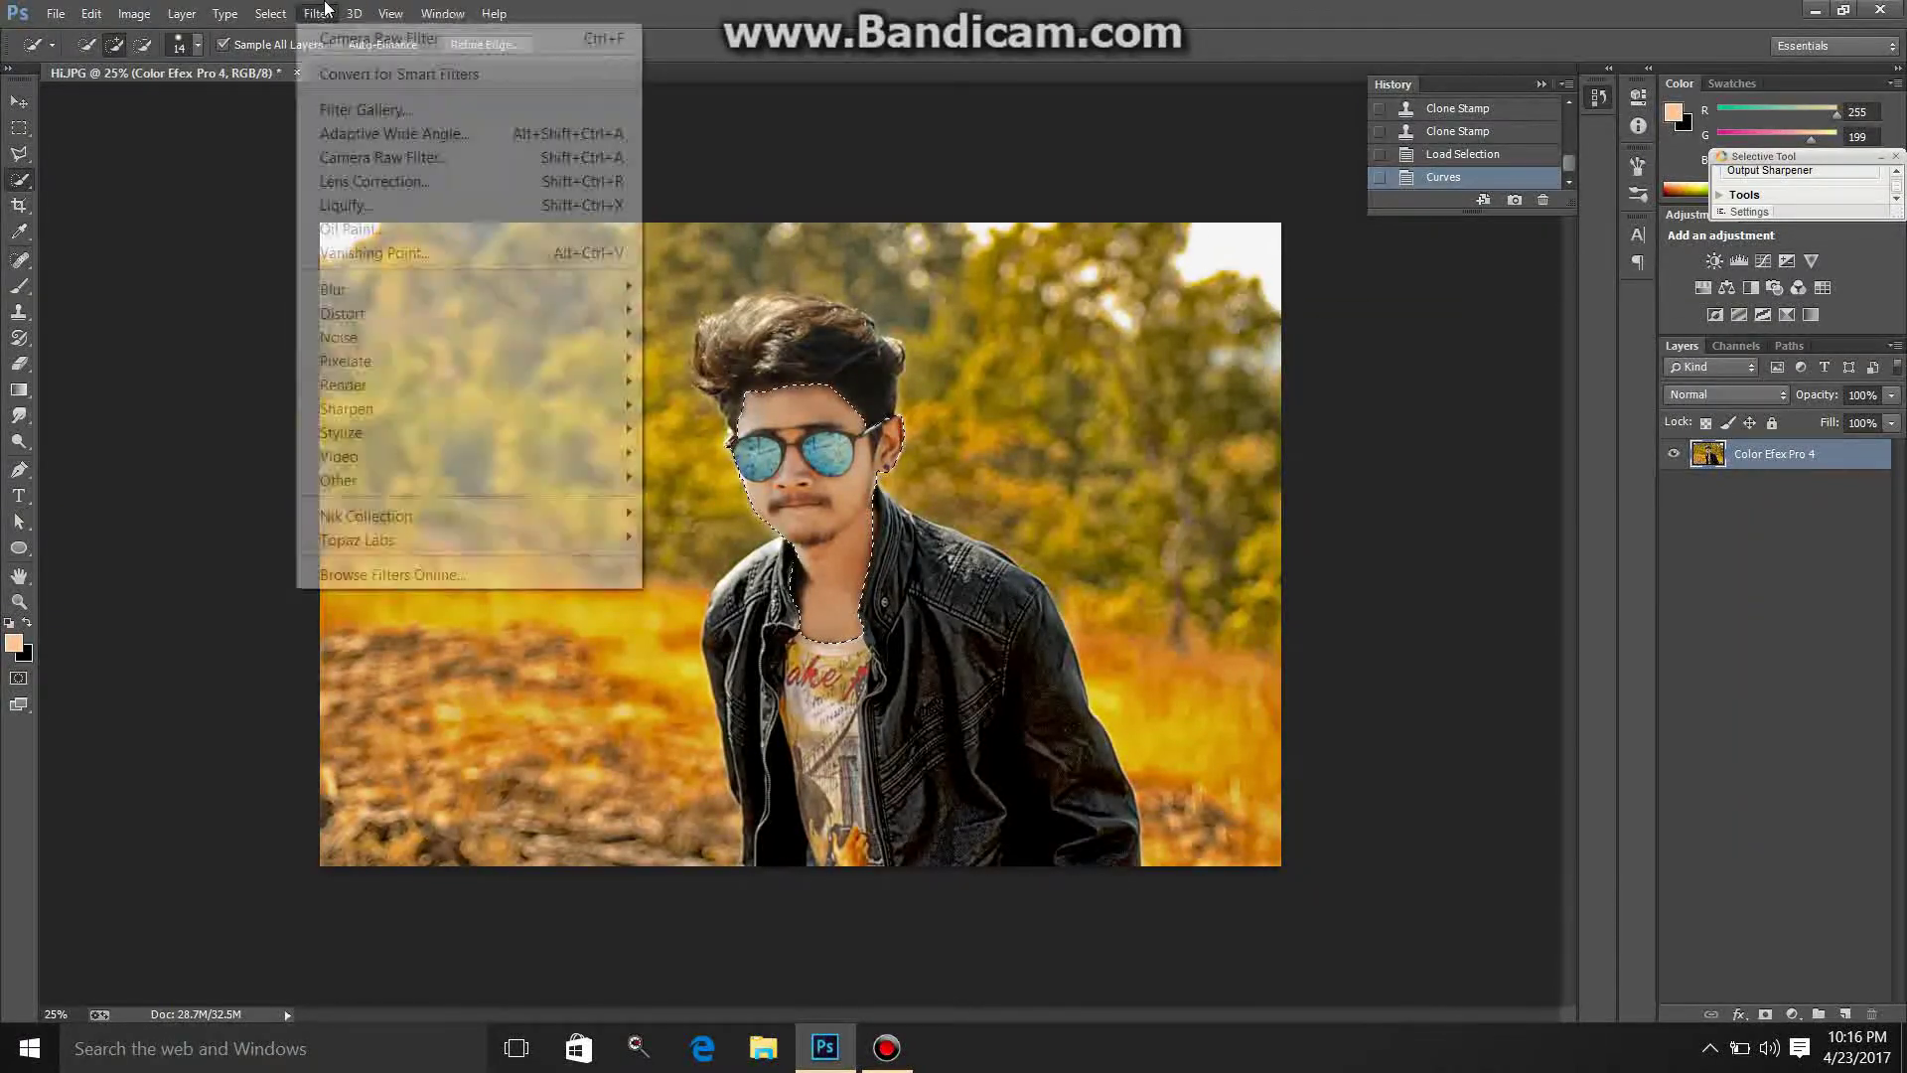
left_click(398, 149)
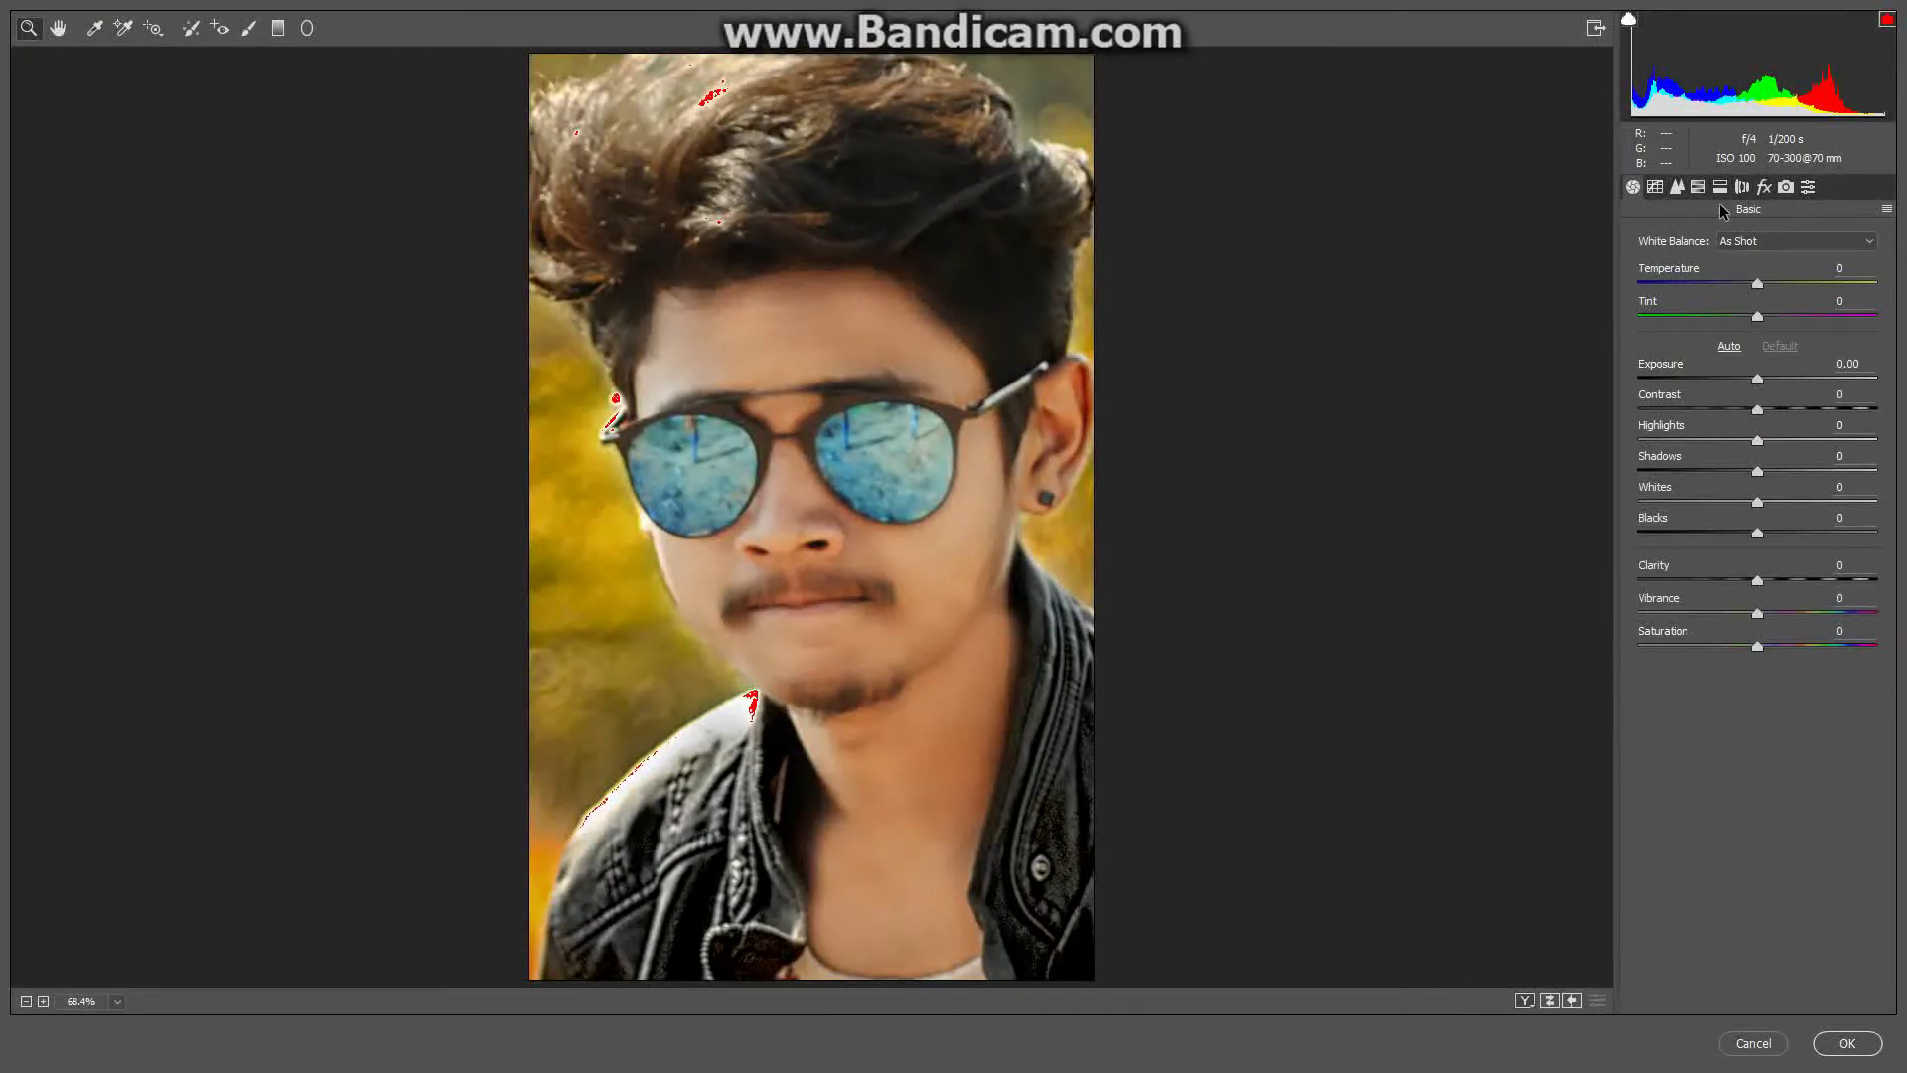
left_click(1699, 186)
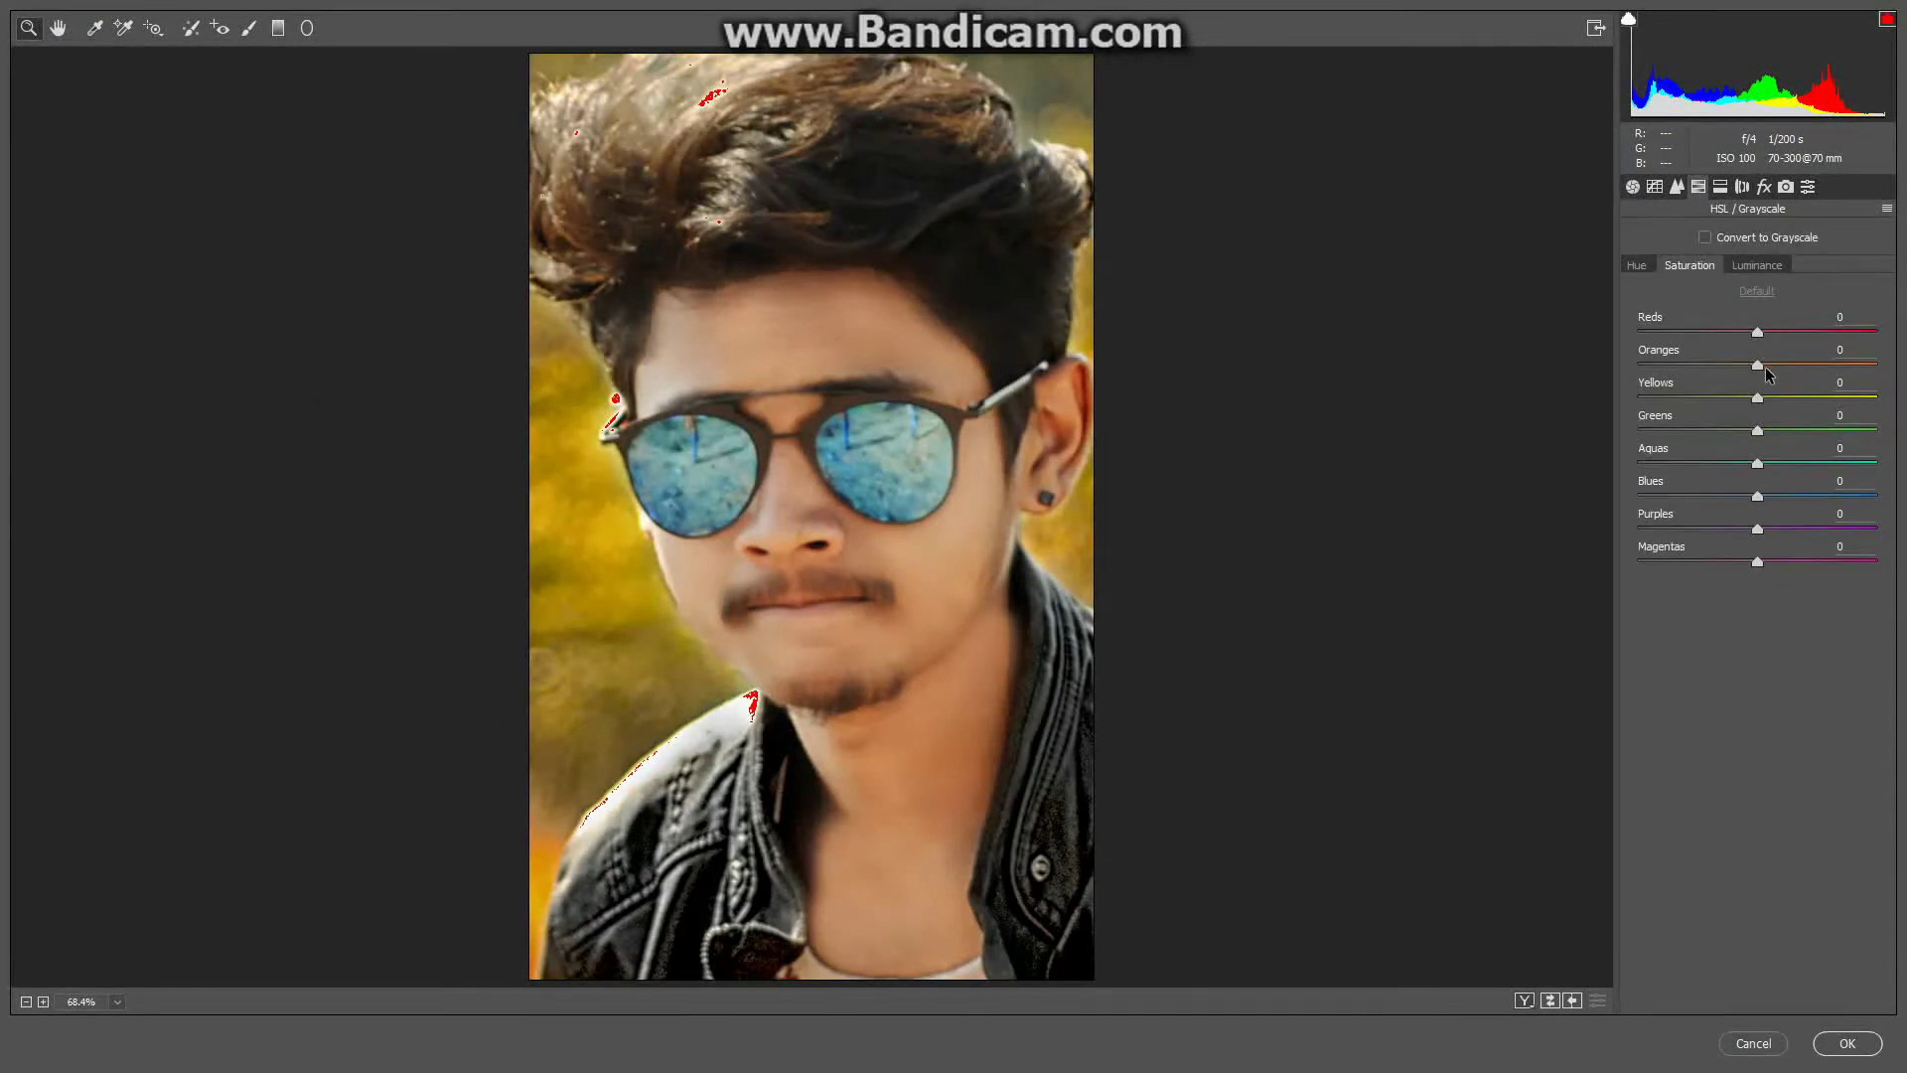
left_click_drag(1760, 366, 1770, 367)
left_click(1773, 268)
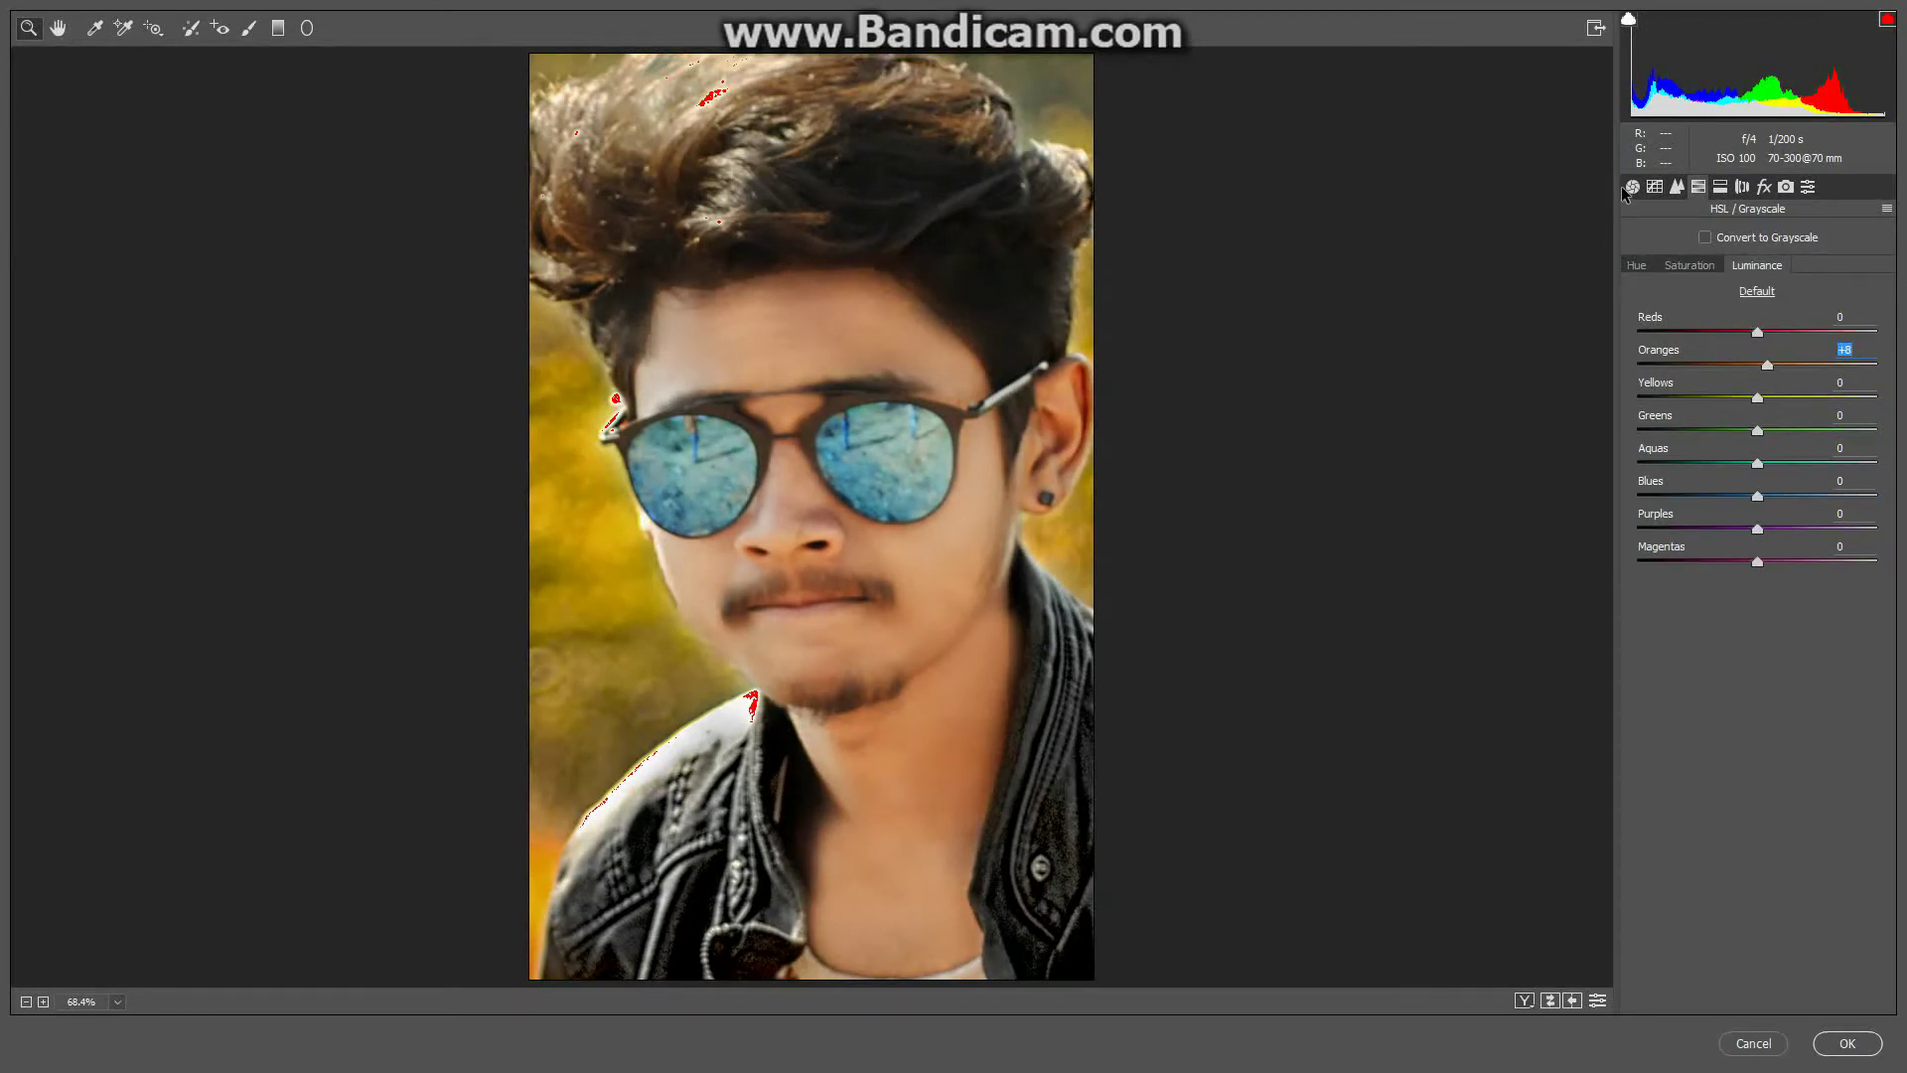
left_click(1632, 187)
left_click(1775, 582)
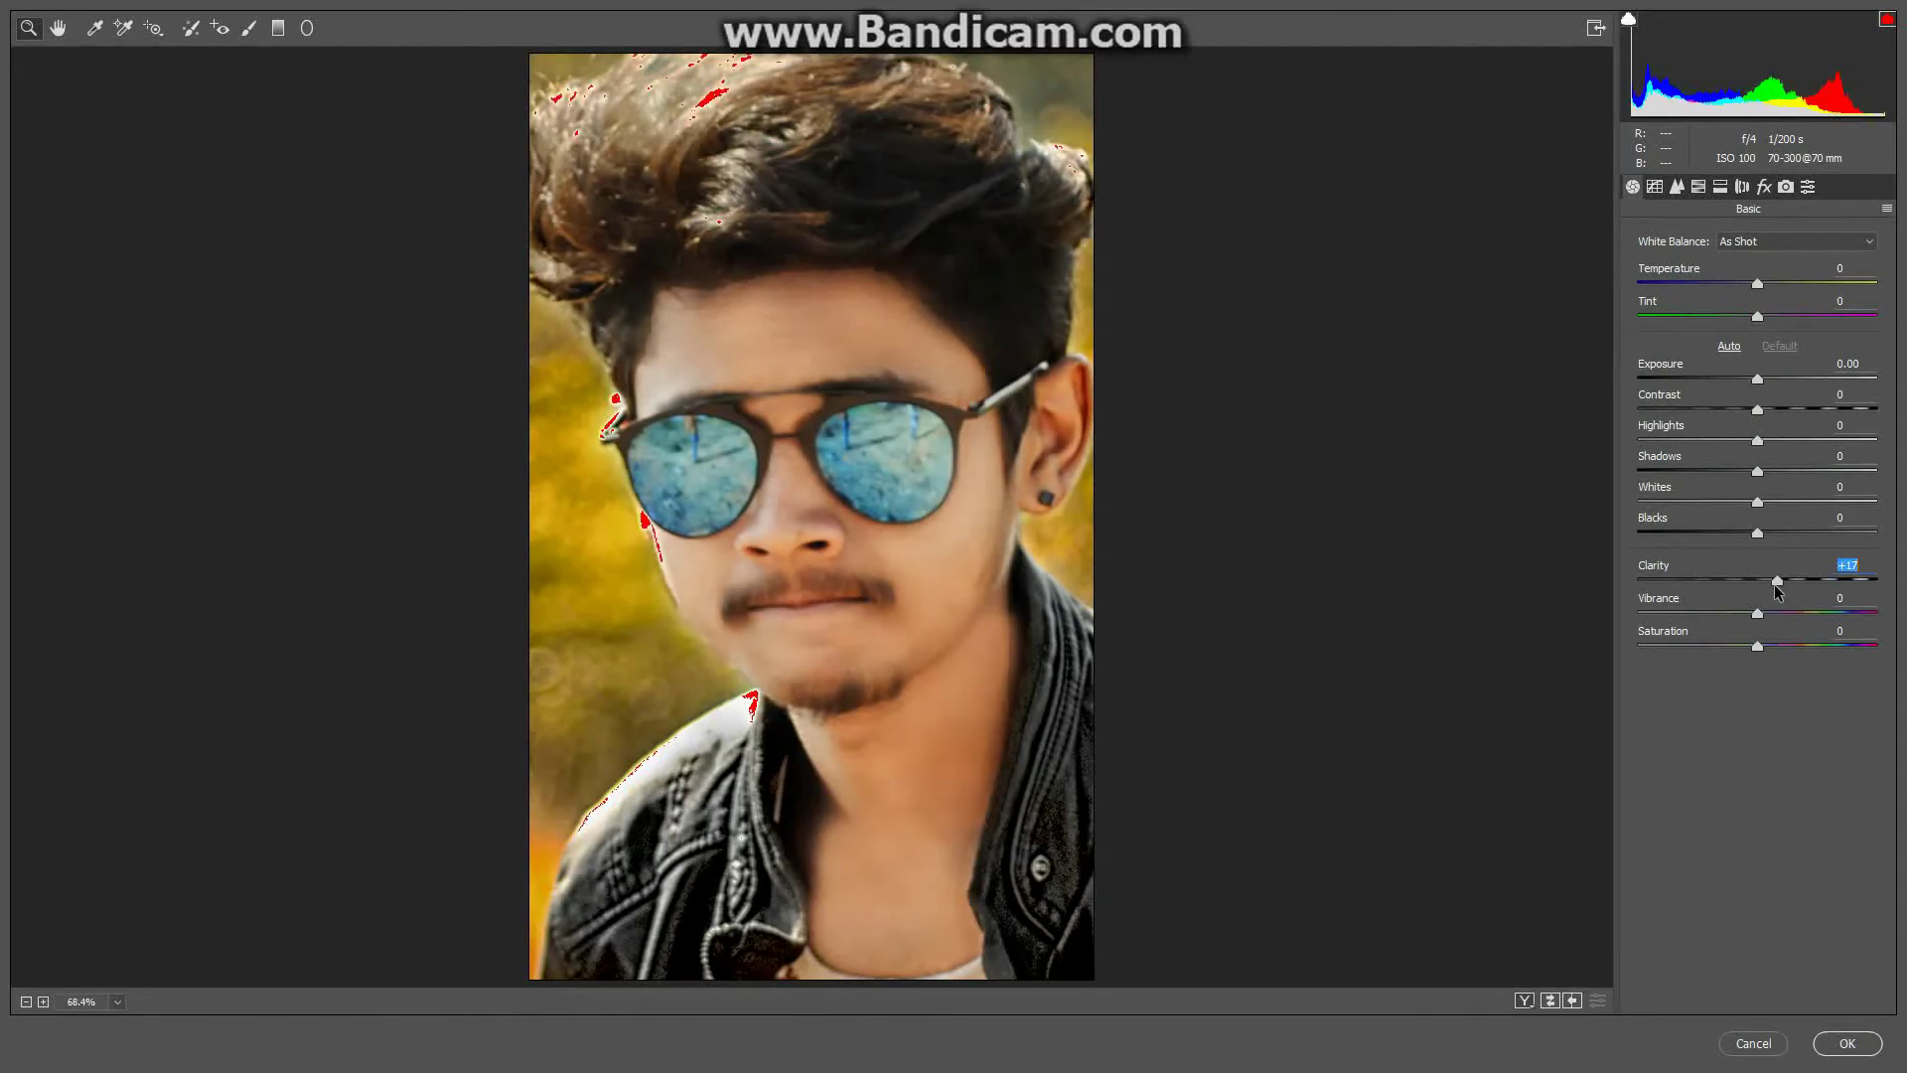
left_click(1843, 1043)
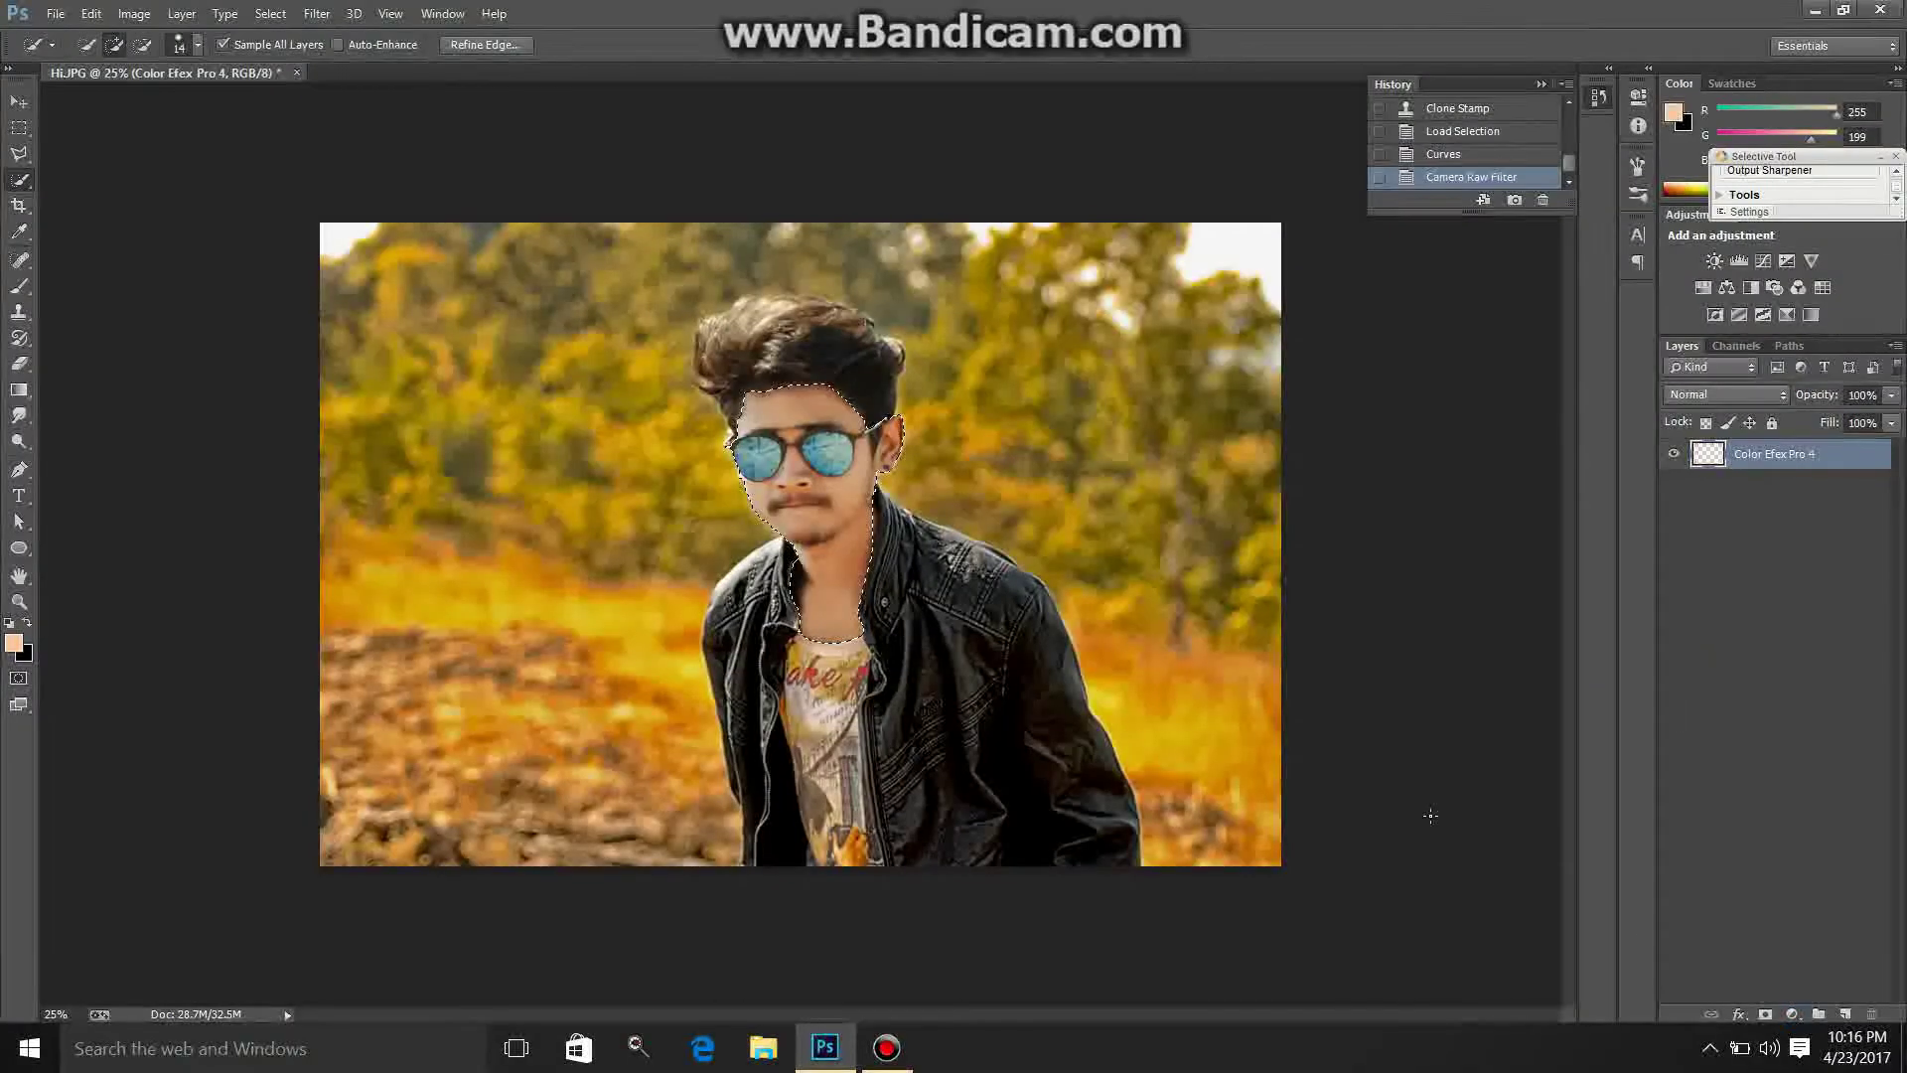
right_click(900, 482)
left_click(962, 490)
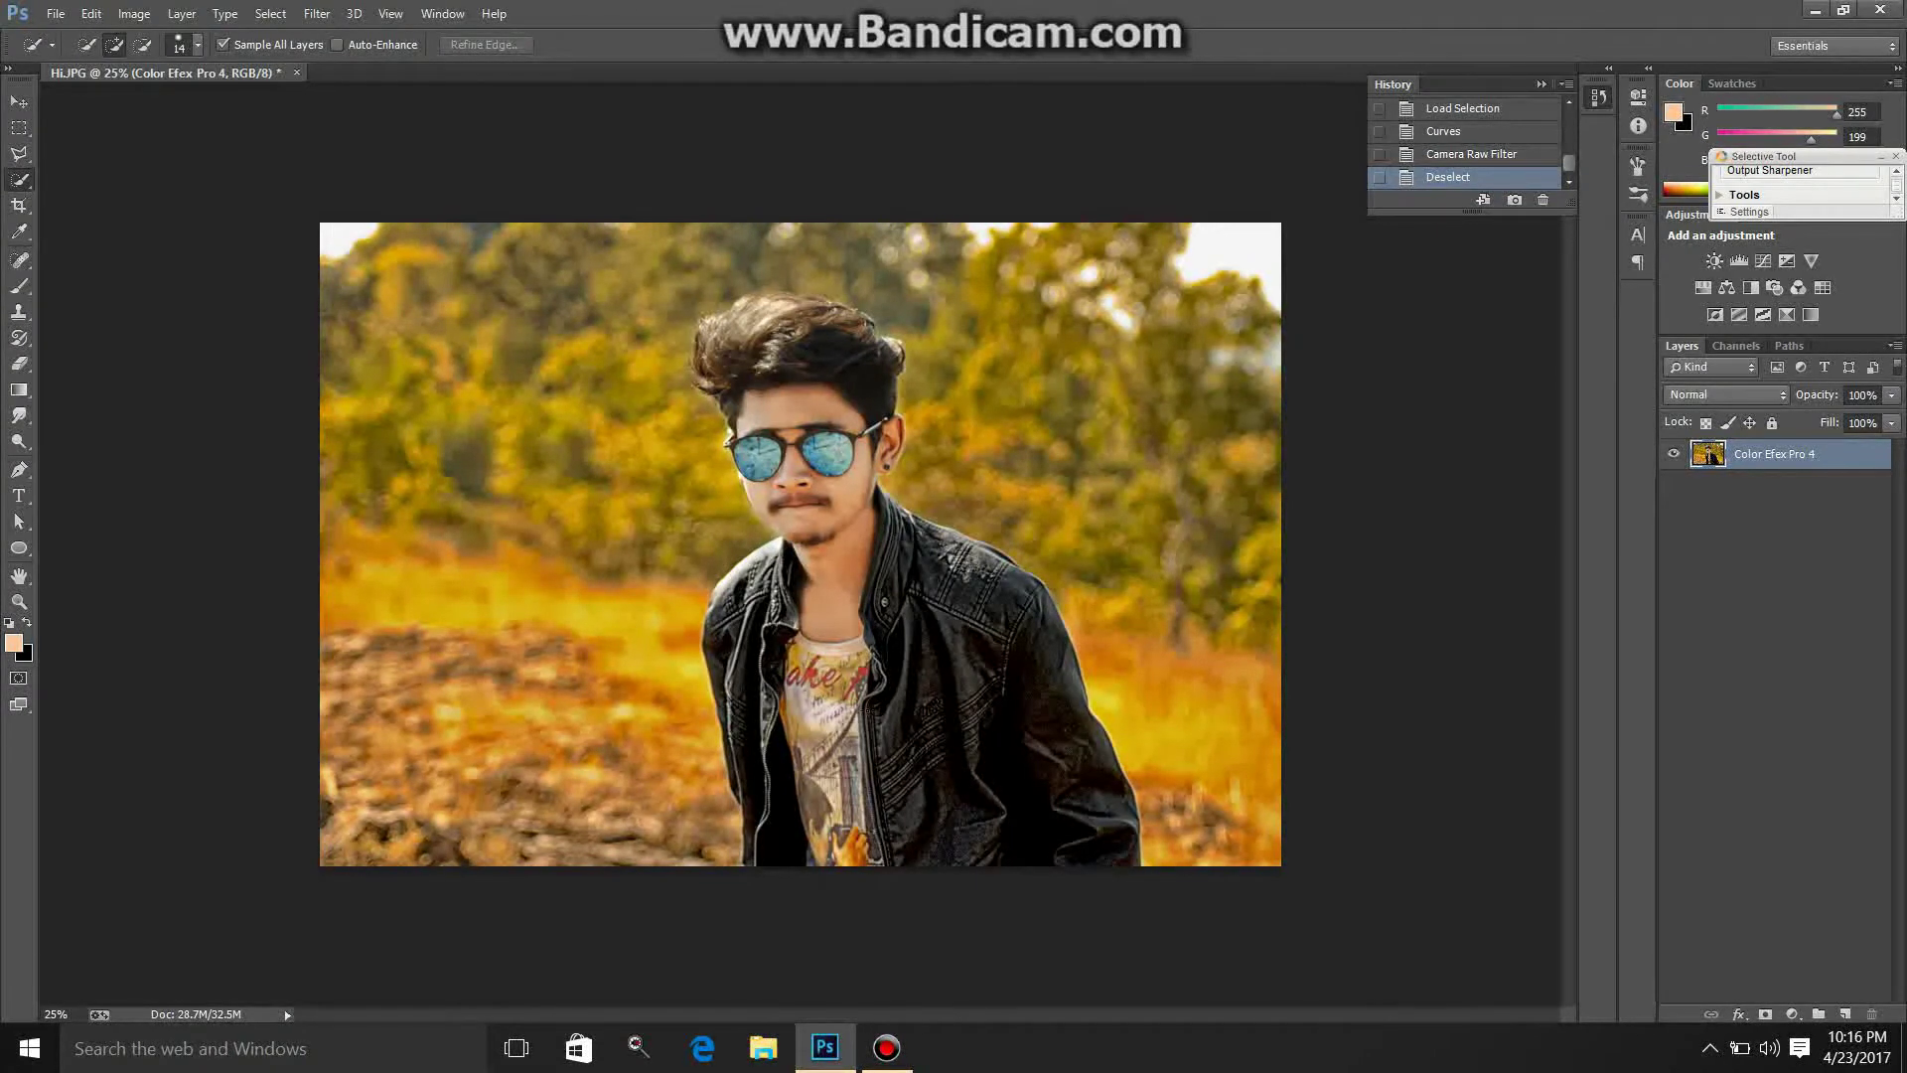
Step: Zoom in on the face and Clone Stamp over the forehead and face blemishes
left_click(19, 601)
right_click(933, 431)
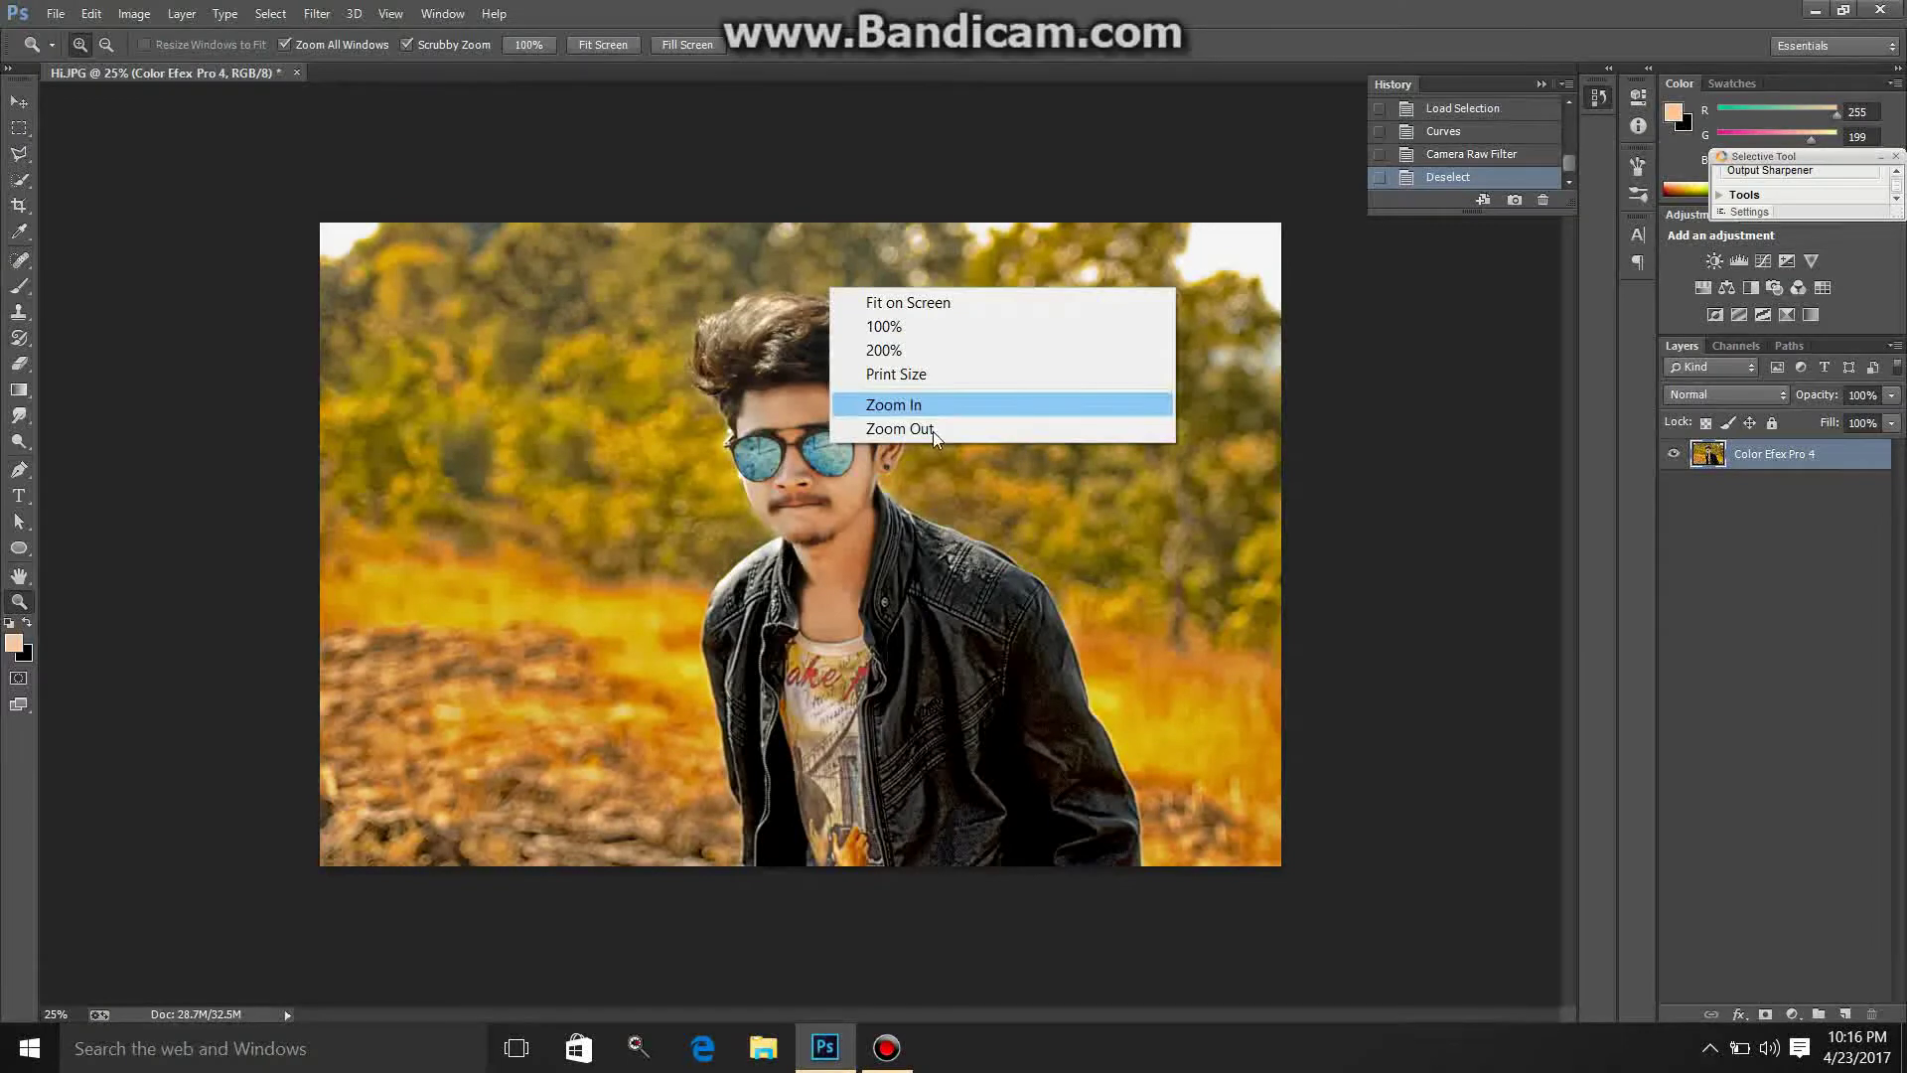
left_click(932, 431)
left_click(934, 433)
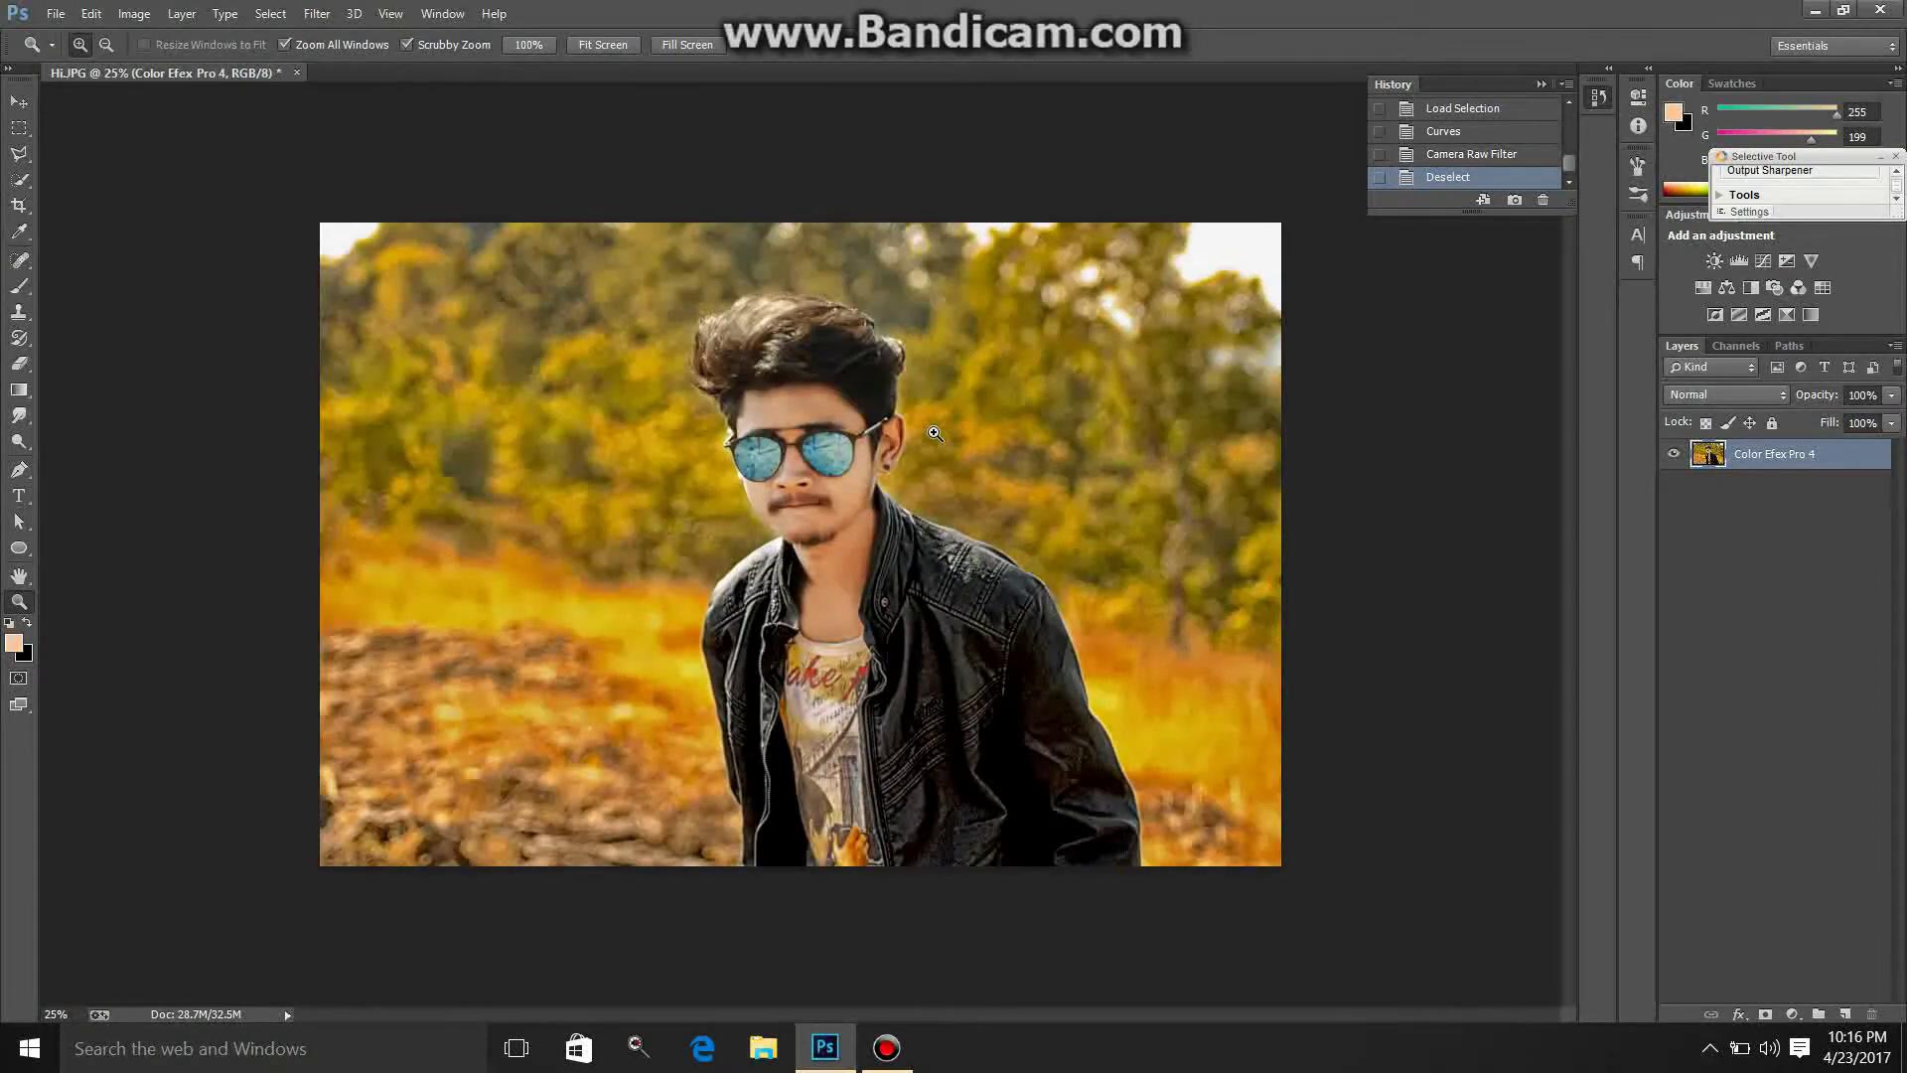
left_click(934, 432)
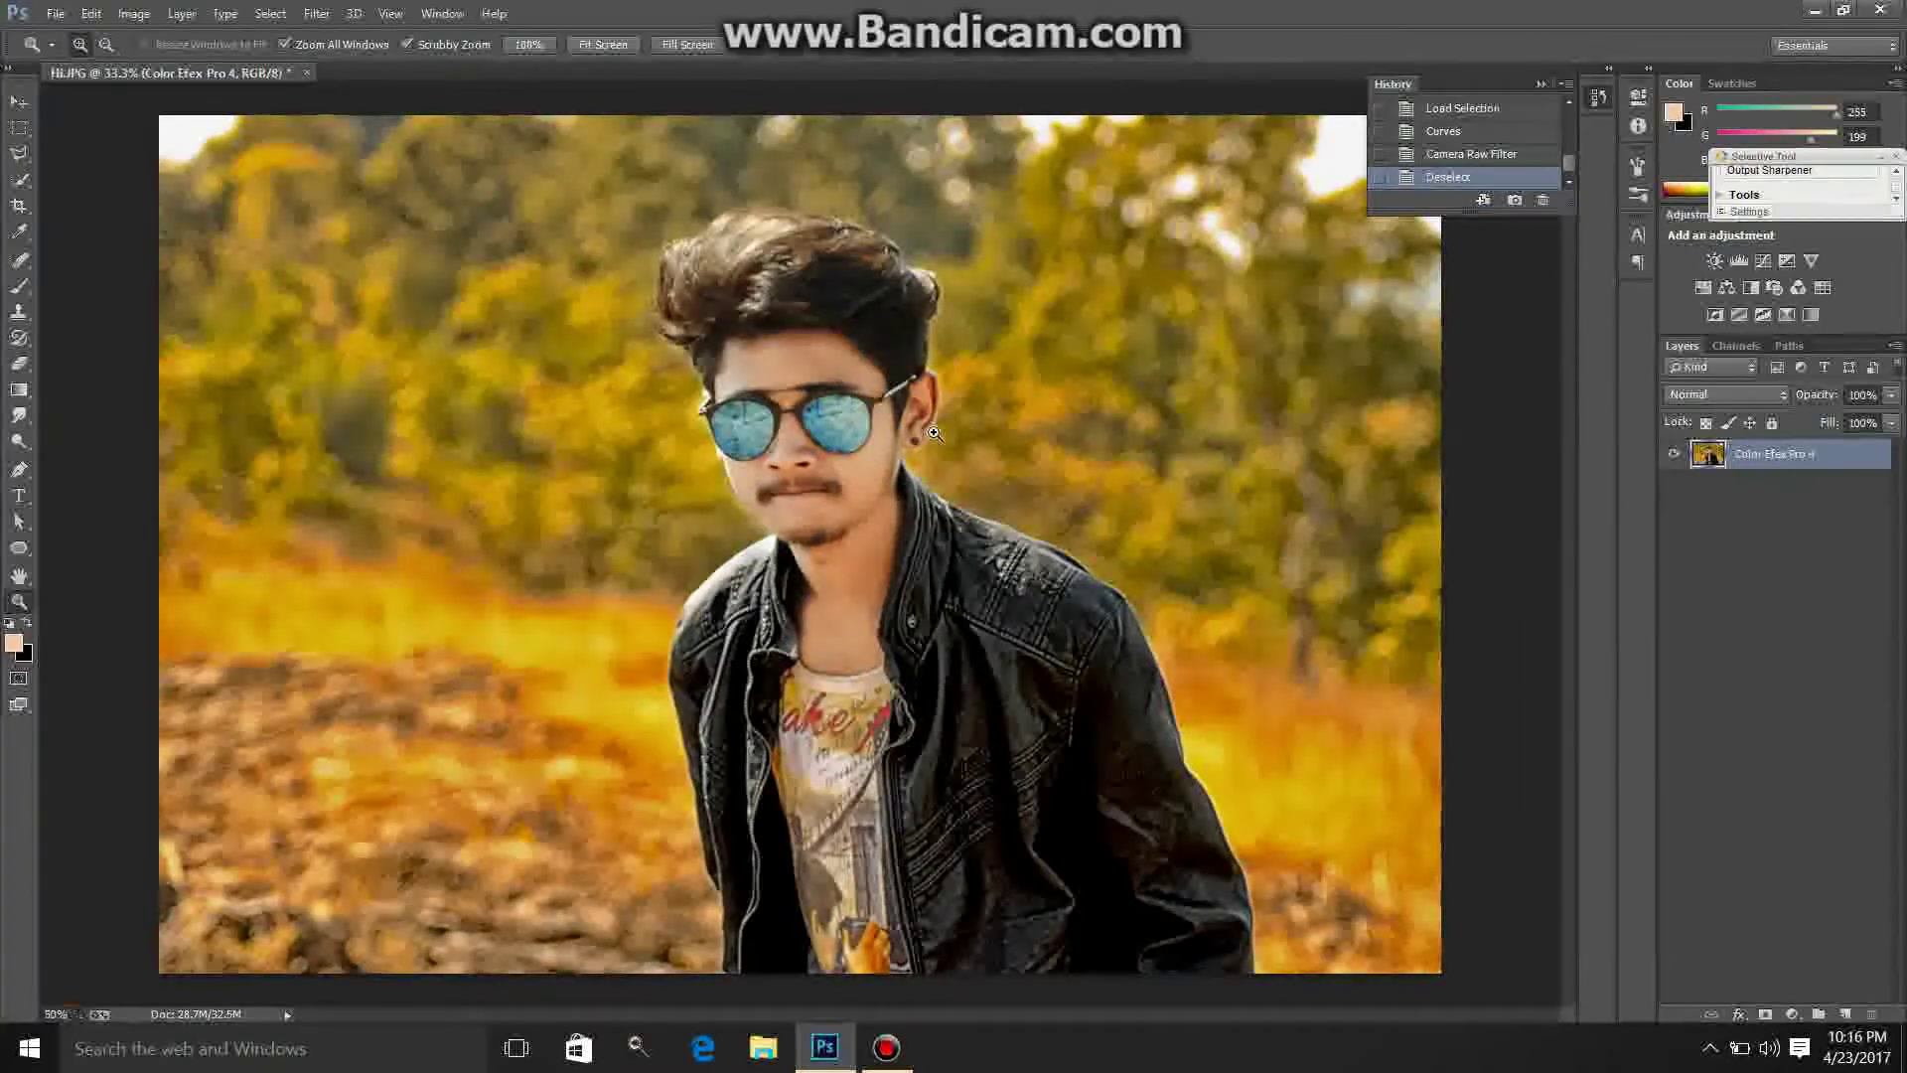
left_click(863, 471)
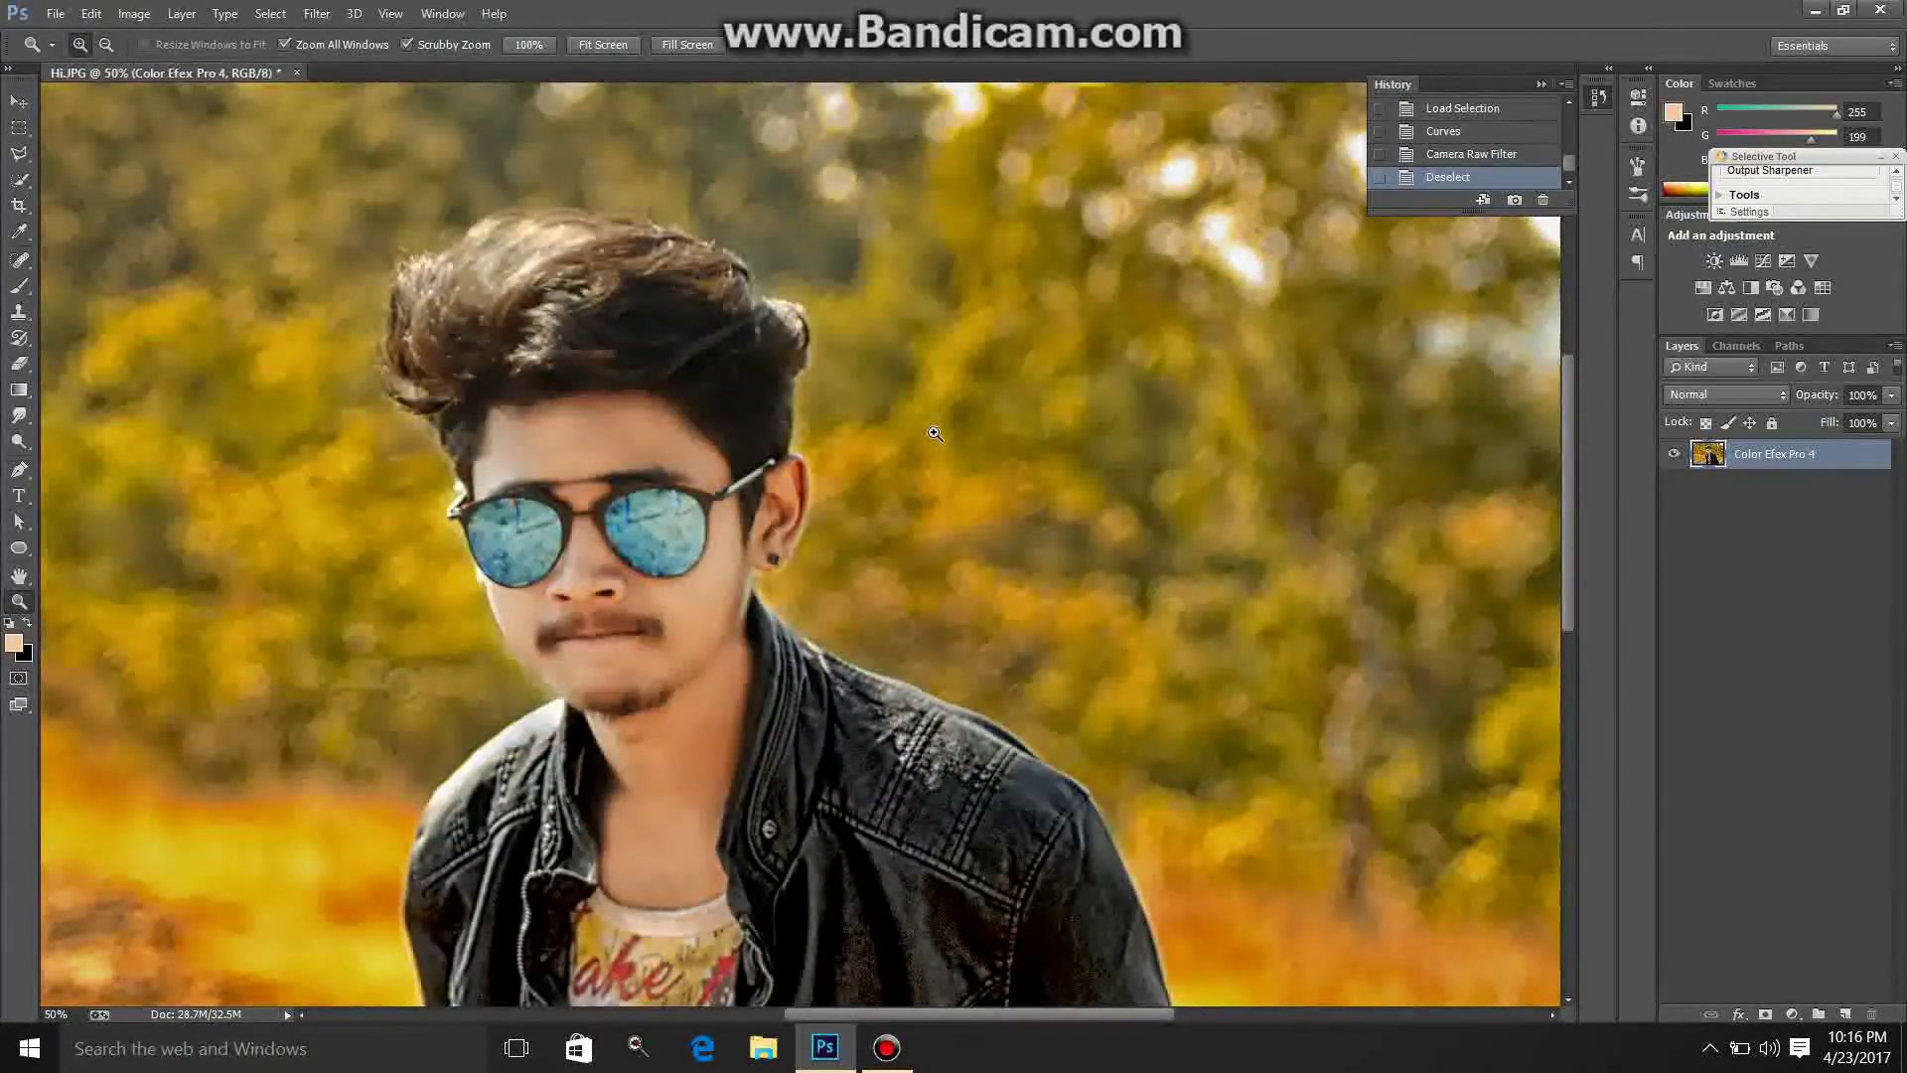
left_click(797, 560)
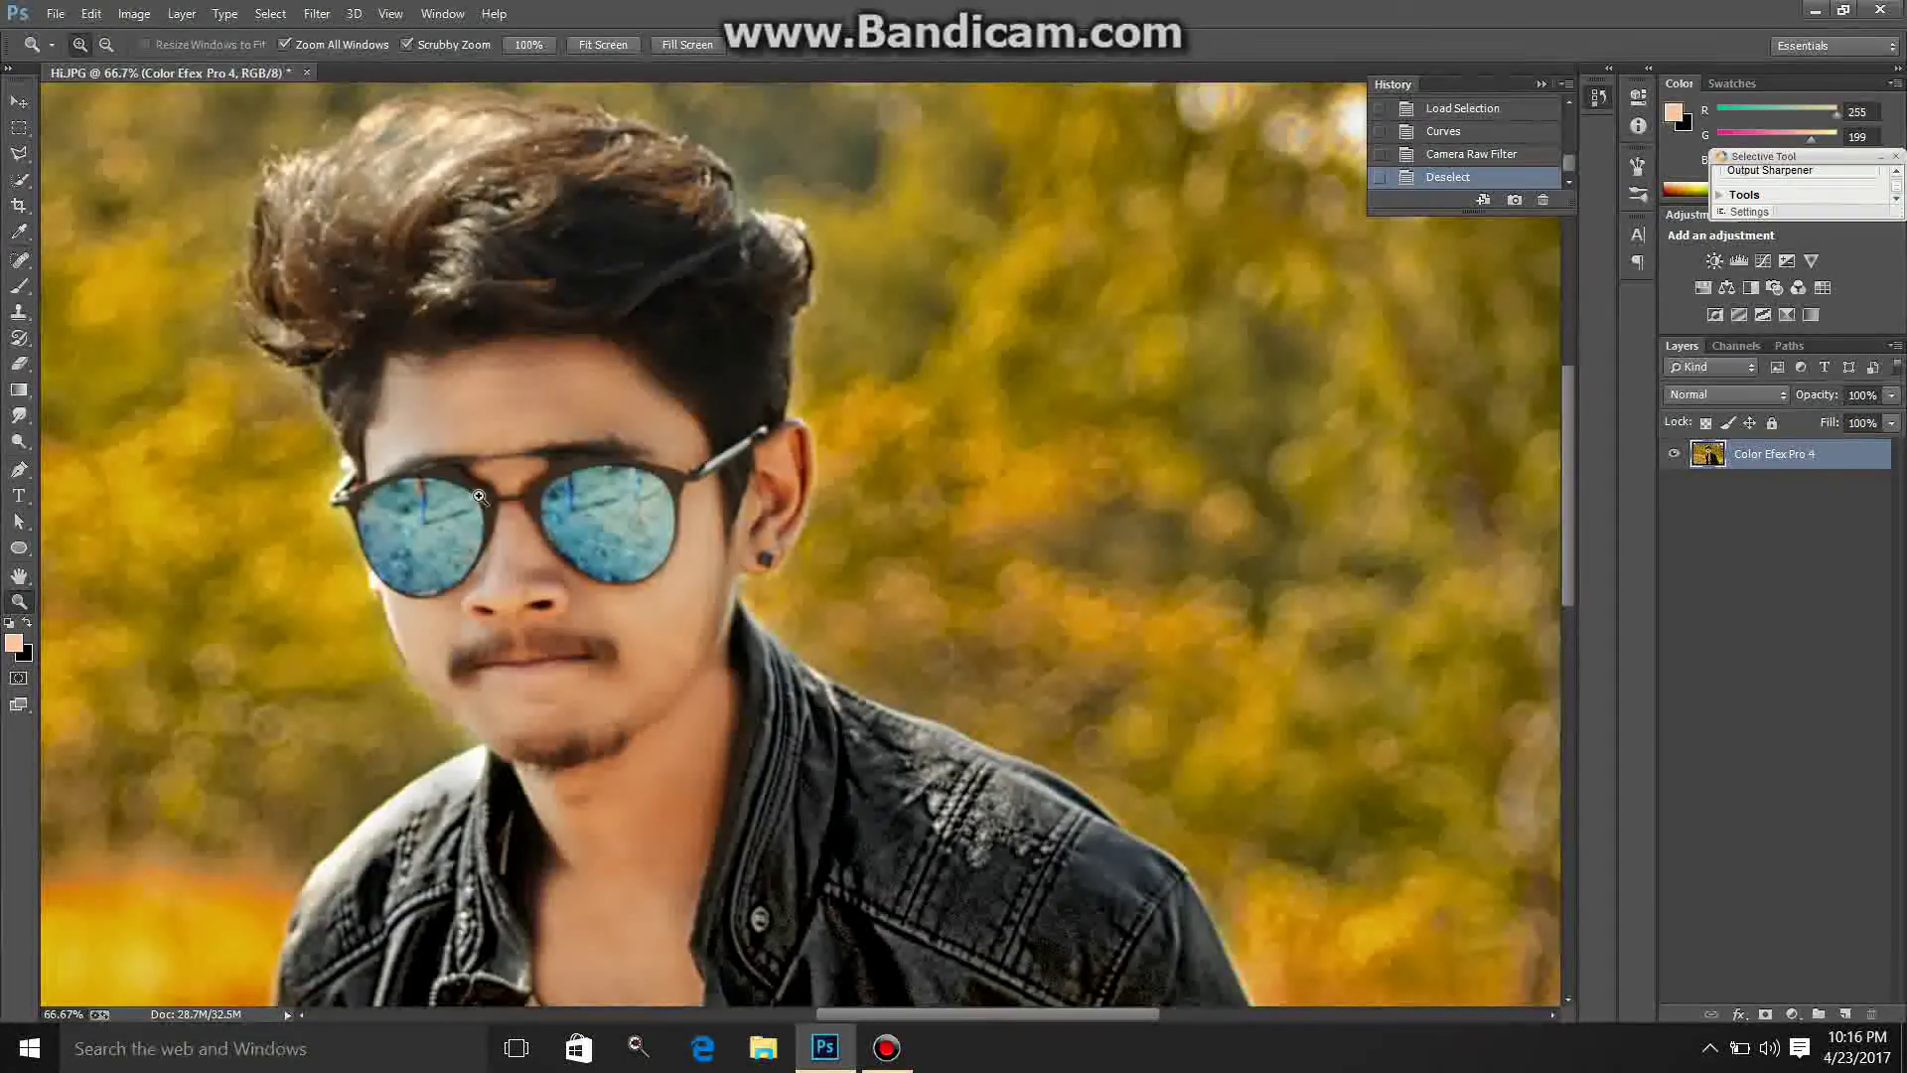
left_click(17, 313)
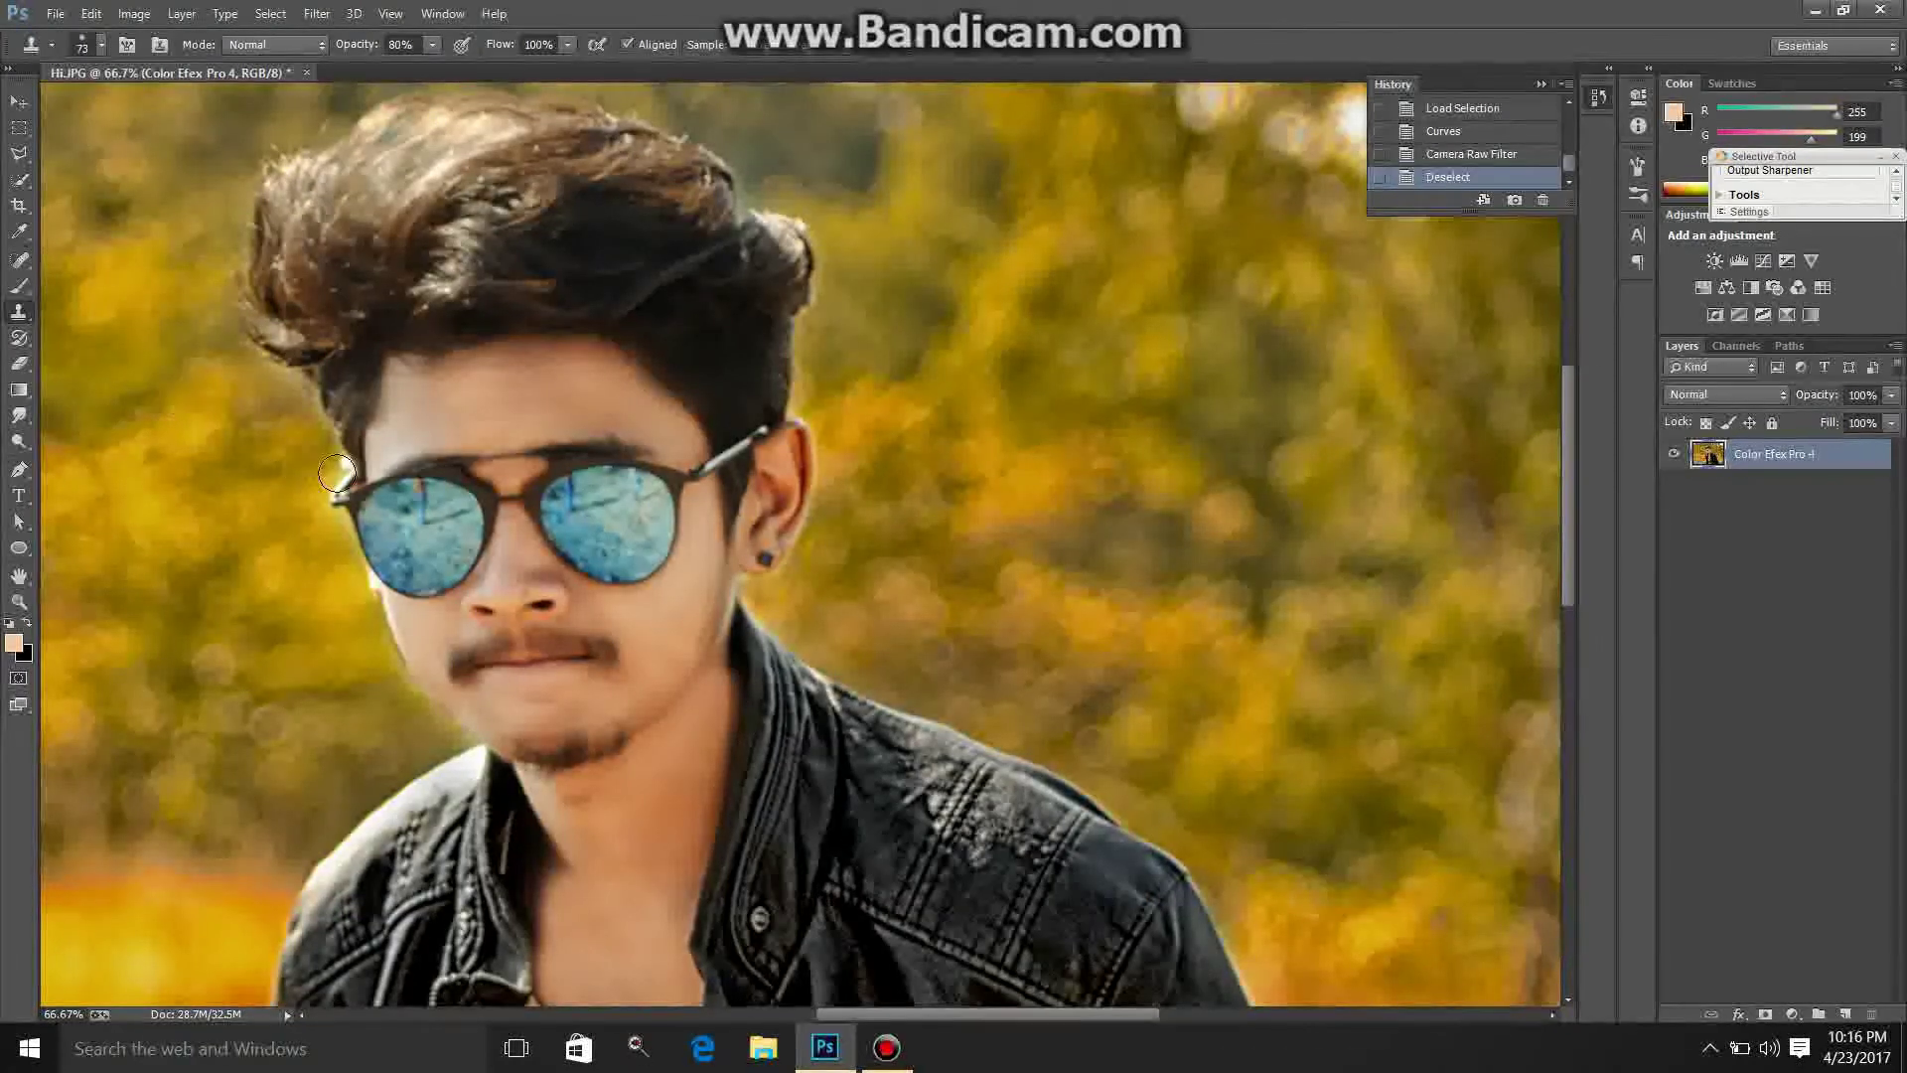
left_click(441, 365)
left_click(426, 367)
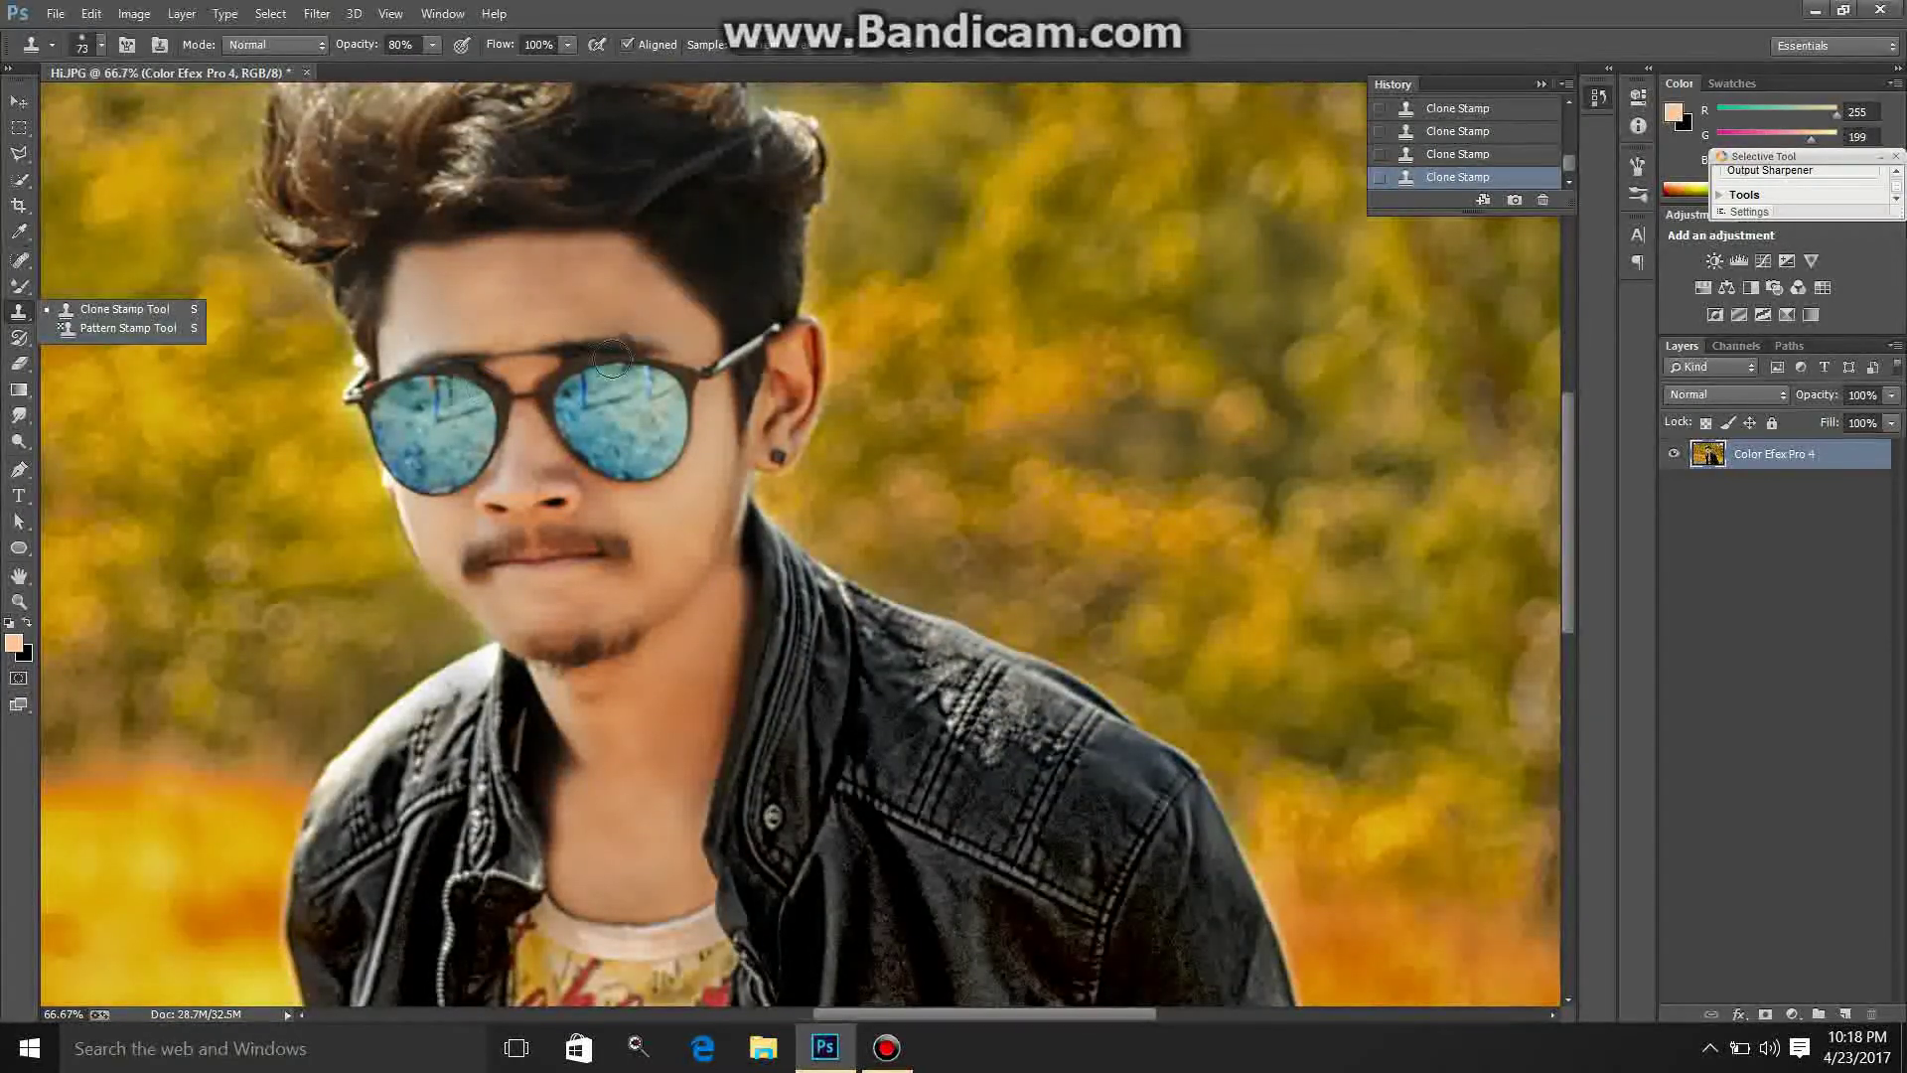
left_click(632, 276)
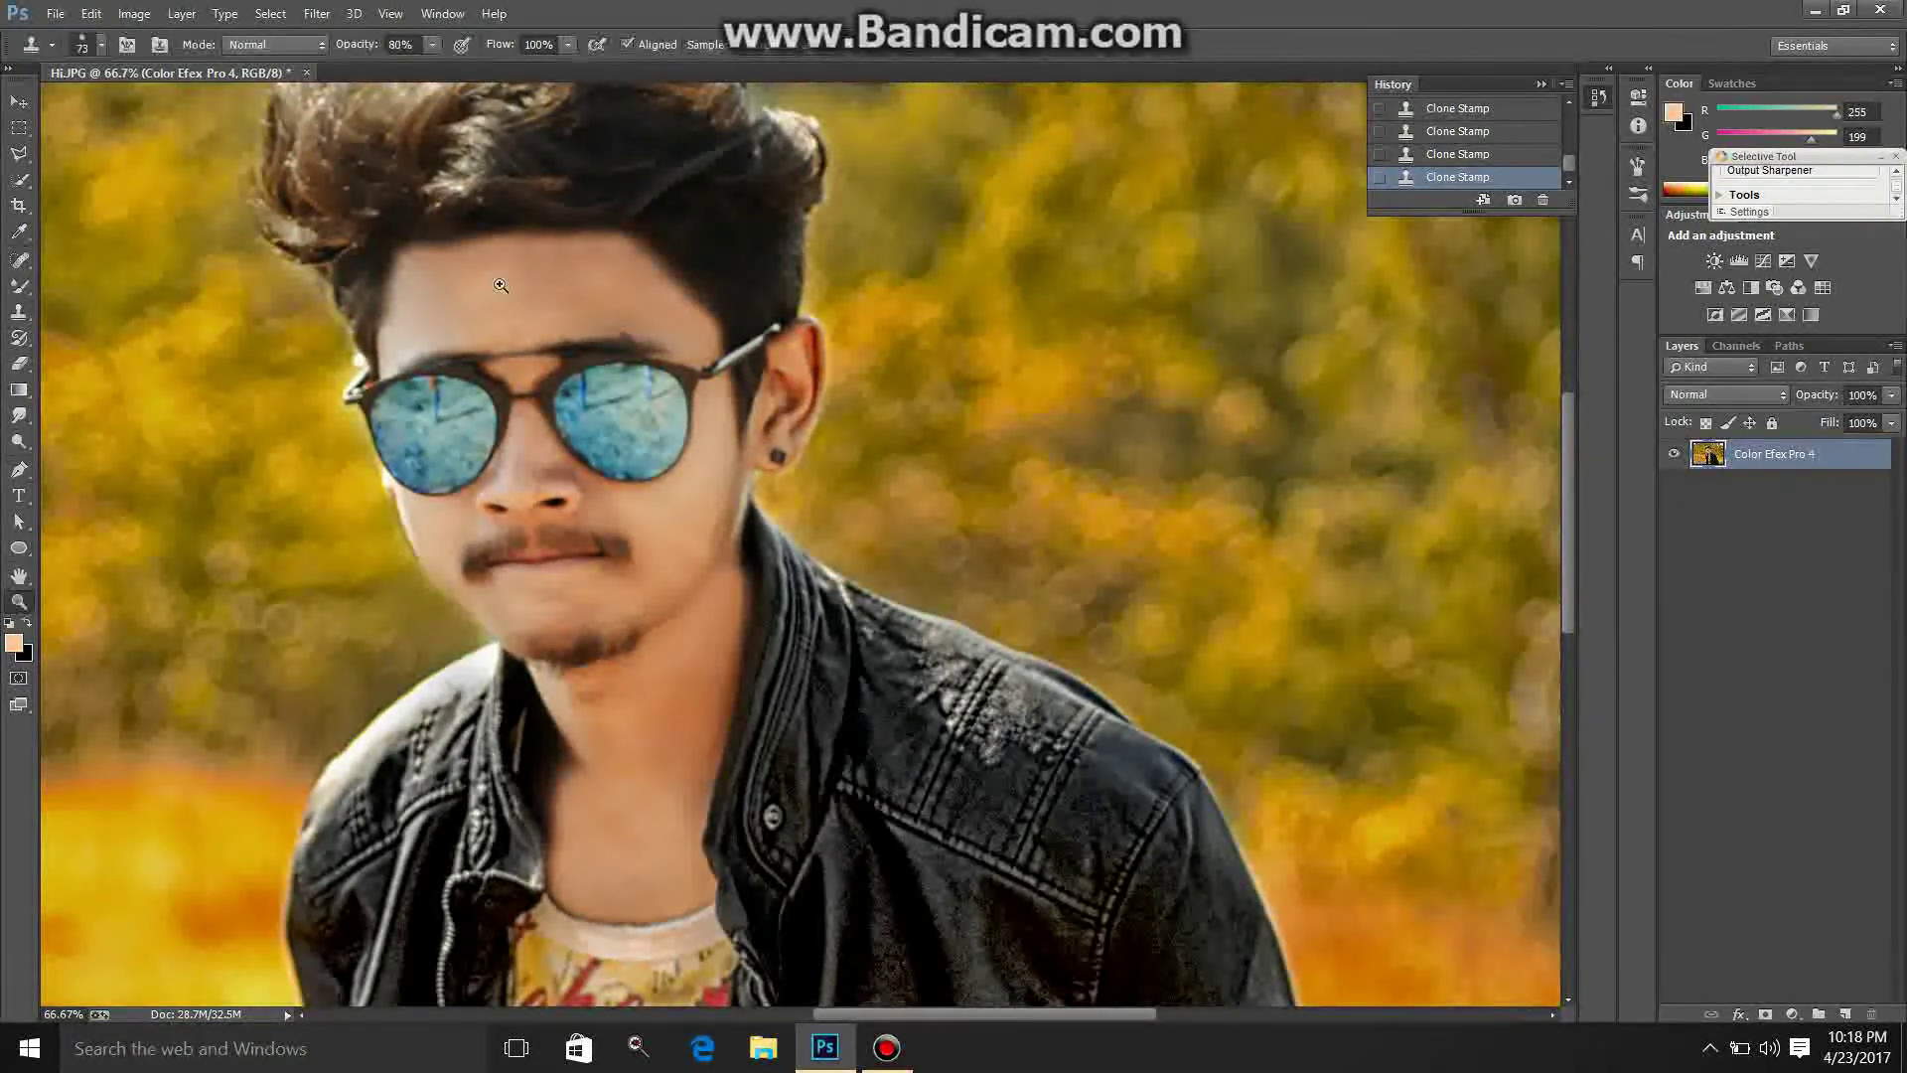
Step: Zoom back out to show the whole photo
right_click(581, 232)
left_click(623, 378)
right_click(636, 316)
left_click(712, 463)
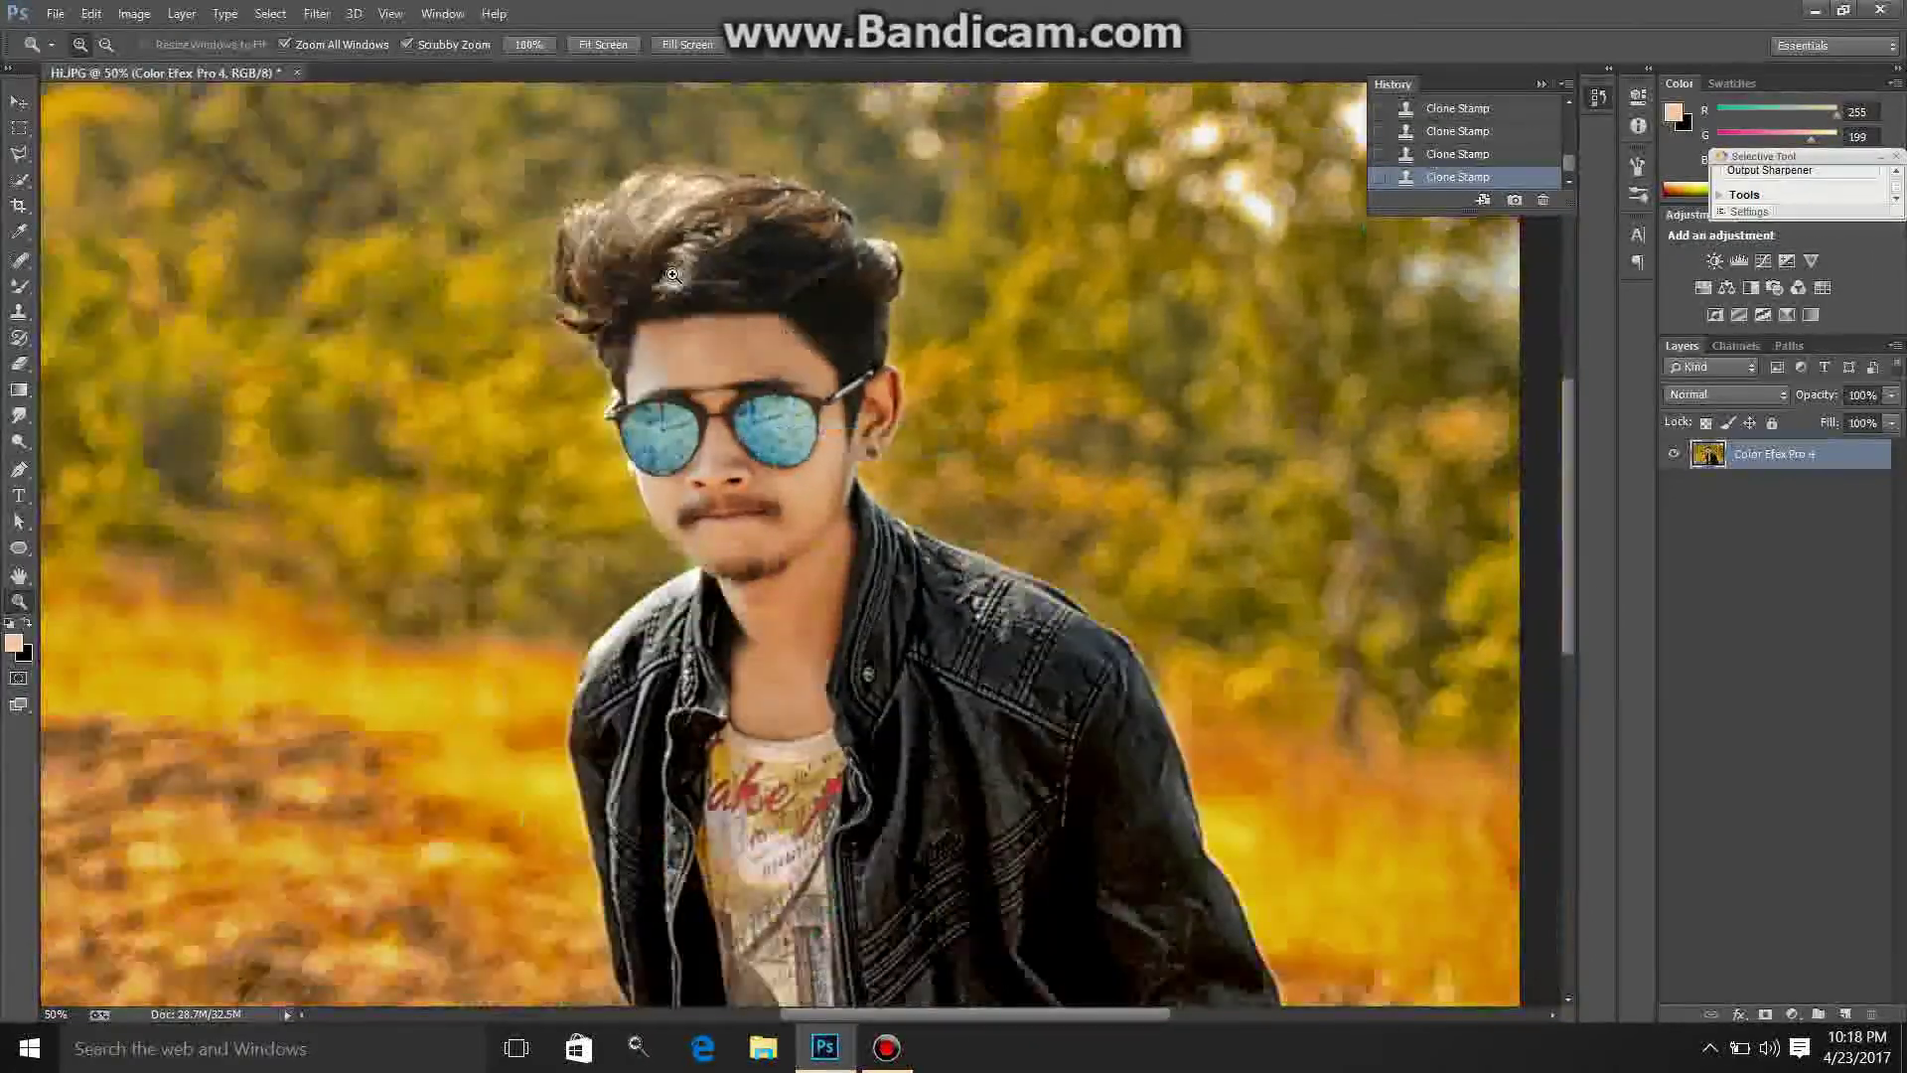
left_click(671, 275, "alt")
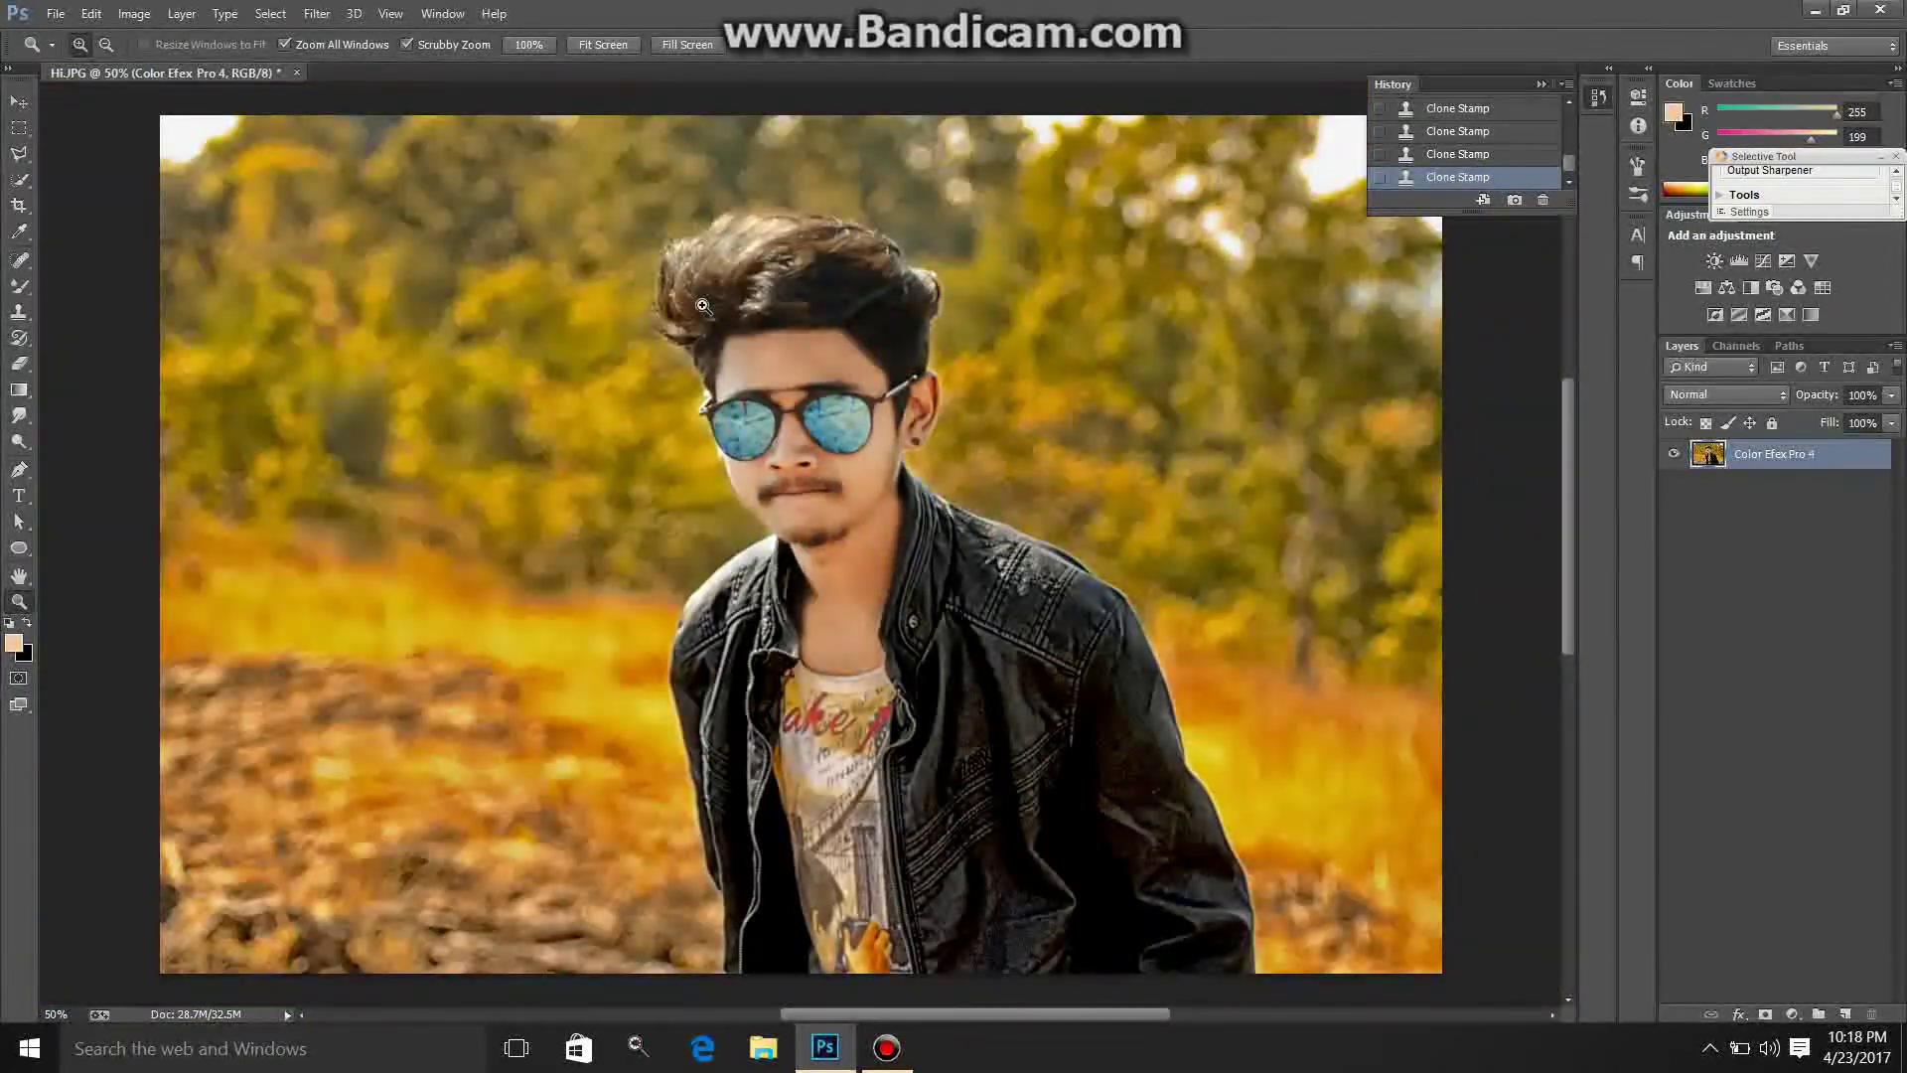
Step: Load the saved 'background' channel and invert it so everything except the man is selected
right_click(802, 346)
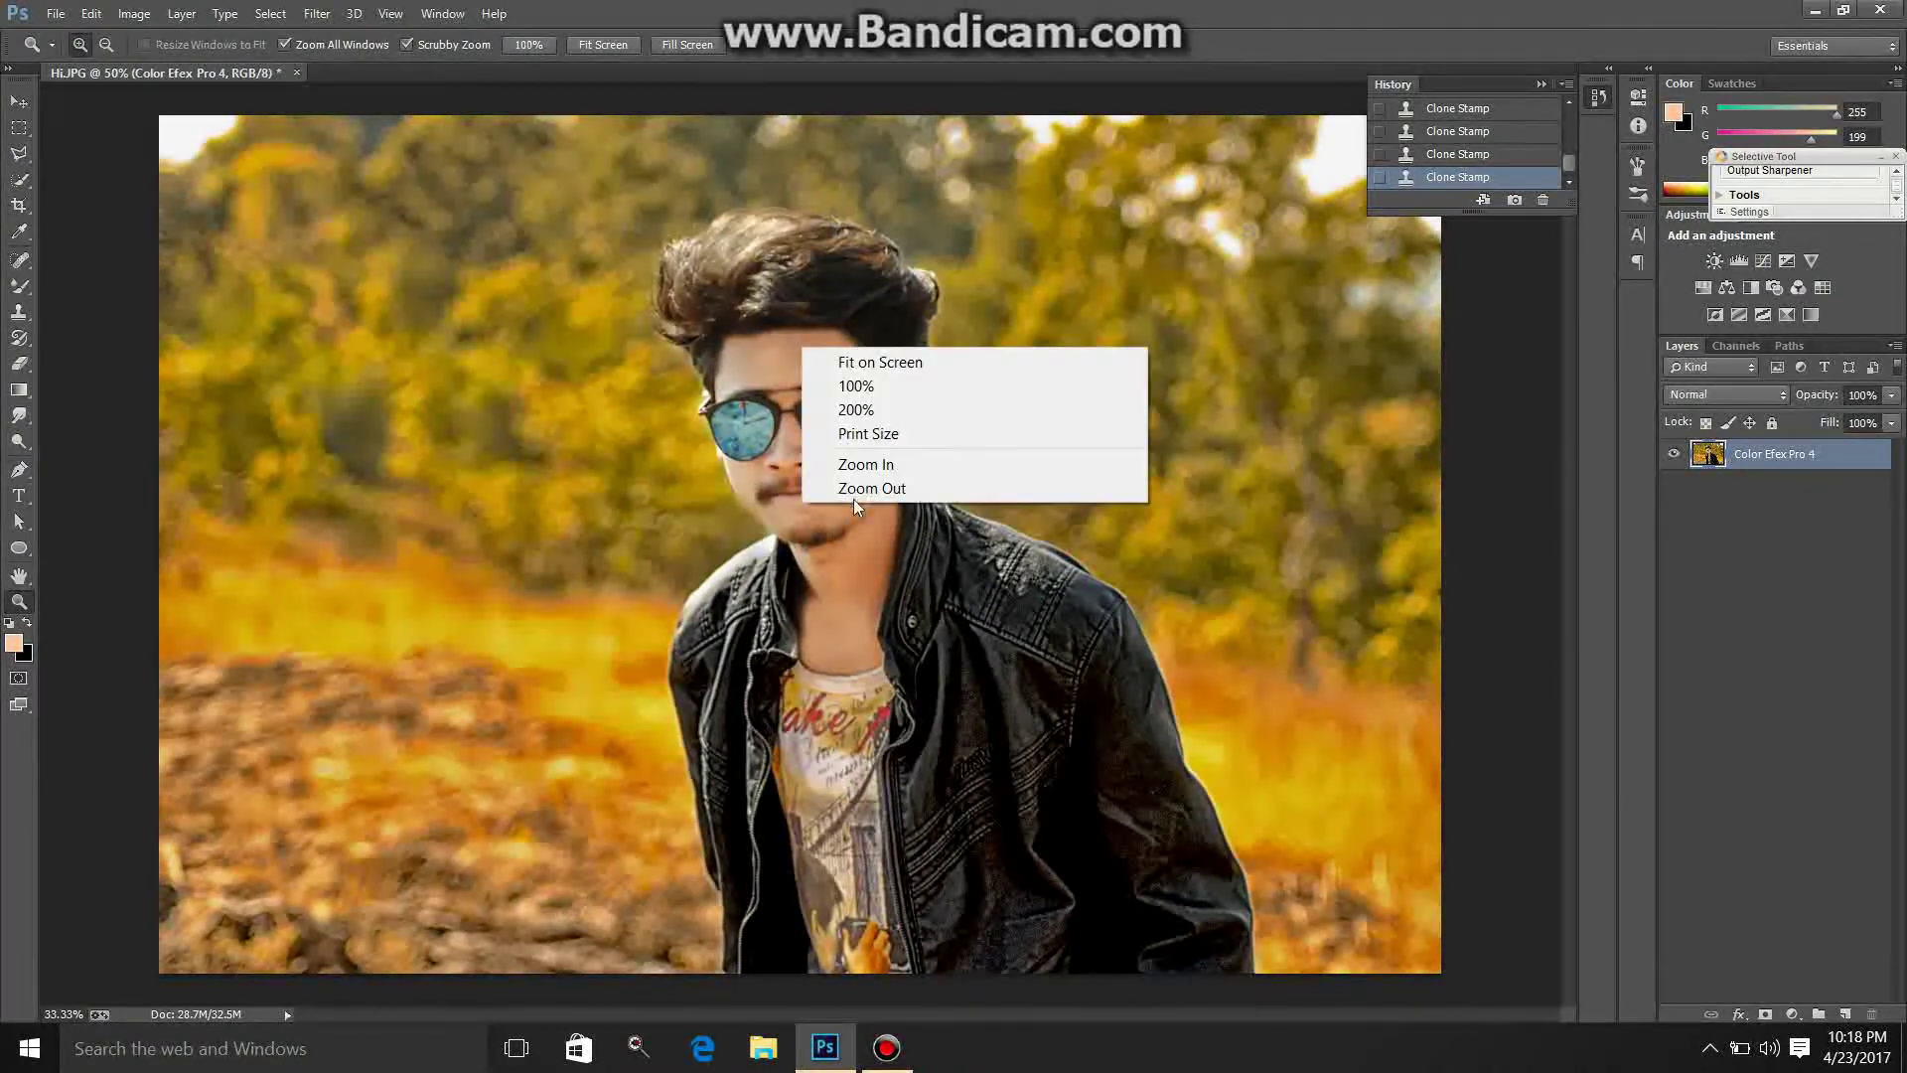
left_click(855, 490)
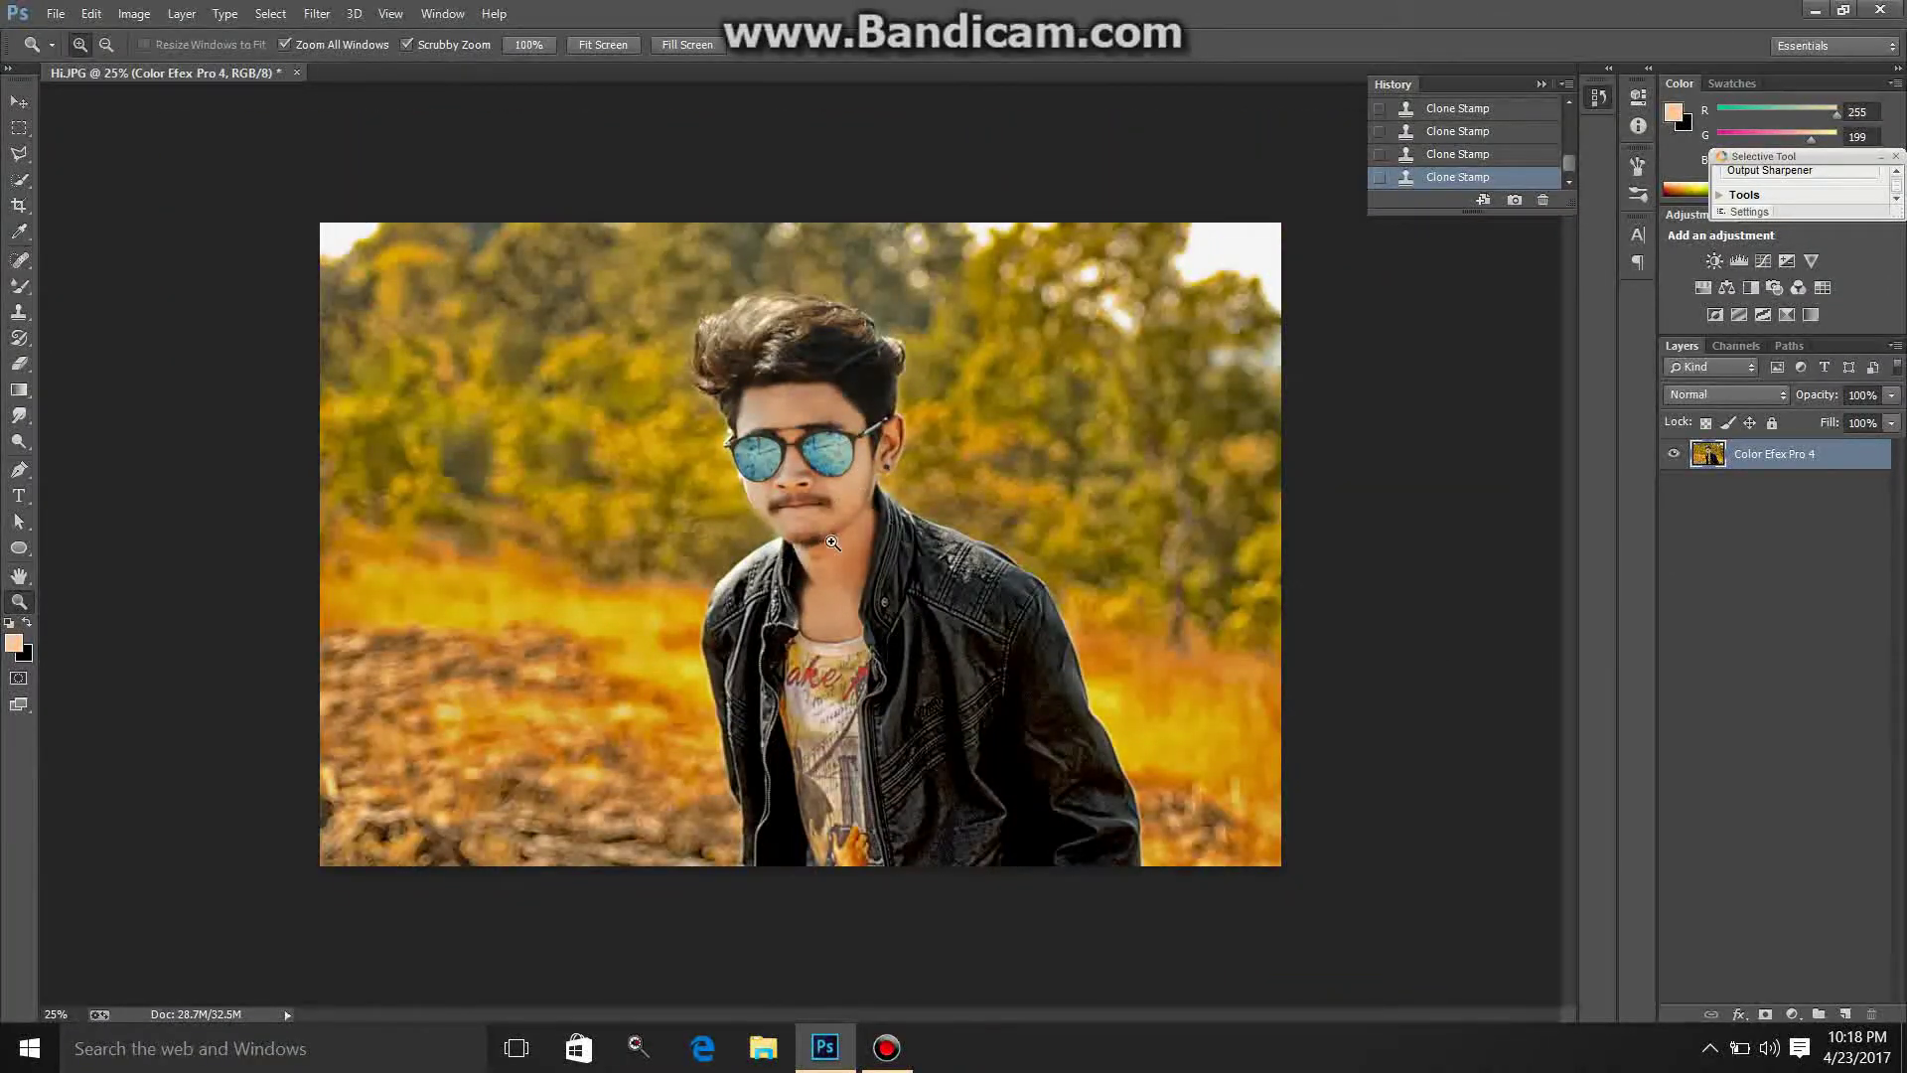
left_click(19, 183)
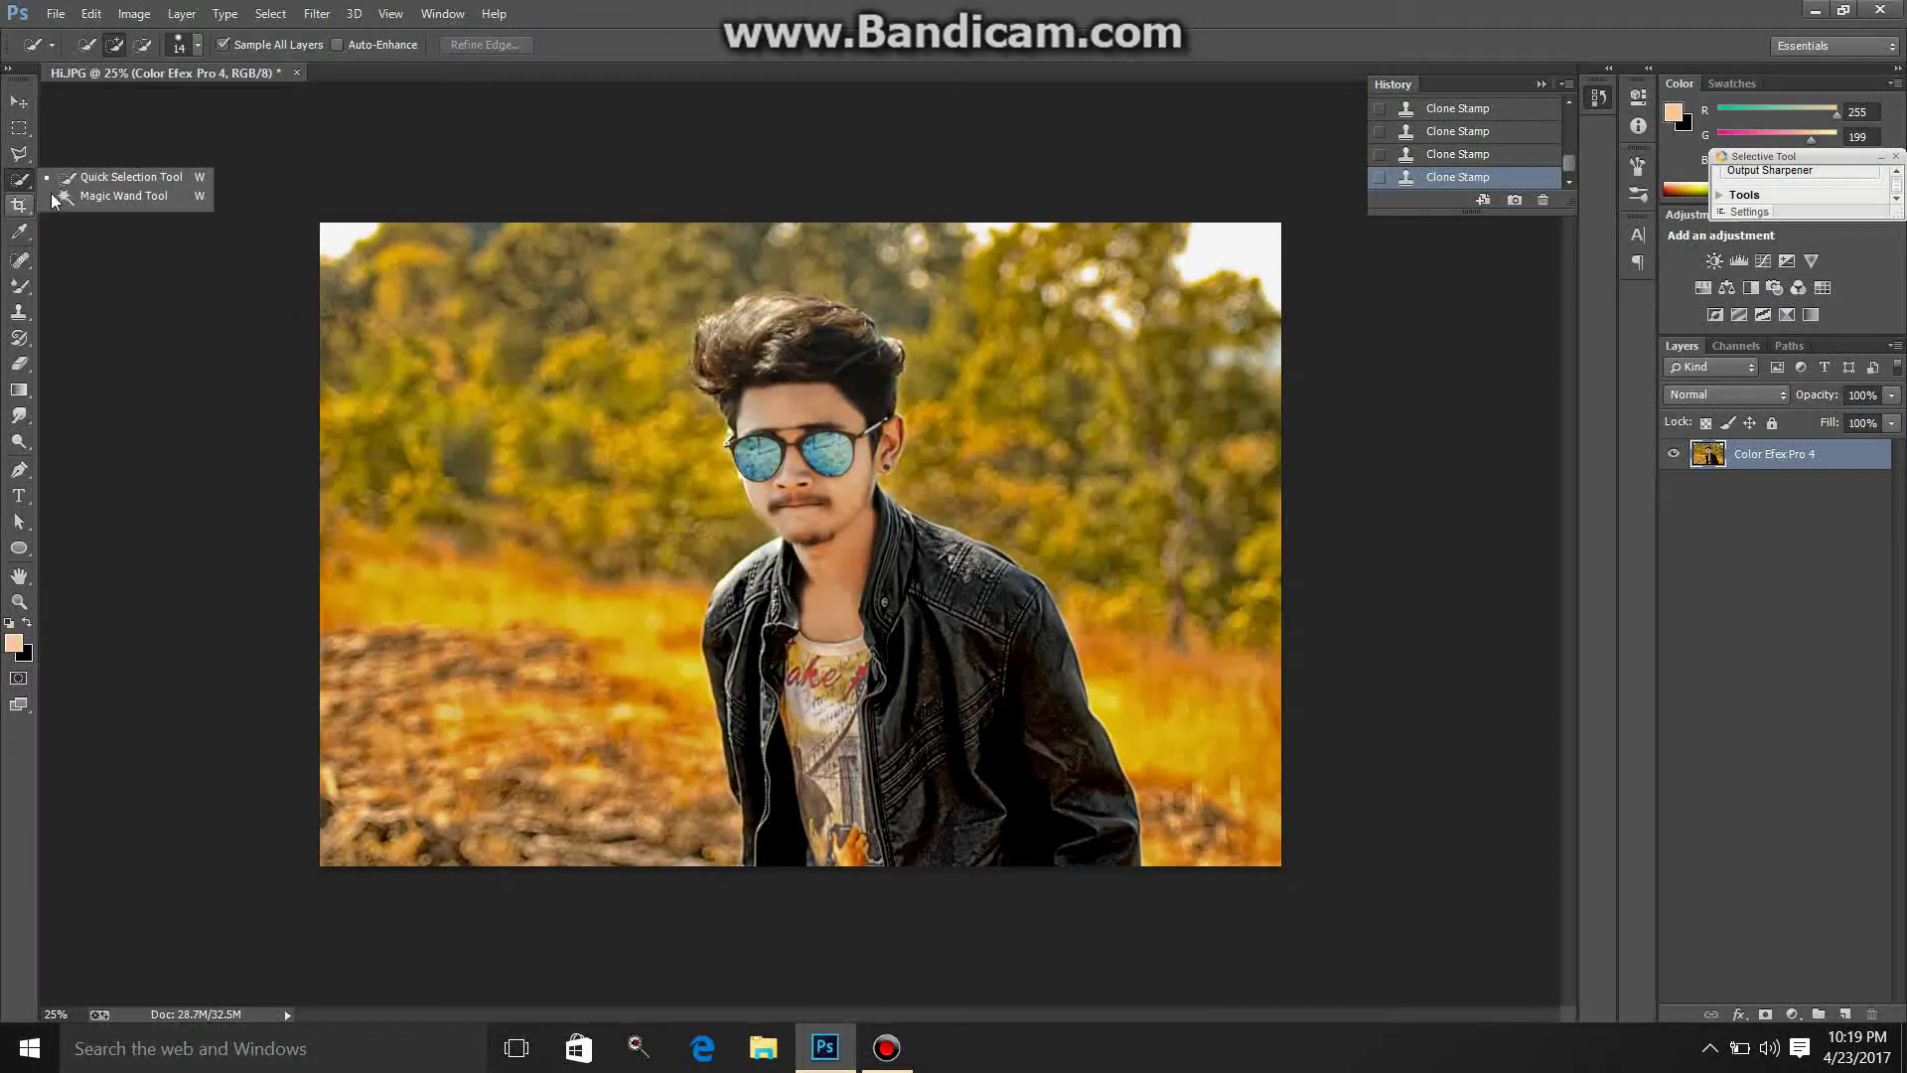
left_click(70, 185)
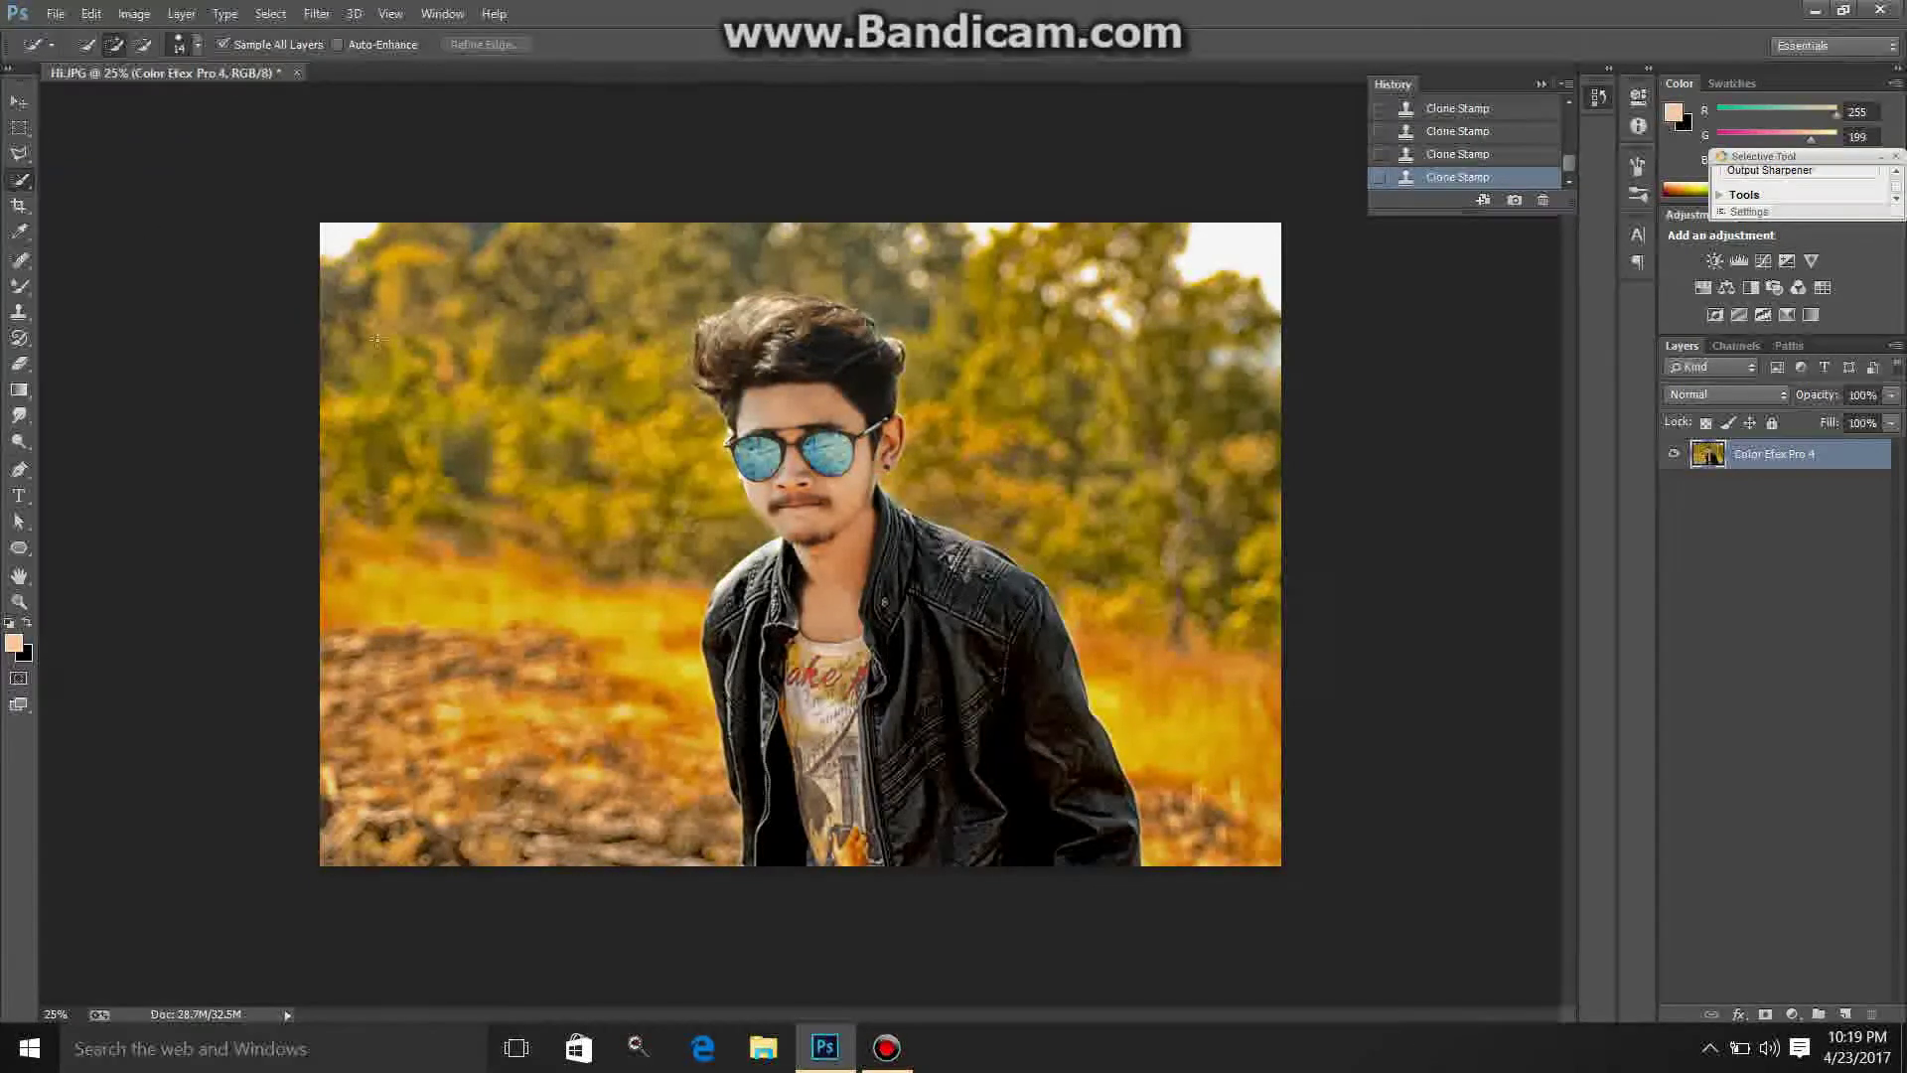
right_click(747, 448)
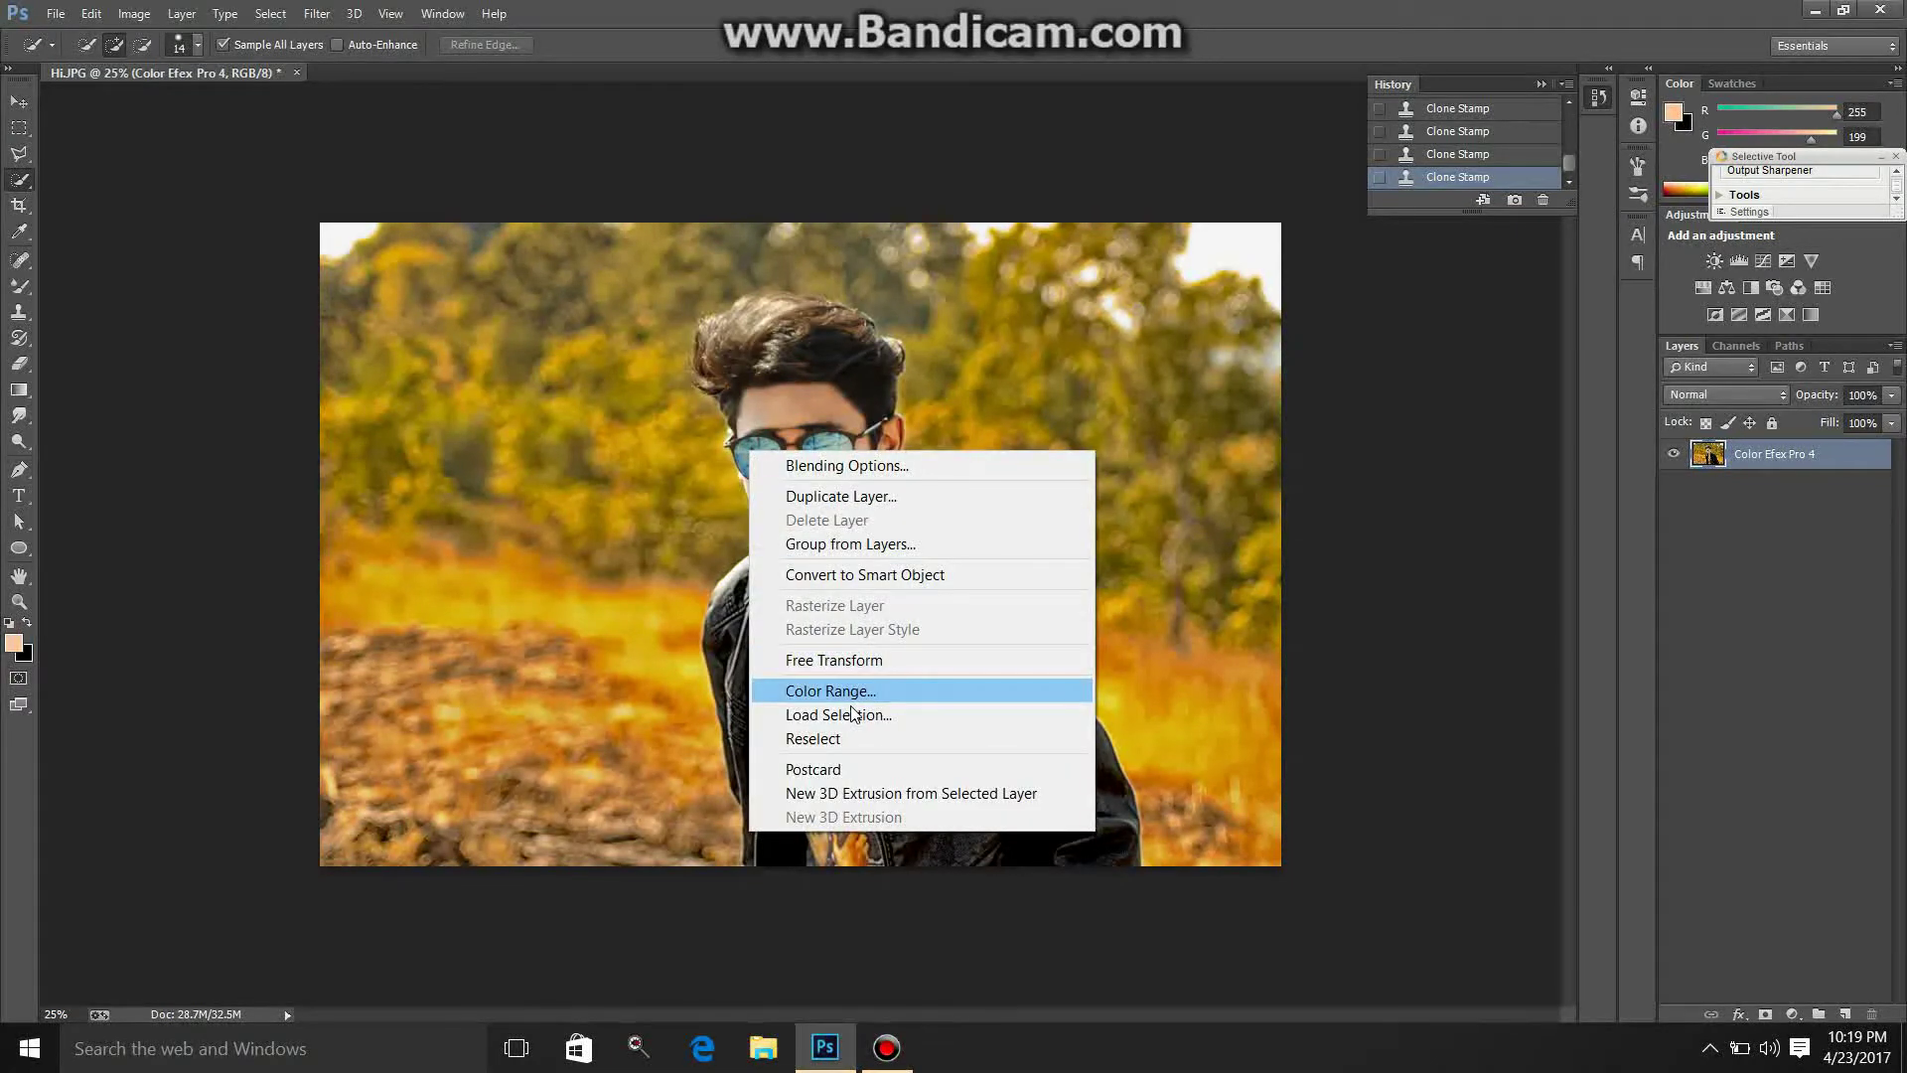
left_click(874, 714)
left_click(899, 349)
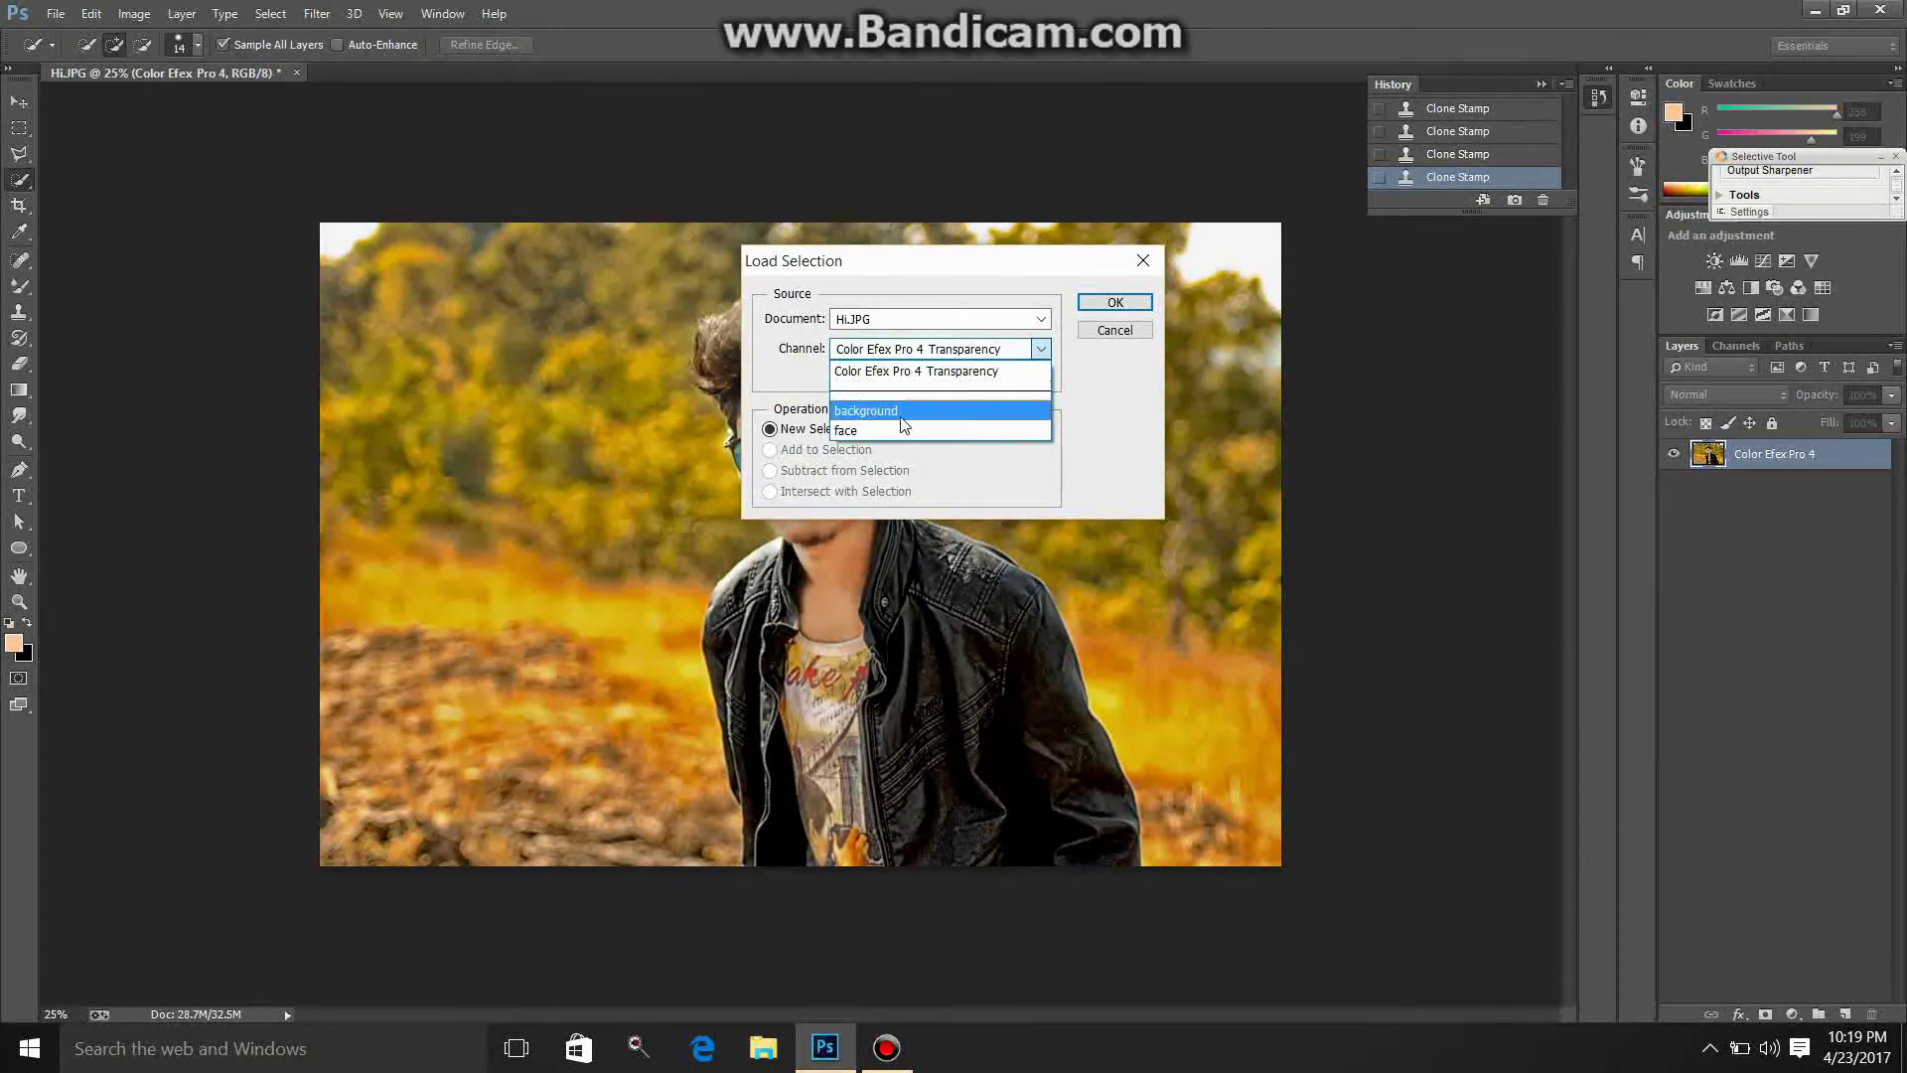
left_click(906, 431)
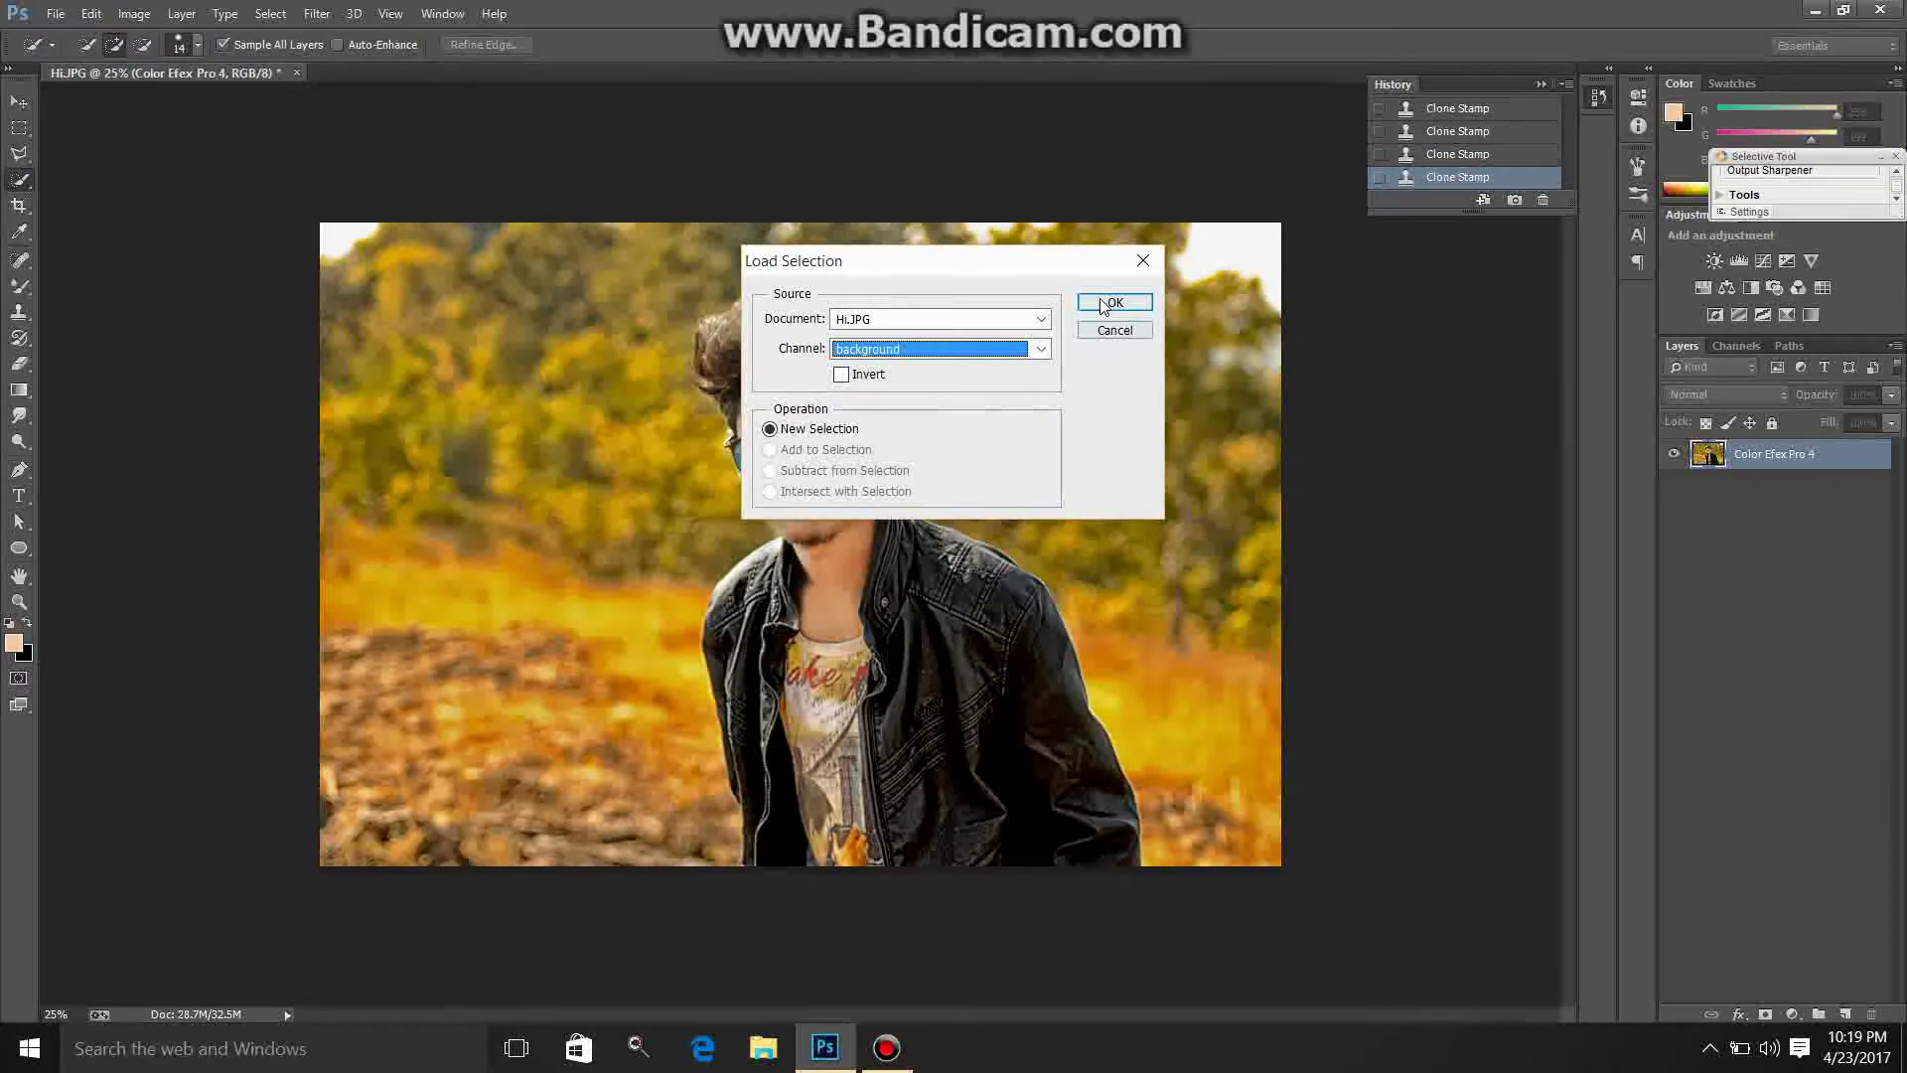
left_click(1100, 300)
right_click(815, 311)
left_click(874, 344)
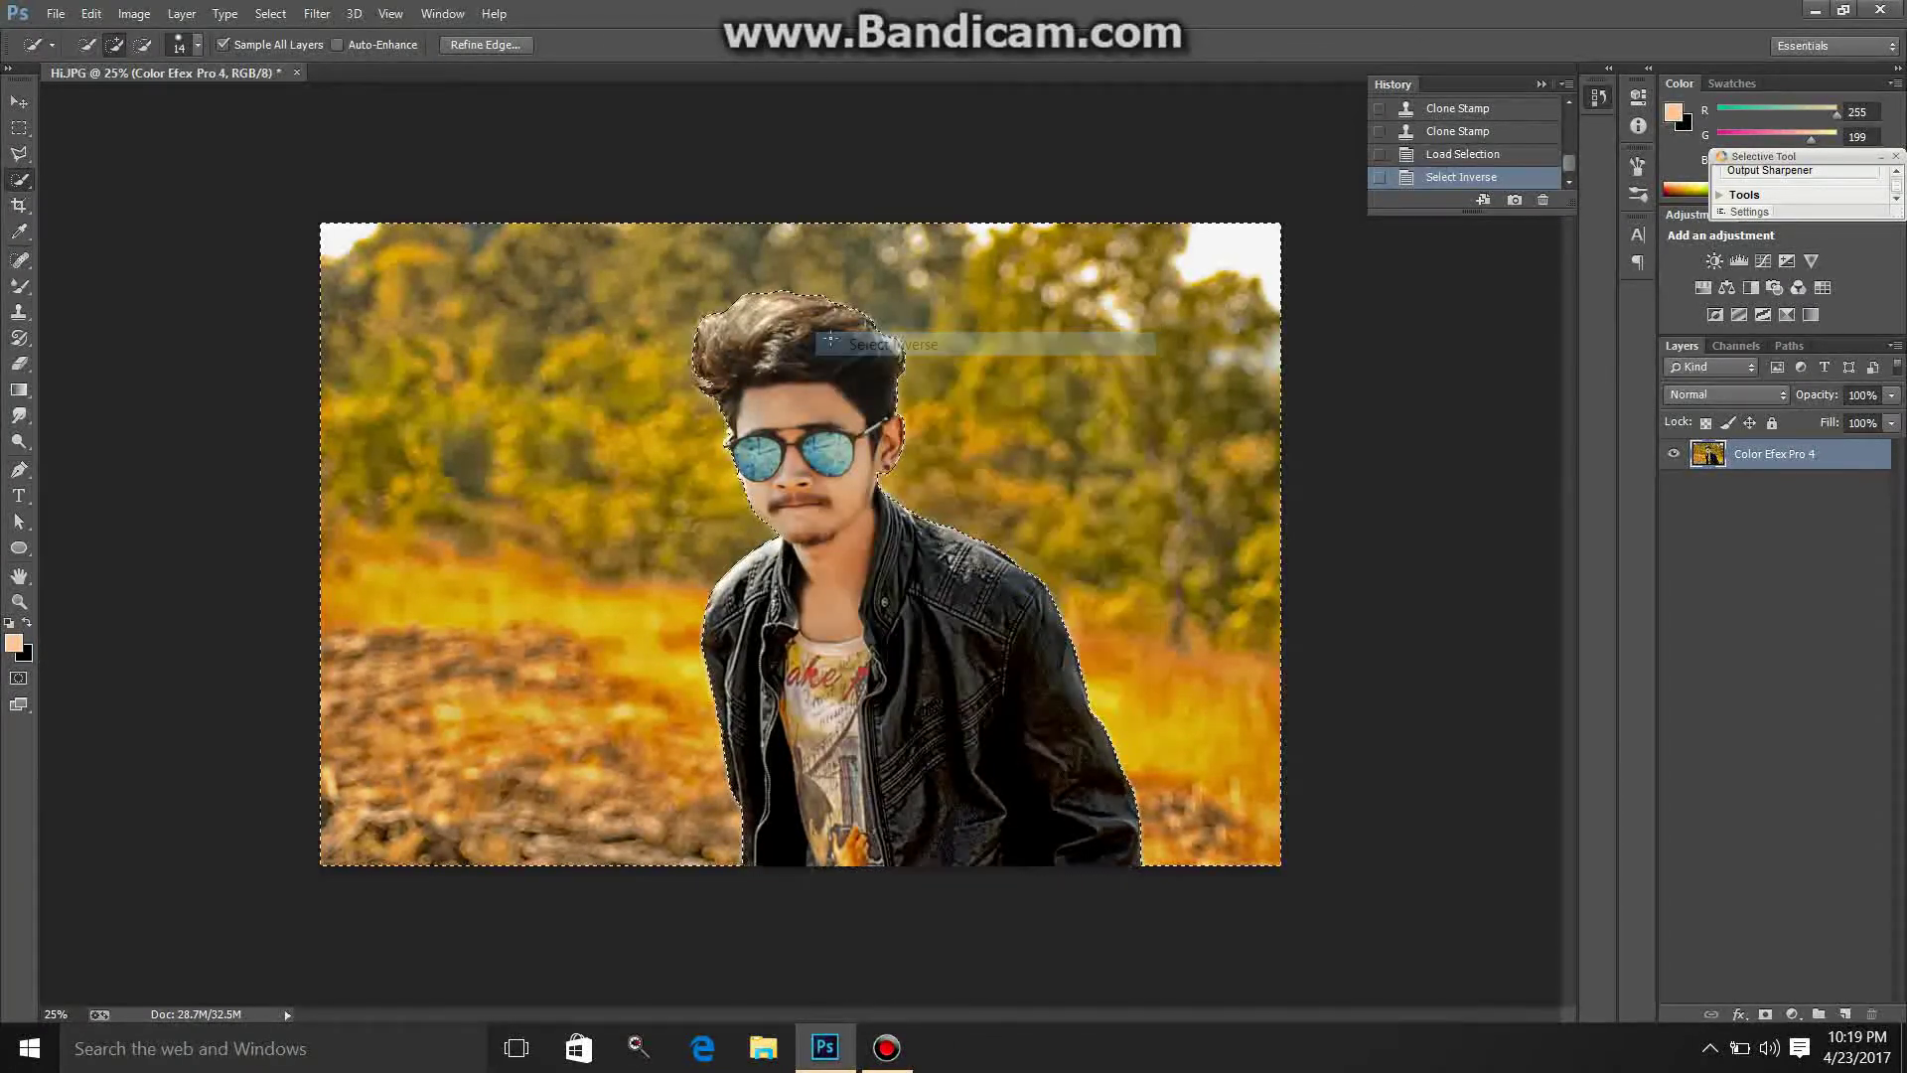
Step: Apply Lens Blur with radius 42 to the selected background
left_click(318, 14)
mouse_move(447, 289)
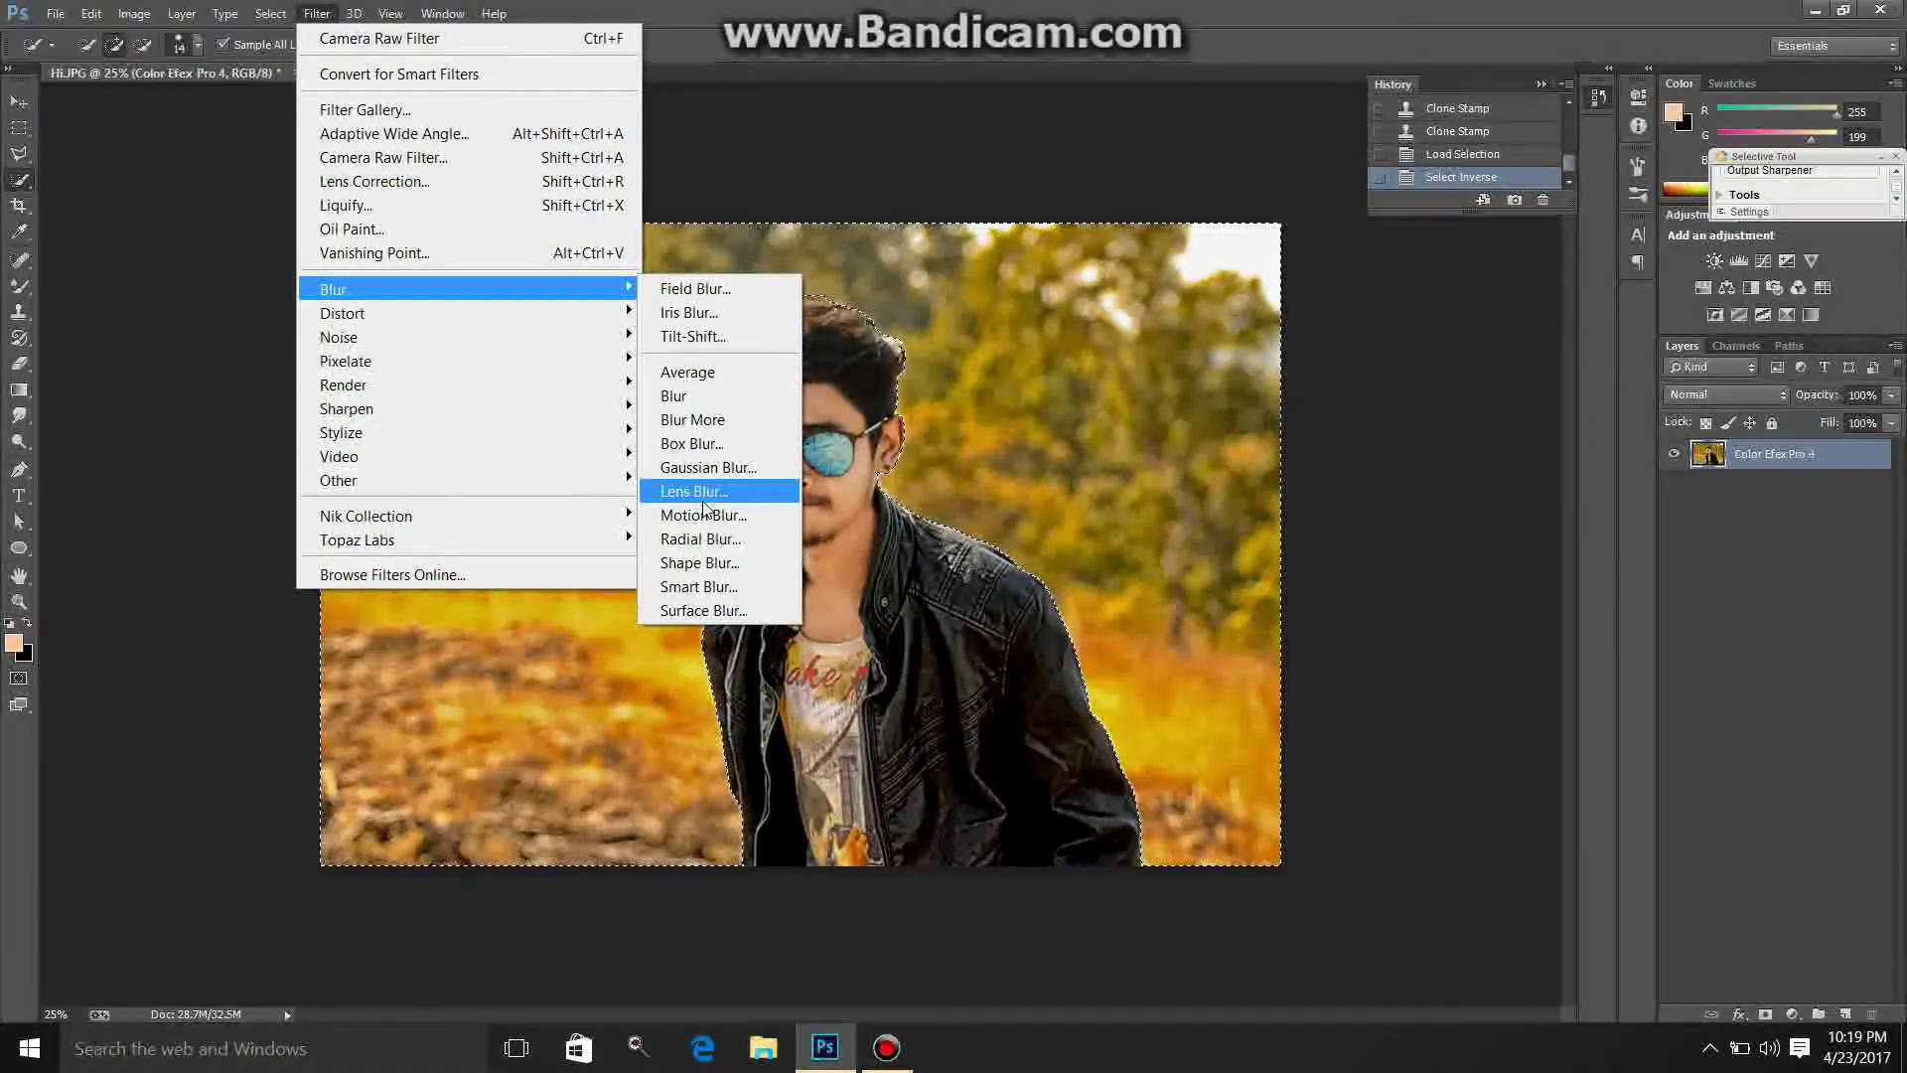
left_click(19, 495)
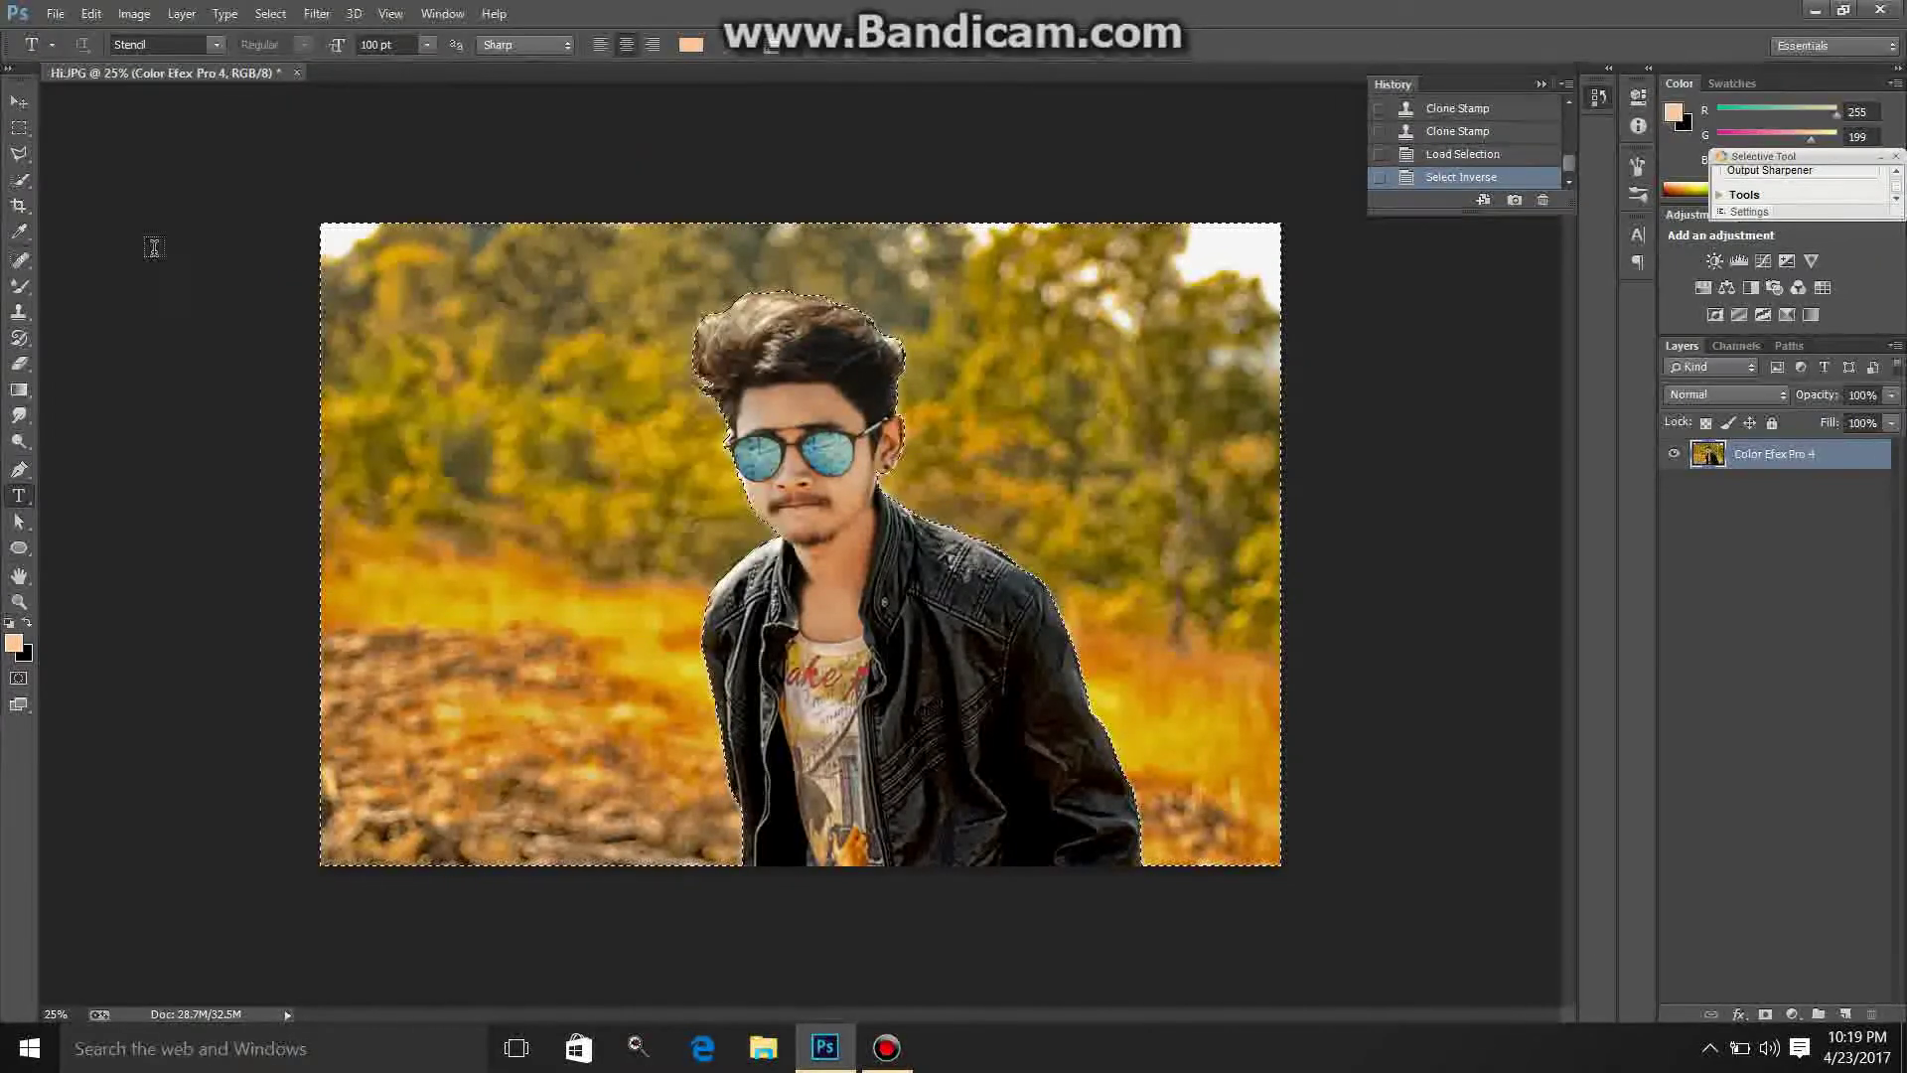
left_click(19, 178)
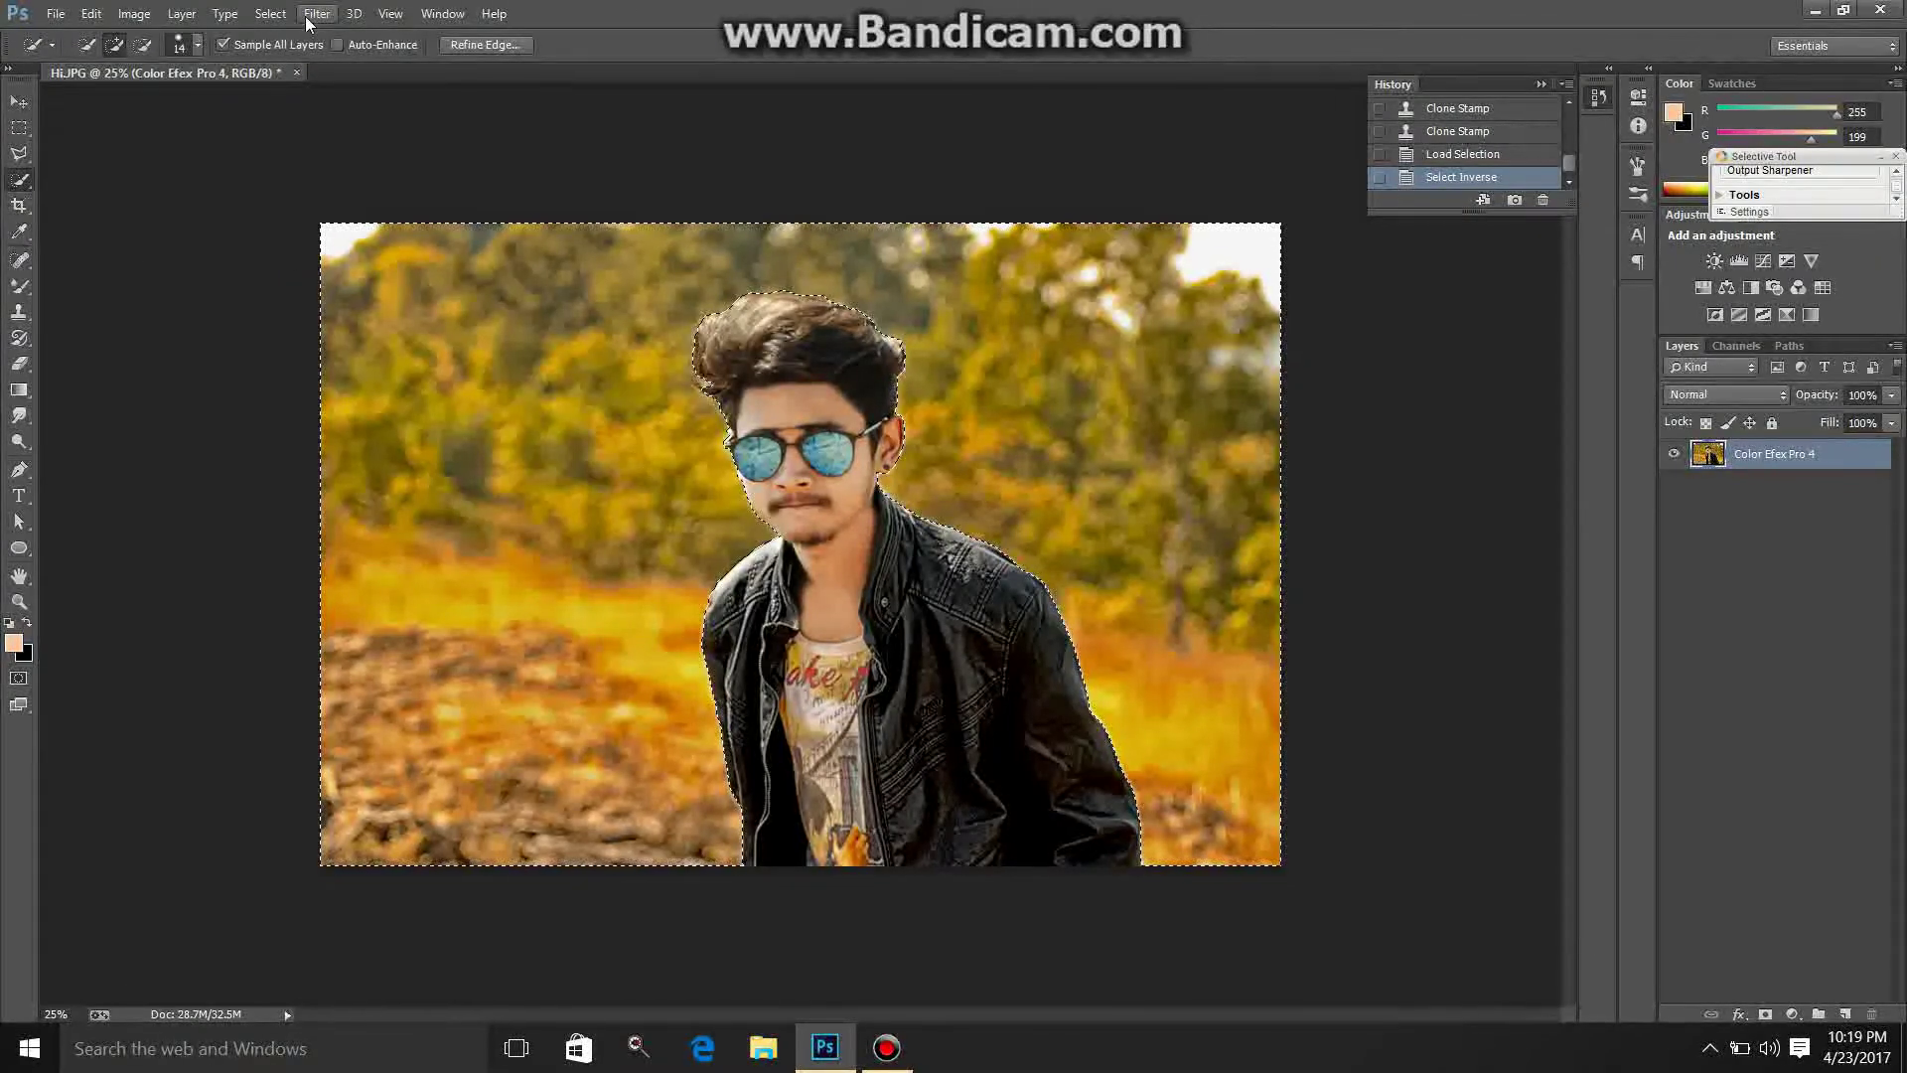
left_click(317, 13)
mouse_move(332, 290)
left_click(709, 490)
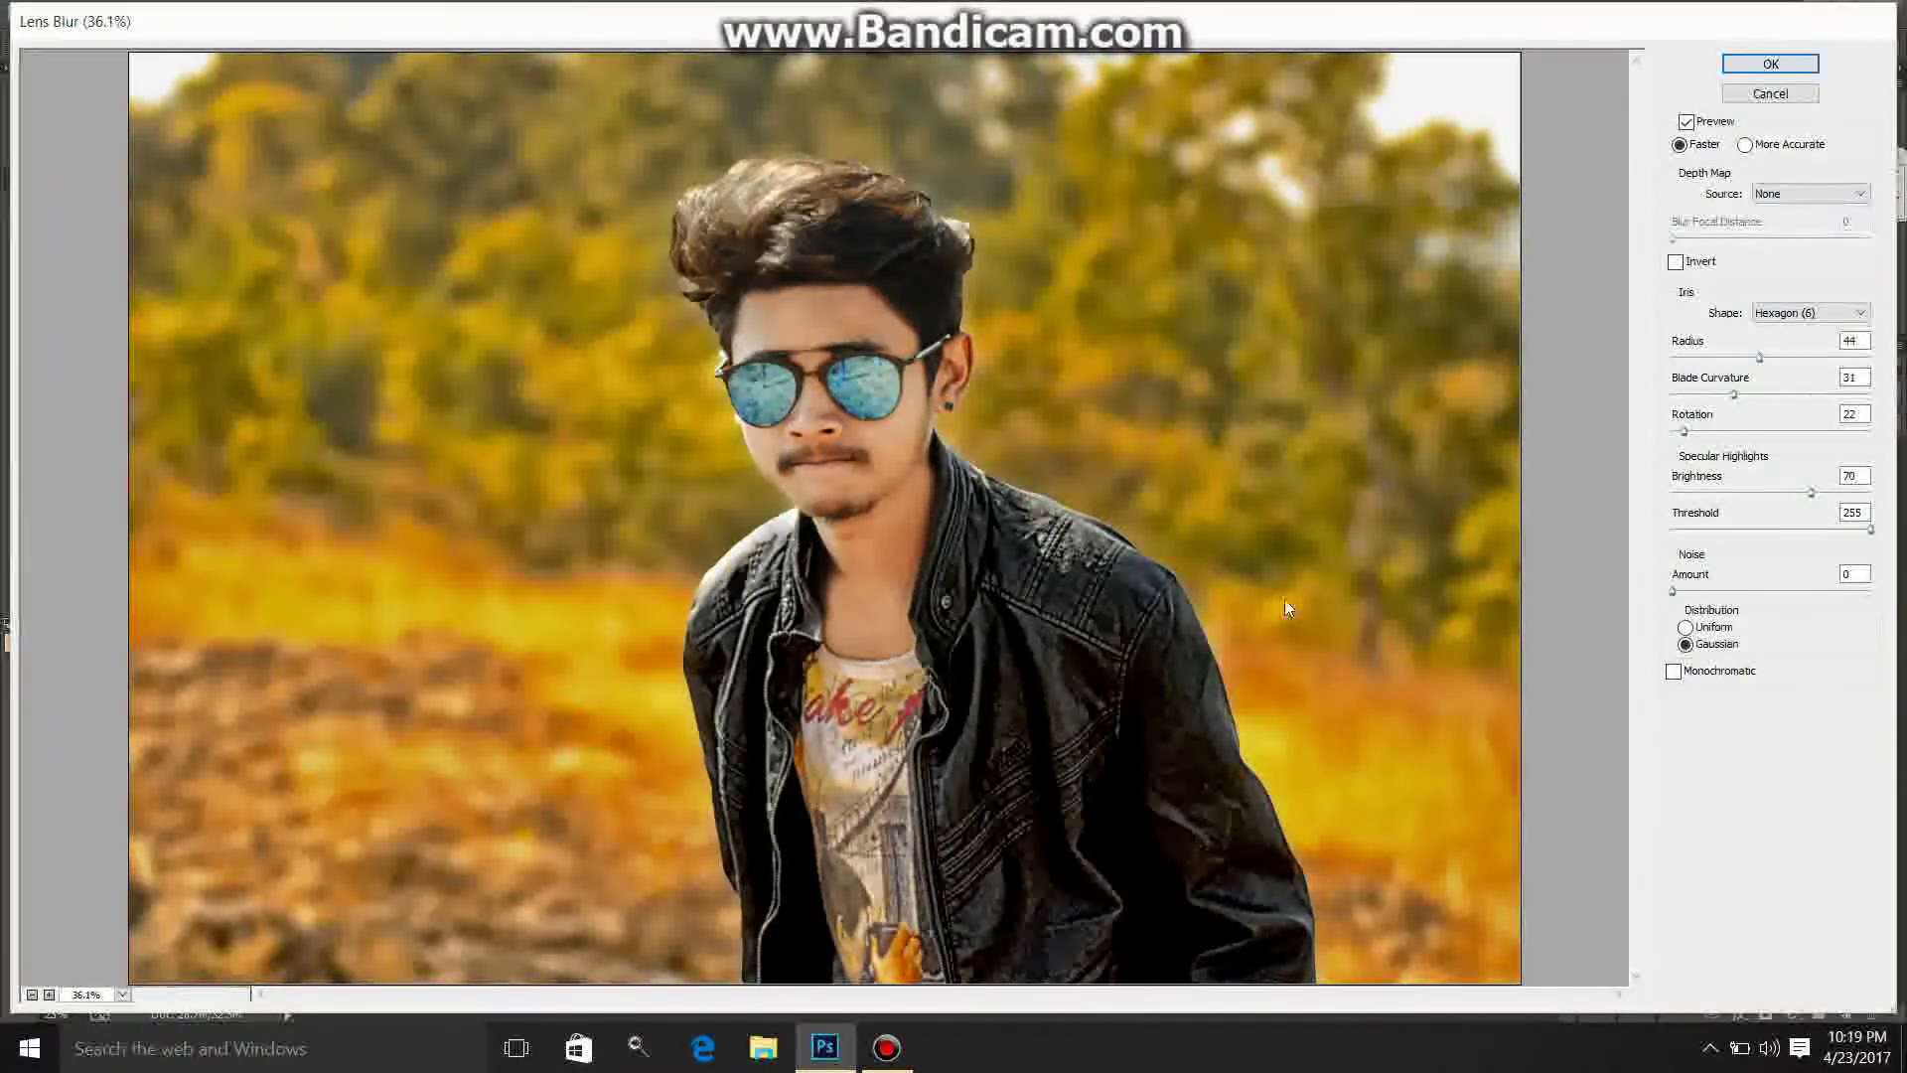
left_click(1789, 360)
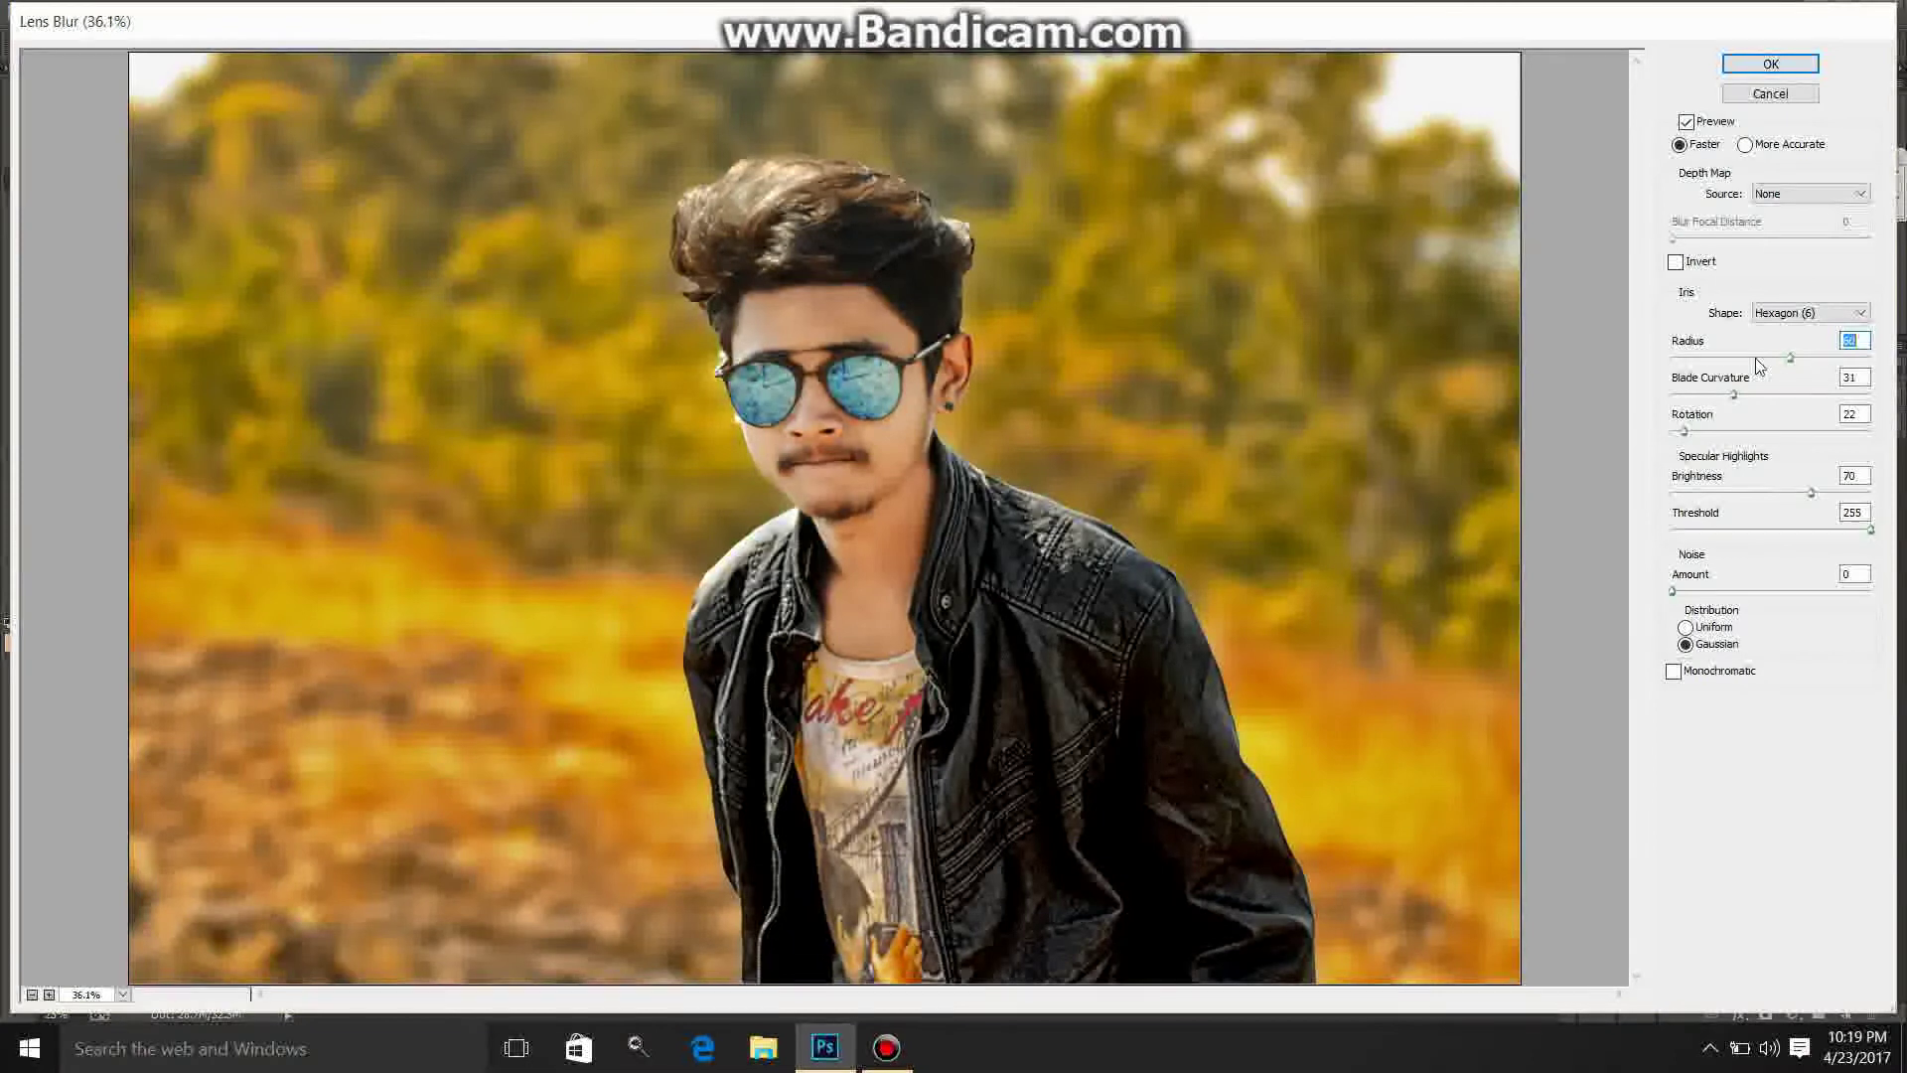
left_click(1757, 359)
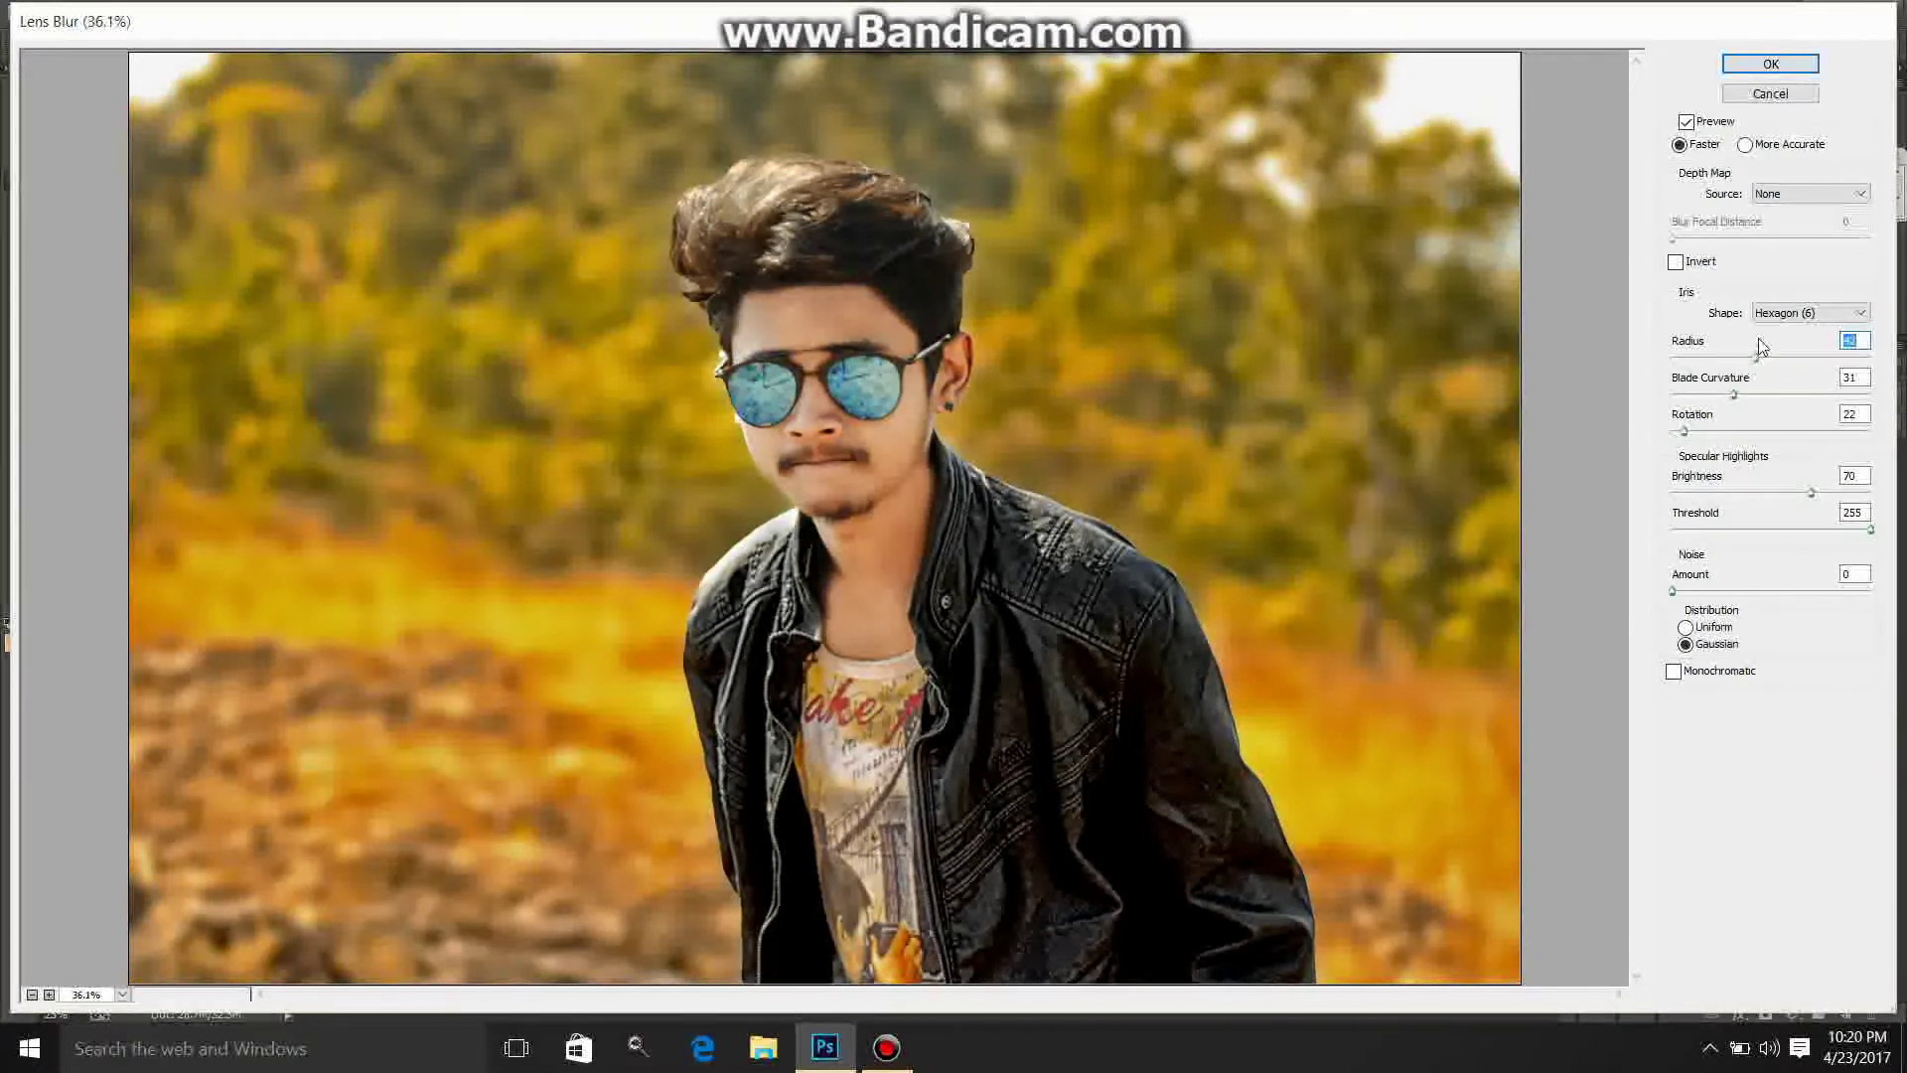
left_click(1763, 63)
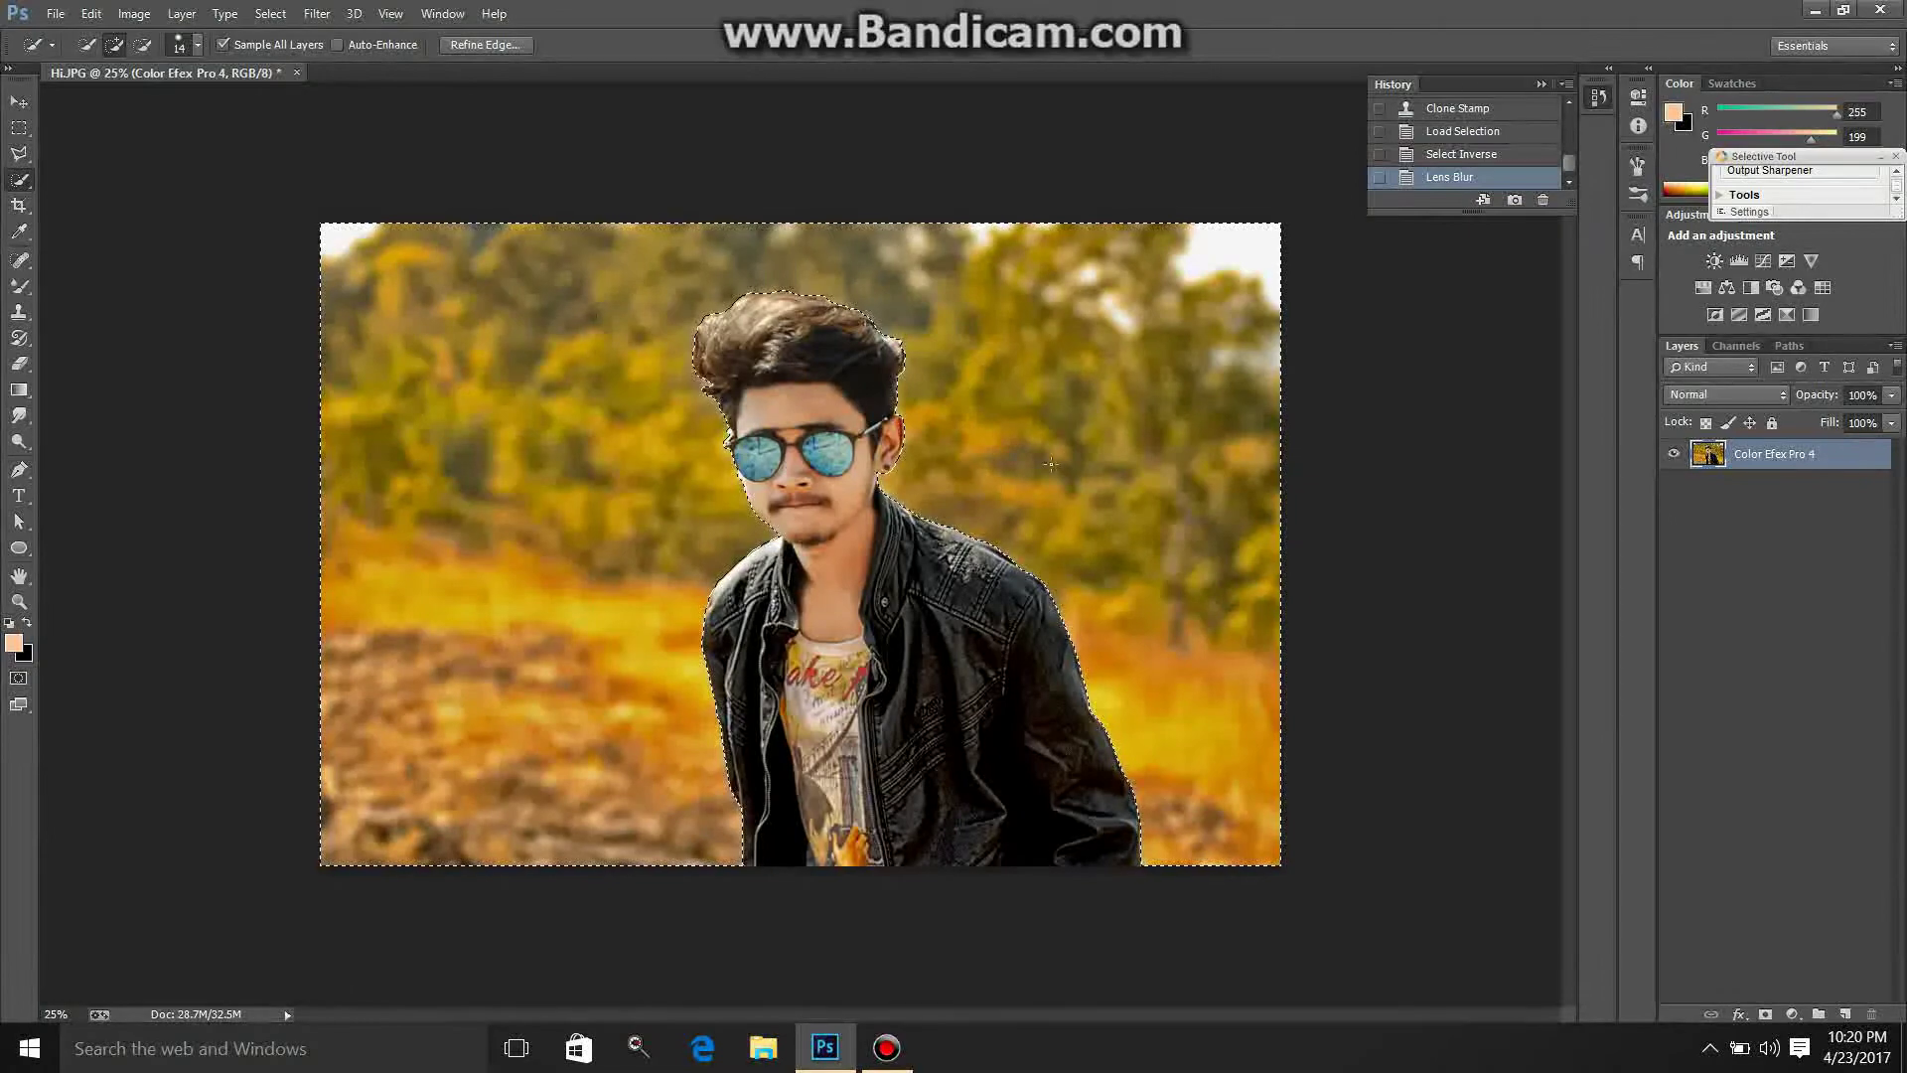
Step: Deepen the background shadows with a Levels black input of 28
left_click(318, 16)
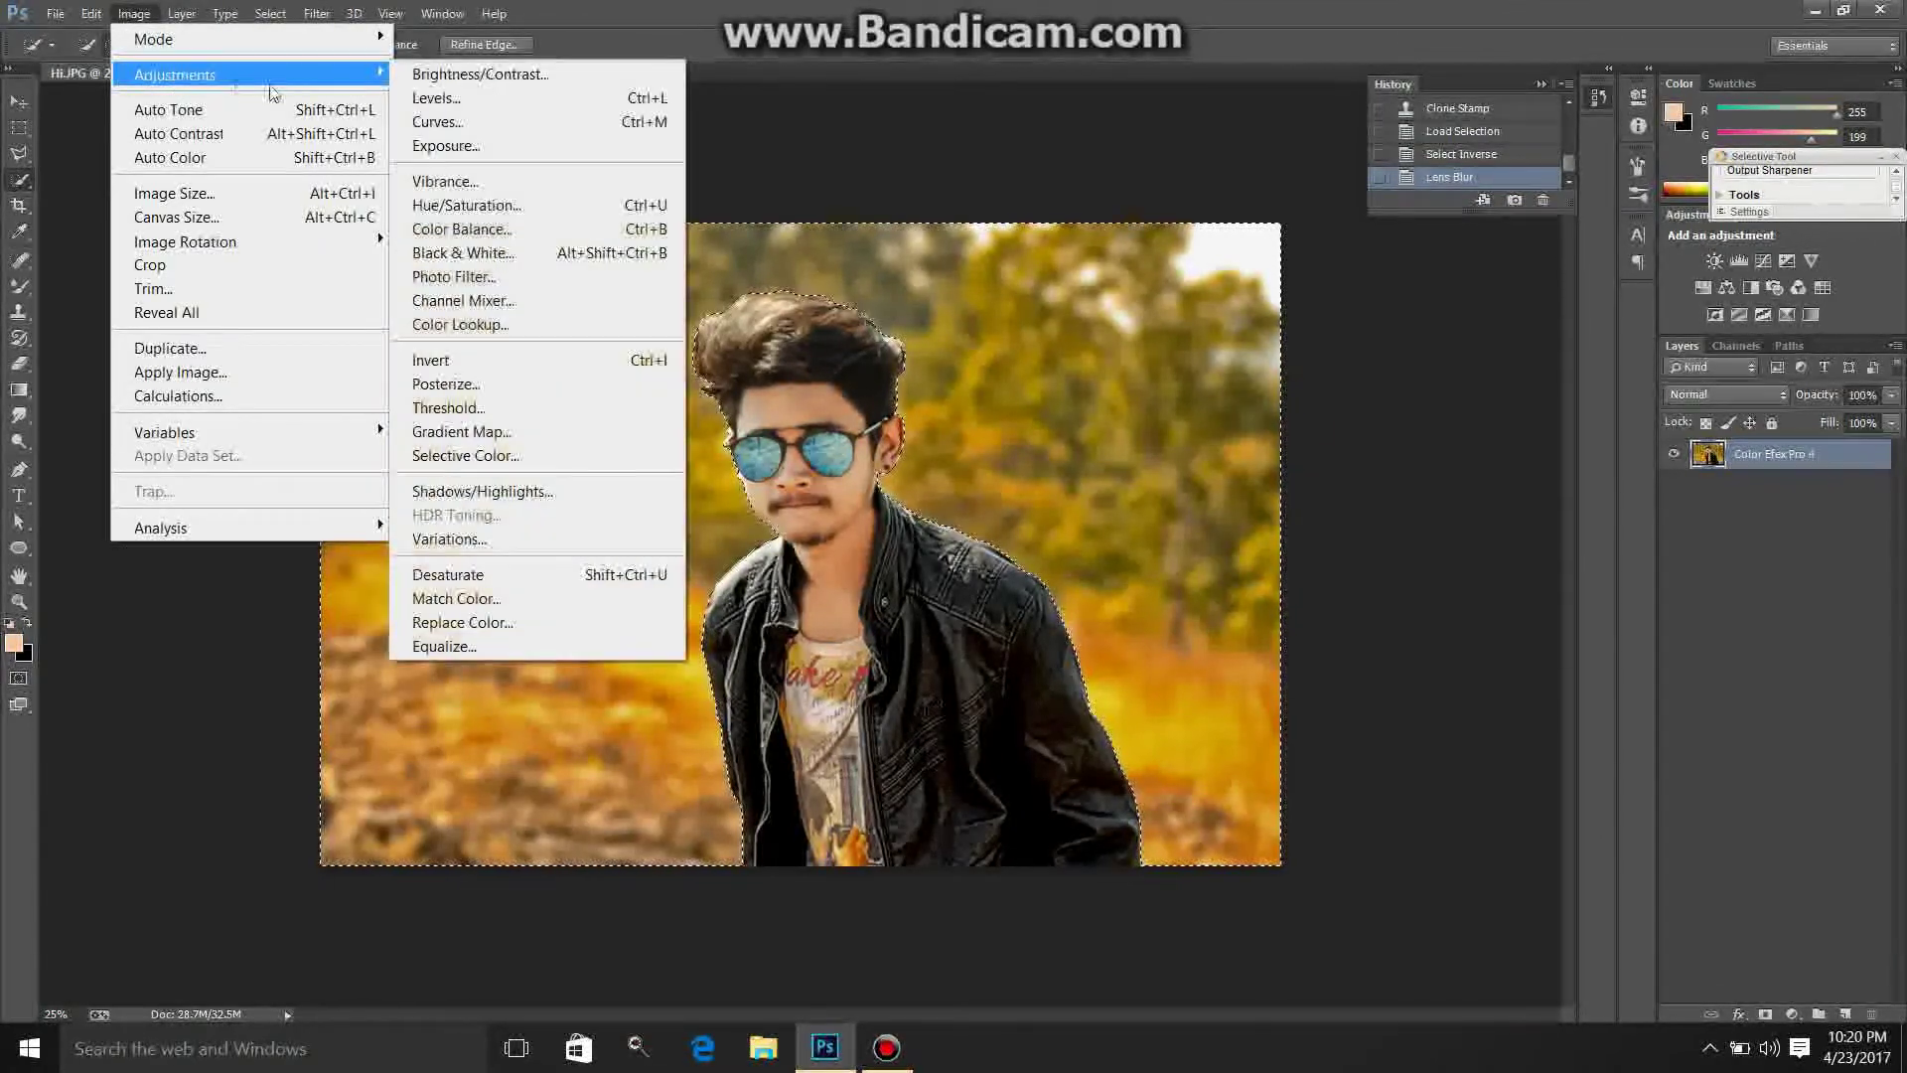
left_click(437, 97)
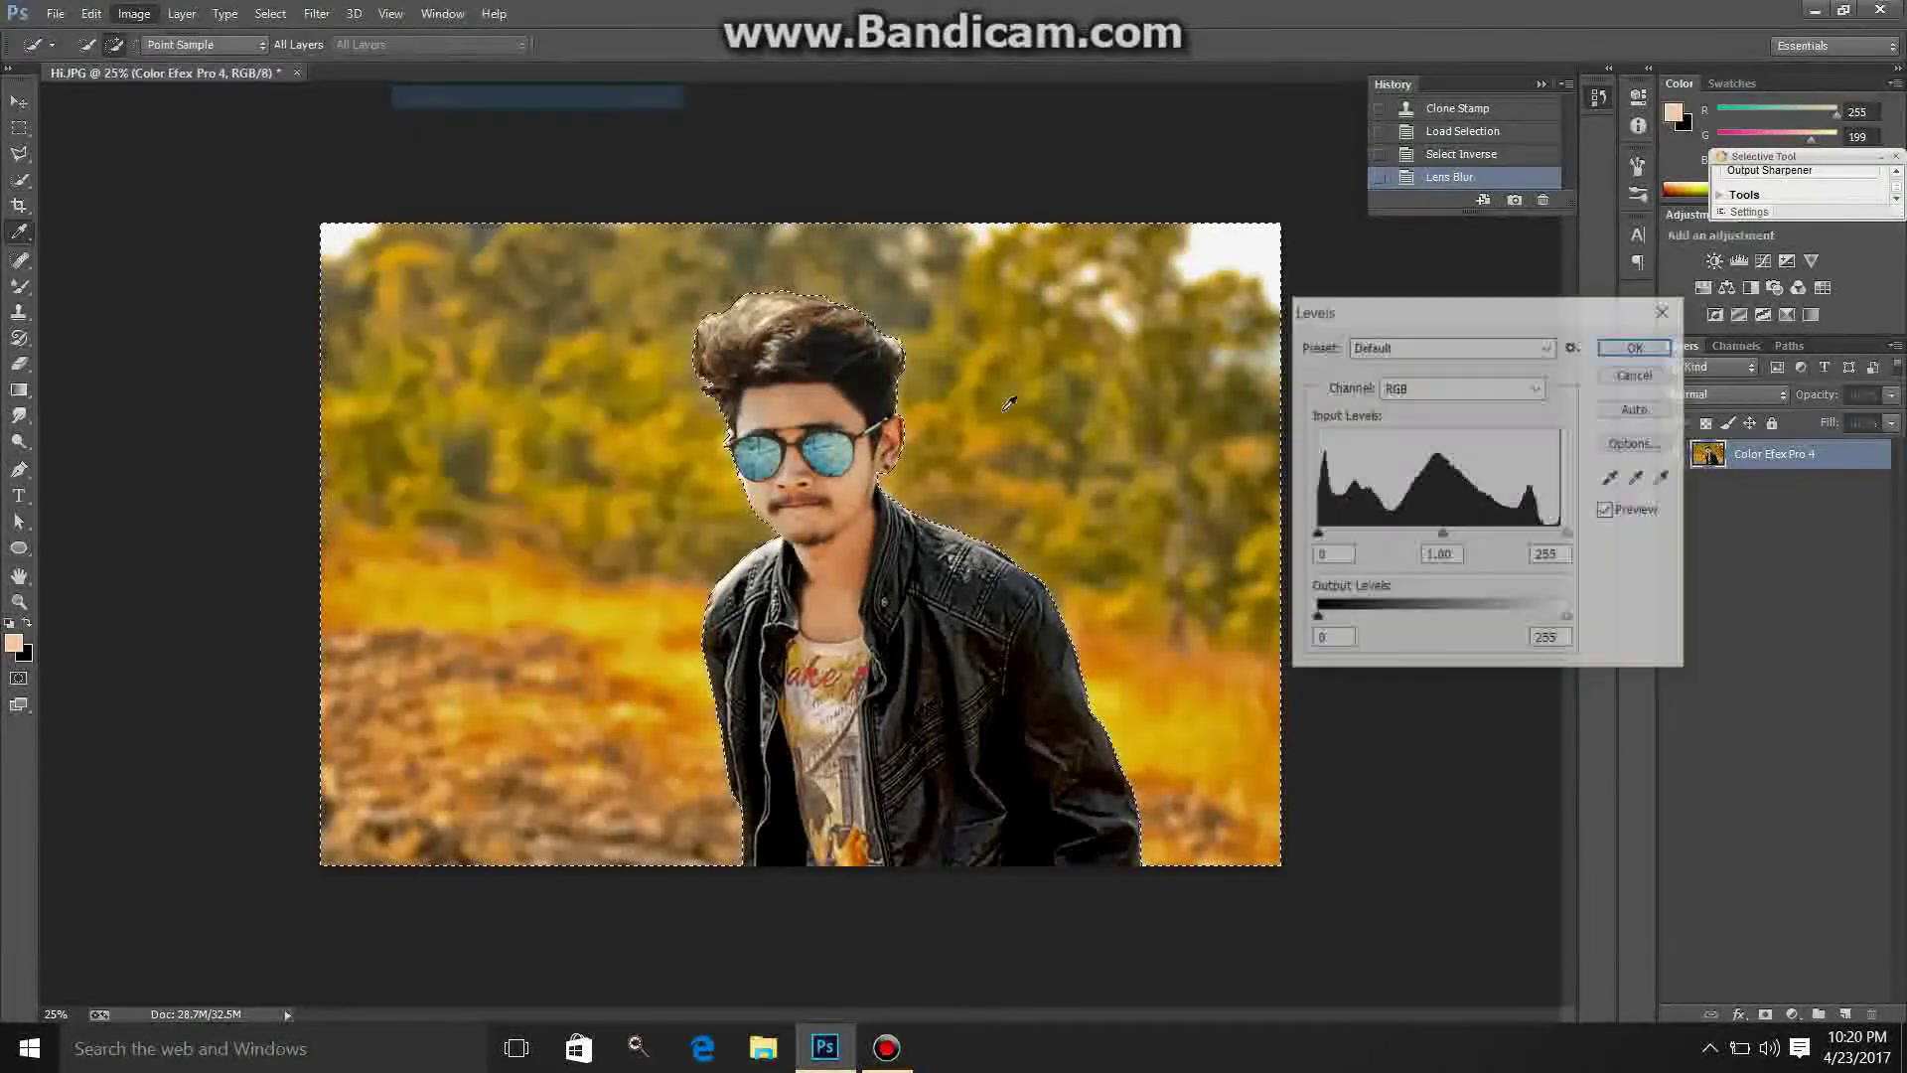
mouse_move(1318, 535)
left_mouse_down()
mouse_move(1343, 535)
mouse_move(1322, 534)
left_mouse_up()
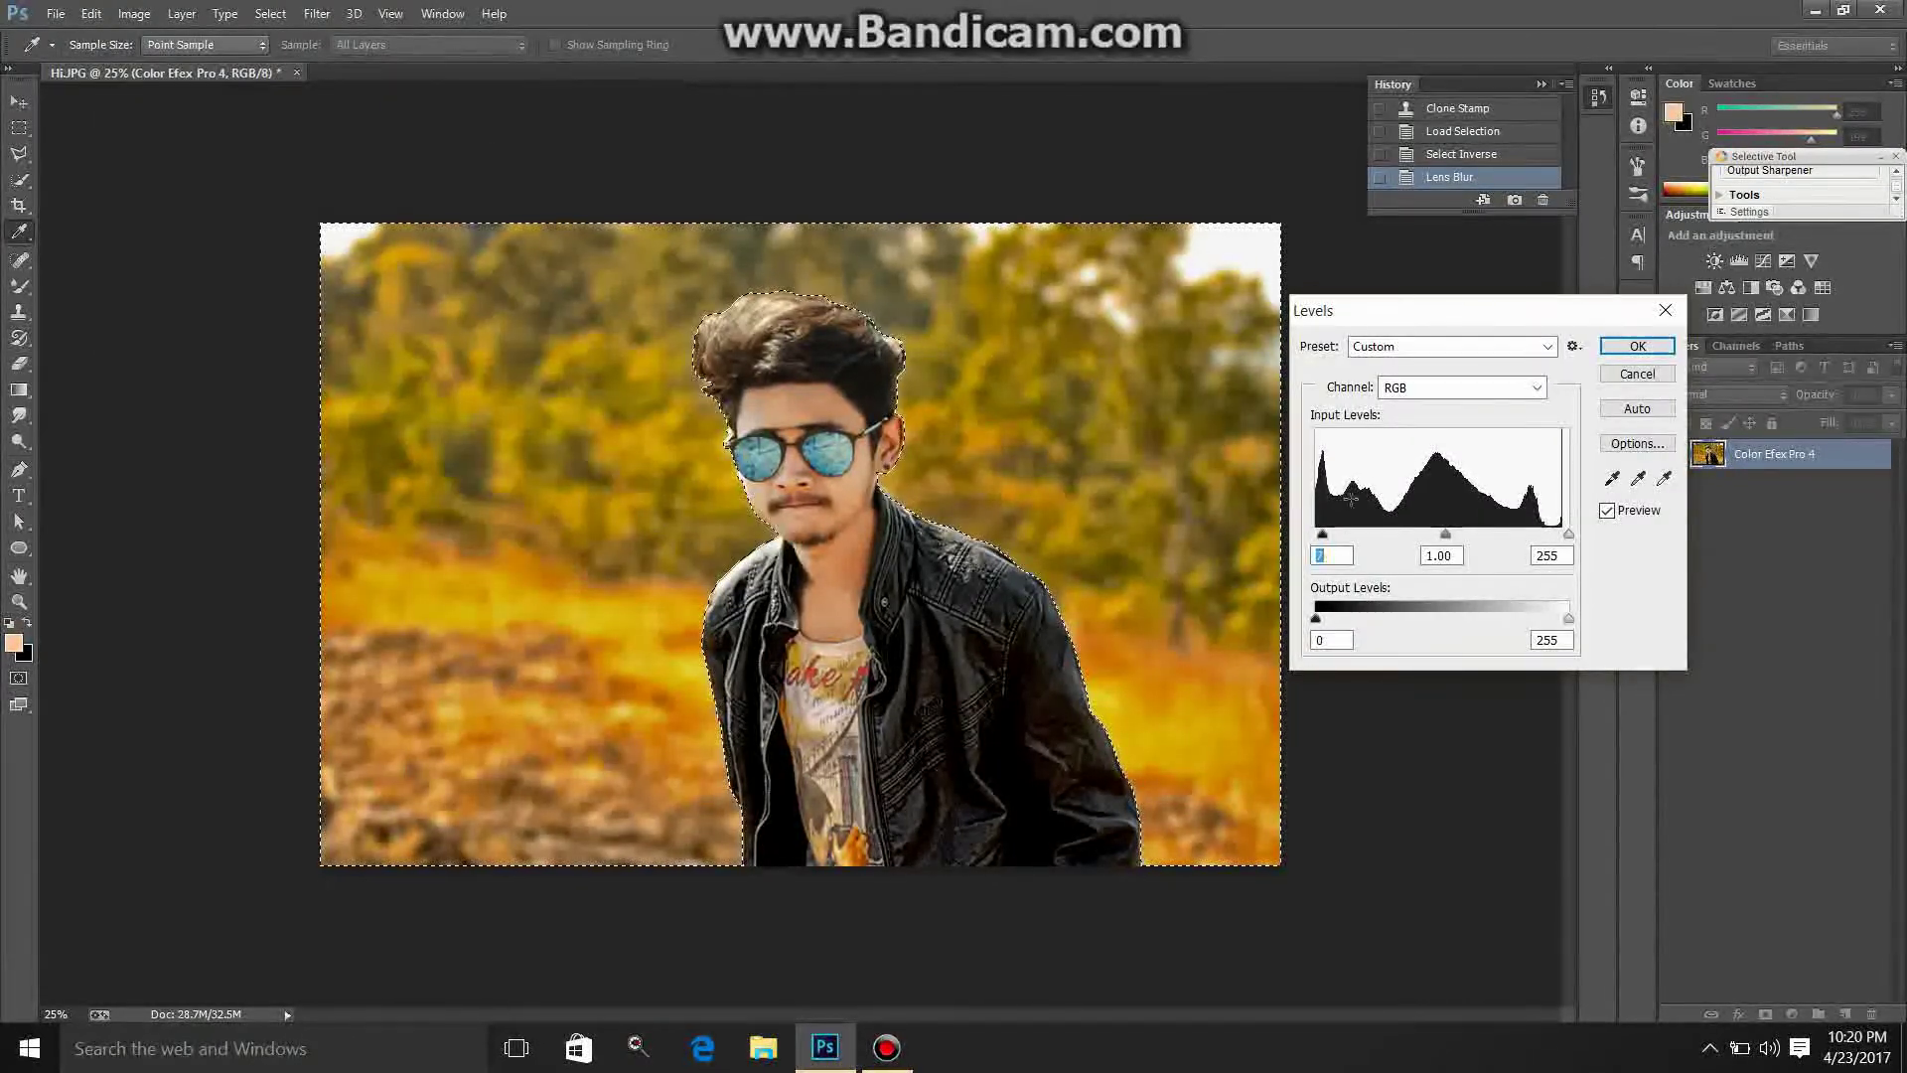
left_click(1637, 346)
key("w")
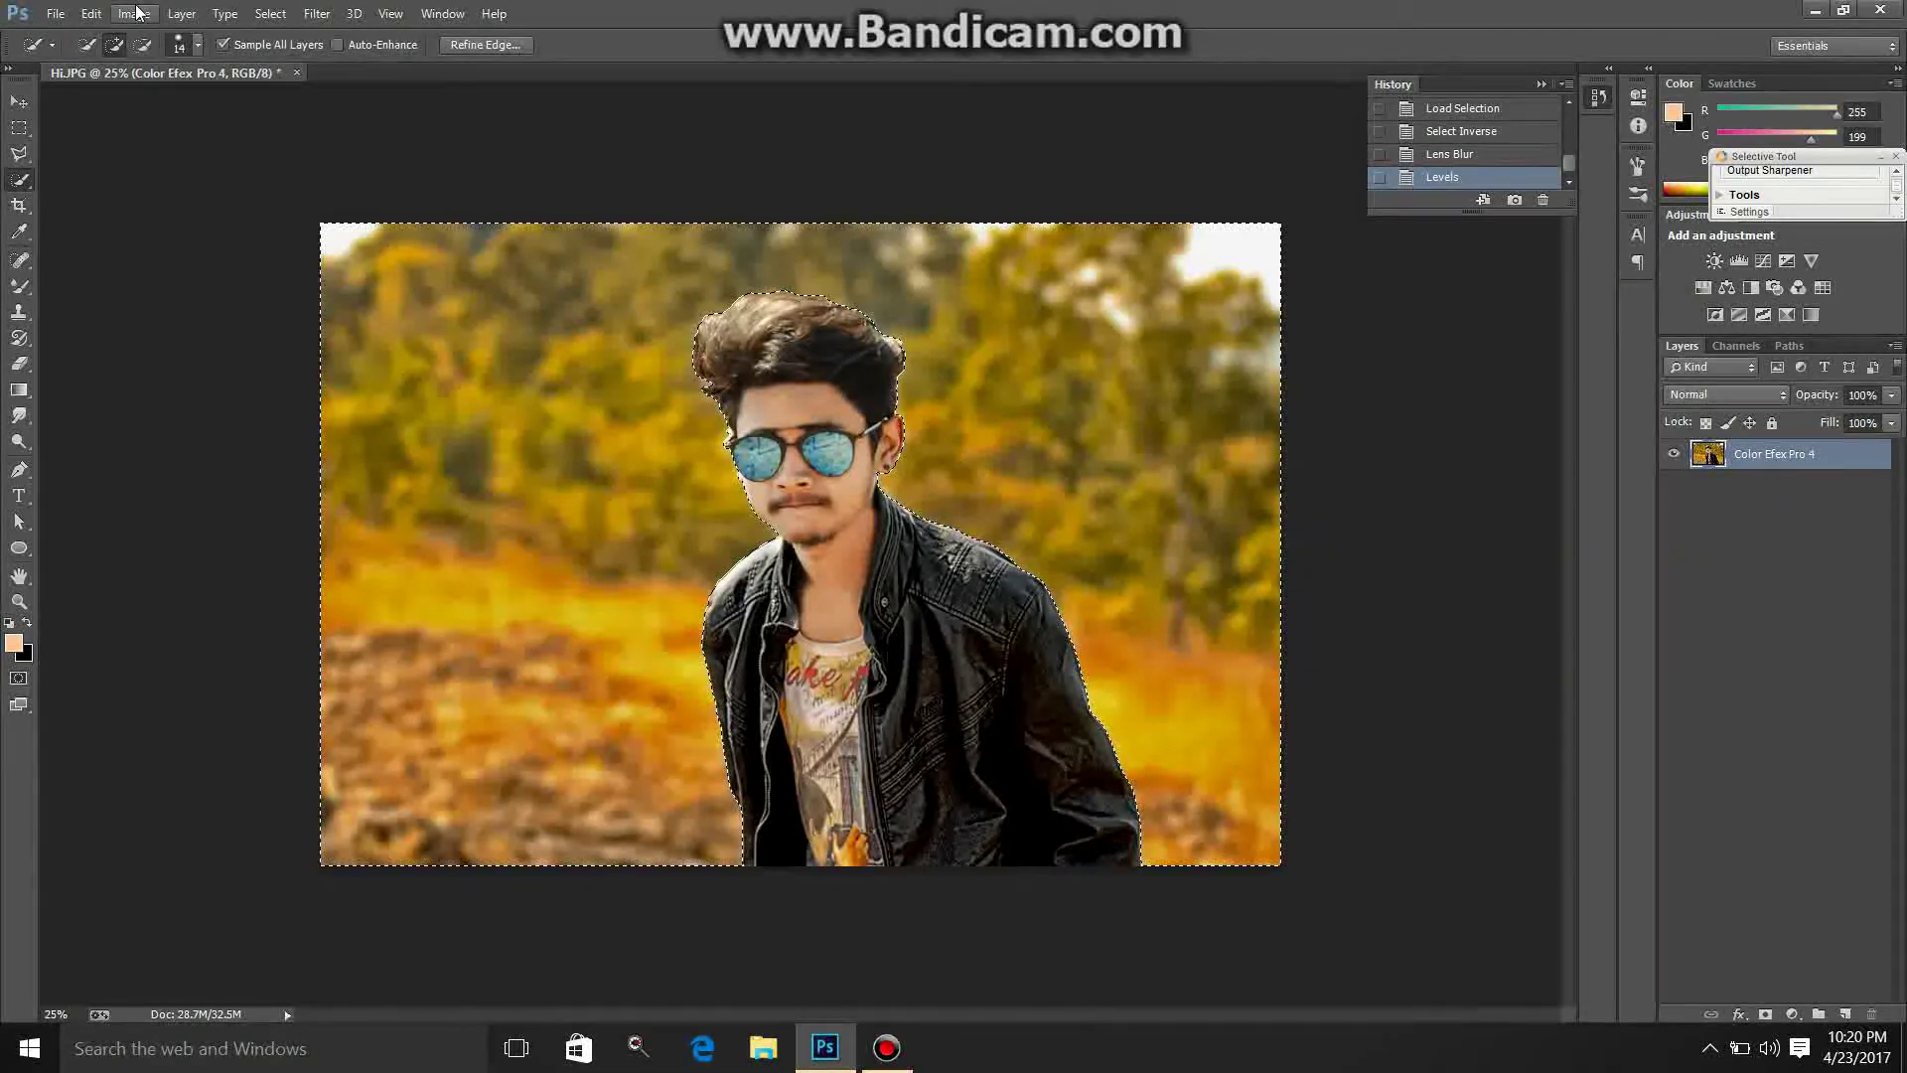
Step: Raise the background's saturation with a Hue/Saturation adjustment
left_click(135, 13)
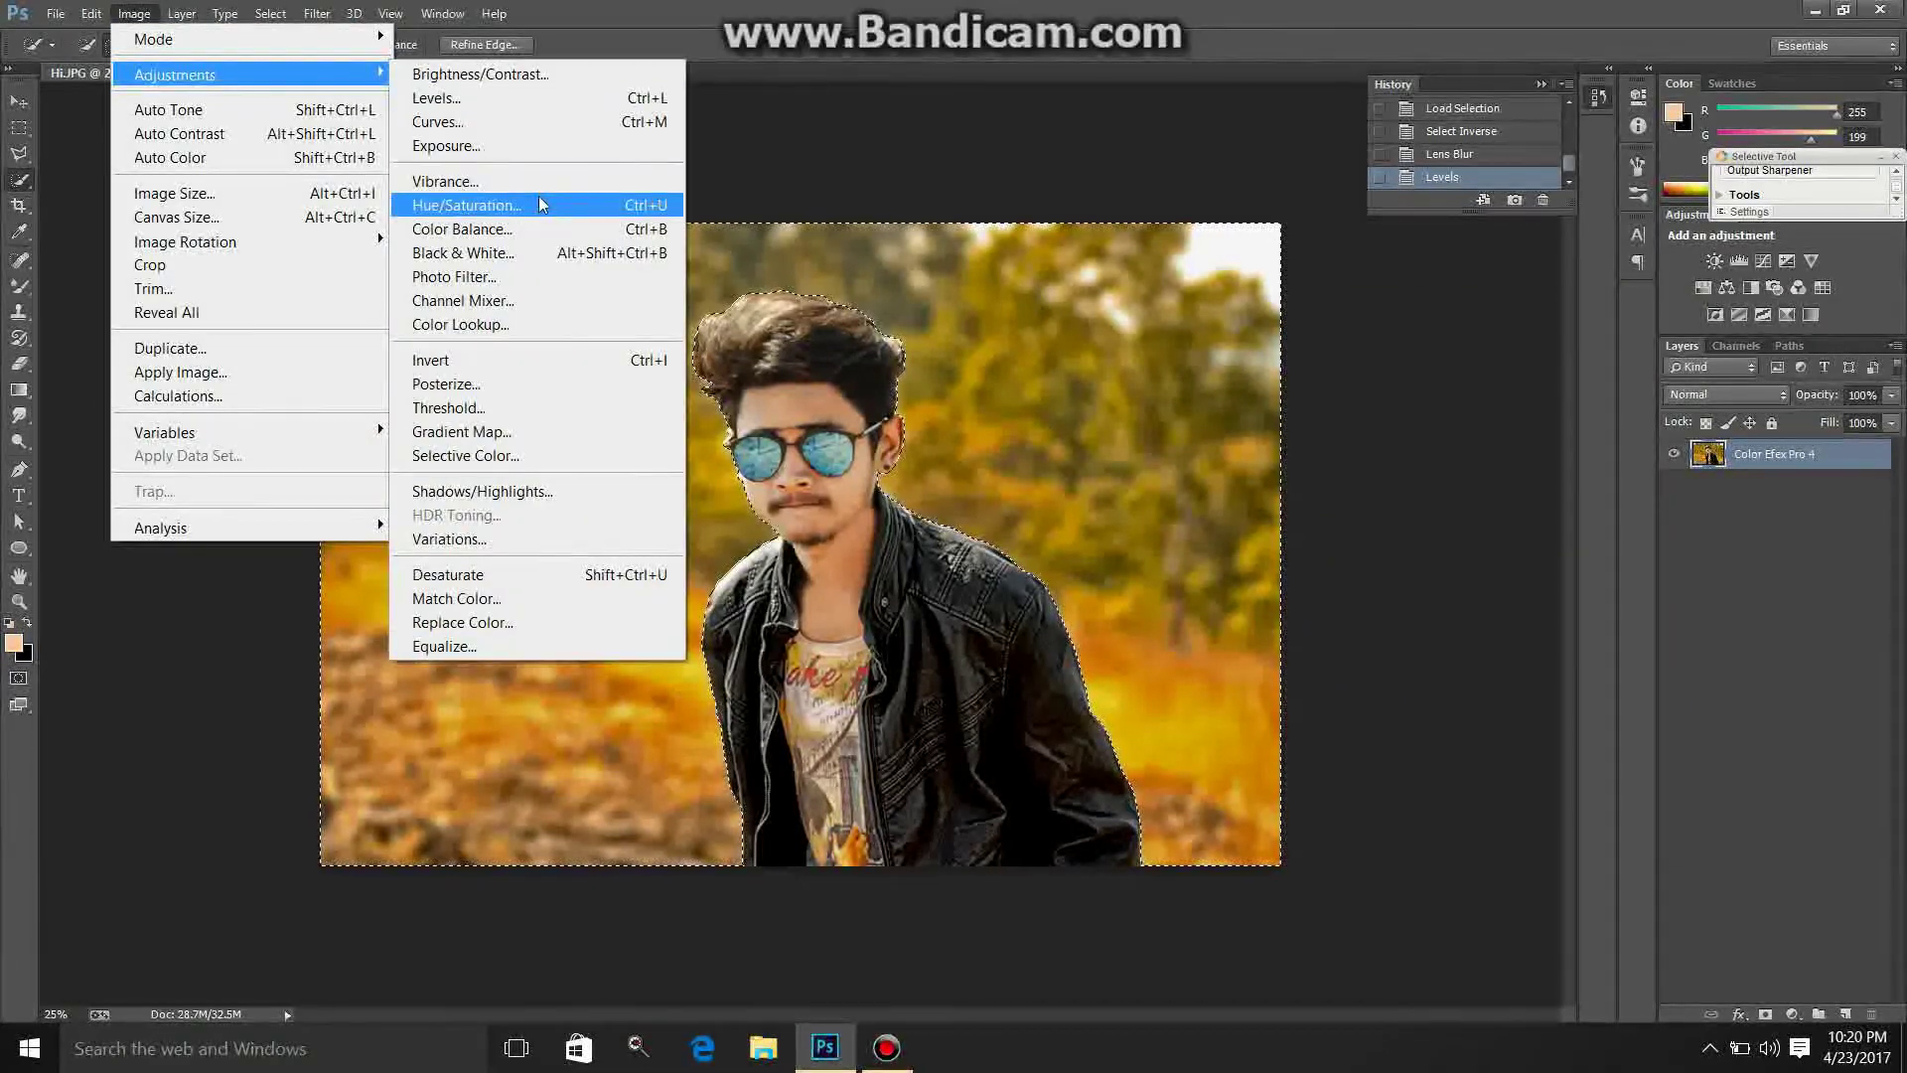
left_click(538, 205)
left_click_drag(1602, 463, 1618, 462)
left_click(1791, 330)
left_click(317, 13)
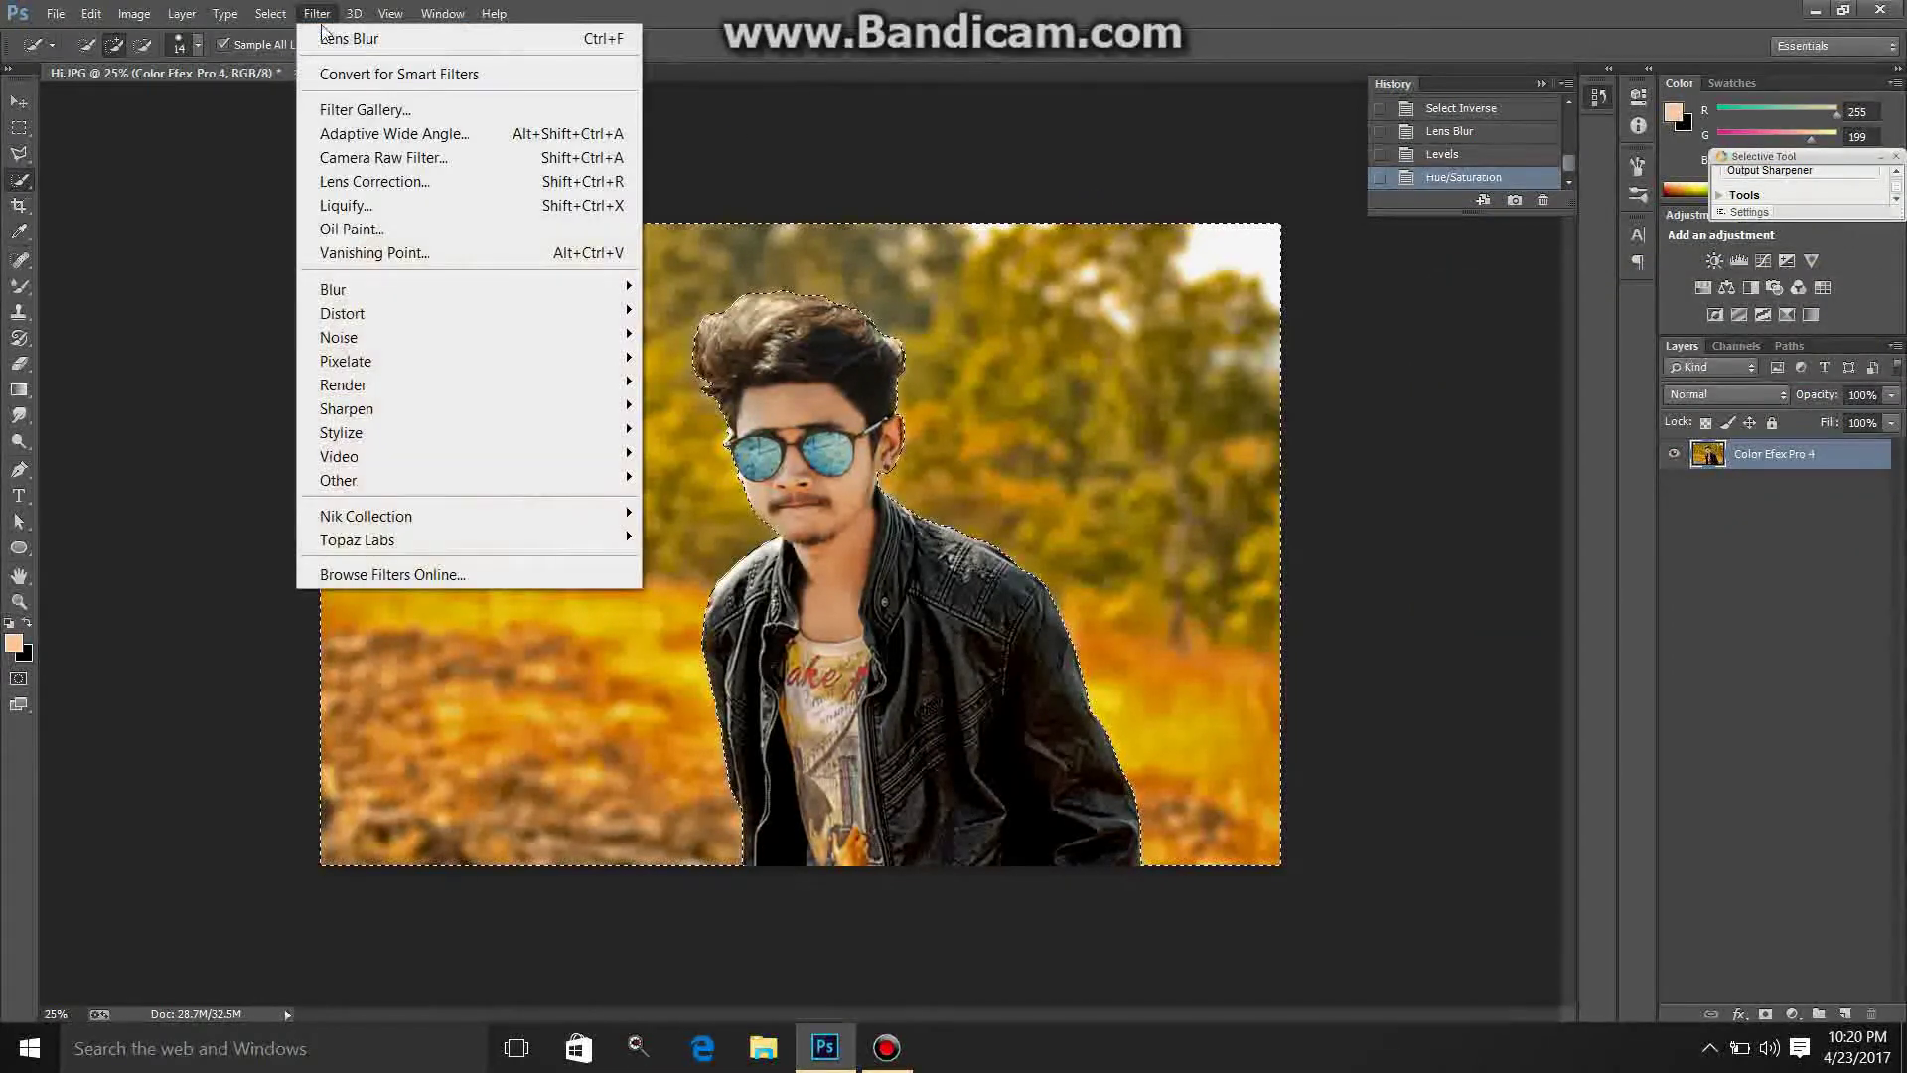
Step: Add a Camera Raw post-crop vignette with amount -45 and midpoint 24
left_click(433, 159)
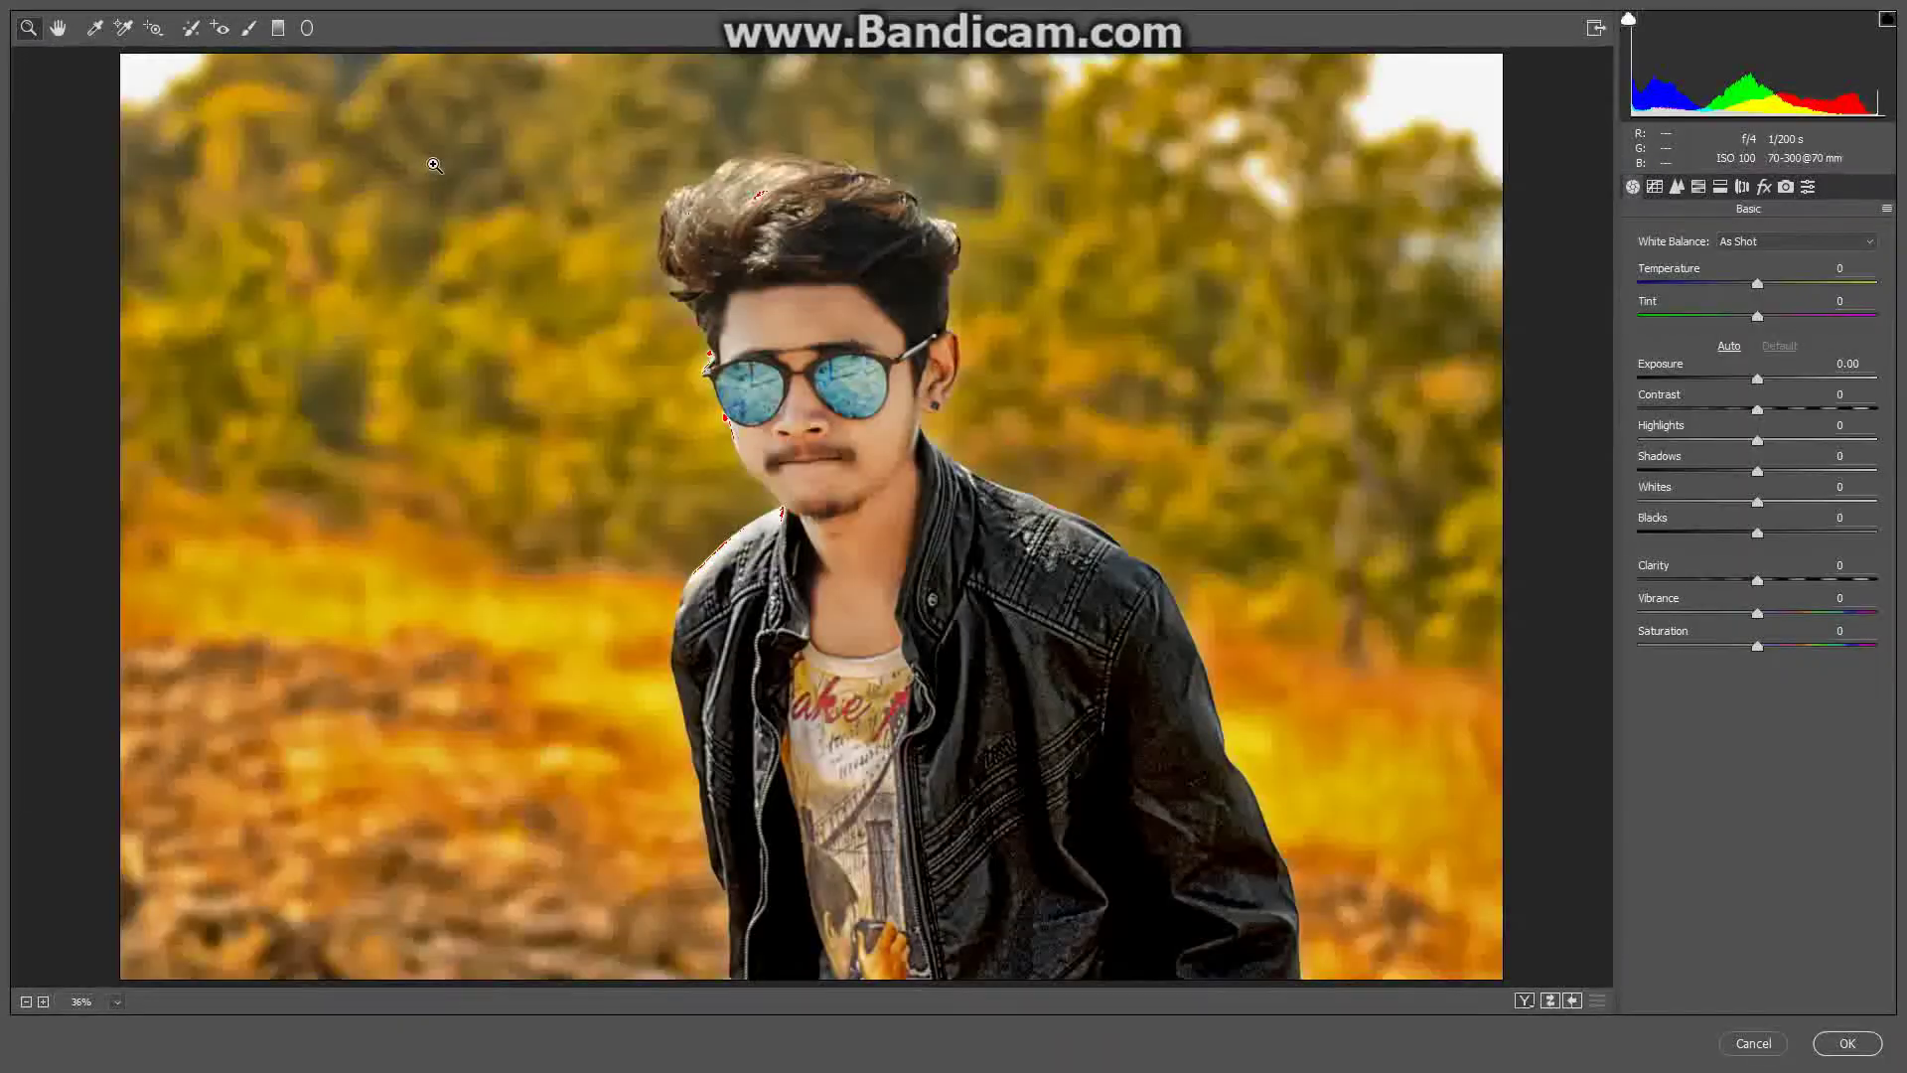
left_click(1765, 187)
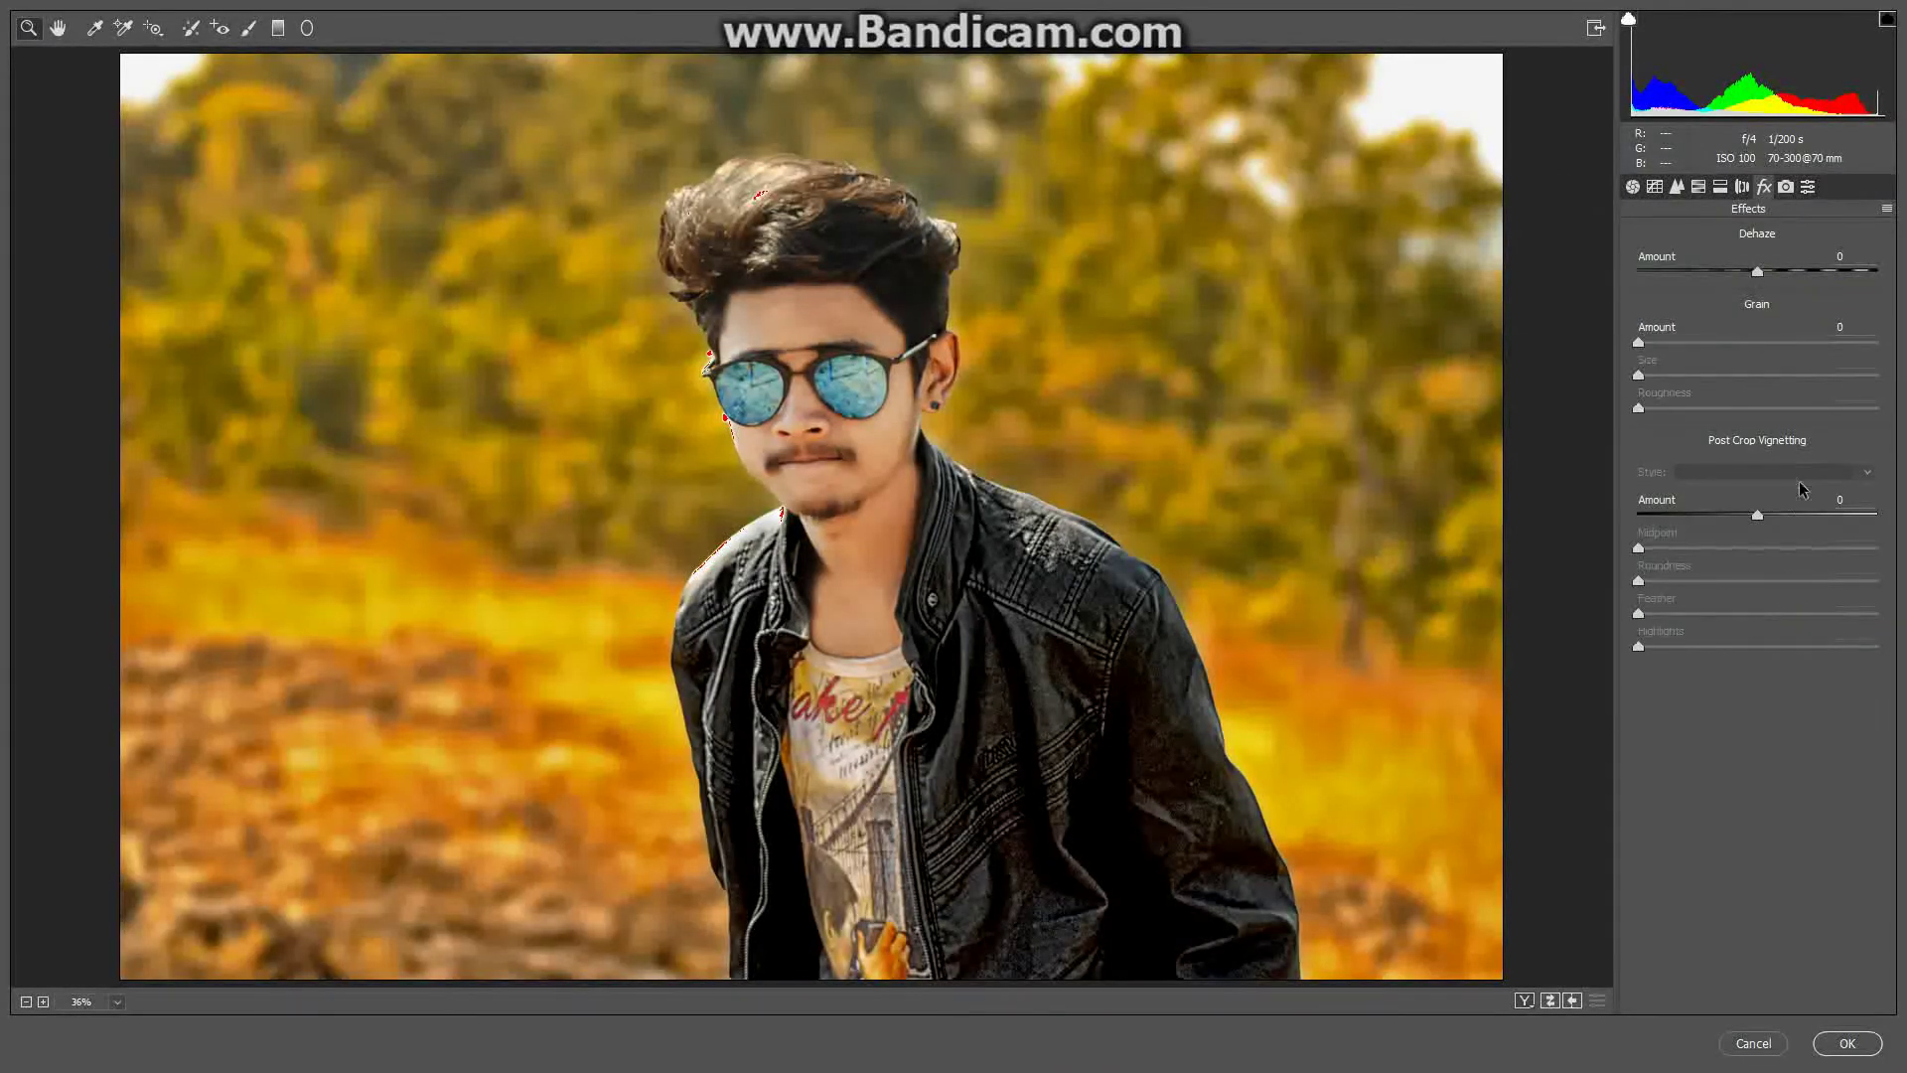
left_click_drag(1762, 520, 1702, 518)
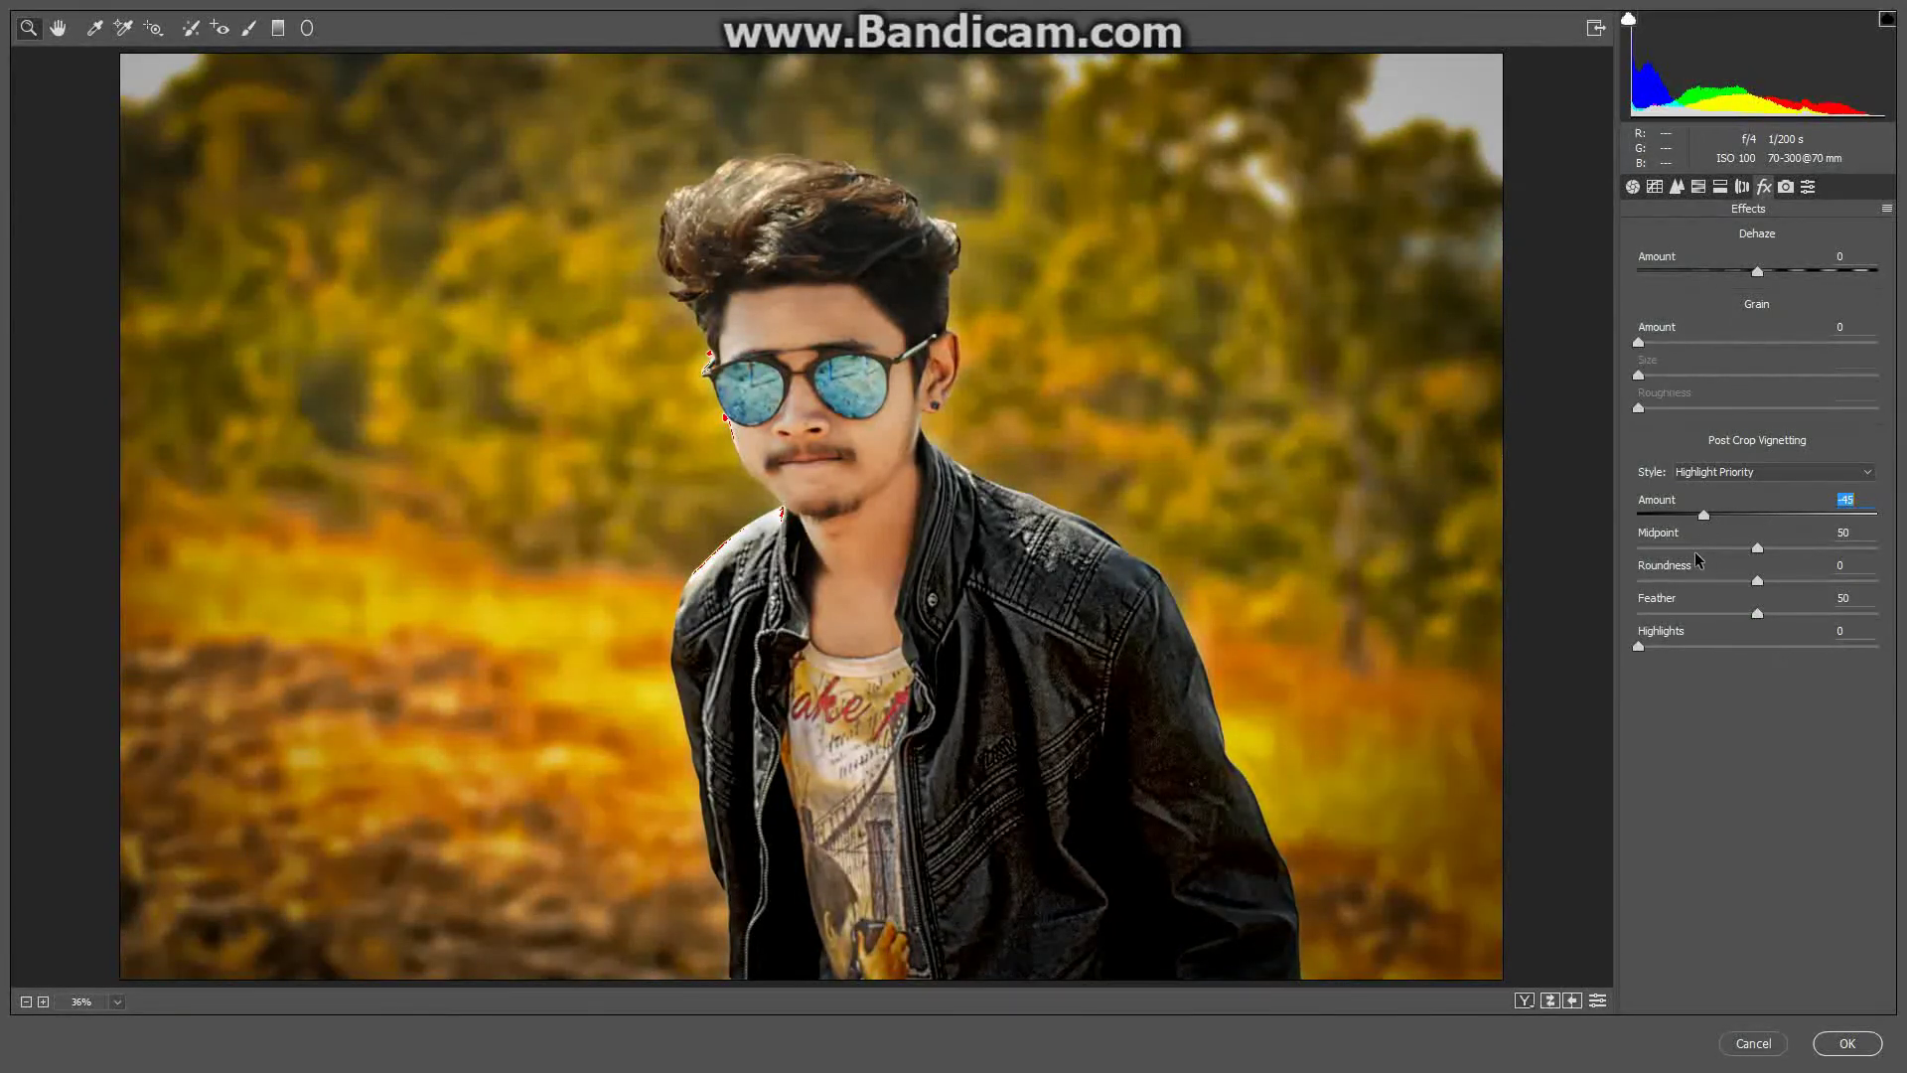
left_click_drag(1694, 547, 1726, 580)
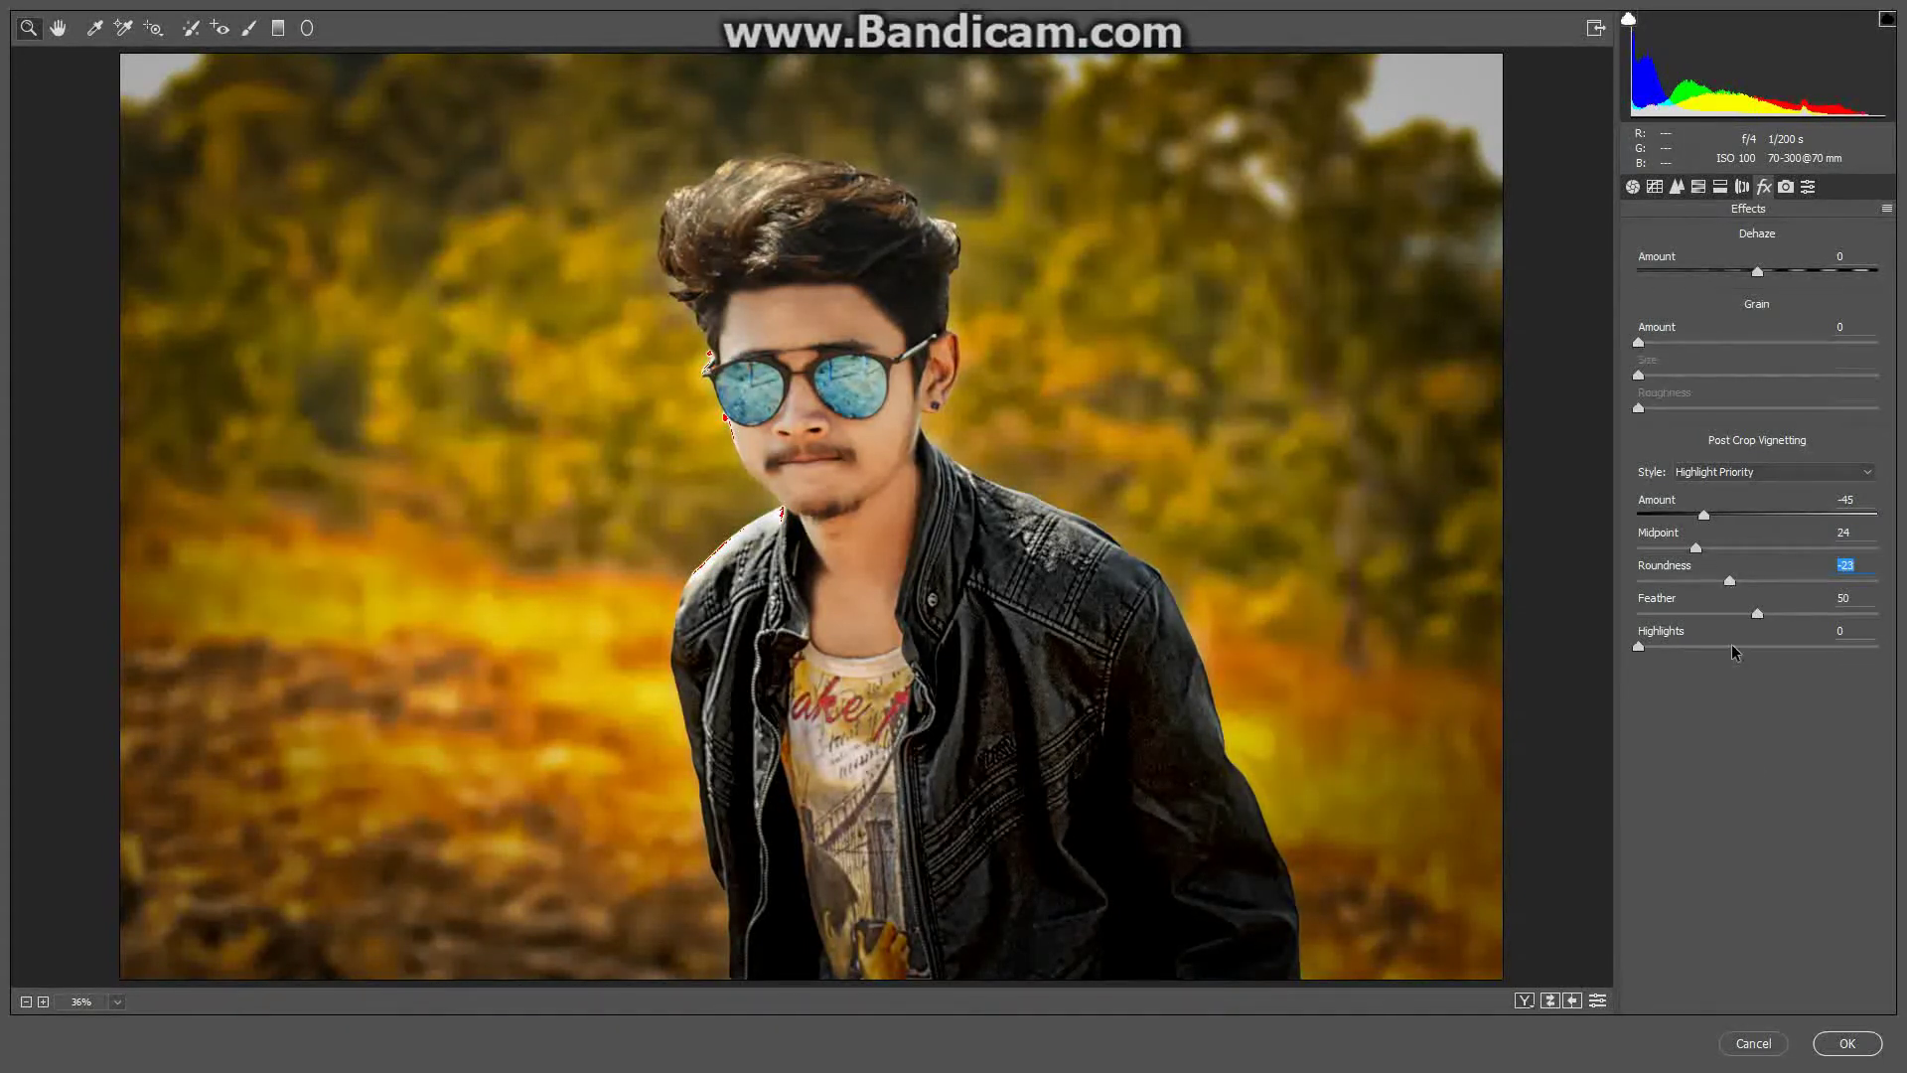
left_click(1825, 1046)
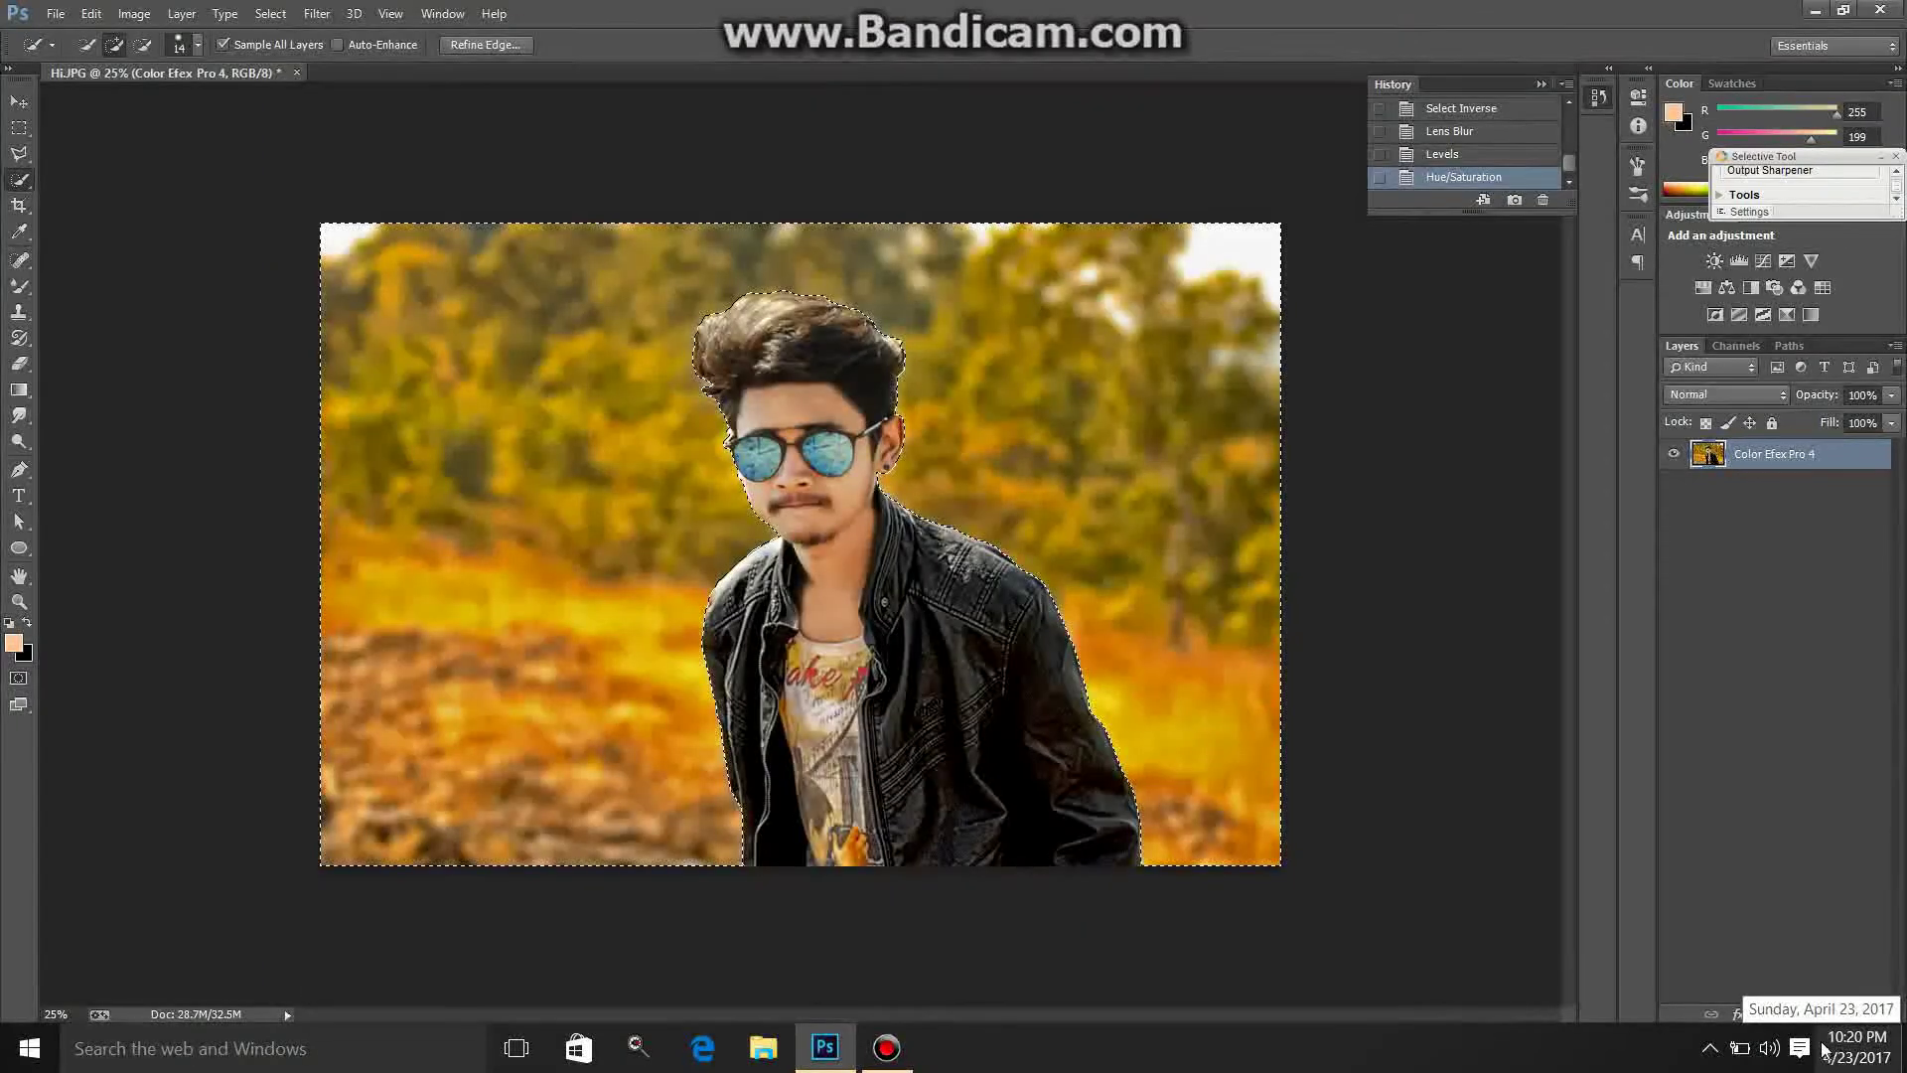
right_click(992, 426)
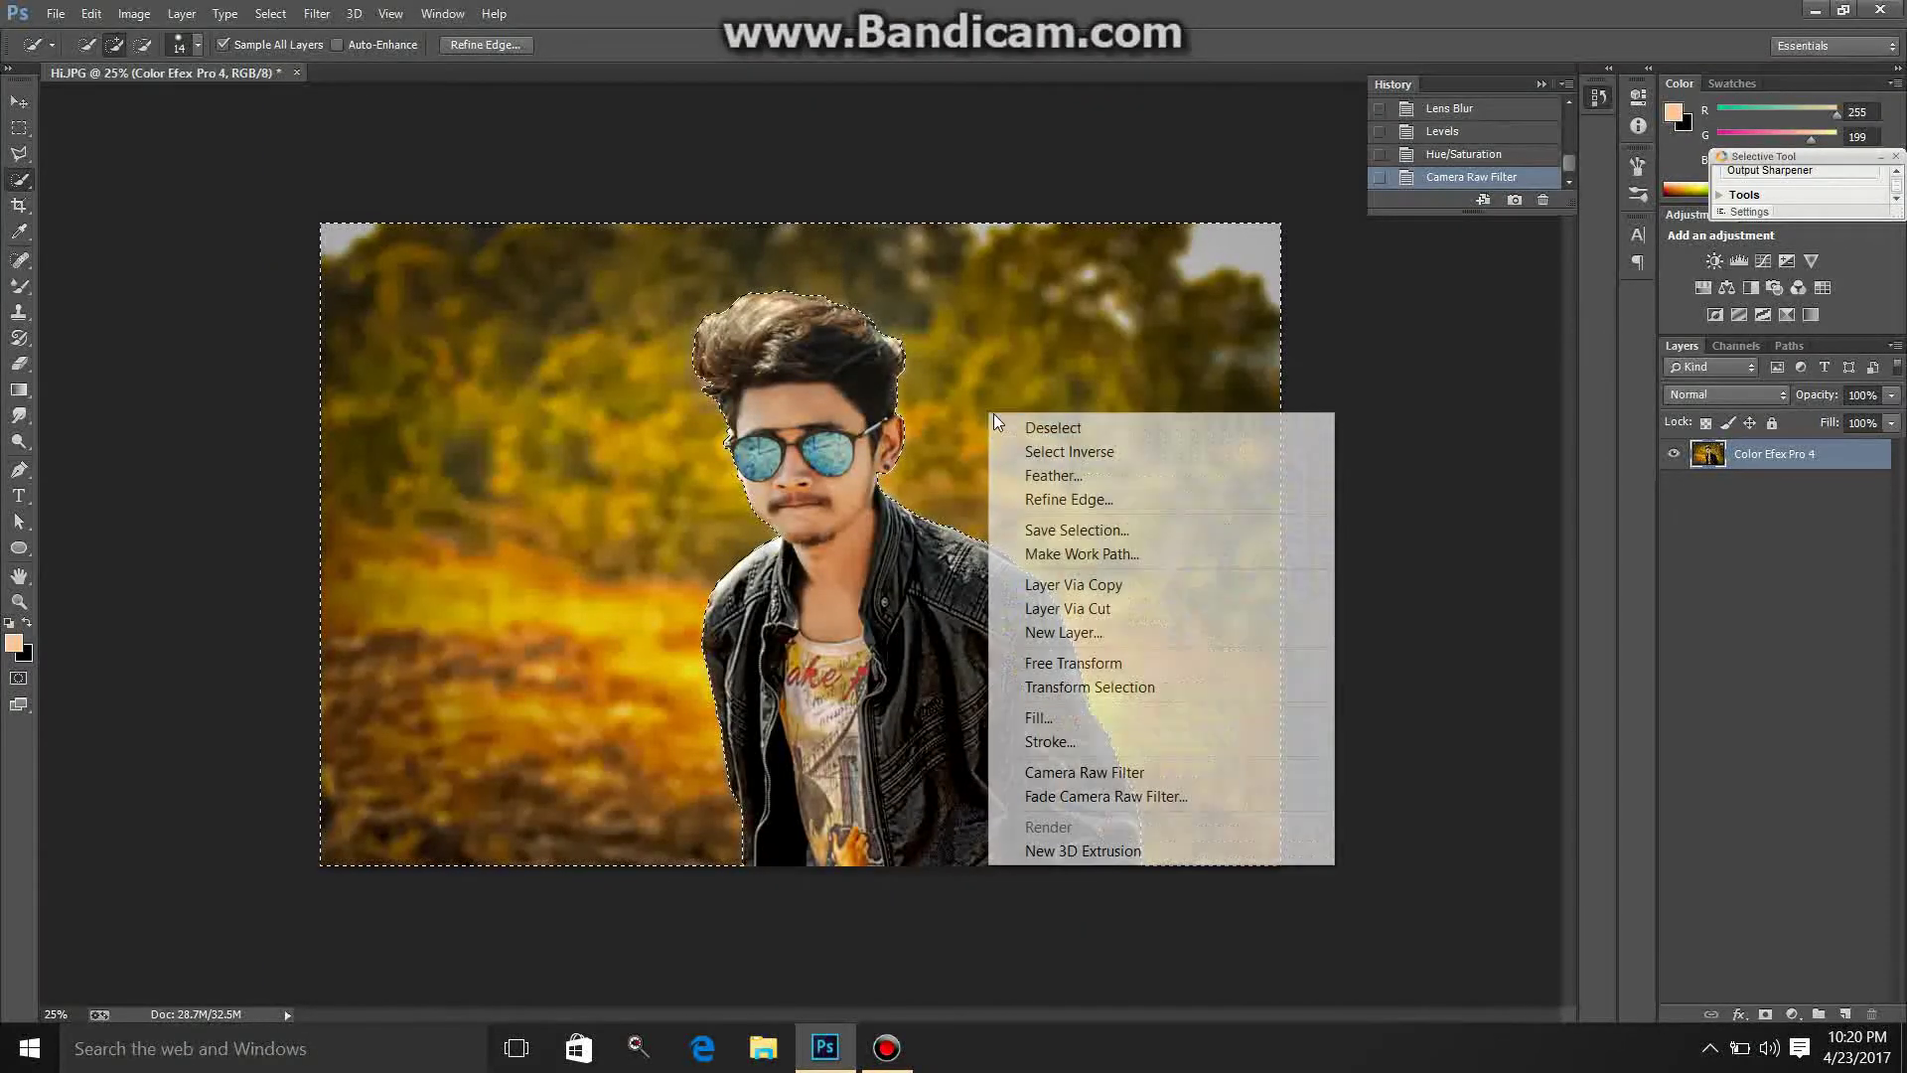
Step: Clear the selection, zoom in on the head, and switch to the Smudge tool
left_click(1007, 424)
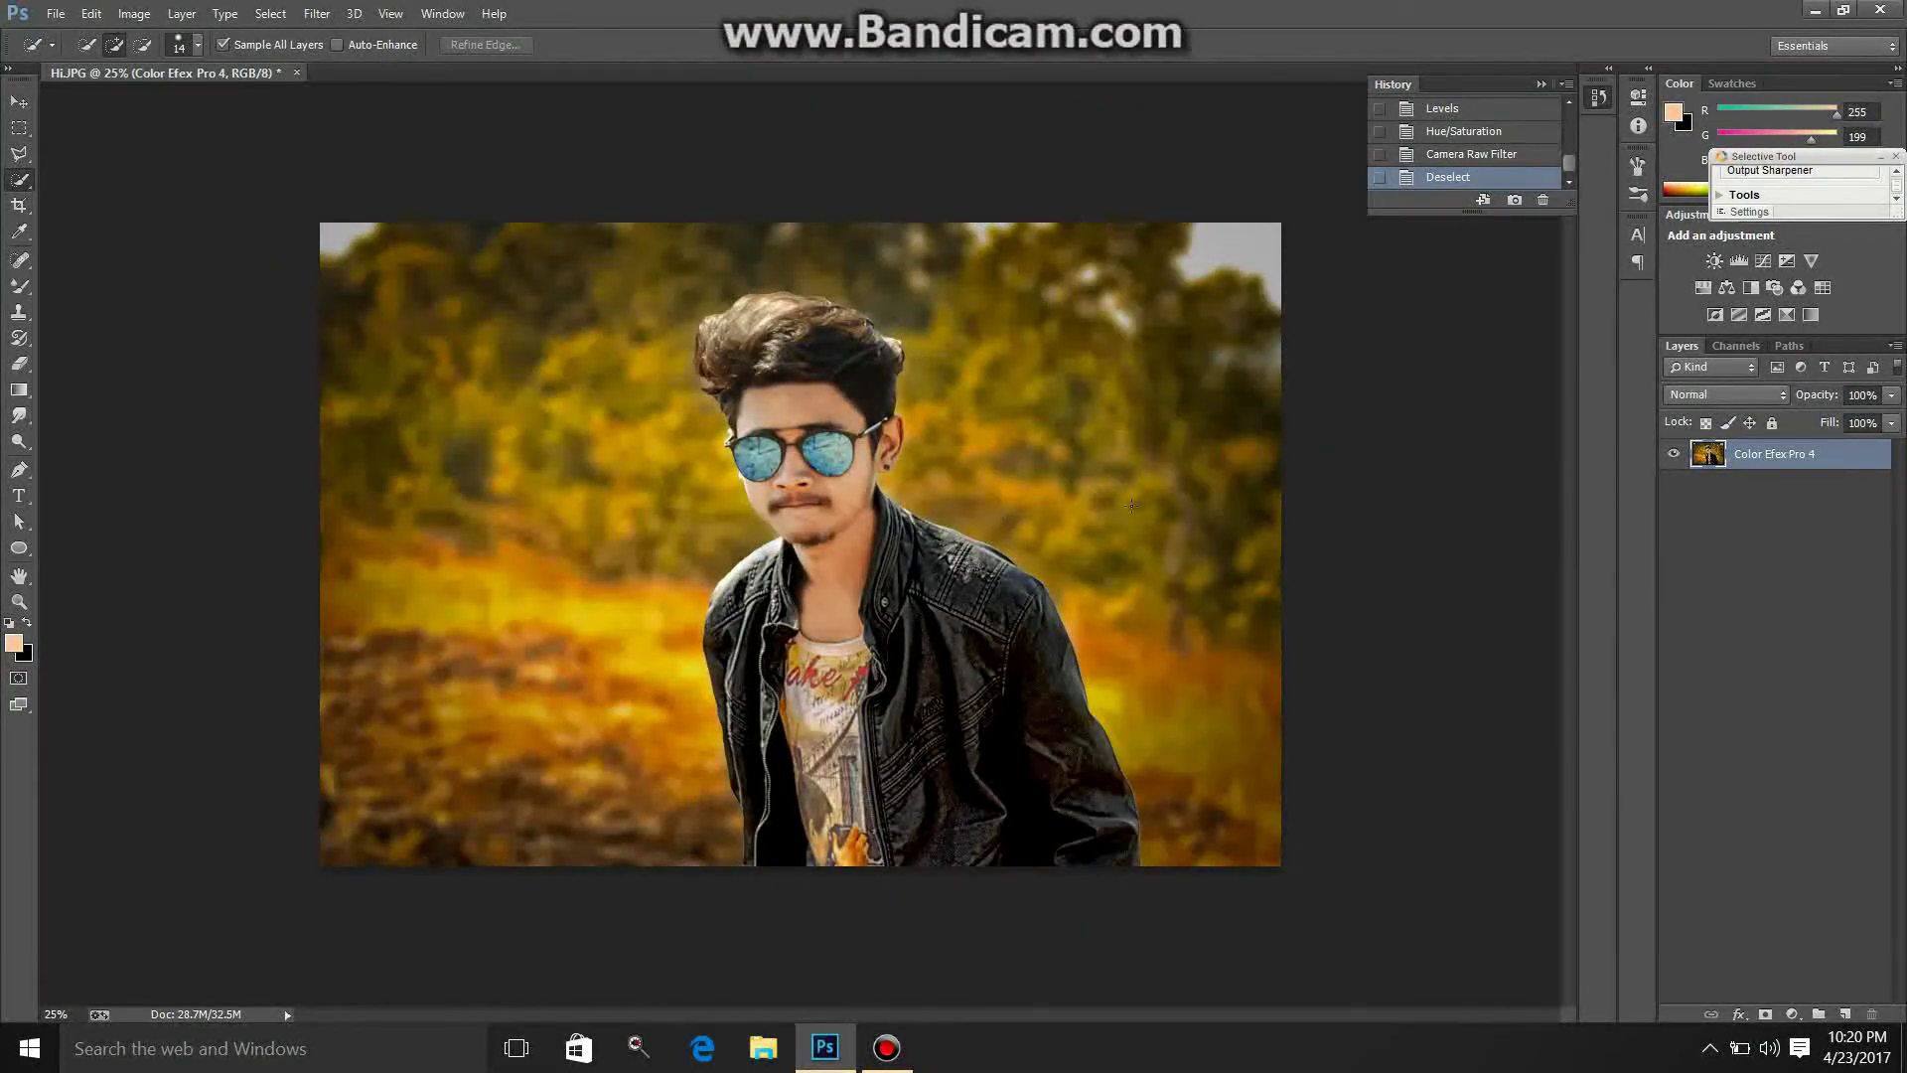
left_click(32, 604)
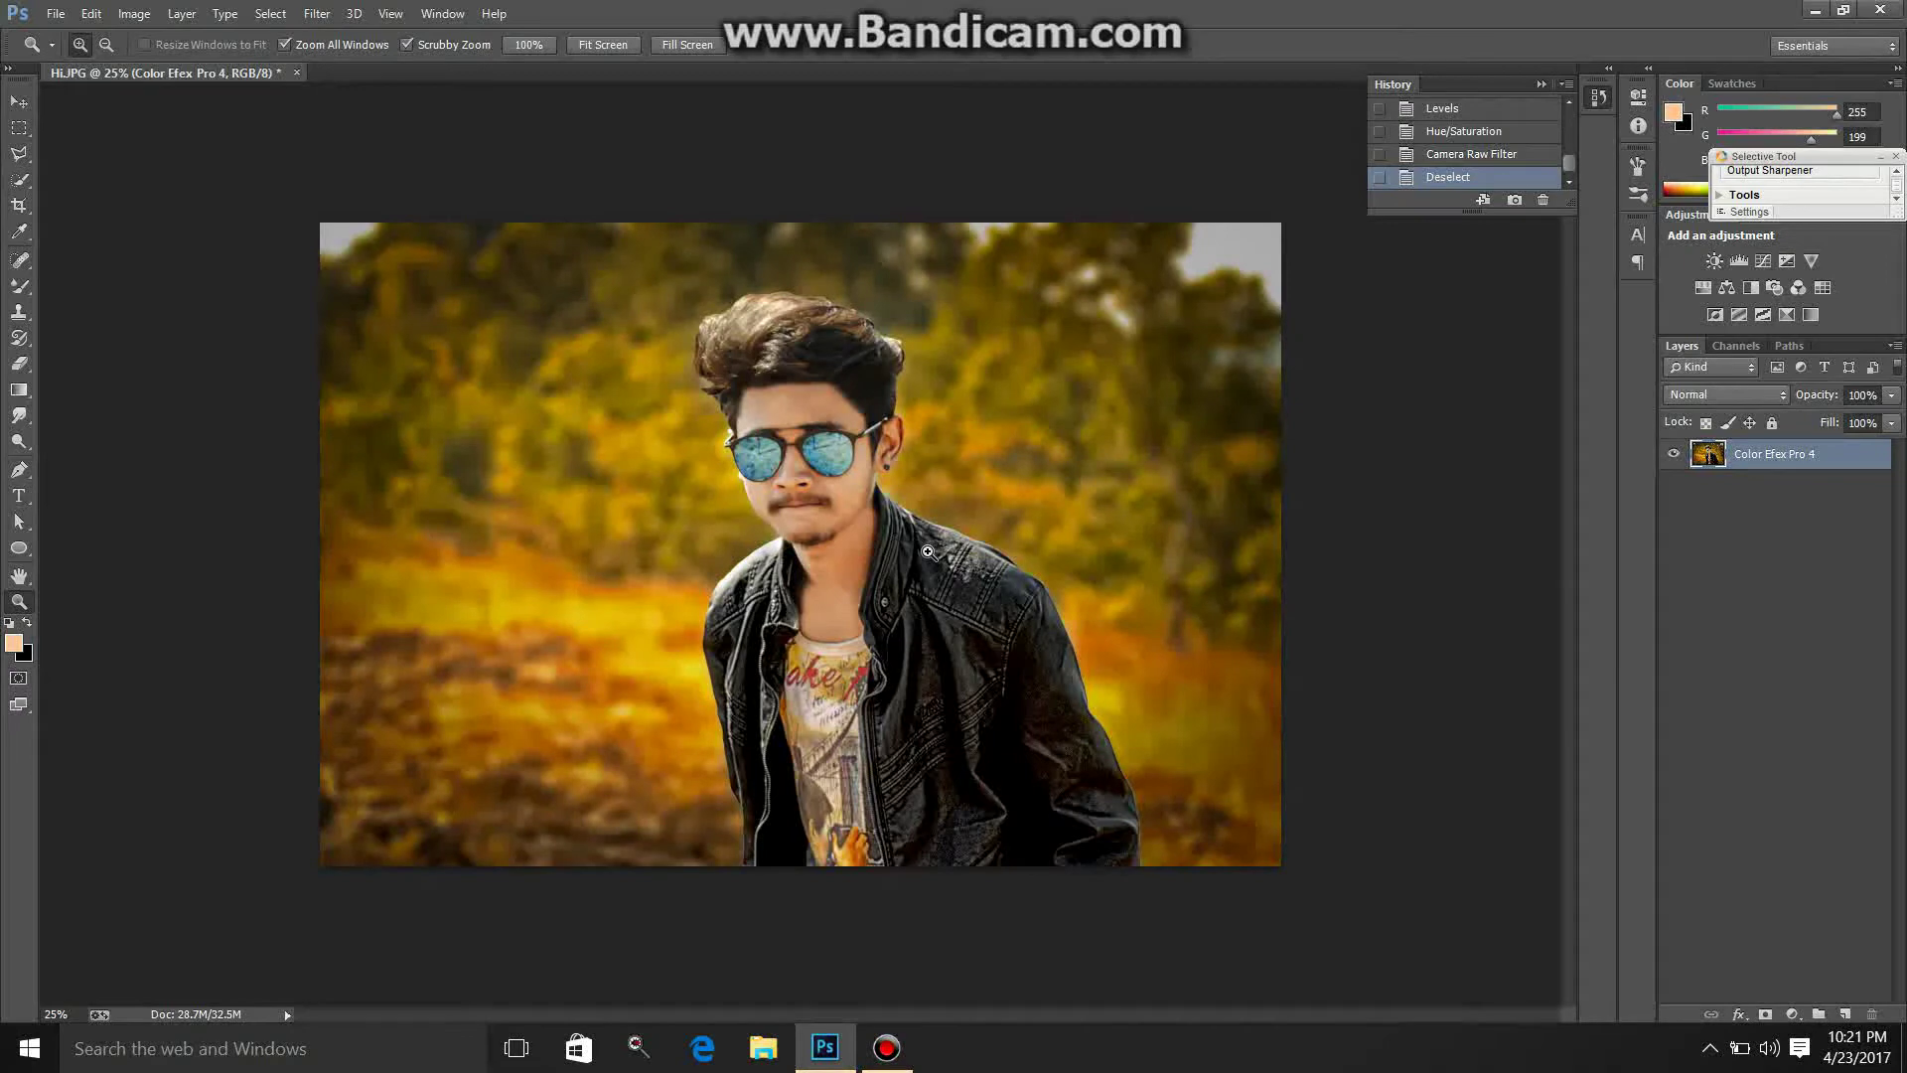
left_click(927, 553)
left_click(928, 552)
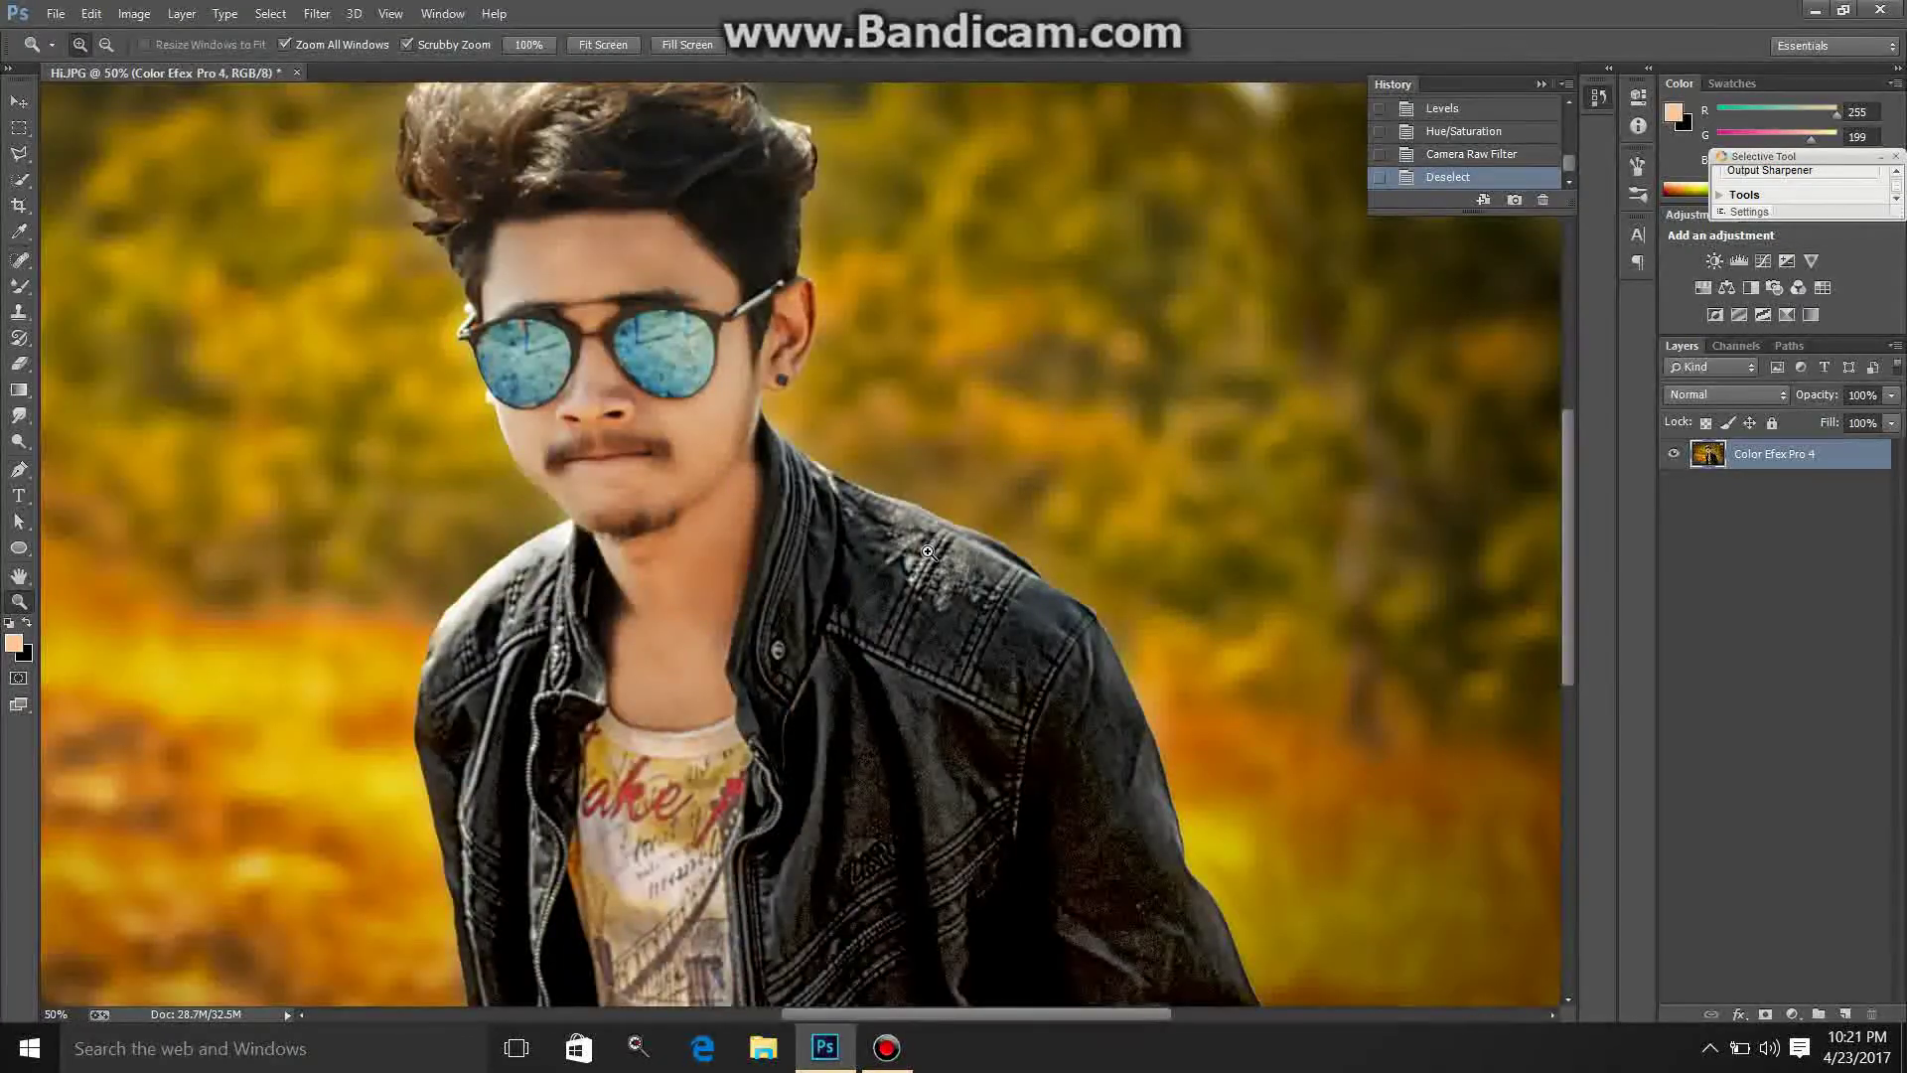
key("t")
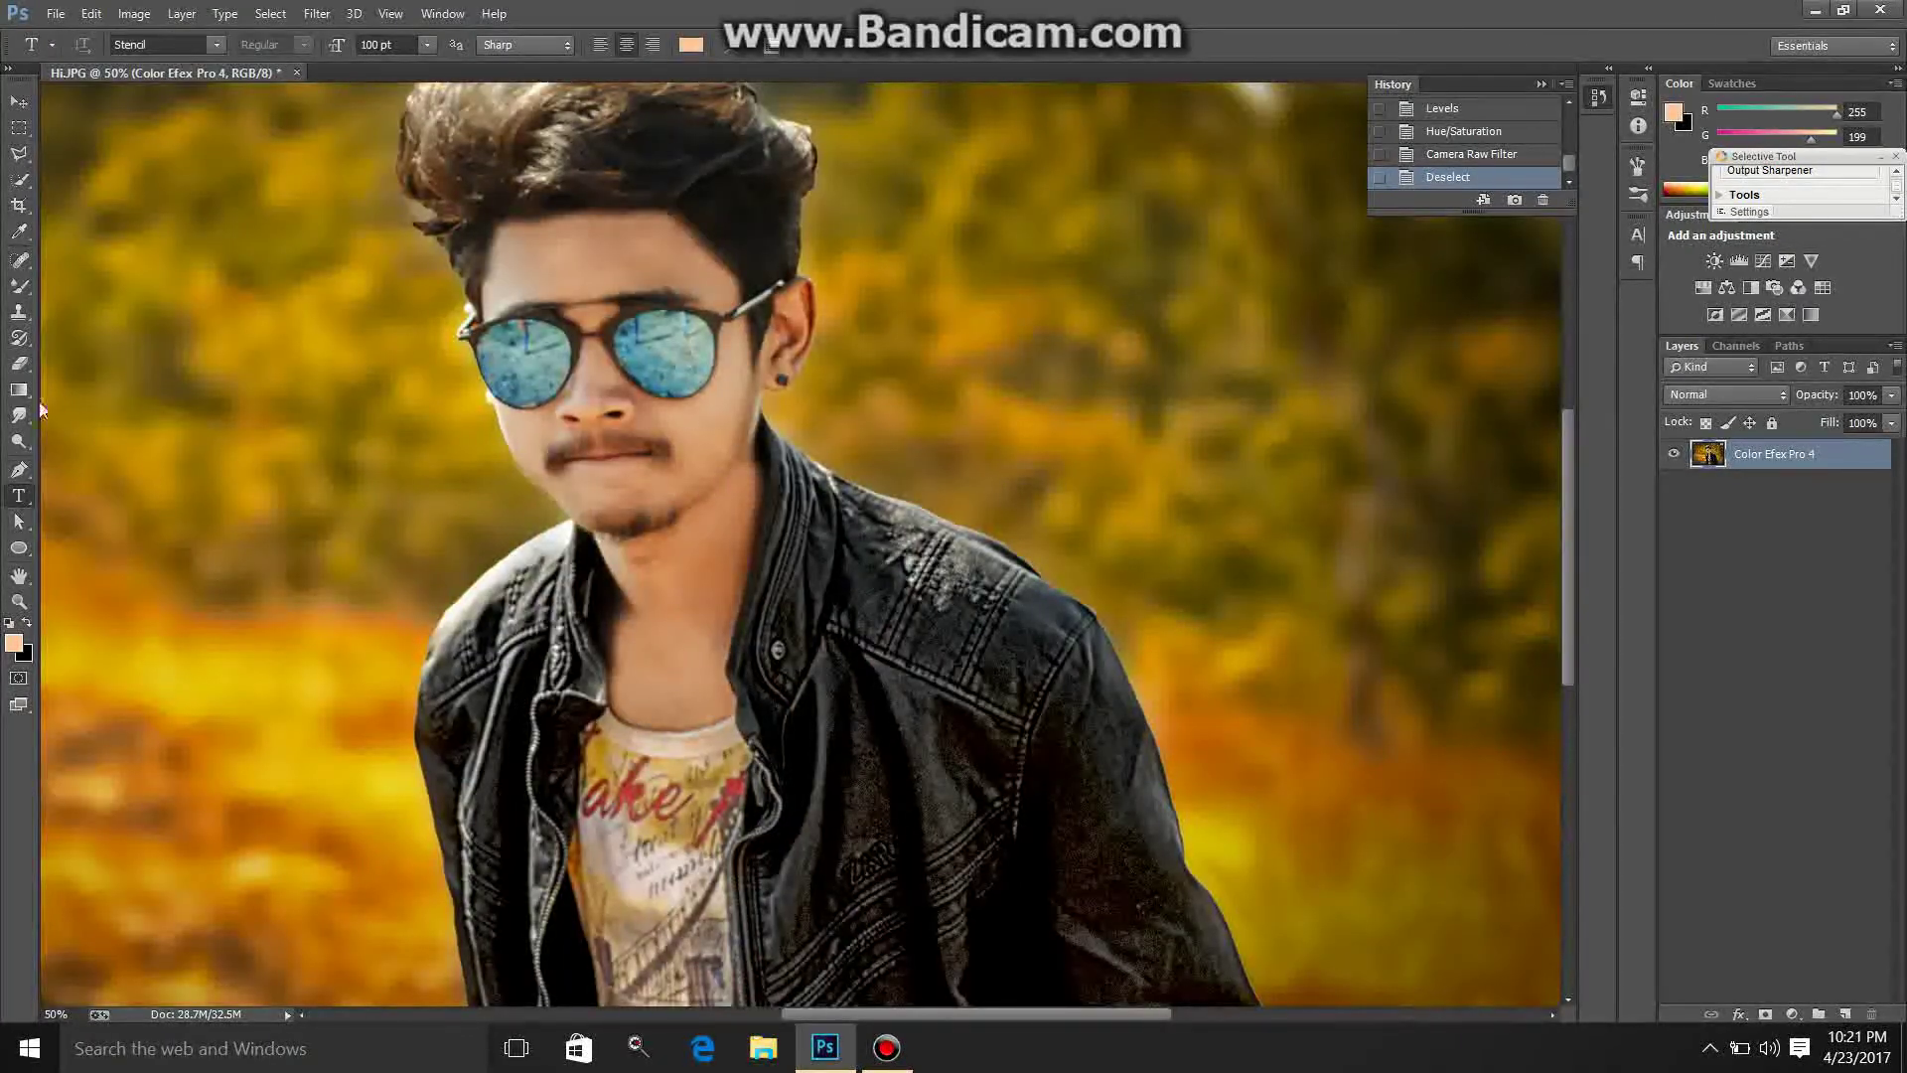
left_click(18, 415)
left_click(88, 455)
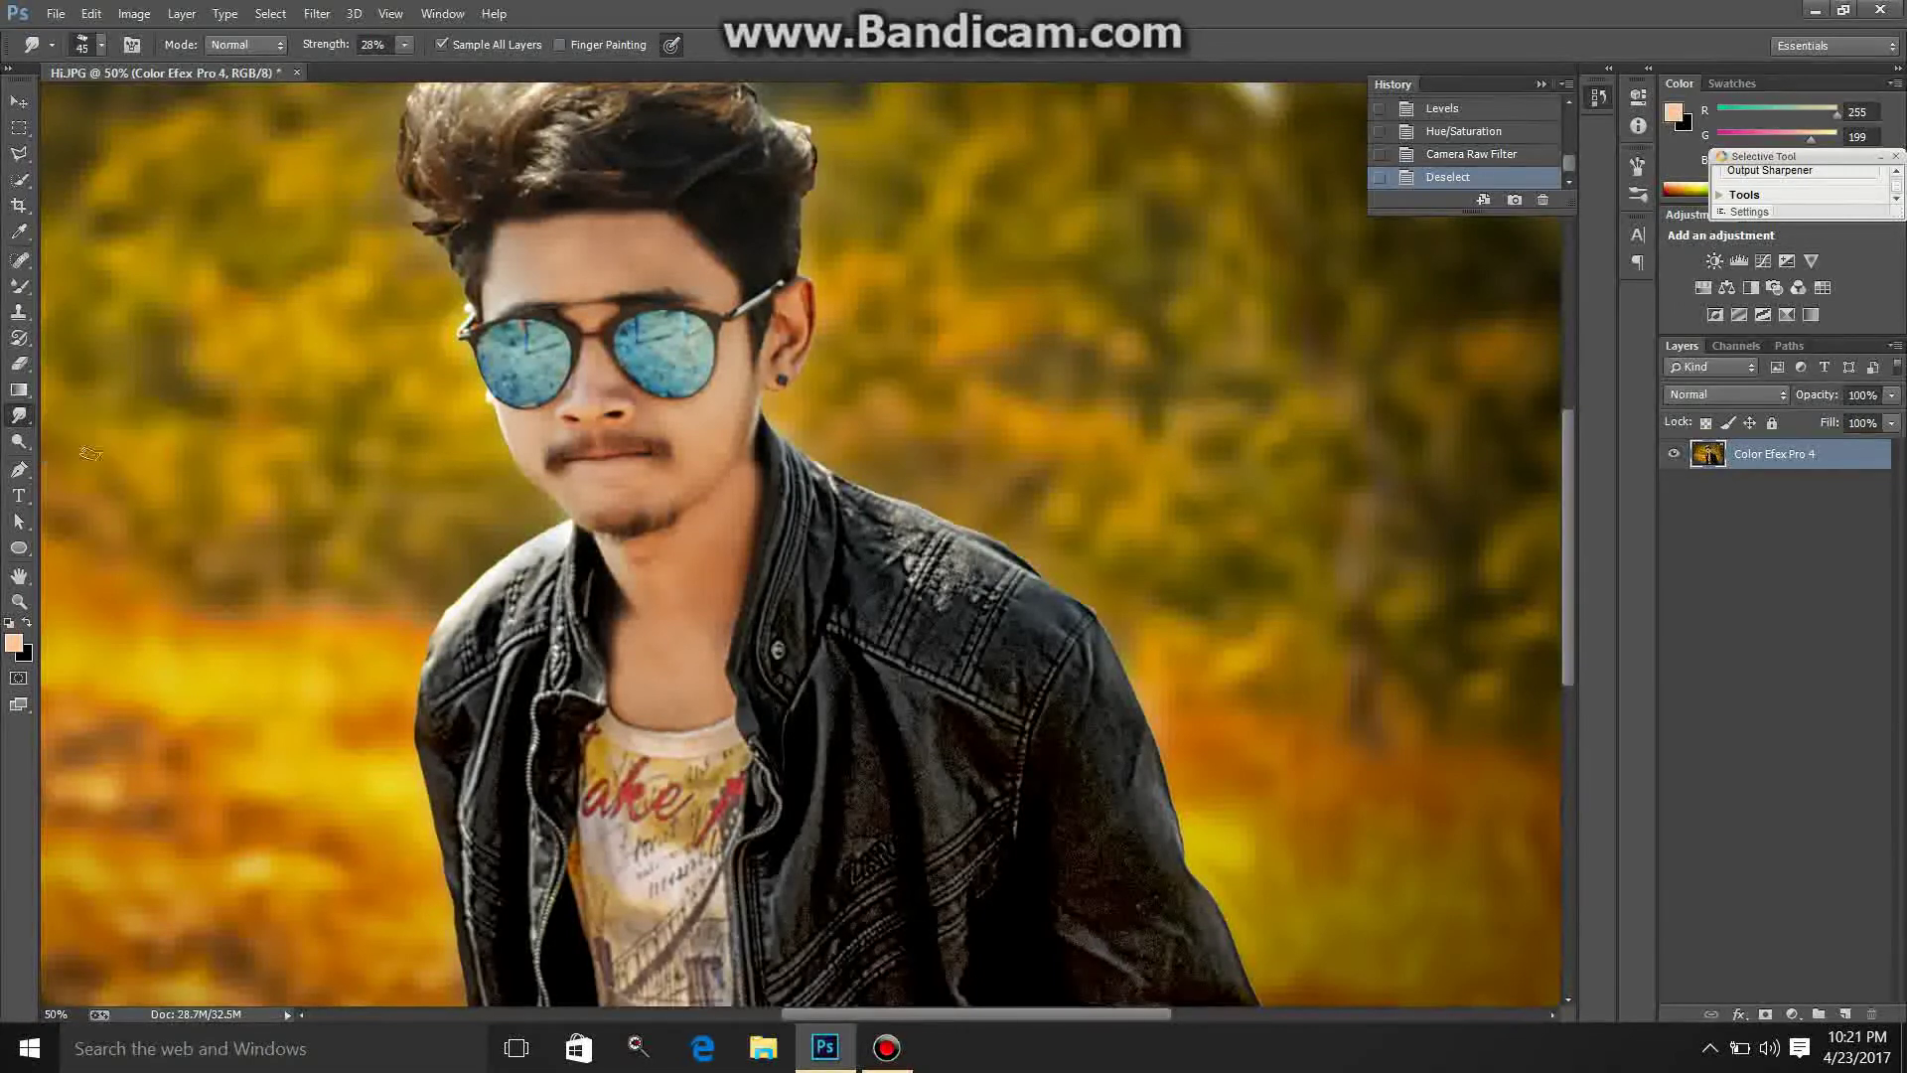
left_click_drag(260, 440, 243, 569)
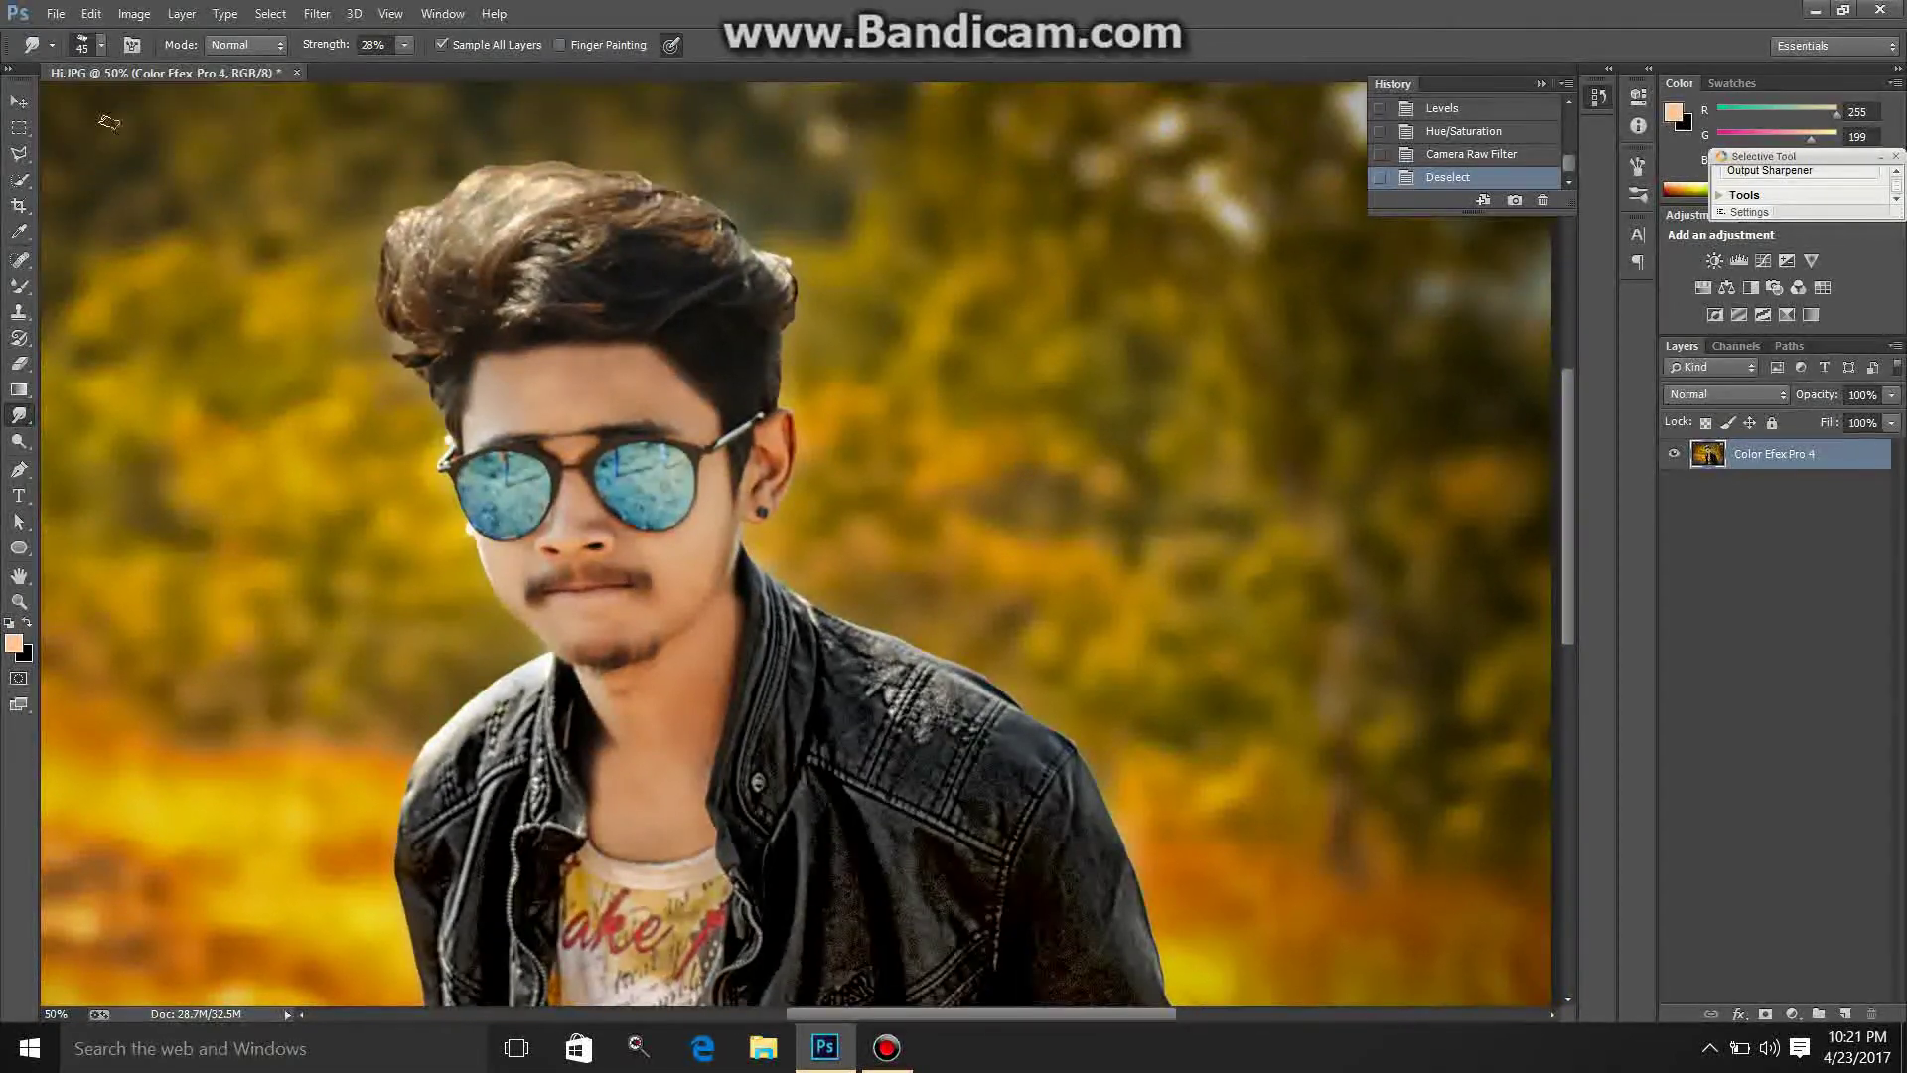
Step: Set the smudge brush to a 95 px tip at 63% strength
left_click(104, 43)
left_click(104, 449)
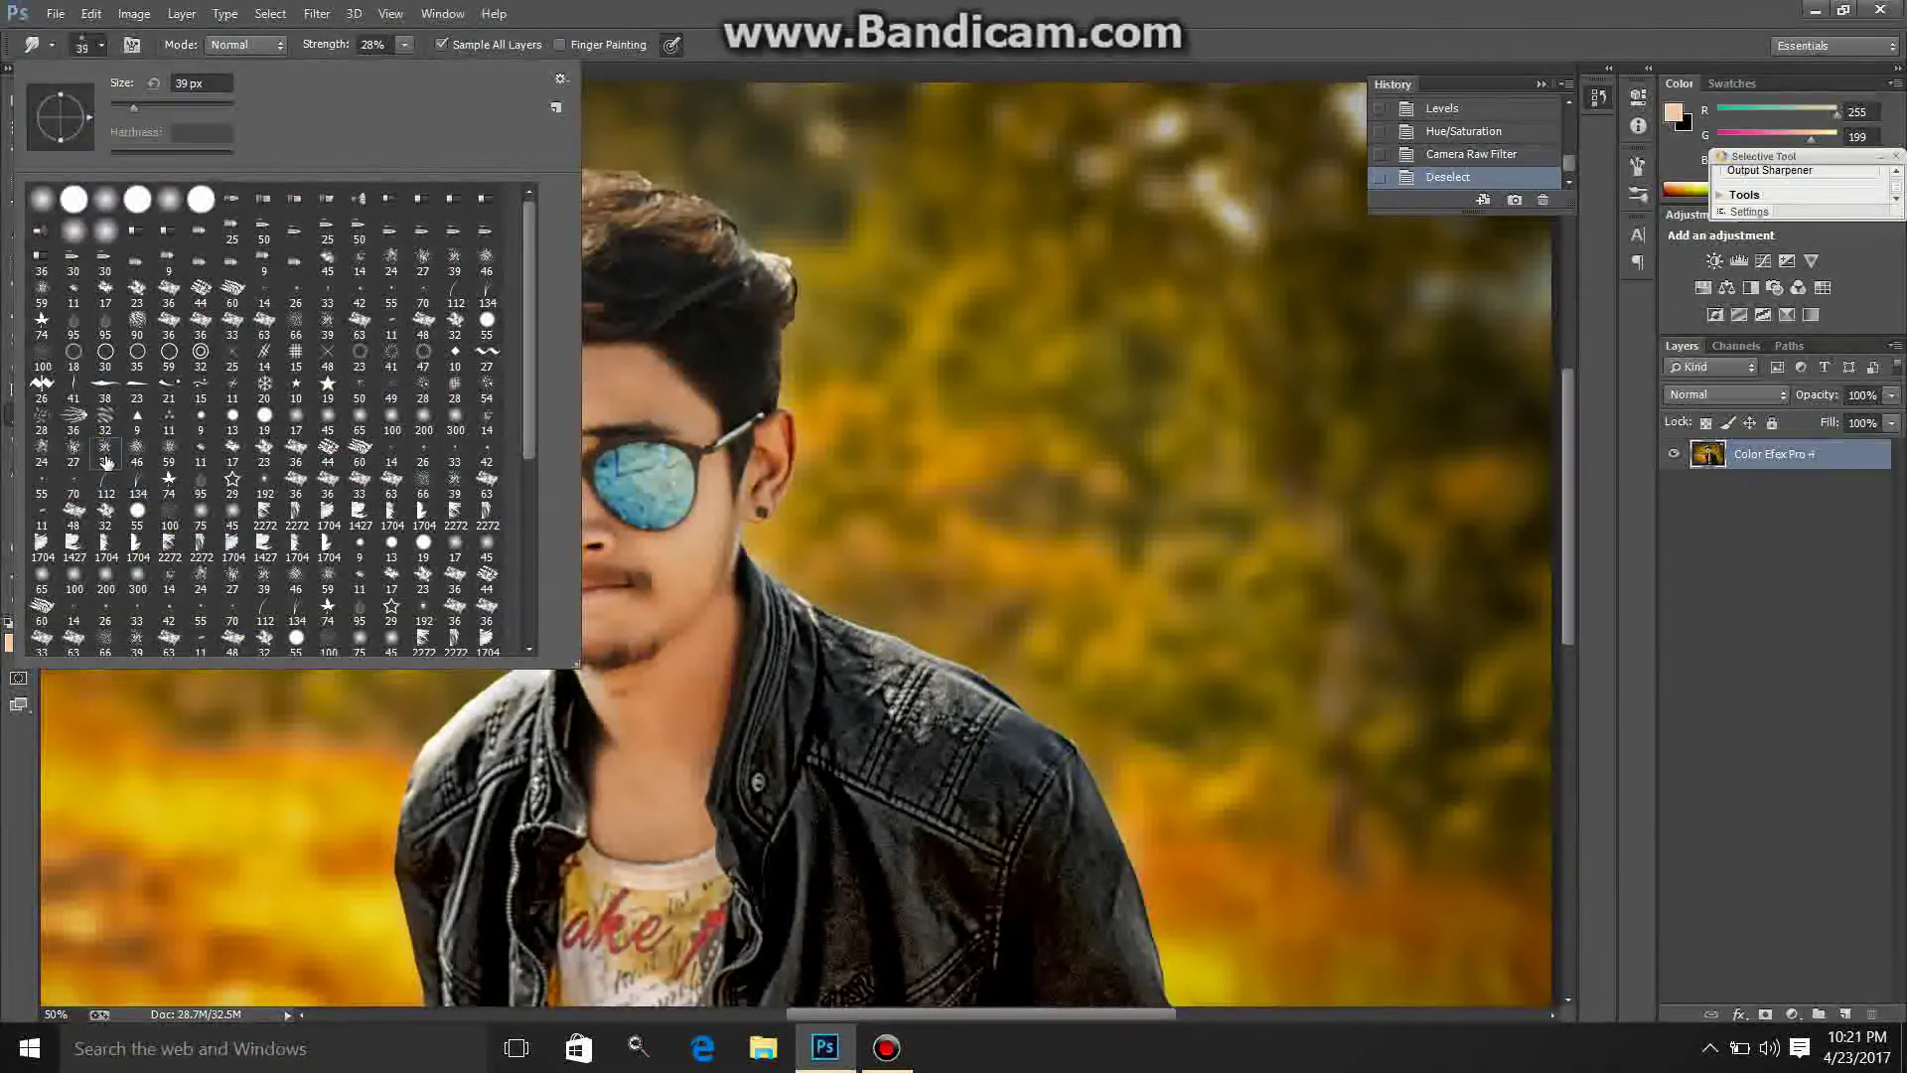
left_click_drag(134, 105, 179, 104)
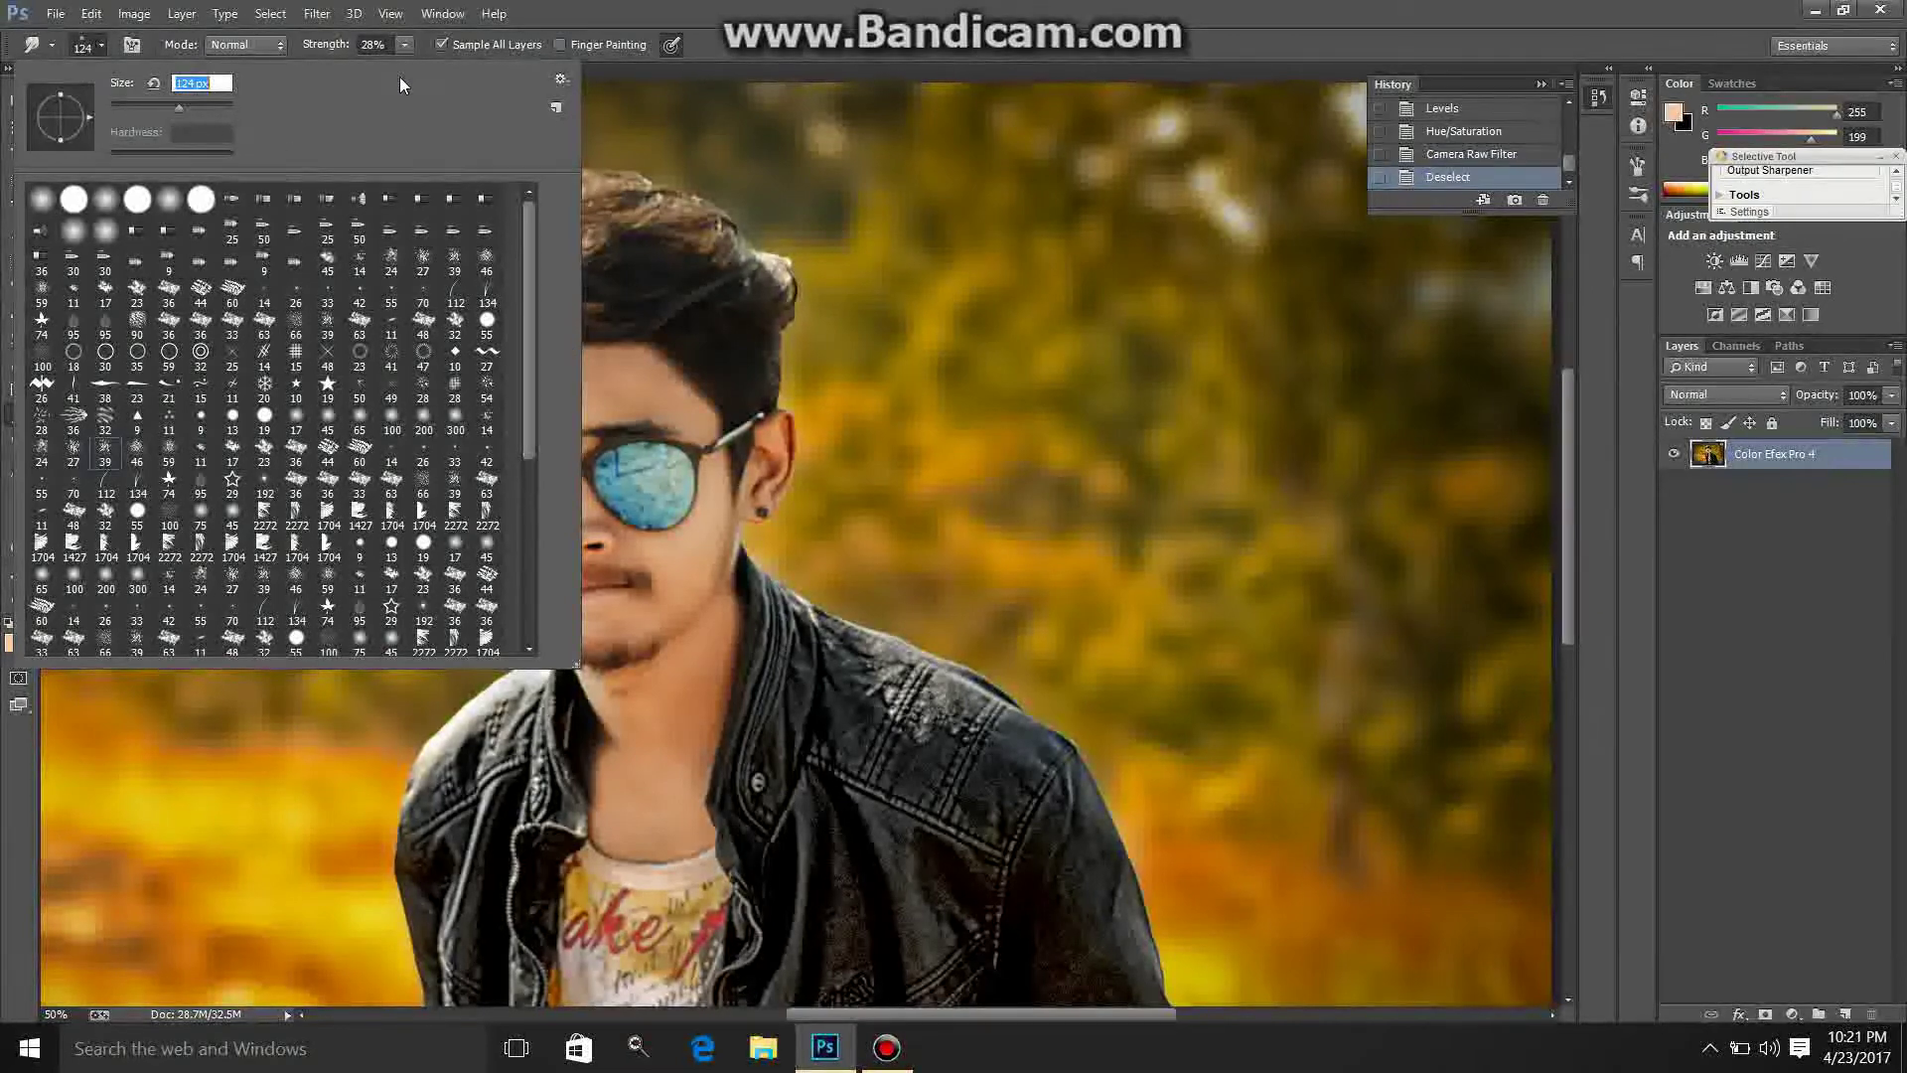
left_click(404, 44)
left_click_drag(405, 67, 439, 67)
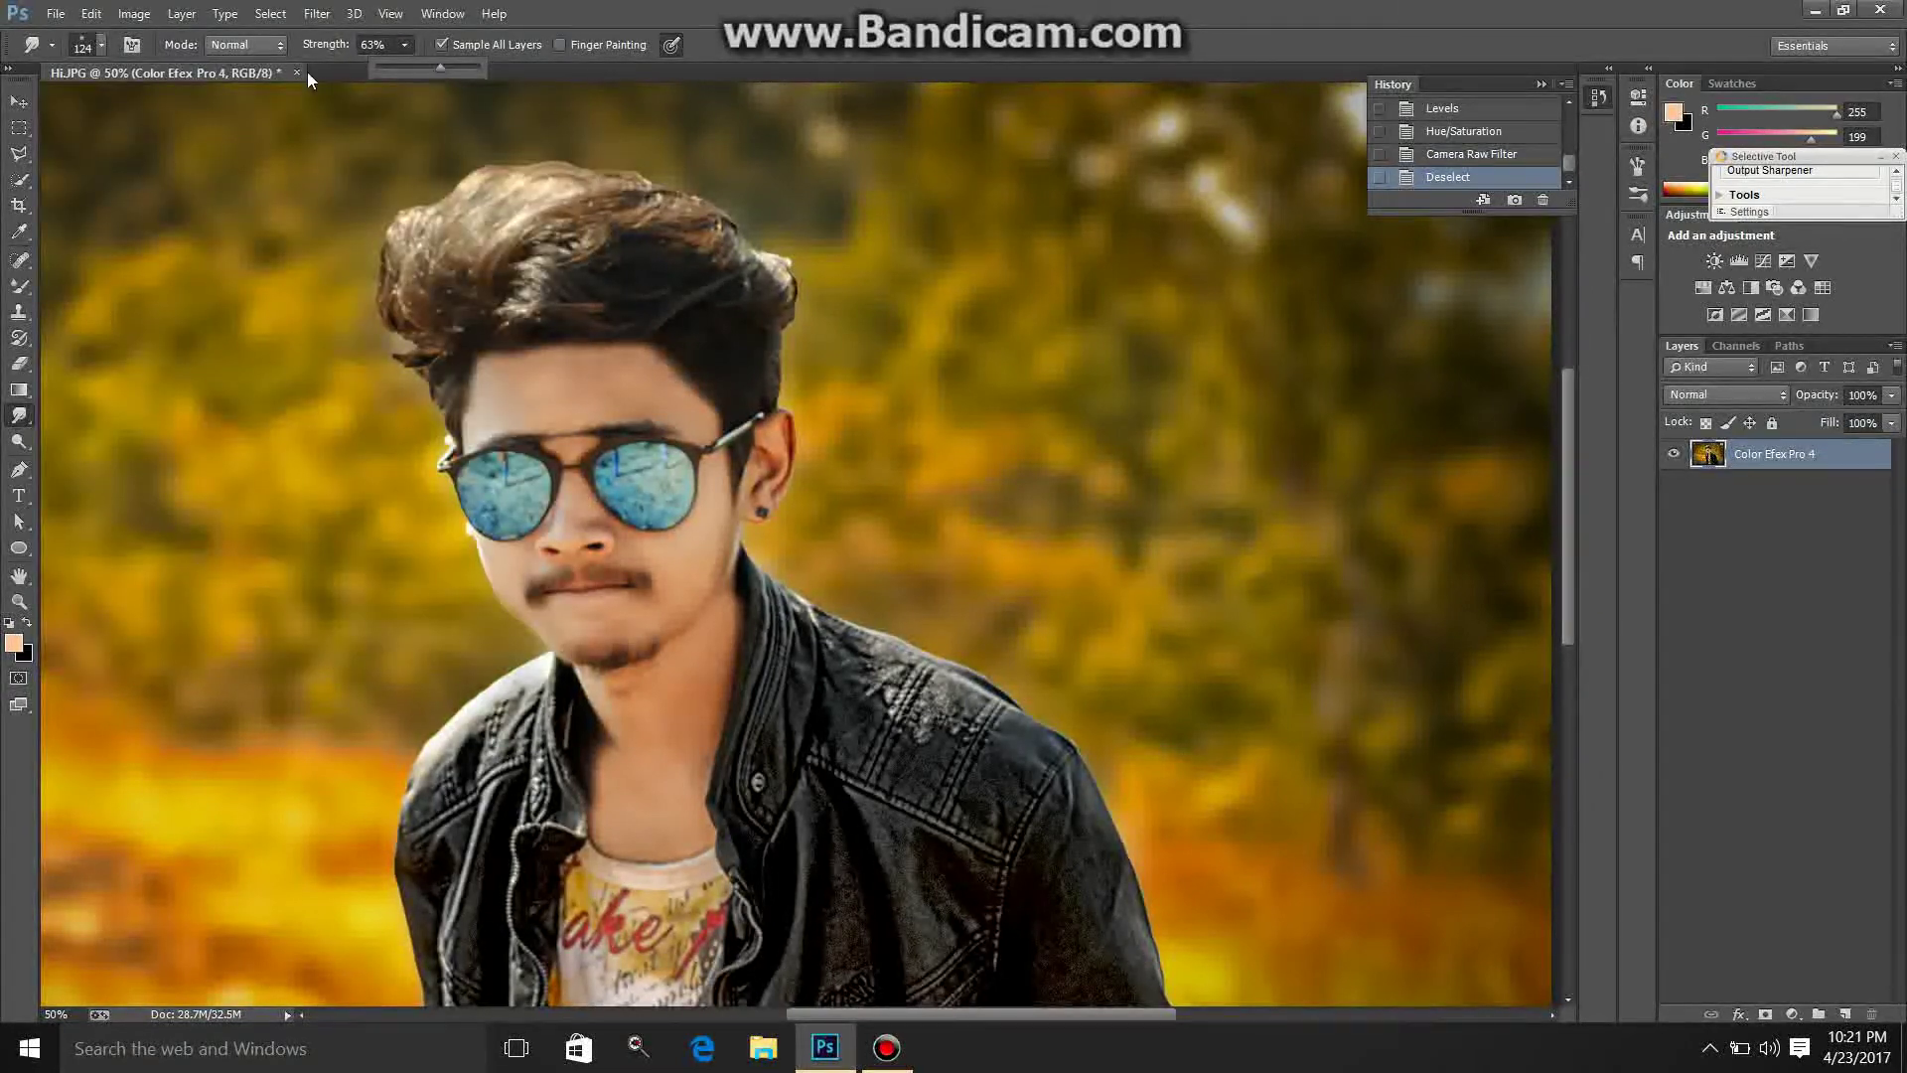
left_click(103, 44)
left_click_drag(179, 103, 155, 100)
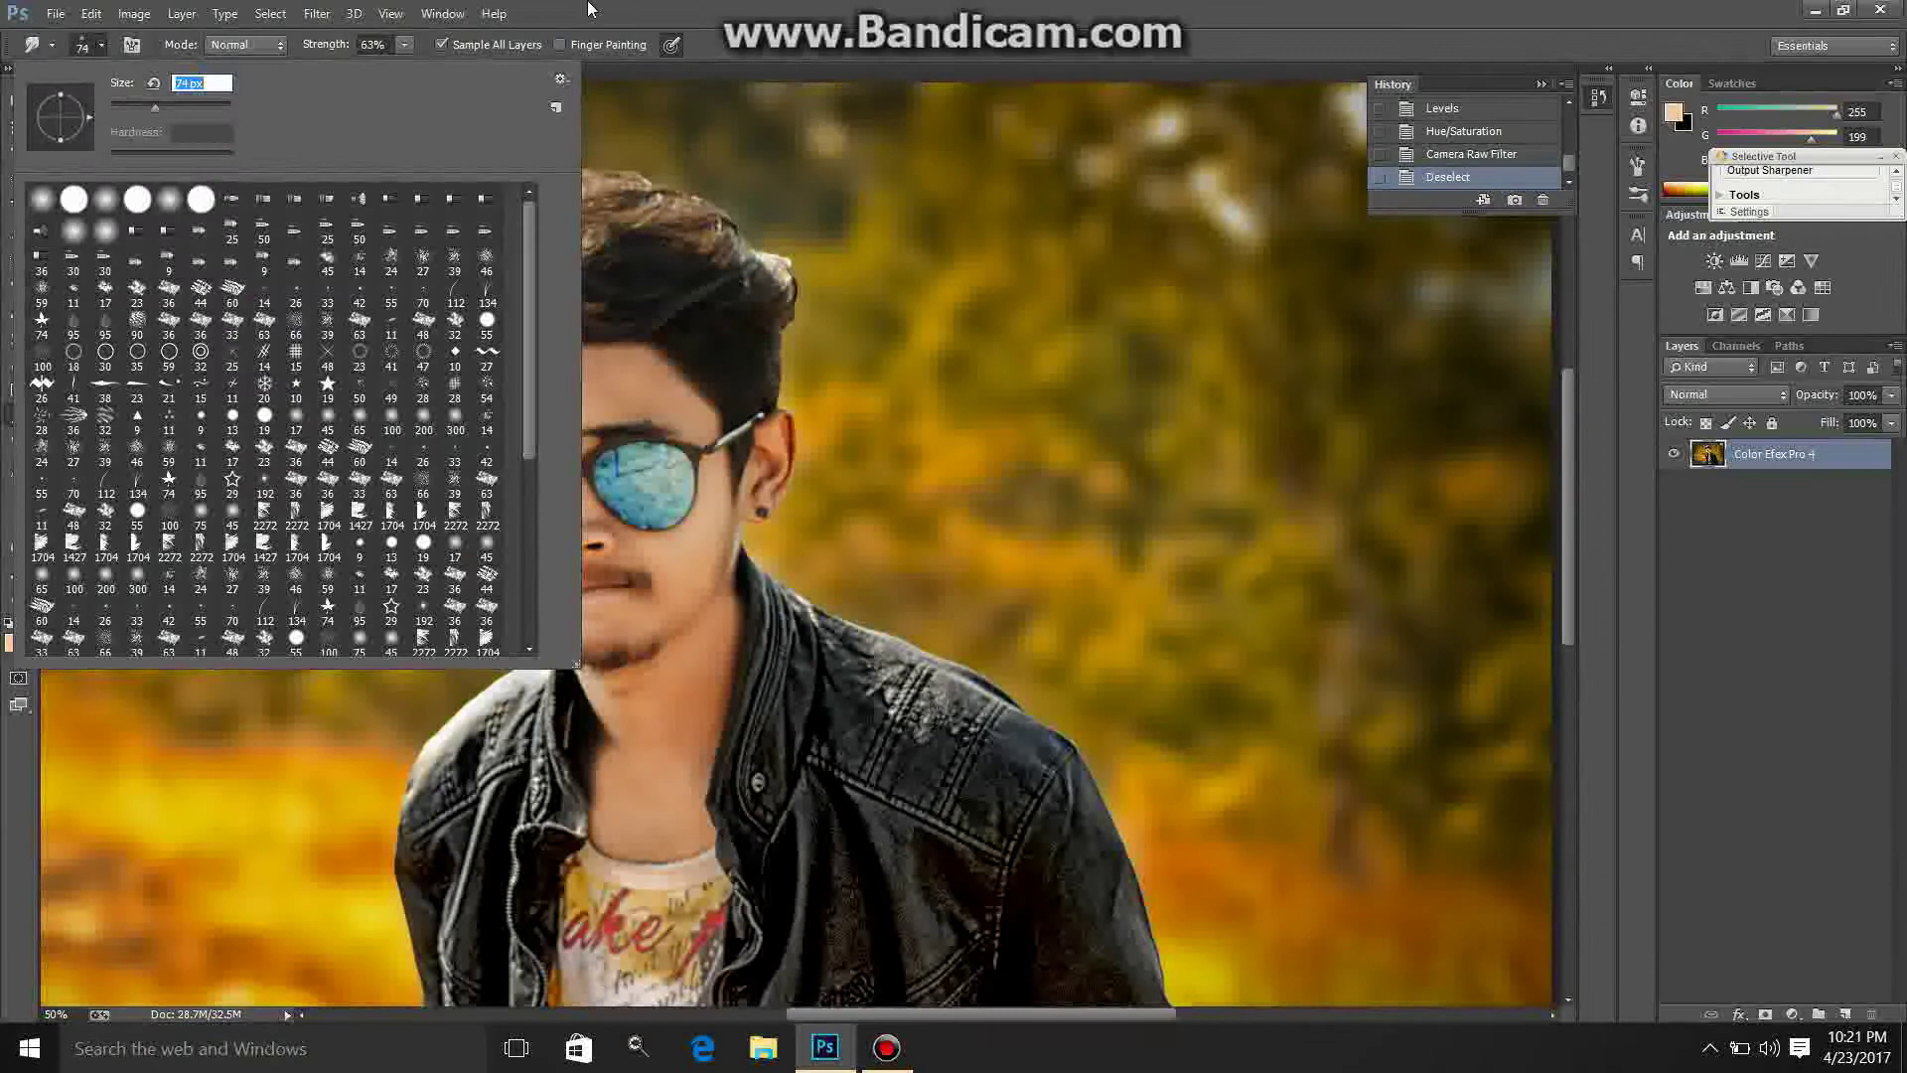
left_click(475, 245)
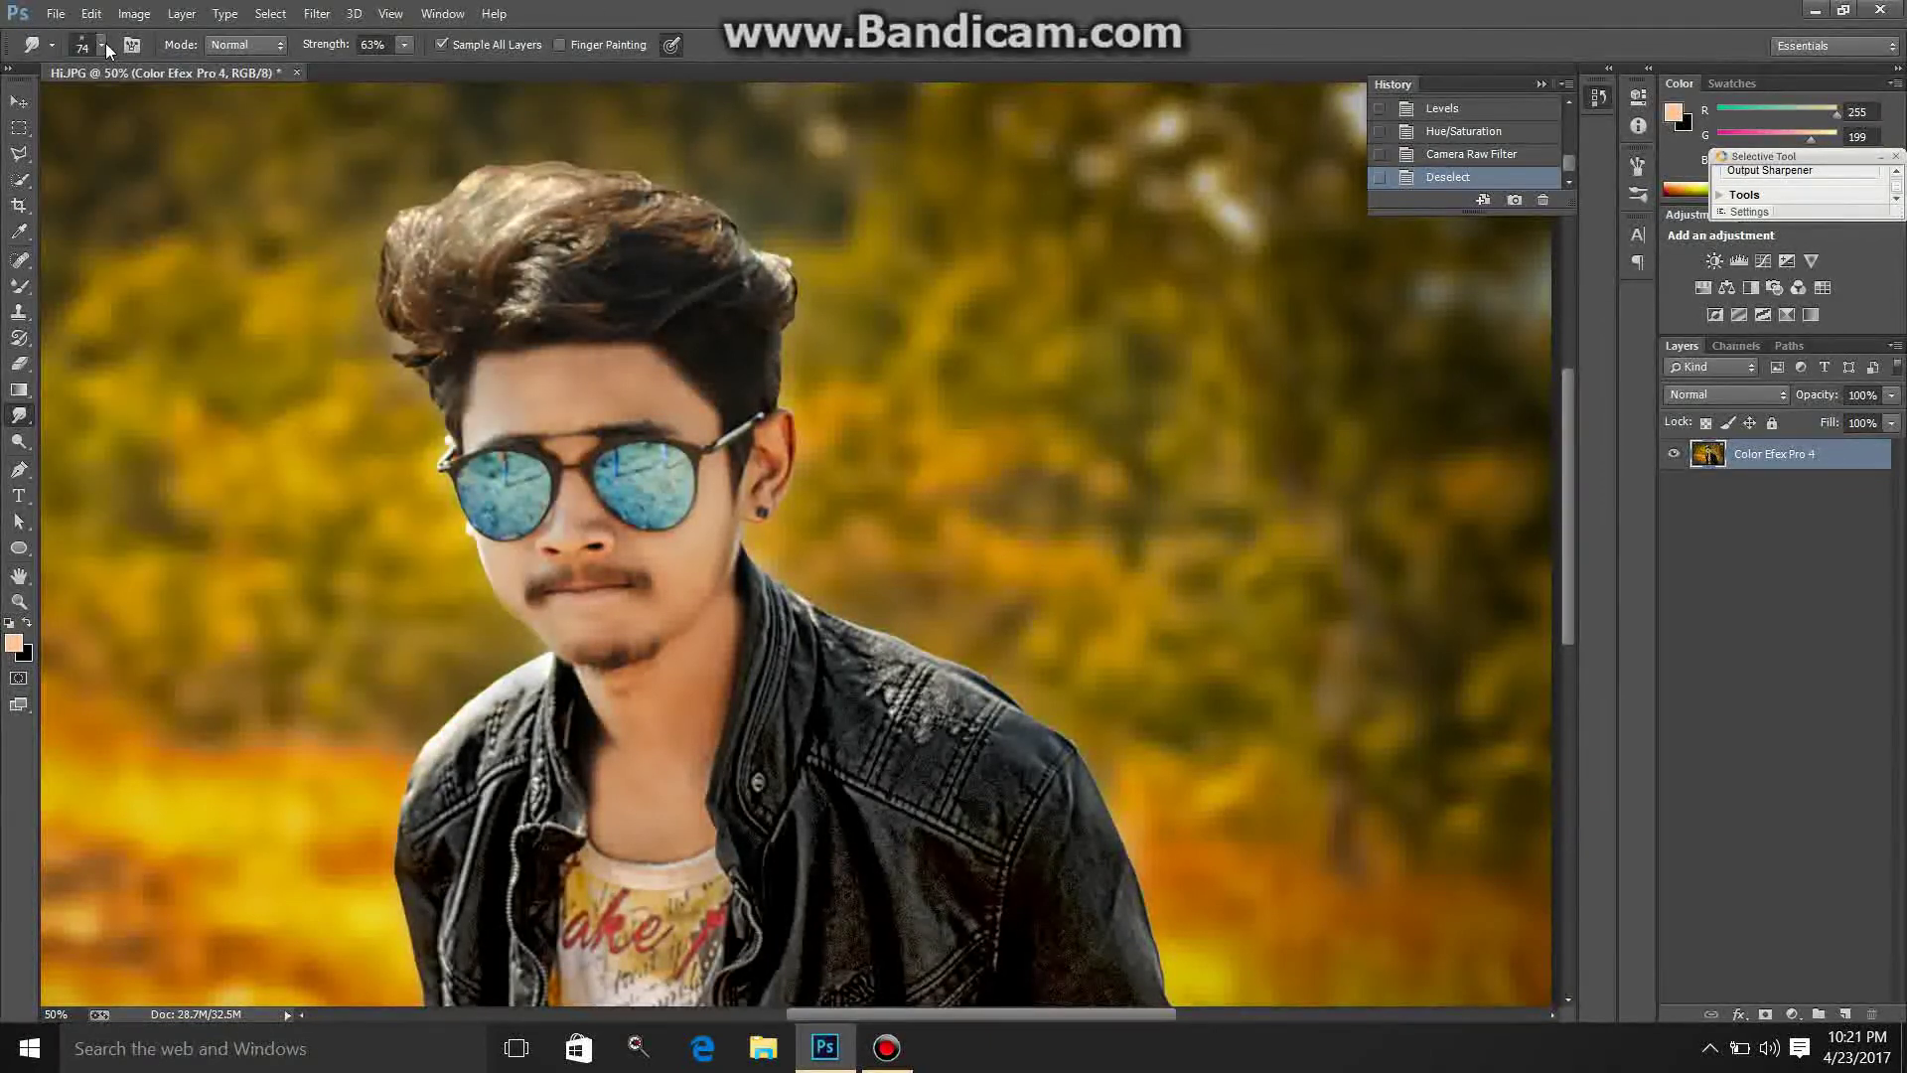
left_click(104, 43)
left_click_drag(155, 108, 169, 105)
left_click(101, 43)
Step: Smudge the upper-left hair edge outward into windswept strands
left_click_drag(457, 236, 417, 327)
left_click_drag(413, 199, 406, 285)
left_click_drag(468, 127, 430, 238)
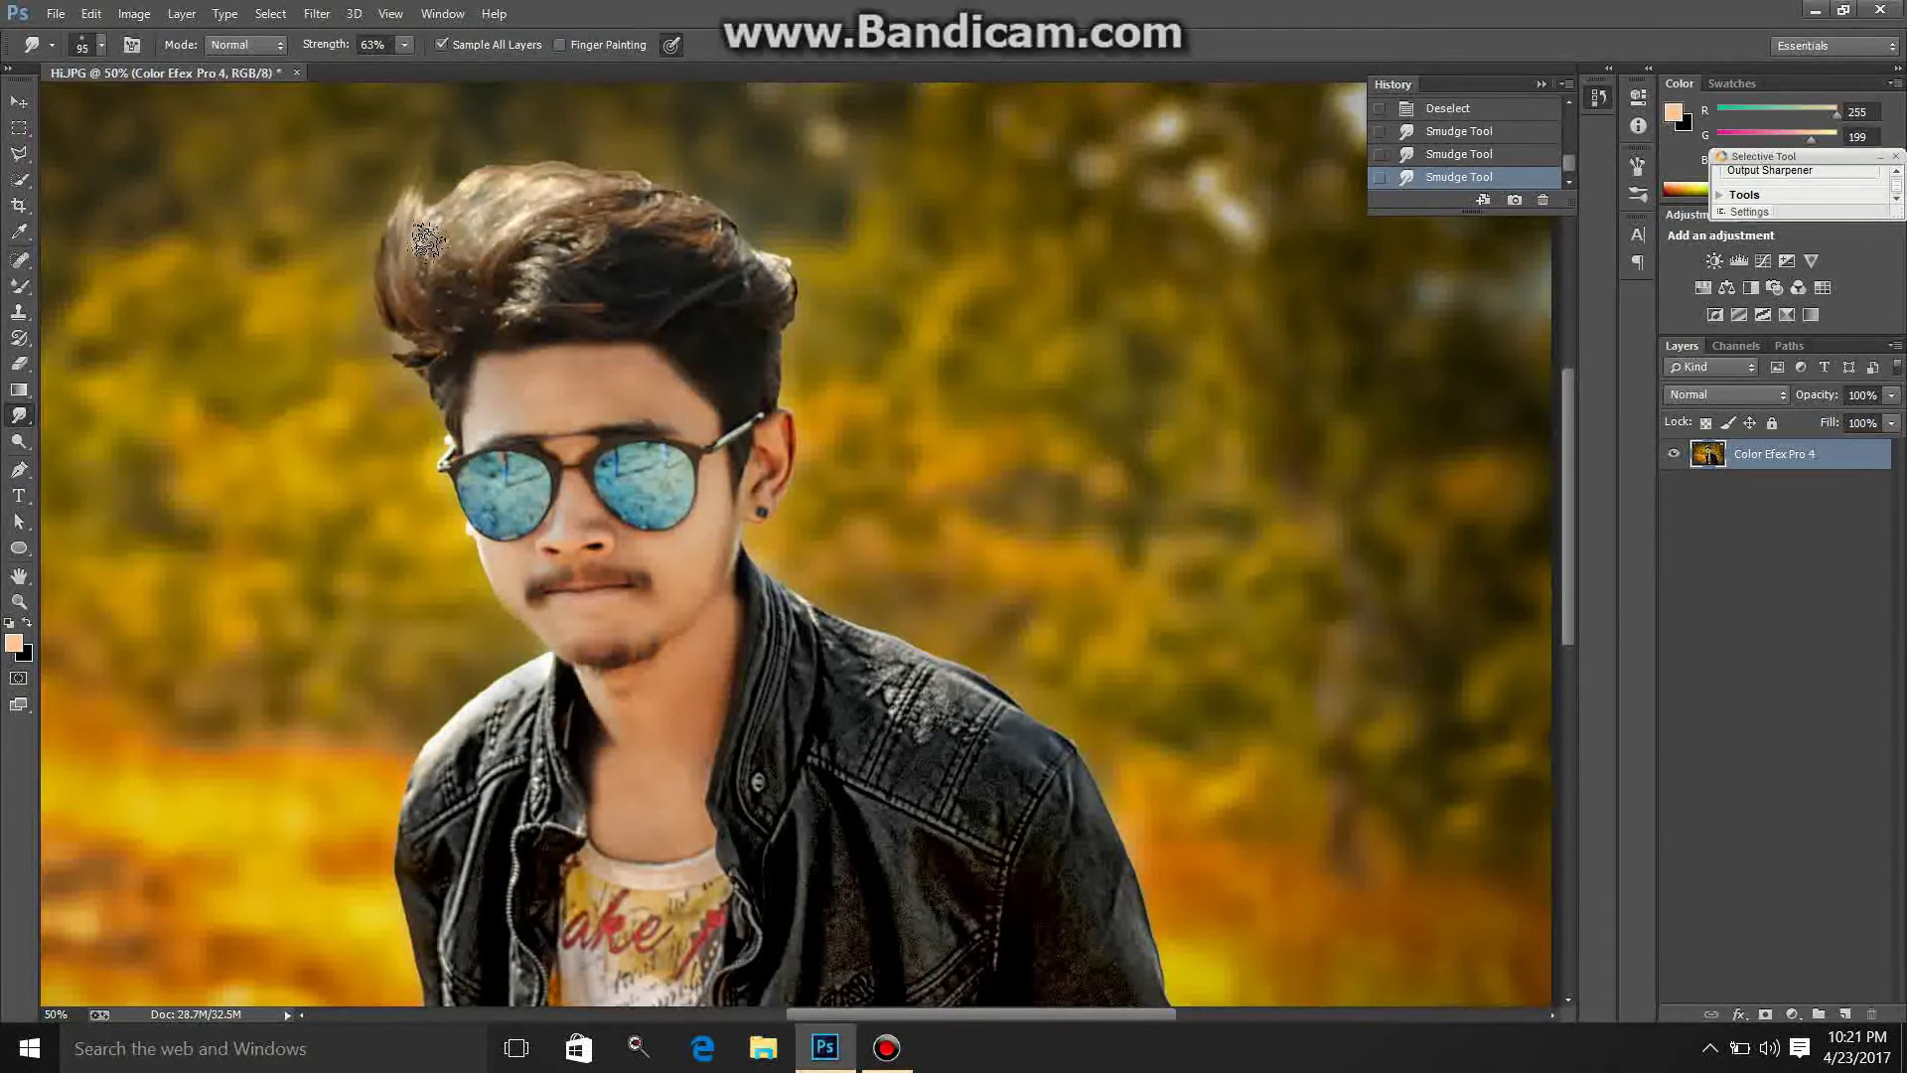
key("ctrl+z")
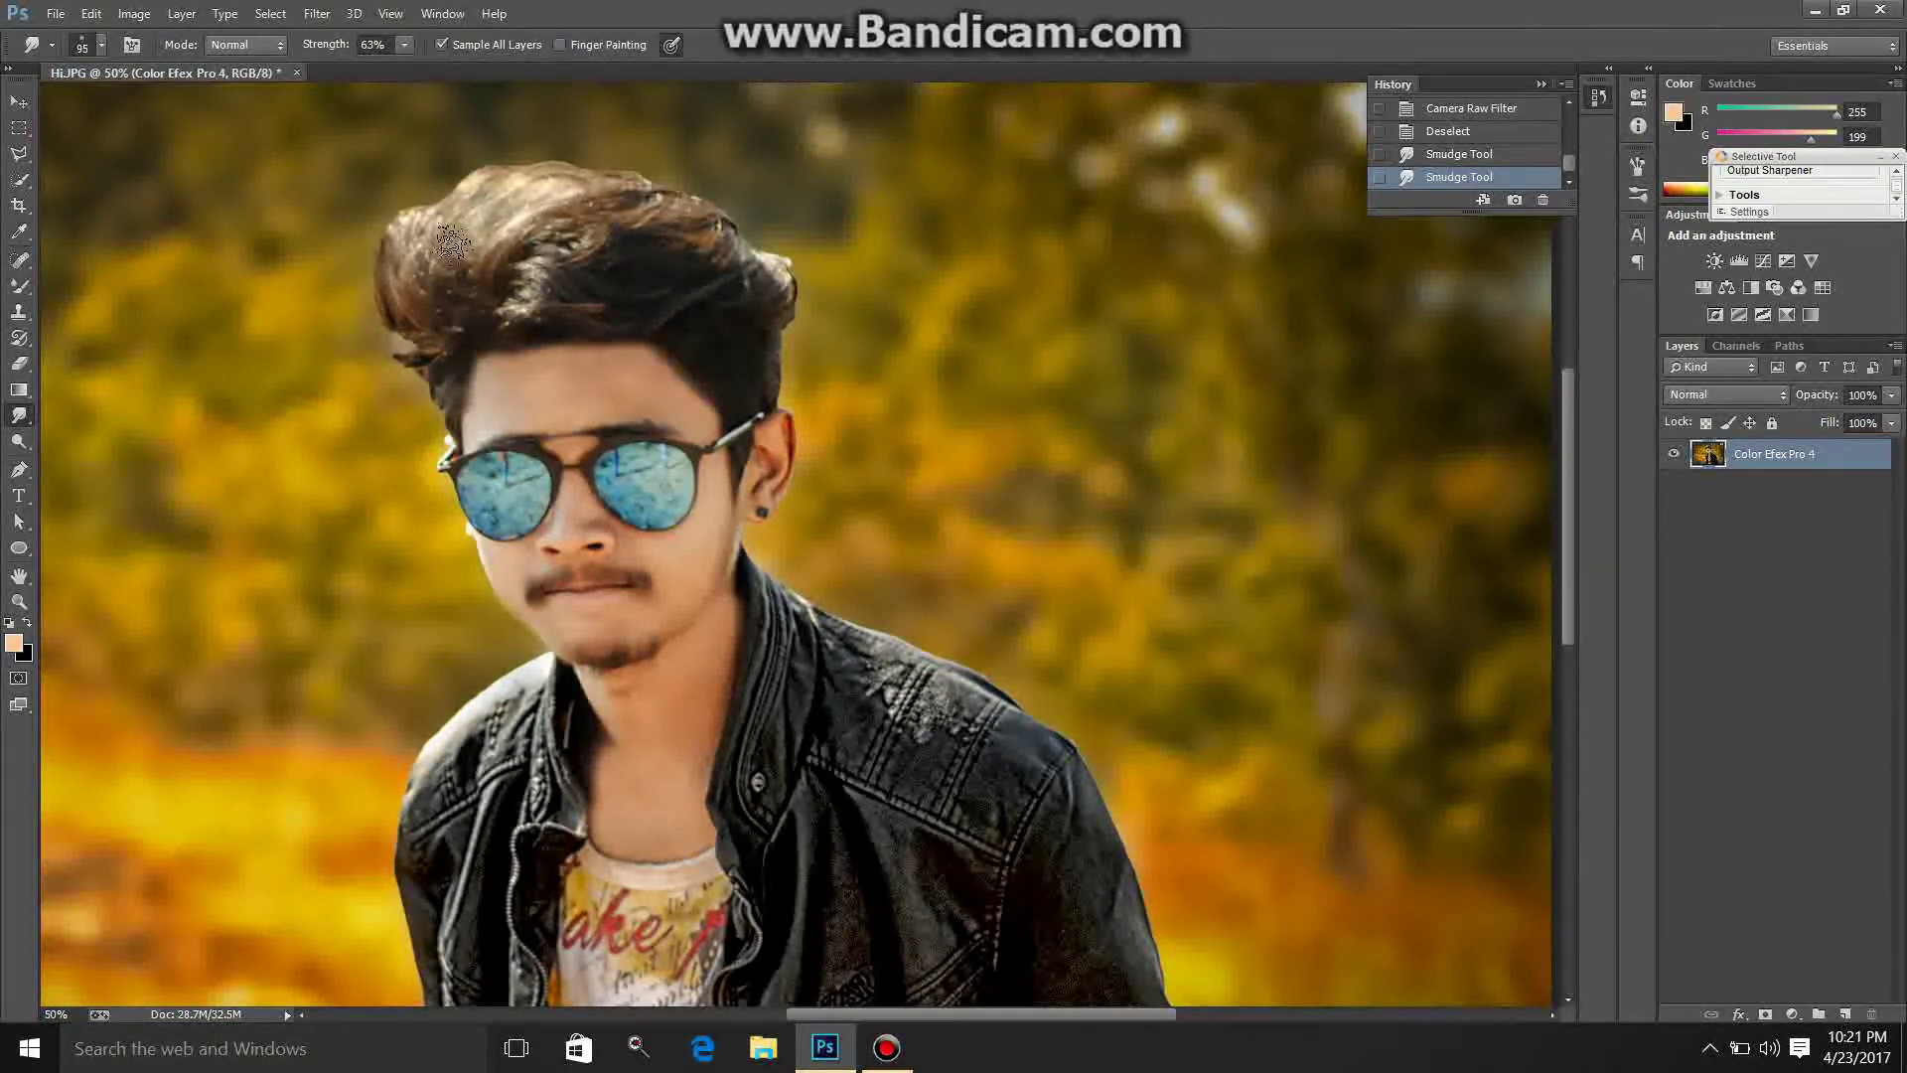
left_click_drag(452, 139, 418, 224)
mouse_move(507, 174)
left_mouse_down()
mouse_move(474, 211)
mouse_move(576, 185)
left_mouse_up()
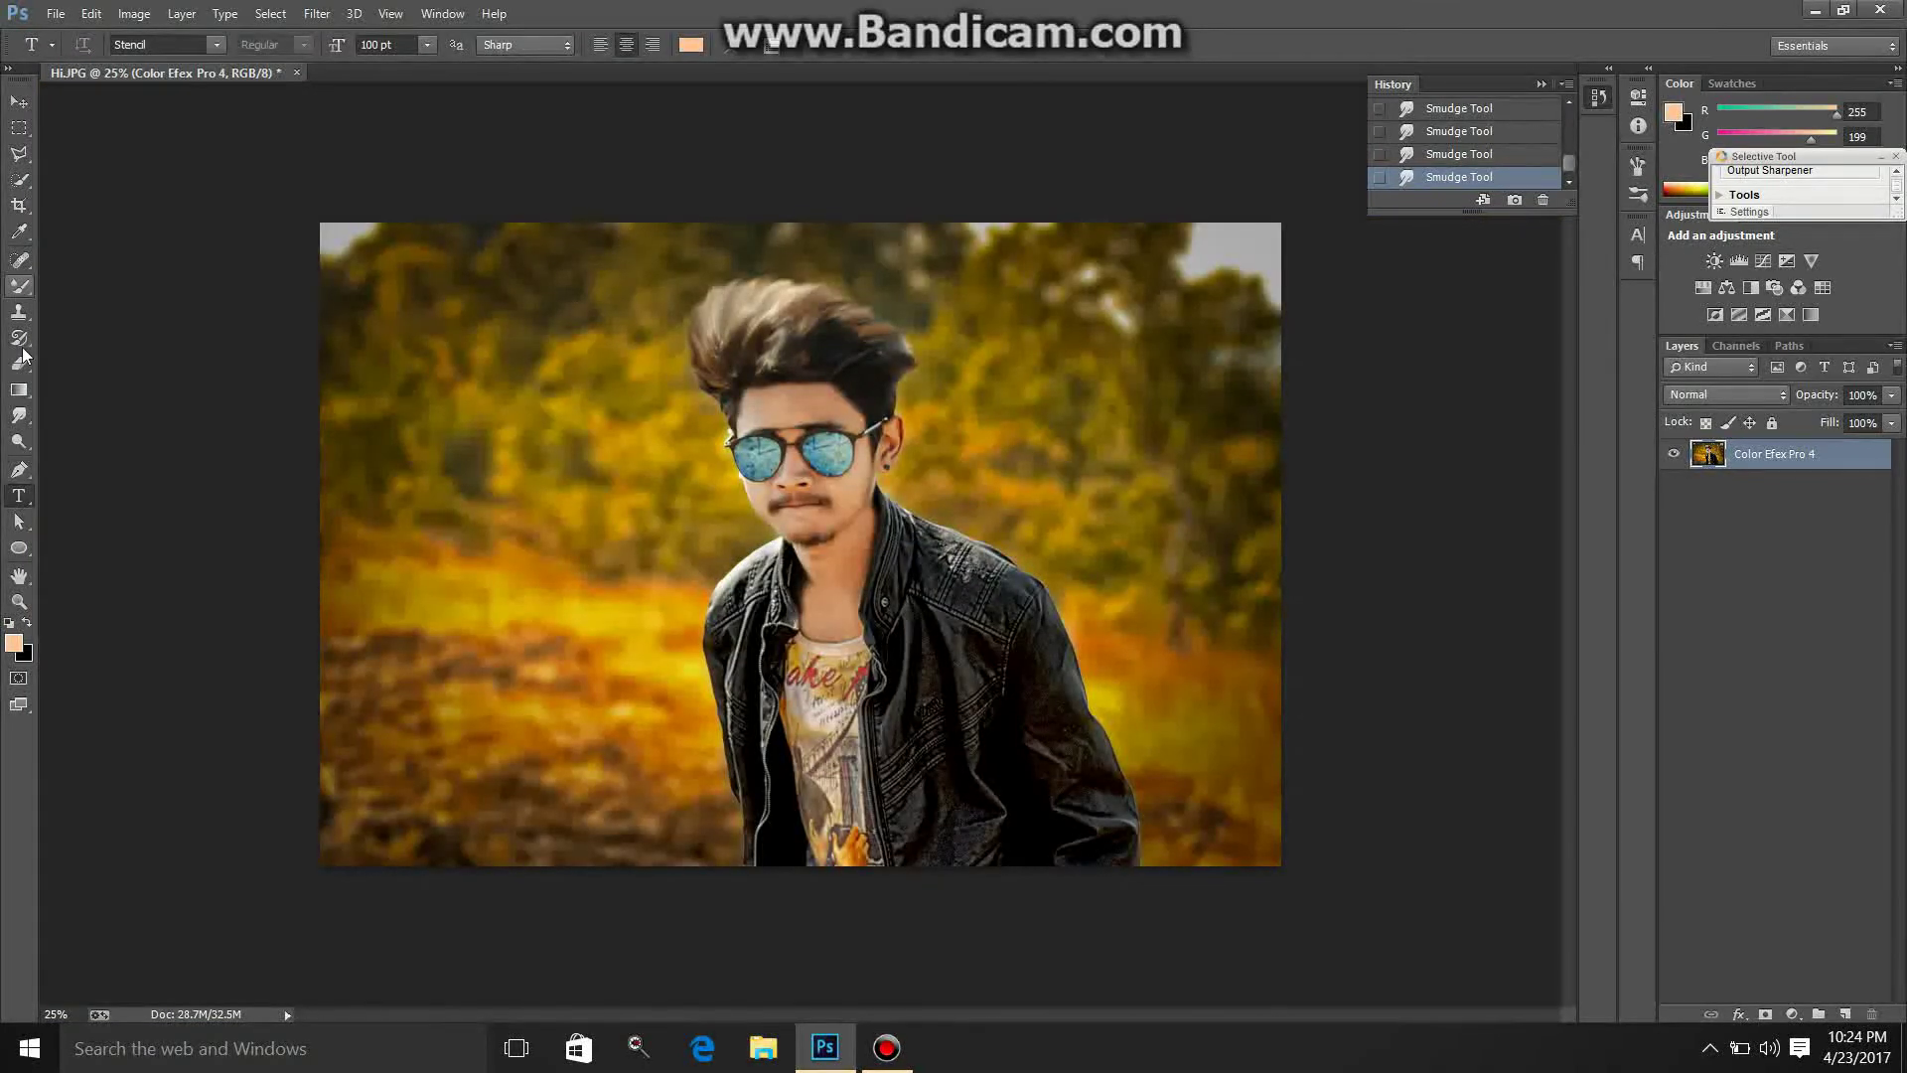
Step: Select the Brush tool with default black and white colours at 100% opacity
right_click(19, 286)
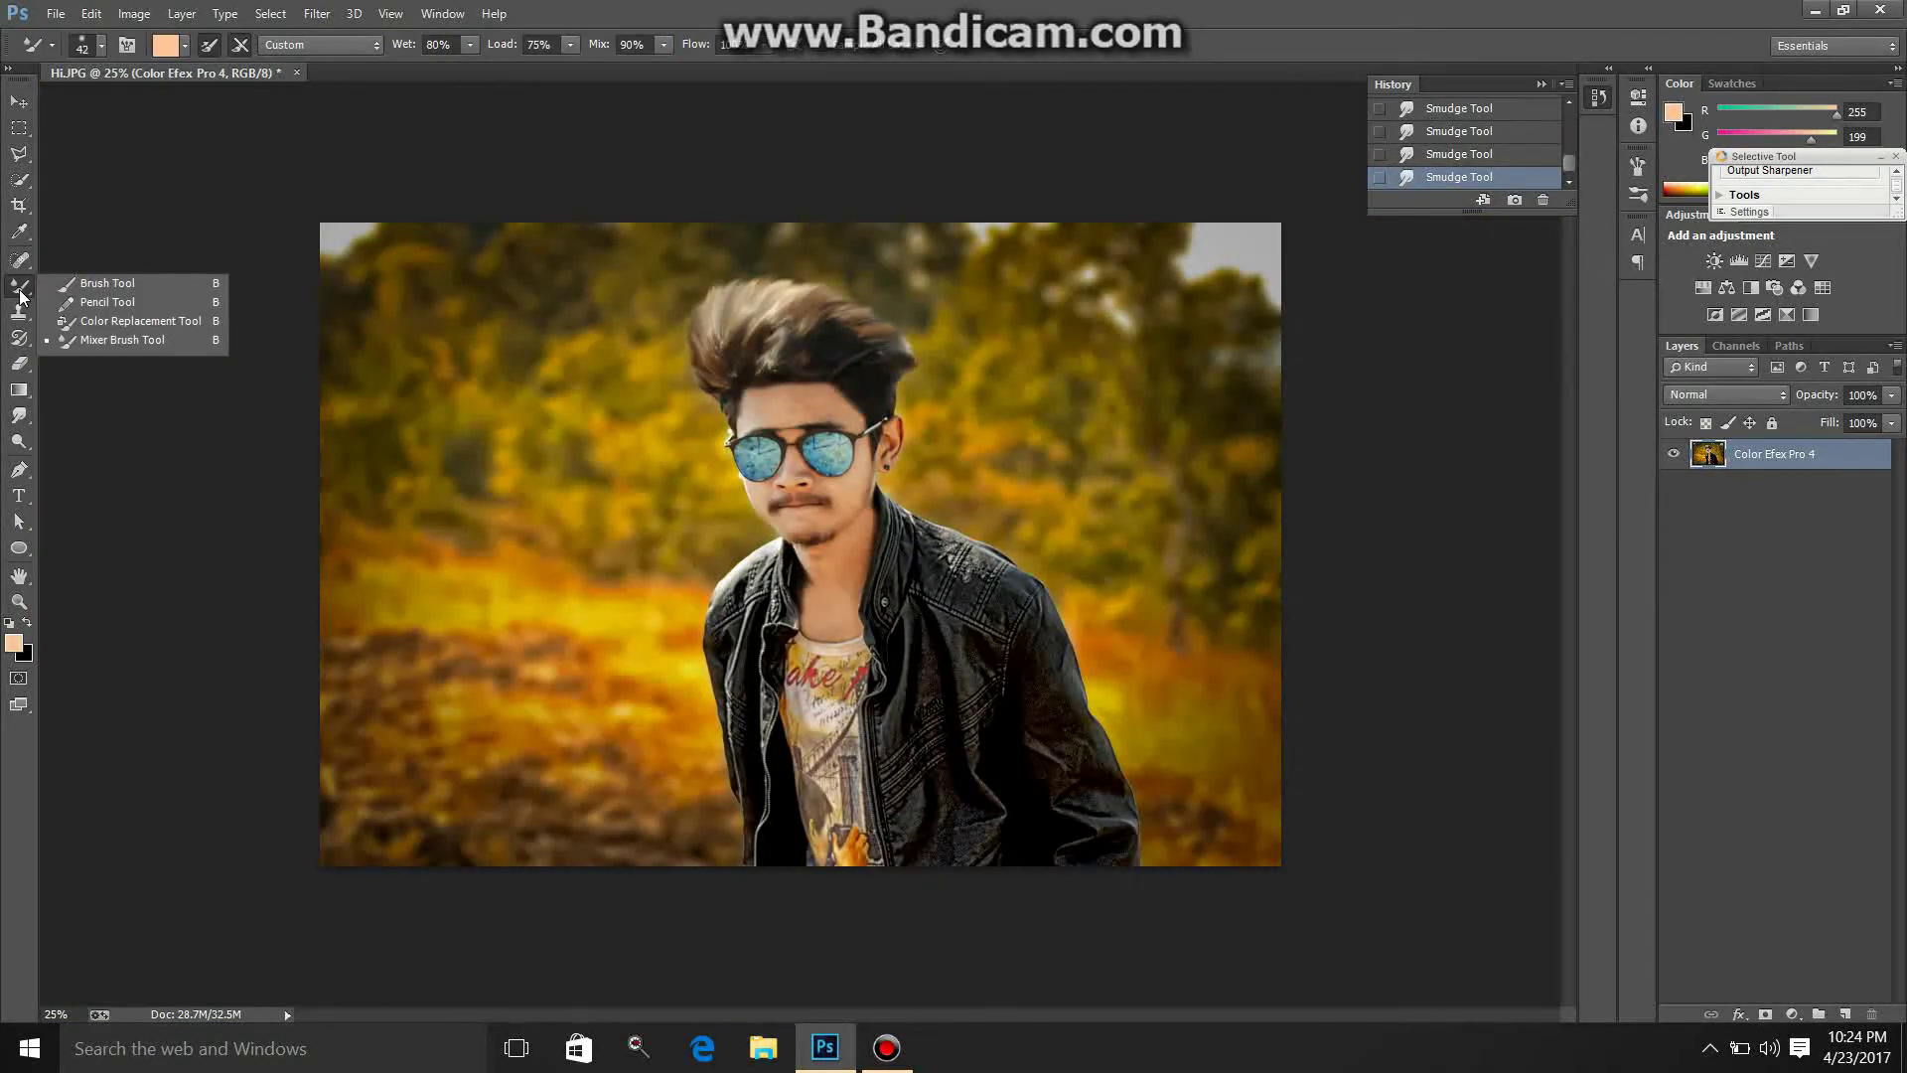
left_click(91, 285)
left_click(9, 624)
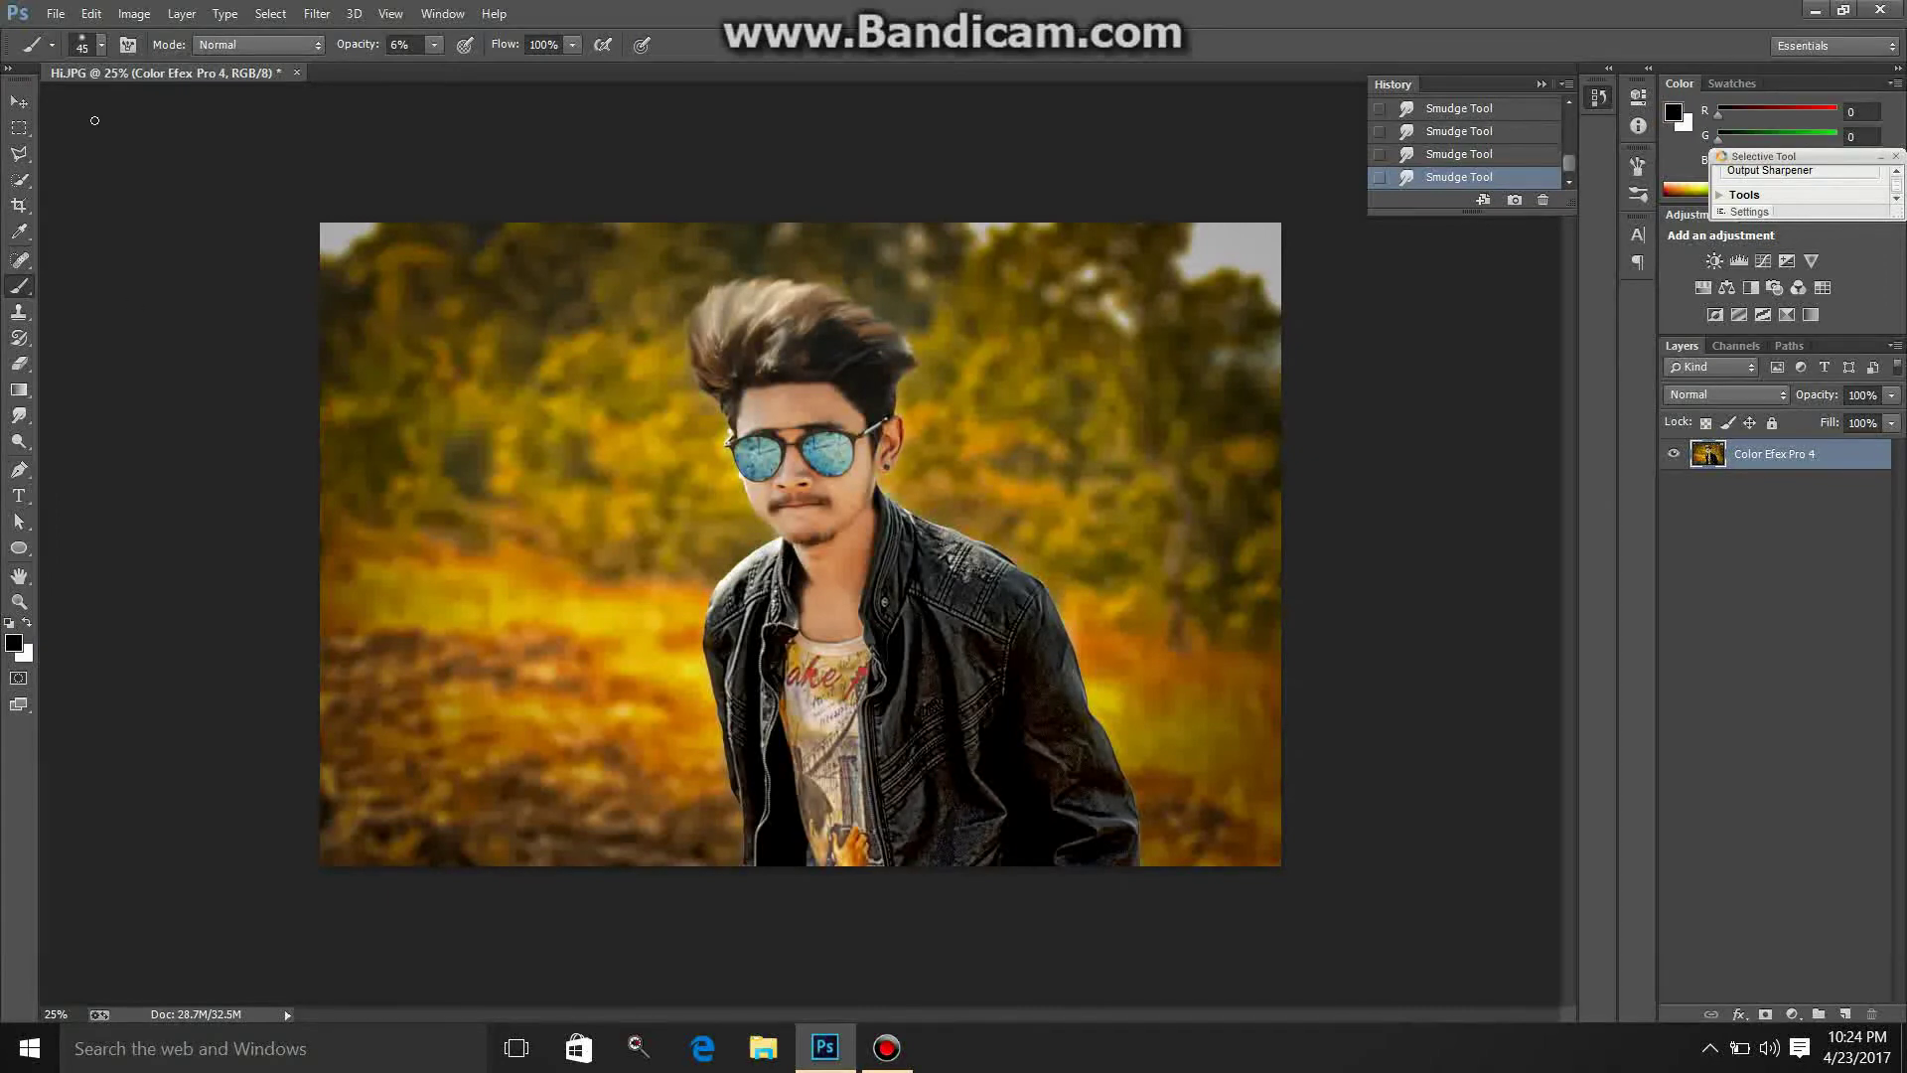
left_click(102, 45)
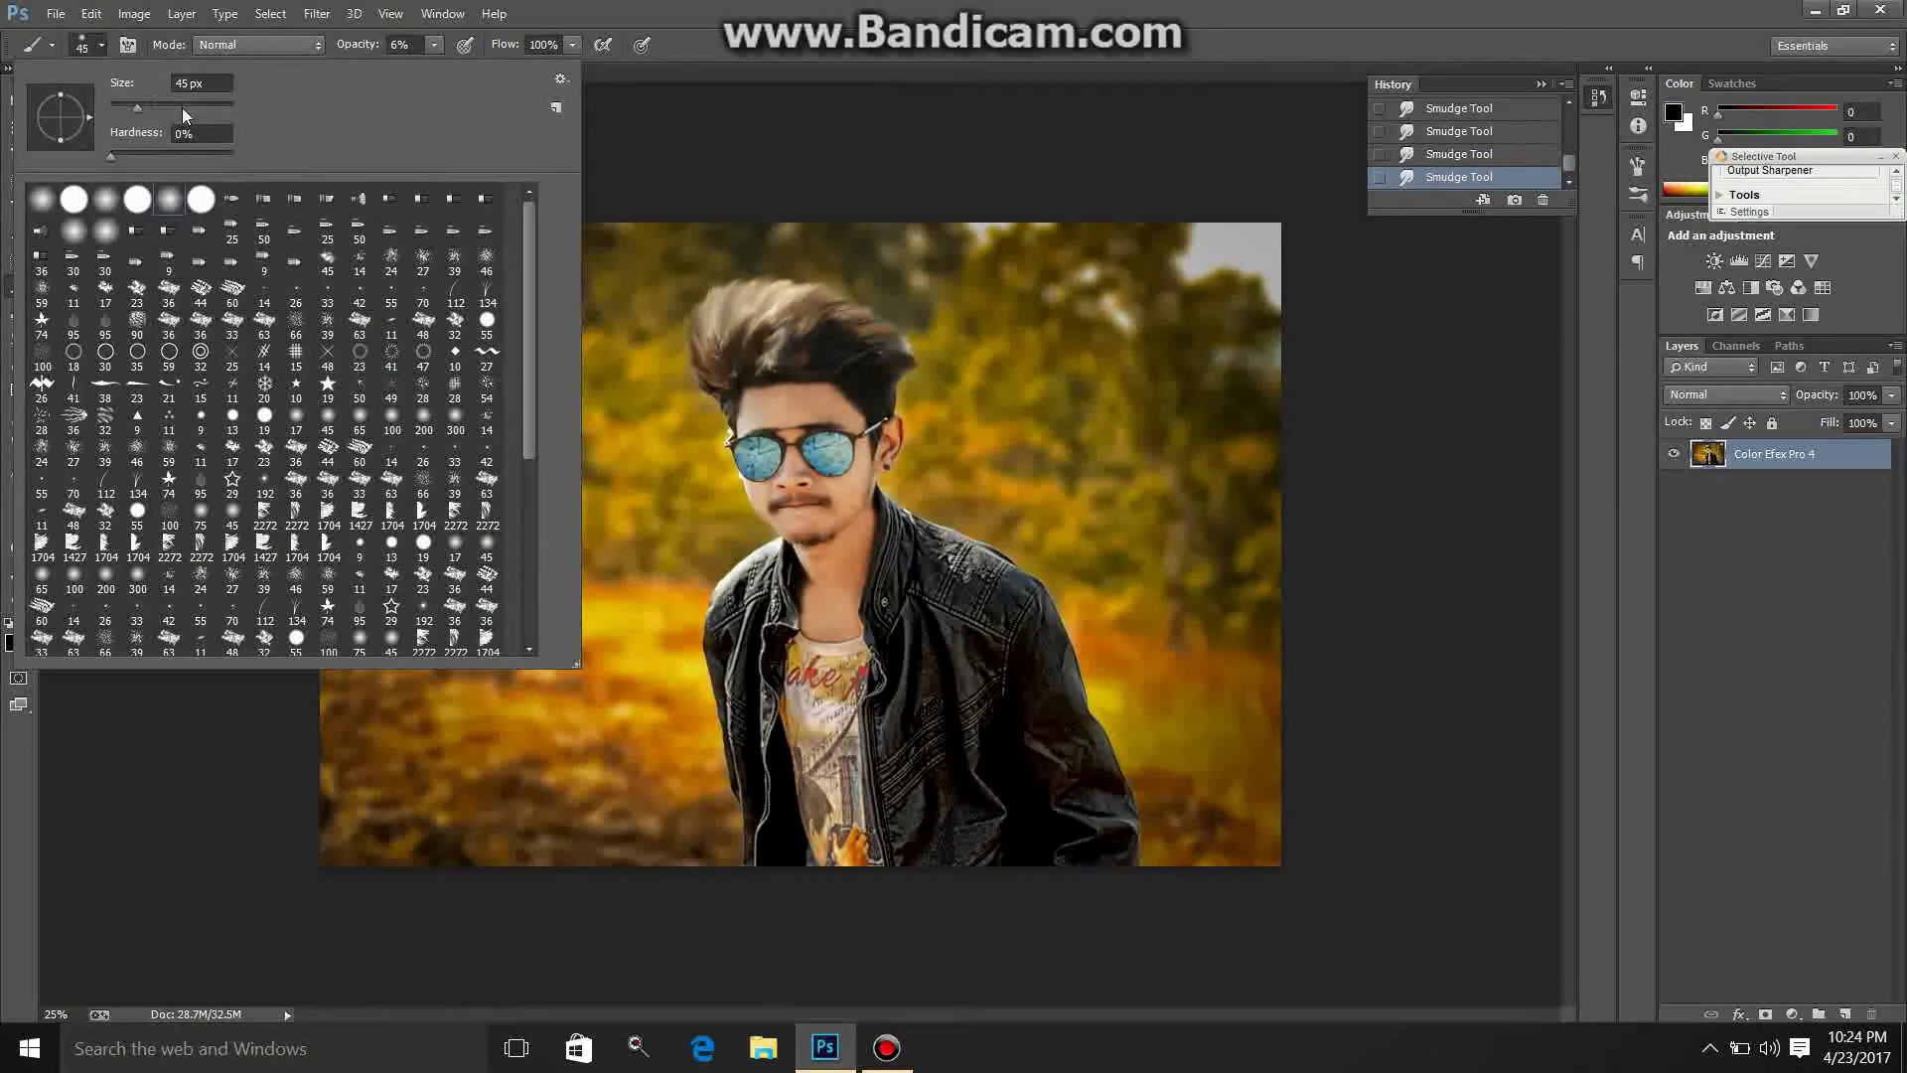
left_click(434, 45)
key("0")
Step: Paint soft black strokes at 21% opacity over the hair on the head's left
left_click(21, 603)
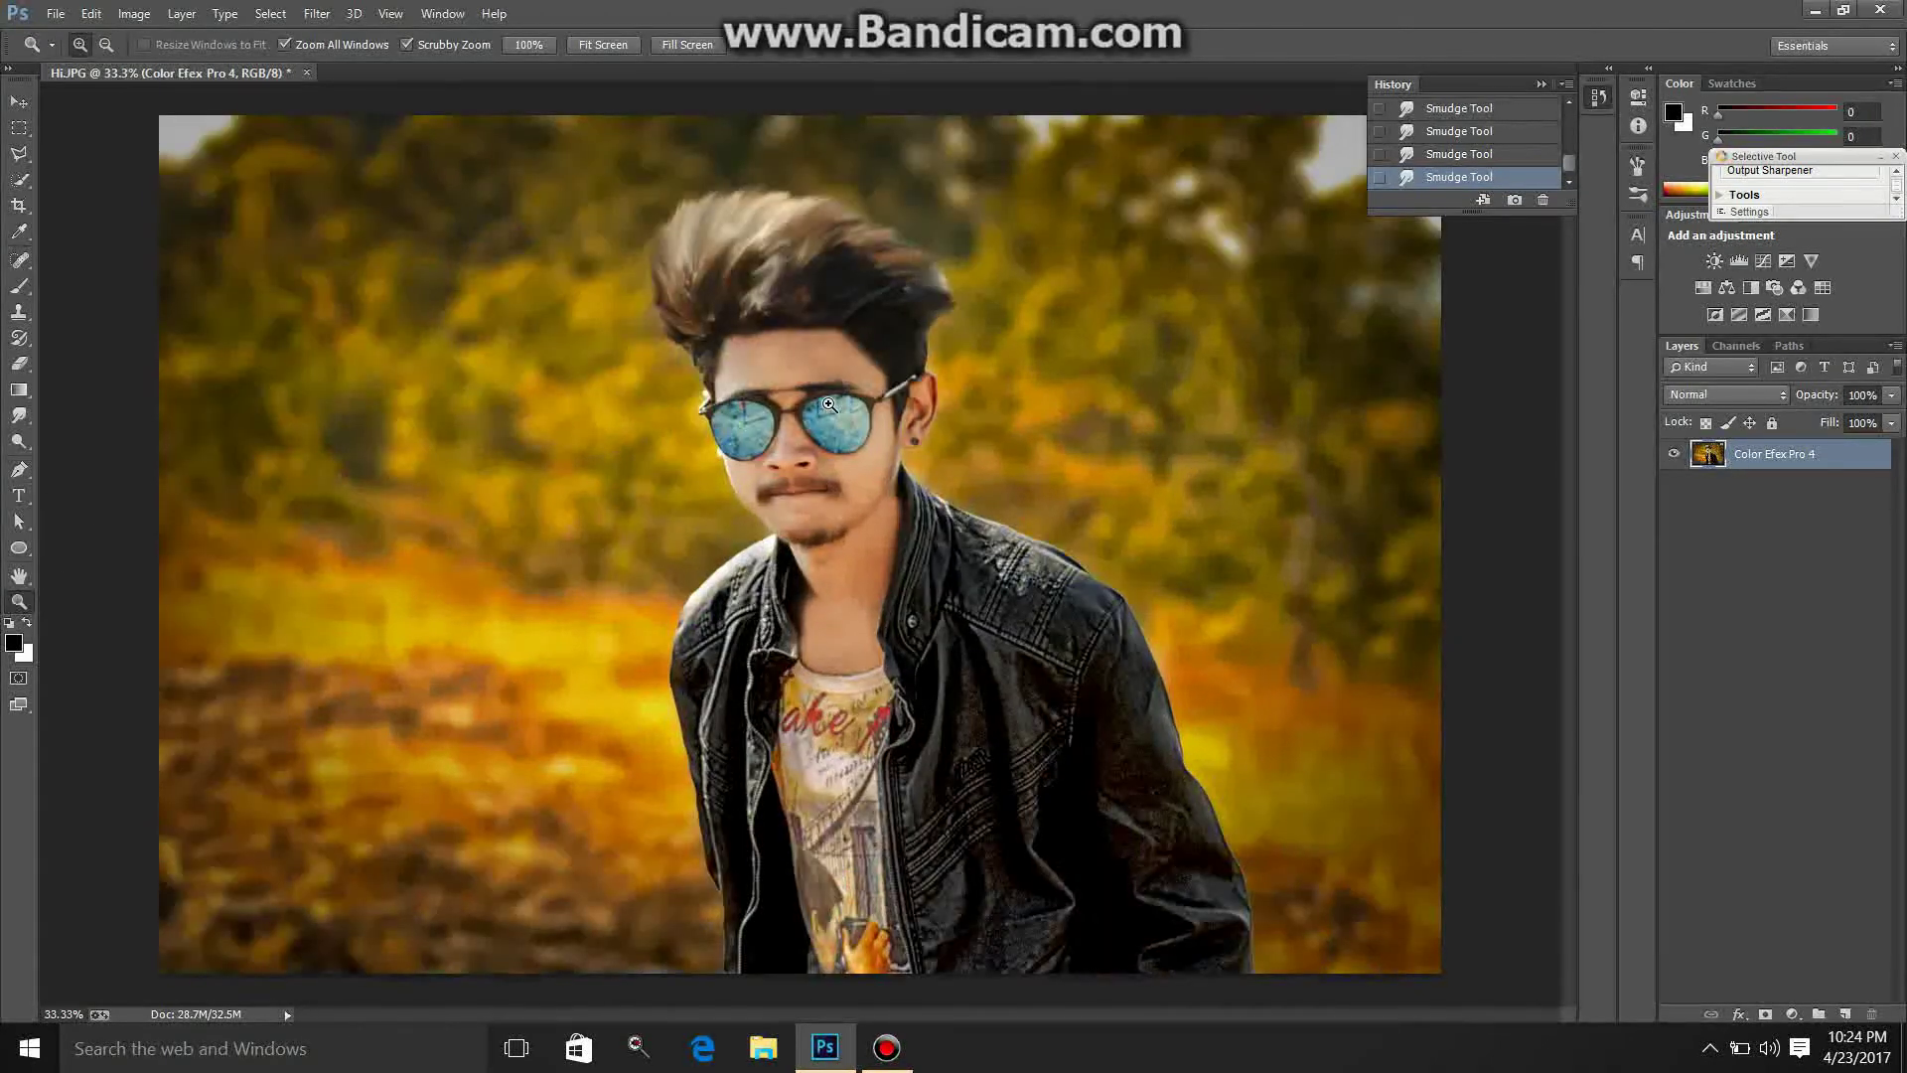
left_click(844, 318)
left_click(19, 286)
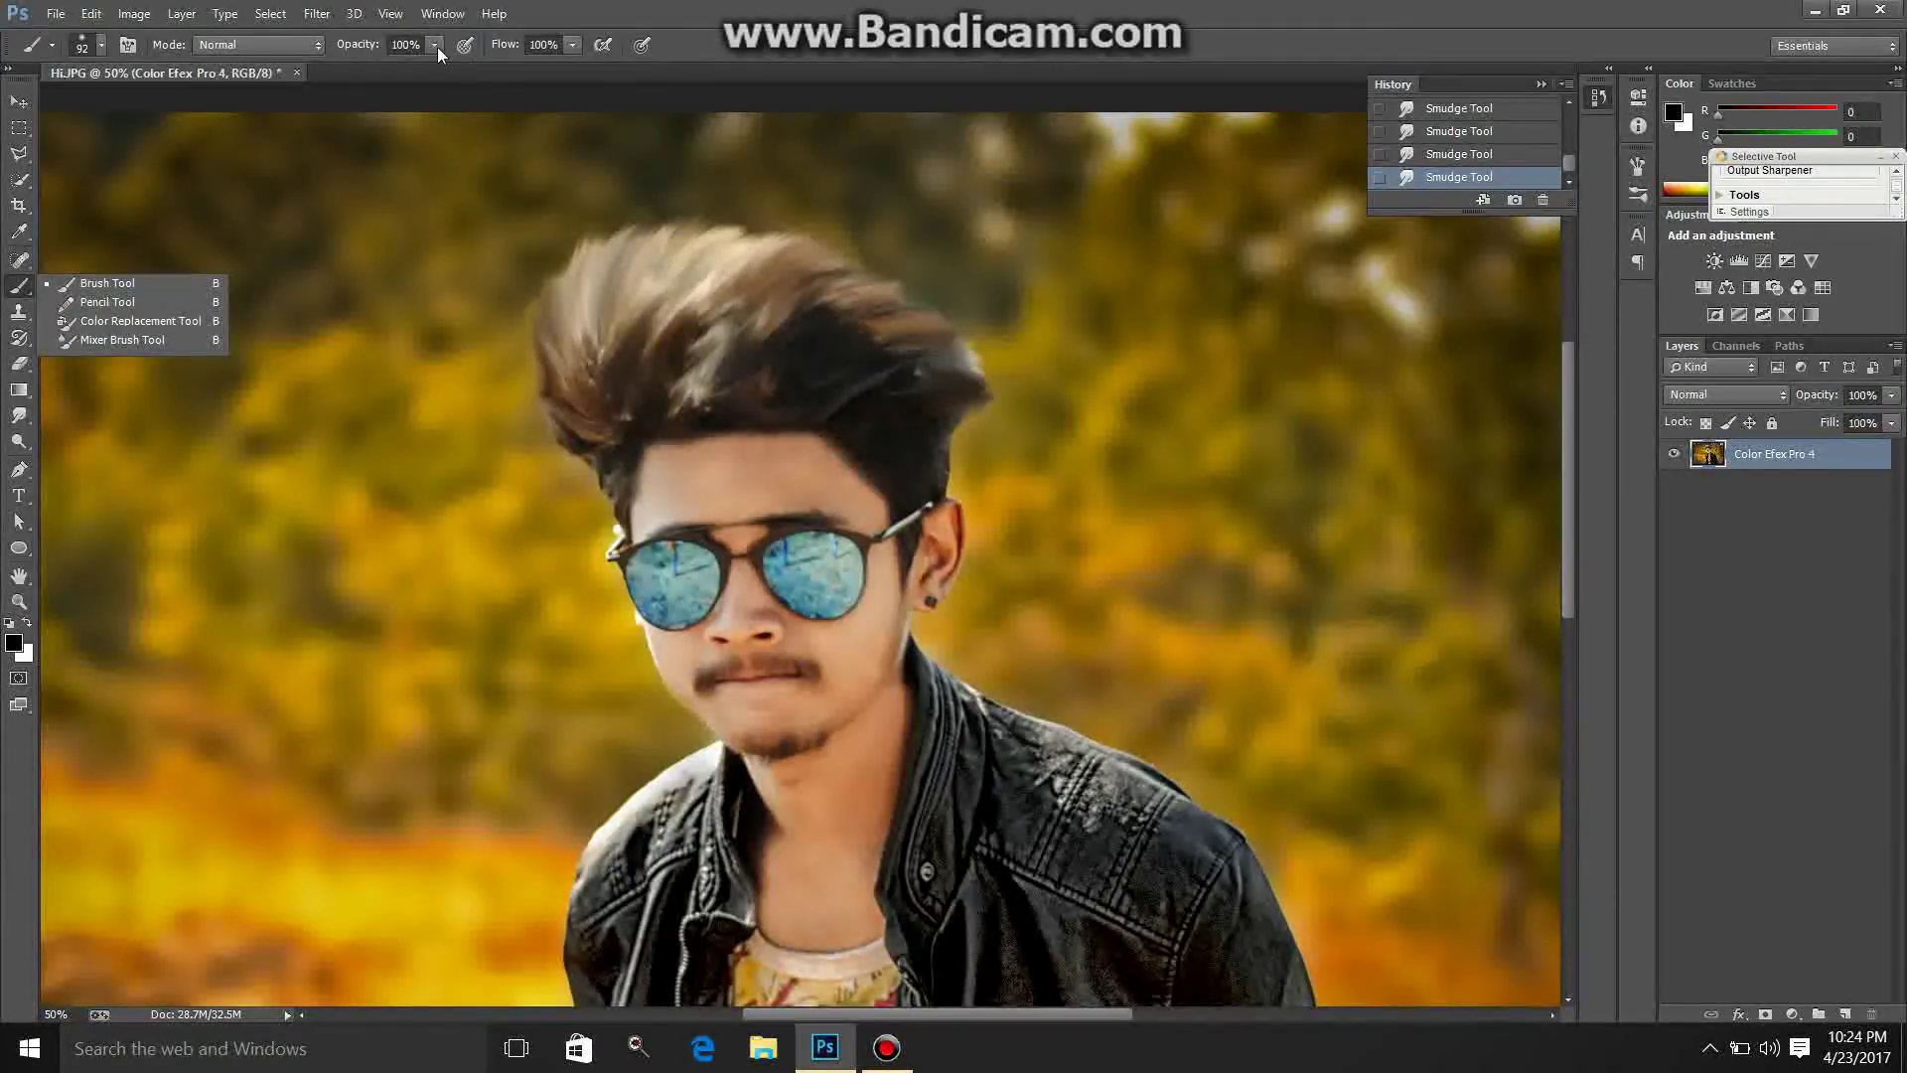
left_click(435, 46)
left_click(355, 68)
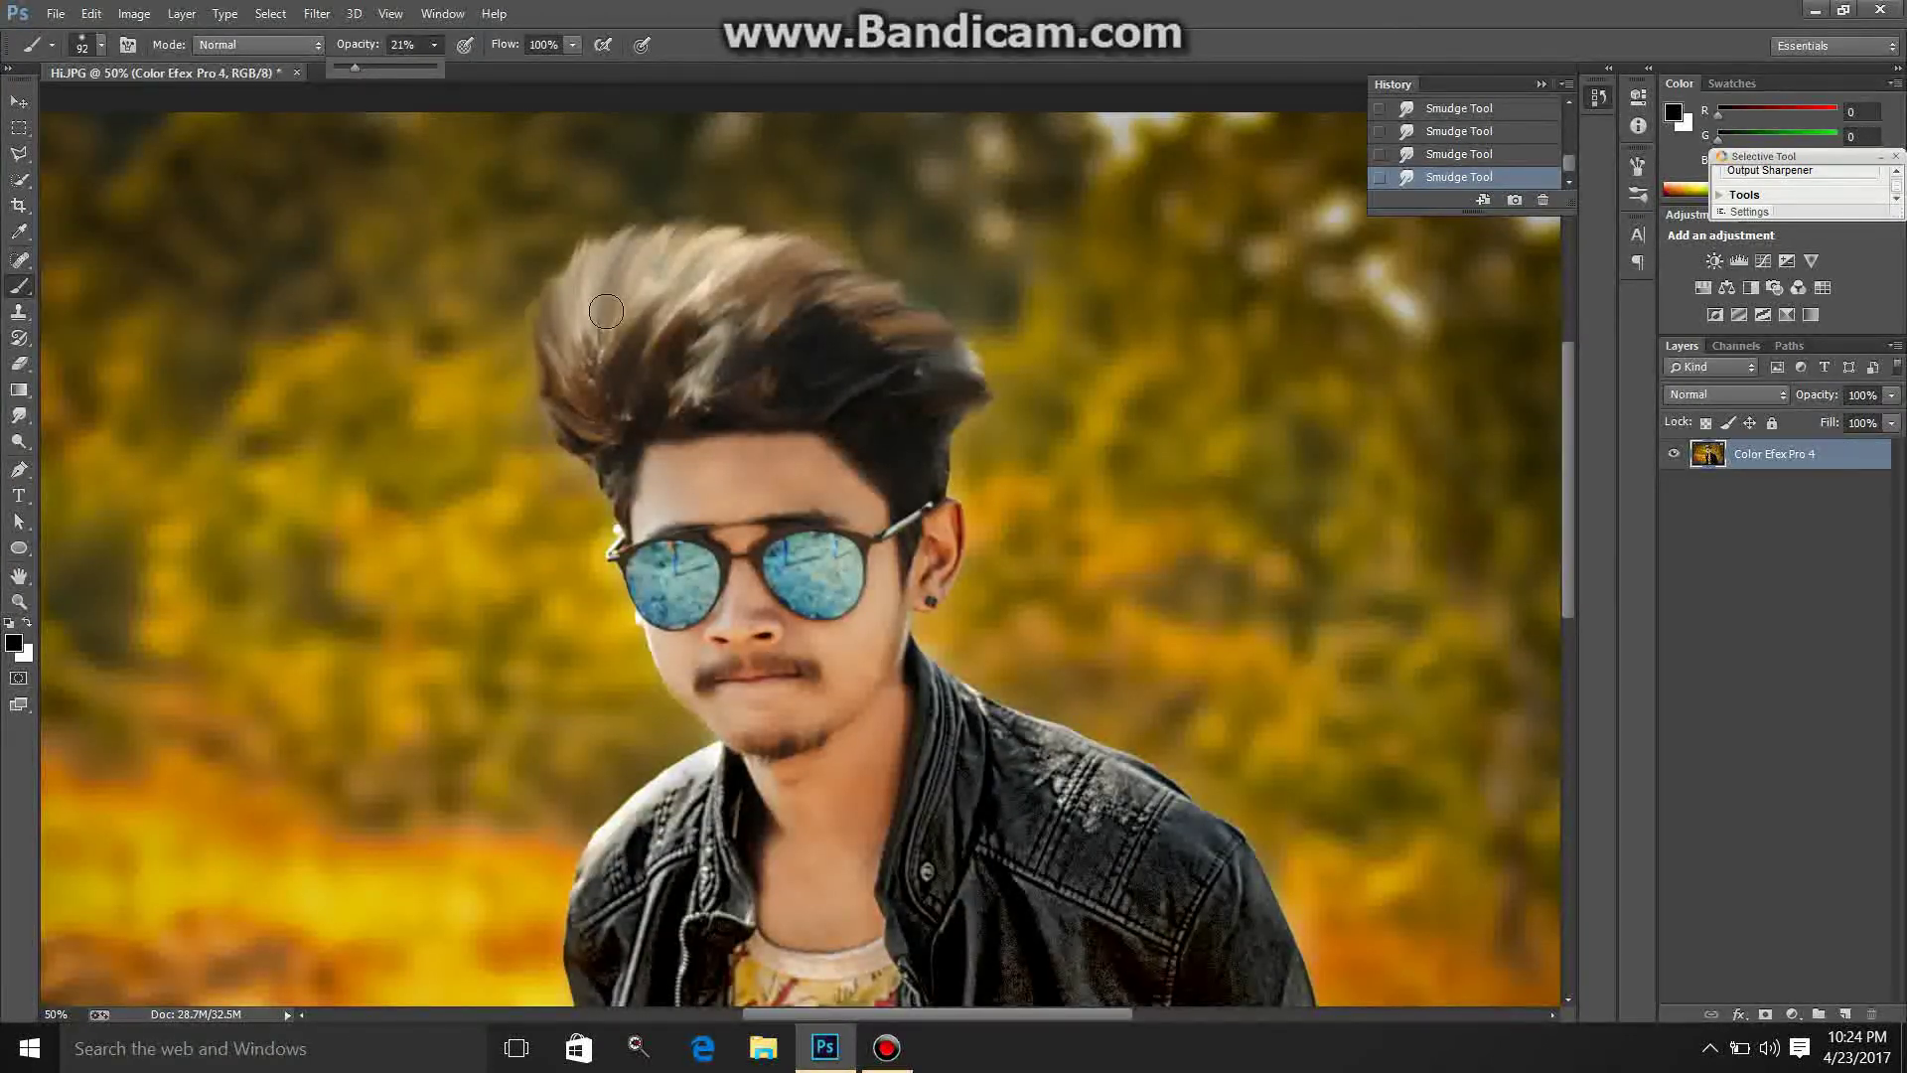
mouse_move(635, 272)
left_mouse_down()
mouse_move(655, 293)
mouse_move(586, 318)
left_mouse_up()
left_click_drag(616, 293, 604, 324)
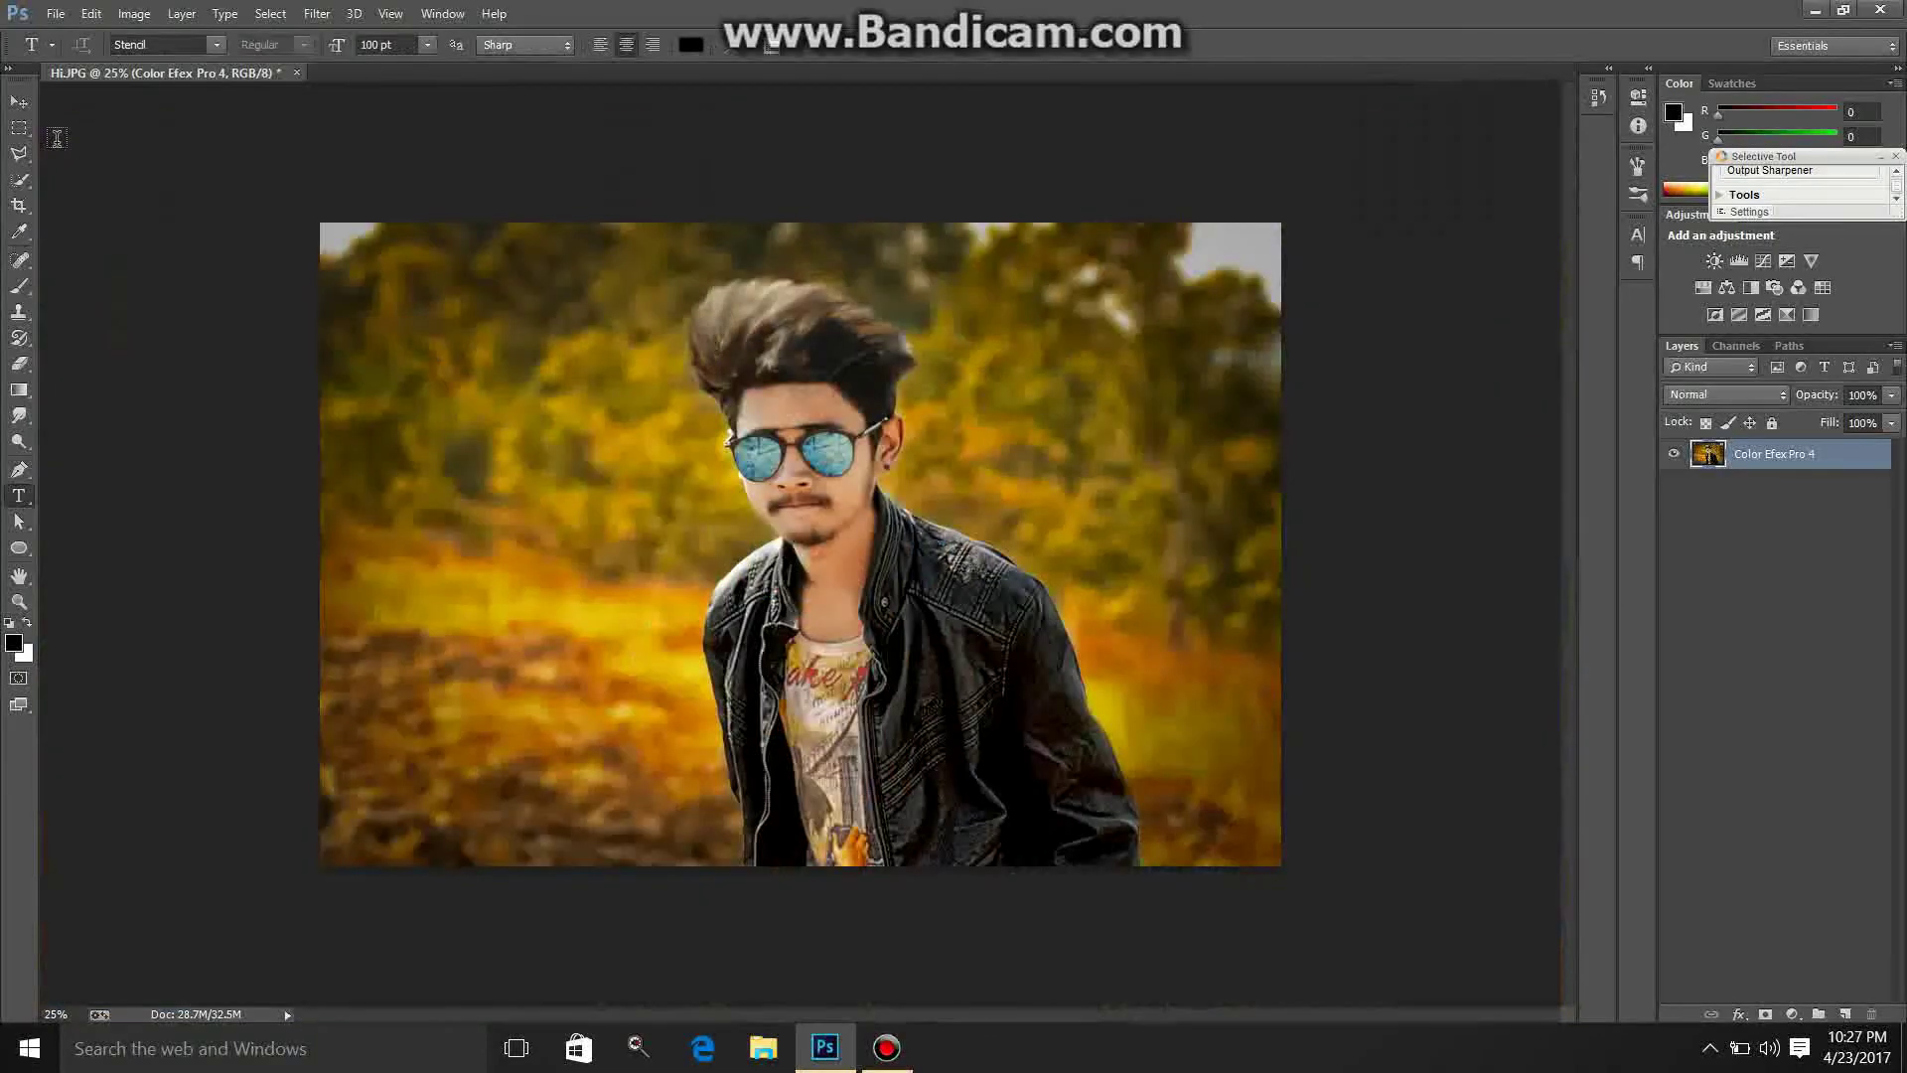
Step: Fit the whole photo back to the window
left_click(27, 112)
key("z")
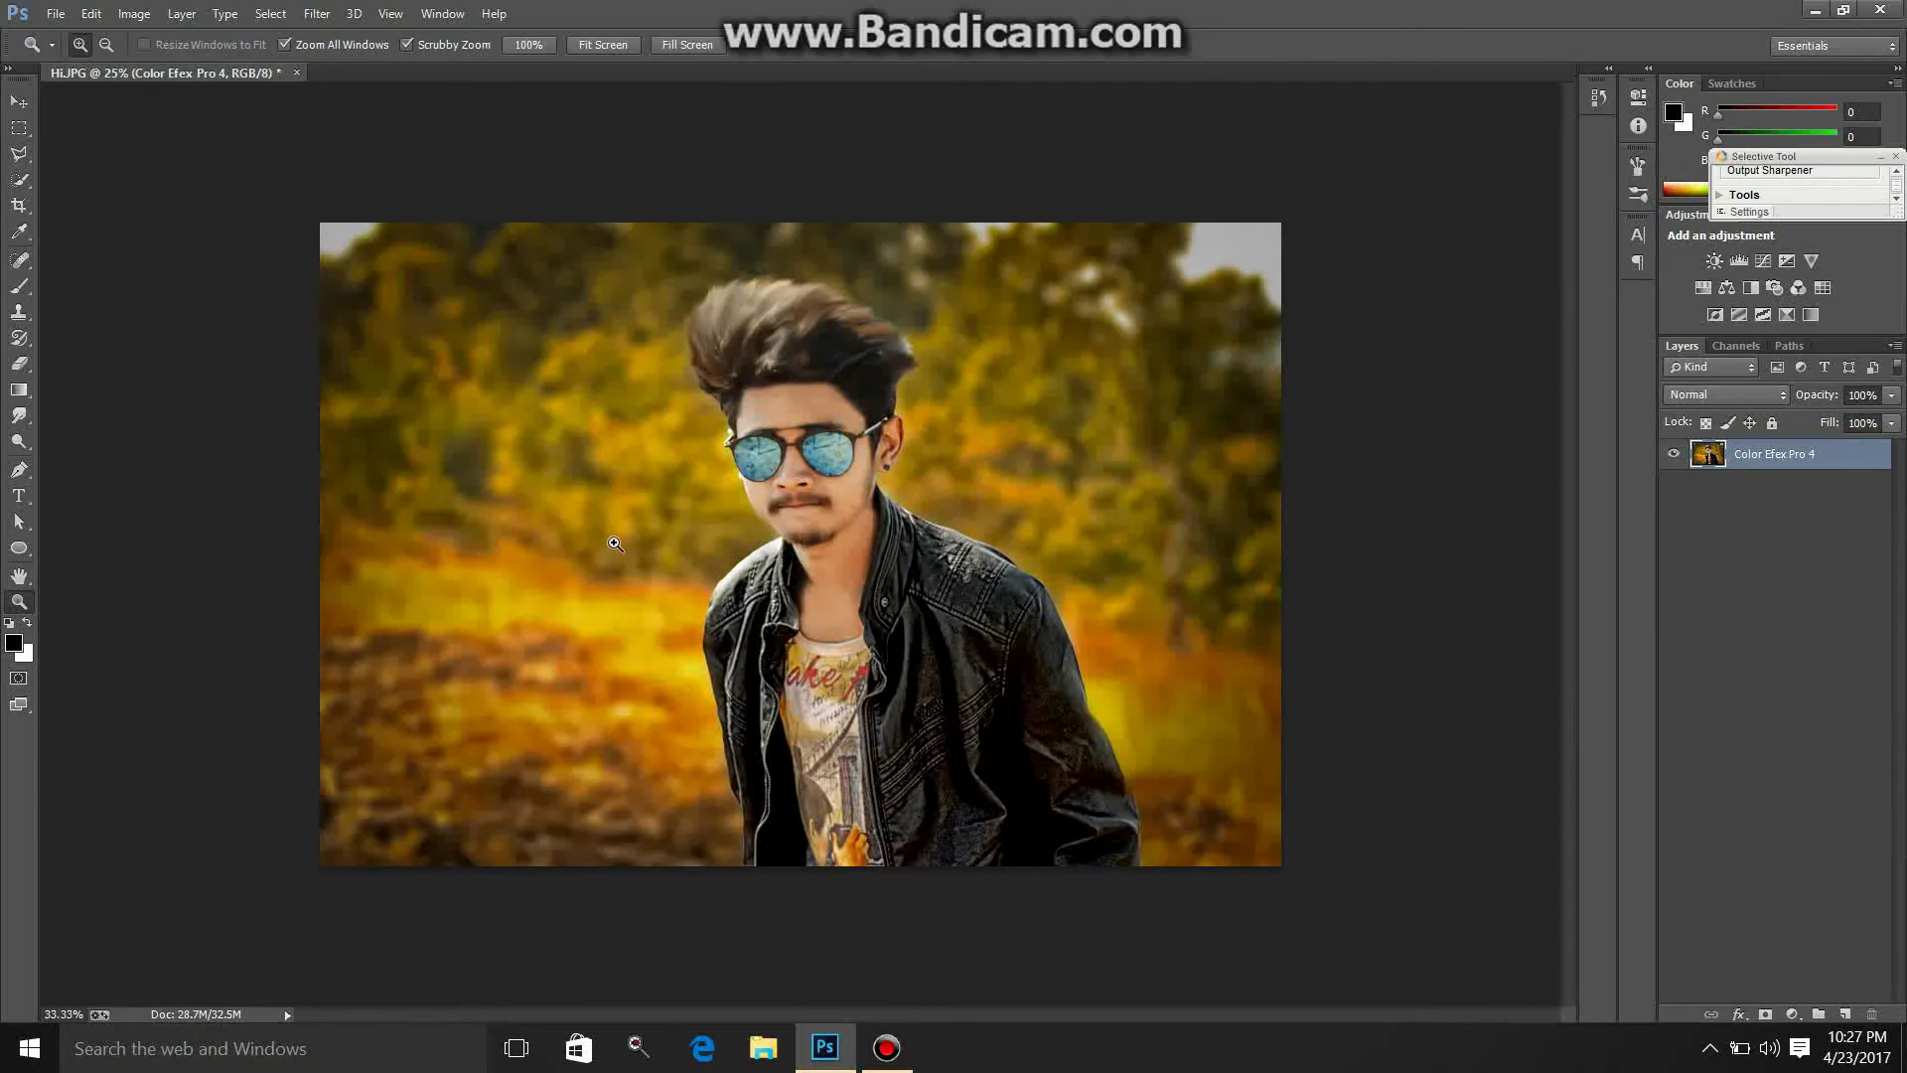
left_click(636, 542)
left_click(620, 44)
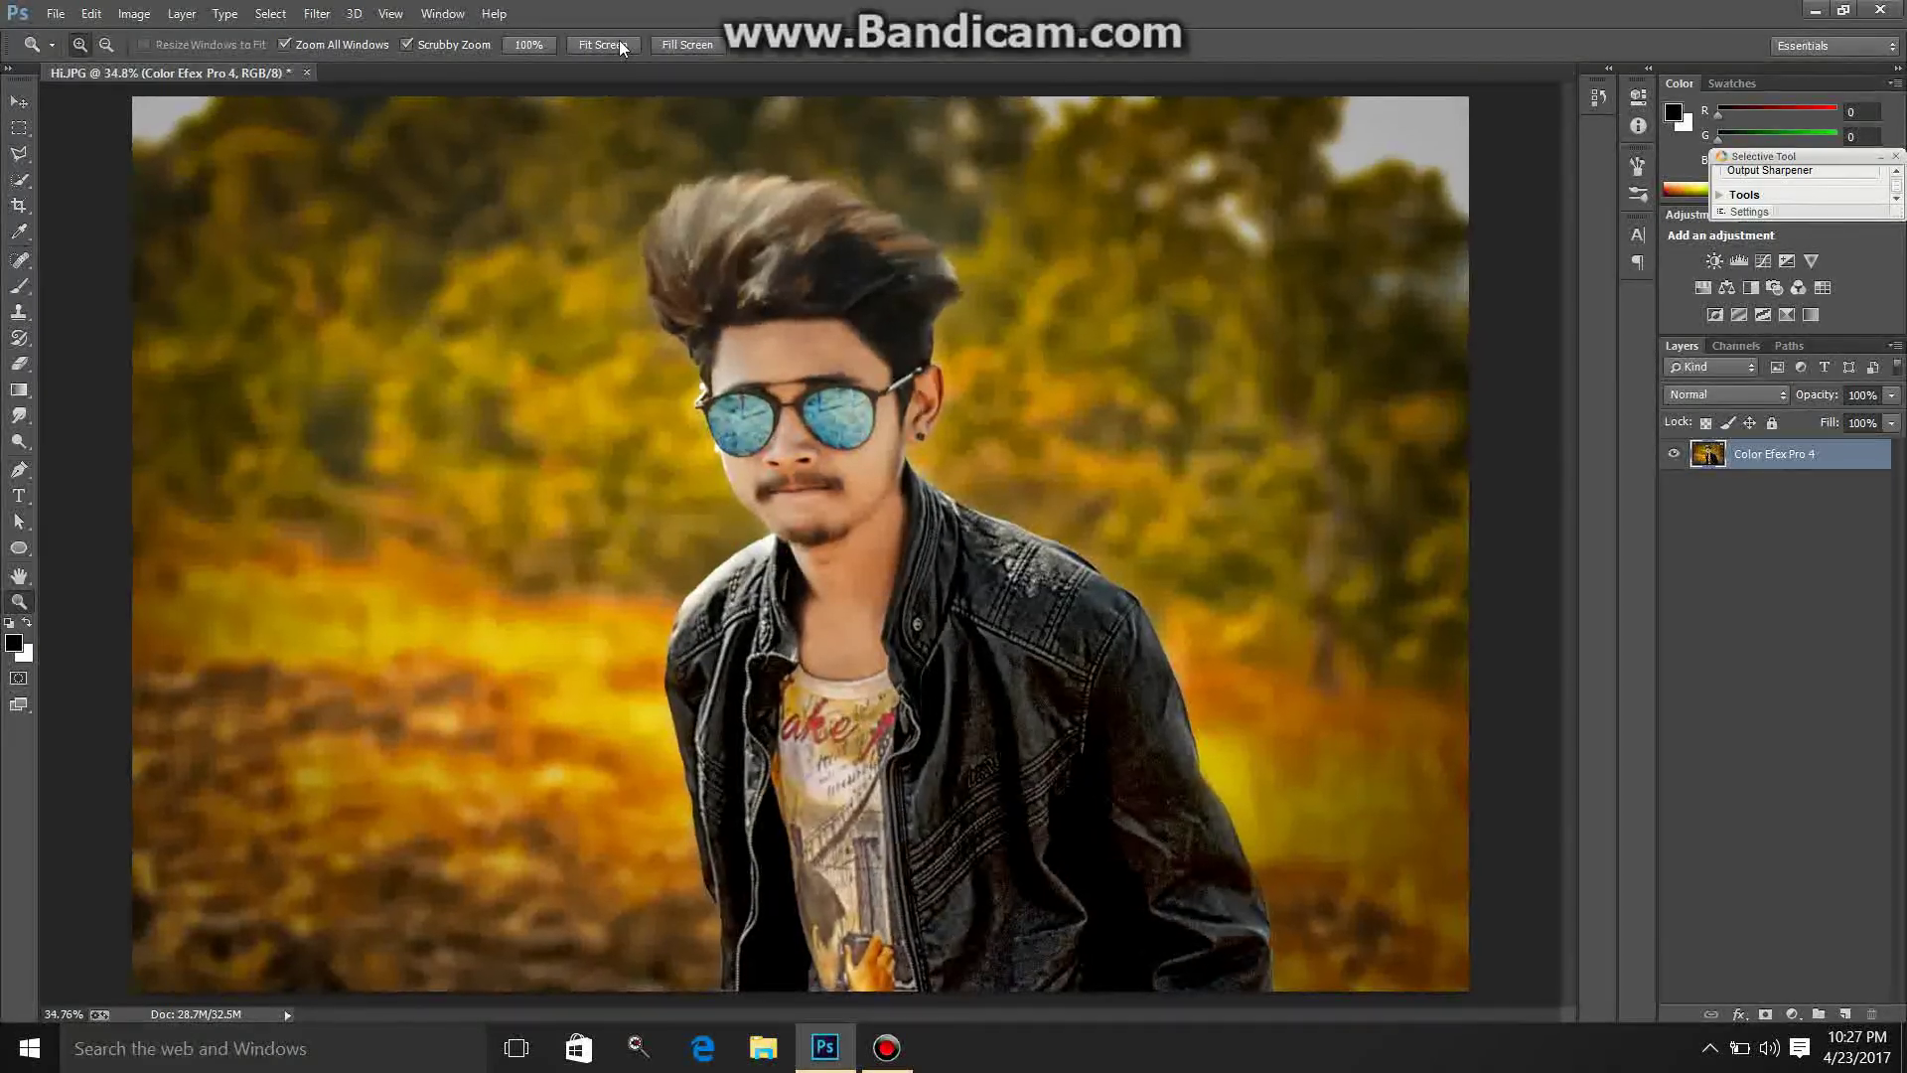